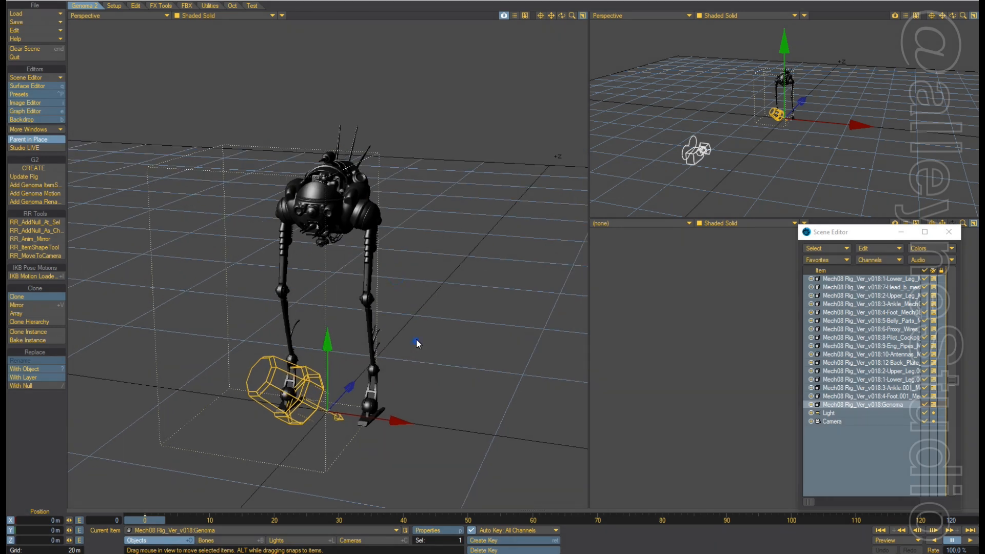
Hide the light and the camera in the Scene Editor so only the mech and its rig item show.
click(934, 414)
click(934, 421)
alt+drag(535, 399, 472, 388)
alt+shift+drag(472, 388, 469, 374)
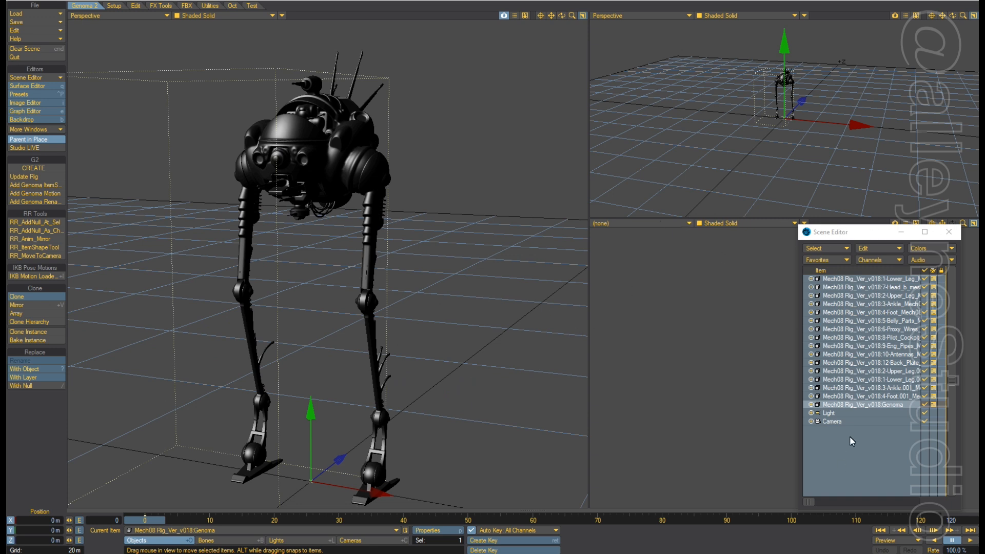
Widen the Scene Editor to show the full item names, and create the Genoma rig for the mech.
drag(846, 237, 669, 231)
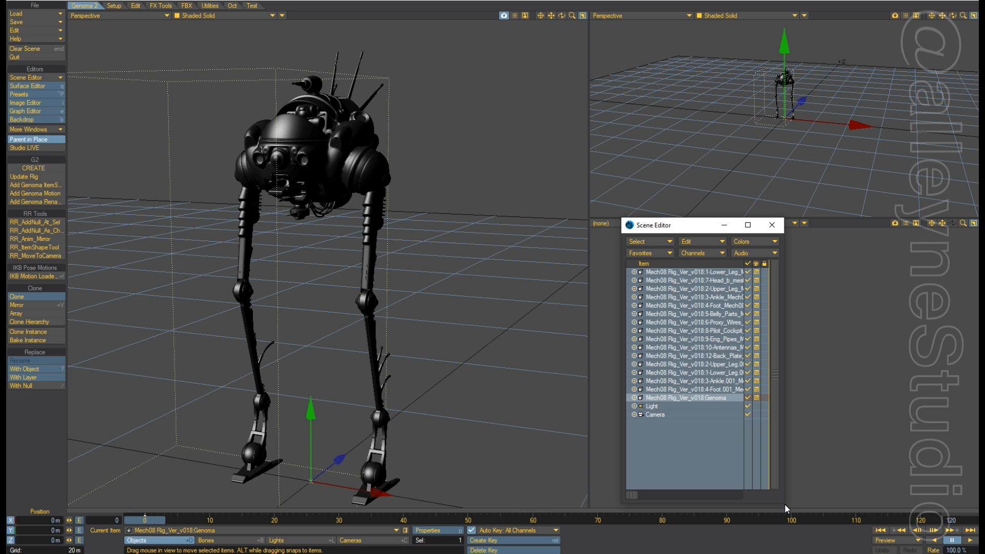
drag(785, 509, 921, 509)
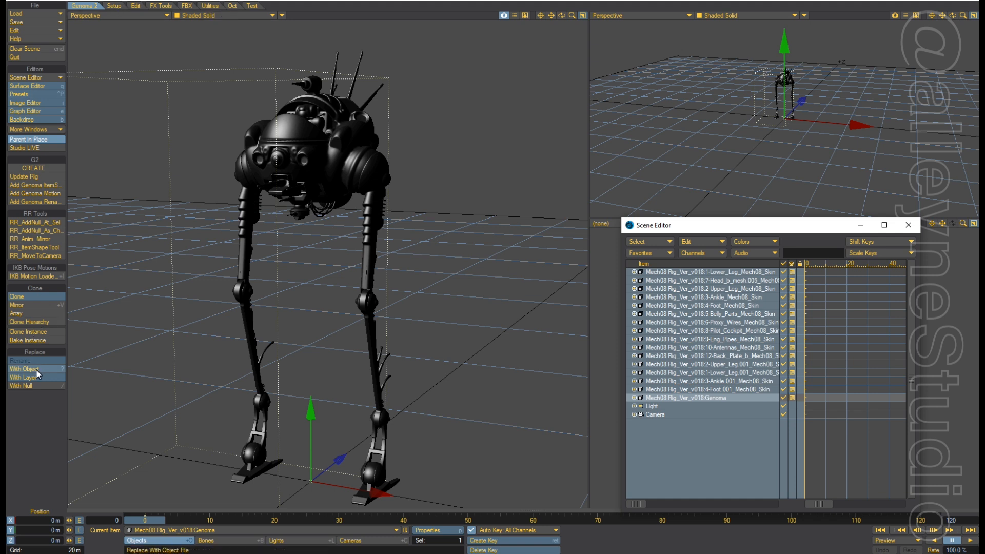
click(32, 168)
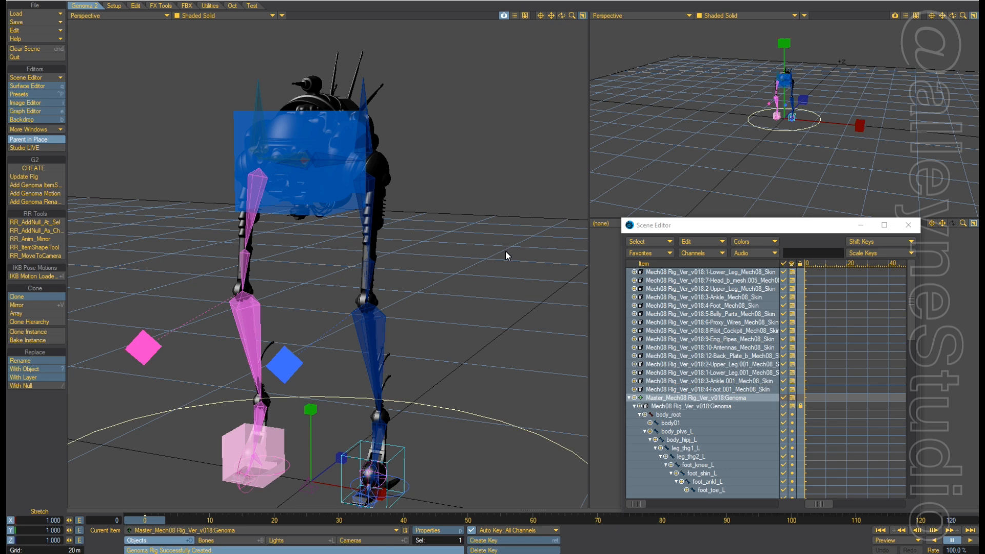
alt+drag(451, 248, 453, 272)
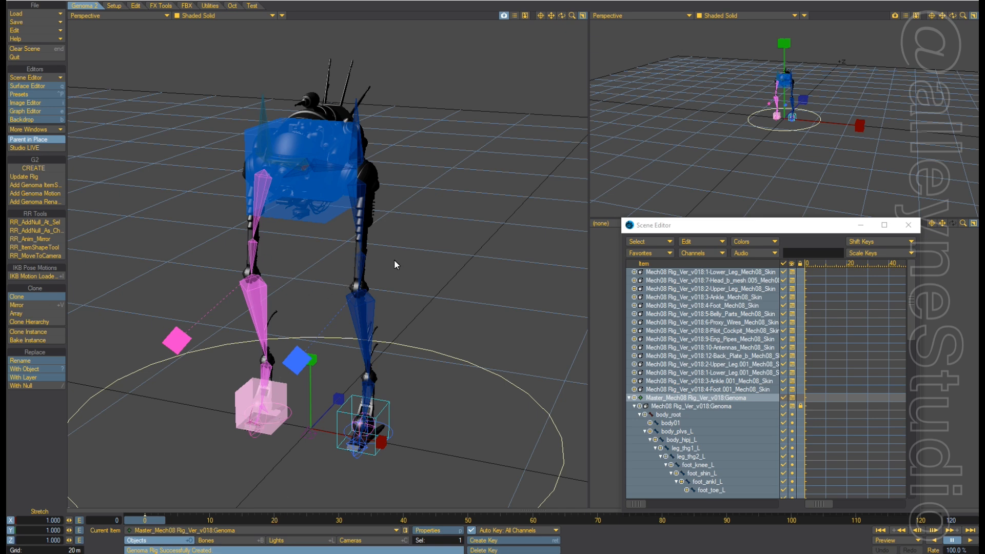
alt+drag(411, 316, 487, 277)
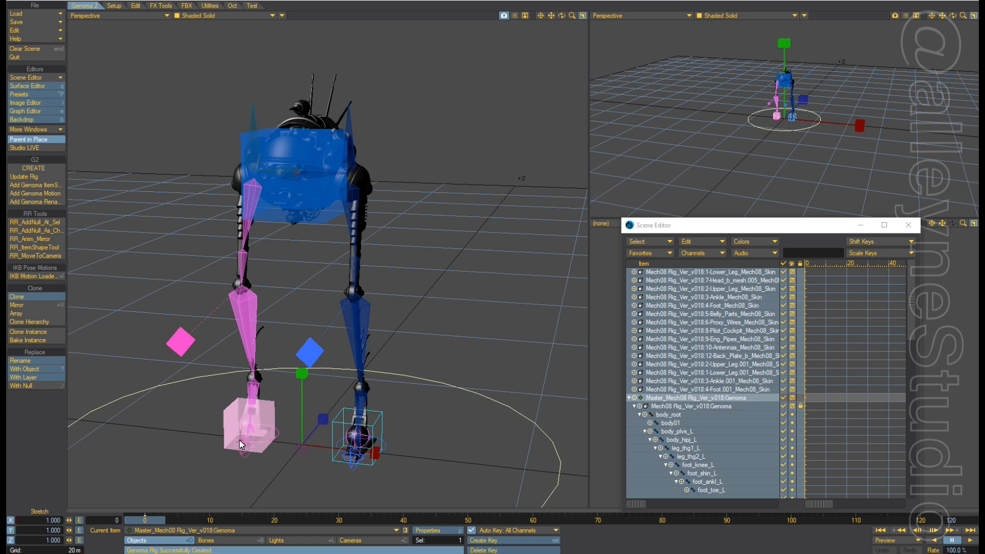
alt+drag(503, 264, 510, 234)
alt+drag(434, 346, 470, 273)
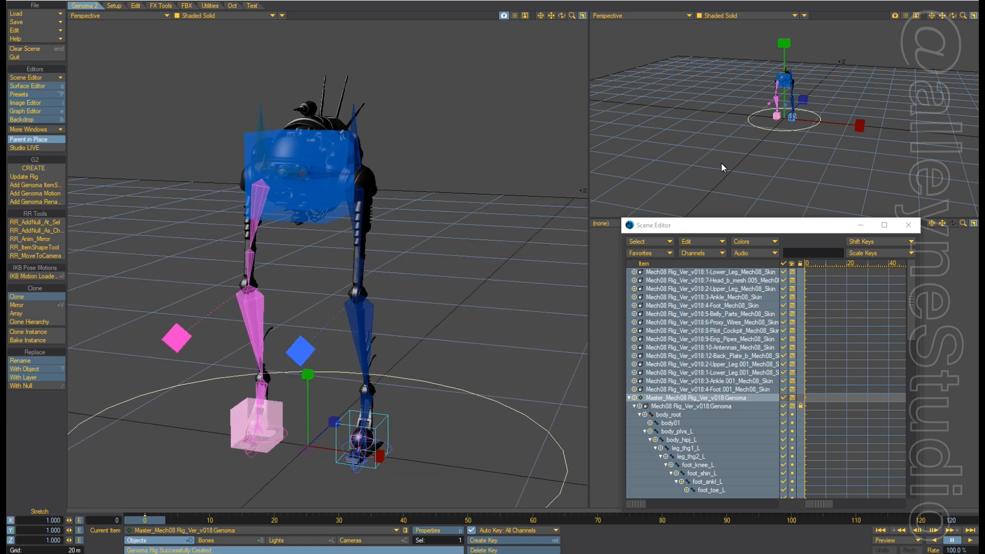
Switch the secondary perspective viewport to the Back (XY) view and frame the mech's legs and body in it.
alt+drag(721, 163, 760, 157)
key(1)
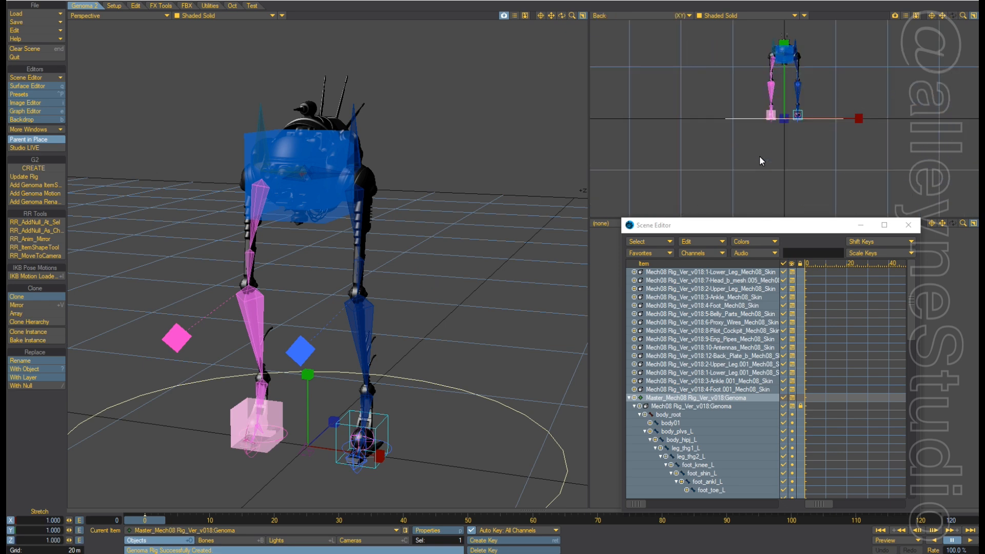
ctrl+alt+drag(822, 142, 826, 116)
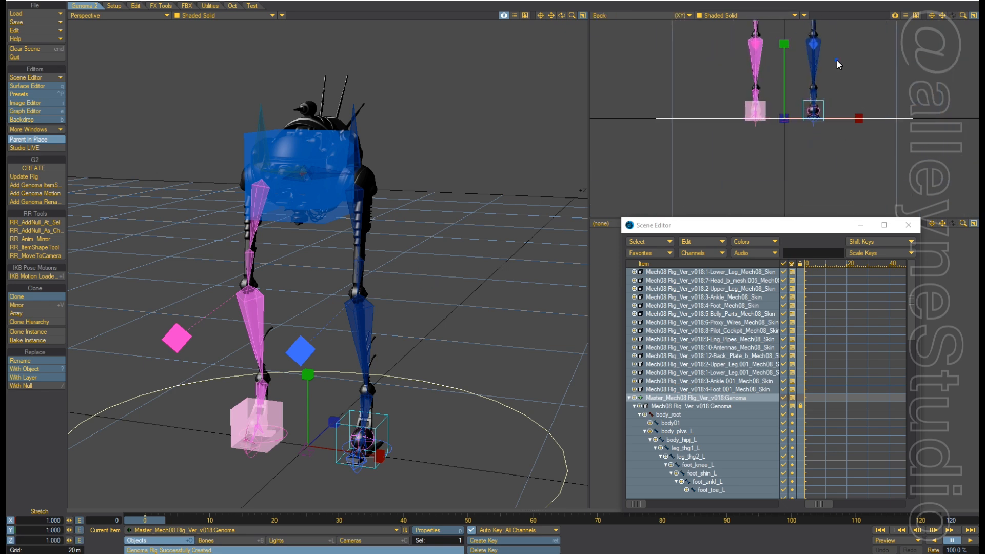
ctrl+alt+drag(836, 60, 801, 158)
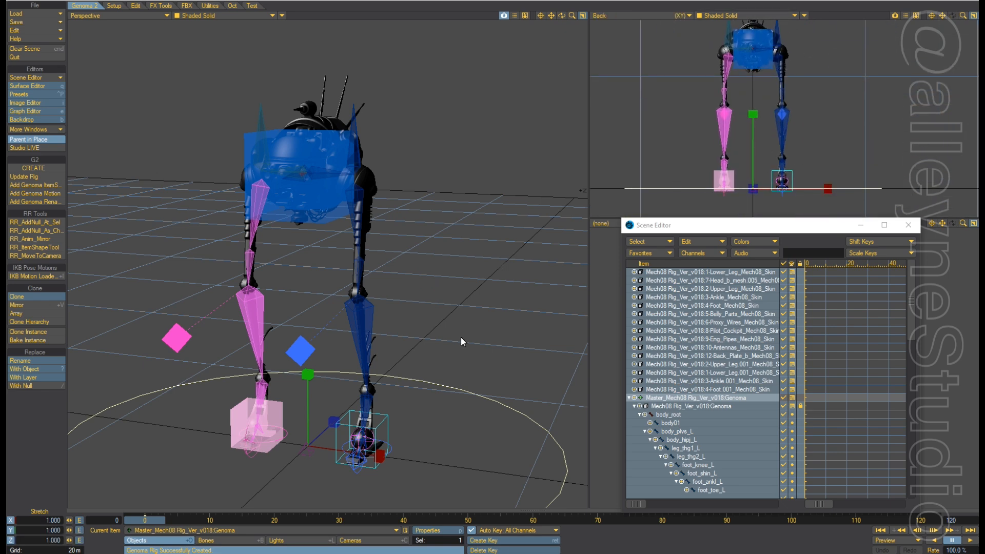
Turn on Filled for the Box item shape of the _ankle_root_L foot control.
alt+drag(461, 337, 934, 363)
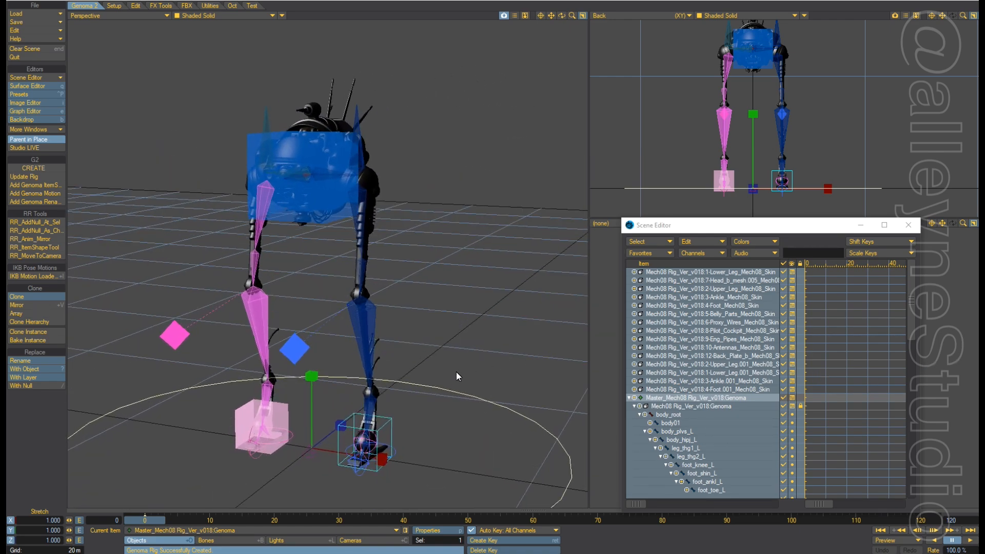
ctrl+alt+drag(451, 373, 469, 358)
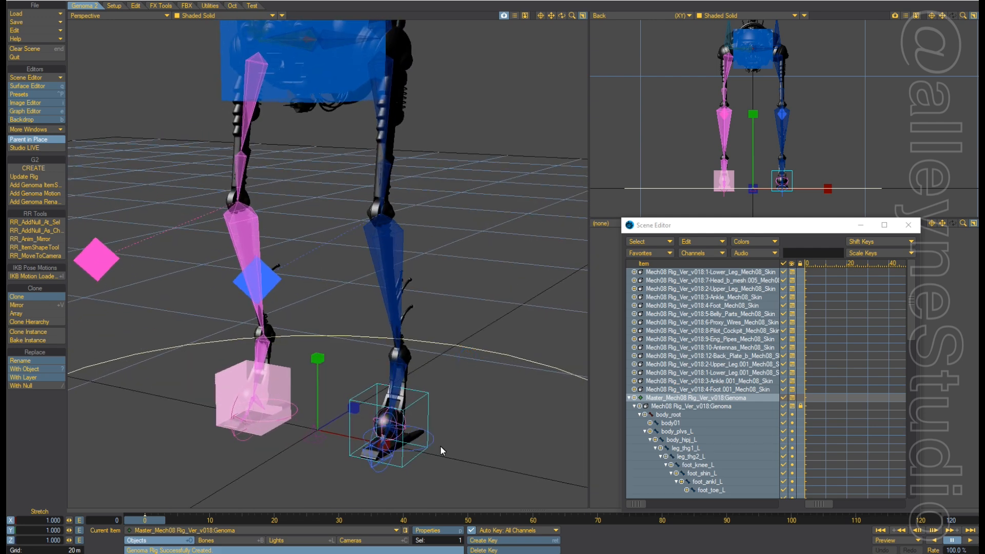
click(426, 394)
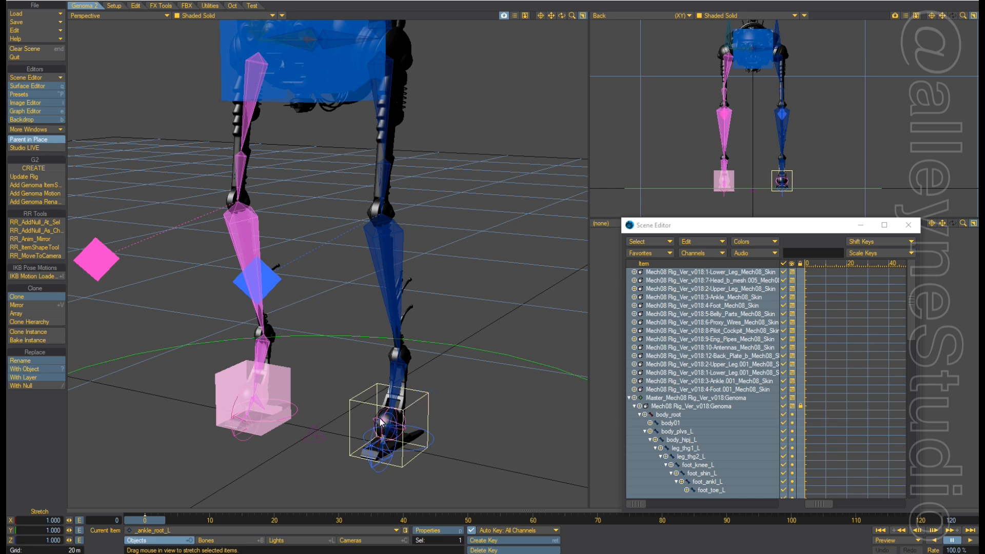
alt+drag(450, 372, 493, 370)
key(p)
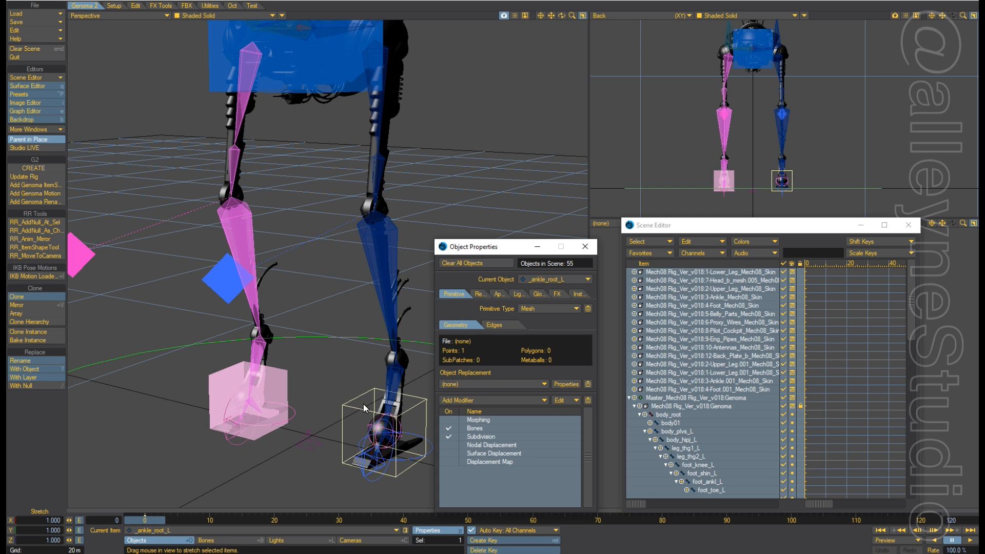
click(482, 295)
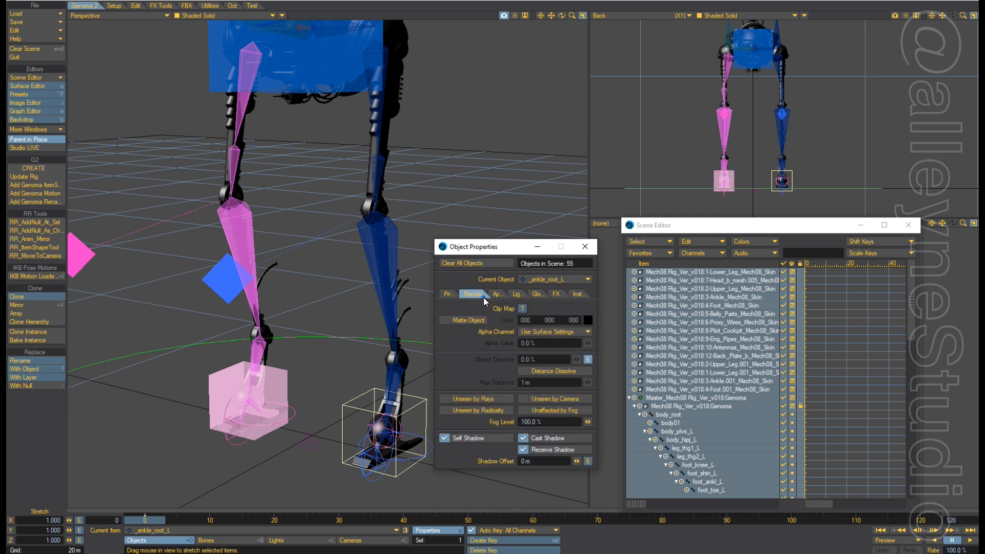
click(501, 295)
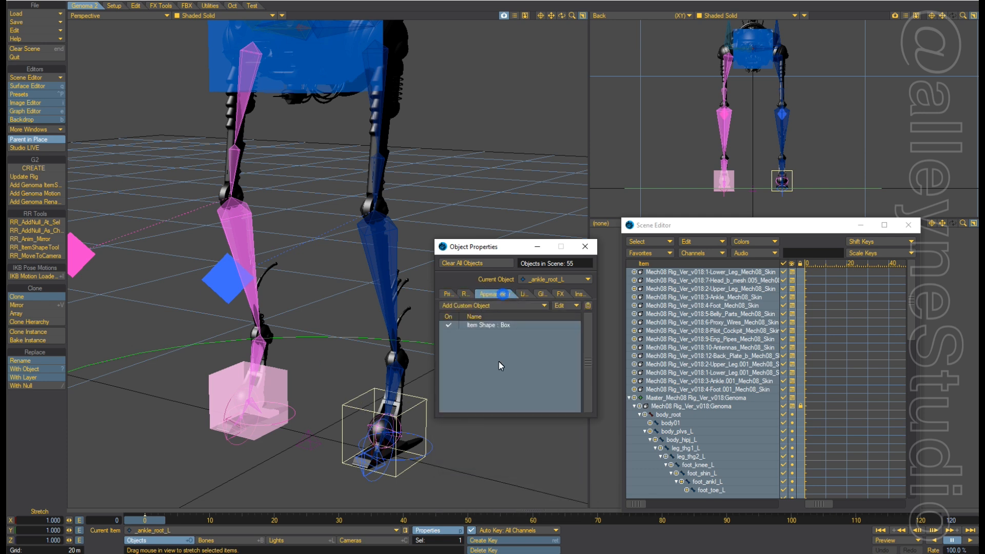
click(477, 325)
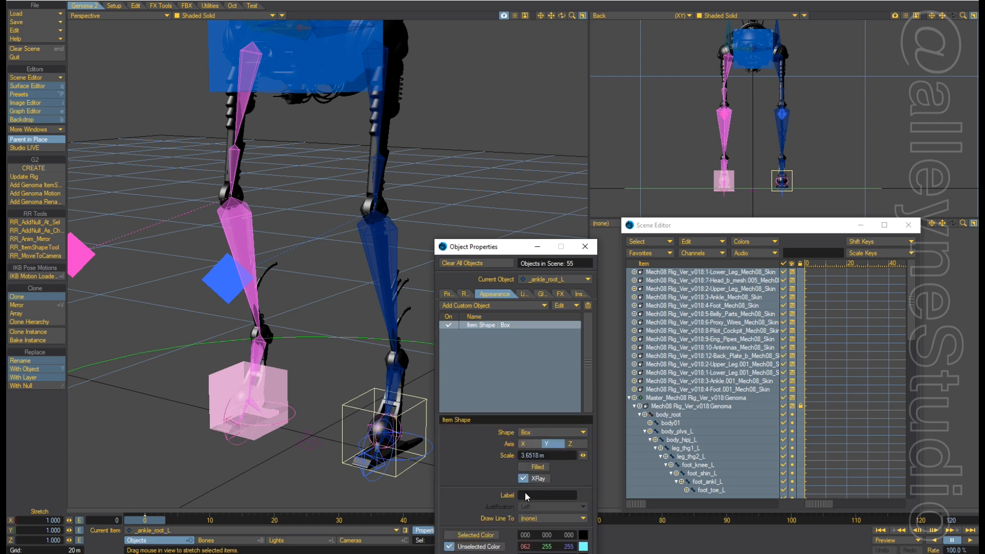
click(523, 467)
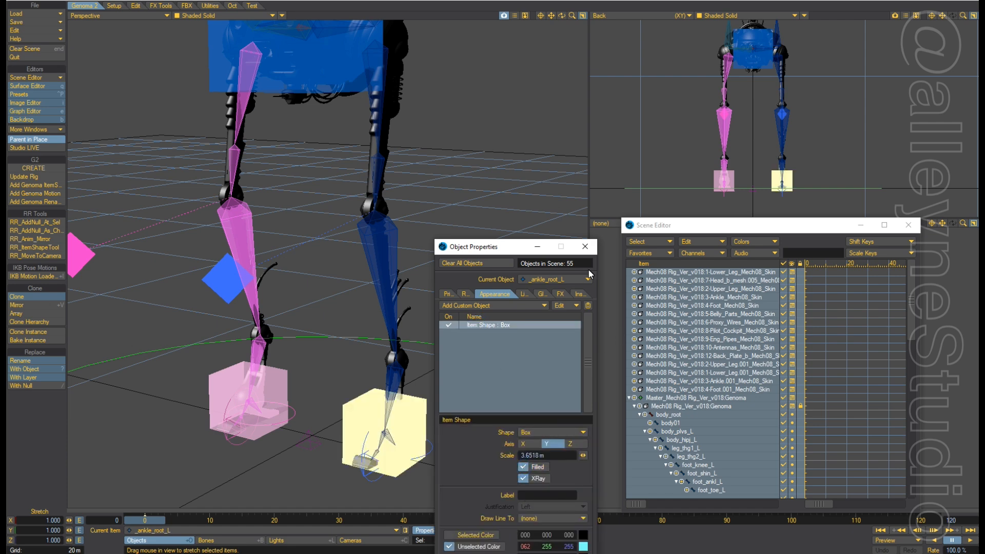
click(584, 246)
Enlarge the Scene Editor to list the rig hierarchy, select the 4-Foot.001_Mech08_Skin mesh and set the main viewport to Front Face Wireframe.
alt+drag(465, 321, 487, 305)
drag(766, 223, 728, 29)
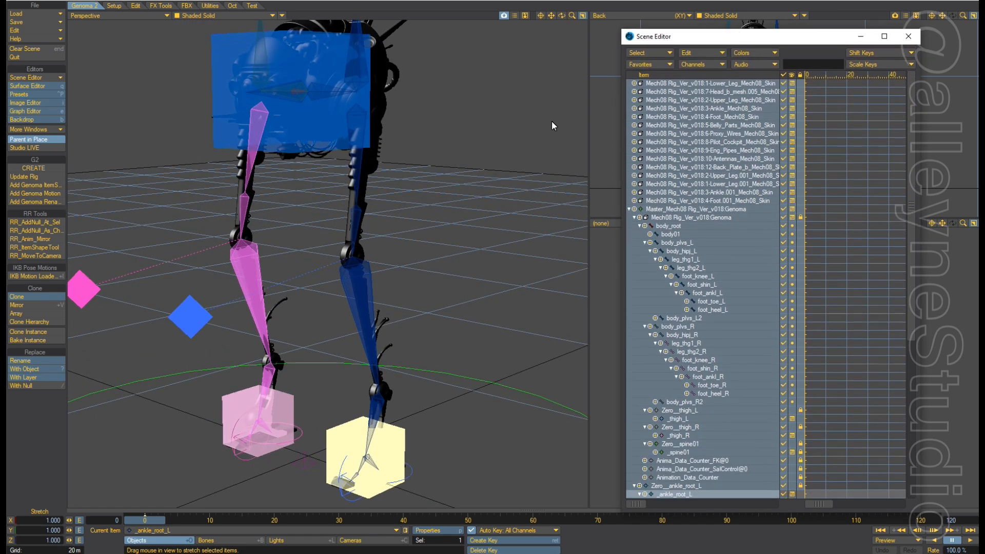
click(733, 201)
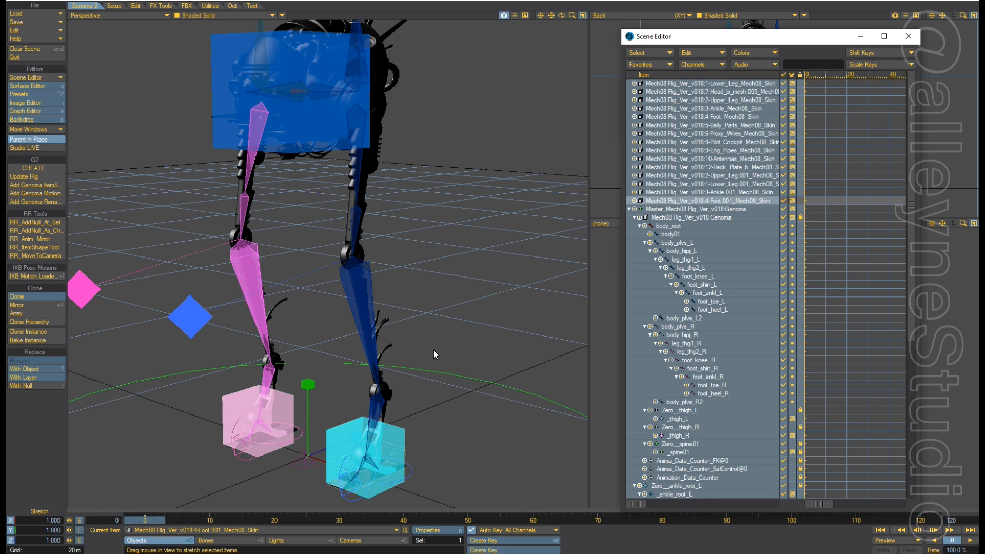
click(209, 16)
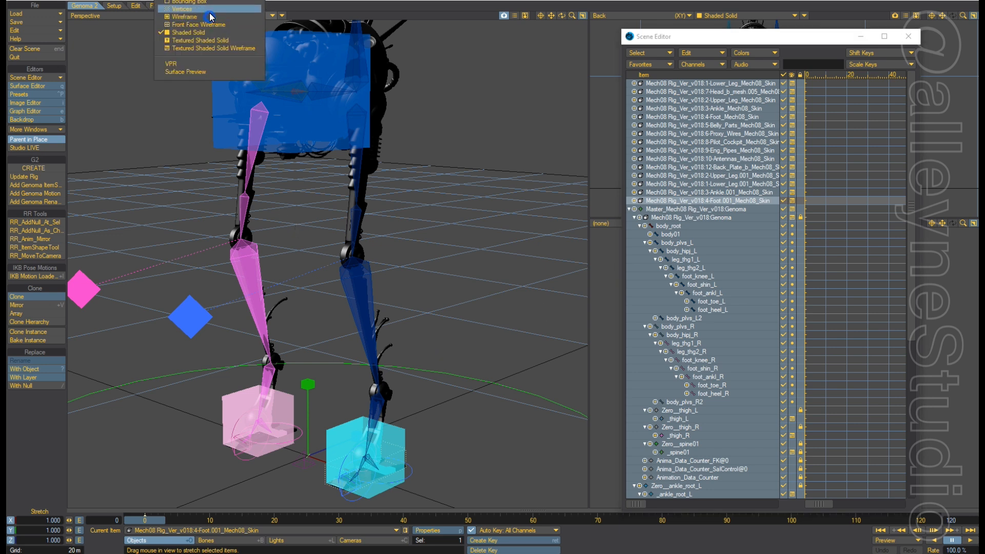
click(204, 24)
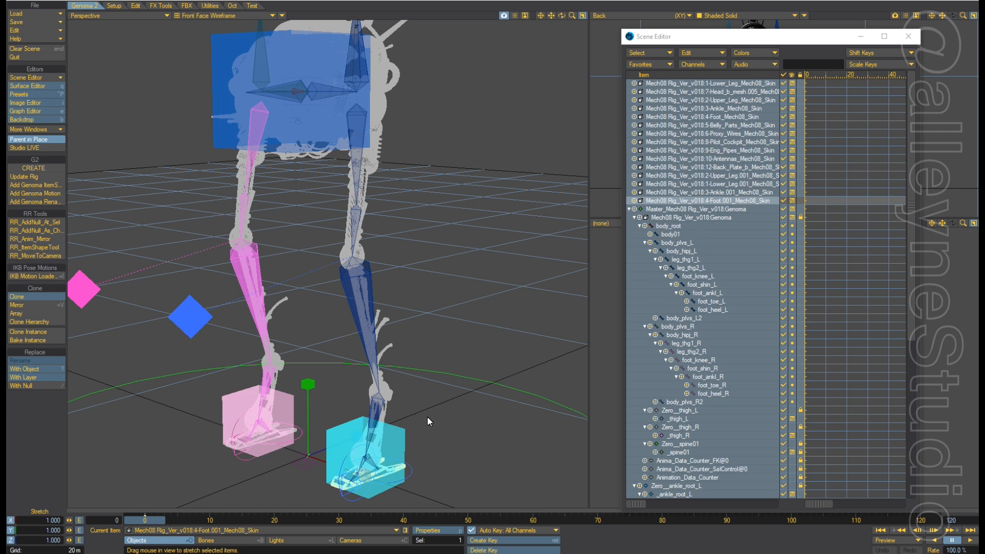
Identify the left ankle bone in the viewport and parent the 4-Foot.001_Mech08_Skin mesh to foot_ankl_L.
scroll(416, 453, up, 4)
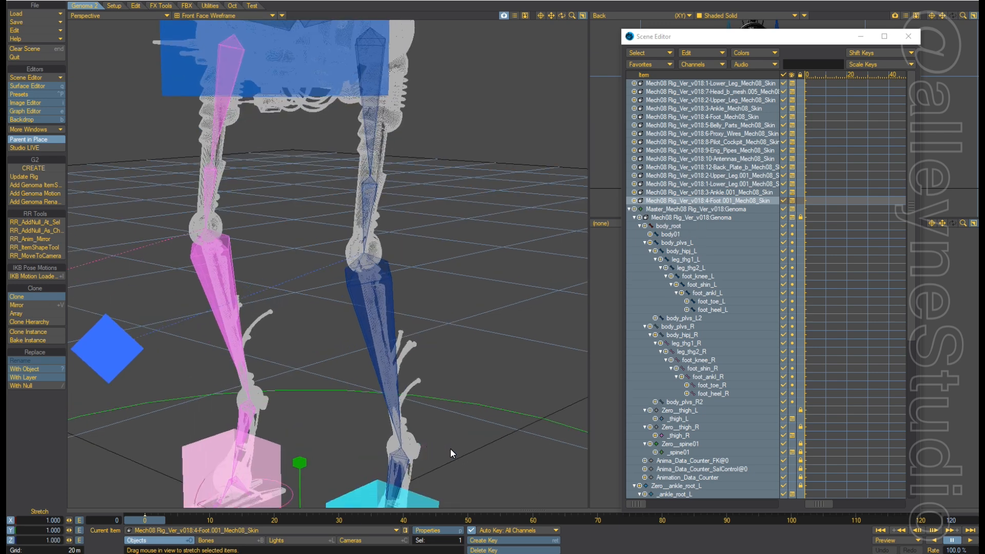
alt+shift+drag(451, 448, 436, 386)
scroll(480, 444, up, 3)
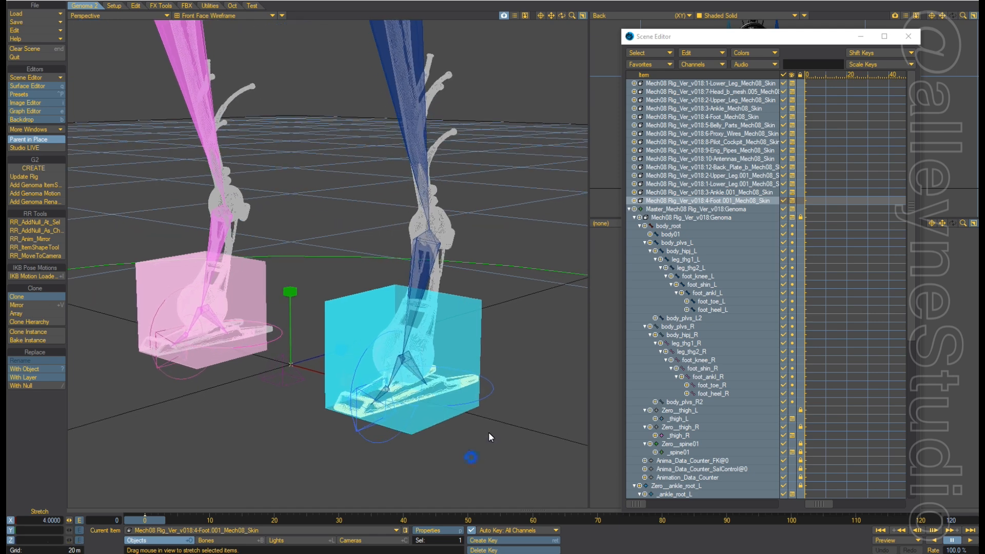
scroll(503, 390, up, 2)
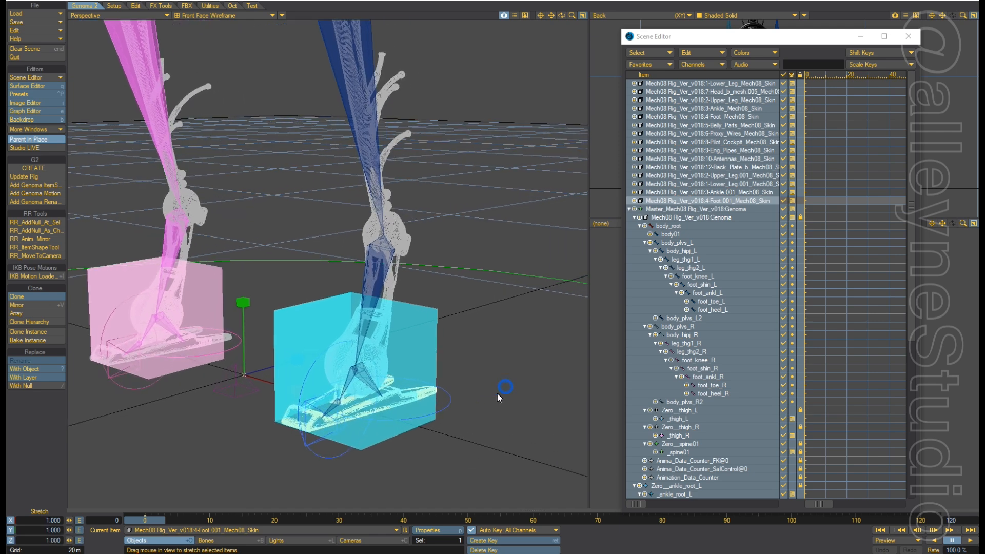
click(351, 383)
click(232, 540)
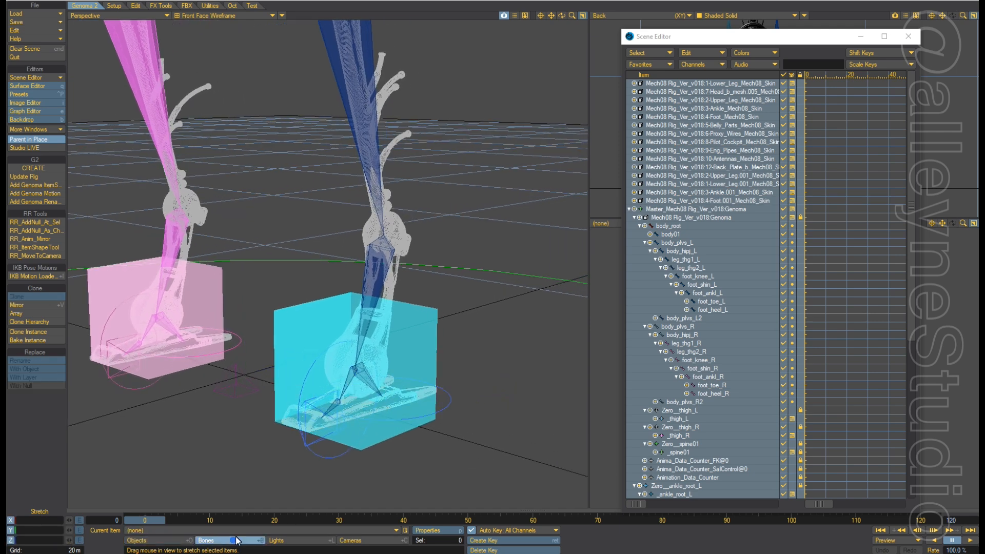
click(352, 384)
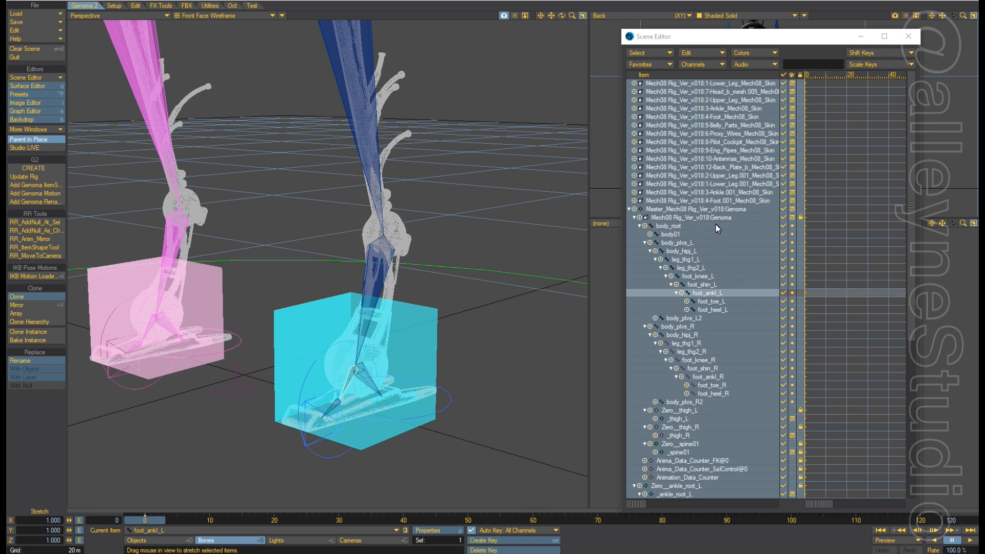
click(709, 201)
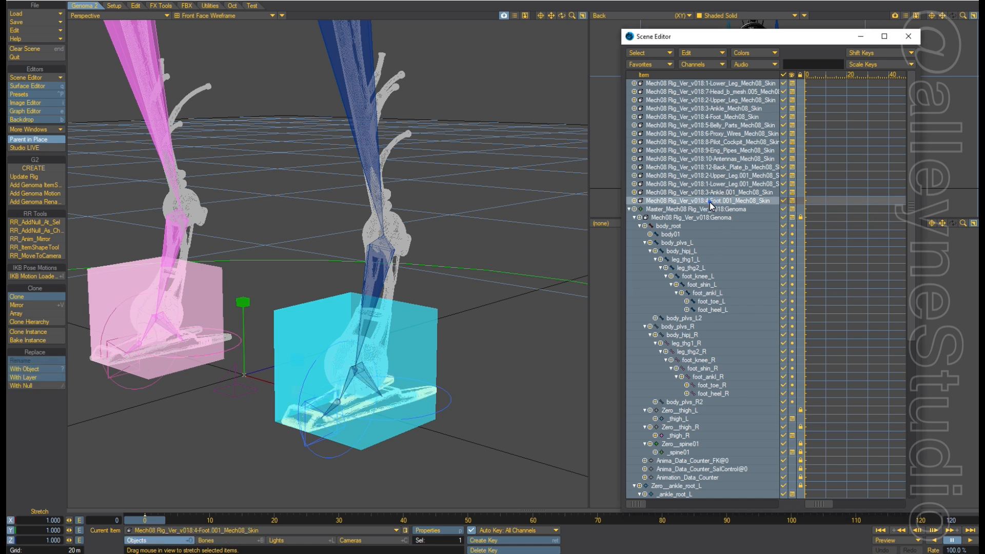
drag(709, 202, 722, 297)
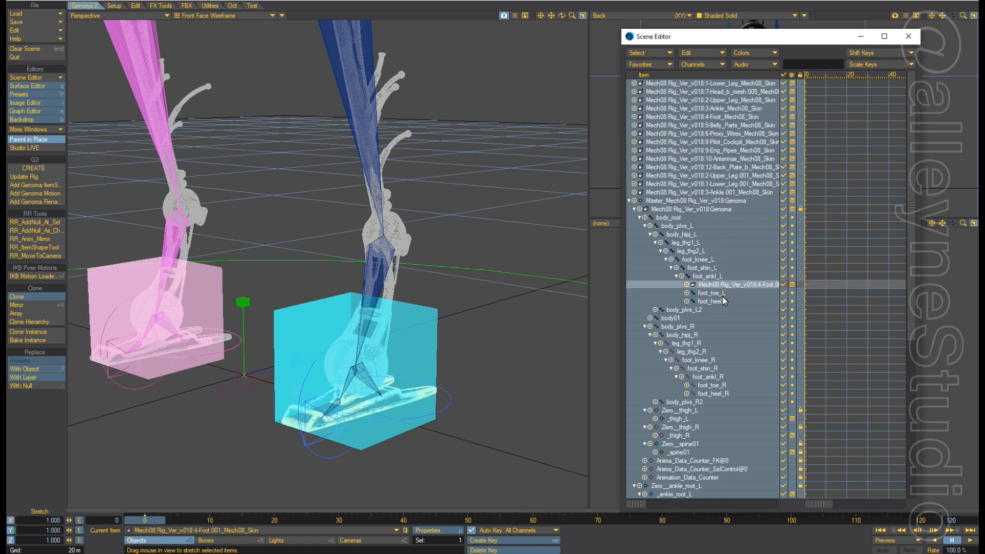
Identify the left shin bone in the viewport and parent the 3-Ankle.001_Mech08_Skin mesh to foot_shin_L.
click(669, 193)
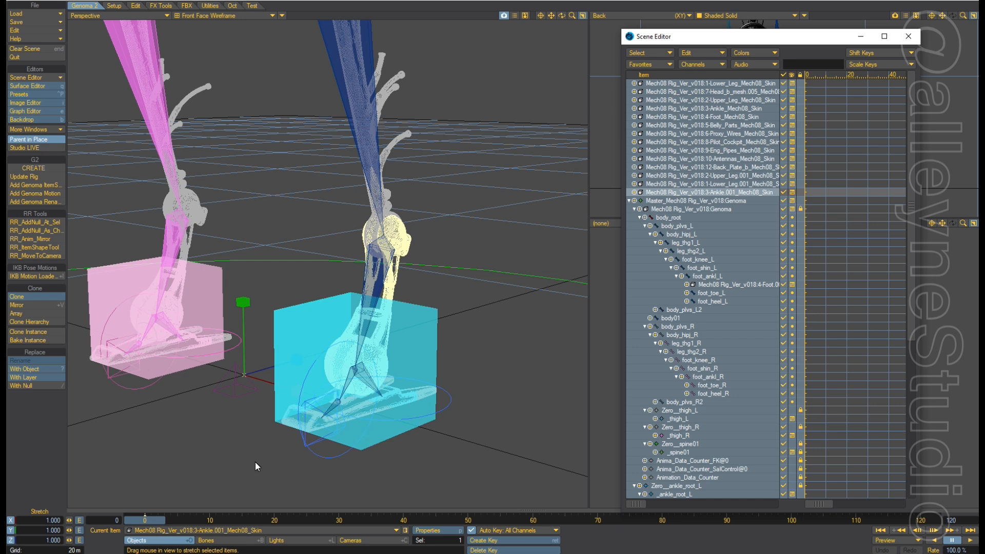
click(222, 540)
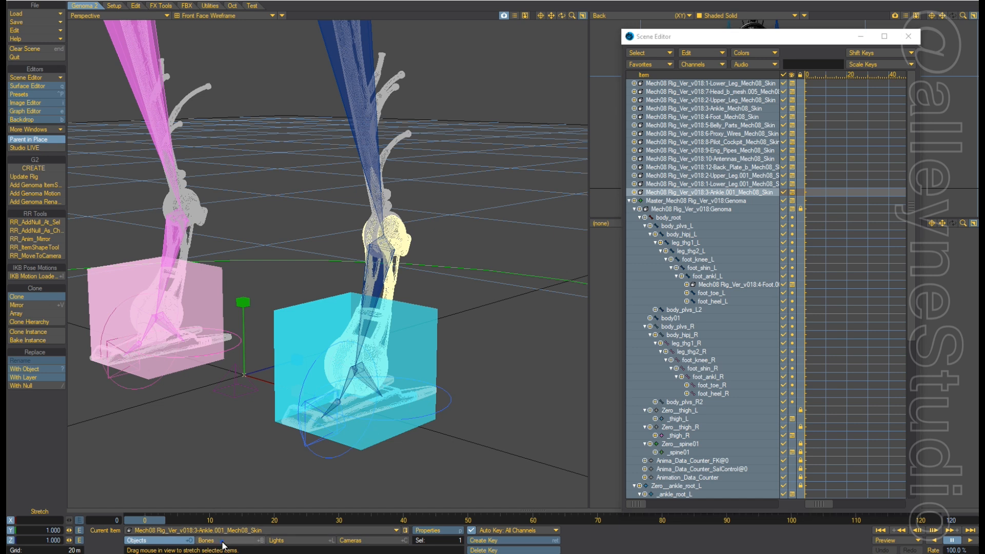
click(366, 278)
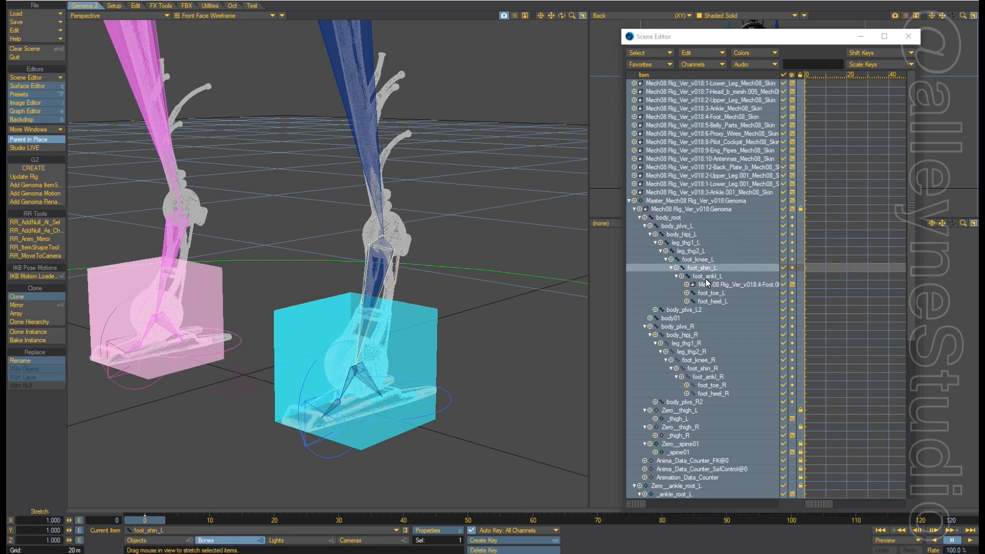
drag(729, 194, 729, 273)
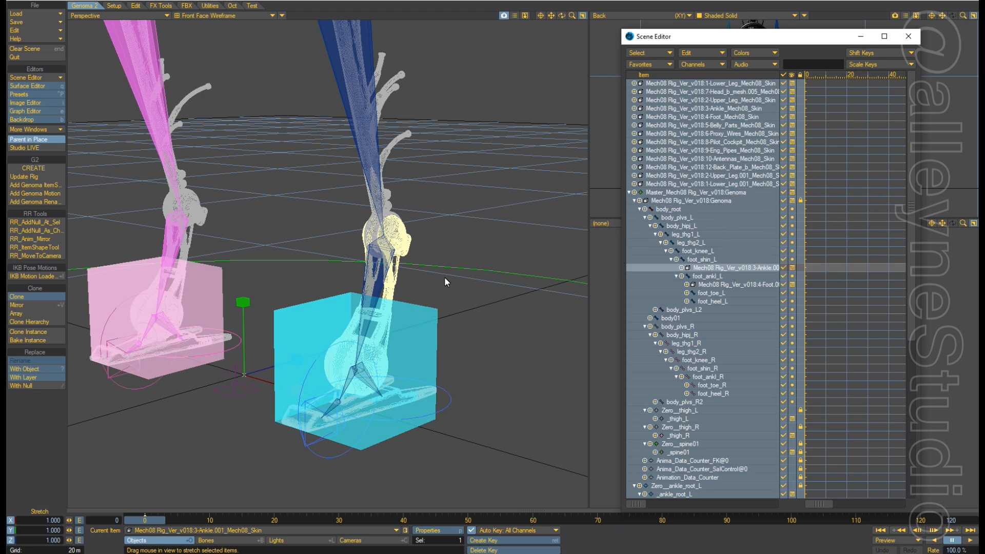
Identify the left knee bone in the viewport and parent the 1-Lower_Leg.001_Mech08_Skin mesh to foot_knee_L.
alt+shift+drag(436, 194, 460, 209)
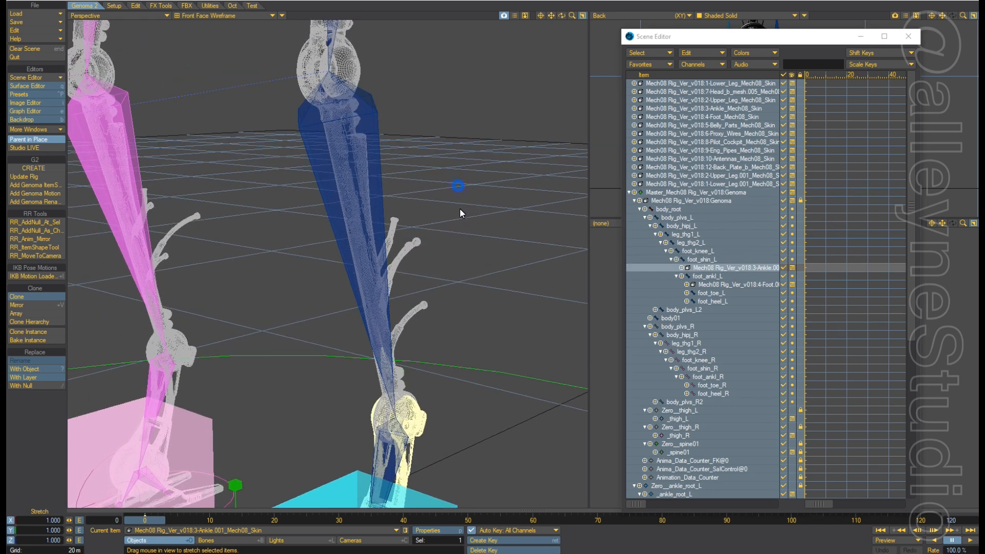
click(716, 184)
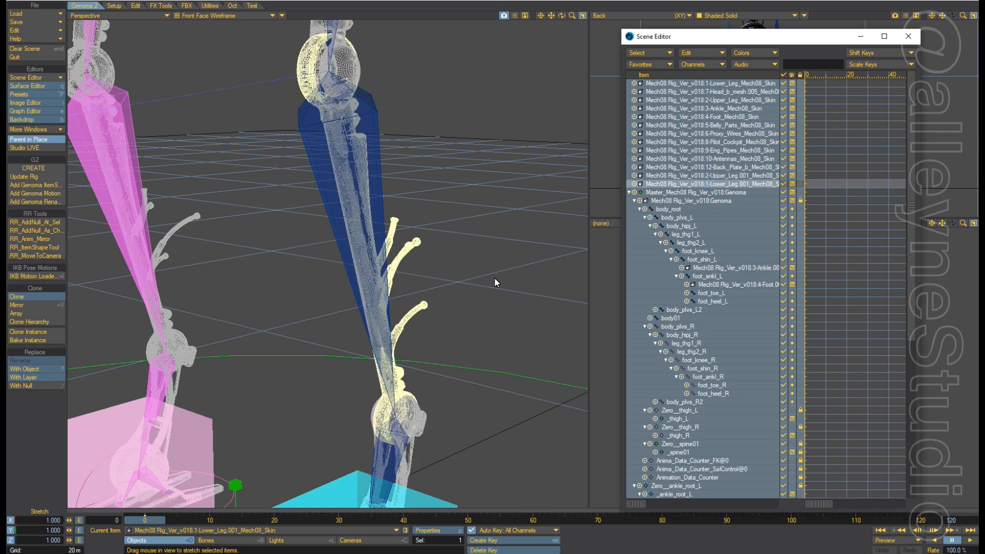
scroll(494, 277, down, 3)
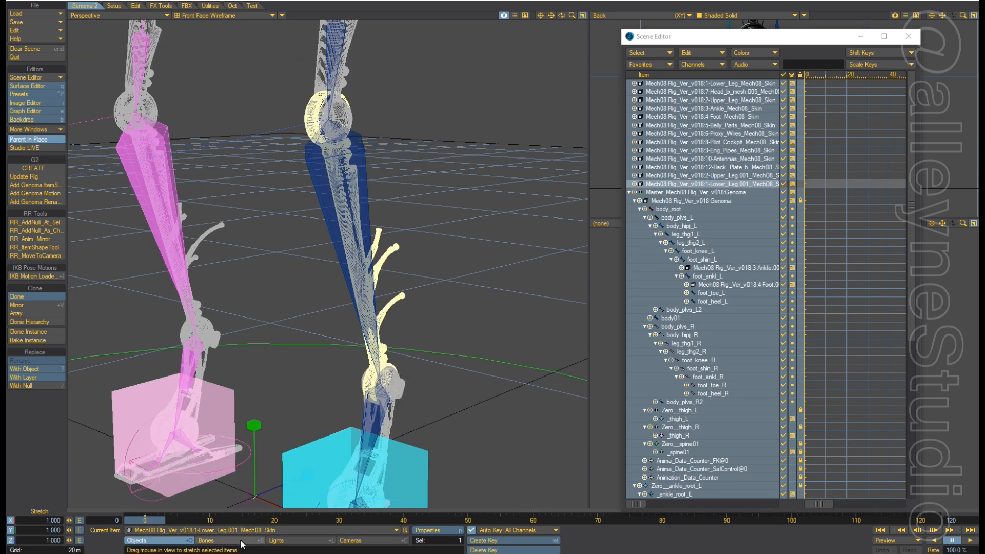
click(703, 259)
click(697, 251)
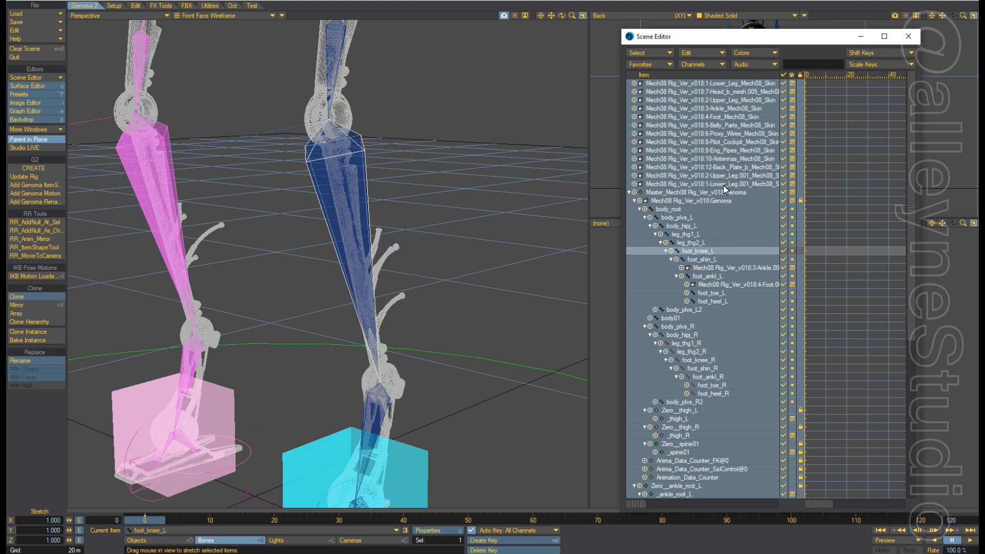
drag(723, 185, 725, 254)
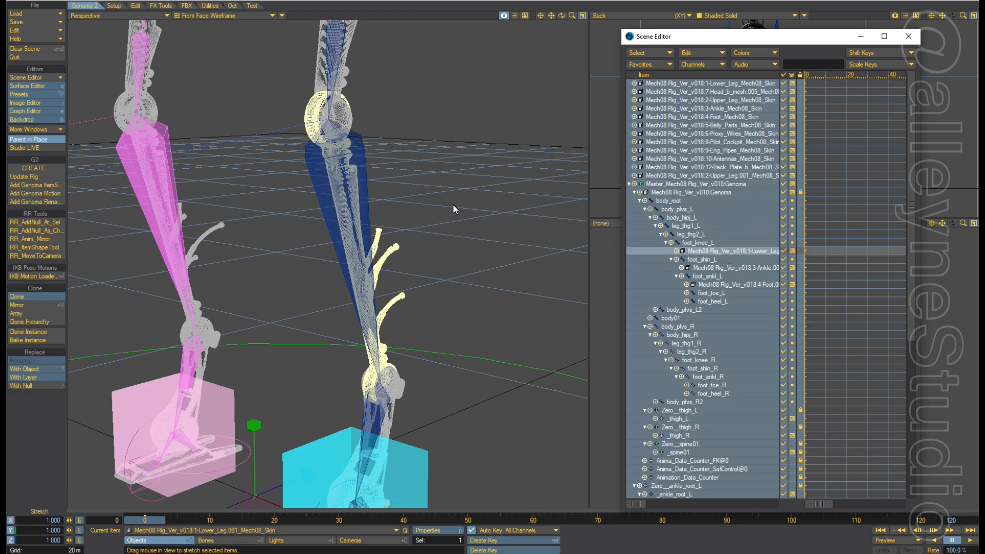
Identify the left upper thigh bone and parent the 2-Upper_Leg.001_Mech08_Skin mesh to leg_thg1_L.
mouse_move(455, 196)
mouse_down()
mouse_move(461, 111)
mouse_move(468, 165)
mouse_move(456, 188)
mouse_up()
alt+drag(396, 183, 566, 180)
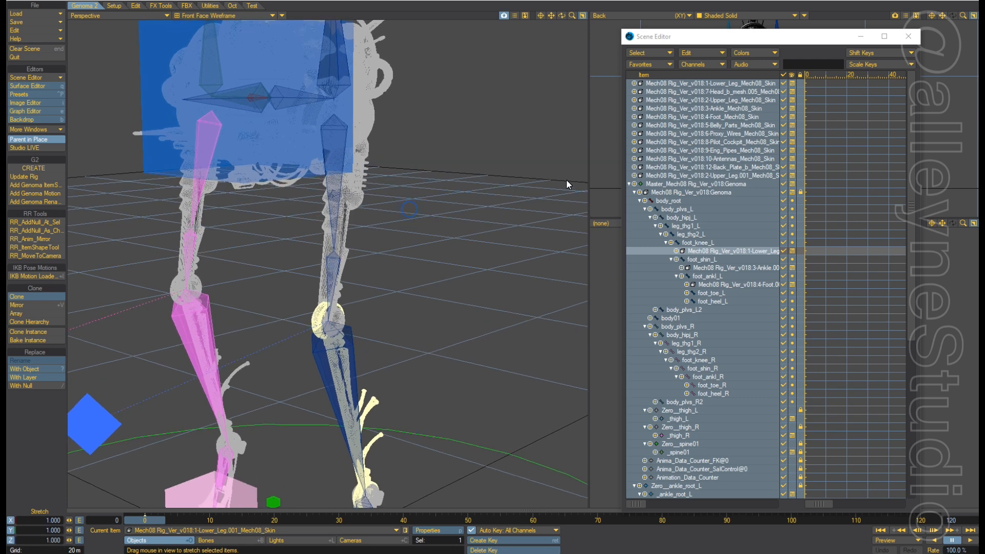
click(692, 175)
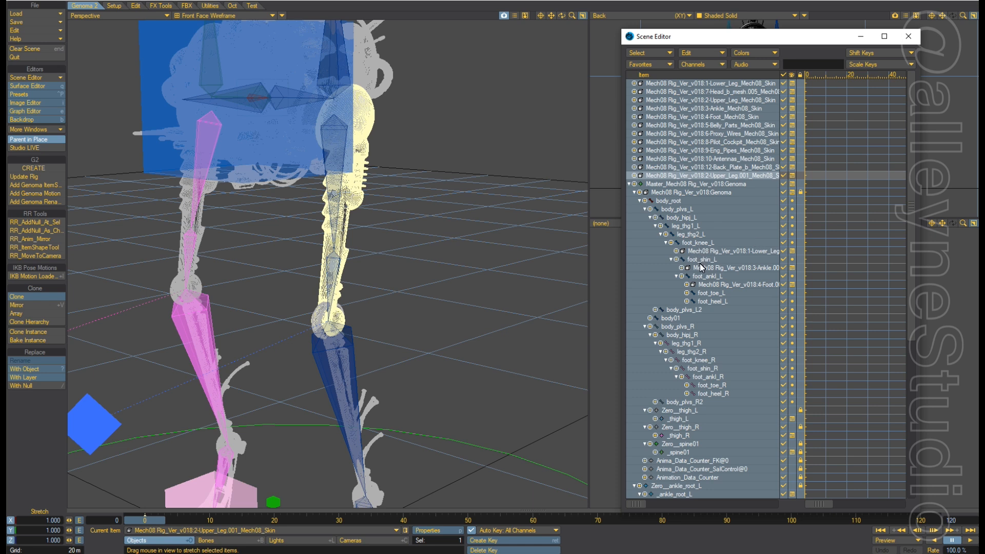
click(689, 226)
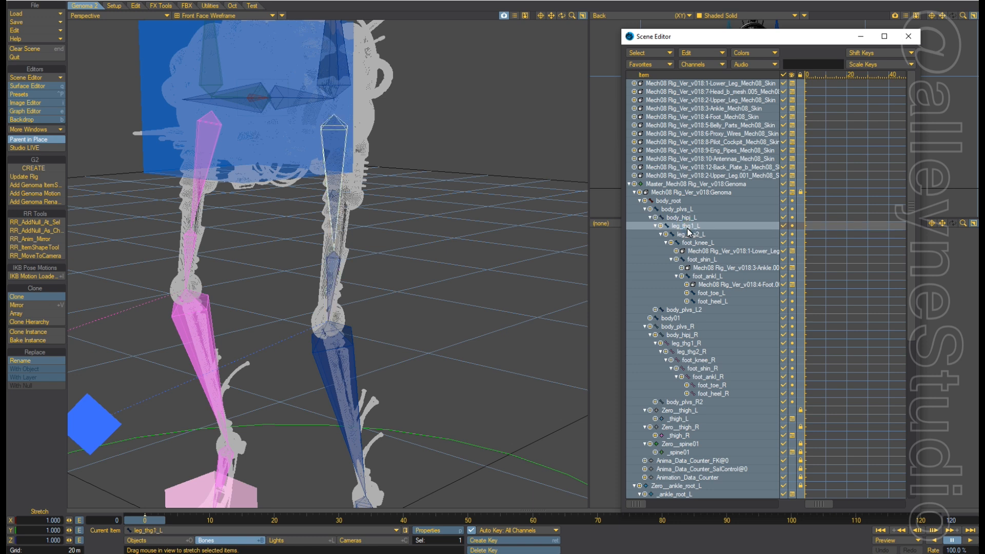
drag(688, 176, 697, 228)
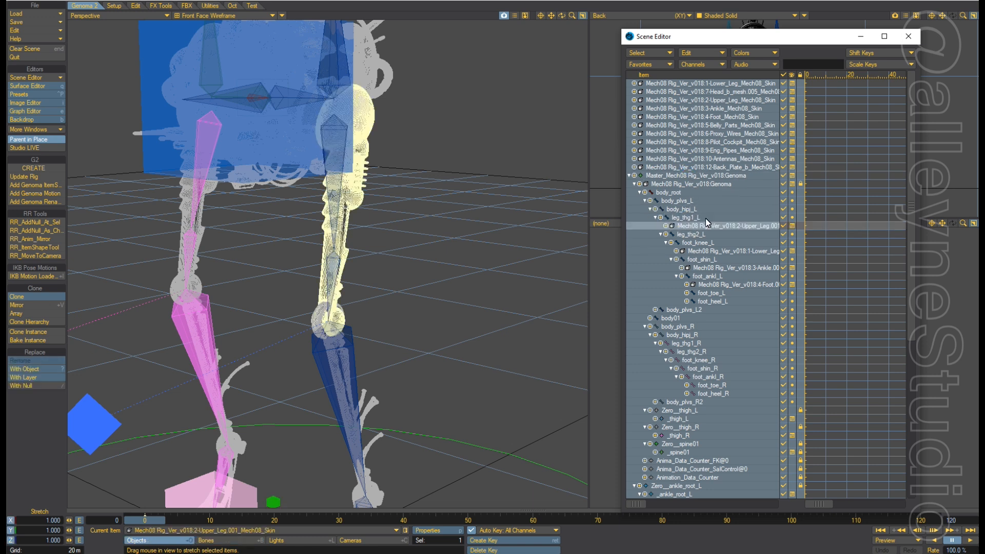
Select the 5-Belly_Parts, 6-Proxy_Wires, 8-Pilot_Cockpit, 9-Eng_Pipes, 10-Antennas and 12-Back_Plate_b meshes together and parent them to the body01 bone.
ctrl+alt+drag(373, 165, 409, 244)
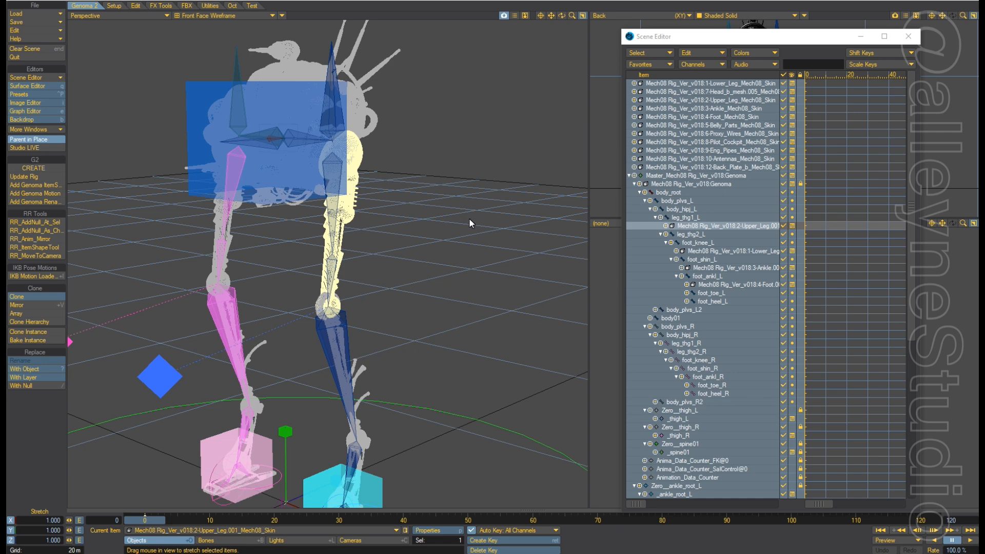
alt+drag(443, 265, 416, 268)
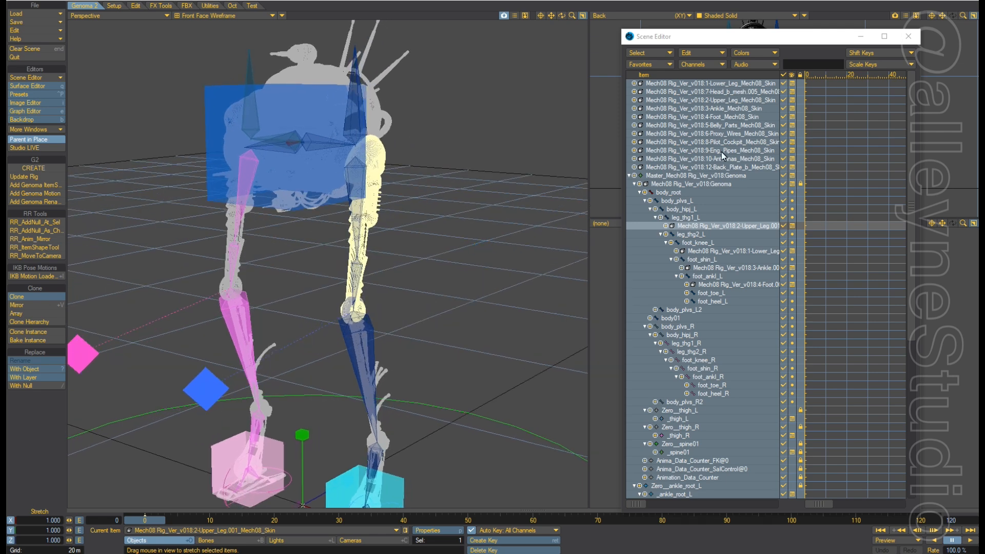
click(707, 168)
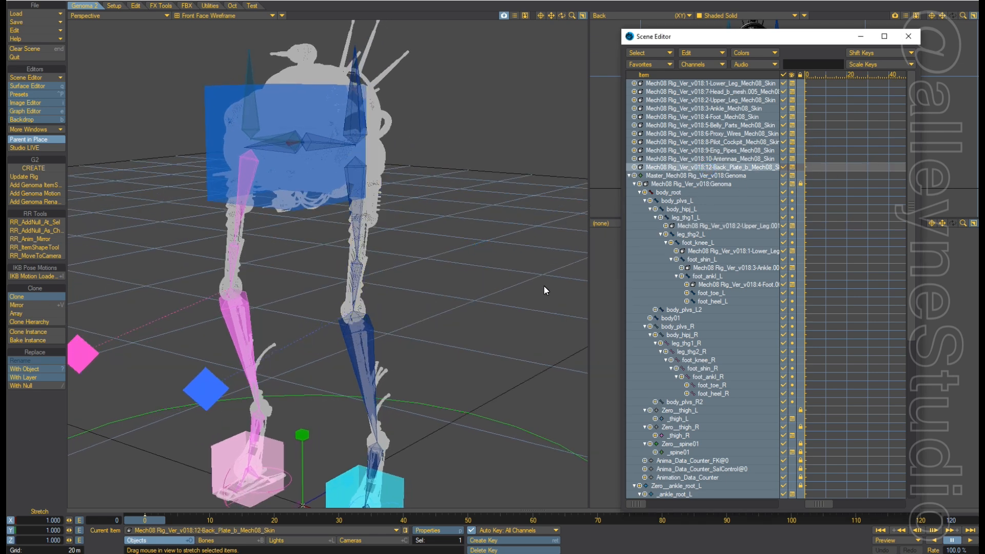
mouse_move(490, 304)
ctrl+alt+mouse_down()
mouse_move(469, 328)
mouse_move(516, 272)
mouse_move(471, 299)
ctrl+alt+mouse_up()
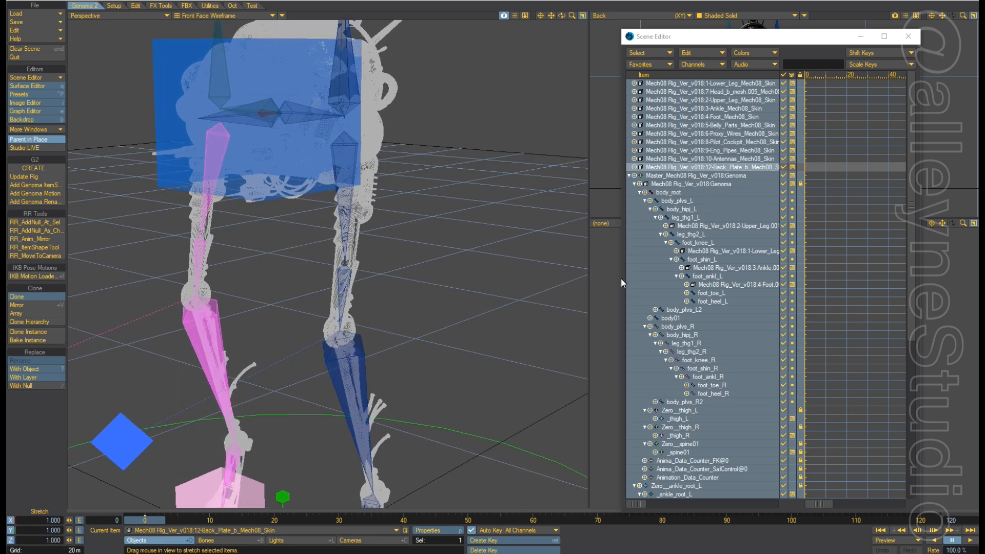
drag(621, 277, 567, 279)
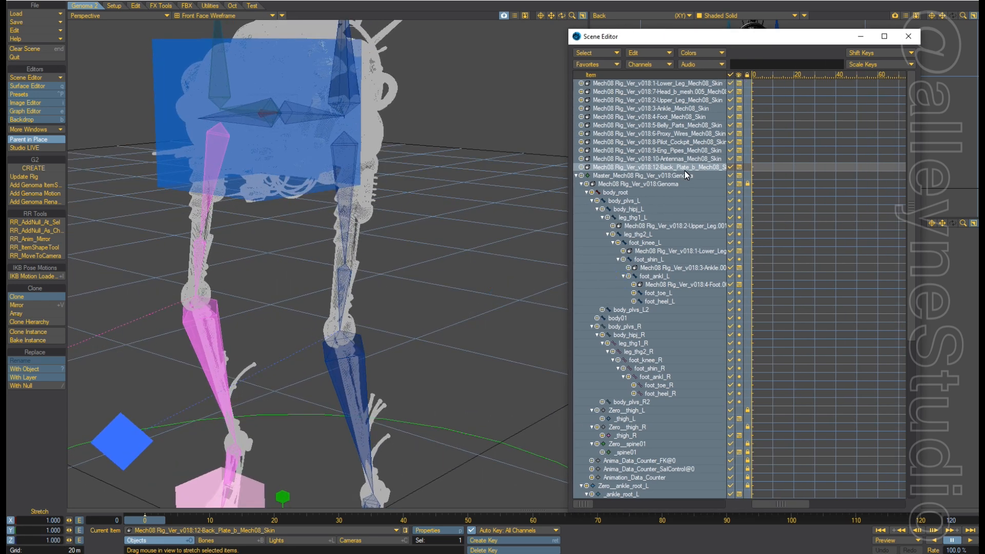
drag(565, 296, 632, 295)
alt+drag(503, 291, 636, 197)
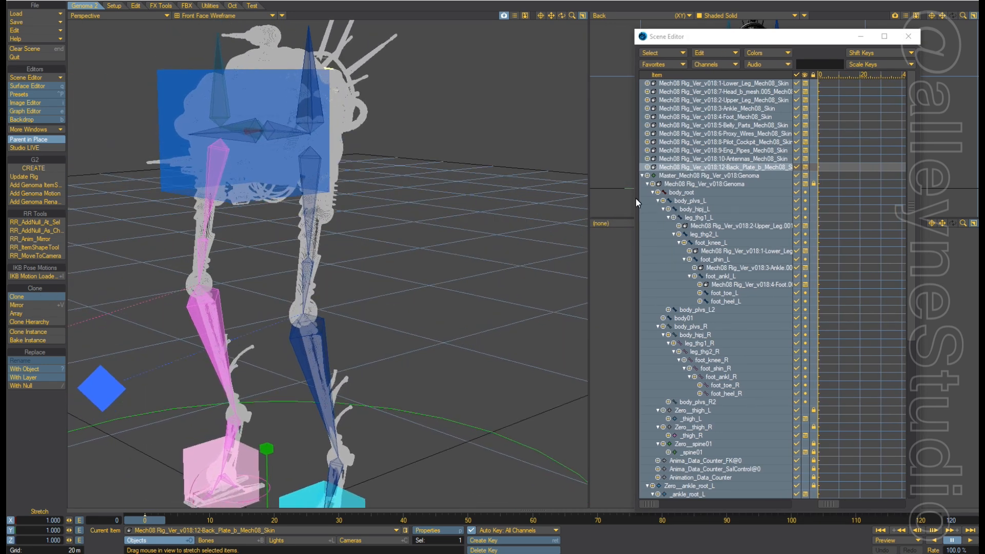
shift+click(752, 134)
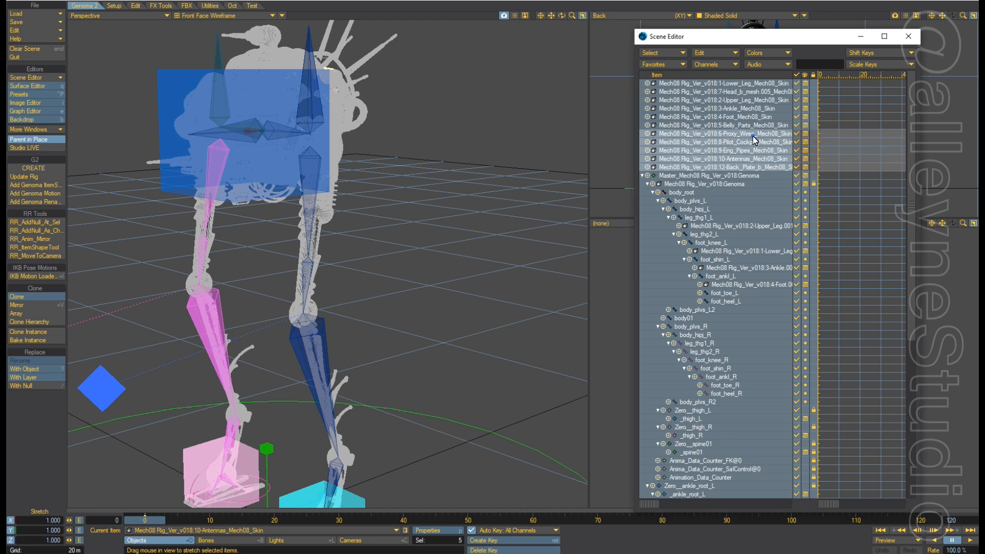
shift+click(743, 126)
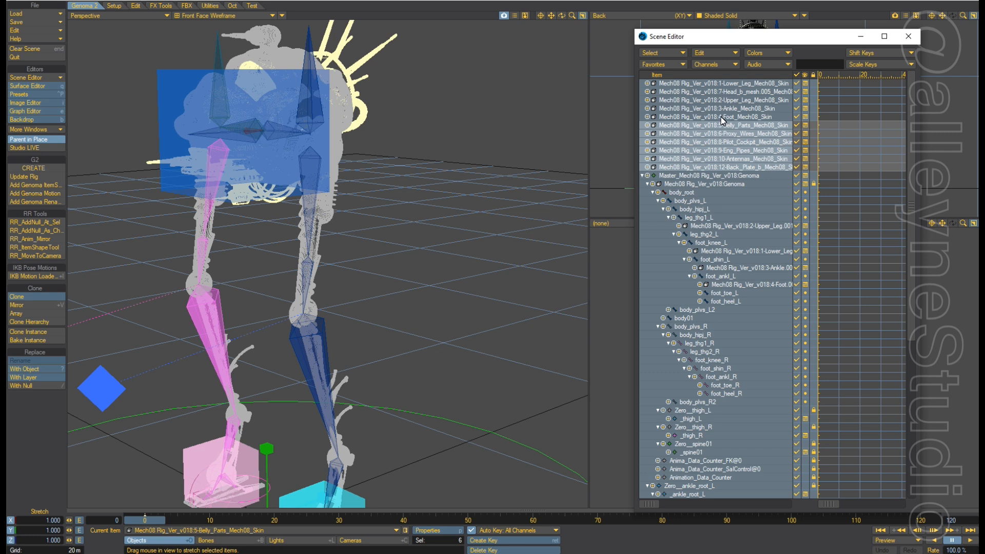
shift+click(721, 116)
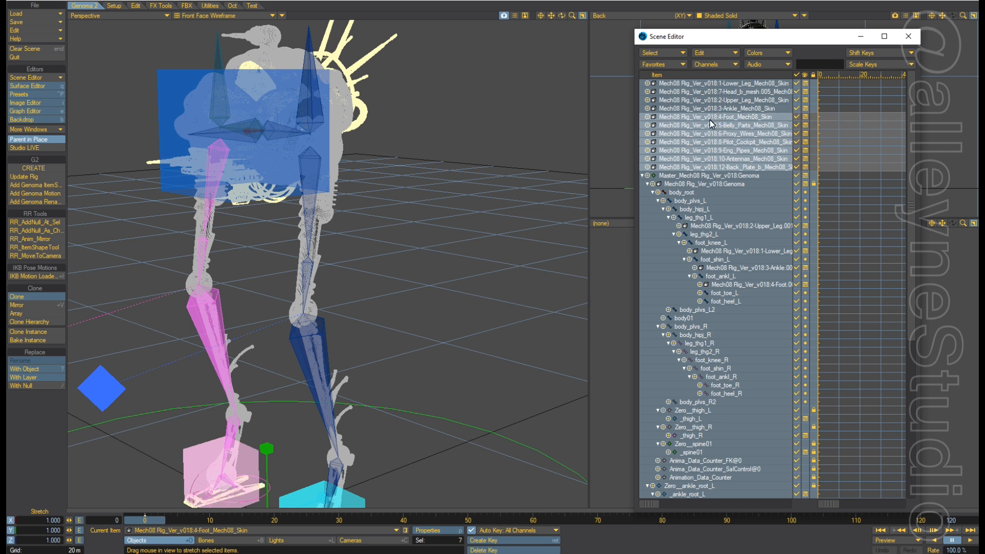
ctrl+click(709, 118)
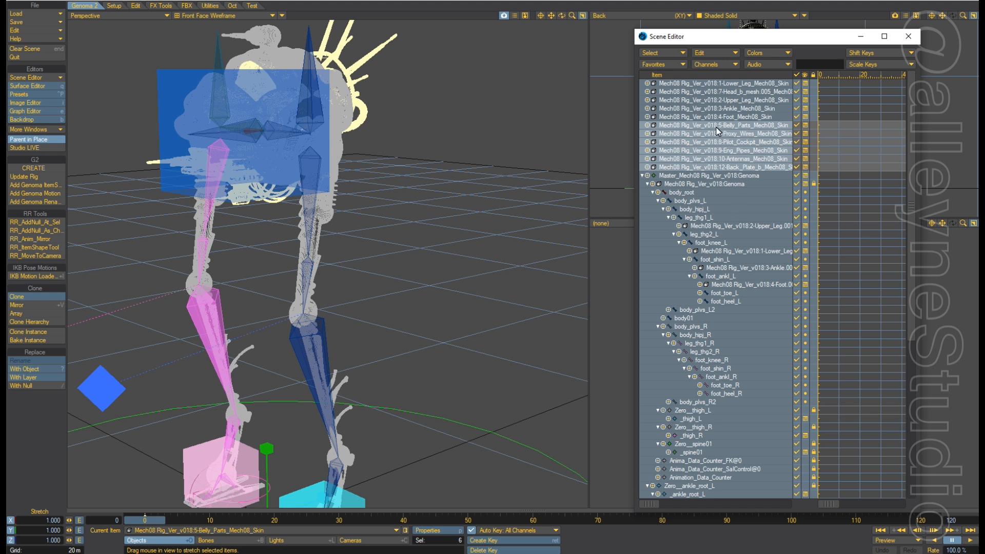
drag(716, 127, 728, 318)
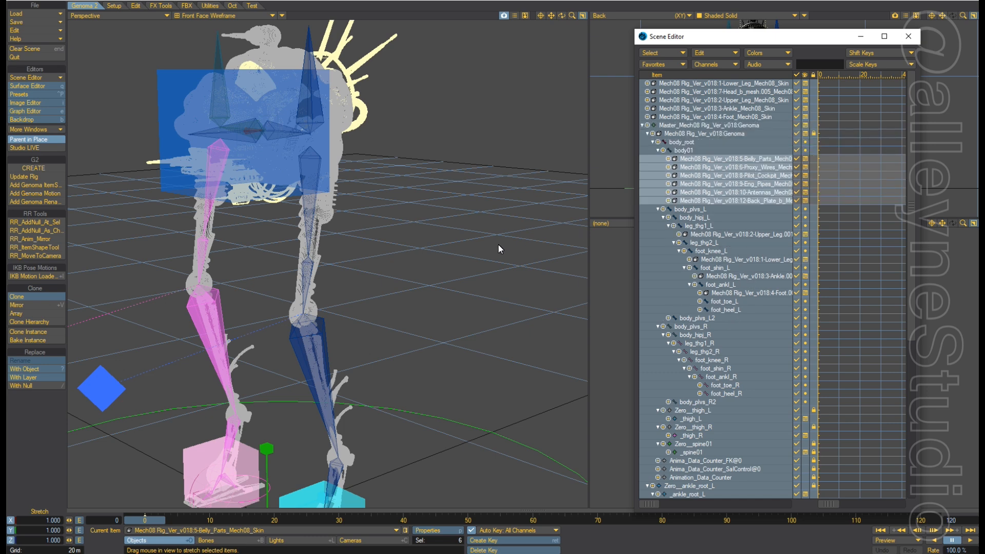
Select the body01 bone and examine its placement in the mech's body from several angles.
alt+drag(493, 223, 469, 256)
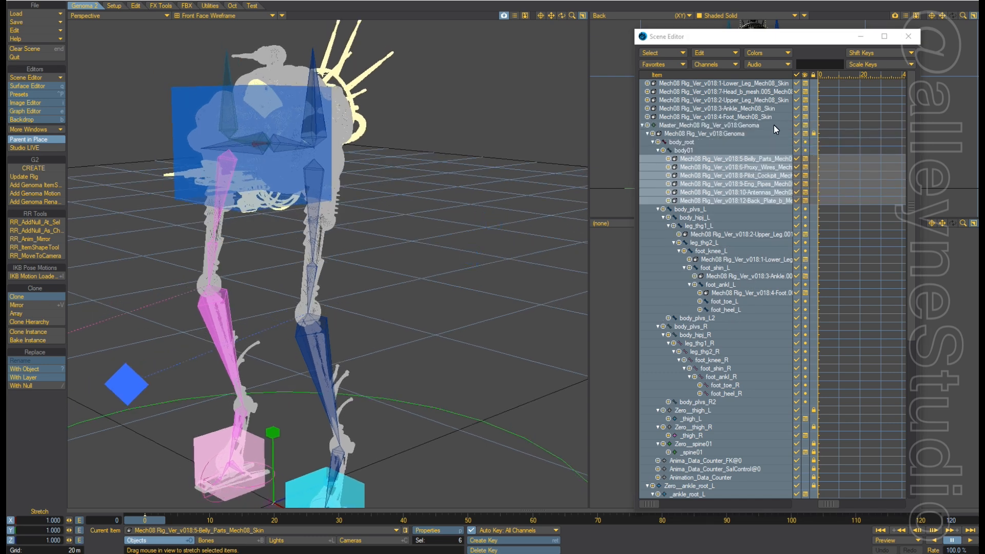
click(685, 151)
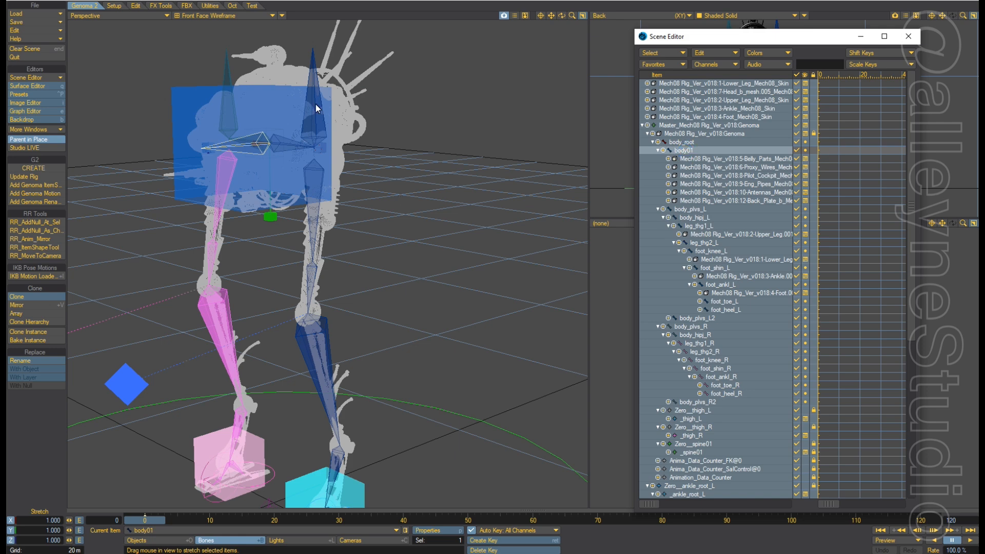
drag(374, 254, 403, 249)
alt+drag(269, 289, 389, 298)
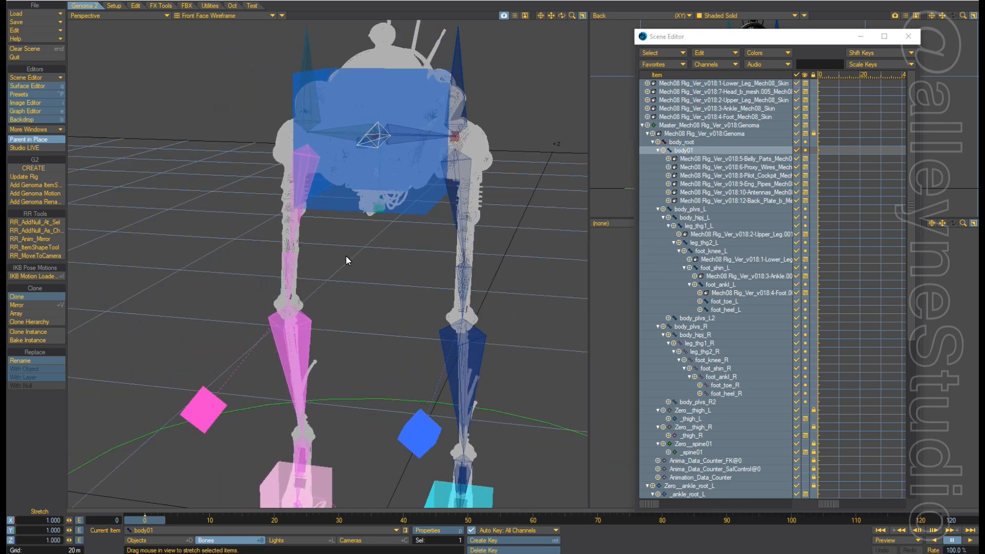
mouse_move(333, 259)
alt+shift+mouse_down()
mouse_move(271, 255)
mouse_move(327, 275)
mouse_move(374, 257)
alt+shift+mouse_up()
mouse_move(309, 289)
alt+mouse_down()
mouse_move(354, 288)
mouse_move(287, 285)
alt+mouse_up()
alt+drag(343, 266, 527, 257)
alt+drag(339, 247, 274, 260)
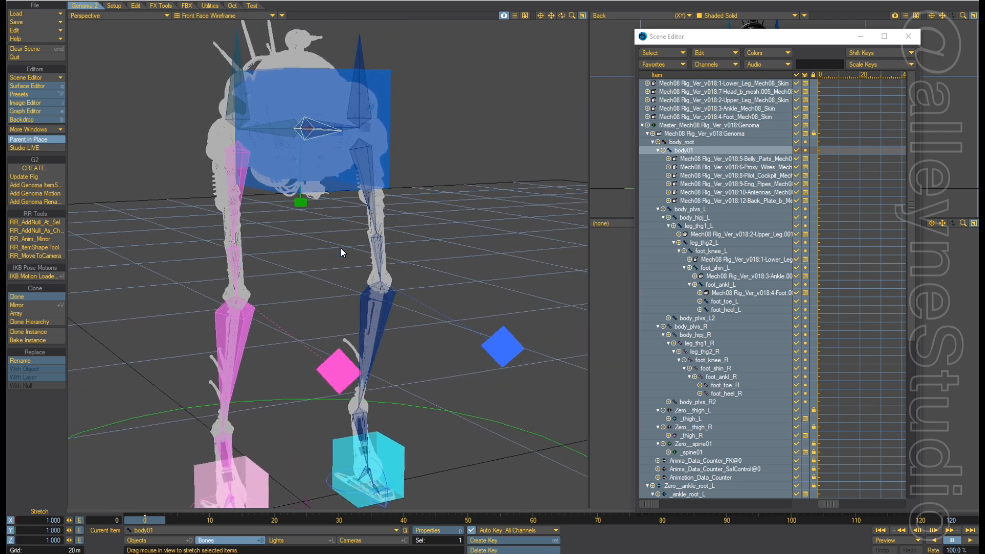
mouse_move(340, 247)
alt+mouse_down()
mouse_move(369, 249)
mouse_move(341, 251)
alt+mouse_up()
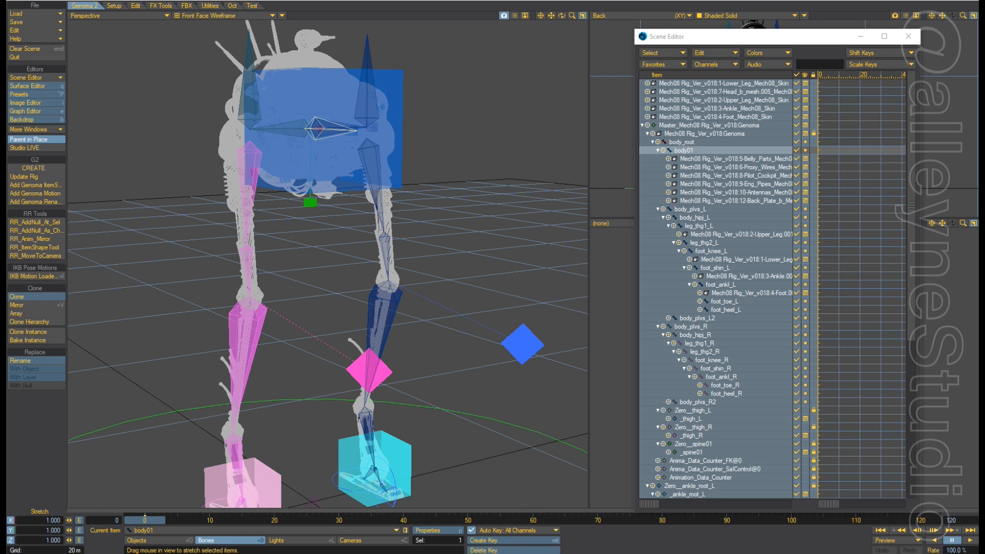
alt+drag(435, 223, 359, 262)
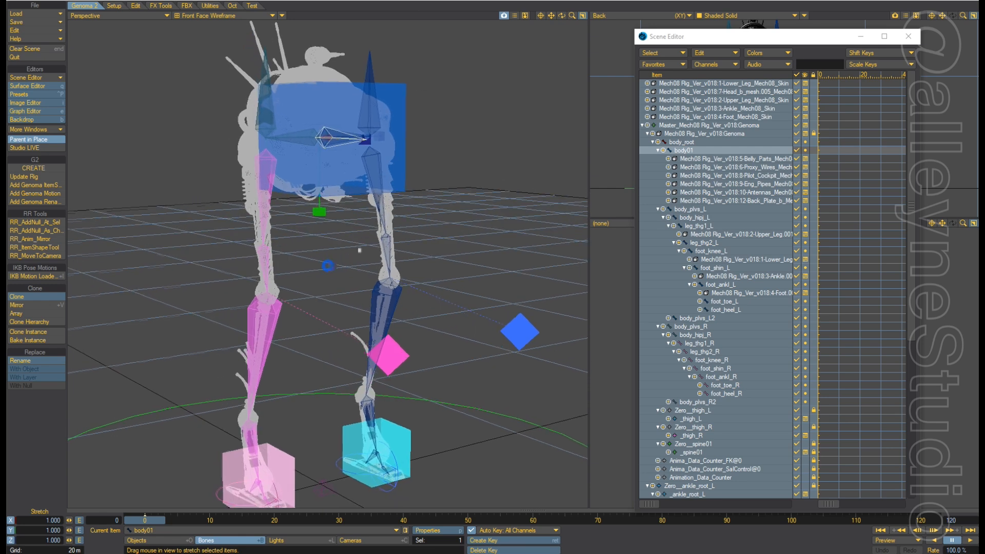
Identify the right ankle bone in the viewport and parent the 4-Foot_Mech08_Skin mesh to foot_ankl_R.
click(727, 117)
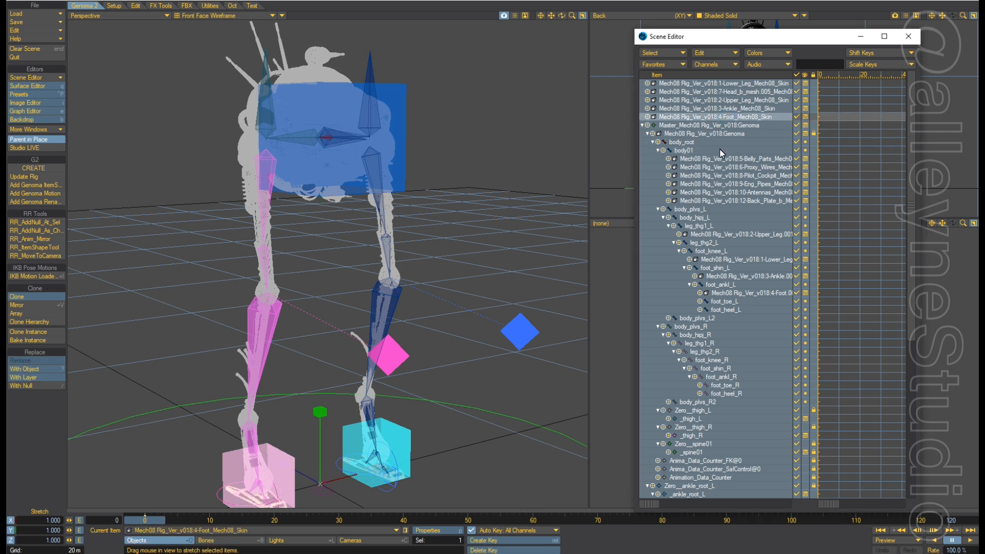
key(g)
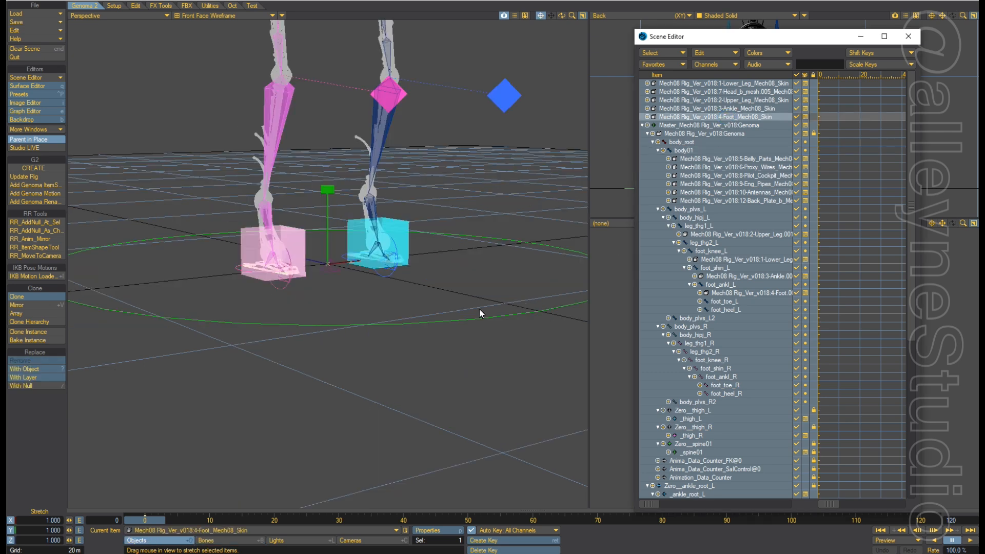
ctrl+alt+drag(412, 299, 391, 409)
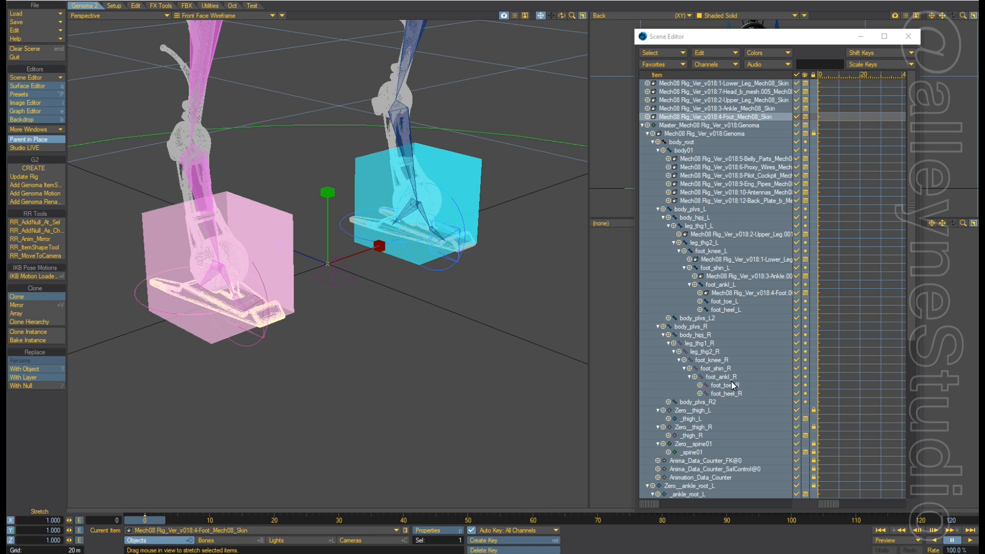
click(712, 377)
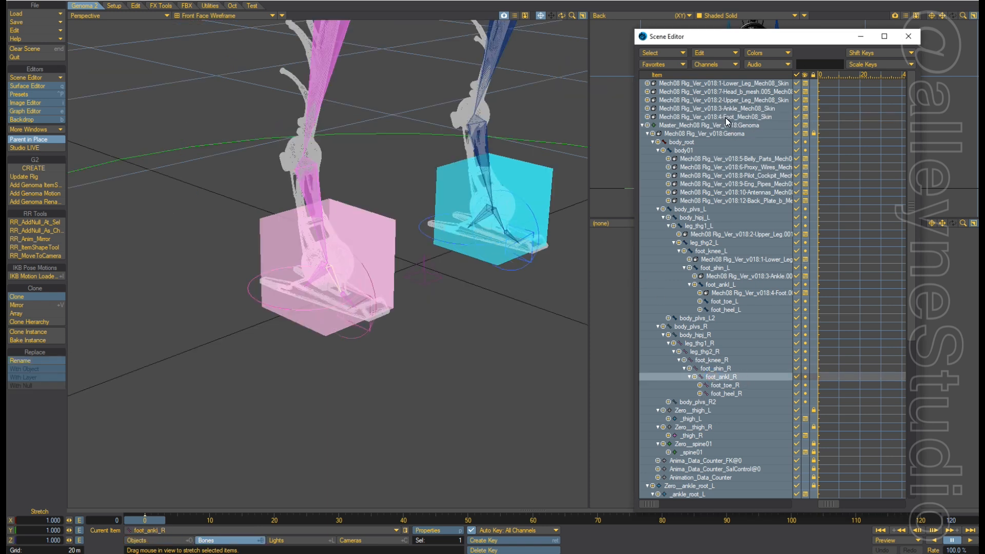
drag(725, 118, 739, 386)
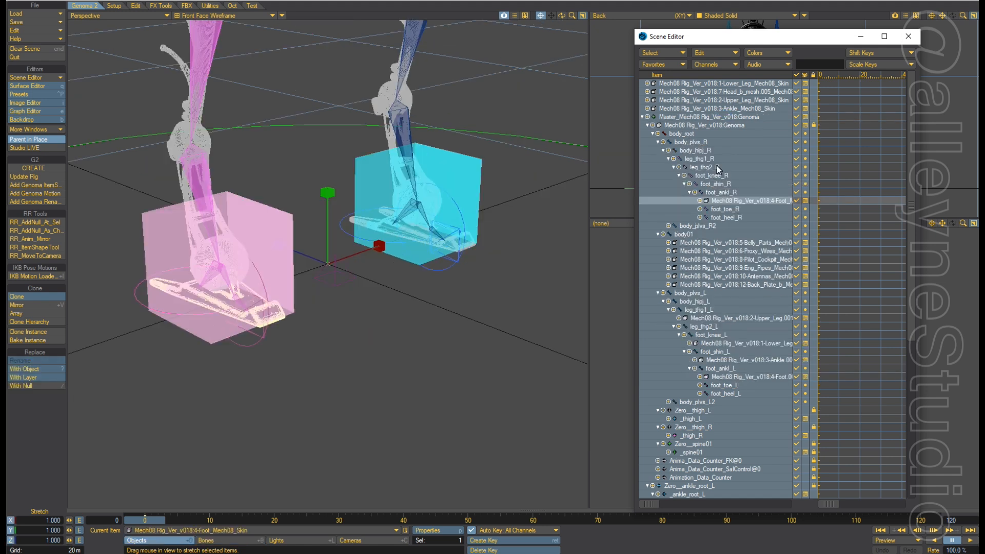
Identify the right shin bone in the viewport and parent the 3-Ankle_Mech08_Skin mesh to foot_shin_R.
click(710, 110)
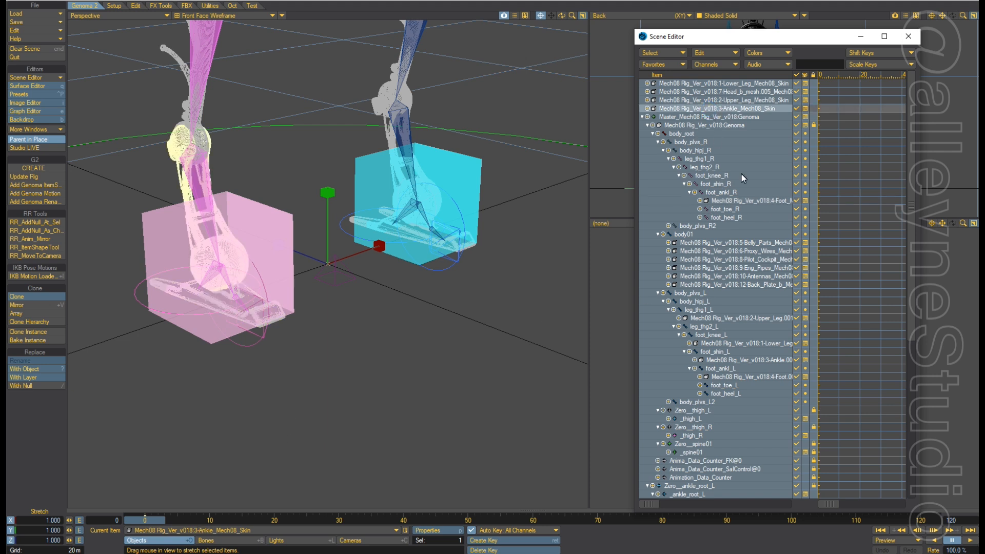
click(715, 185)
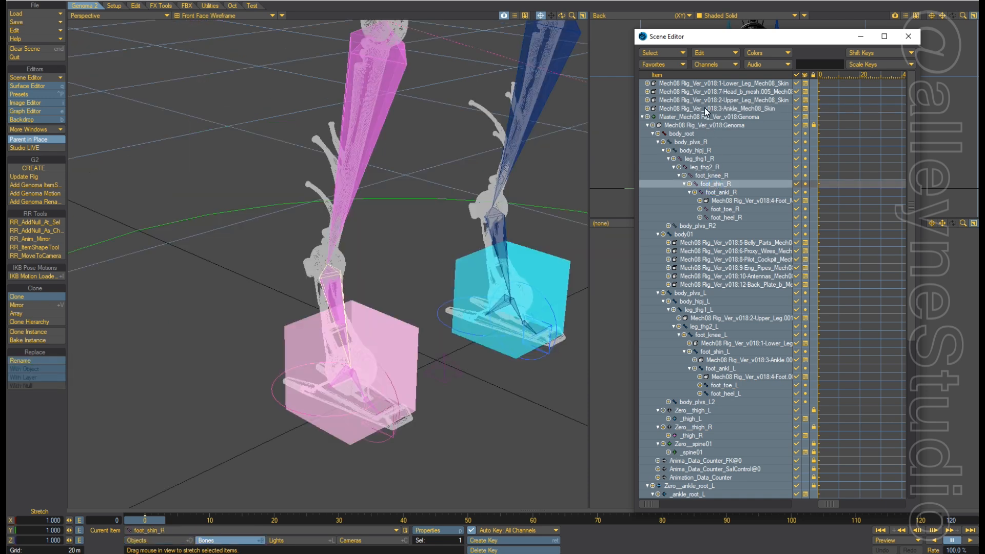
drag(707, 112, 731, 191)
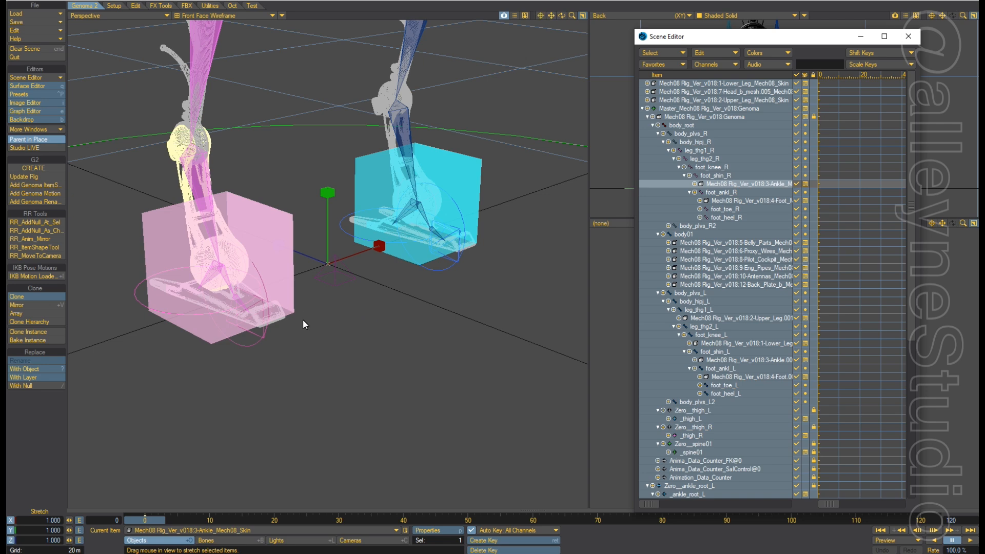
drag(303, 319, 364, 341)
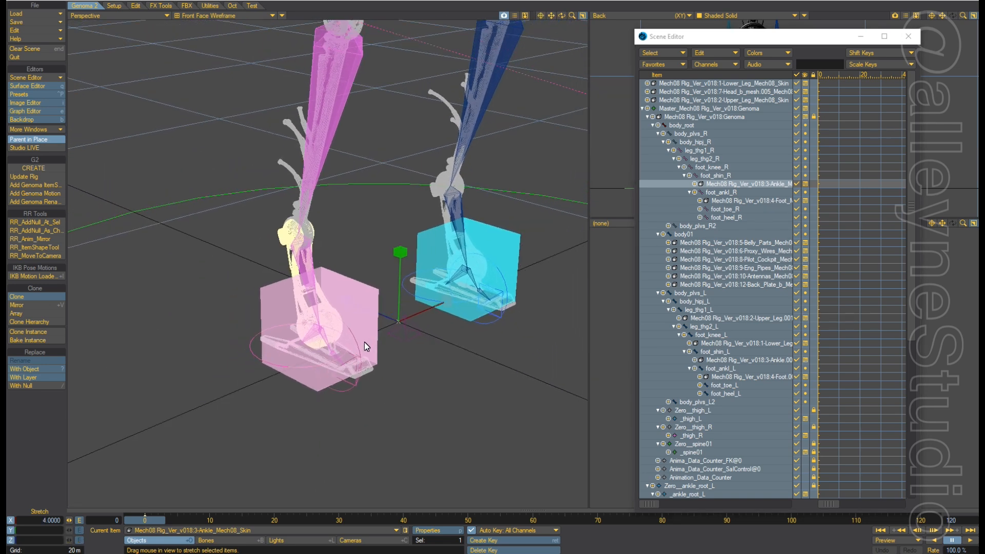
Identify the right knee bone in the viewport and parent the 1-Lower_Leg_Mech08_Skin mesh to foot_knee_R.
click(715, 101)
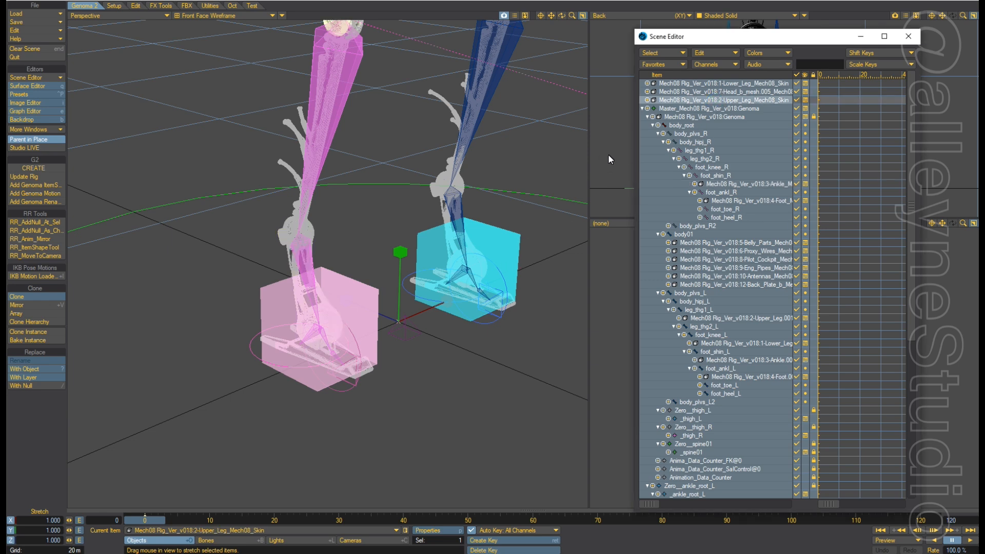
scroll(500, 226, down, 2)
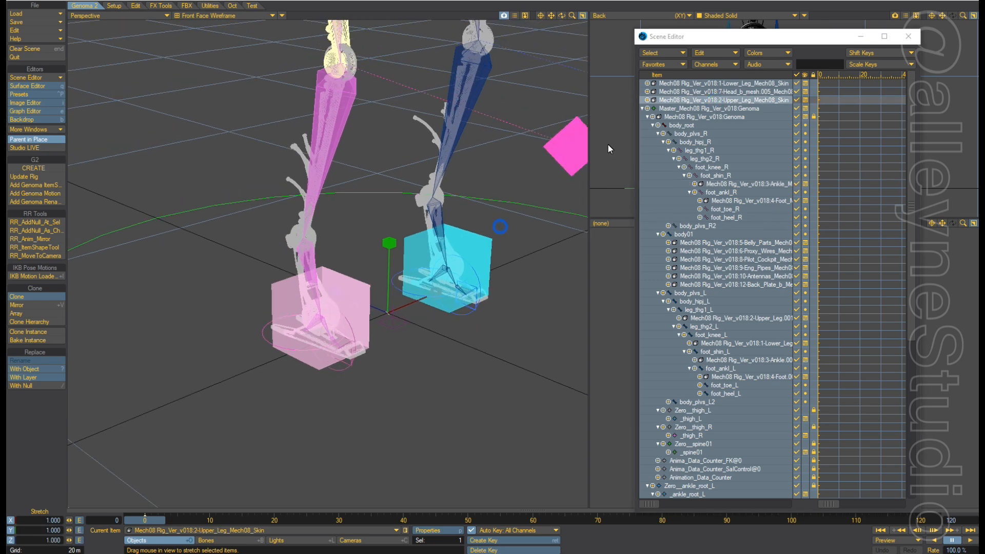
click(698, 84)
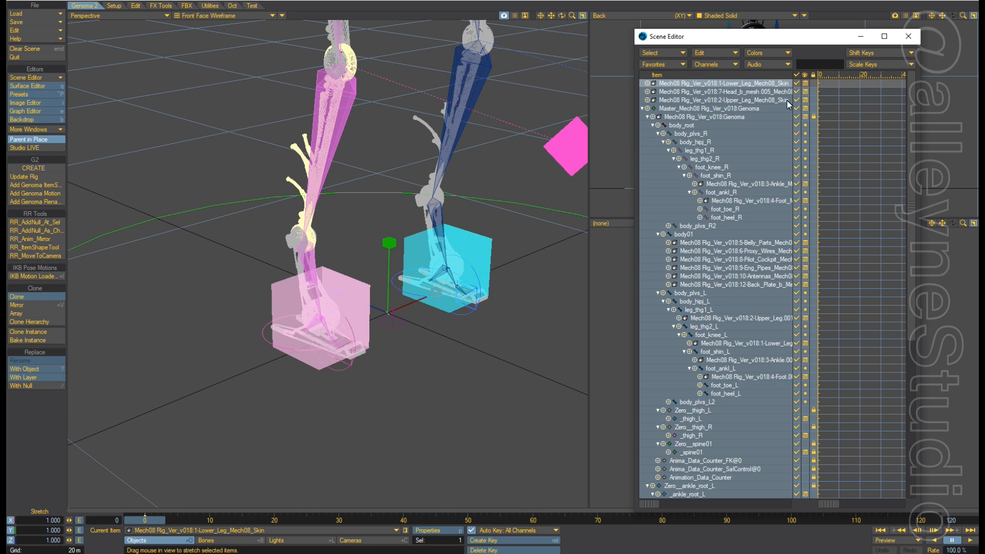
click(711, 168)
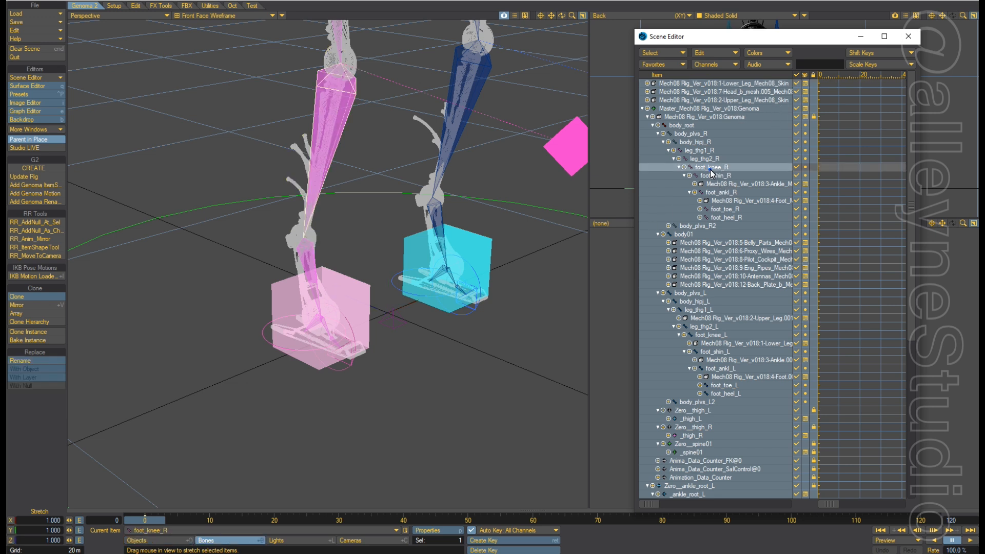
click(714, 83)
drag(714, 83, 724, 167)
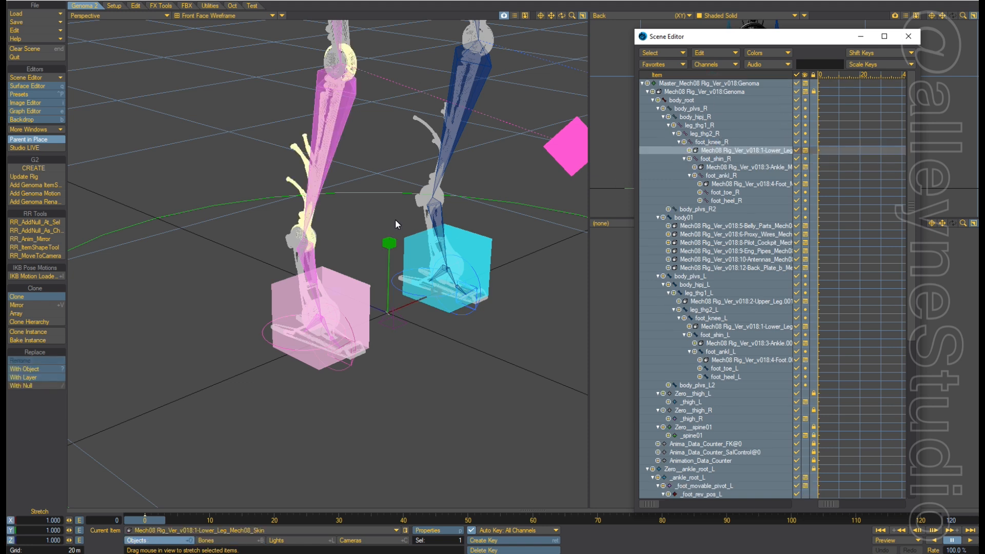
Parent the 7-Head_b_mesh.005_Mech08_Skin mesh to the body01 bone.
alt+drag(471, 186, 479, 248)
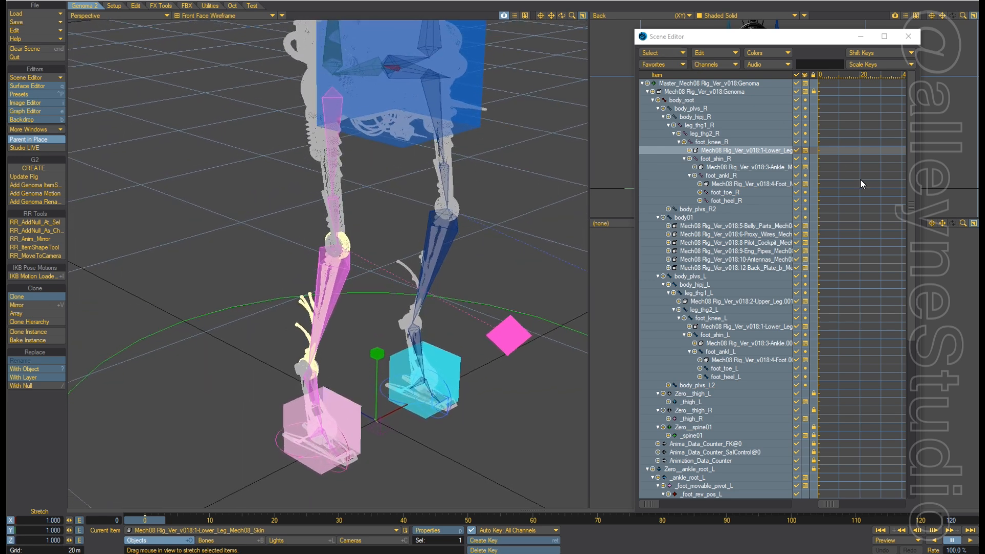
drag(915, 161, 915, 368)
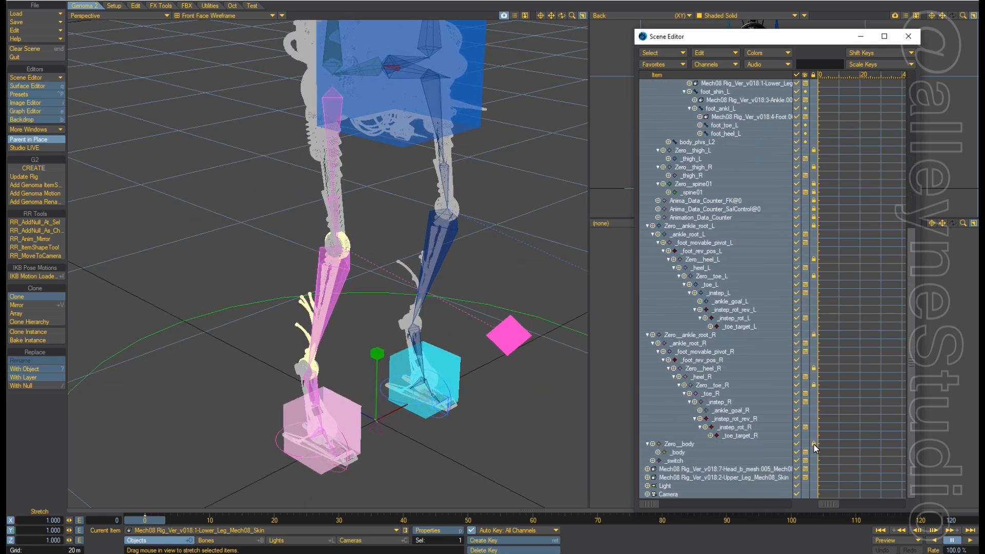
click(723, 471)
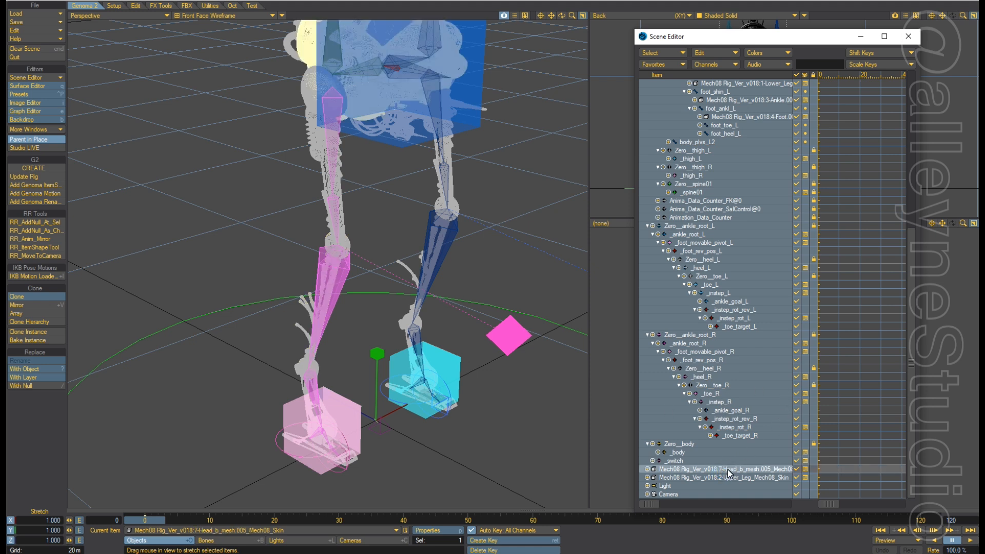
drag(727, 469, 742, 151)
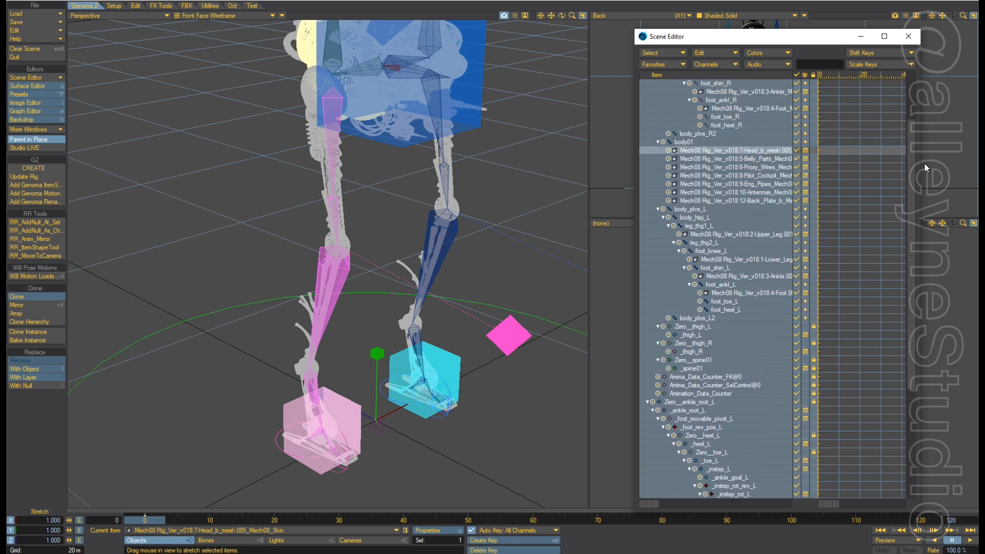
Identify the right upper thigh bone in the viewport and parent the 2-Upper_Leg_Mech08_Skin mesh to leg_thg1_R.
drag(909, 174, 908, 341)
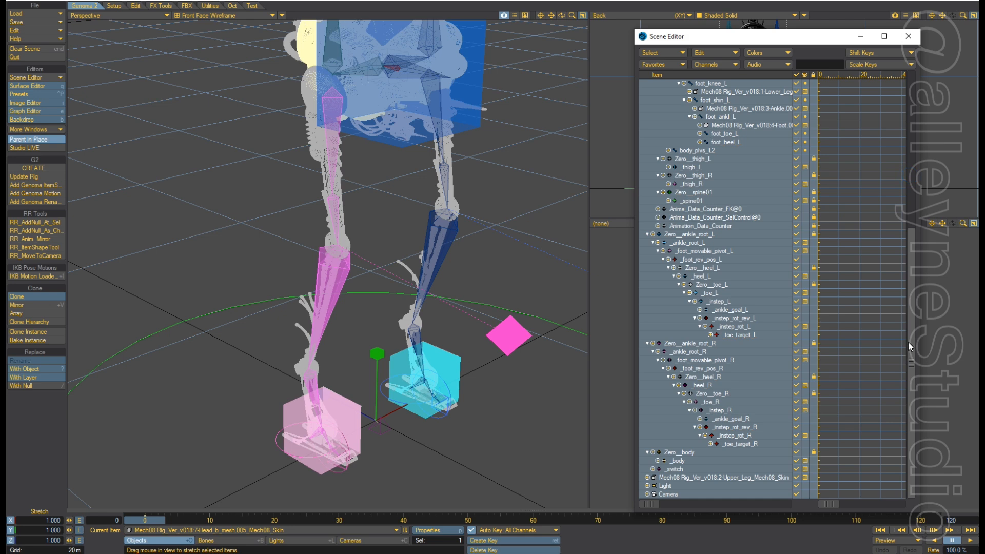
click(691, 477)
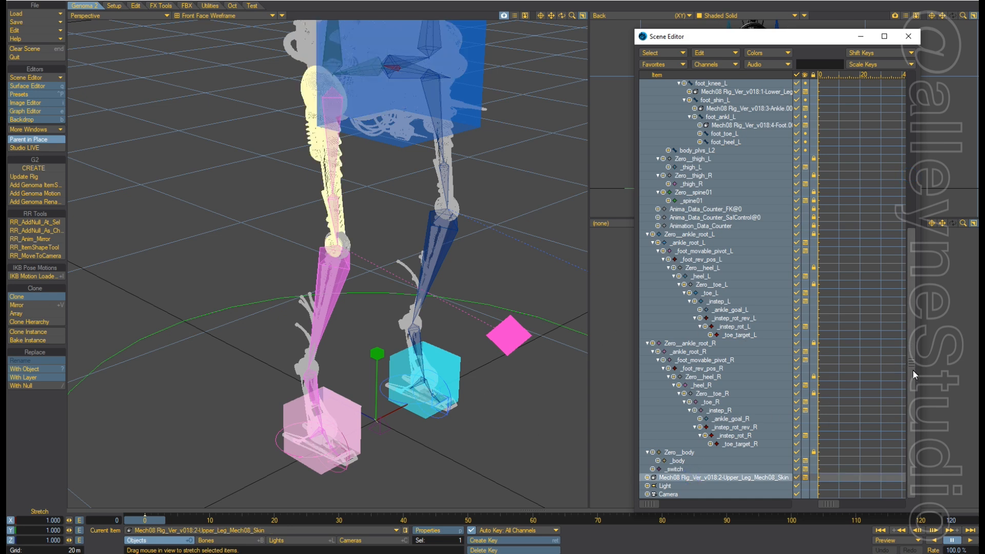
drag(912, 371, 884, 125)
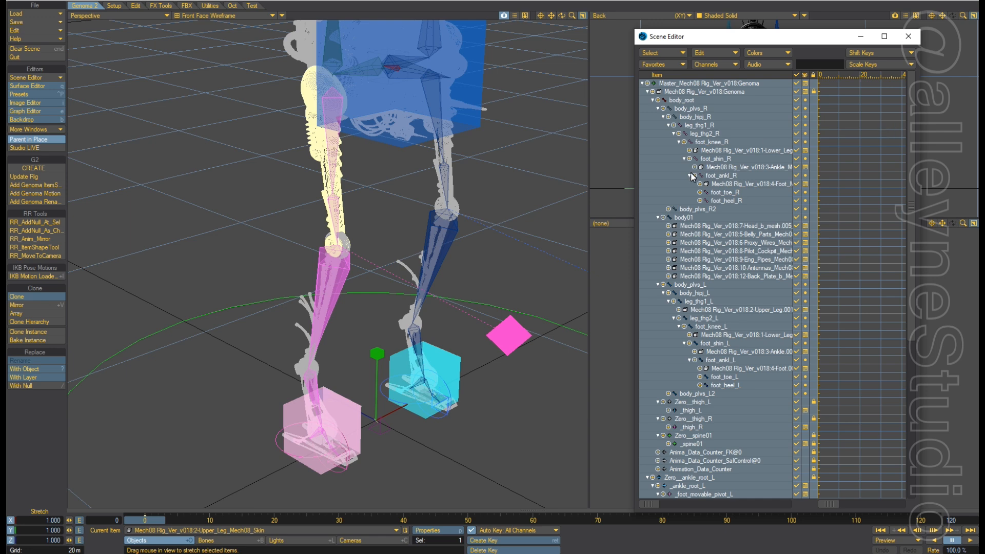
click(703, 127)
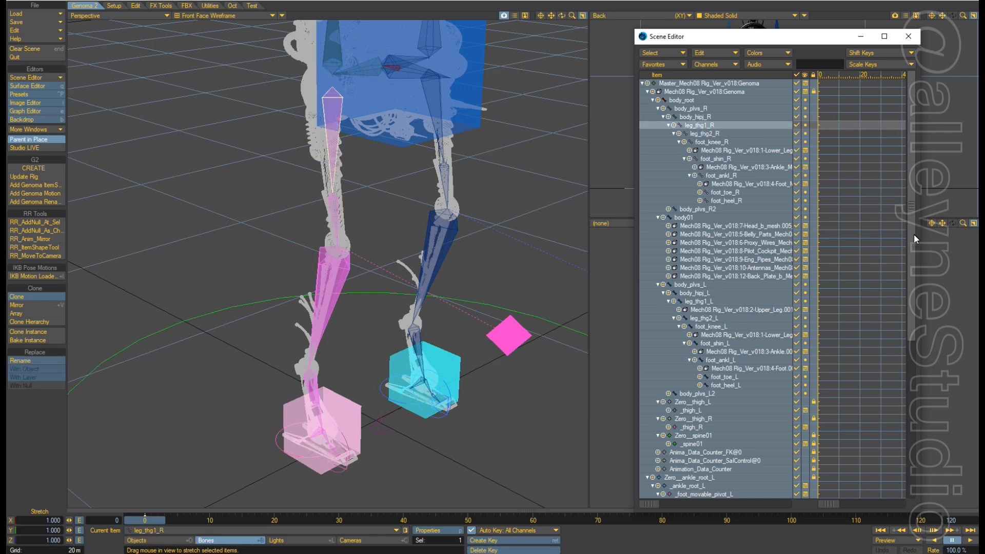
drag(913, 234, 915, 414)
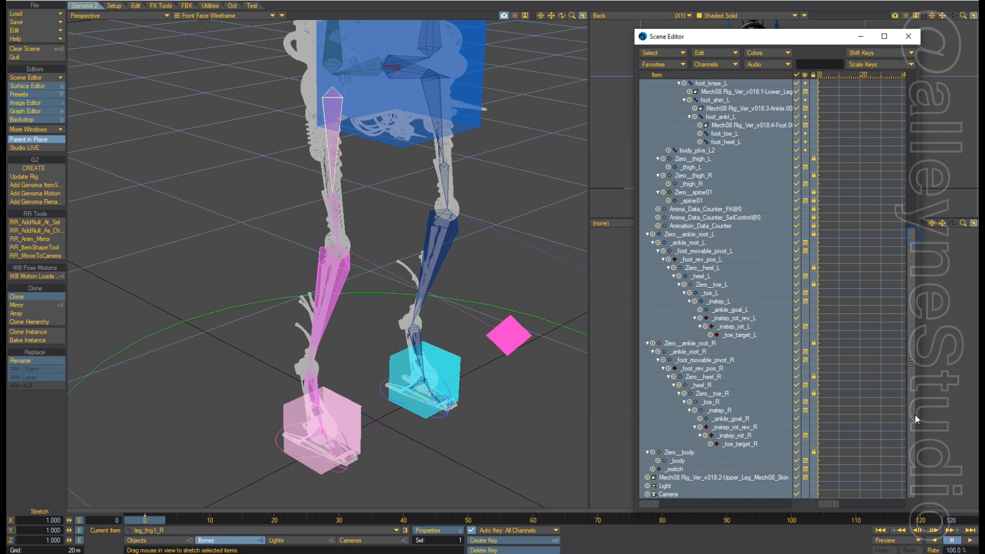
click(746, 478)
scroll(759, 184, up, 3)
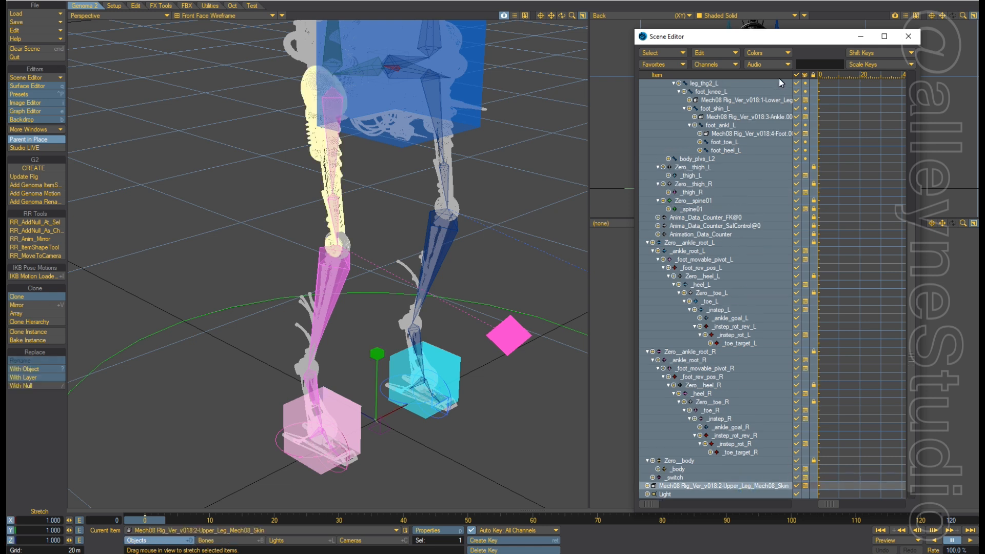
scroll(758, 89, up, 10)
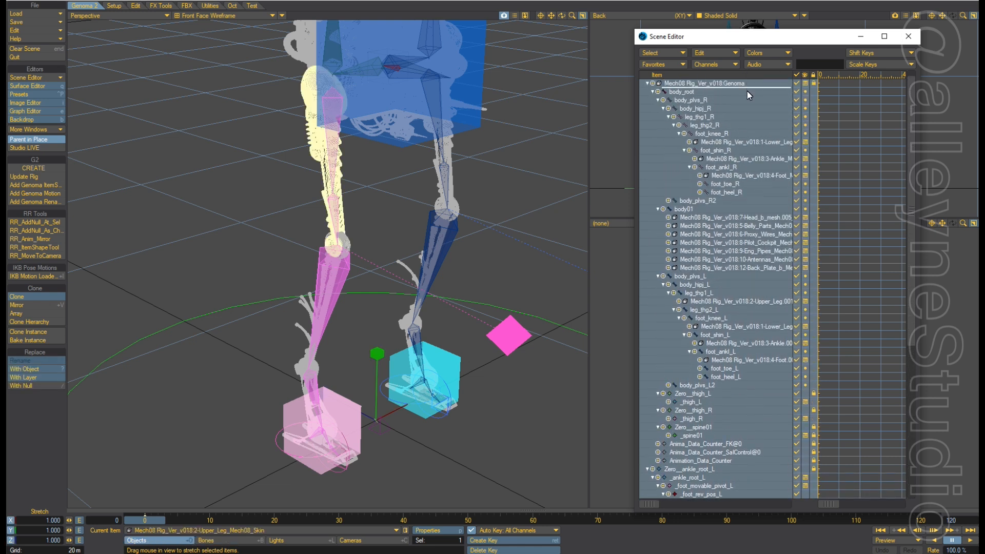
drag(746, 89, 730, 131)
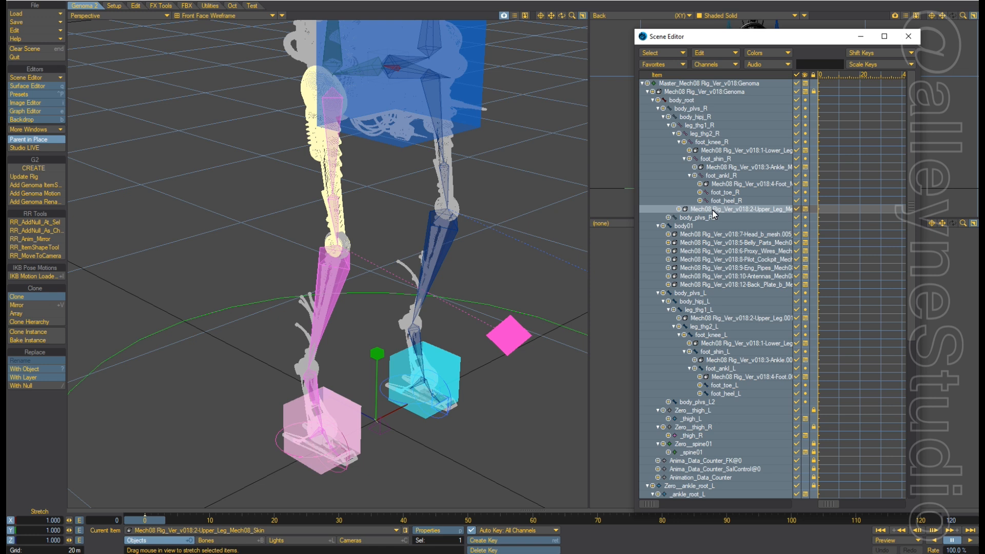
drag(713, 214, 696, 130)
drag(696, 130, 714, 131)
Switch the perspective viewport to Shaded Solid and view the whole mech from another angle.
drag(411, 309, 408, 300)
alt+drag(444, 345, 349, 359)
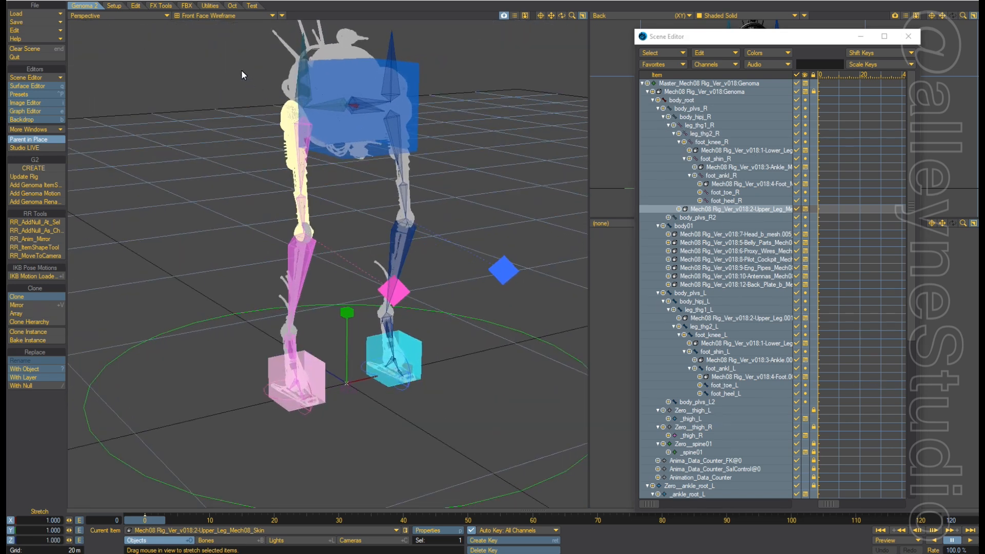
click(222, 15)
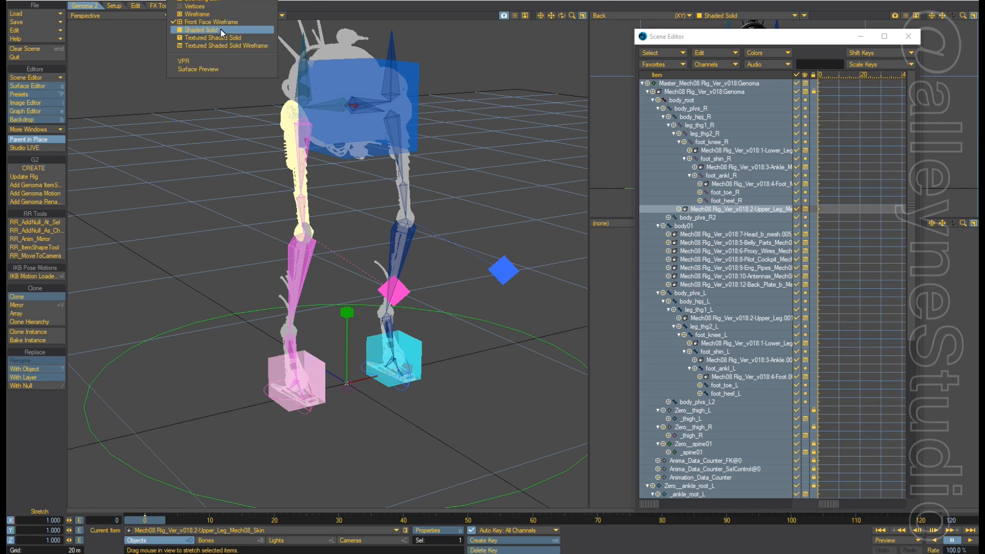
click(220, 30)
alt+drag(487, 173, 395, 334)
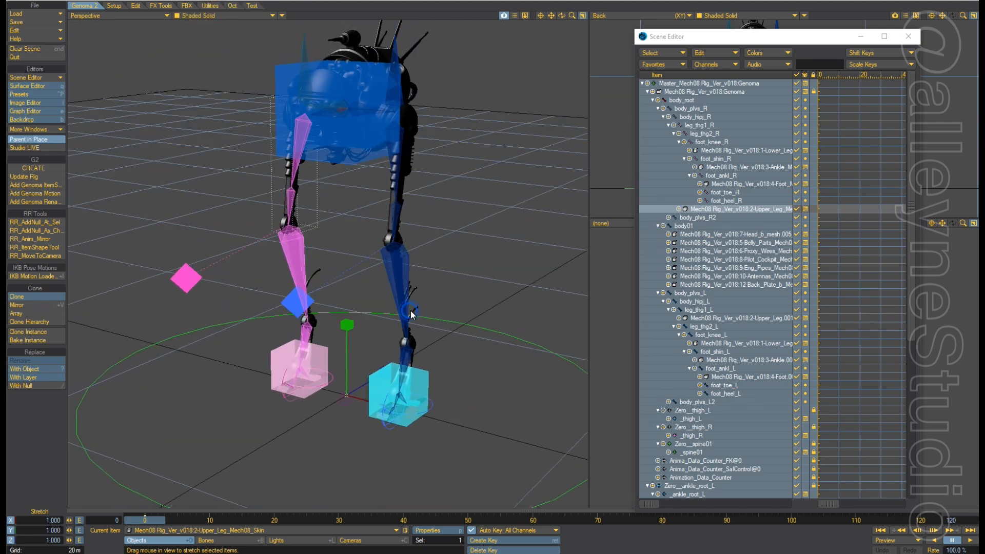
Go to frame 10, raise the left foot control _ankle_root_L to test the leg, and undo that move.
drag(147, 519, 255, 513)
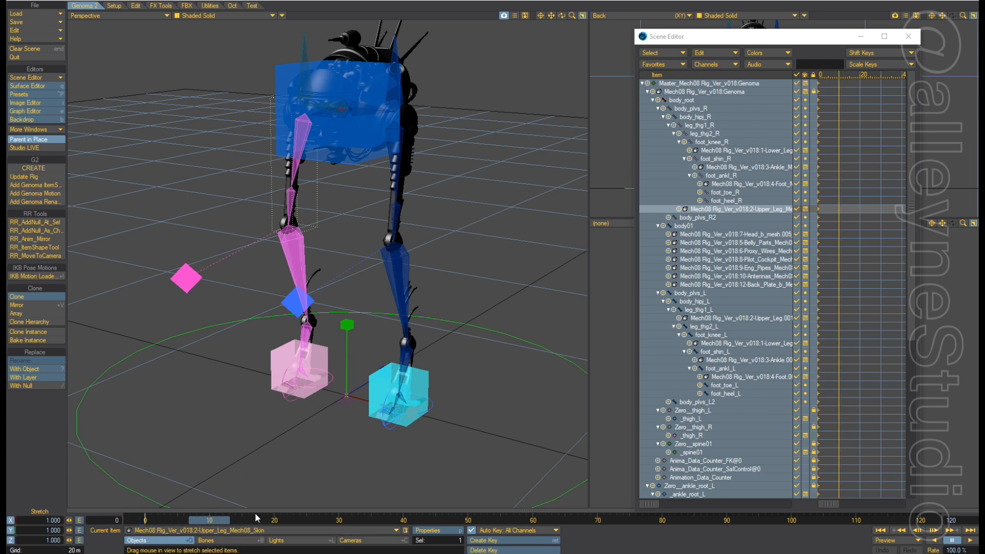
click(425, 377)
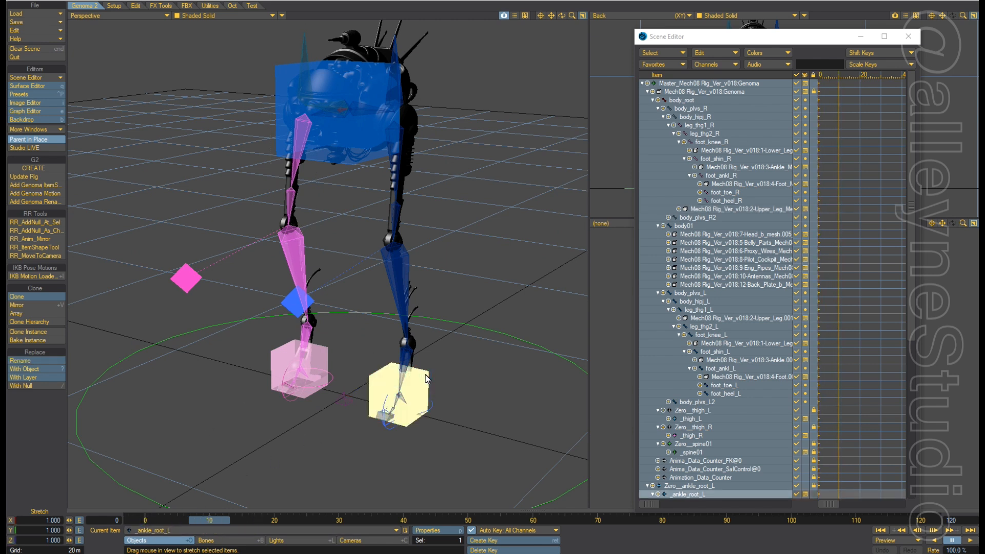
key(t)
right_drag(442, 303, 451, 278)
key(ctrl+z)
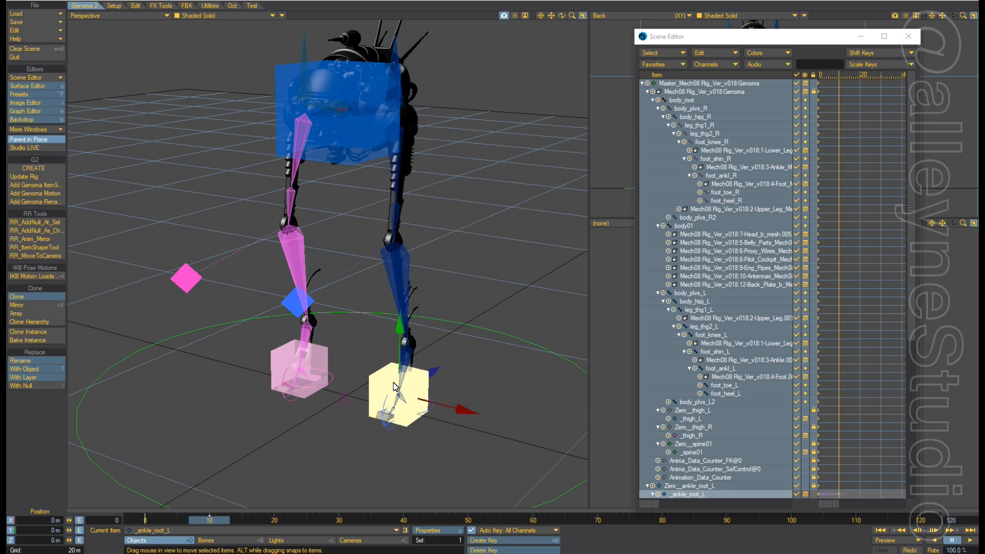
Raise the right foot control _ankle_root_R to about 10.8 m and shift it outward to about -2.9 m on X.
click(326, 355)
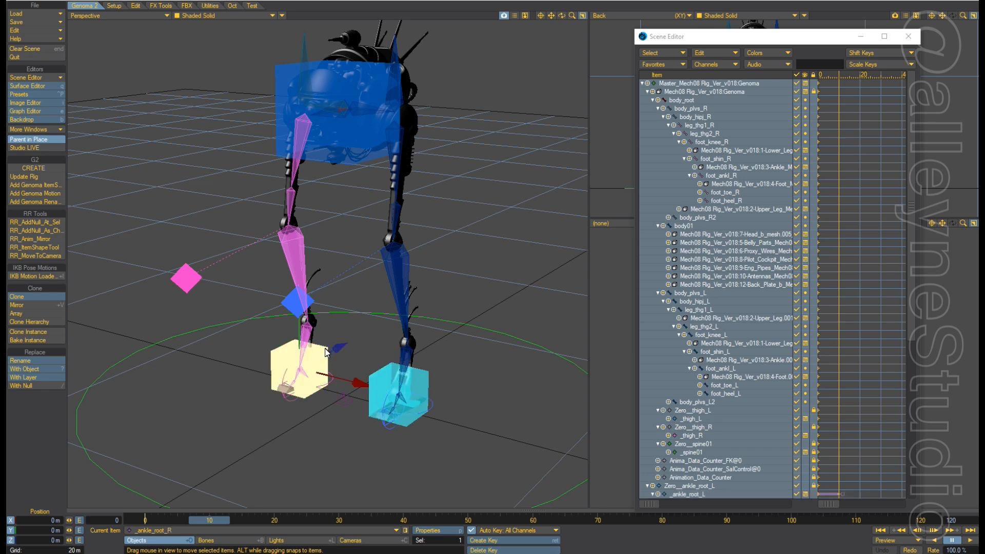
right_drag(331, 324, 321, 287)
alt+drag(266, 350, 790, 365)
alt+drag(349, 310, 424, 286)
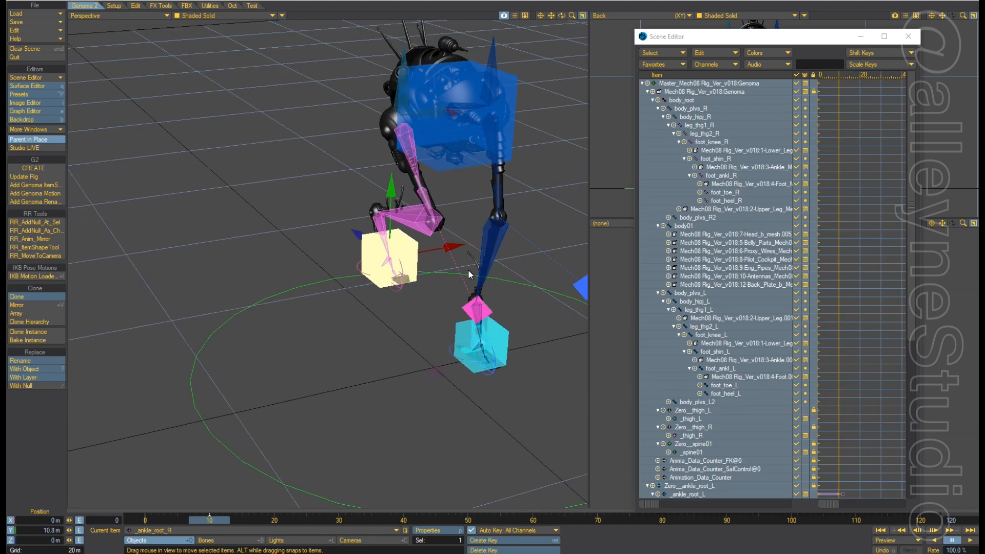
drag(454, 246, 386, 296)
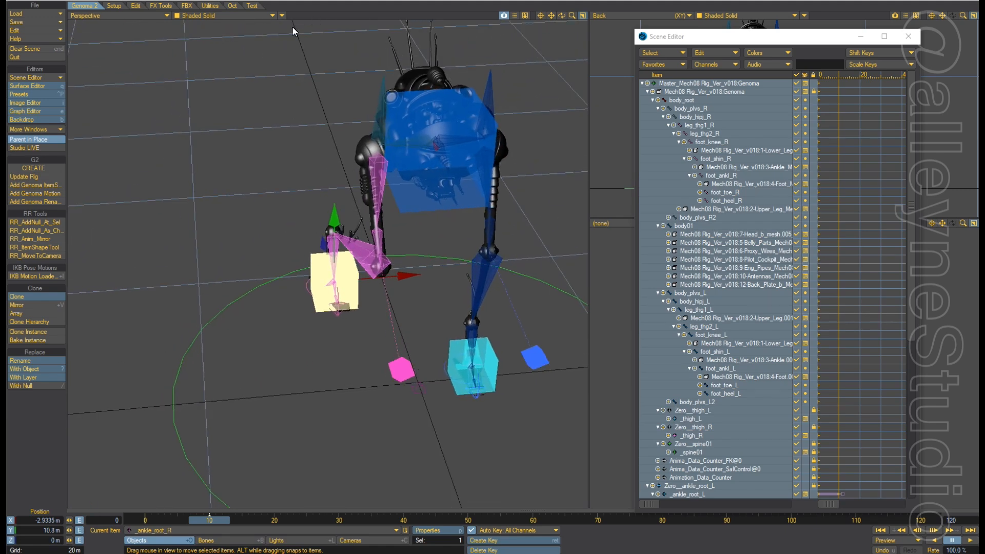
Turn on the Headlight for the perspective viewport and examine the bent right leg up close from several angles.
click(283, 16)
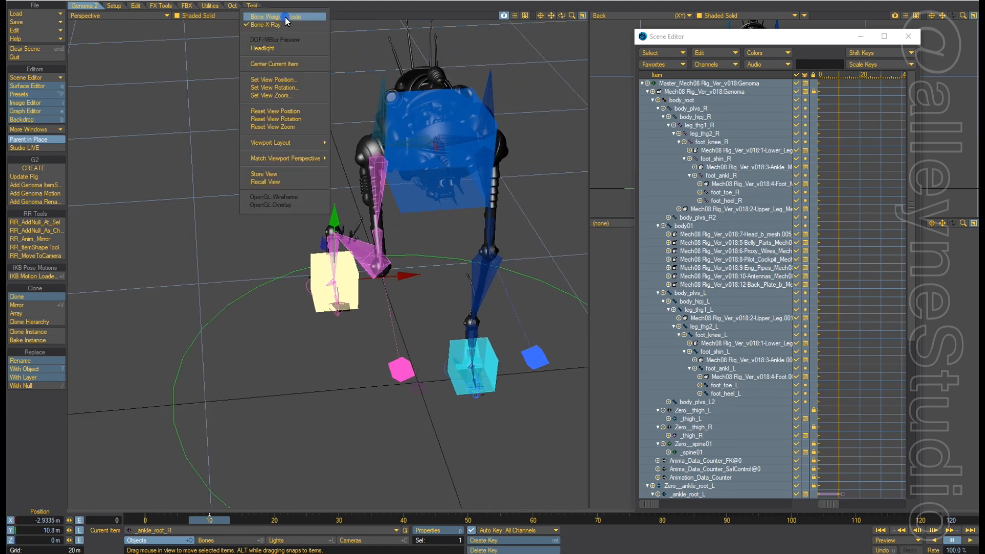
click(287, 48)
alt+drag(553, 244, 528, 260)
alt+drag(490, 310, 784, 359)
ctrl+alt+drag(349, 316, 370, 316)
ctrl+alt+drag(340, 286, 310, 333)
alt+drag(401, 342, 408, 411)
Shift the right foot control to about -1.5 m on X and inspect how the leg meshes follow the bones.
drag(435, 351, 395, 352)
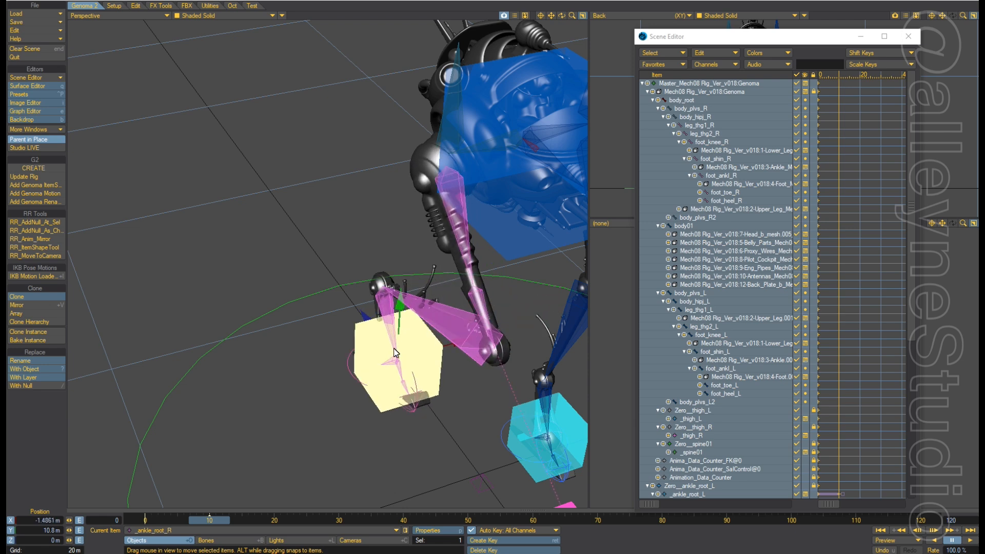
alt+drag(499, 168, 610, 241)
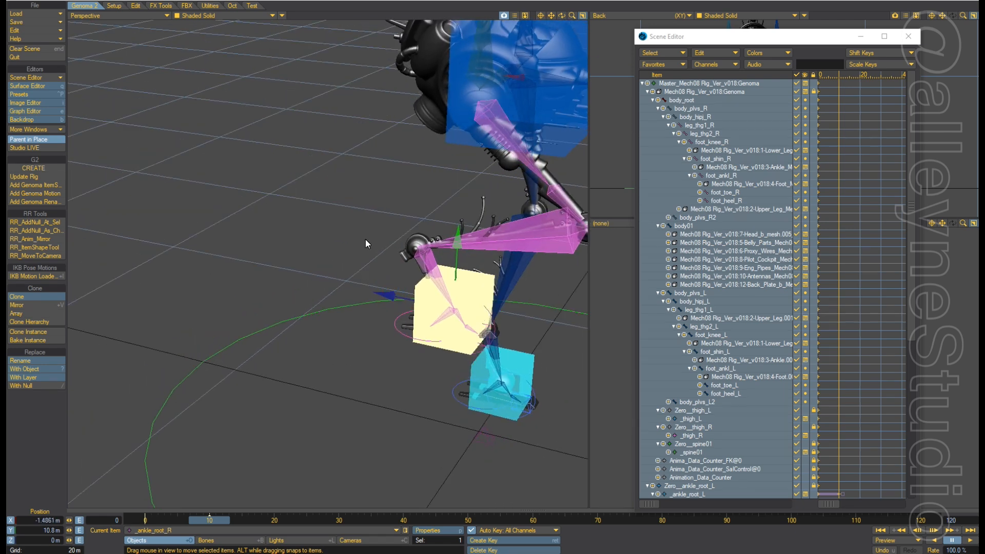
alt+drag(365, 239, 395, 190)
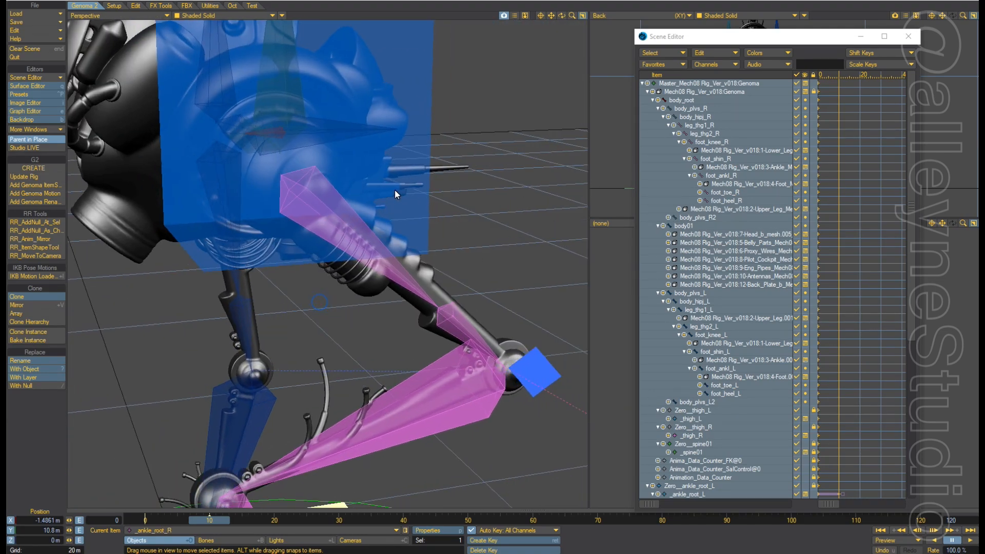
Turn off the Filled option of the _body control's box item shape and view the hip area behind it.
click(426, 205)
key(p)
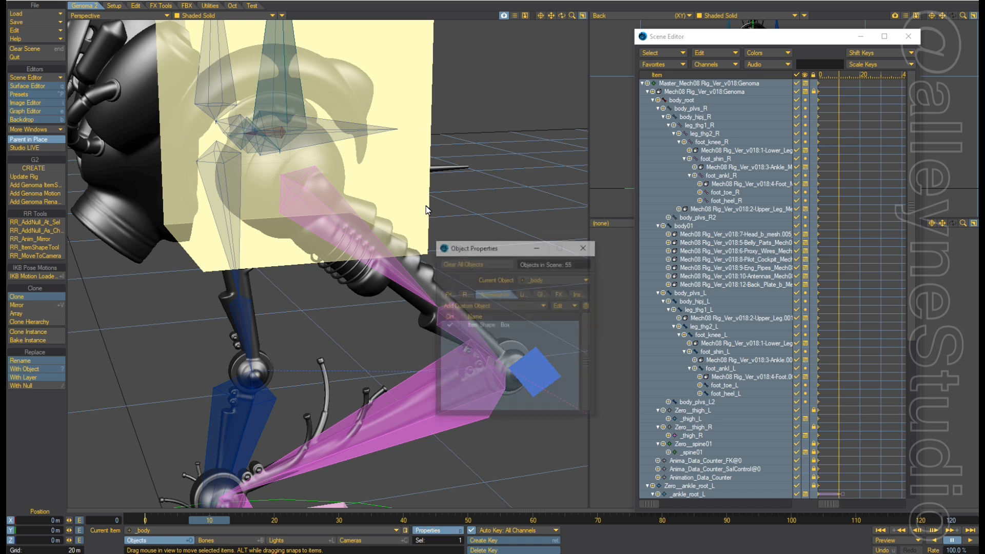
click(506, 326)
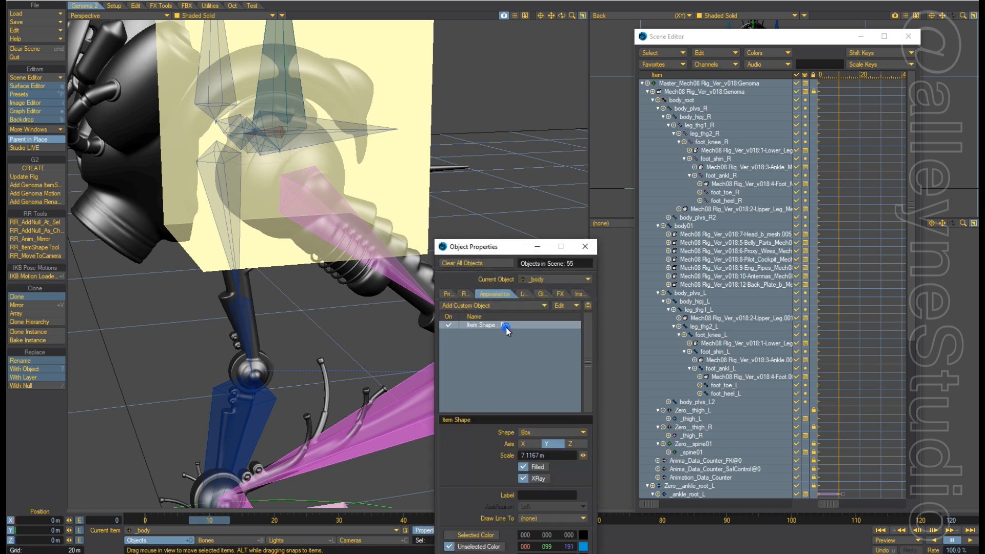
drag(509, 252, 527, 157)
click(542, 374)
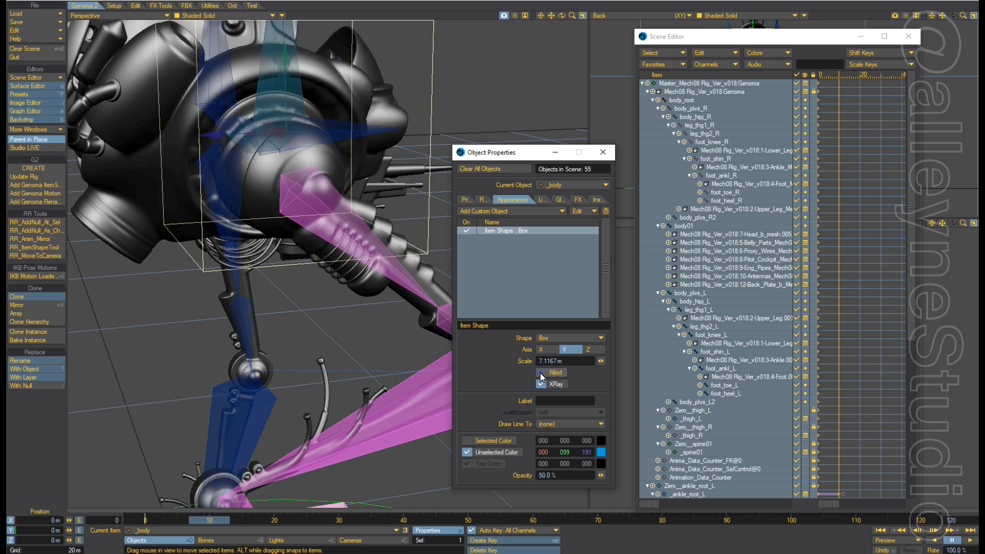
click(604, 152)
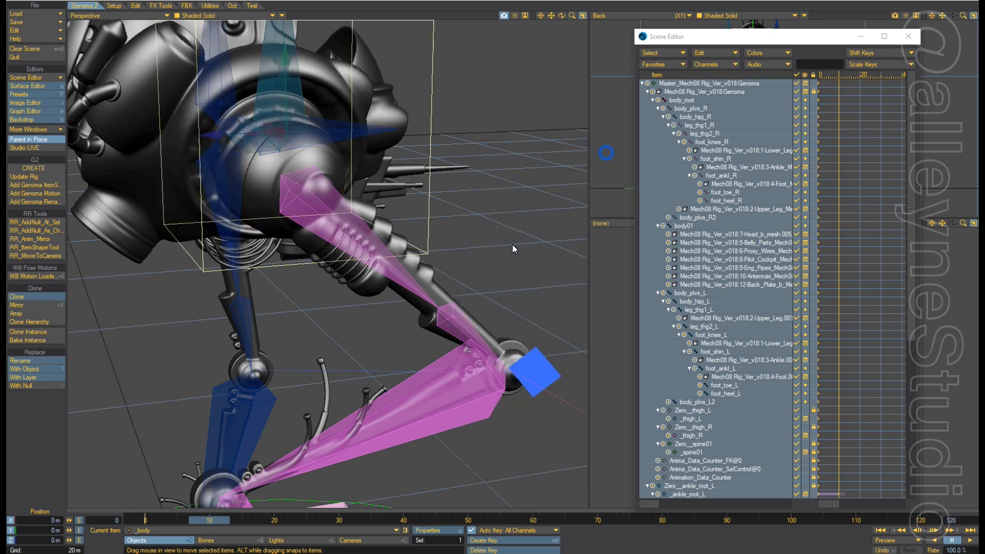
alt+drag(440, 254, 350, 326)
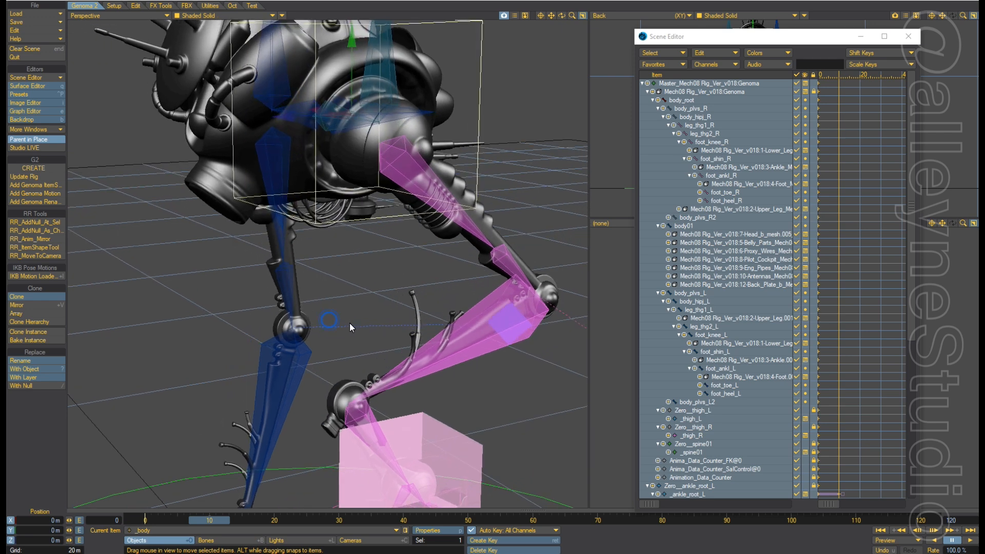
Shift the right foot control _ankle_root_R to about 3.8 m on X and inspect the right hip joint up close.
click(438, 432)
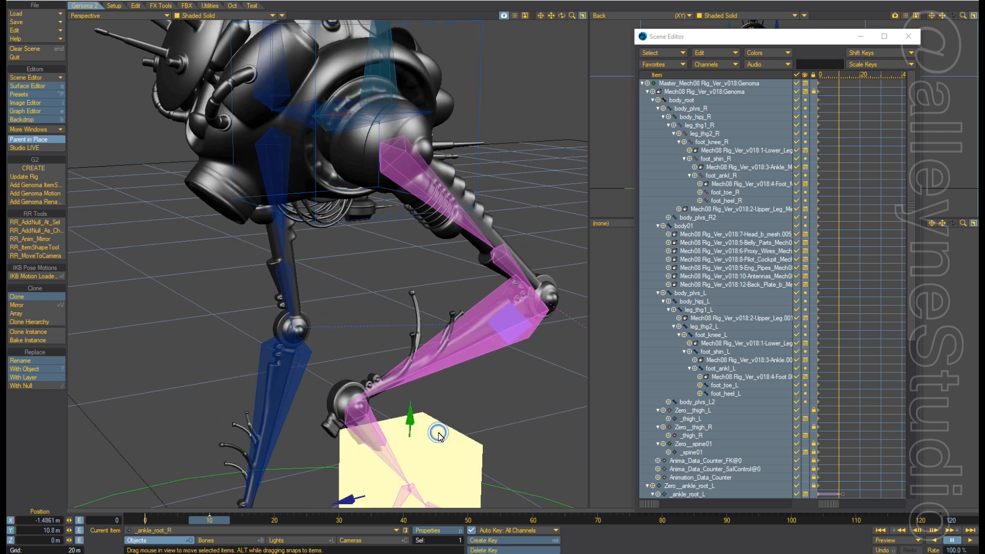
alt+drag(476, 420, 374, 433)
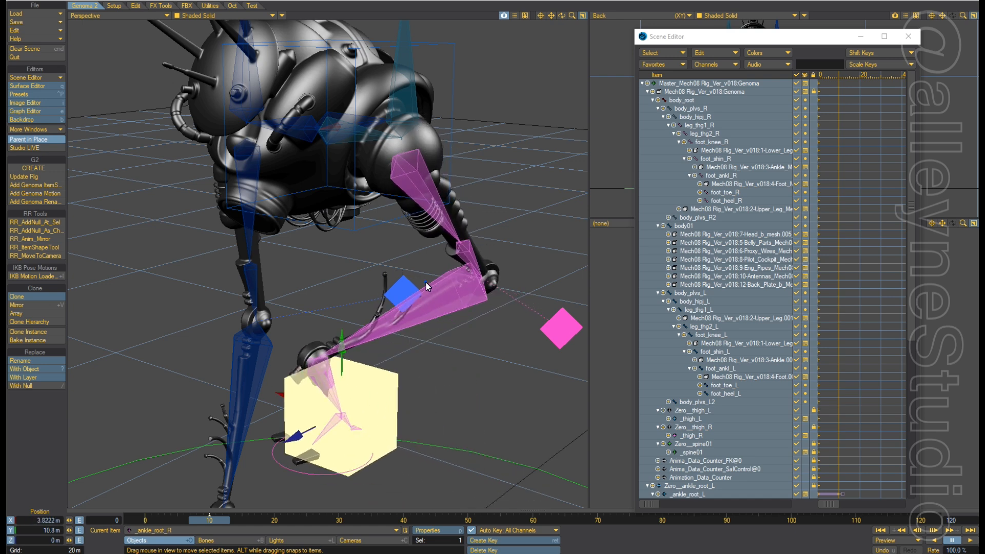
alt+drag(426, 281, 459, 212)
alt+drag(435, 254, 349, 244)
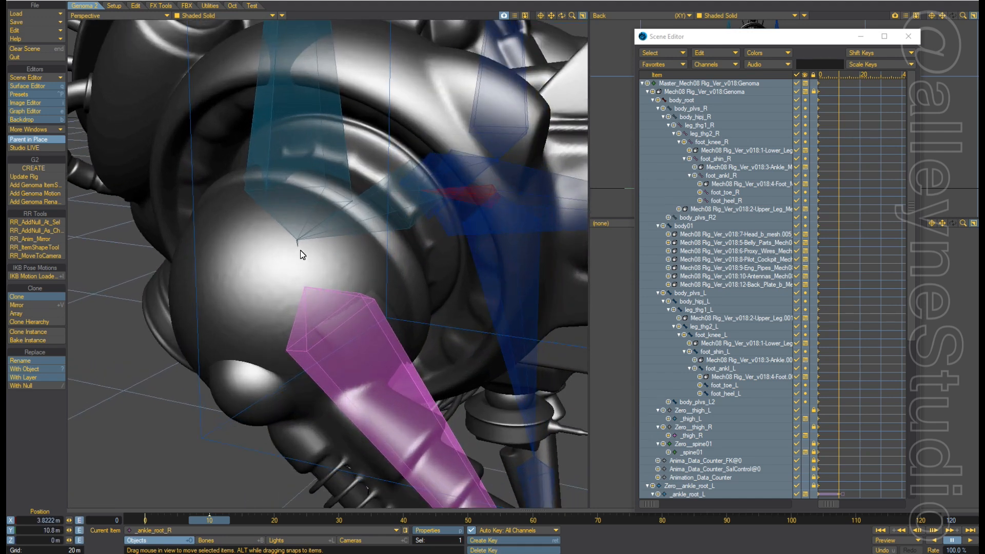
Open the motion options of the right hip bone and examine the joint and thigh around it.
click(221, 540)
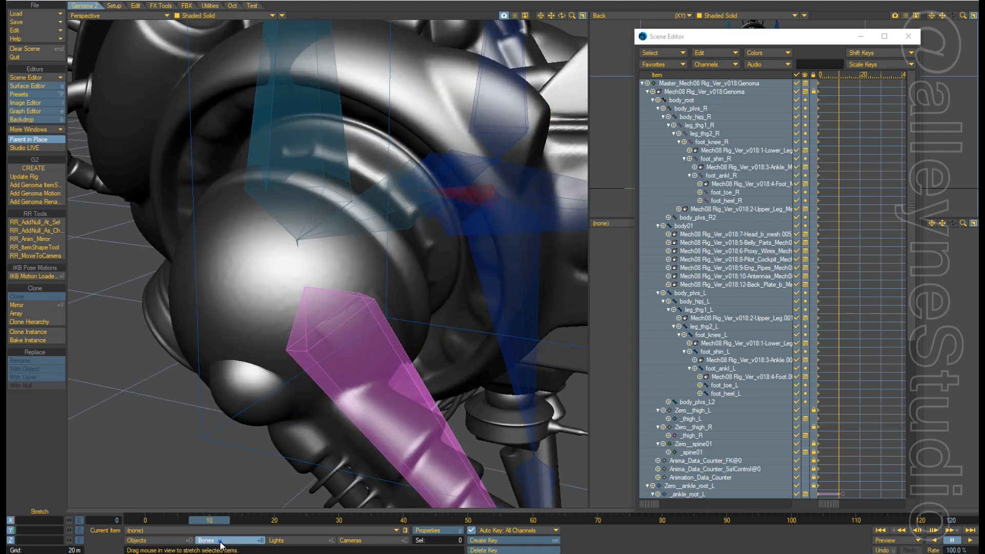
click(296, 242)
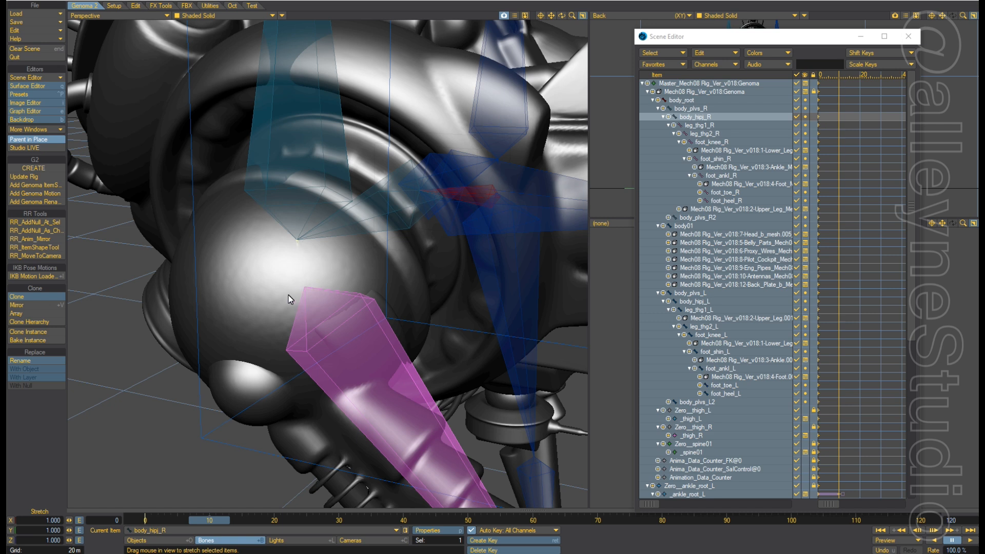
key(m)
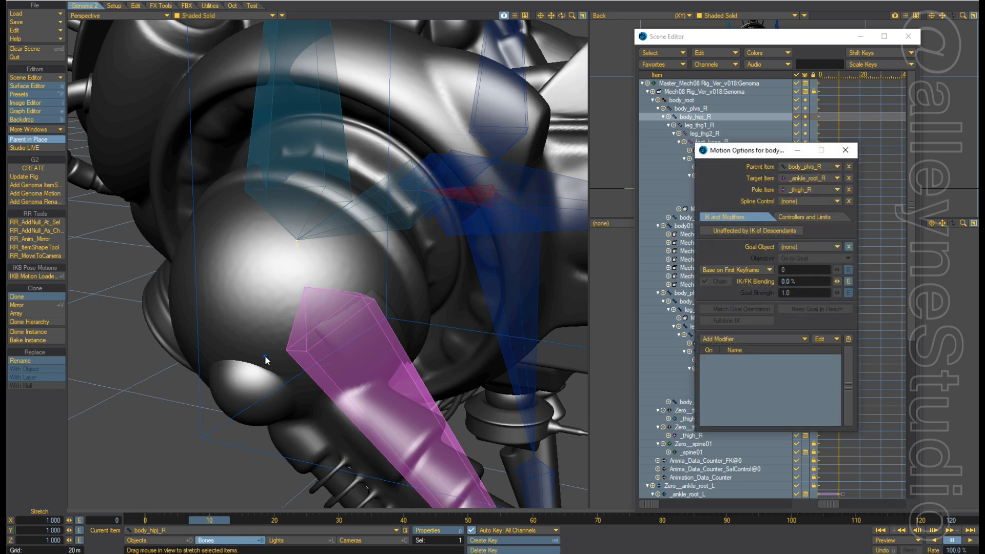
scroll(265, 355, down, 10)
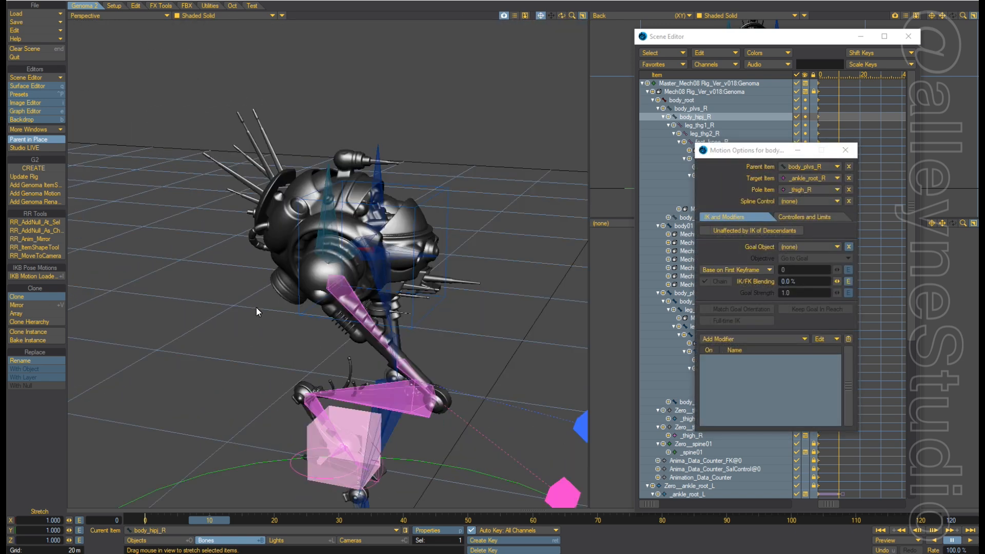
scroll(292, 294, up, 8)
alt+drag(262, 333, 665, 289)
scroll(302, 296, up, 3)
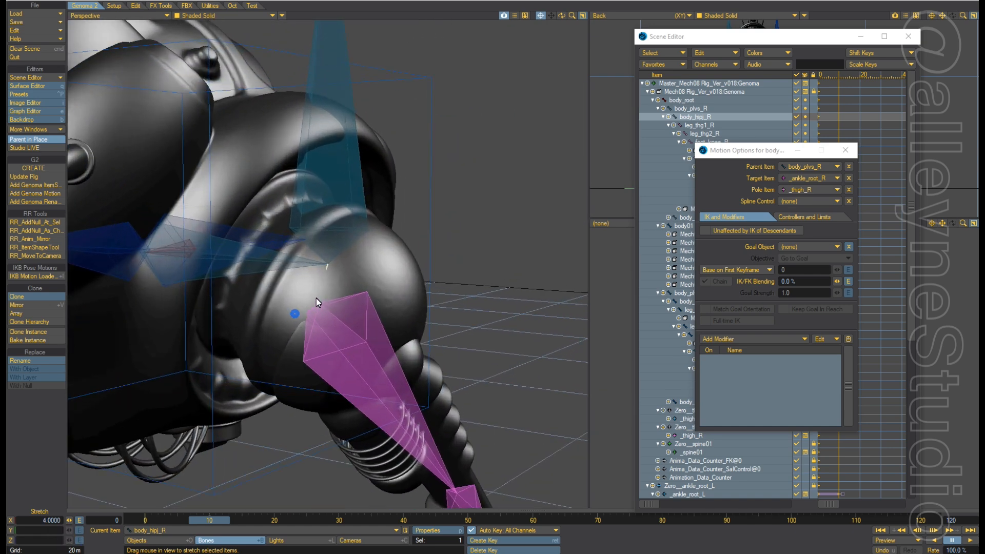
scroll(301, 340, up, 2)
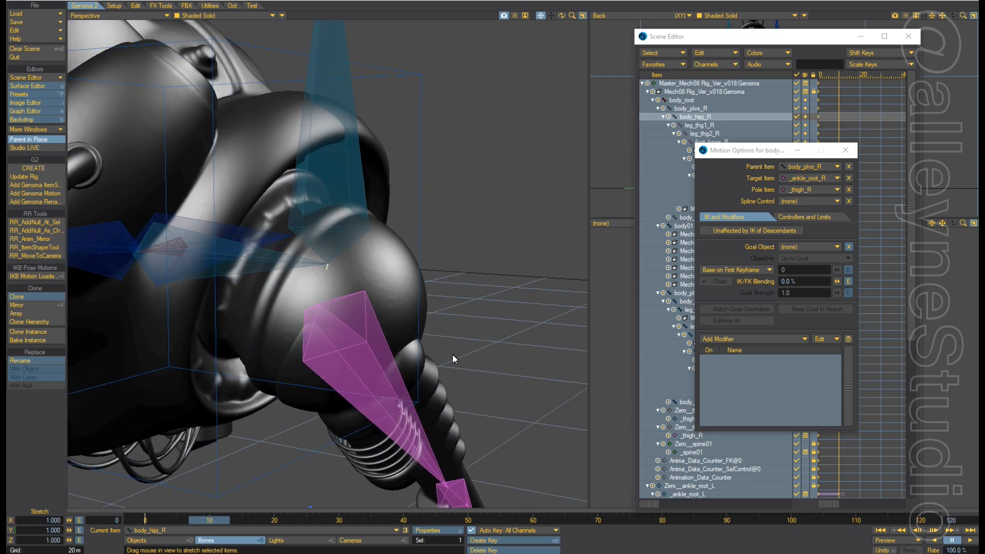
Set the right hip bone's heading and pitch rotation controllers to Key Frames.
click(795, 218)
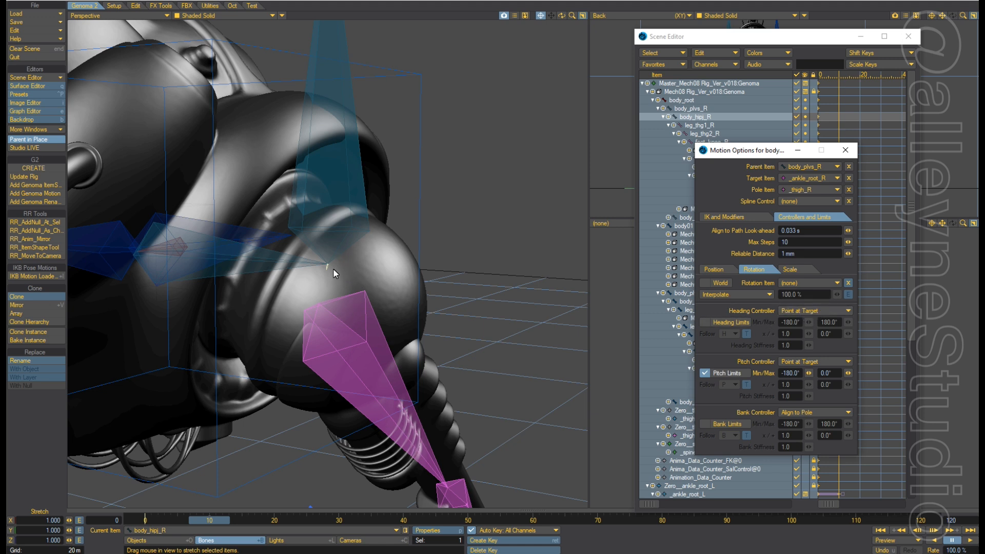
click(787, 311)
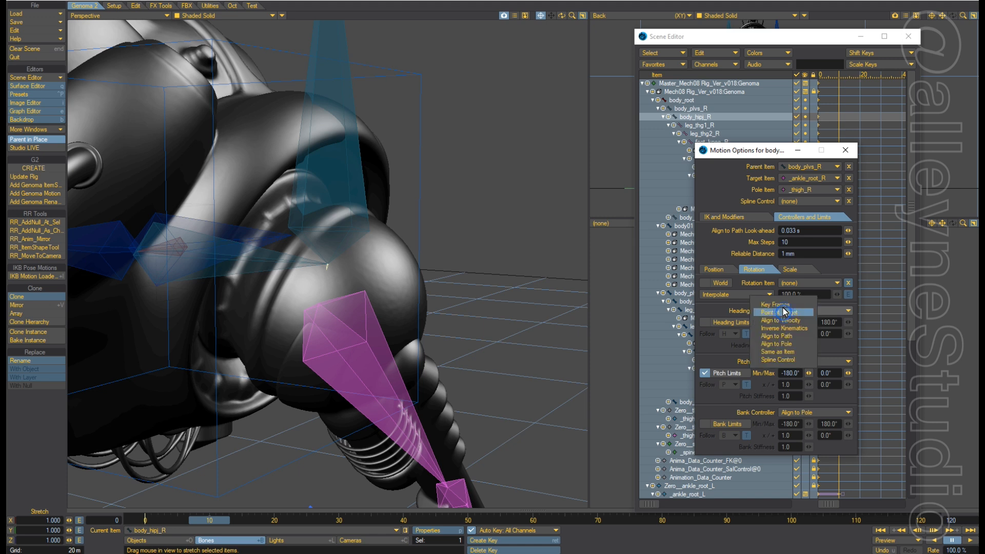
click(783, 306)
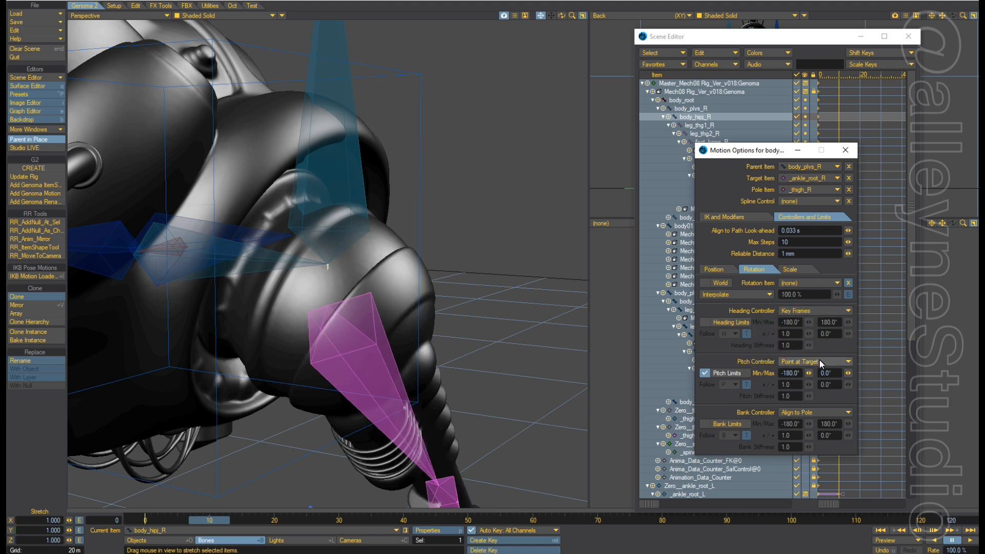
click(821, 362)
click(810, 355)
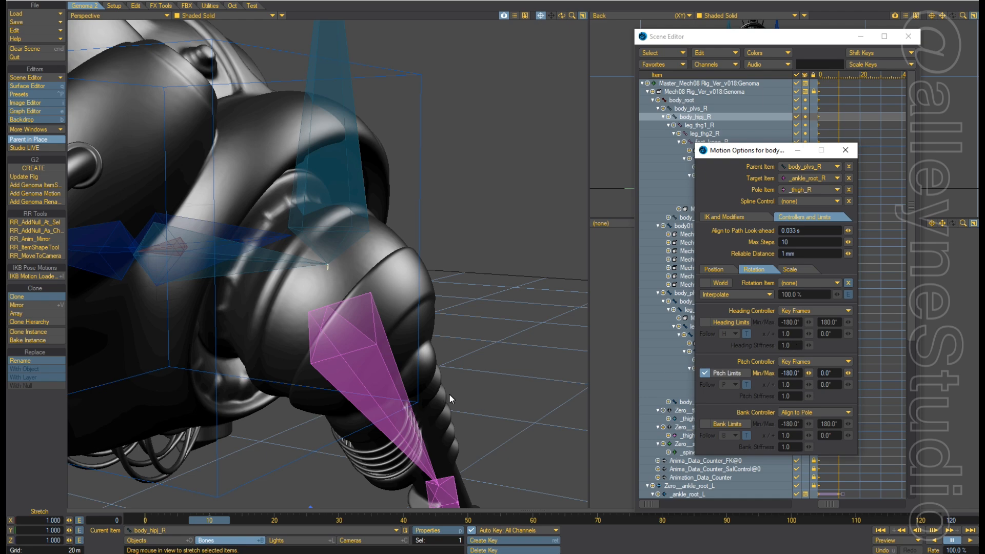
Inspect the right leg from the front and step down the bone chain to foot_knee_R to view its rotation controllers.
mouse_move(470, 359)
alt+mouse_down()
mouse_move(207, 386)
mouse_move(9, 389)
mouse_move(310, 348)
mouse_move(484, 356)
alt+mouse_up()
scroll(502, 362, down, 5)
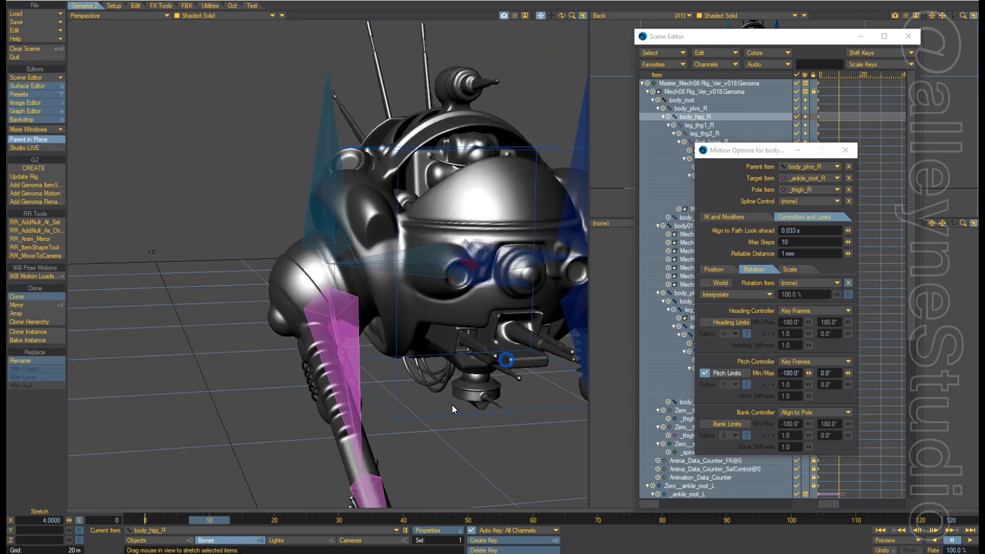
mouse_move(451, 405)
alt+mouse_down()
mouse_move(431, 422)
mouse_move(442, 372)
mouse_move(318, 367)
mouse_move(507, 361)
mouse_move(459, 398)
alt+mouse_up()
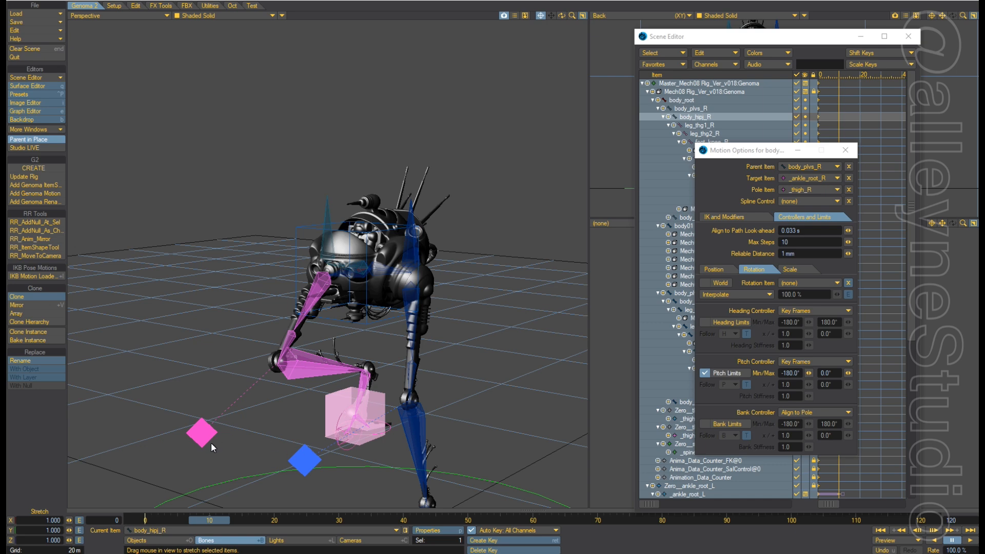
key(Down)
key(Down)
key(Down)
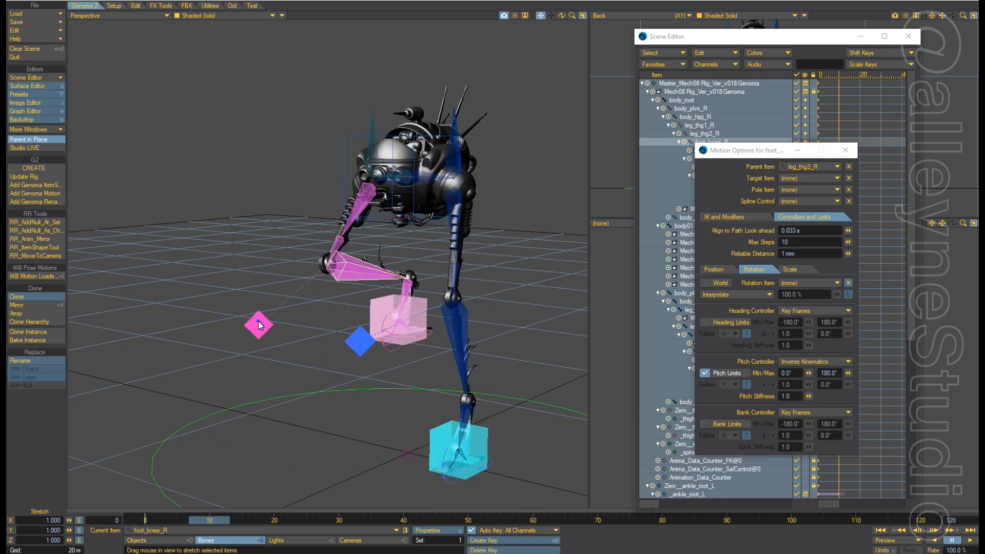
Move the right knee's pole control _thigh_R to about 2 m on X and inspect the left hip.
click(167, 540)
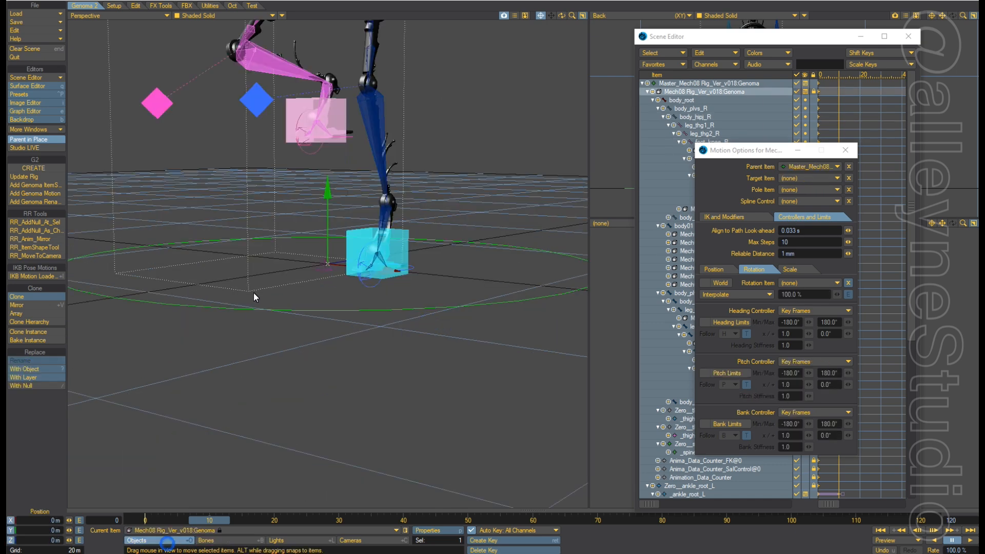
click(155, 108)
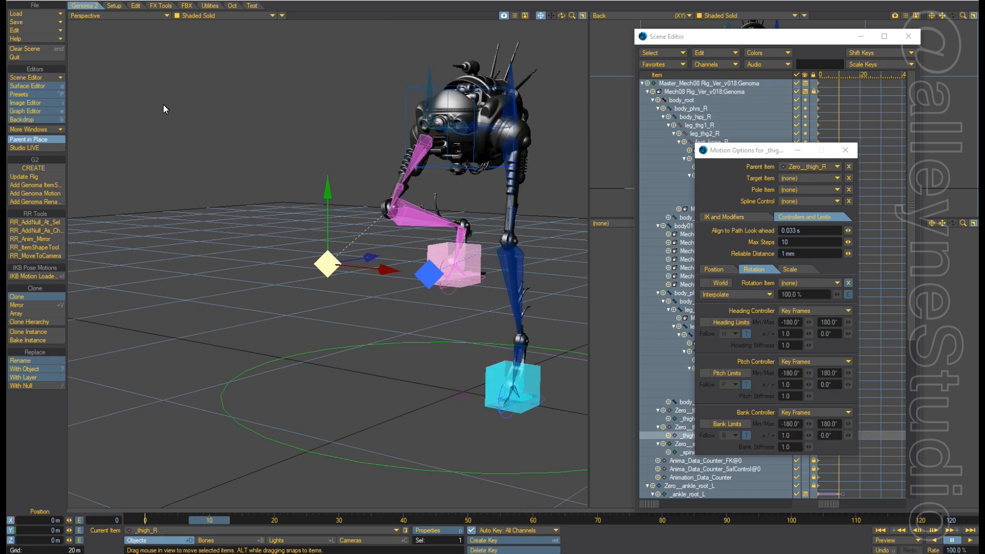
drag(367, 252, 376, 220)
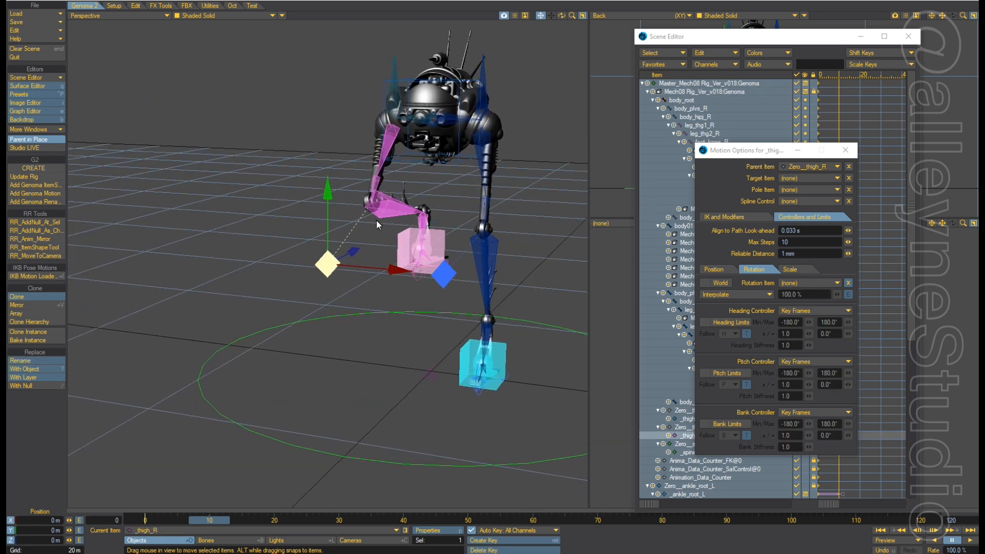
drag(402, 269, 390, 553)
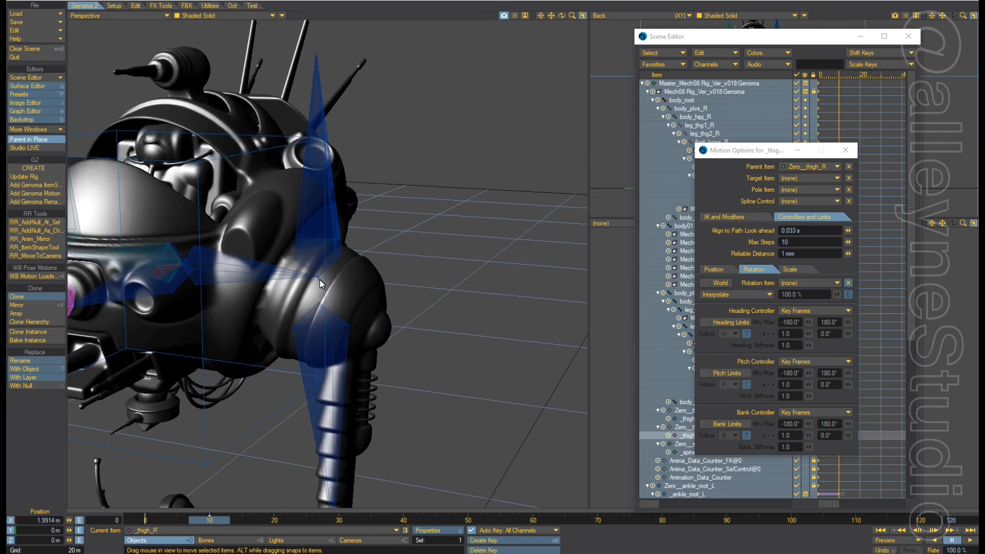
Set the left hip bone's heading and pitch rotation controllers to Key Frames in its motion options.
click(222, 539)
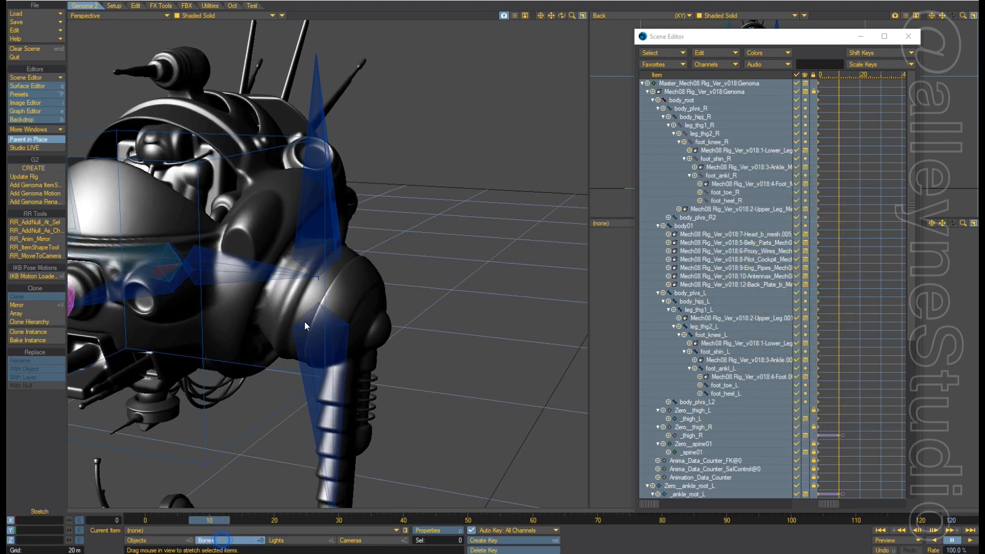
click(317, 279)
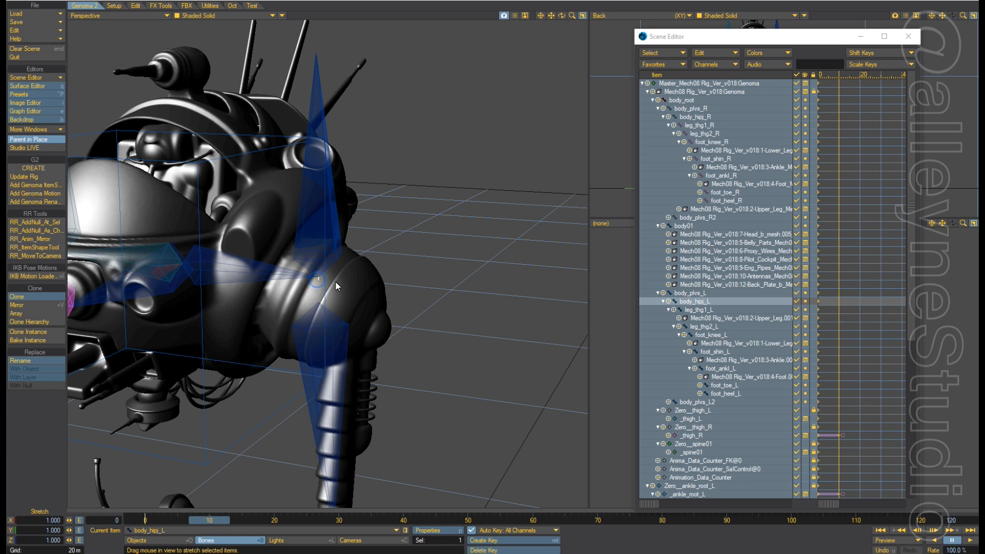
key(m)
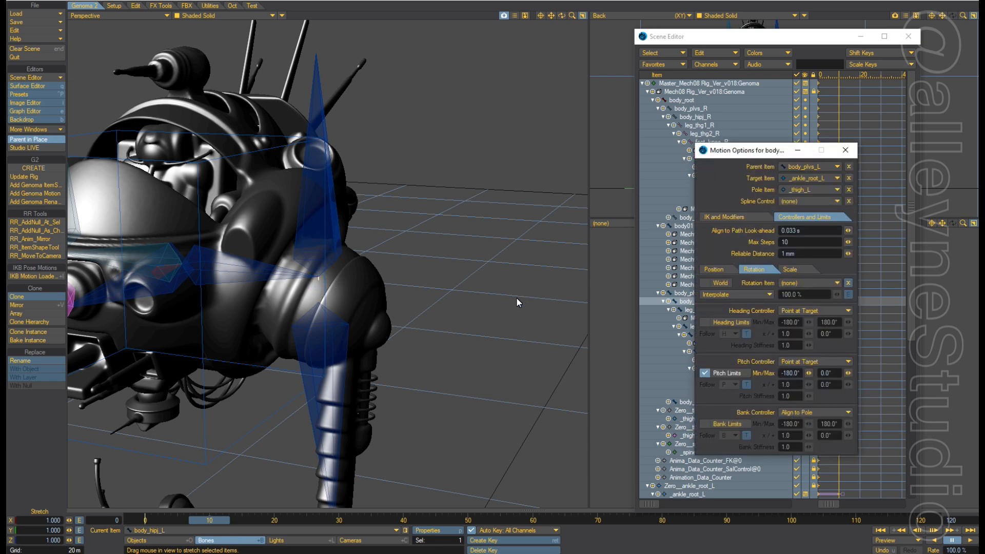
click(800, 310)
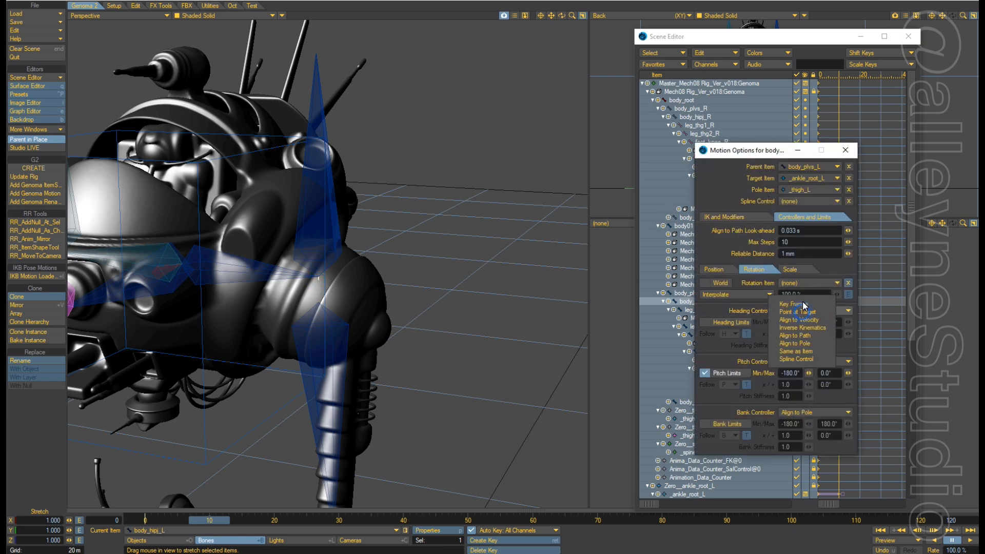
click(800, 319)
click(796, 365)
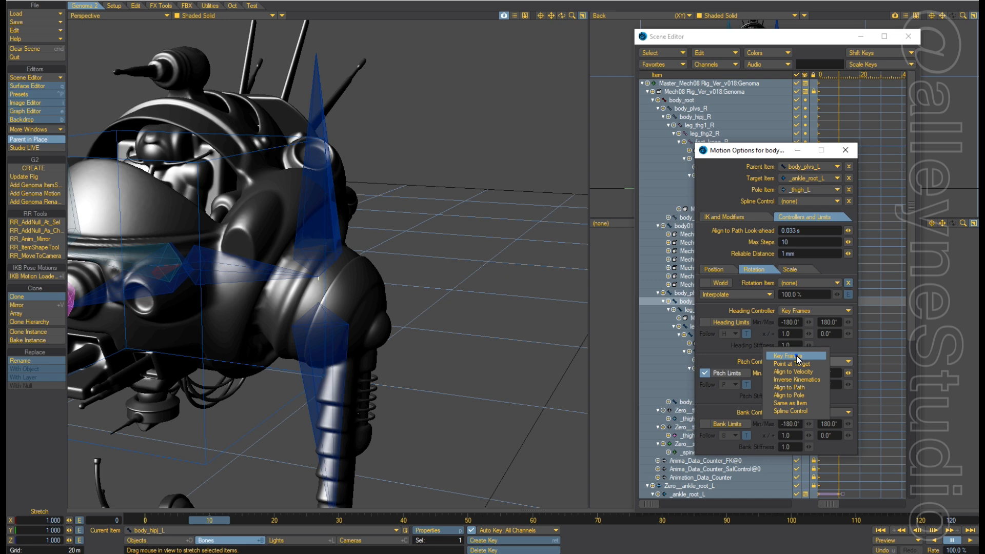
click(796, 355)
Review the position controllers, IK settings and bone properties of foot_knee_L, and close both windows.
ctrl+alt+drag(389, 383, 423, 401)
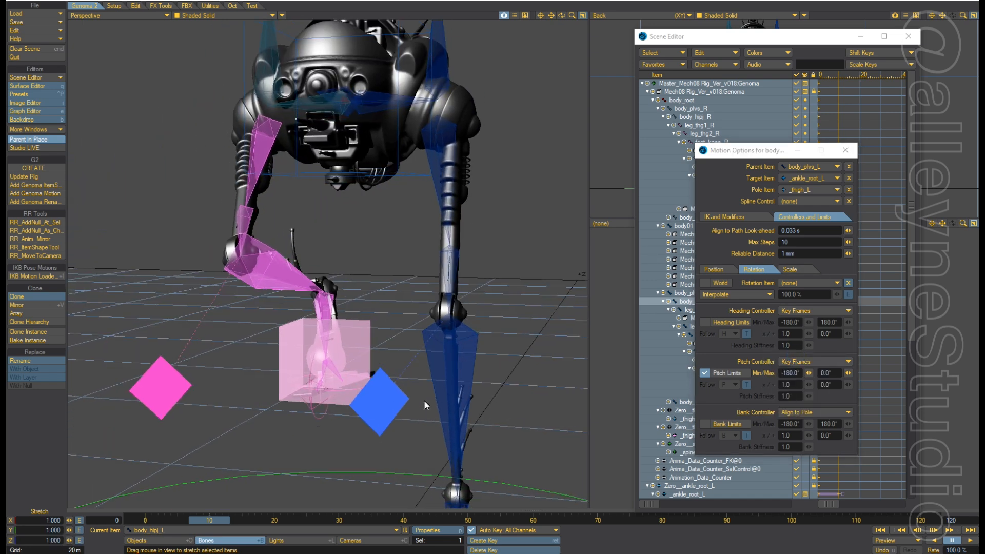
click(470, 340)
click(717, 271)
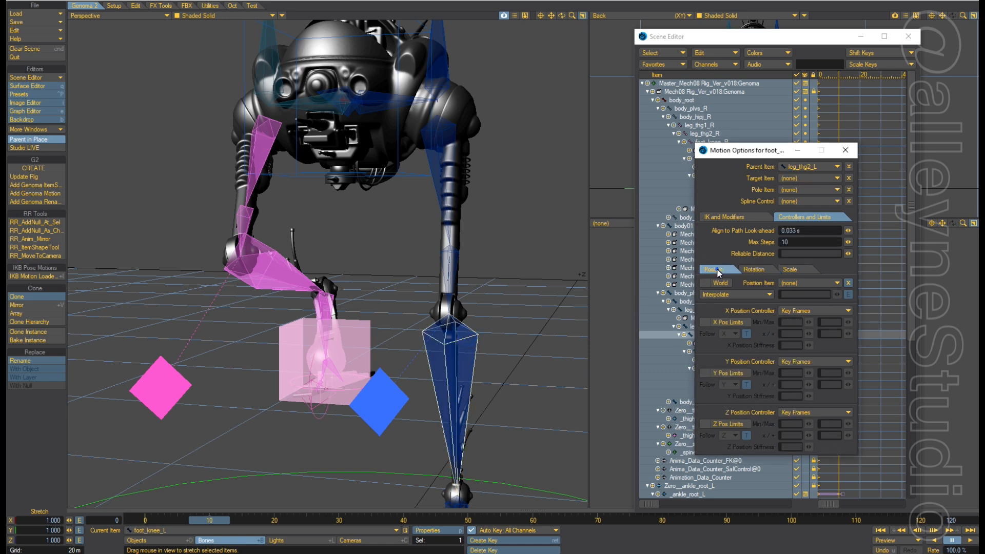
click(745, 220)
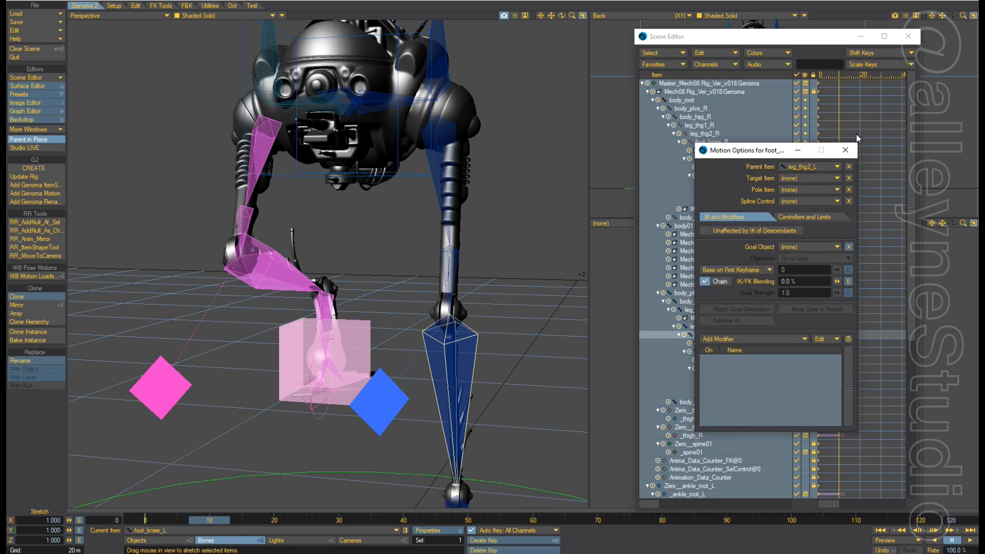
click(845, 150)
key(p)
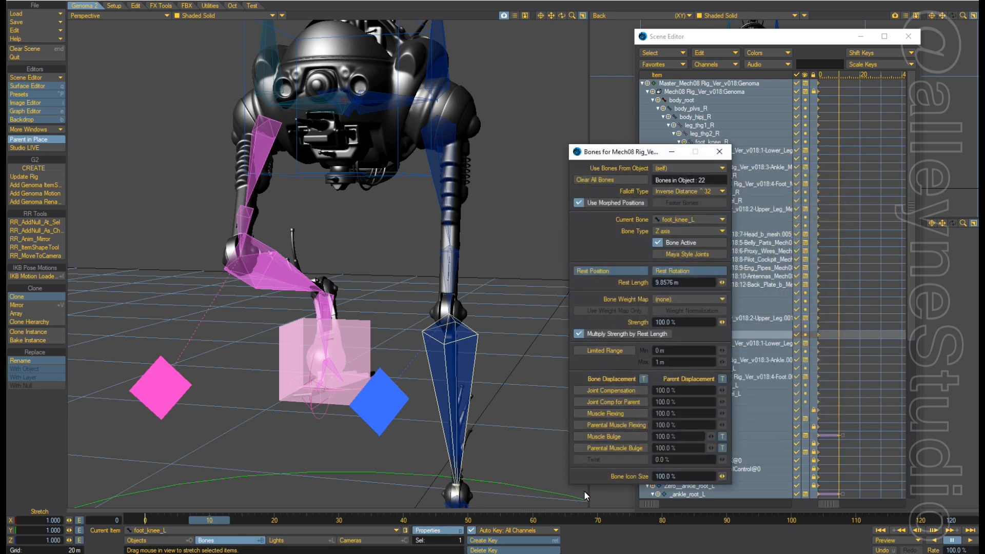
click(721, 153)
At frame 17, slide the right foot control _ankle_root_R outward to about -6.5 m on X and back inward.
ctrl+alt+drag(490, 340, 468, 349)
drag(209, 520, 202, 464)
alt+drag(237, 436, 271, 411)
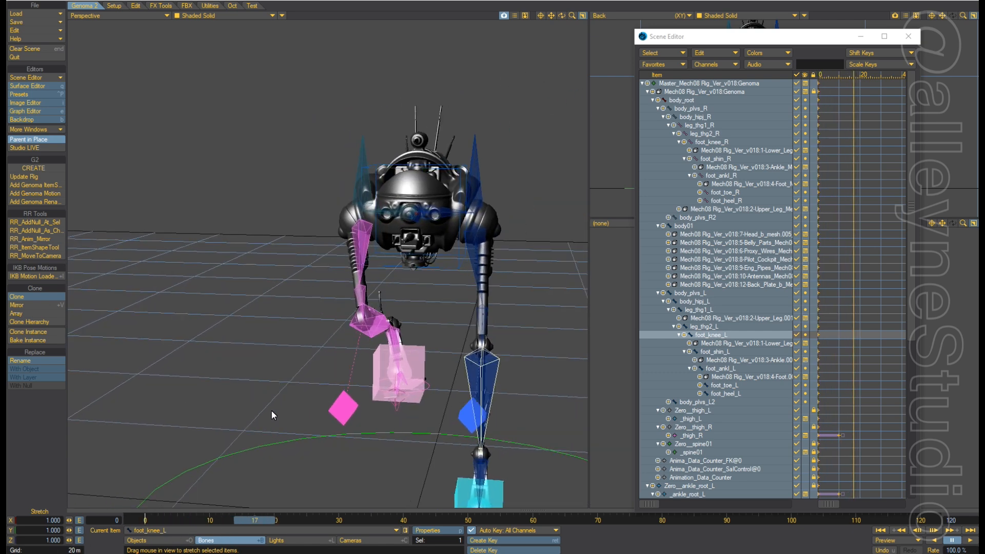
click(422, 346)
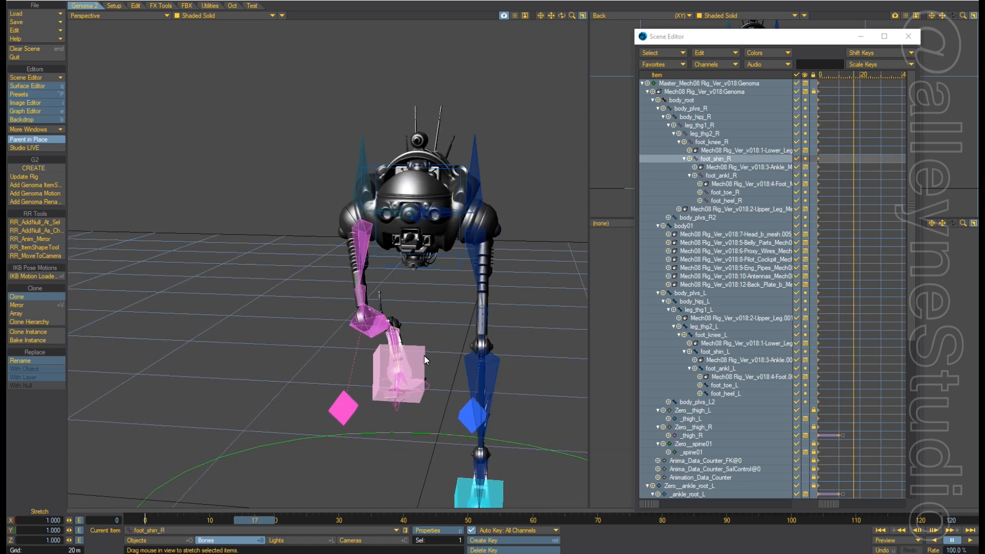
click(177, 540)
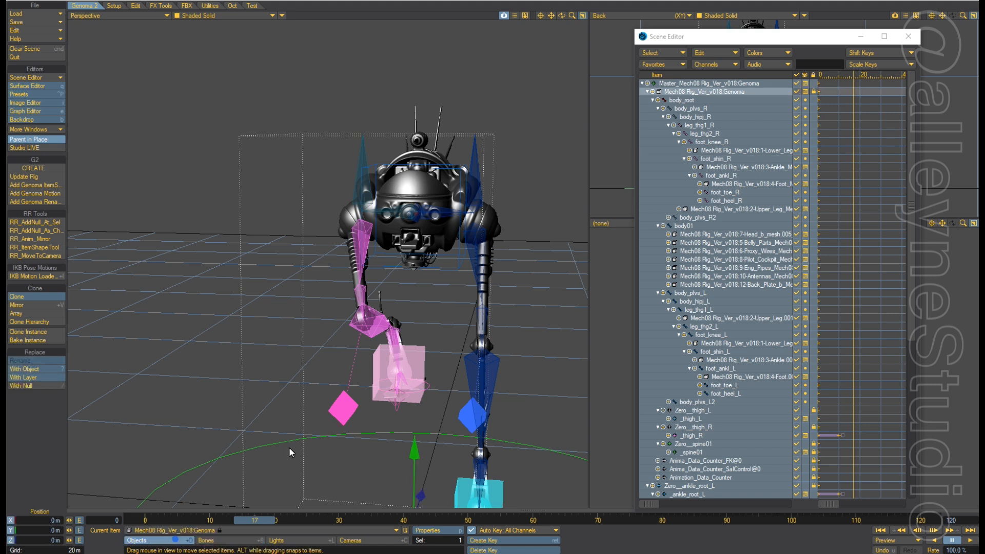
click(422, 352)
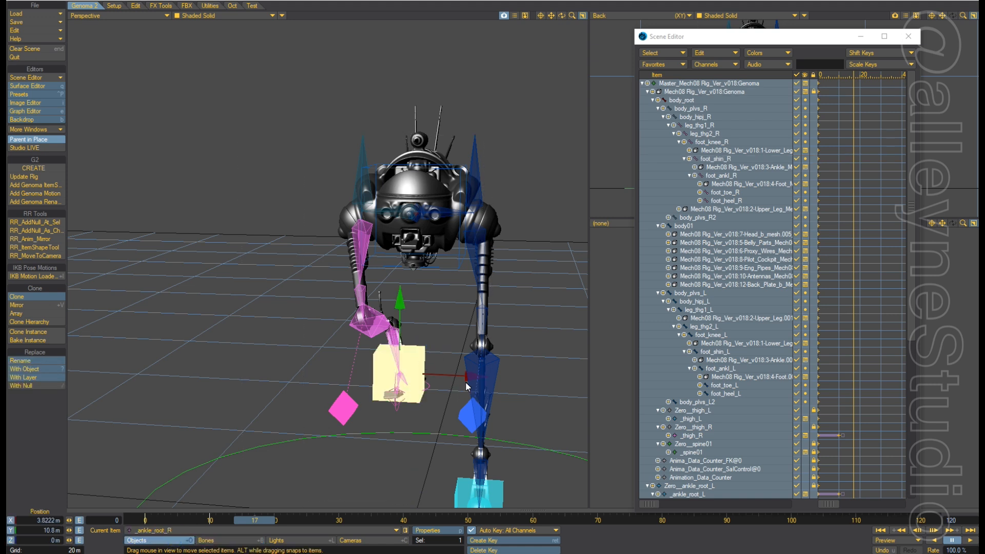
drag(465, 380, 453, 263)
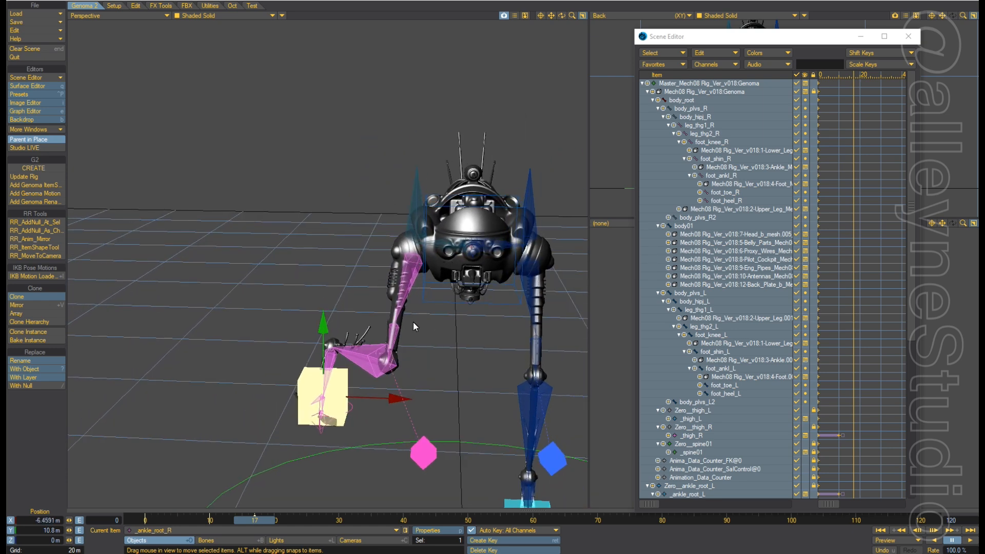
drag(409, 399, 368, 288)
Raise the left foot control _ankle_root_L to about 10.2 m and shift it to about -0.36 m on X.
click(381, 417)
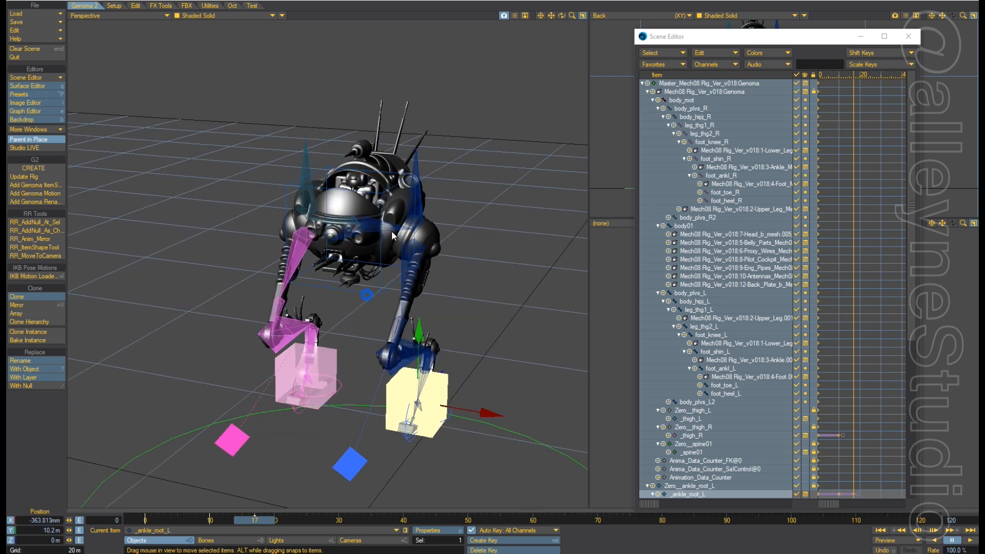
Select the mech's _body control and rotate it at frame 17 to test the torso.
click(365, 217)
key(y)
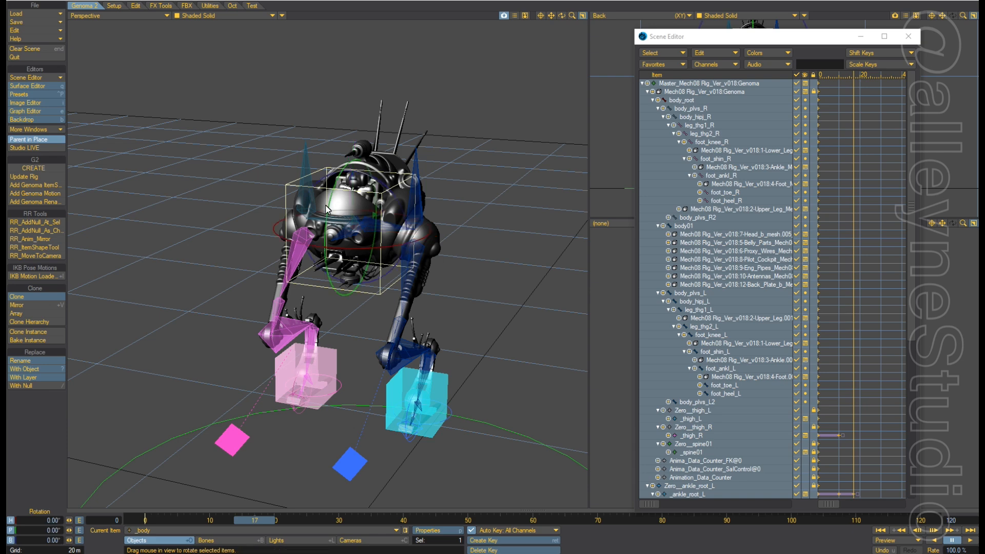
drag(326, 205, 468, 231)
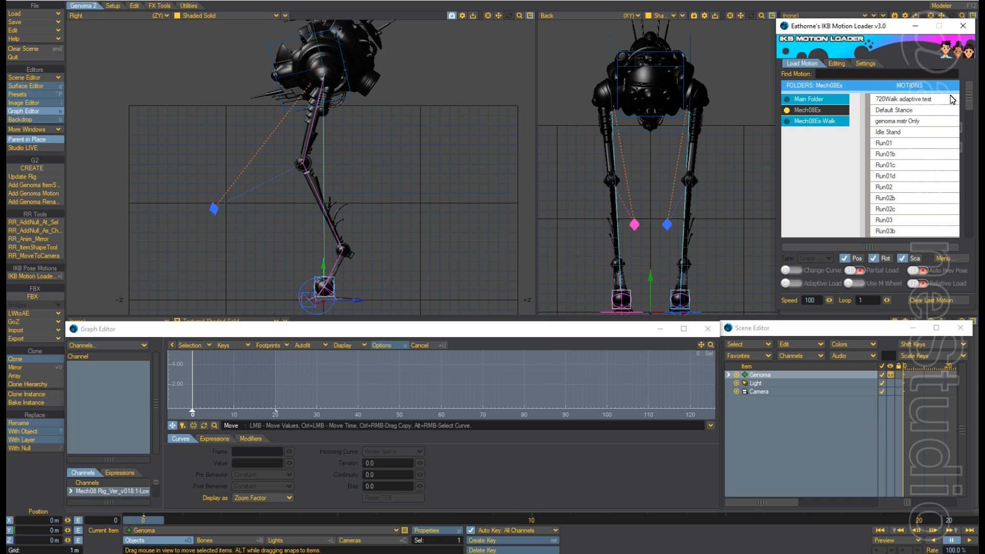
Load the Walk01_L(120f) motion onto the Genoma rig and set the scene's end frame to 120.
drag(971, 96, 971, 214)
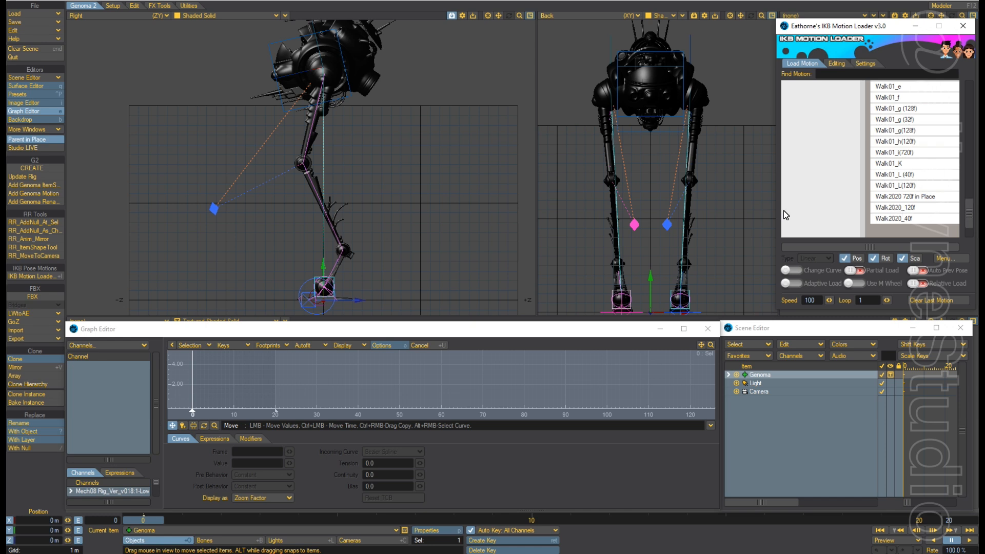
click(904, 188)
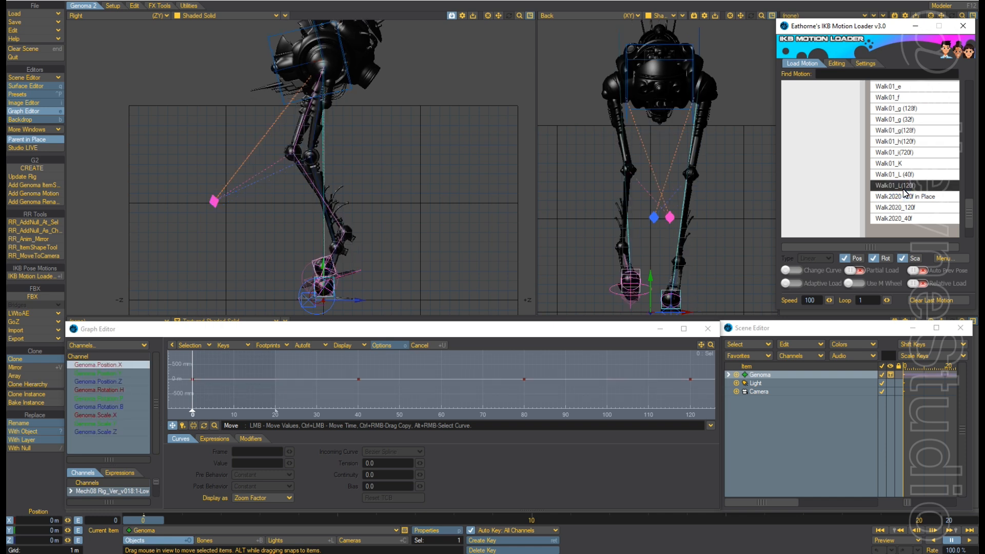
click(958, 522)
text(120)
key(Return)
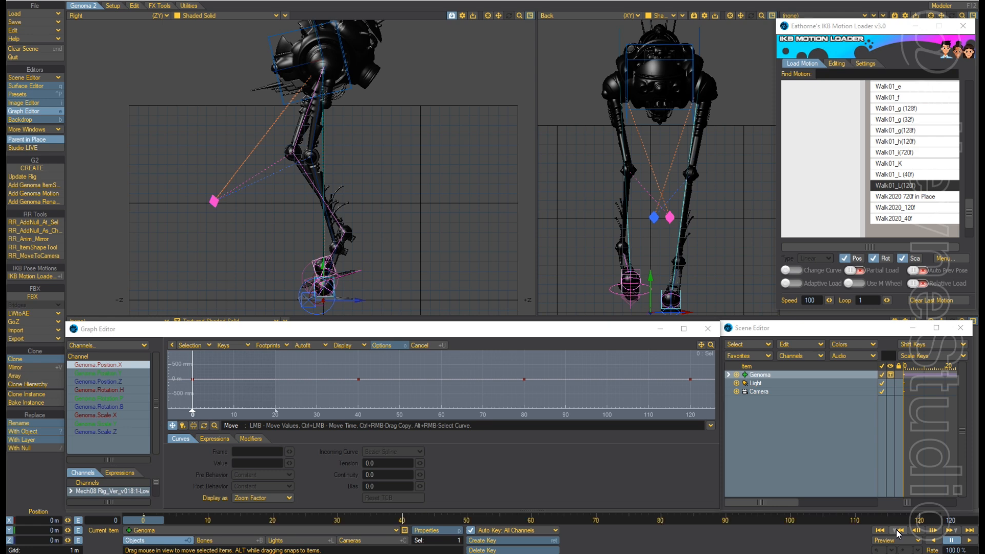
Play the walk cycle, inspect it in a perspective view, and return to the first frame.
click(969, 540)
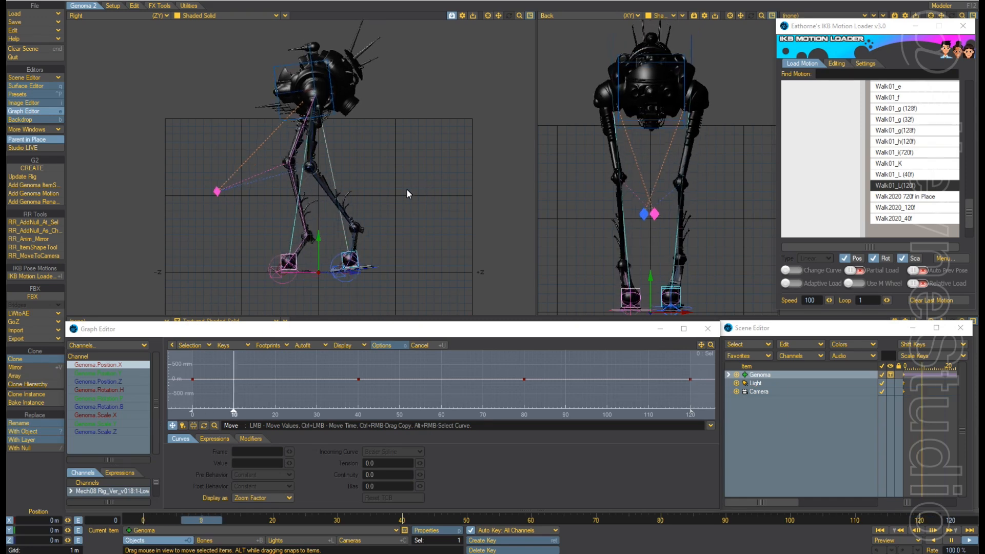
key(4)
alt+drag(405, 189, 399, 215)
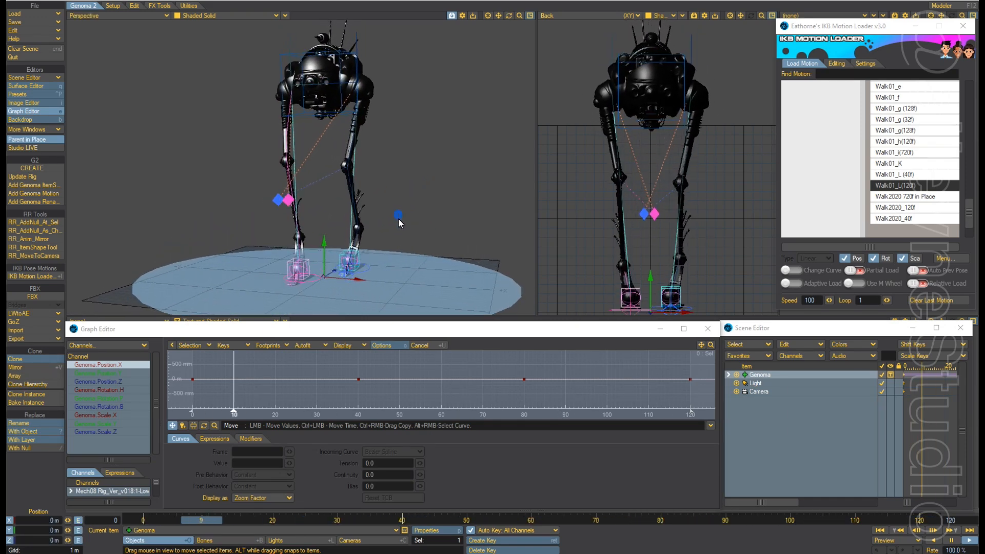
alt+drag(393, 155, 441, 147)
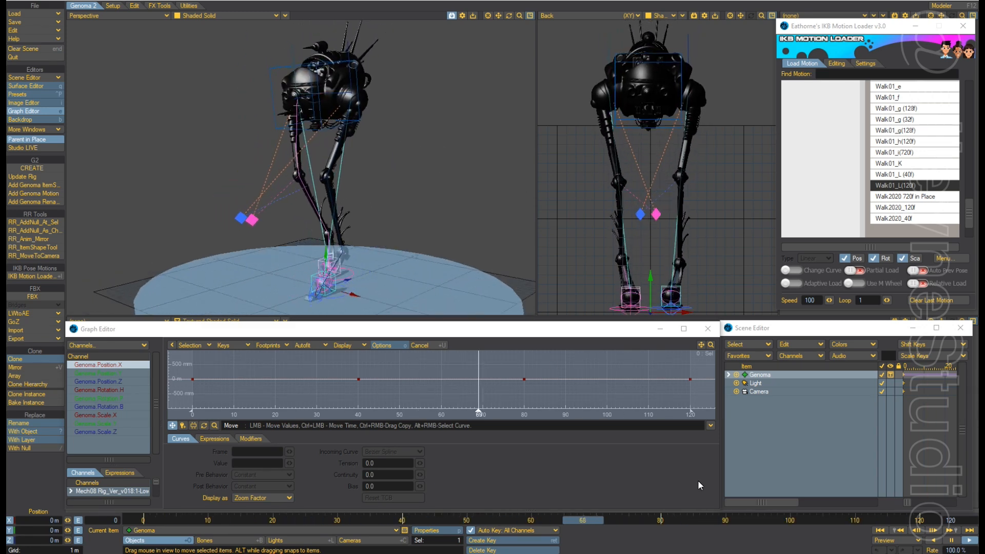
click(951, 540)
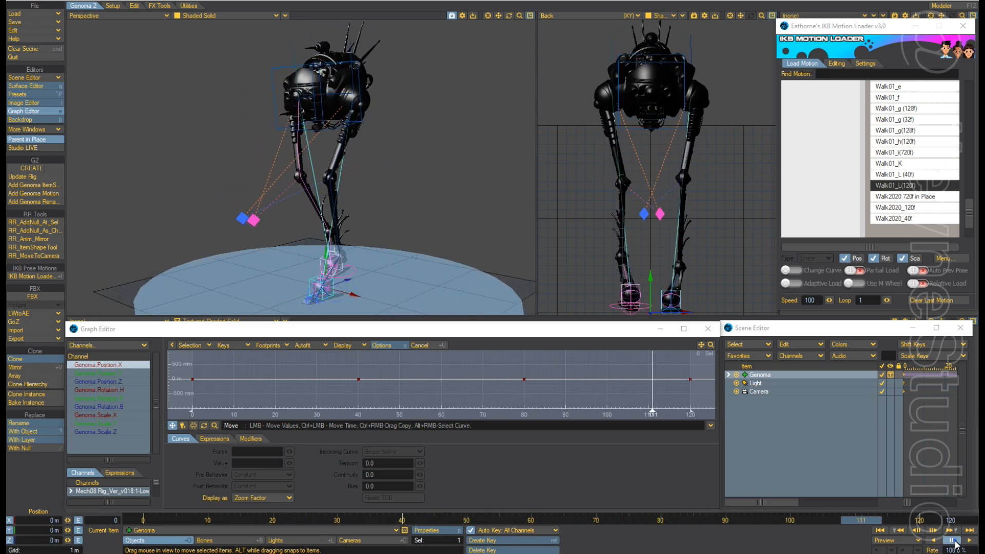
click(880, 531)
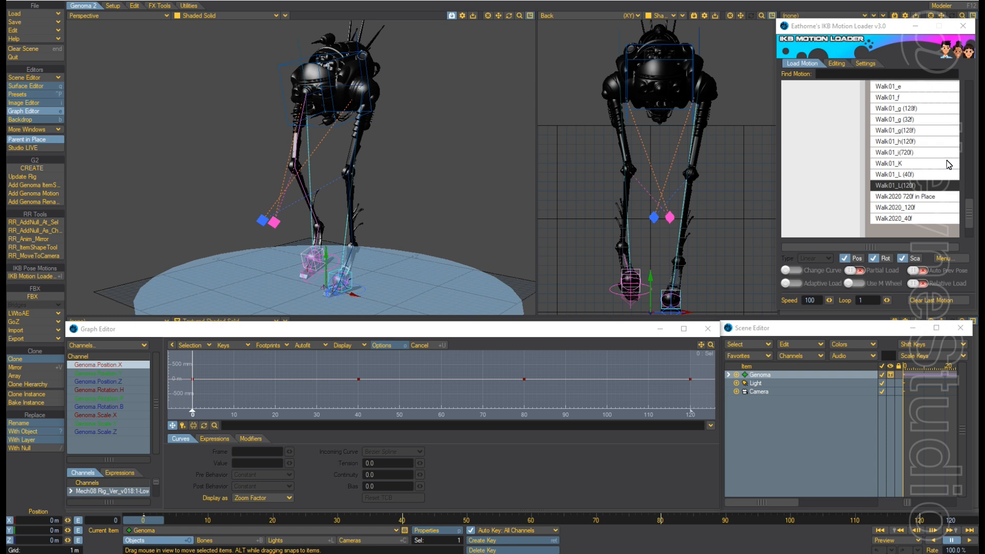
Load the Run03d motion onto the rig at frame 0.
drag(969, 216, 958, 101)
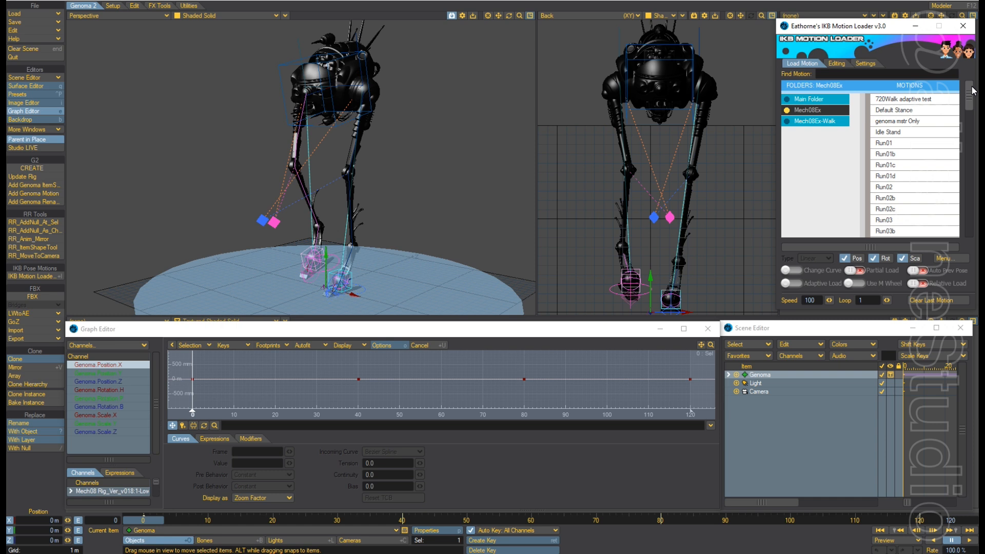
mouse_move(971, 91)
mouse_down()
mouse_move(969, 105)
mouse_move(968, 93)
mouse_up()
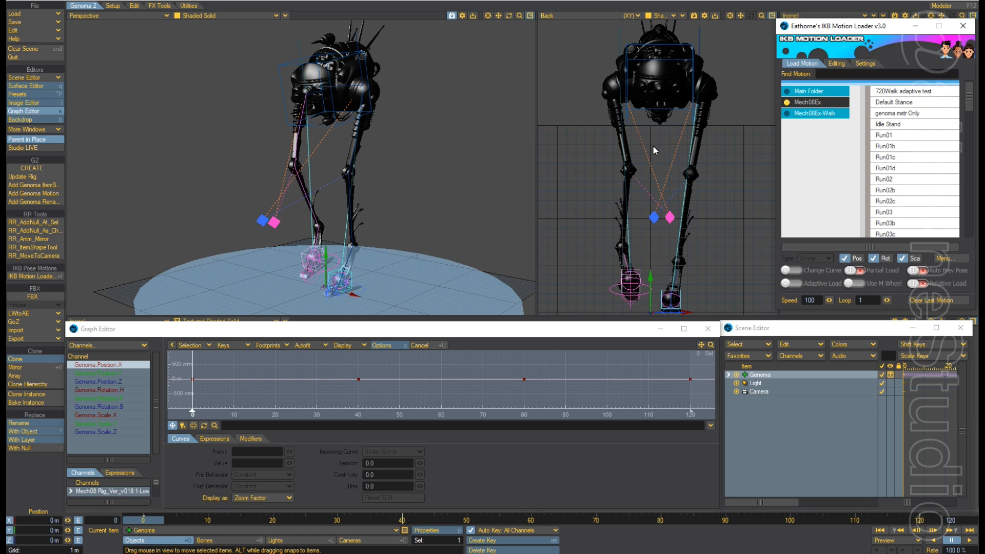
drag(969, 93, 970, 106)
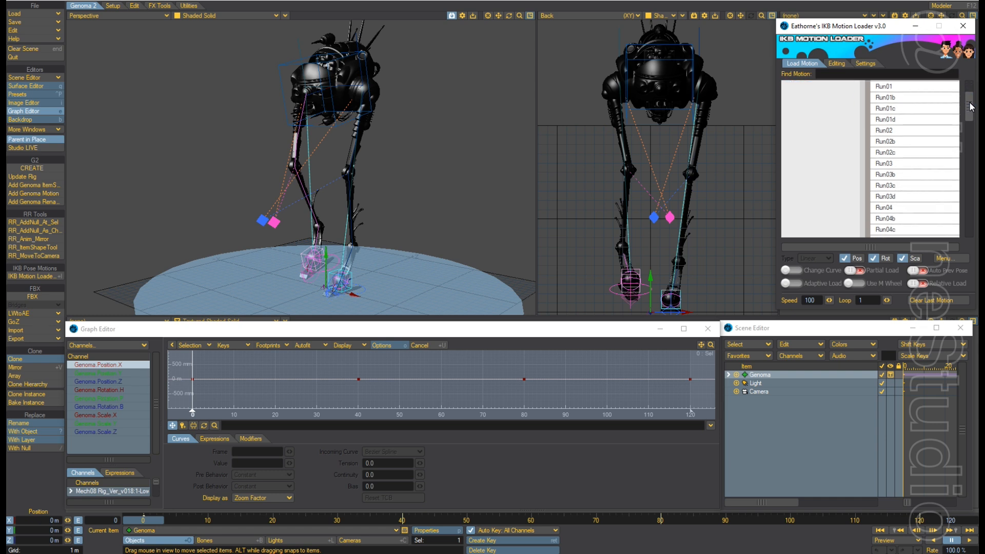
click(894, 198)
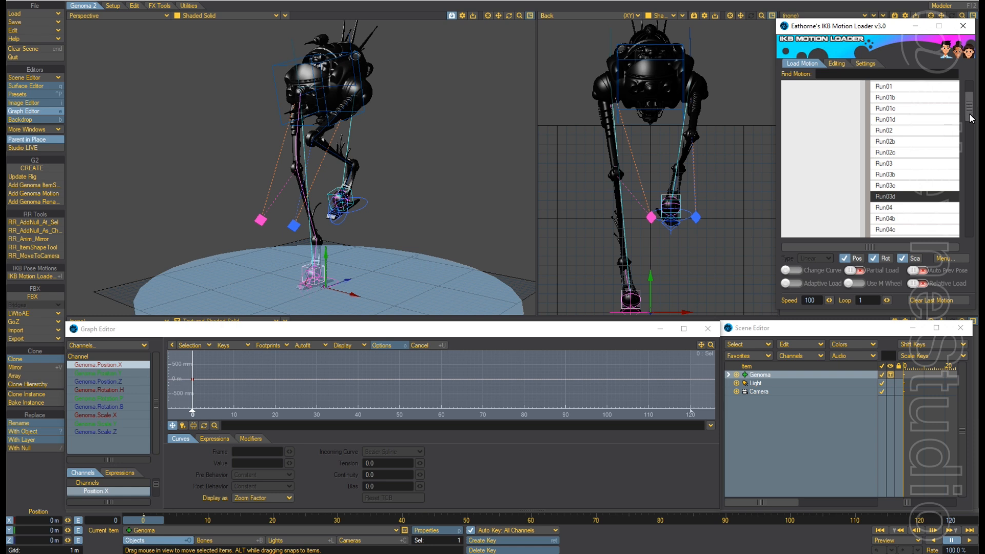
Load the Run01d motion onto the rig at frame 0 as the starting run pose.
drag(969, 112, 969, 103)
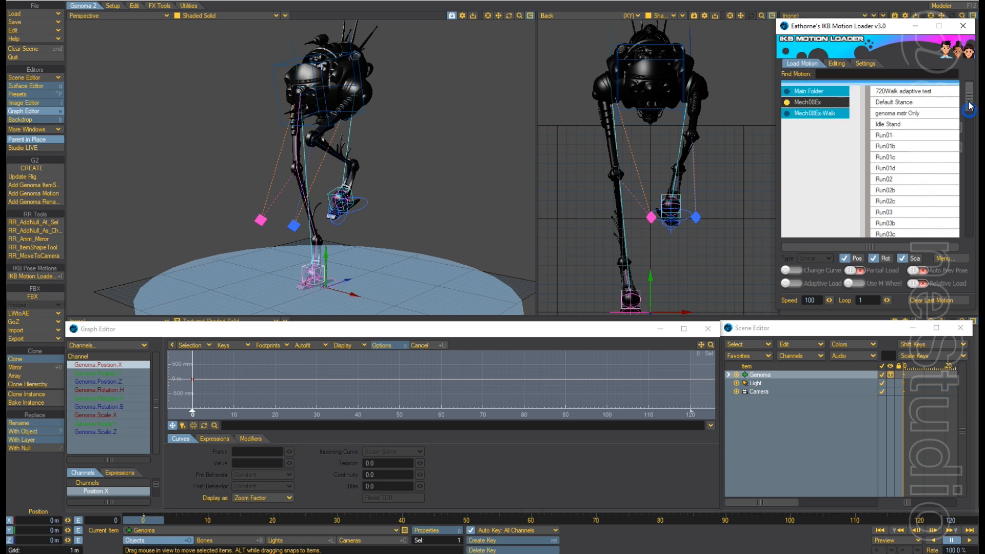
click(892, 168)
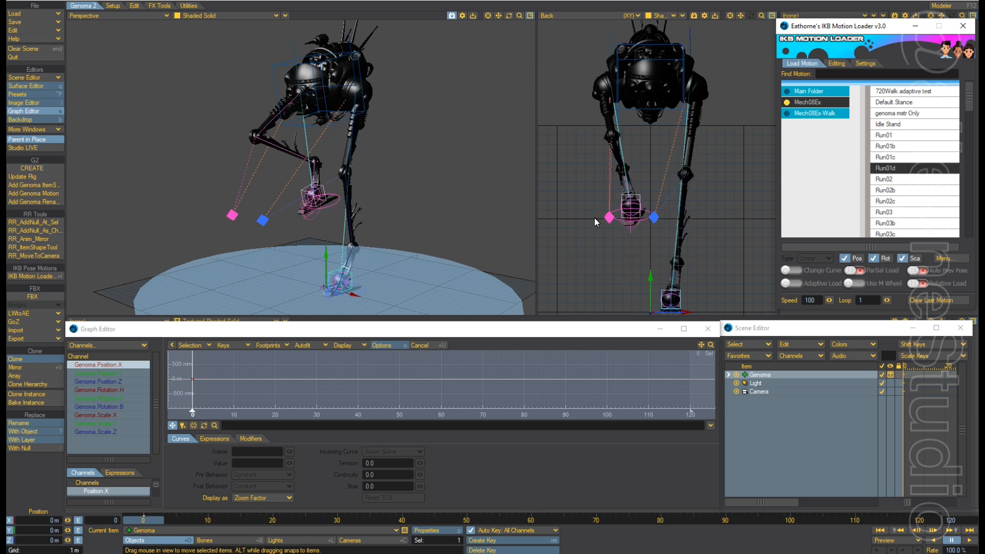
mouse_move(465, 183)
alt+mouse_down()
mouse_move(458, 183)
mouse_move(465, 183)
alt+mouse_up()
Scrub to frame 26 and try end frames of 300 and 60 for the scene.
drag(150, 518, 311, 520)
click(958, 519)
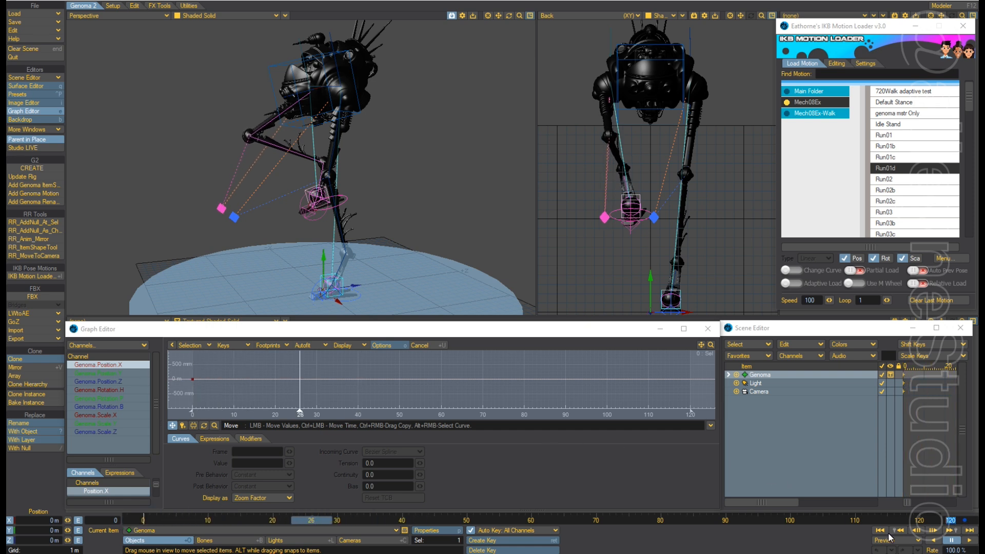
text(300)
key(Return)
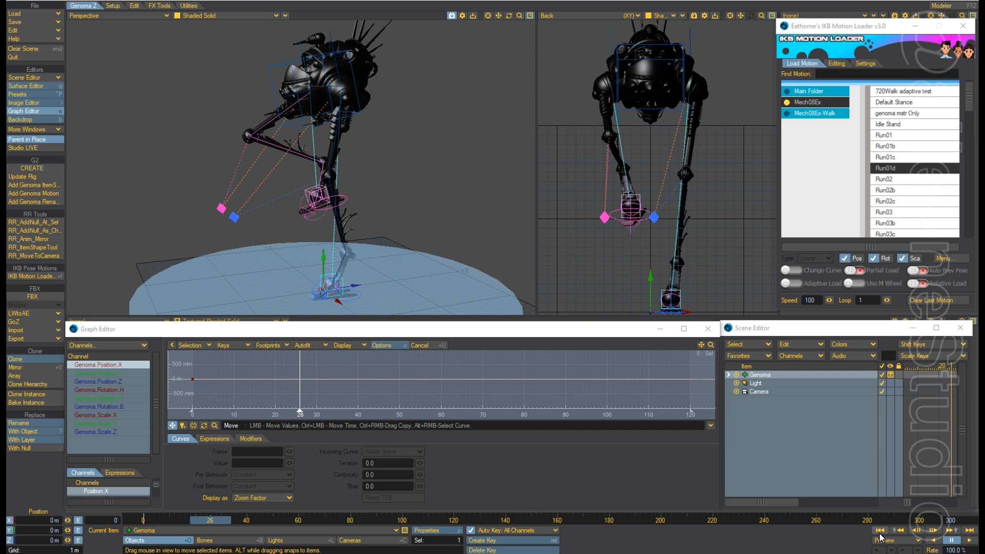
click(966, 520)
text(60)
key(Return)
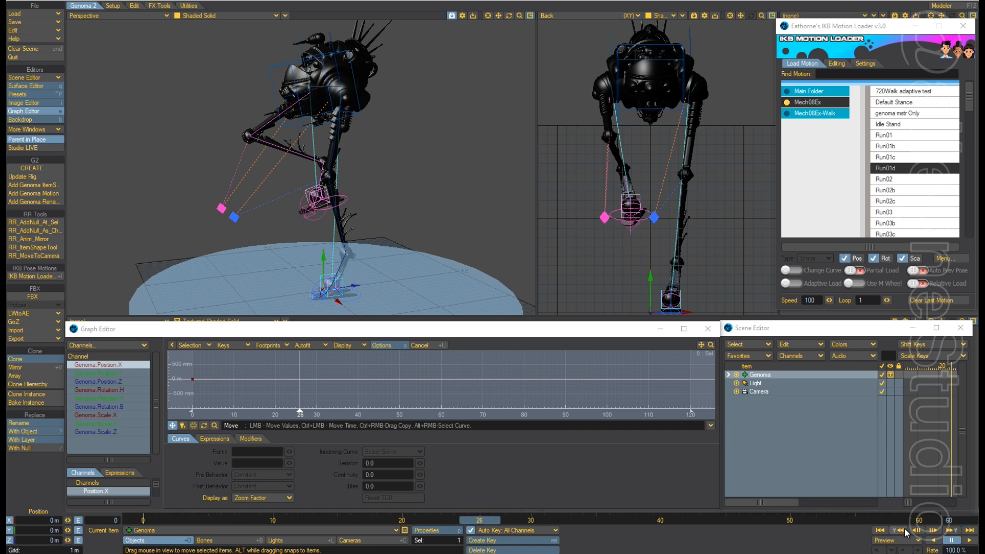
Set the scene's end frame to 40.
click(961, 520)
text(40)
key(Return)
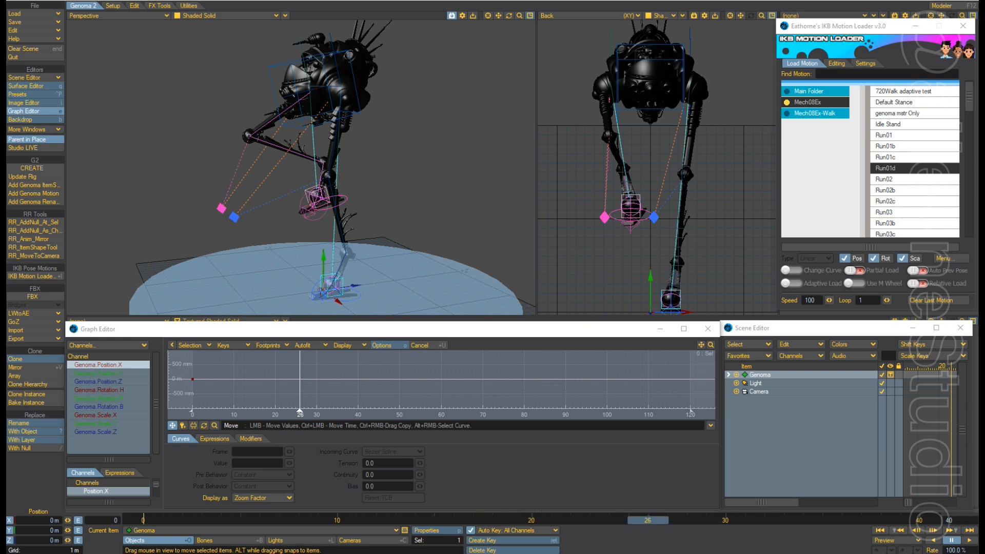
Go to frame 5 and load the Run02c motion onto the rig there.
key(Left)
key(Left)
key(Left)
key(Left)
key(Left)
key(Left)
key(Left)
key(Left)
key(Left)
key(Left)
key(Left)
key(Left)
key(Left)
key(Left)
key(Left)
key(Left)
key(Left)
key(Left)
key(Left)
key(Left)
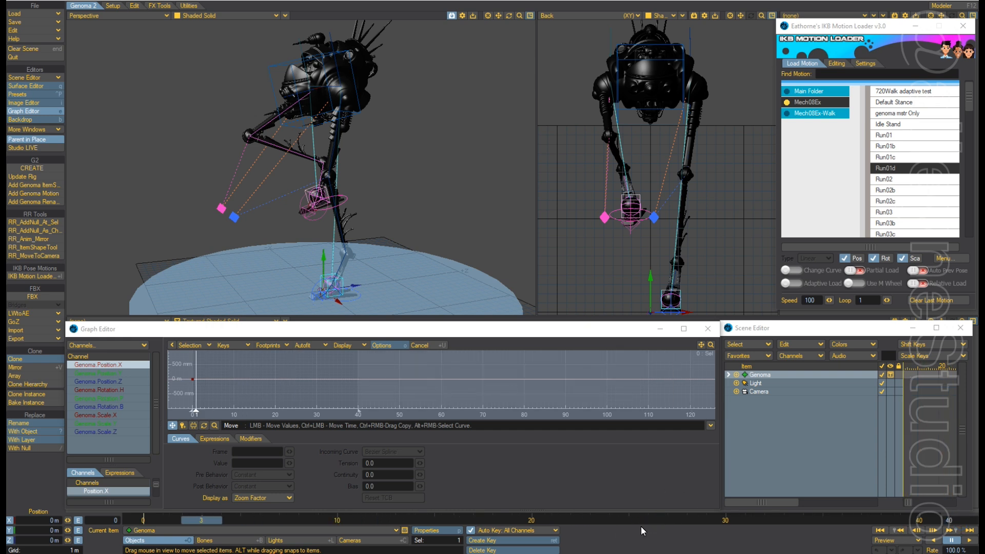
key(Right)
key(Right)
key(Right)
key(Right)
key(Right)
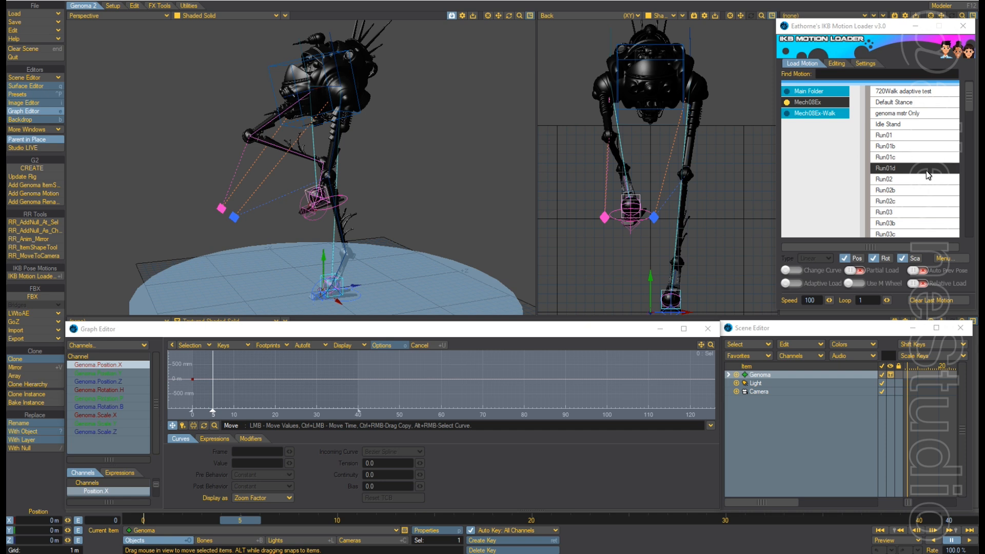
scroll(971, 106, down, 1)
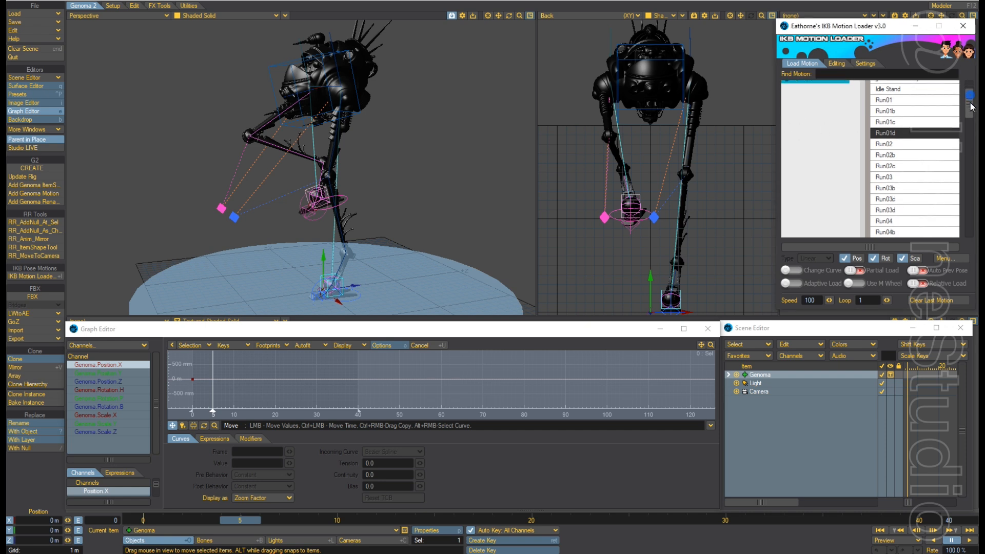
scroll(970, 106, down, 1)
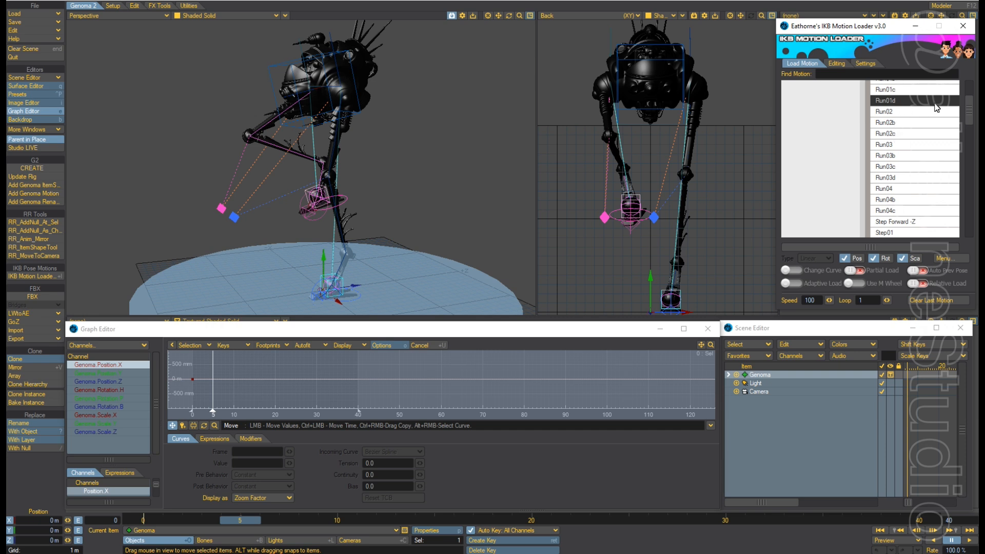
scroll(969, 106, up, 5)
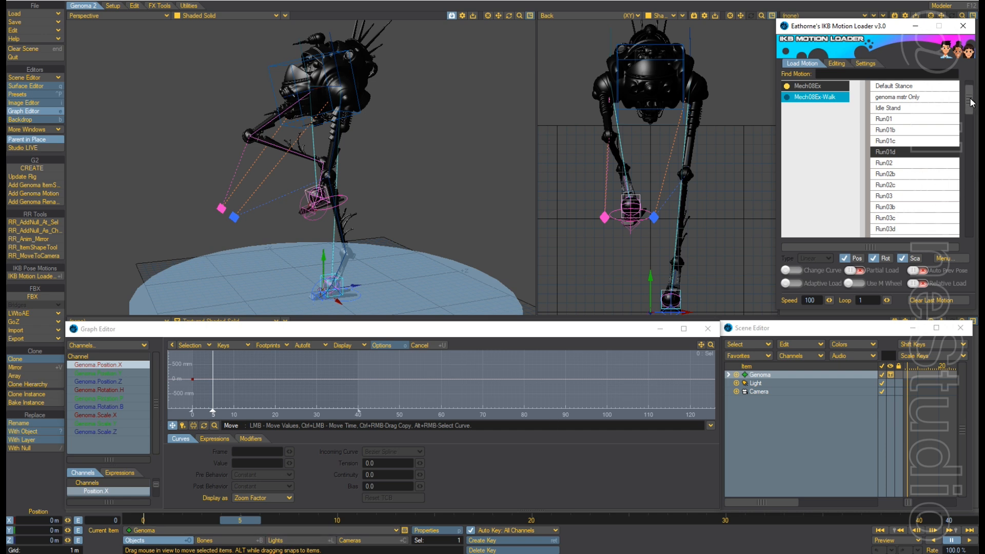
drag(969, 102, 970, 109)
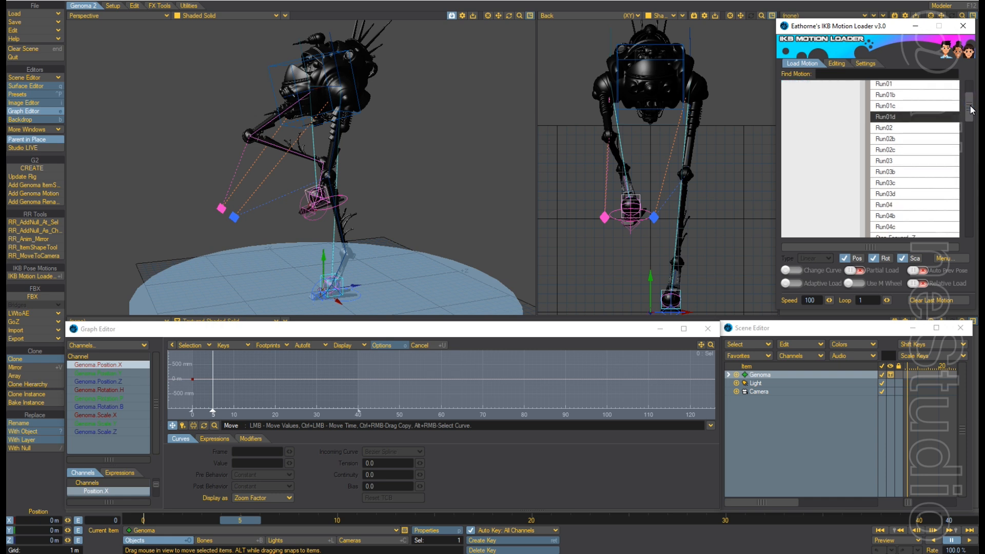
click(894, 151)
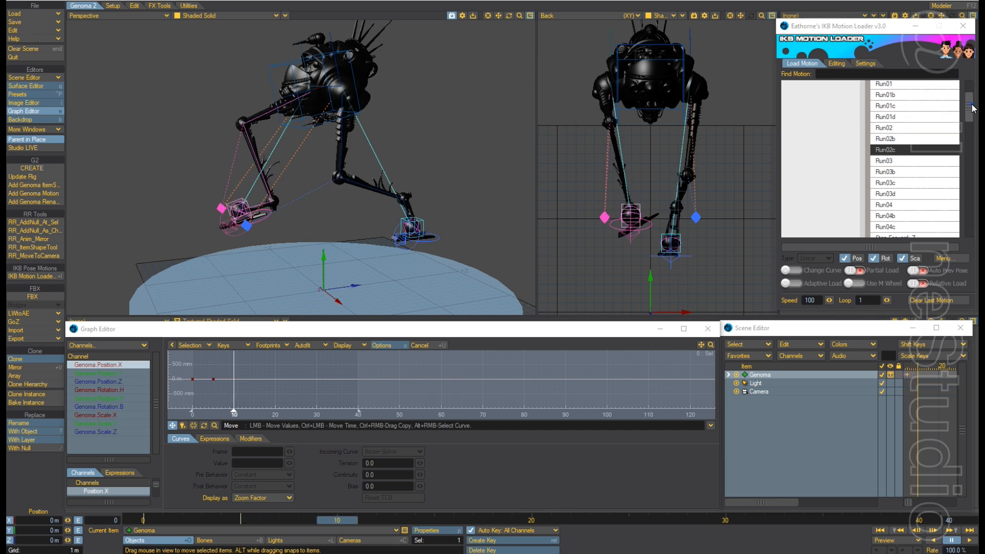
Load the Run03d motion at frame 10 and the Run04c motion at frame 15.
drag(973, 108, 973, 107)
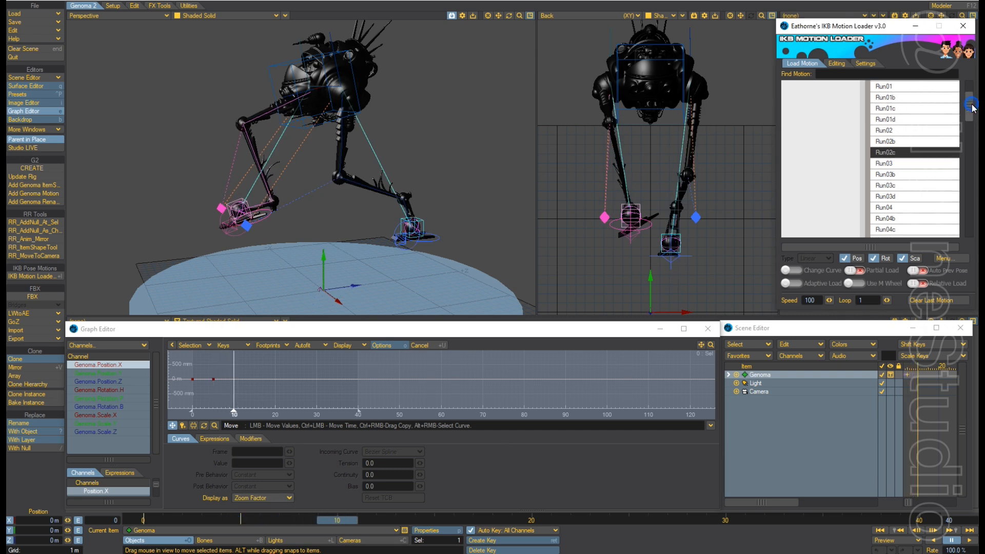
click(892, 198)
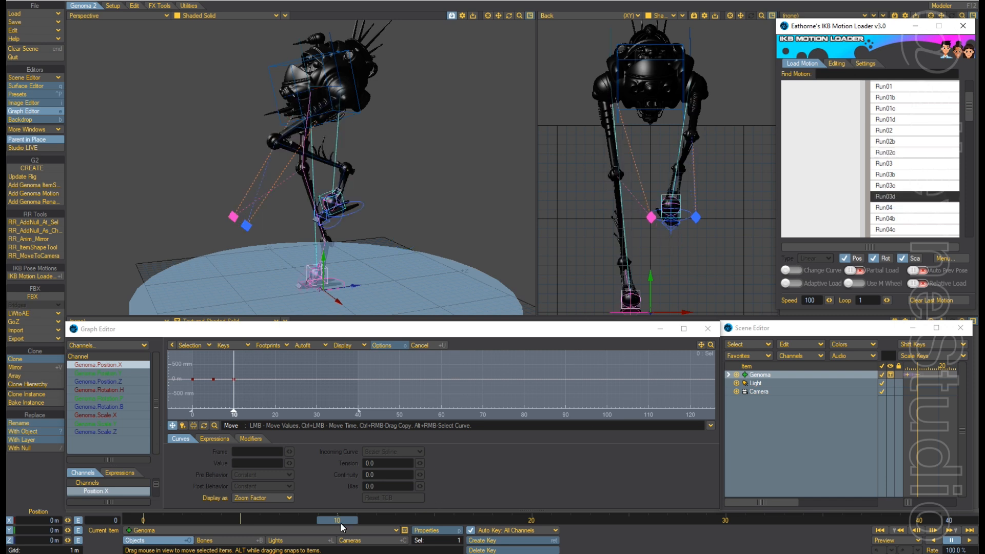
drag(340, 523, 434, 520)
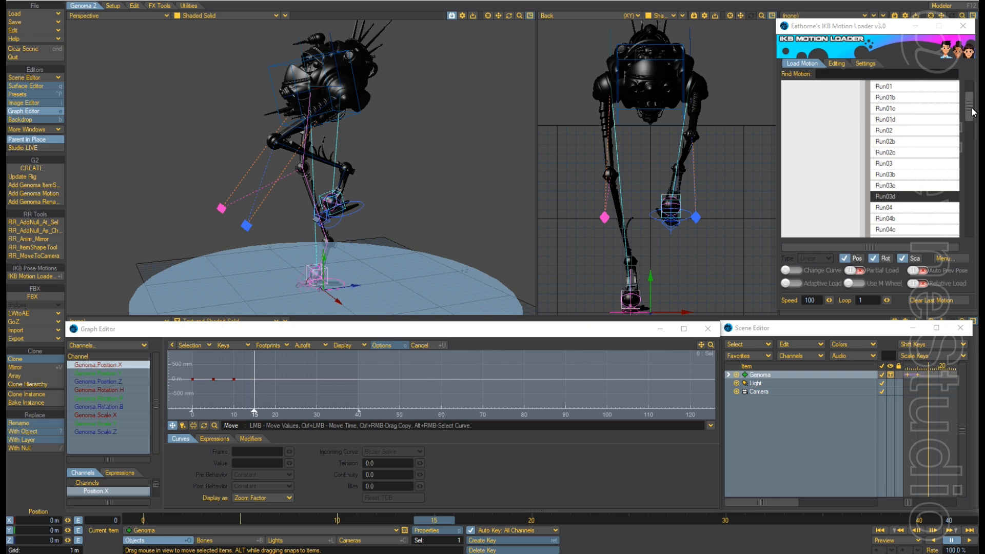
drag(970, 112, 971, 126)
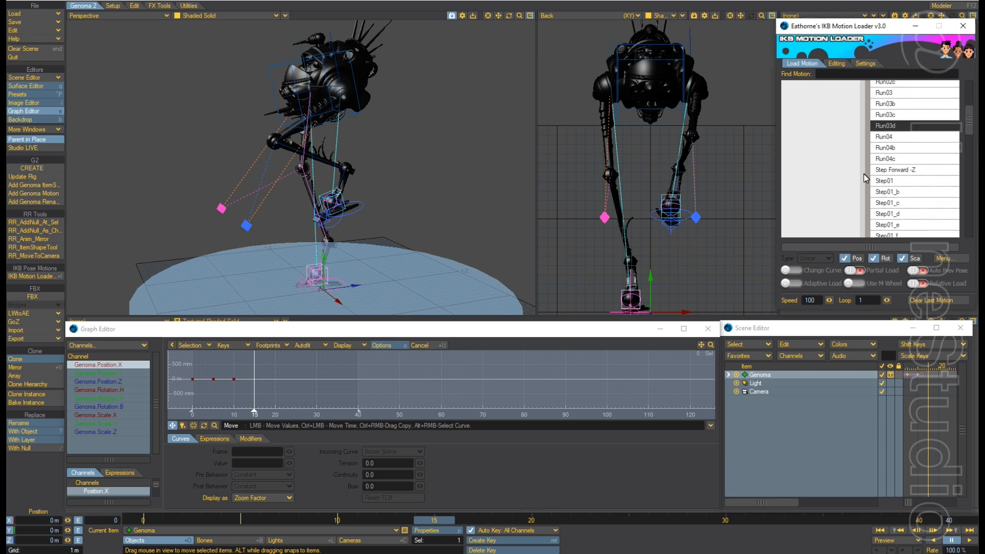
click(892, 159)
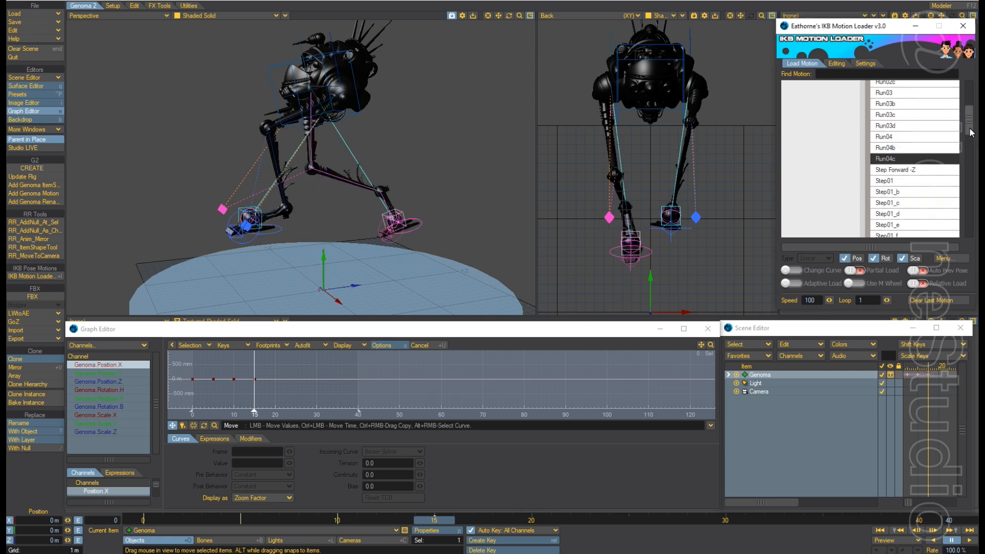
Load the Run01d motion at frame 20 and set the scene's end frame to 20.
drag(971, 132, 971, 106)
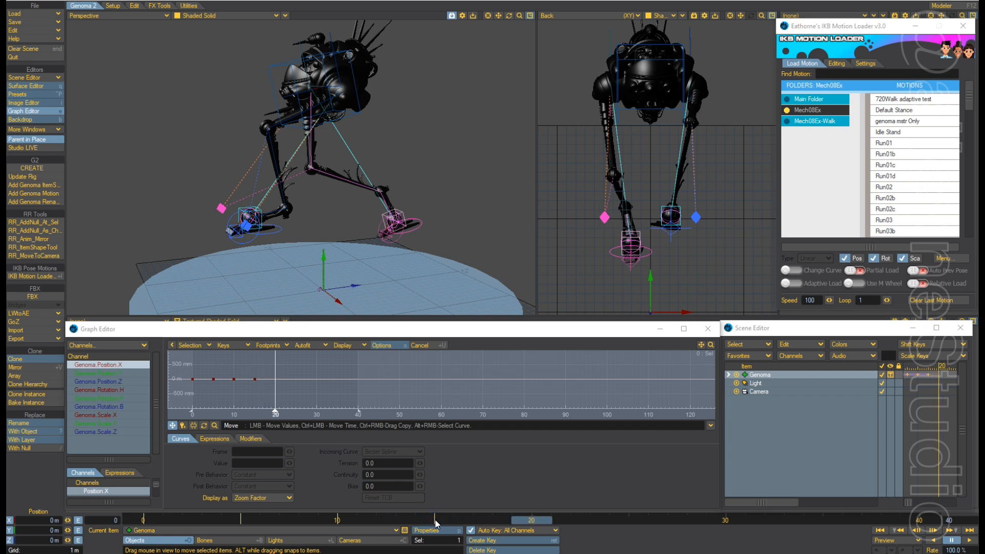
click(895, 176)
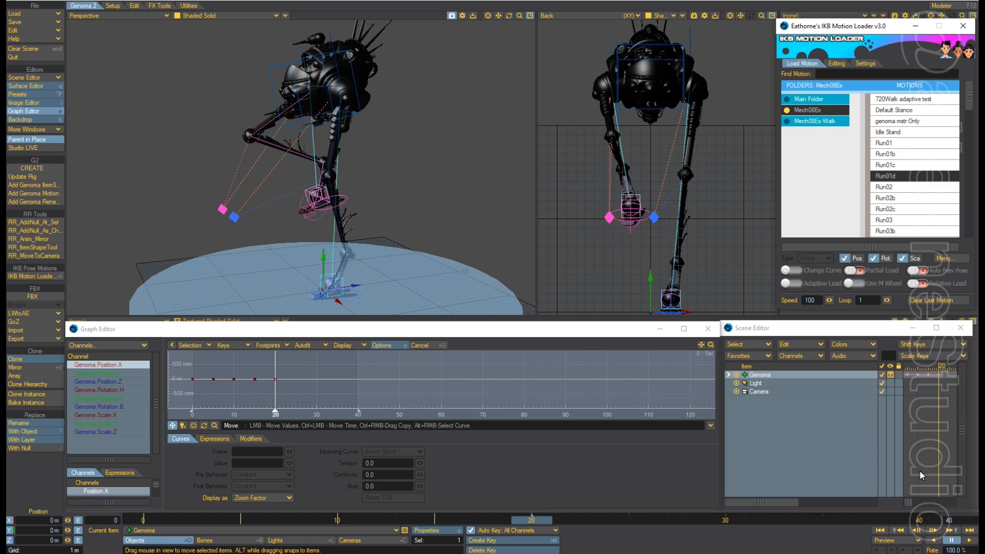
click(953, 520)
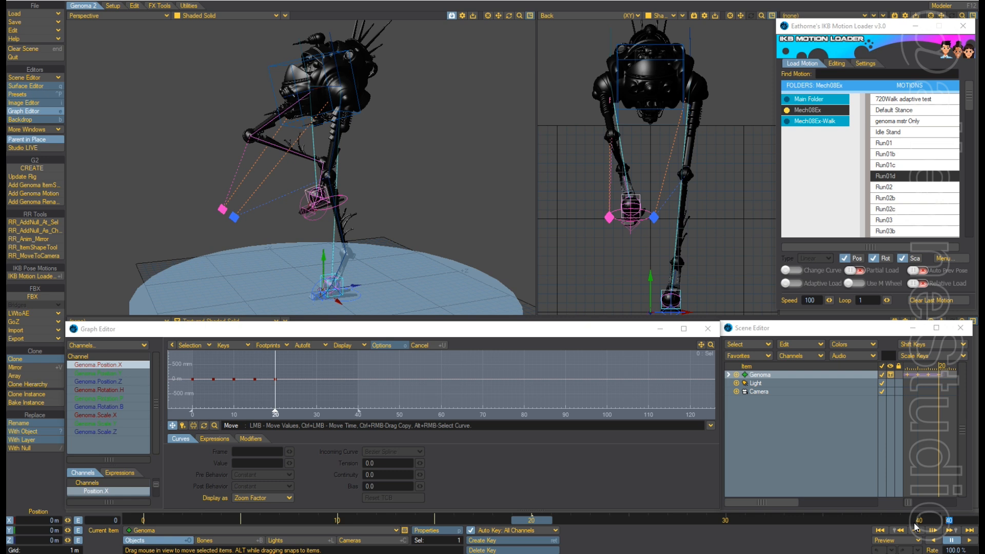
text(20)
key(Return)
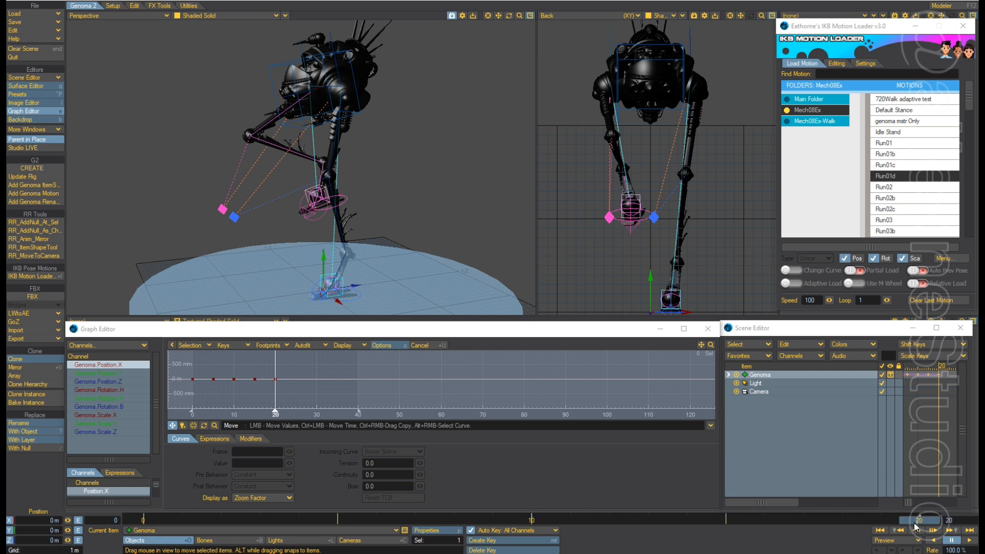
Play the run cycle from the first frame, stop it, and return to frame 0.
click(880, 529)
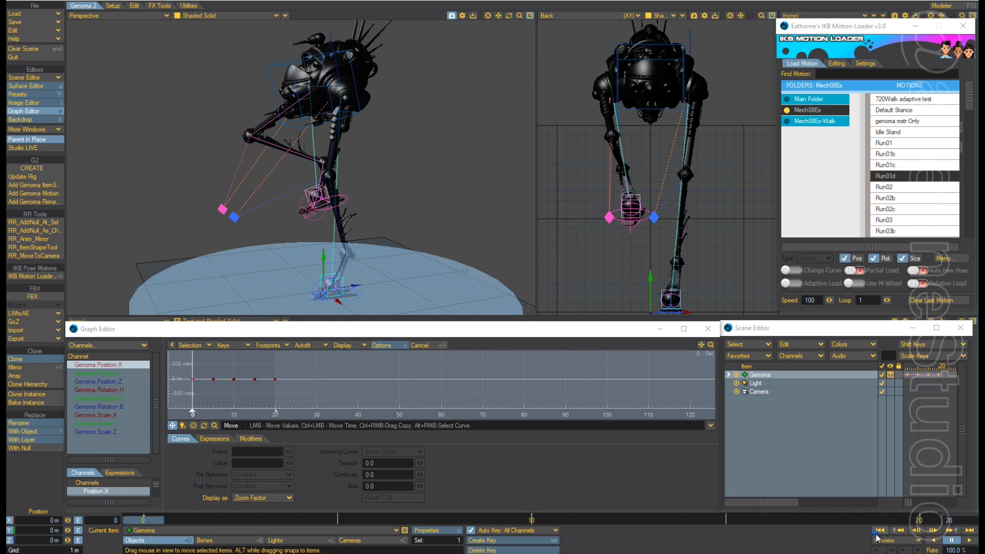
click(970, 541)
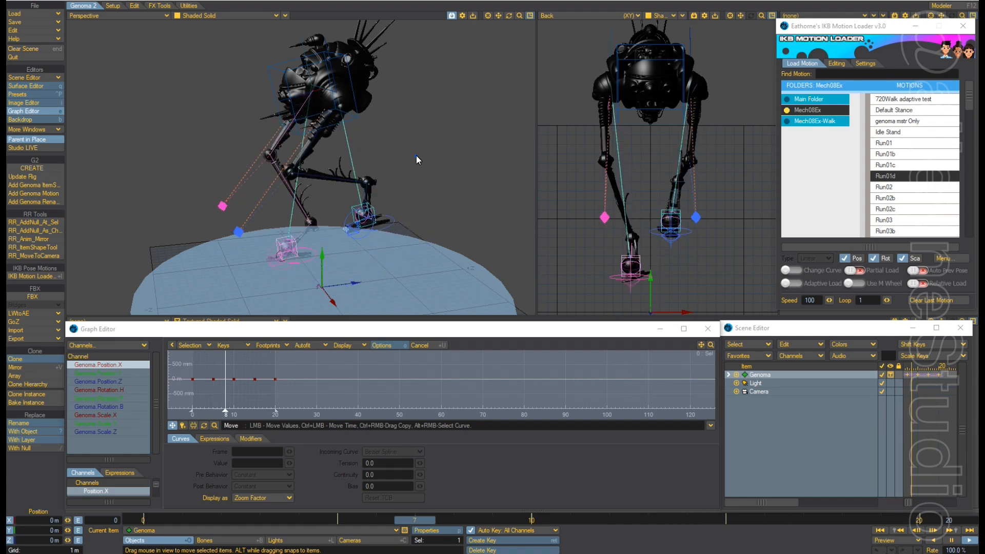
key(ctrl)
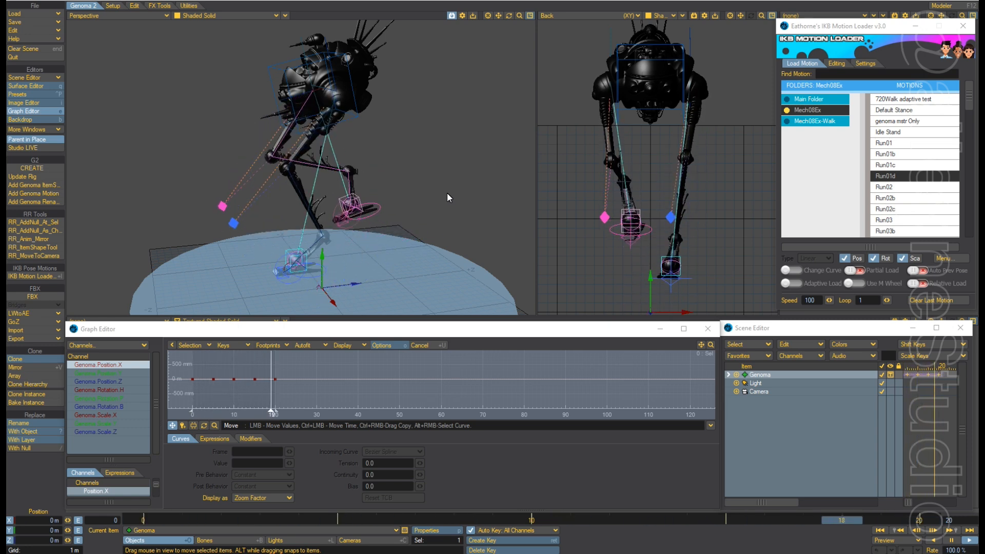
click(950, 540)
click(880, 532)
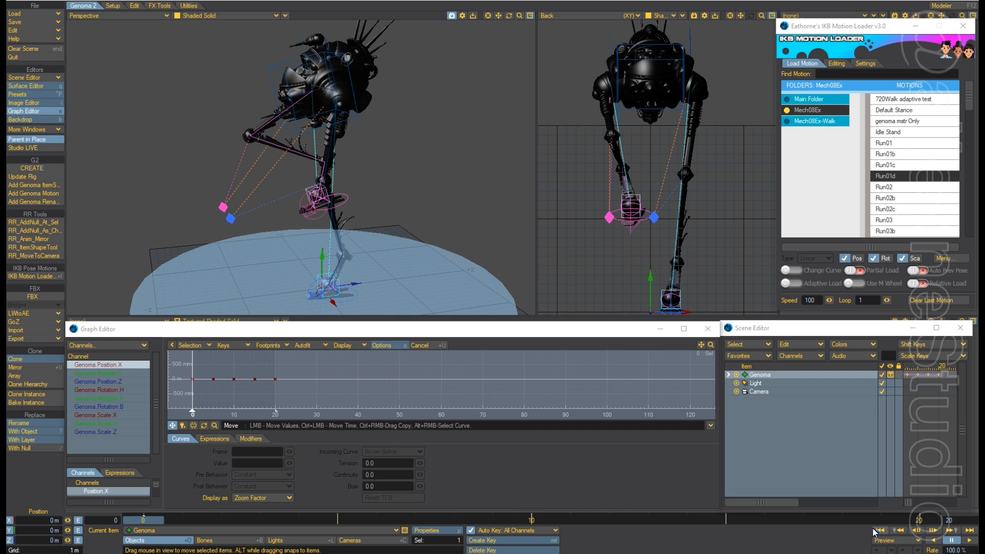
Show the mech in the Right view and step through the run cycle from frame 0 to frame 5.
key(1)
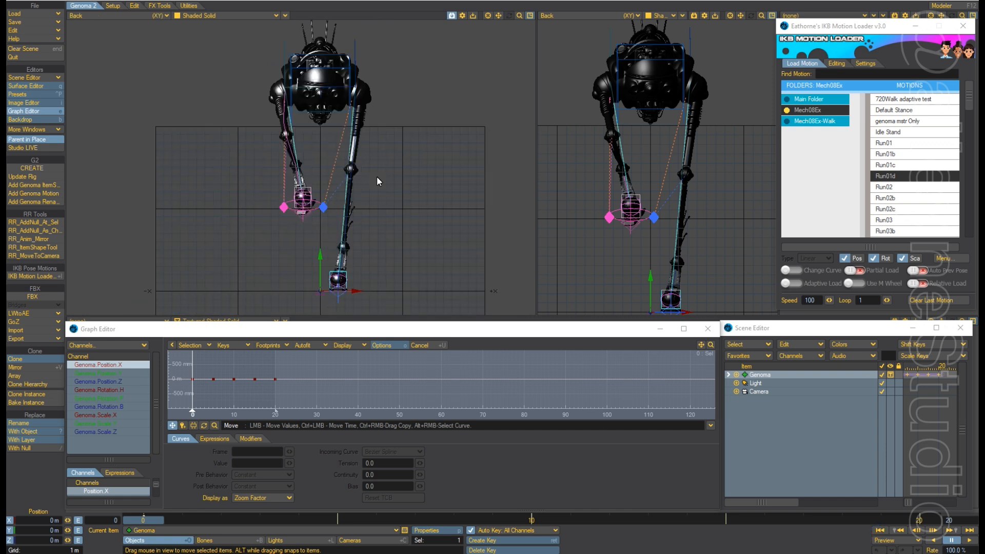
key(3)
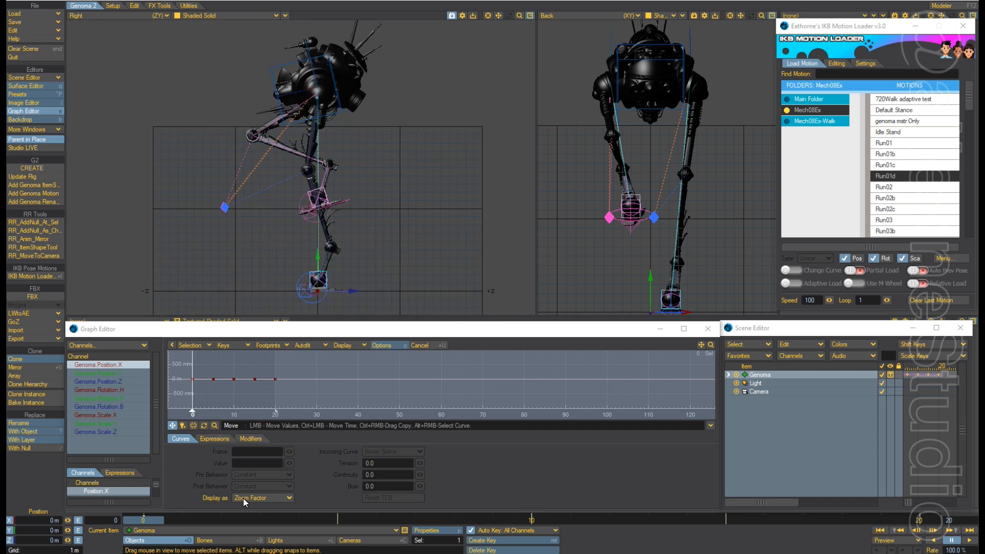
key(Right)
key(Right)
key(Left)
key(Left)
mouse_move(162, 518)
mouse_down()
mouse_move(205, 520)
mouse_move(145, 521)
mouse_up()
key(Right)
key(Right)
key(Right)
key(Right)
key(Right)
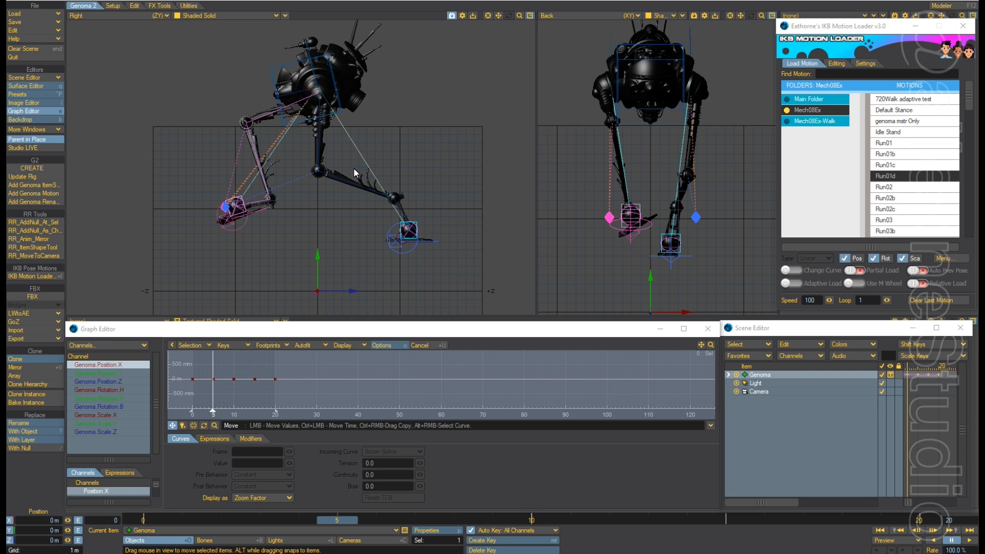
Examine the leg poses from the side by scrubbing between frames 0 and 8, ending back at frame 0.
scroll(312, 225, up, 2)
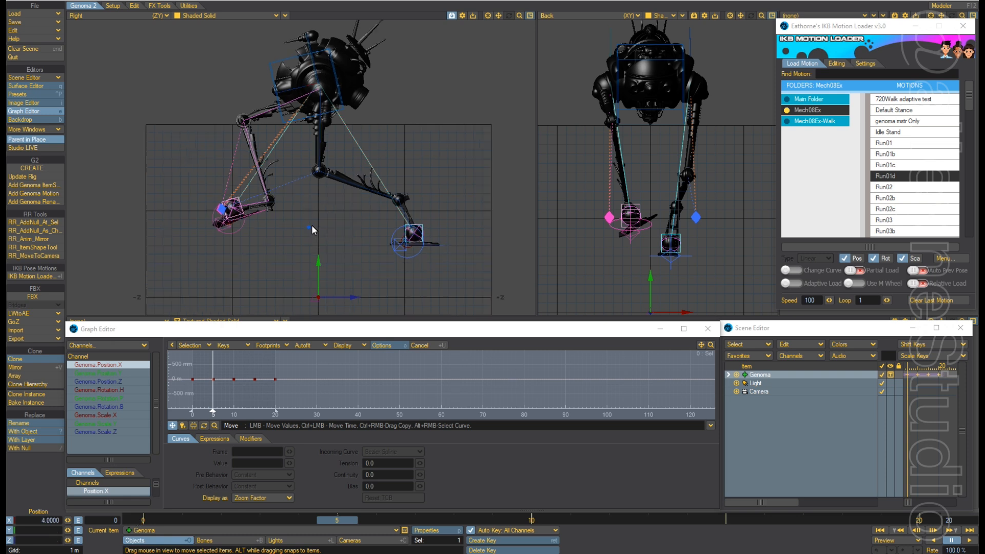
scroll(320, 218, up, 1)
alt+drag(315, 233, 313, 227)
scroll(353, 226, down, 2)
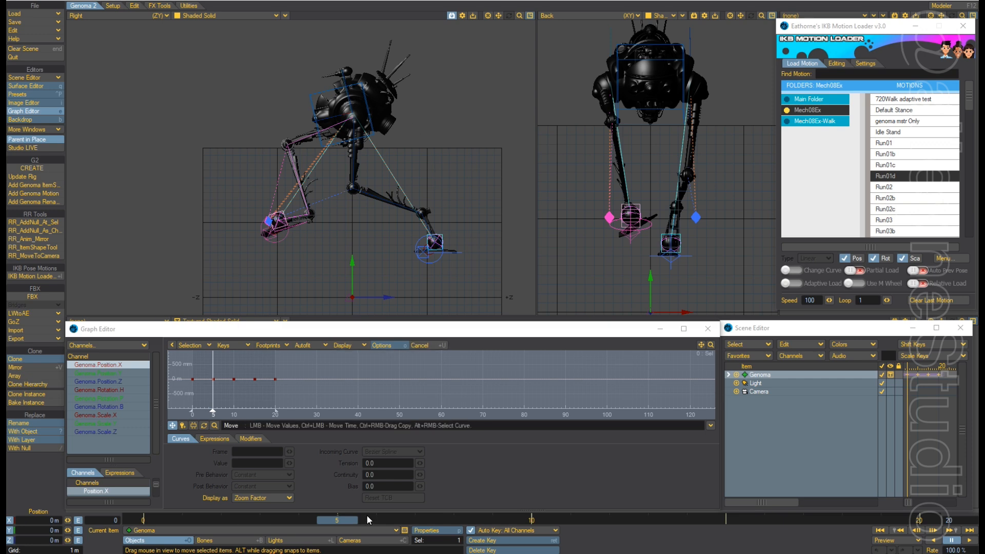
drag(341, 518, 315, 516)
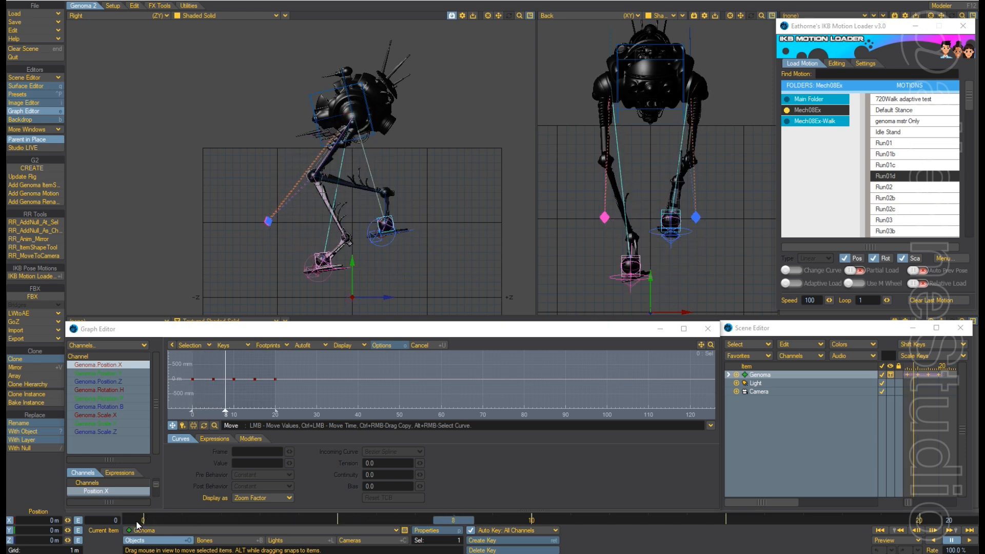
click(142, 521)
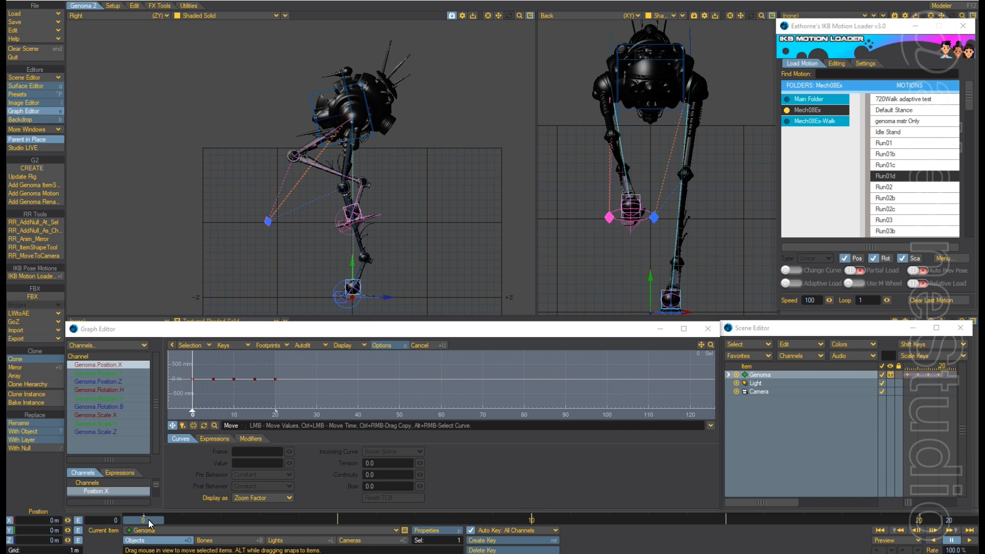
key(Right)
key(Right)
key(Right)
key(Right)
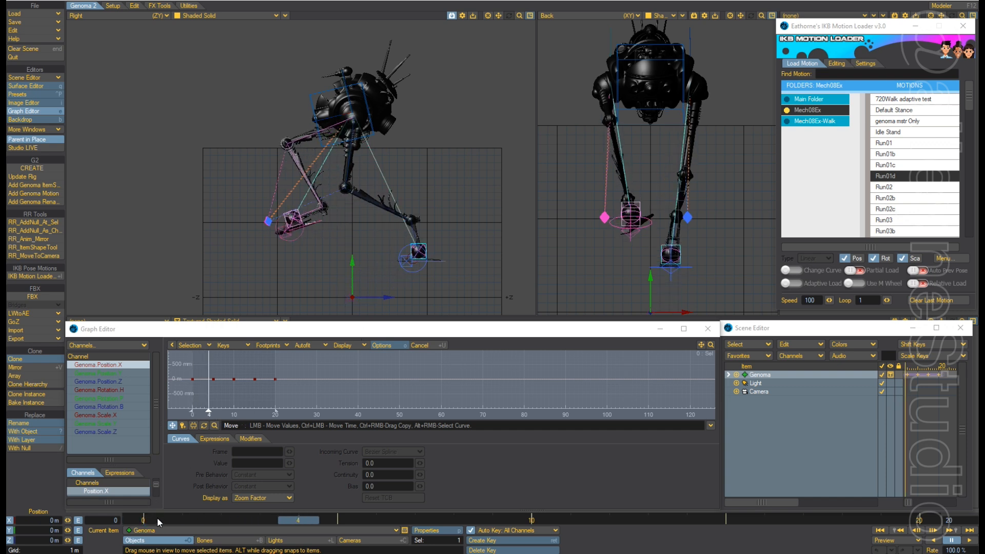
key(Left)
key(Left)
key(Left)
key(Left)
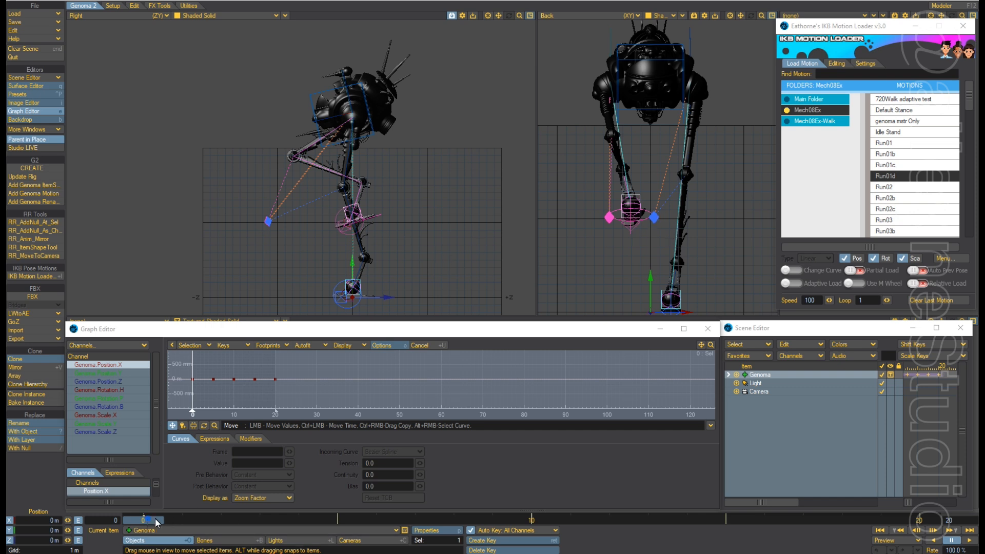
mouse_move(156, 521)
mouse_down()
mouse_move(137, 519)
mouse_move(146, 519)
mouse_up()
Shorten the Graph Editor window and extend the upper viewports downward so the mech is shown larger.
drag(477, 323, 474, 361)
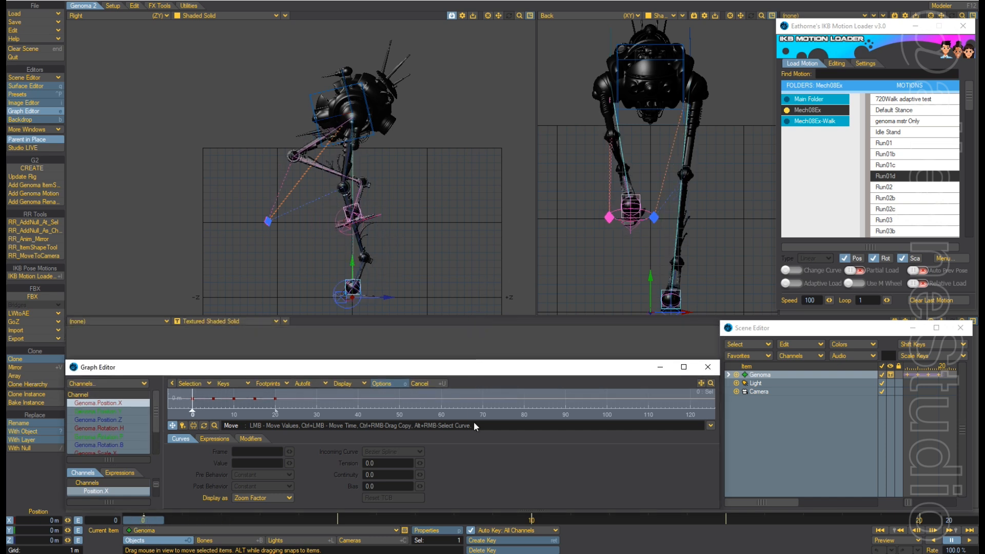
click(470, 322)
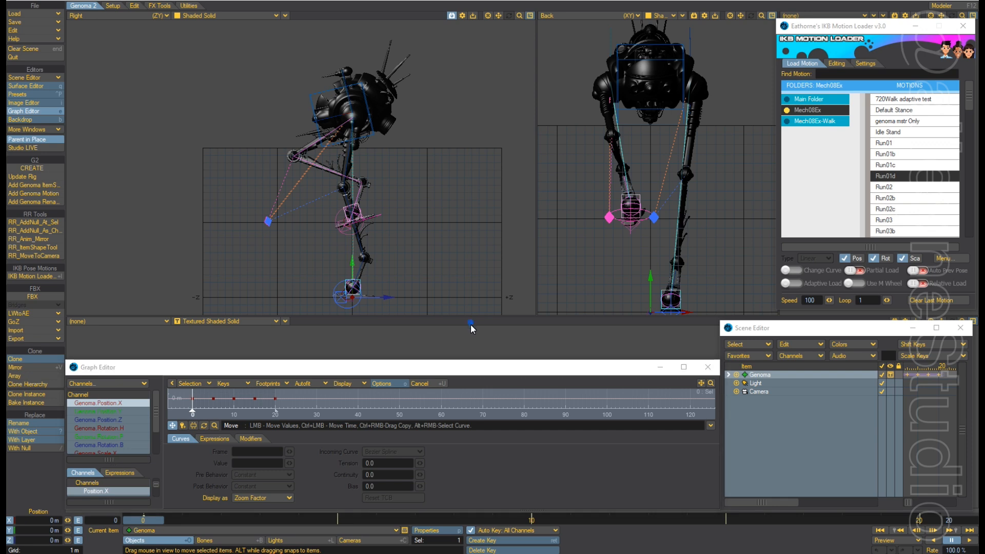
drag(472, 328, 475, 361)
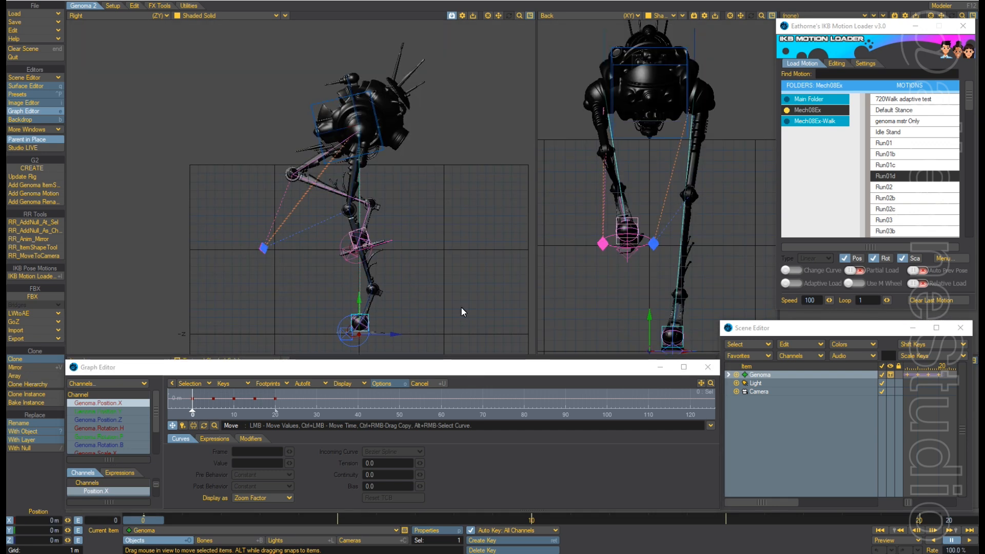
scroll(426, 266, up, 3)
scroll(425, 267, down, 3)
scroll(425, 267, up, 3)
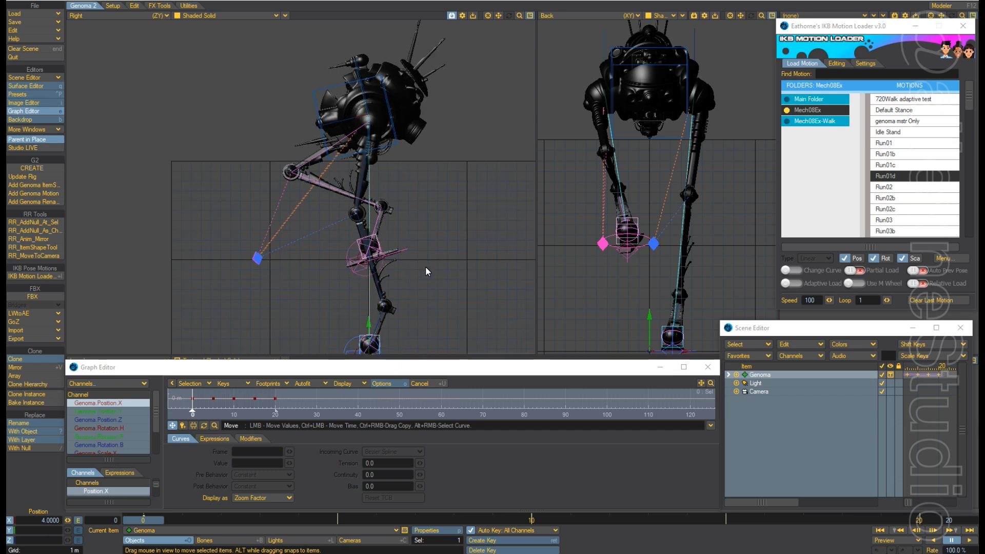
scroll(418, 270, down, 2)
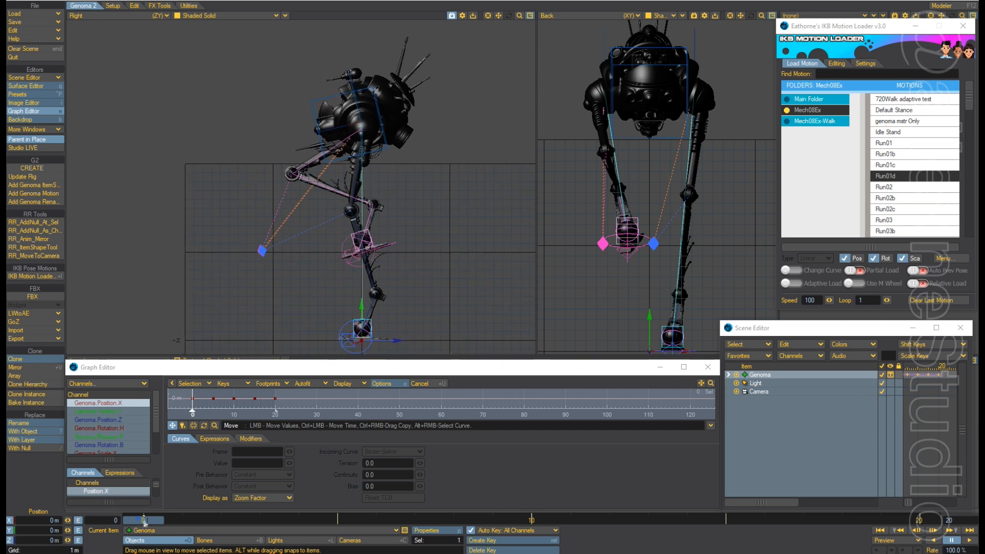
Select the _body control and delete its motion keys outside the range 0 through 0.
mouse_move(143, 520)
mouse_down()
mouse_move(157, 518)
mouse_move(127, 519)
mouse_move(158, 516)
mouse_move(121, 521)
mouse_move(153, 513)
mouse_move(140, 519)
mouse_up()
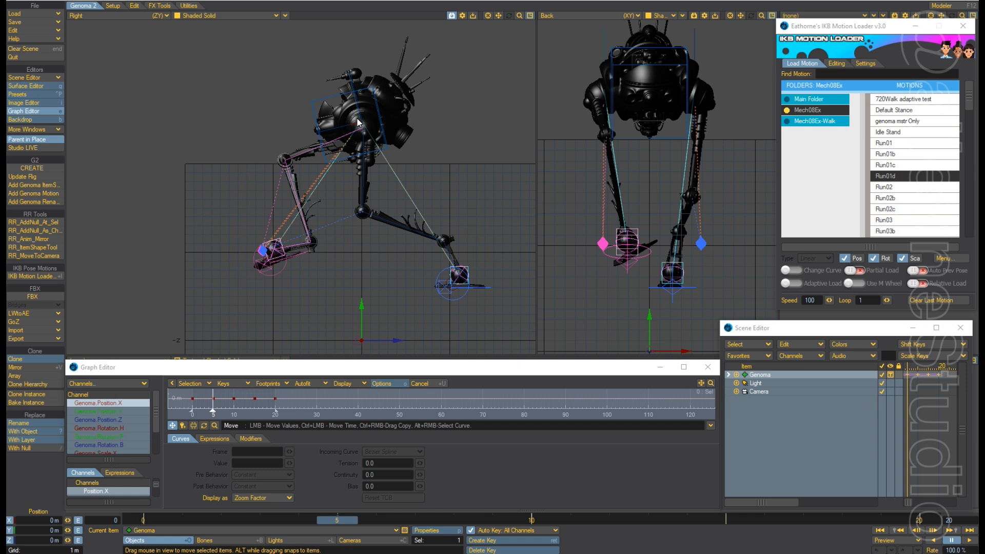
click(331, 102)
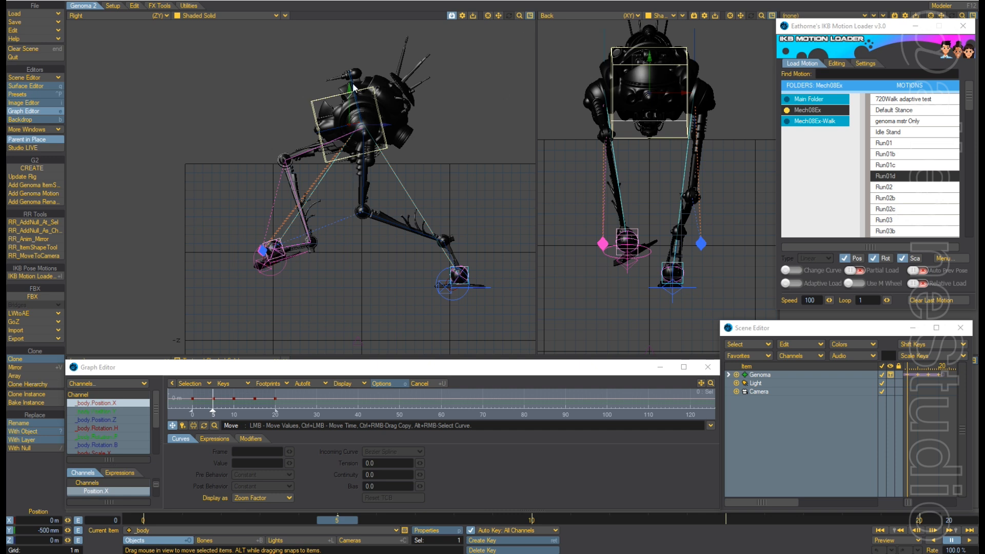
mouse_move(335, 519)
mouse_down()
mouse_move(405, 518)
mouse_move(337, 521)
mouse_up()
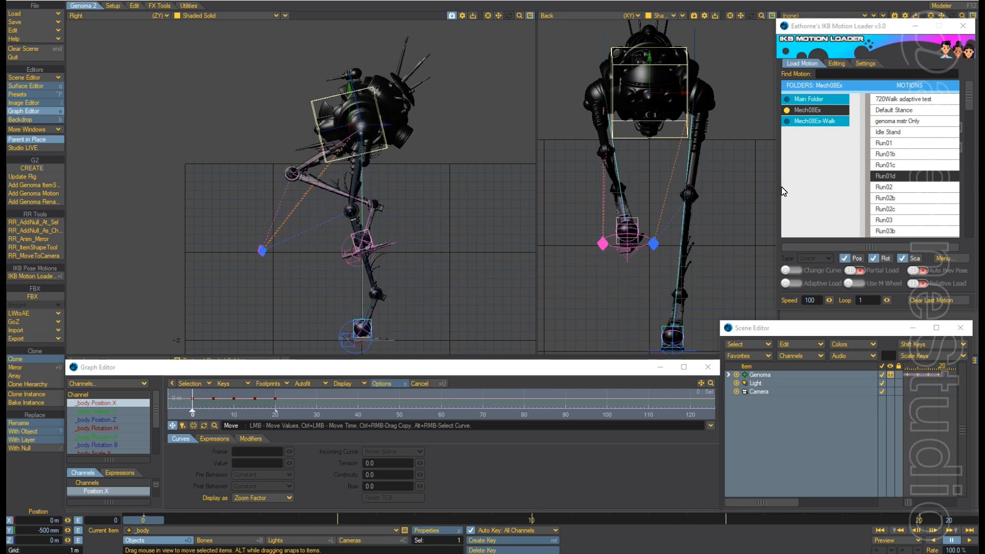
key(Delete)
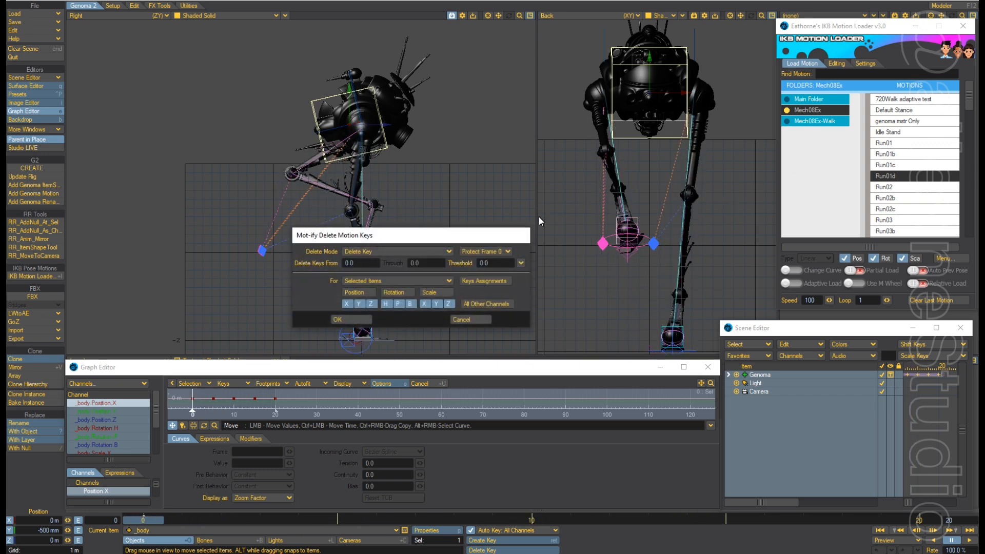
click(393, 251)
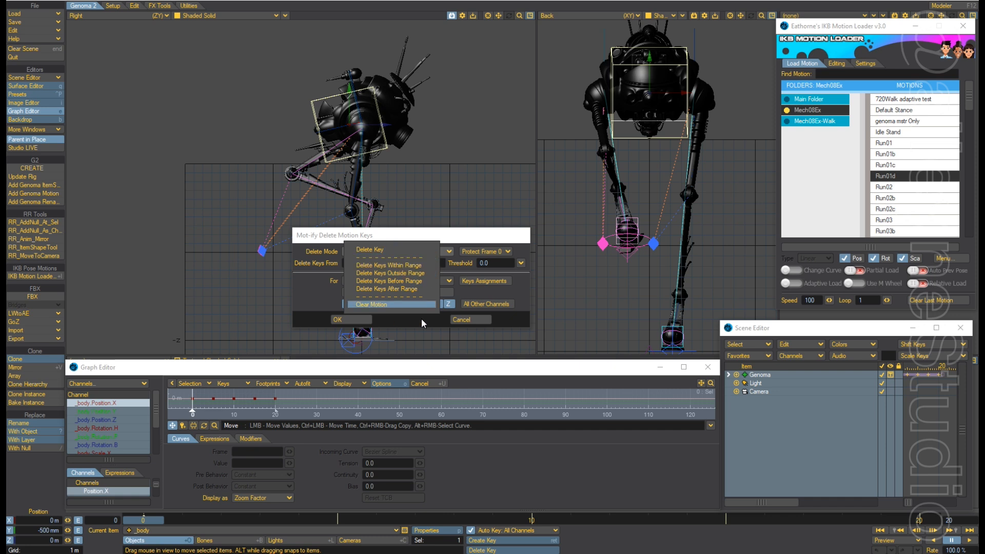
click(419, 273)
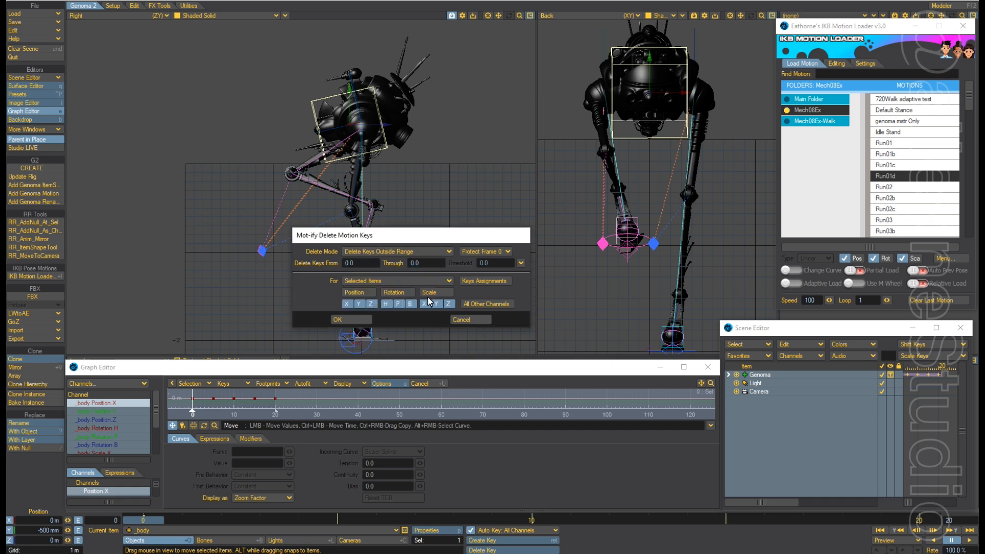
click(359, 320)
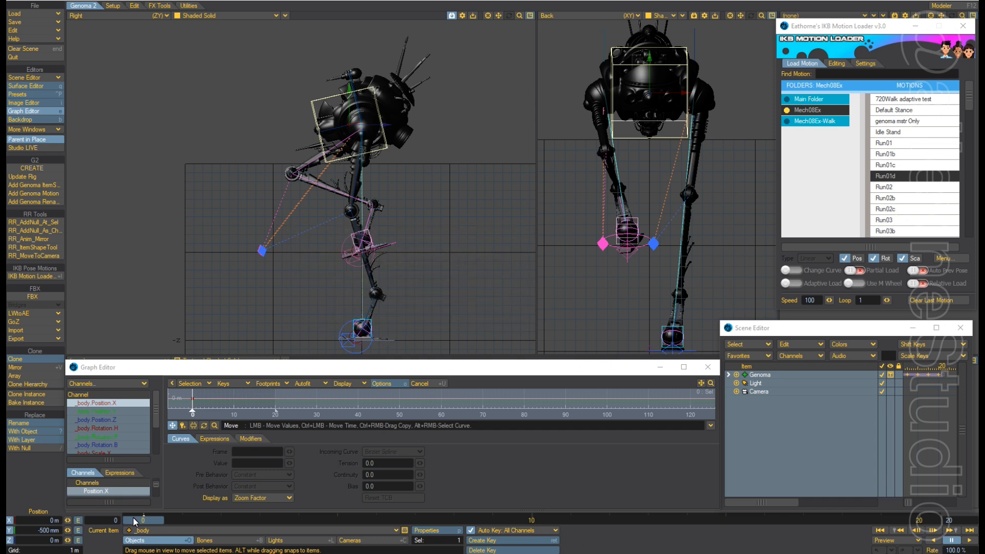
Delete the motion keys outside the range 0 through 0 for the _body control and its descendants.
mouse_move(135, 524)
mouse_down()
mouse_move(112, 521)
mouse_move(210, 521)
mouse_move(143, 520)
mouse_up()
key(Delete)
click(395, 275)
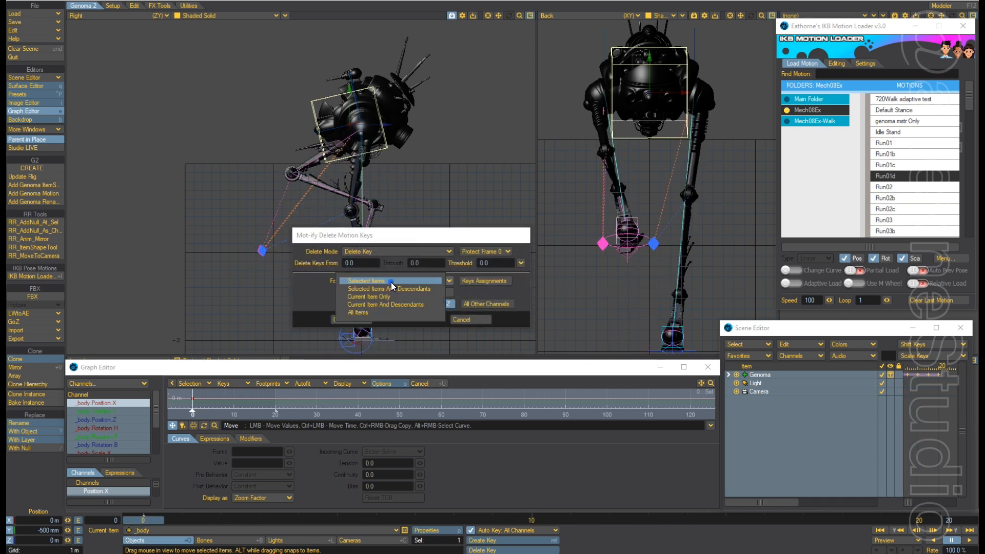
click(392, 291)
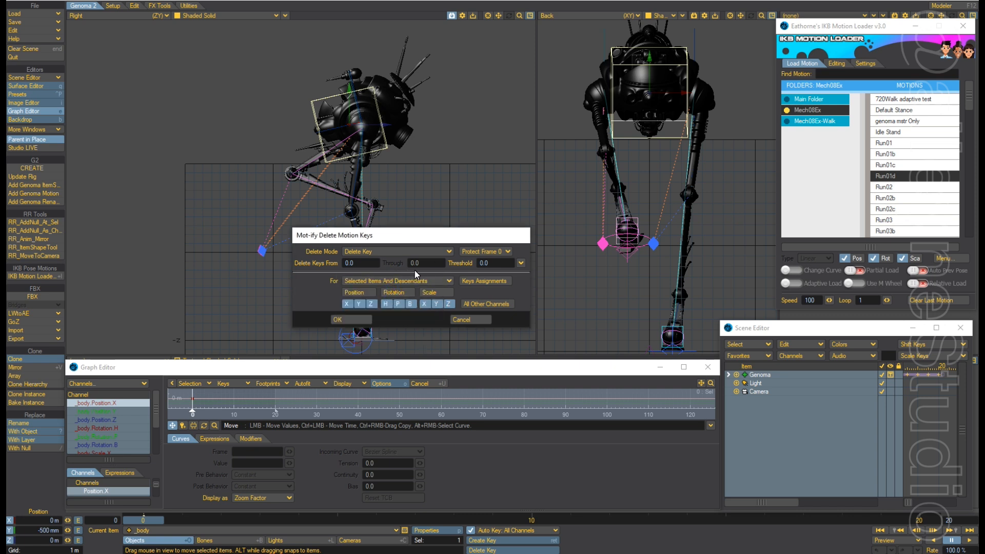
click(410, 251)
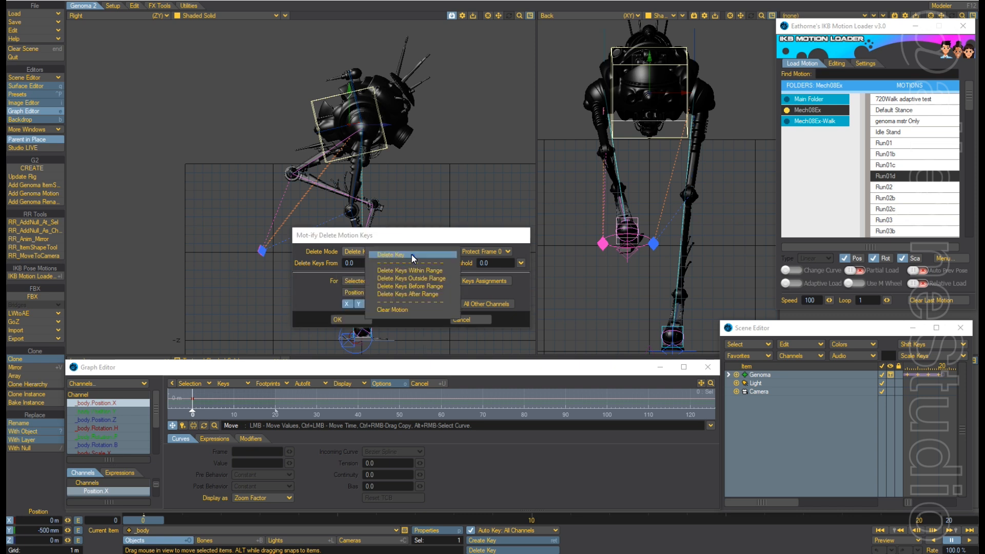
click(446, 279)
click(351, 319)
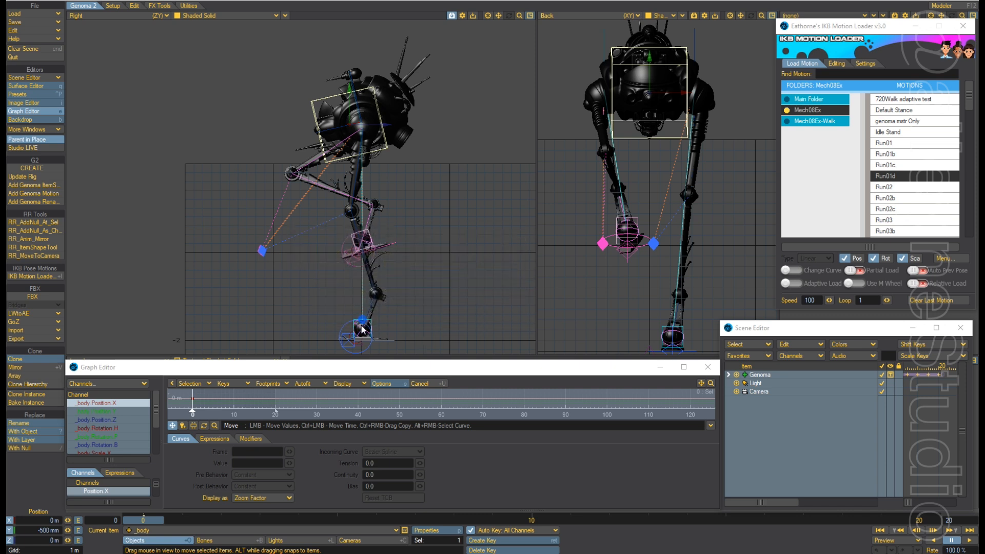
Set the scene's end frame to 300.
click(144, 520)
click(949, 520)
text(300)
key(Return)
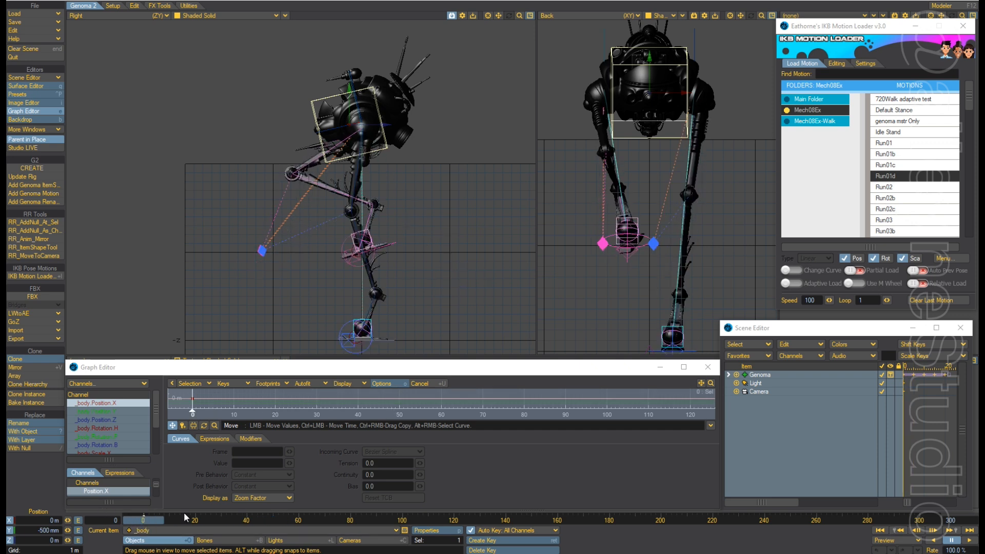
Examine the Genoma item's child hierarchy in the Perspective view and check the motion keys of the _body and _heel_R controls.
click(772, 374)
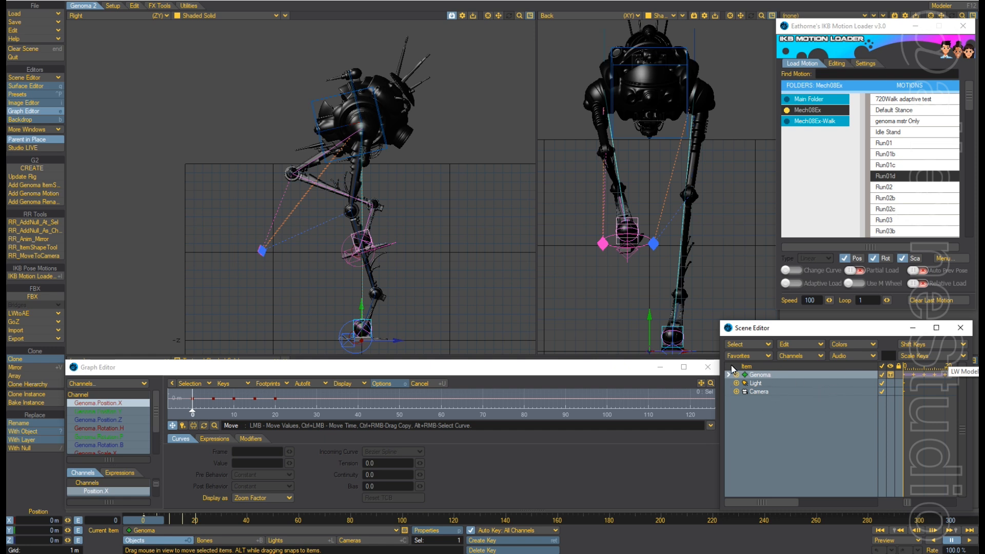
key(4)
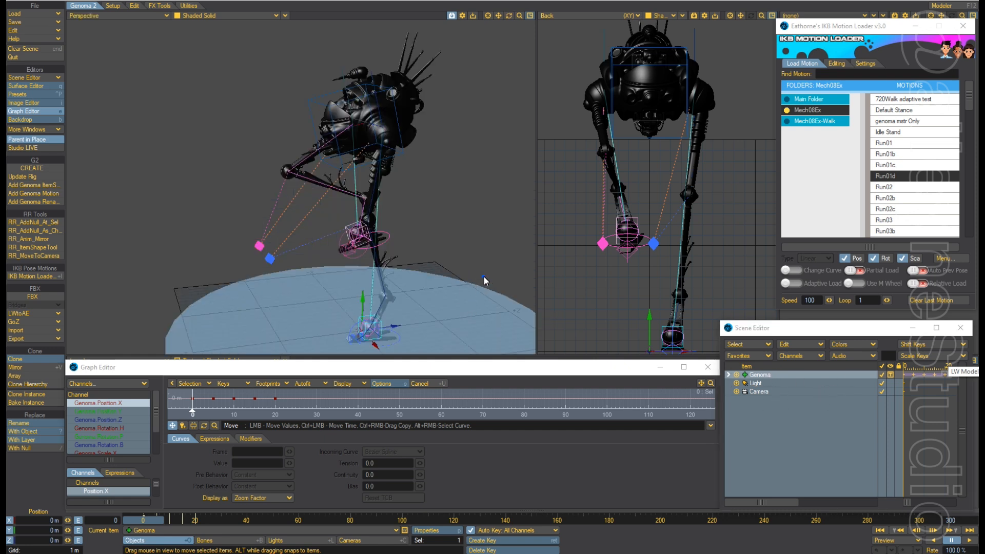
alt+drag(483, 275, 445, 282)
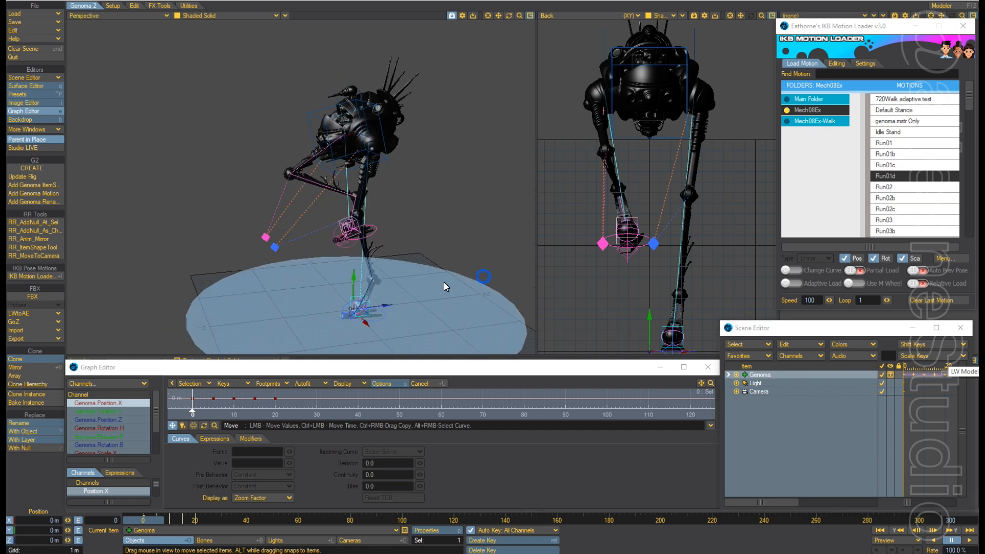
click(728, 375)
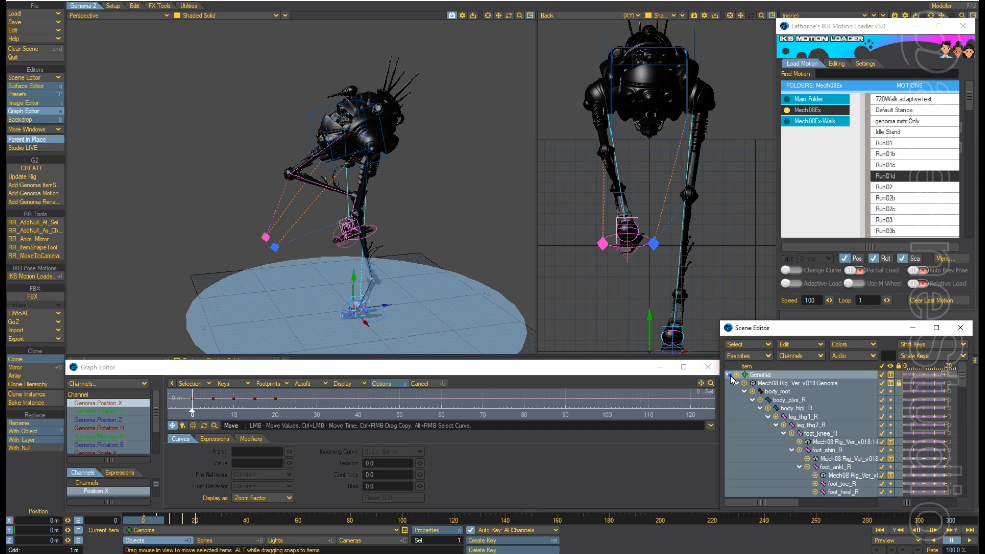
click(728, 375)
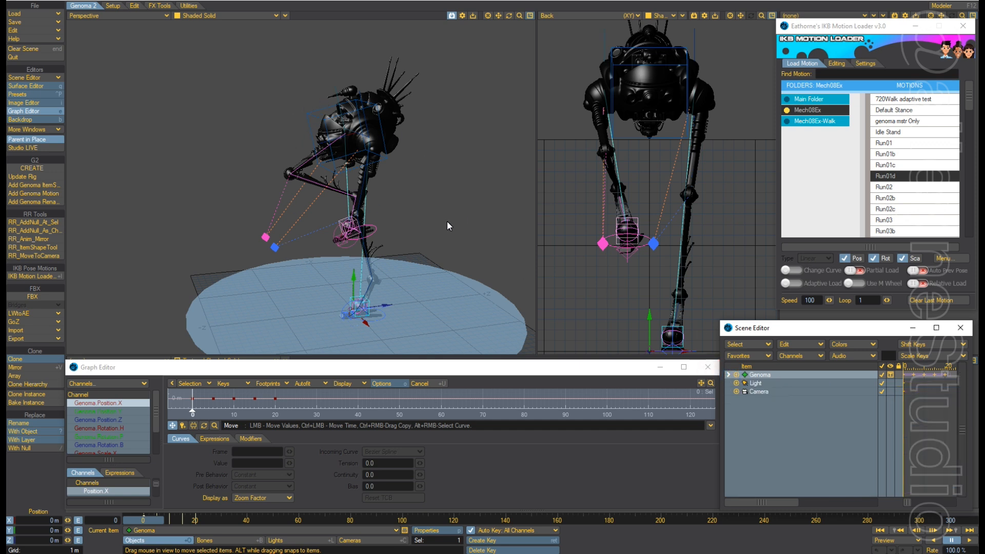
click(315, 112)
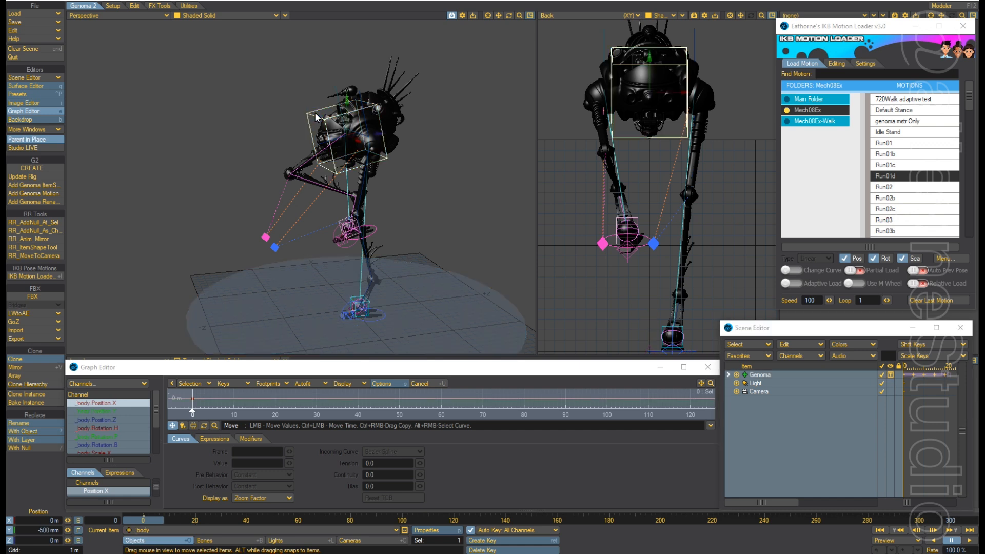
click(462, 296)
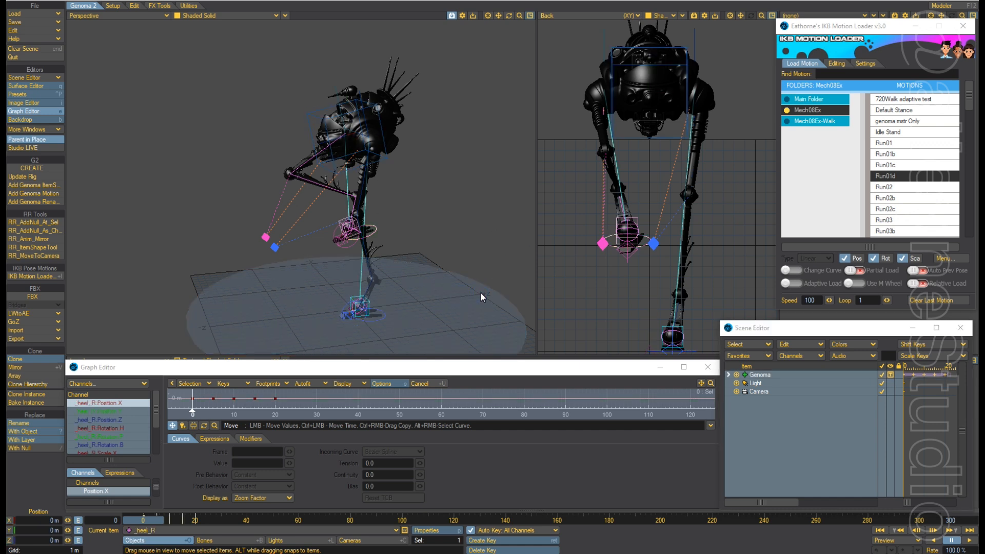
Delete the motion keys outside the range 0 through 0 for the Genoma item and its descendants.
click(763, 375)
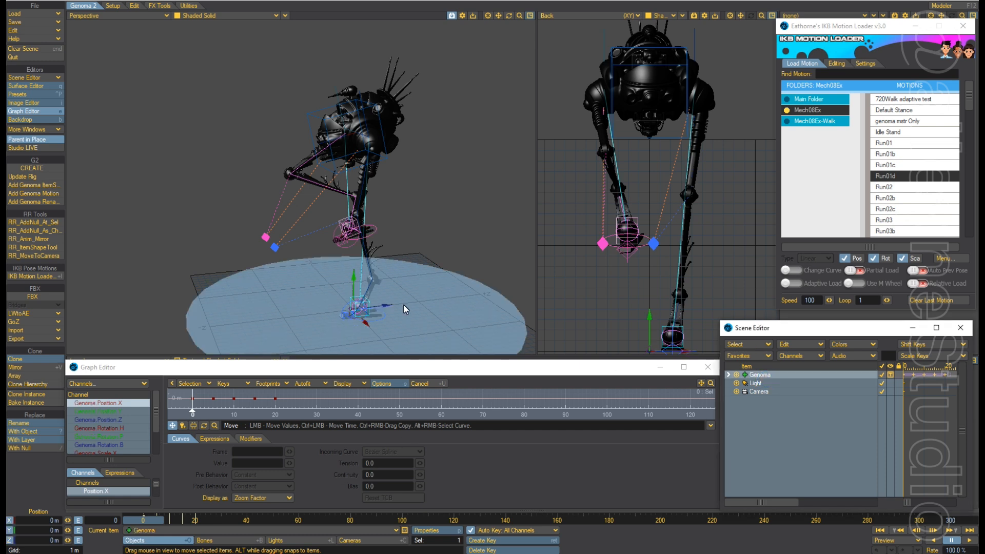
key(Delete)
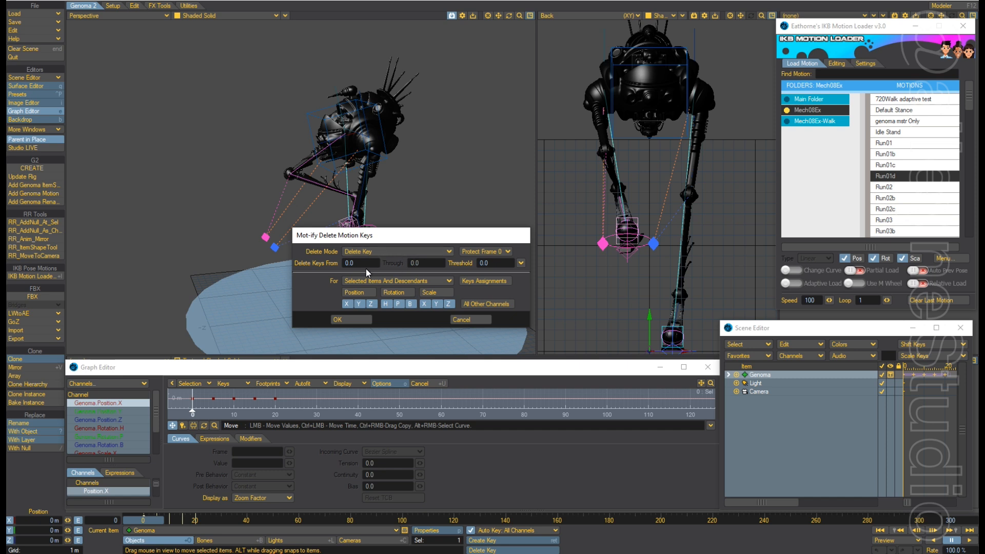
click(411, 251)
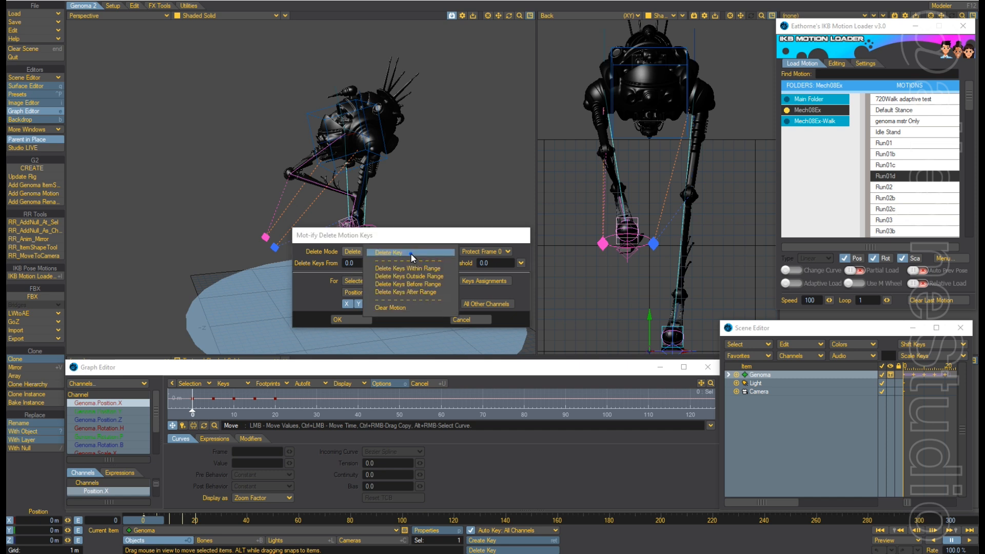
click(447, 276)
click(372, 315)
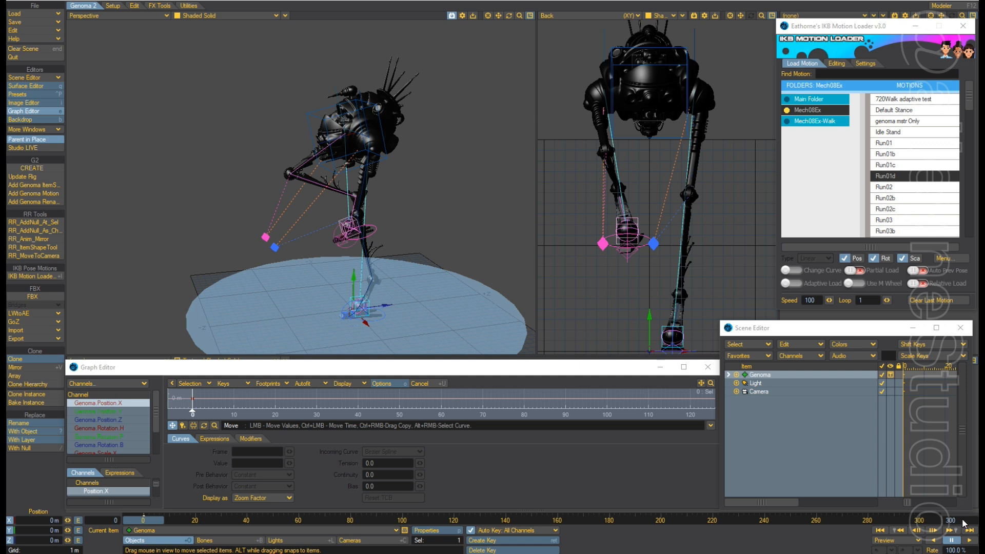
Set the scene's end frame to 20.
drag(962, 519, 909, 531)
text(20)
key(Return)
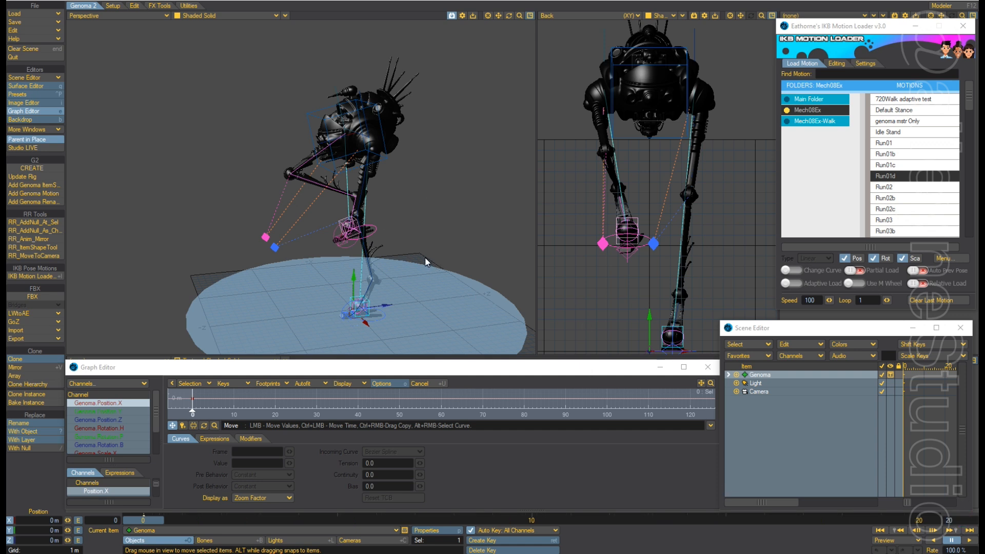
Switch the perspective viewport to the Right view and load the Run02c motion onto the Genoma item at frame 0.
key(1)
key(3)
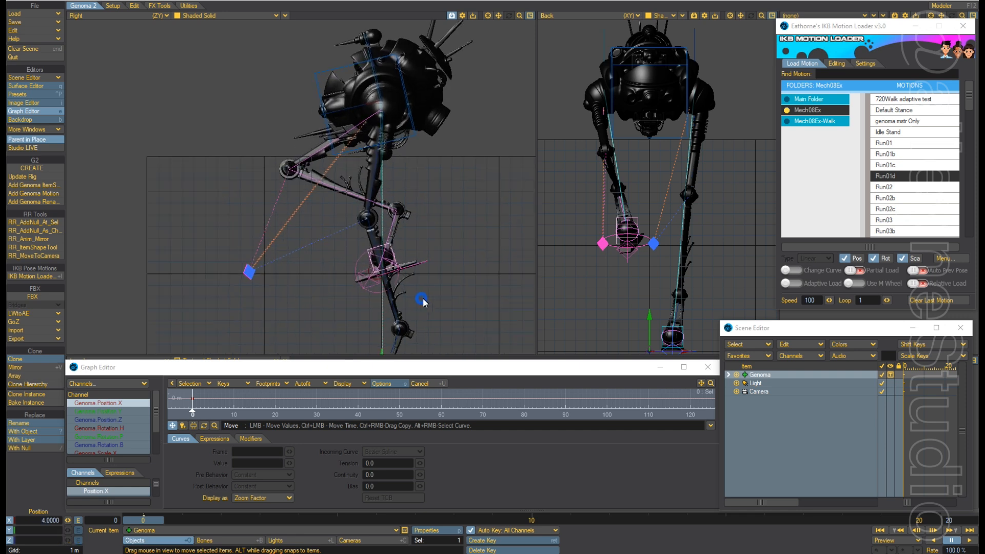
alt+drag(442, 299, 450, 270)
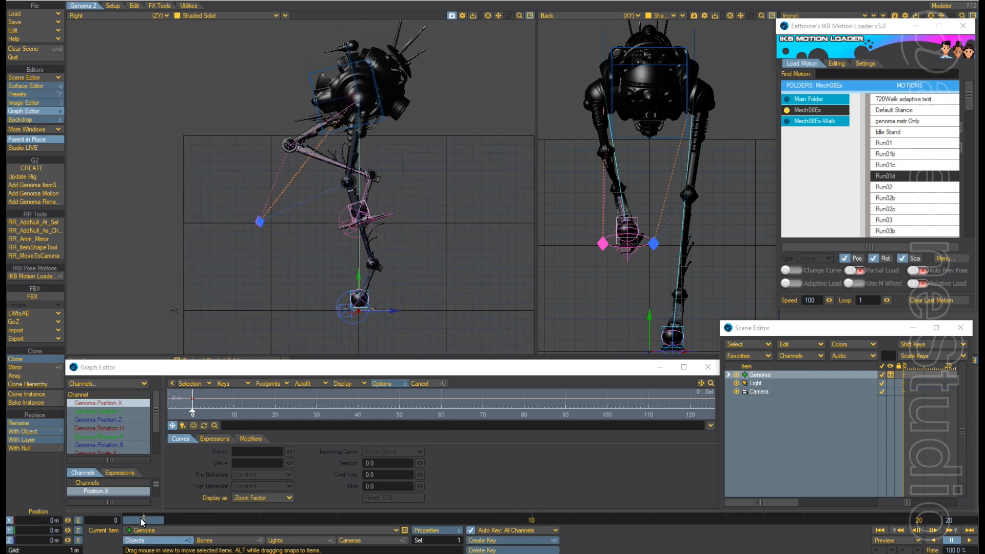
mouse_move(140, 517)
mouse_down()
mouse_move(260, 519)
mouse_move(140, 519)
mouse_up()
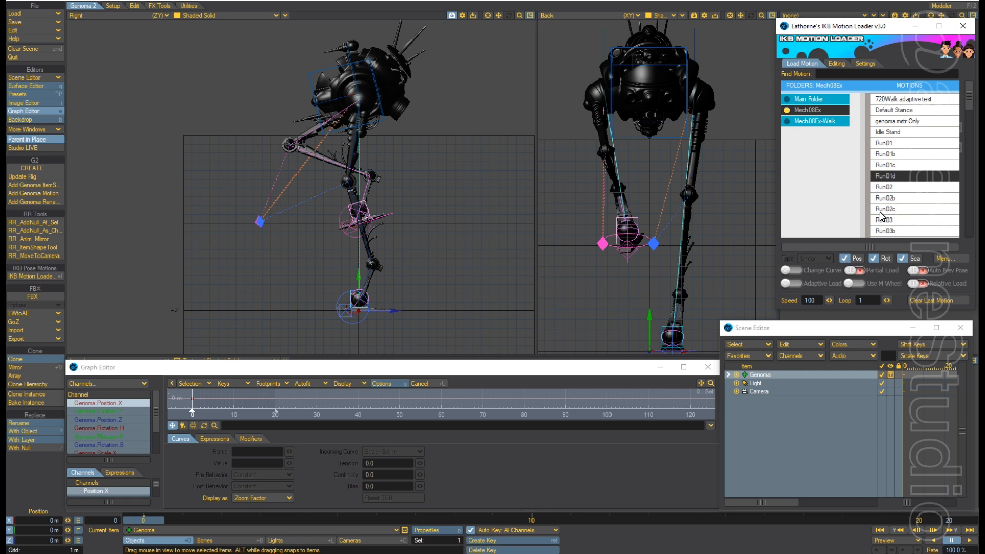
click(881, 210)
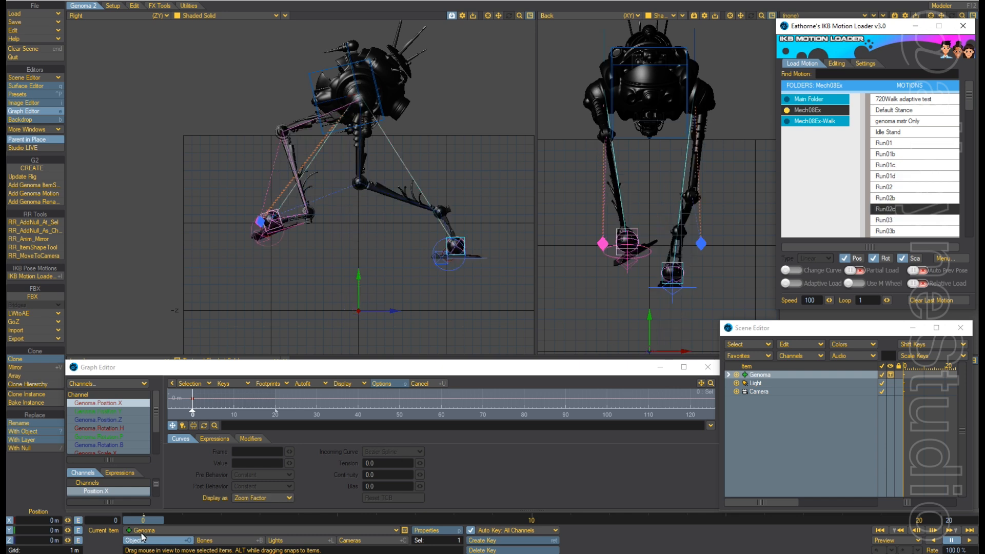
Step back and forth between the first frames to check the loaded Run02c pose.
key(Right)
key(Left)
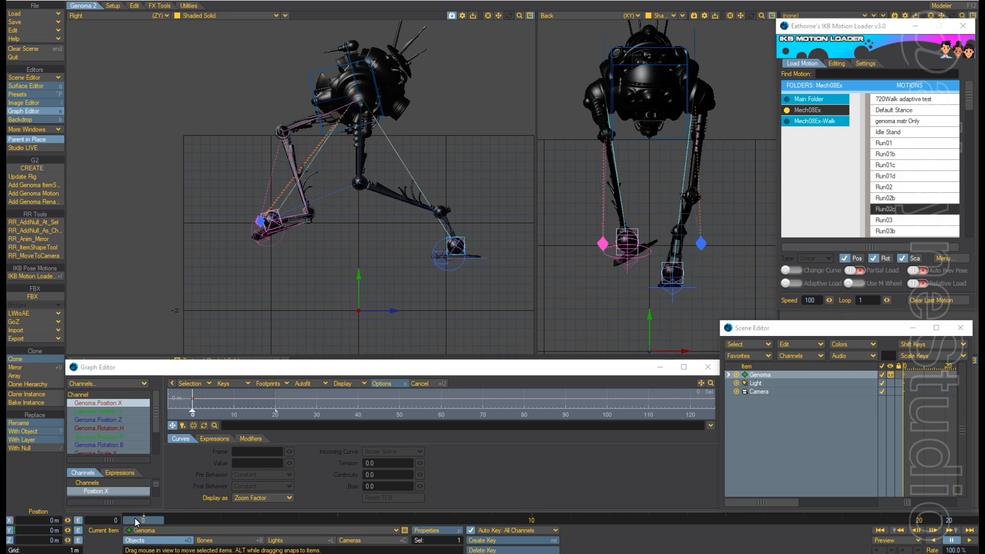
key(Right)
key(Left)
key(Right)
key(Left)
Raise the _body control and set its Y position to 1 m at frame 0.
scroll(446, 135, up, 2)
scroll(450, 137, down, 4)
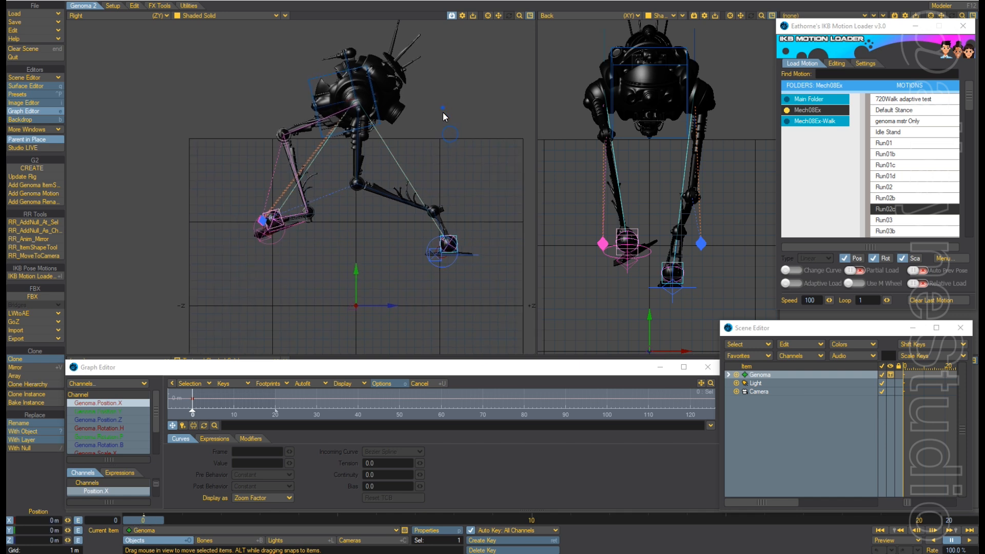
mouse_move(442, 112)
alt+mouse_down()
mouse_move(445, 151)
mouse_move(442, 104)
alt+mouse_up()
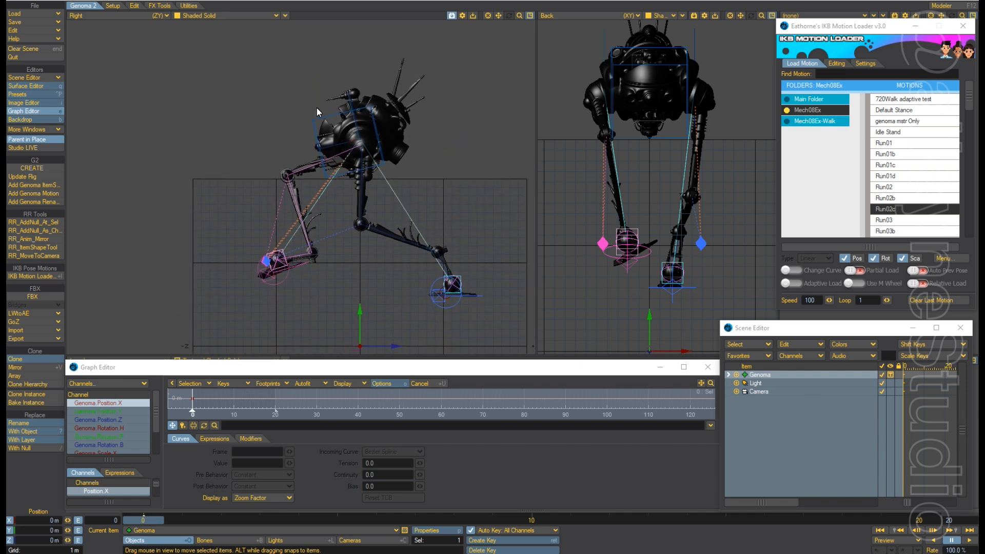
click(331, 119)
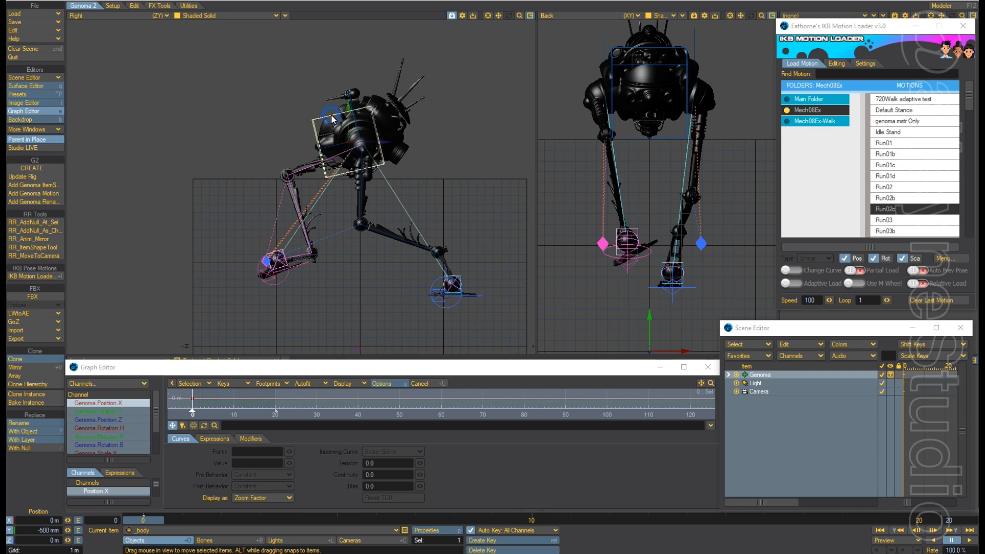
drag(358, 98, 351, 113)
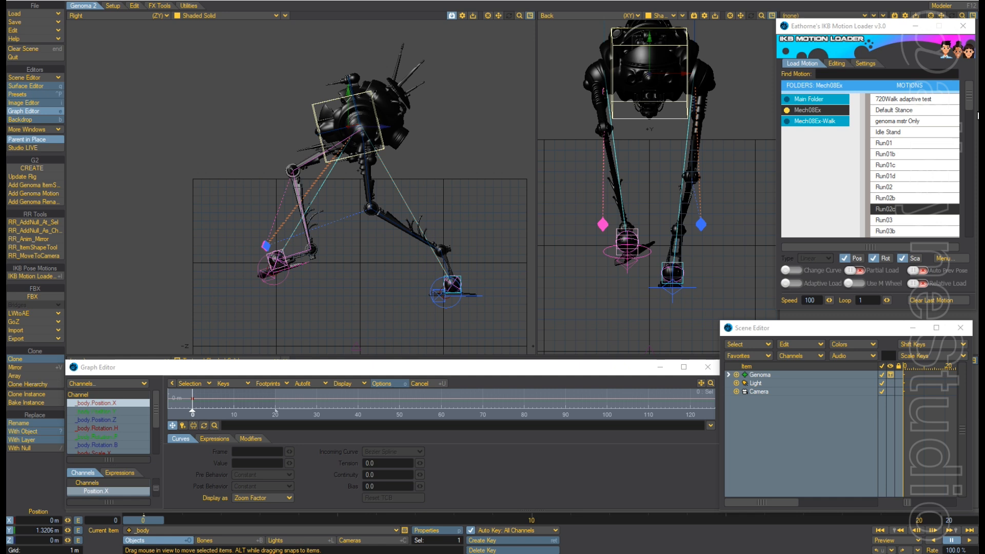
click(34, 531)
text(1)
key(Tab)
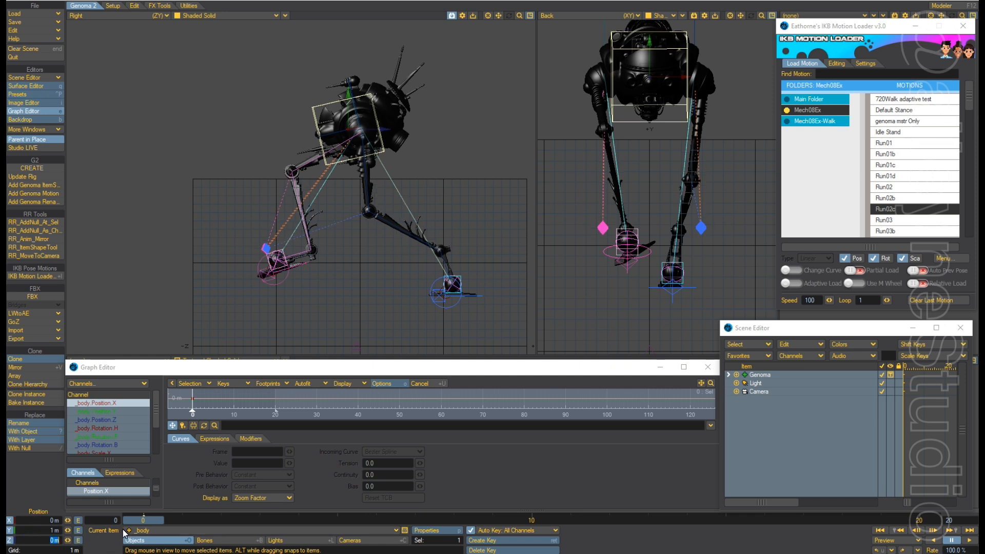
key(Return)
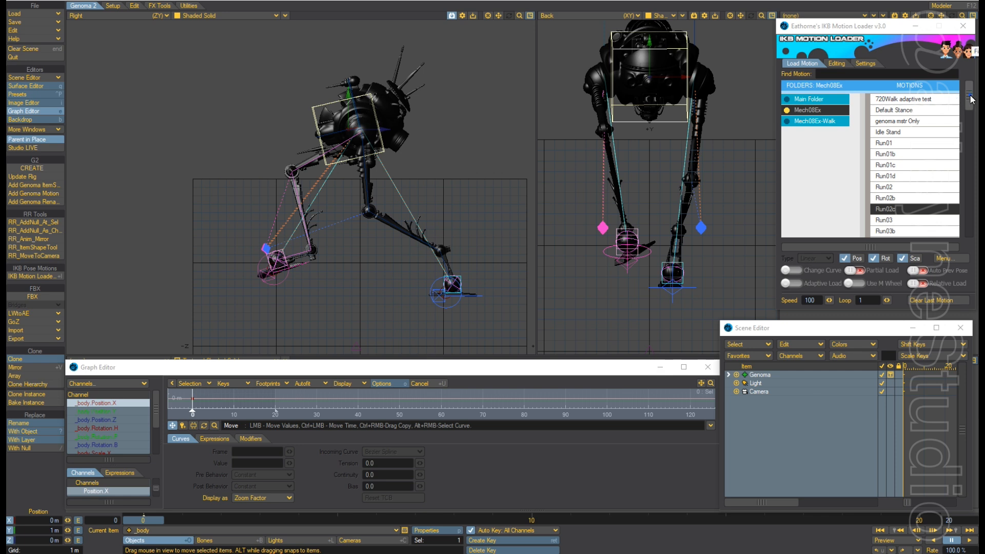
Save the motion of the Genoma item and its children from frame 0 to 0 as a Run motion file.
scroll(971, 106, down, 3)
scroll(970, 107, down, 1)
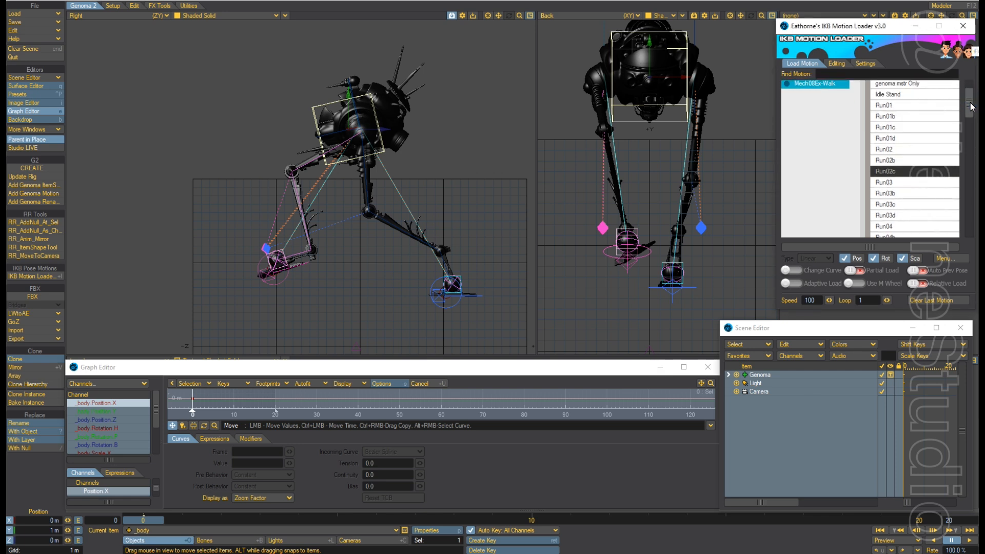
scroll(971, 106, up, 4)
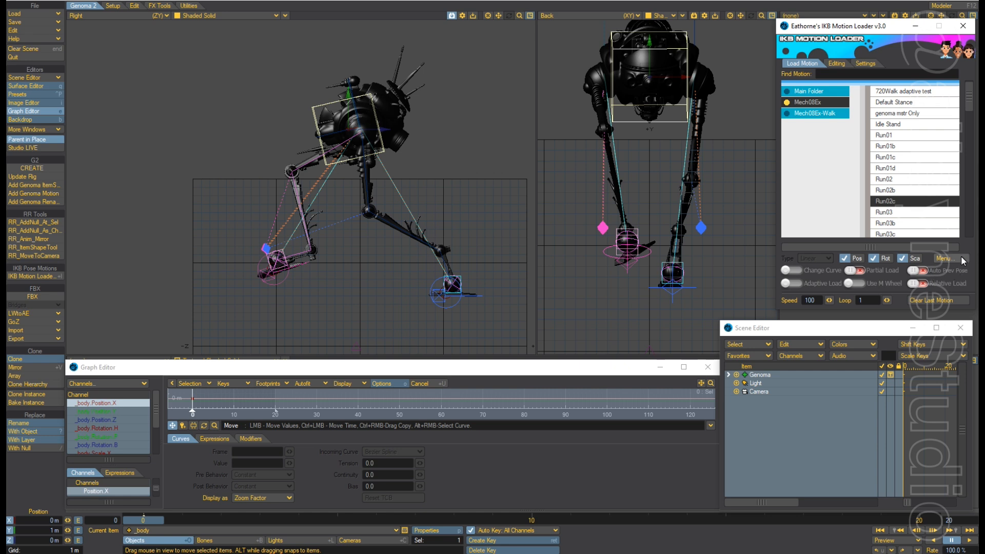
click(763, 374)
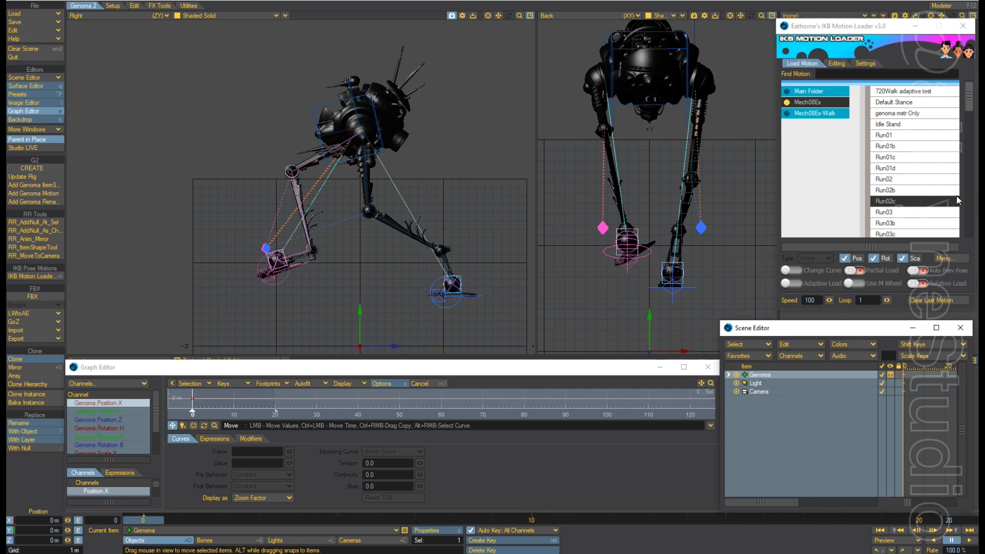
click(944, 260)
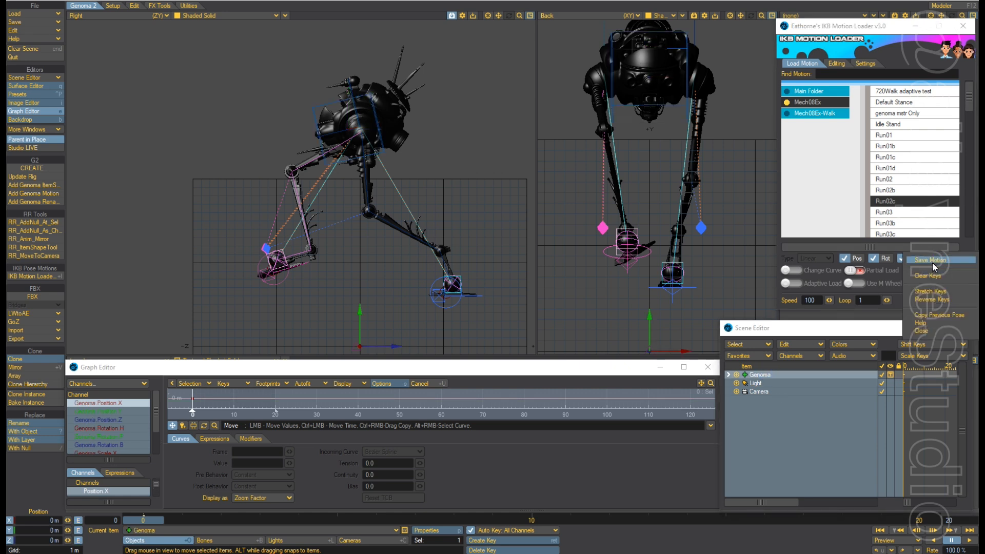
click(931, 261)
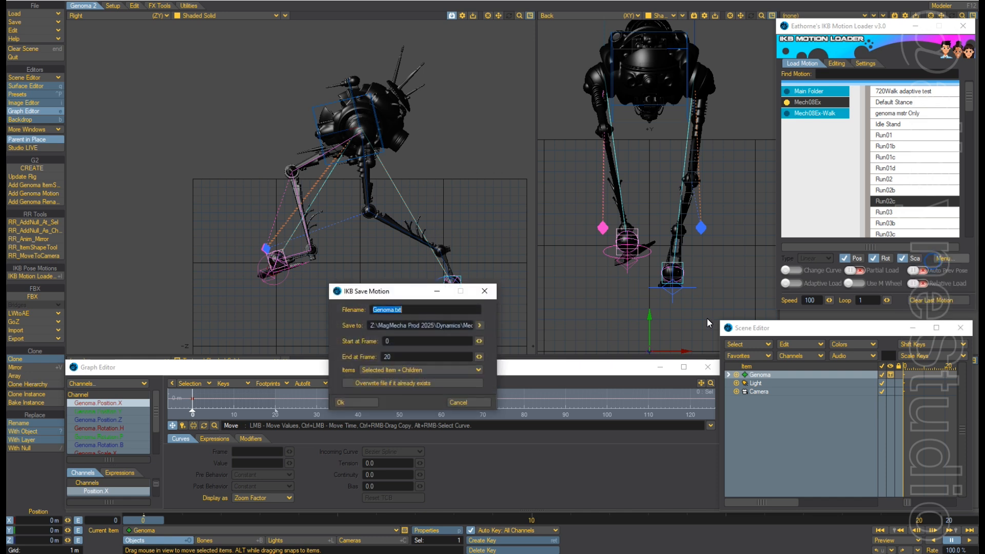
double_click(408, 357)
text(0)
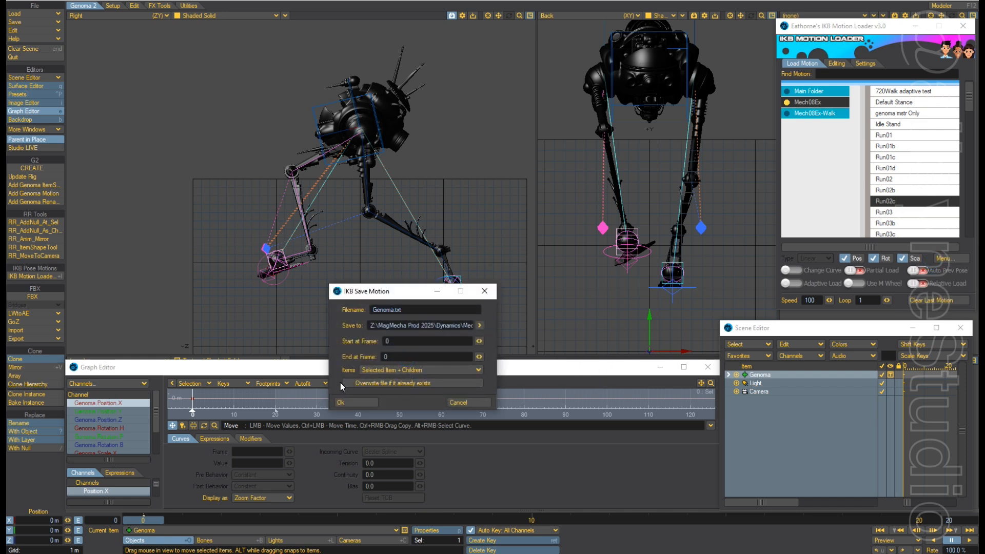
double_click(413, 309)
text(Run0)
click(365, 405)
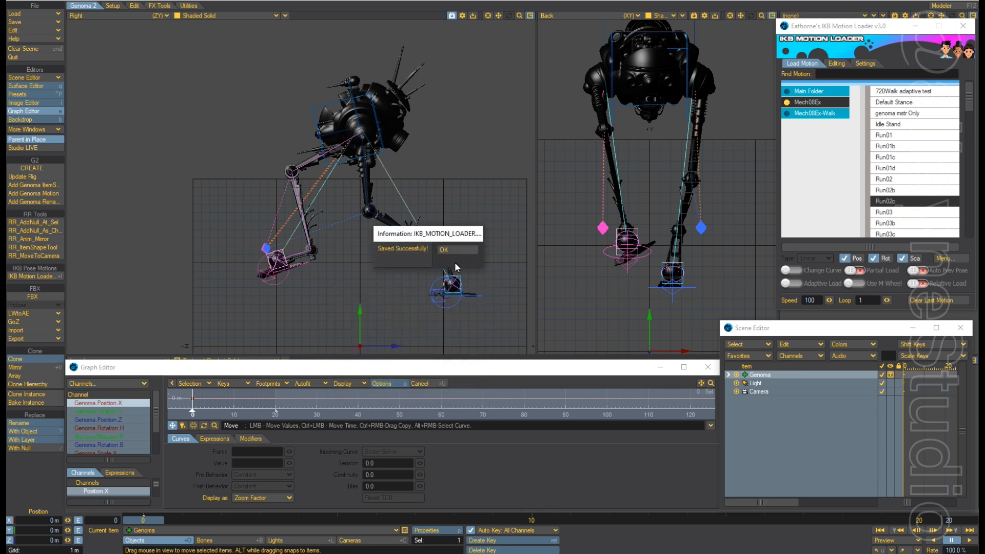
click(457, 247)
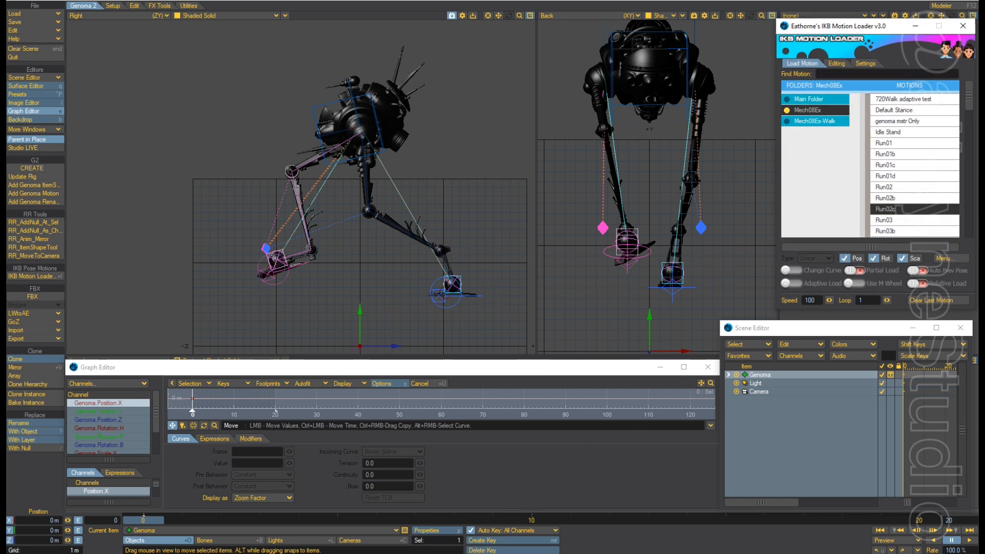
Load the Run04c motion onto the Genoma item at frame 0.
click(316, 113)
click(315, 113)
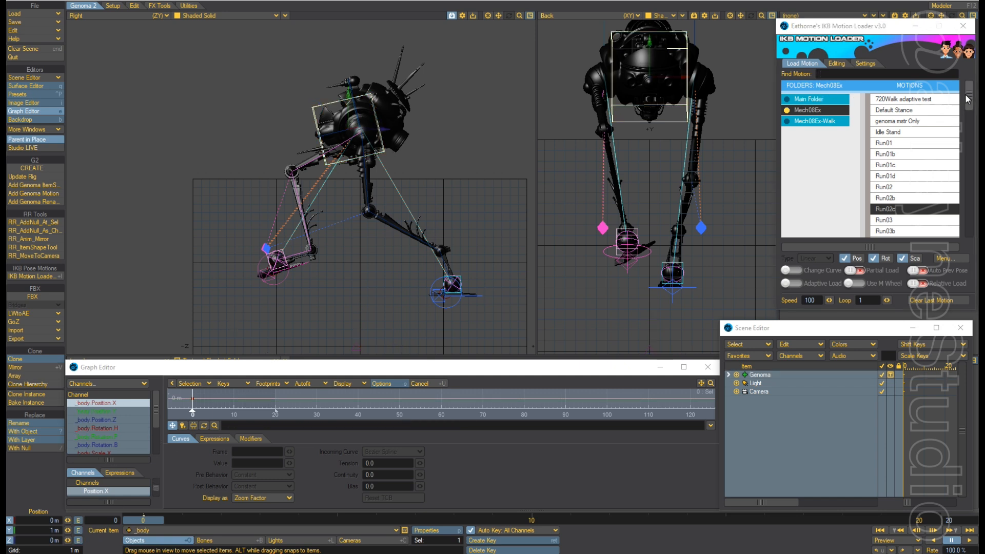
drag(969, 96, 969, 114)
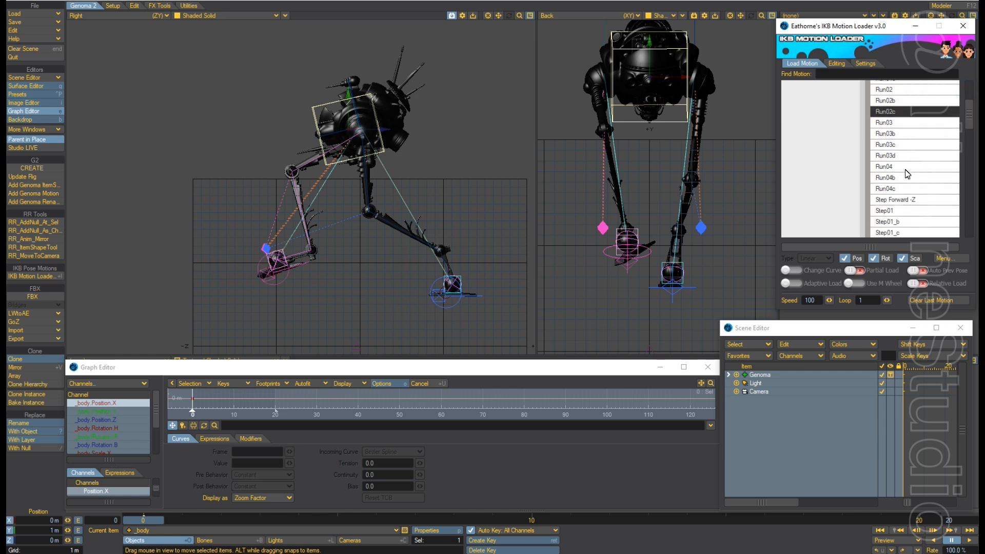
click(761, 374)
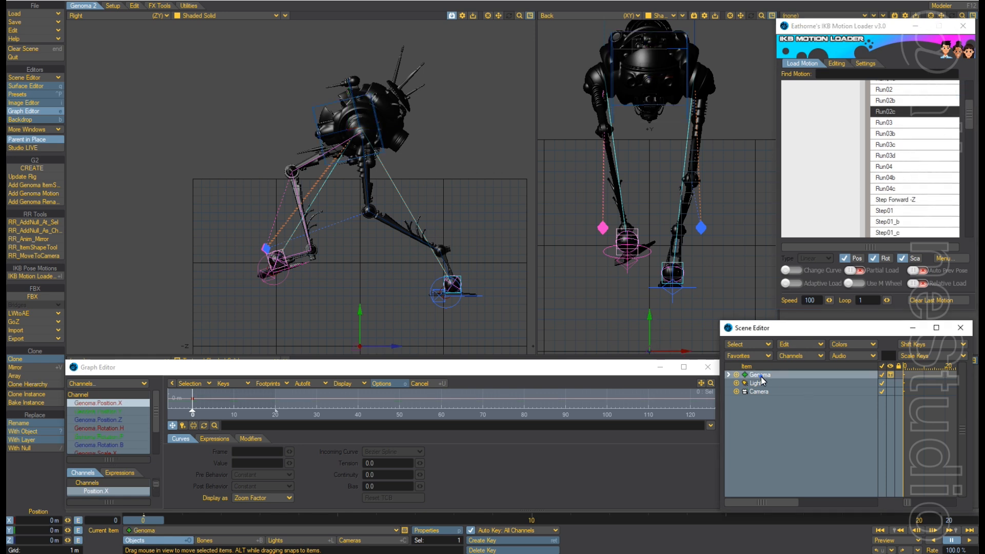
click(897, 189)
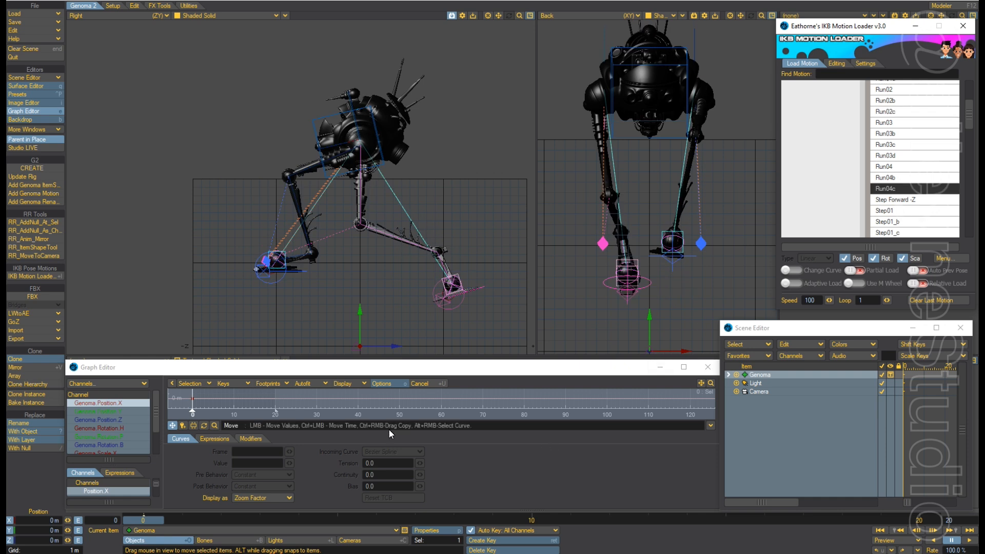
Raise the _body control of the loaded Run04c pose by setting its Y position to 1 m.
click(334, 121)
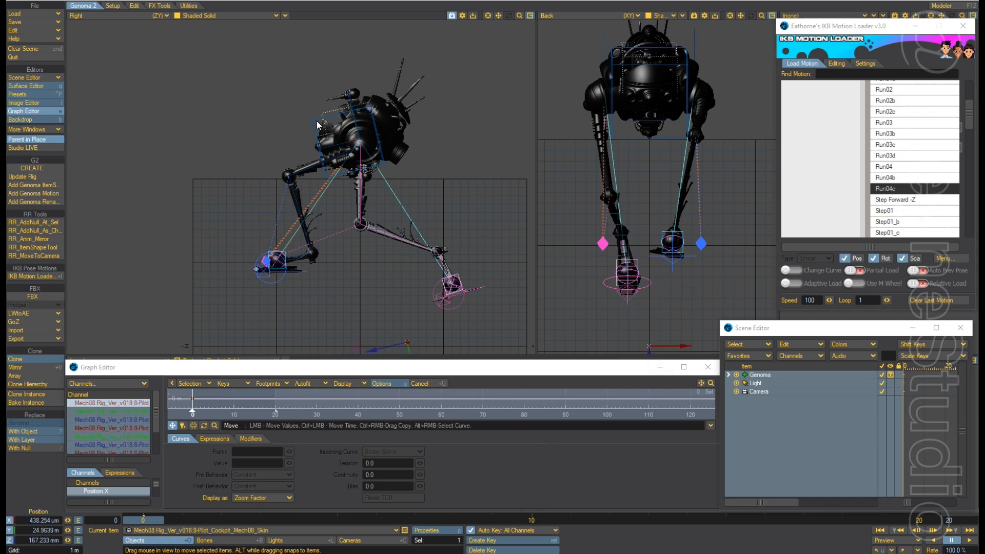
click(318, 124)
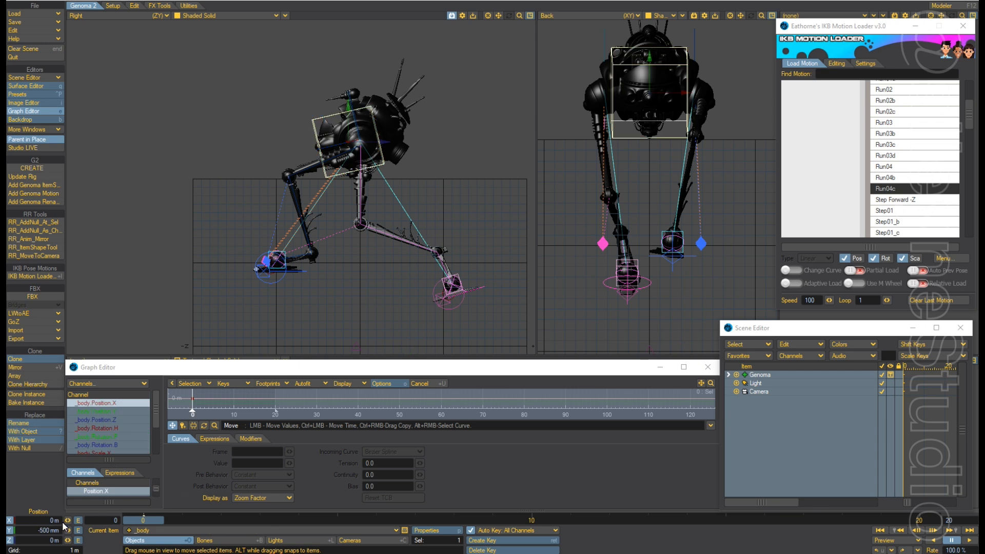
click(33, 532)
text(1)
key(Return)
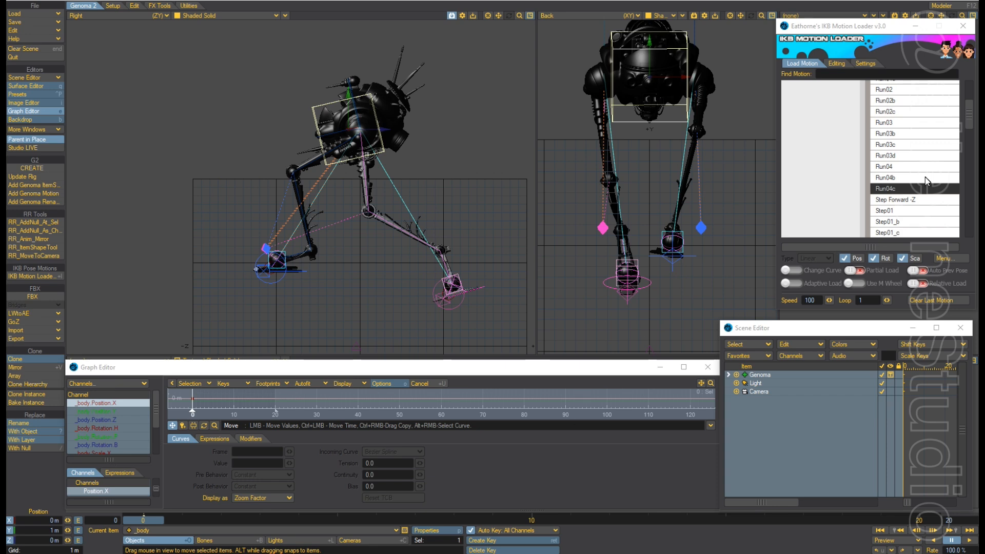
click(953, 258)
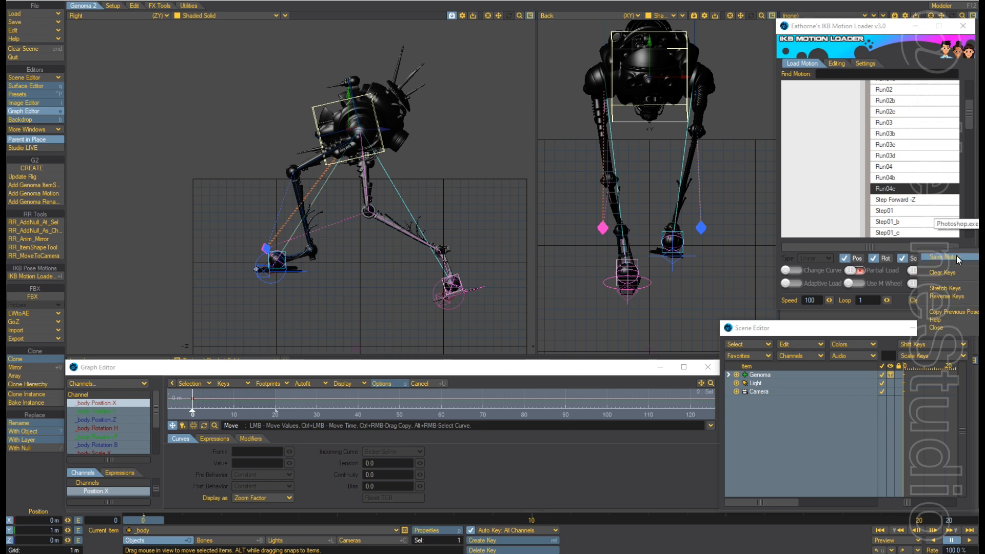
click(946, 279)
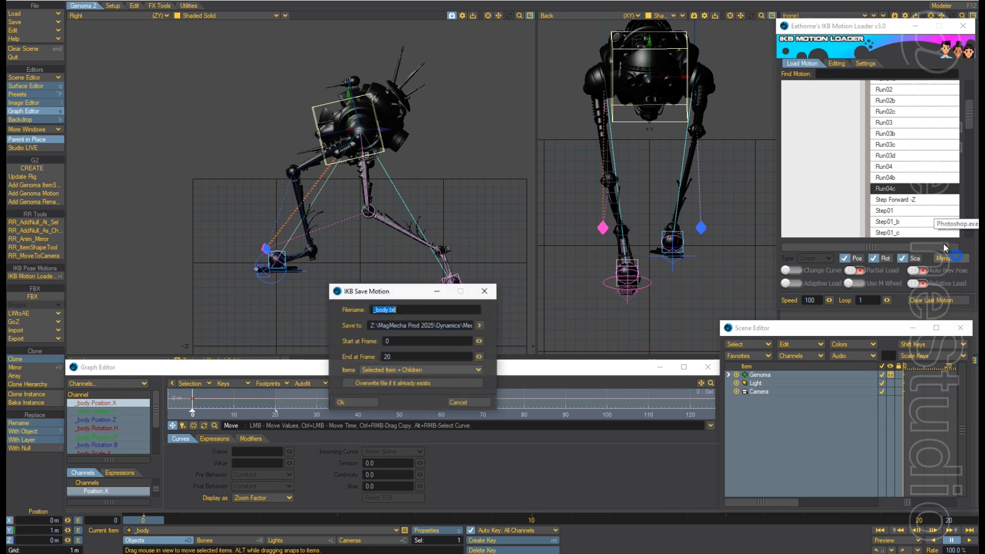
click(467, 404)
Save the motion of the Genoma item and its children from frame 0 to 0 as Run04d.
click(784, 377)
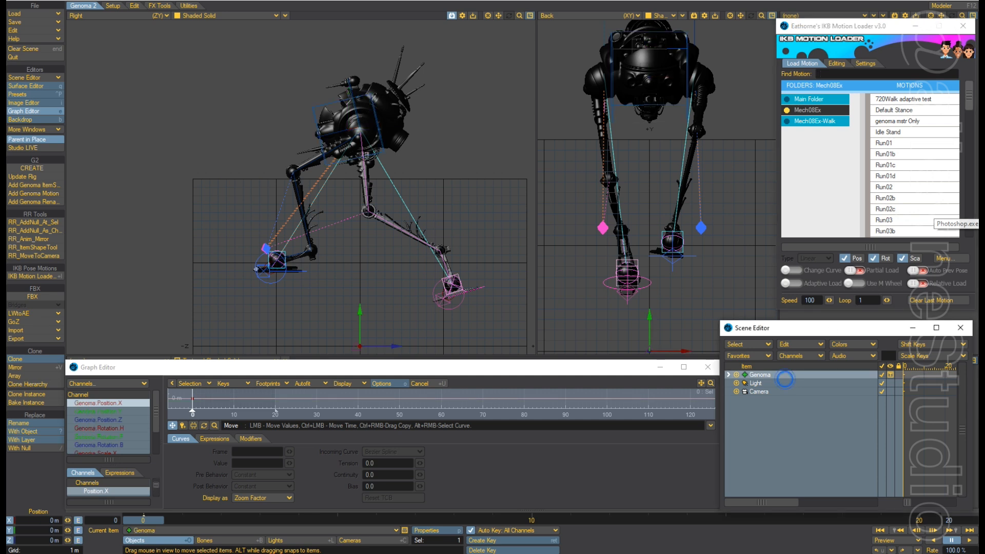
scroll(968, 100, down, 3)
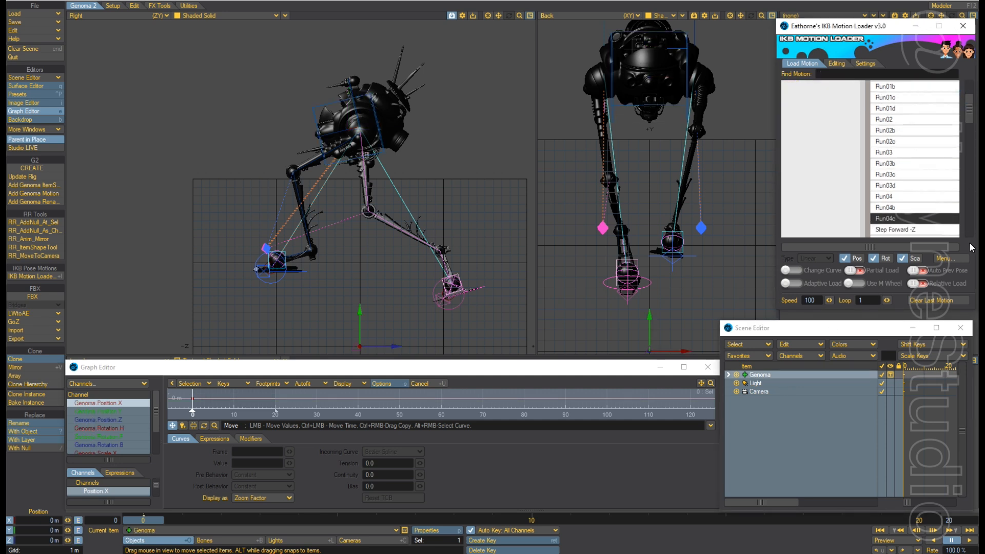
click(952, 258)
click(944, 257)
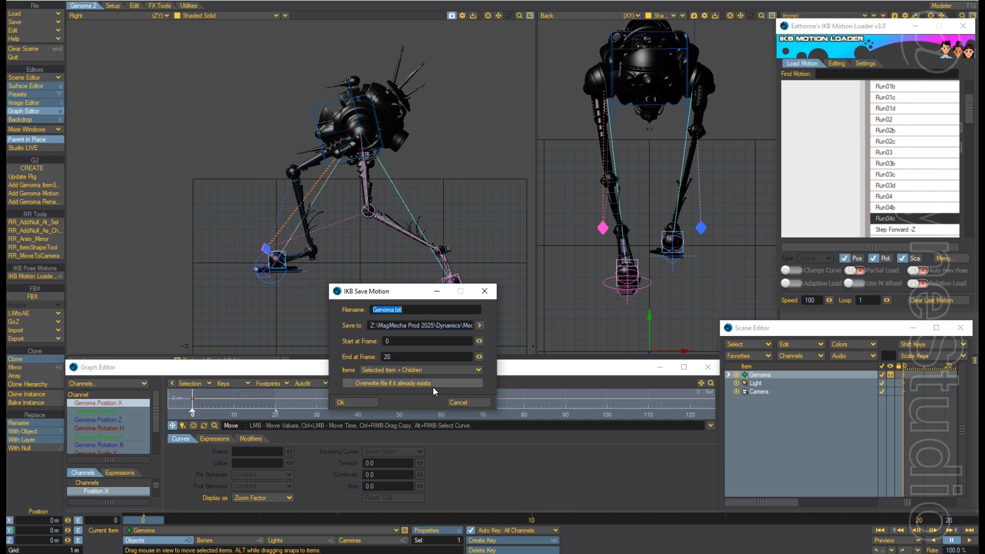
text(Run04d)
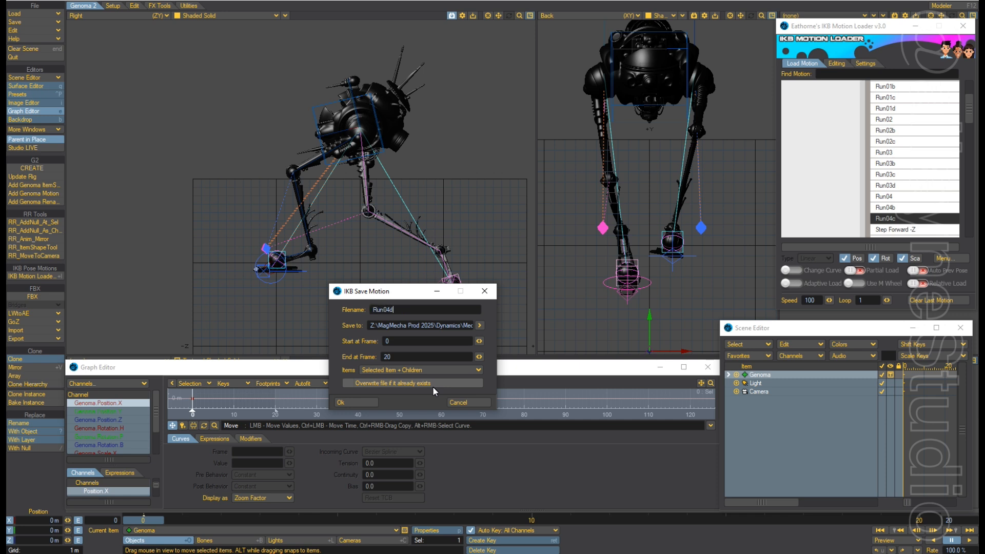
click(406, 356)
text(0)
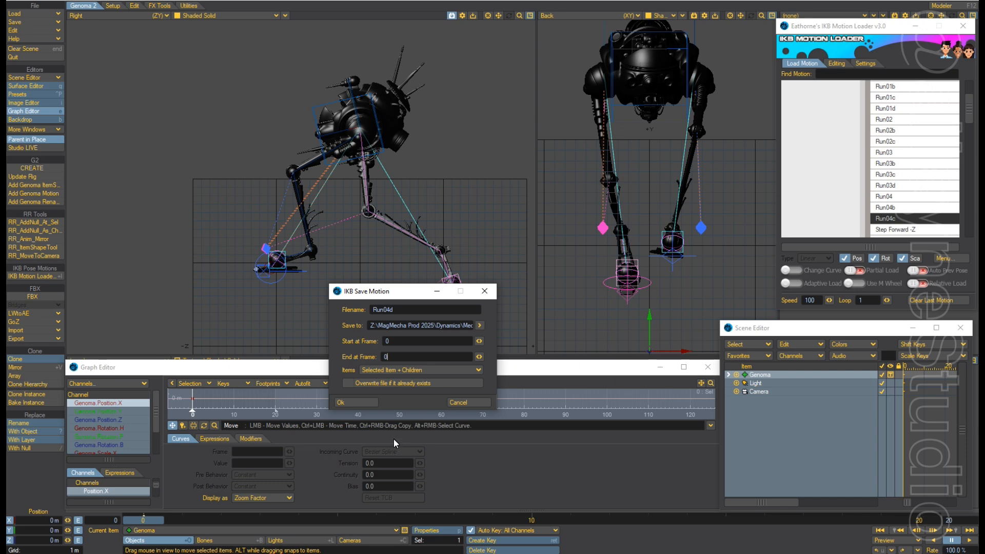
click(362, 402)
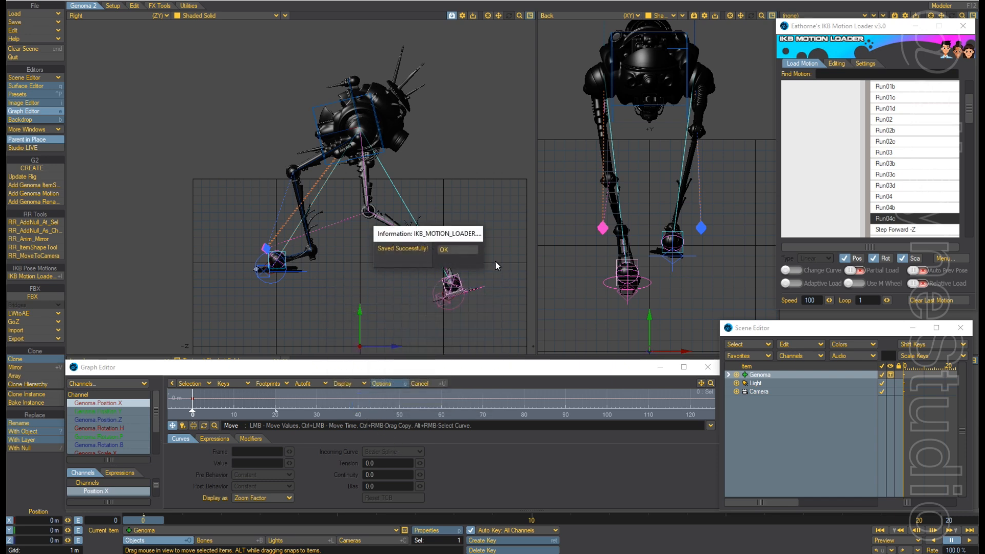
click(455, 248)
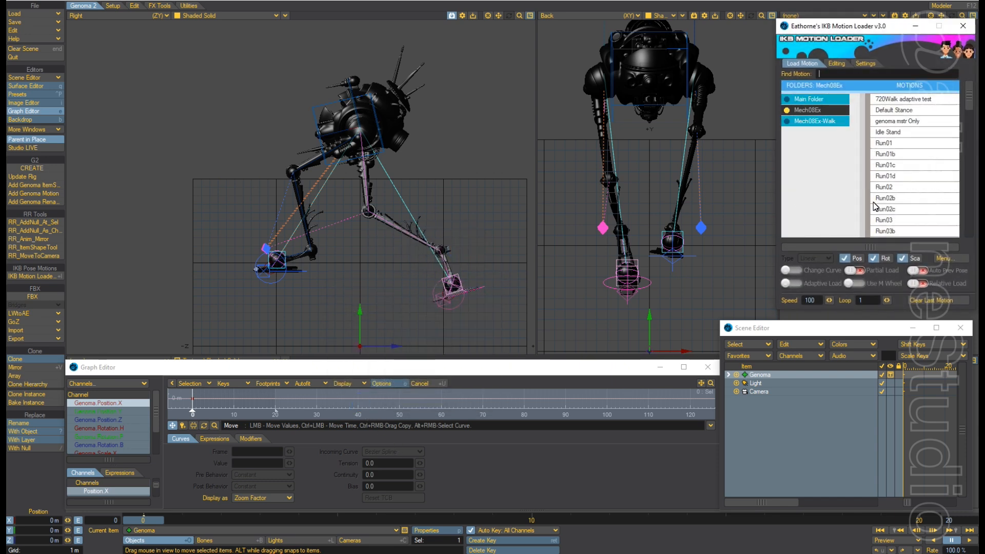
Step back and forth through the first frames and inspect the _body control in the raised pose.
drag(969, 98, 977, 131)
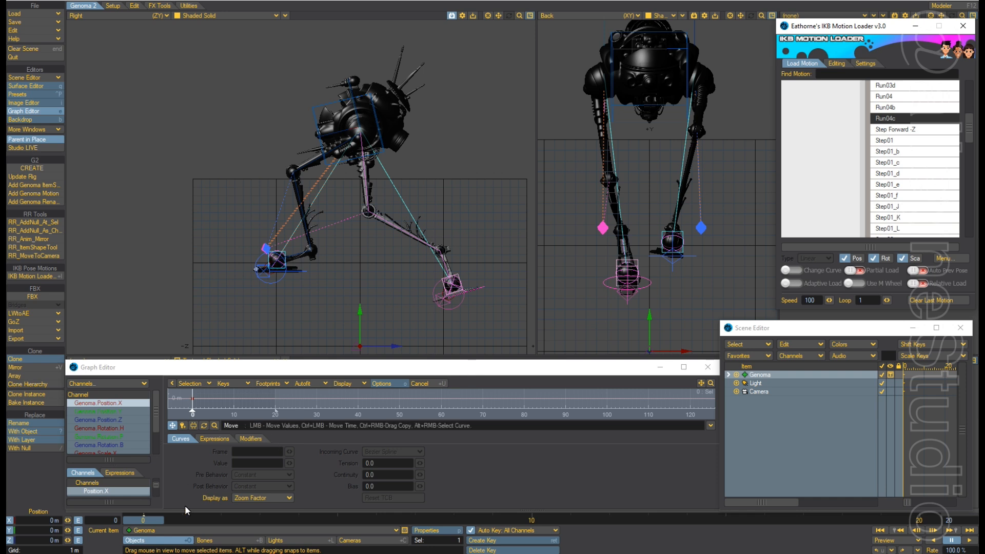
drag(150, 521, 148, 520)
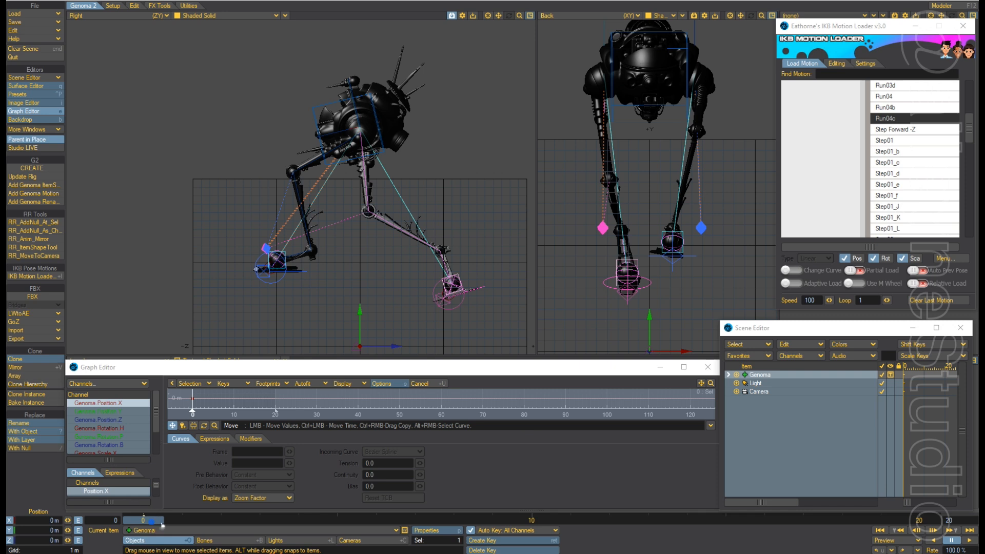
key(Right)
key(Right)
key(Right)
key(Left)
key(Left)
key(Left)
mouse_move(153, 522)
mouse_down()
mouse_move(201, 517)
mouse_move(141, 526)
mouse_move(152, 522)
mouse_up()
click(331, 106)
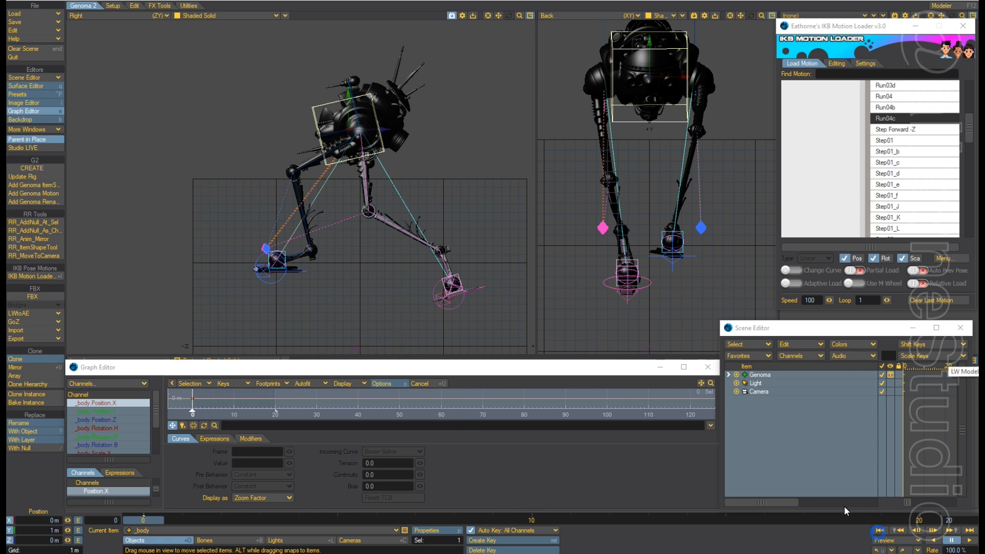
Select the Genoma item and load the Run01d motion onto it at frame 0.
click(766, 375)
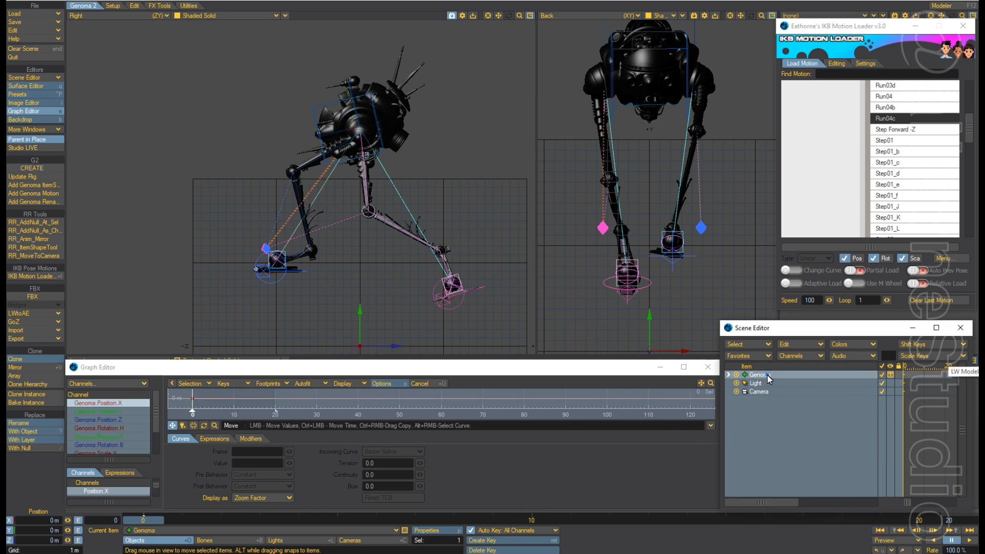
scroll(970, 132, up, 5)
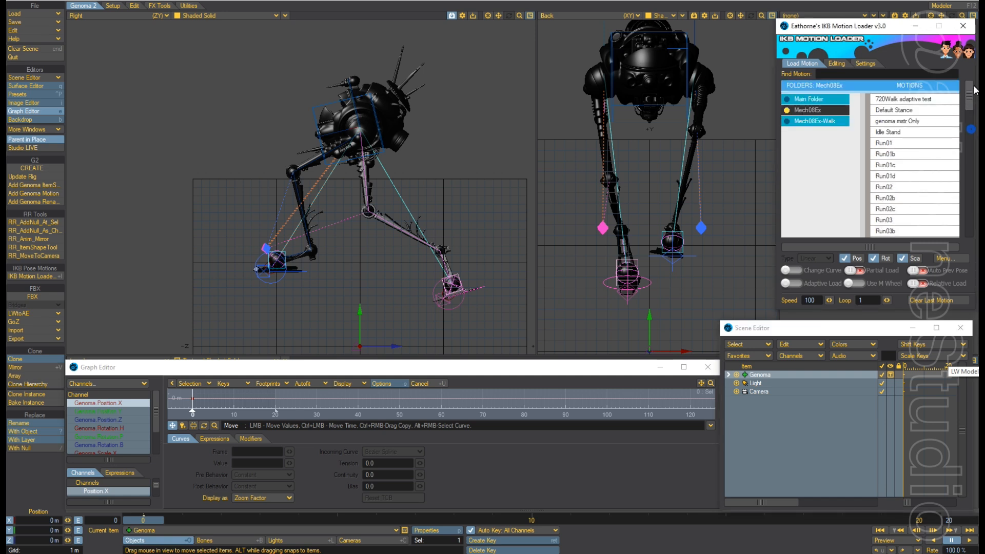
click(890, 176)
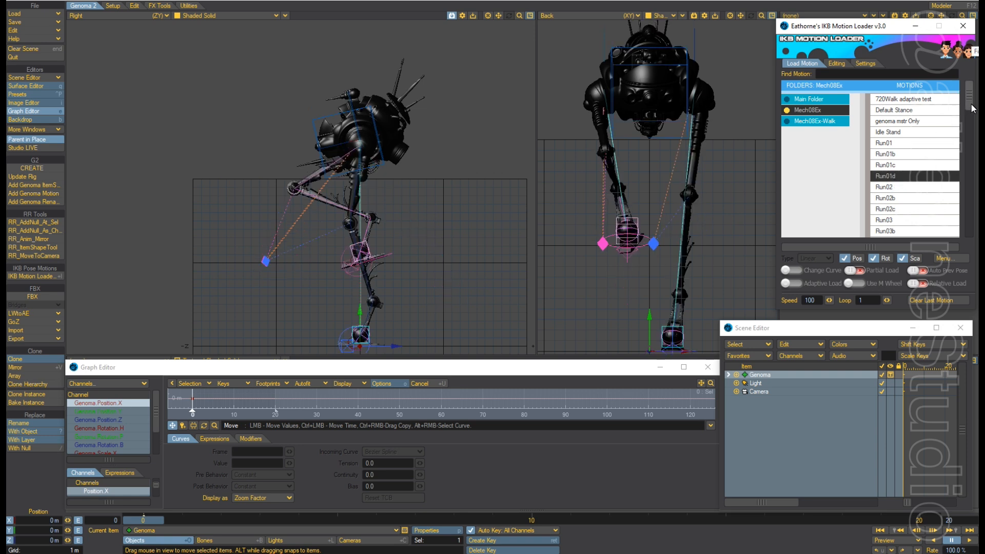
Load the Run02c motion onto Genoma at frame 5 and the Run03d motion at frame 10.
scroll(970, 108, down, 5)
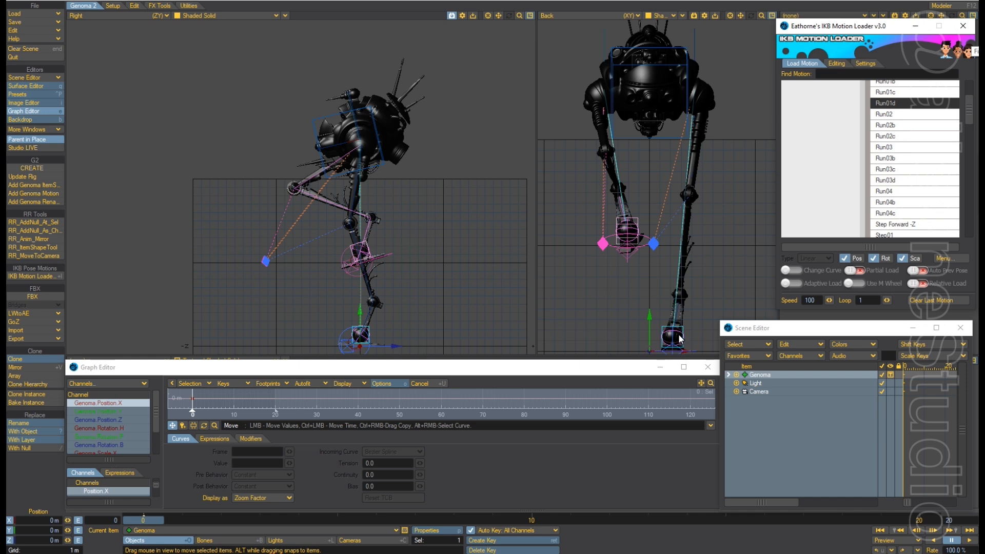
click(151, 521)
drag(152, 520, 171, 522)
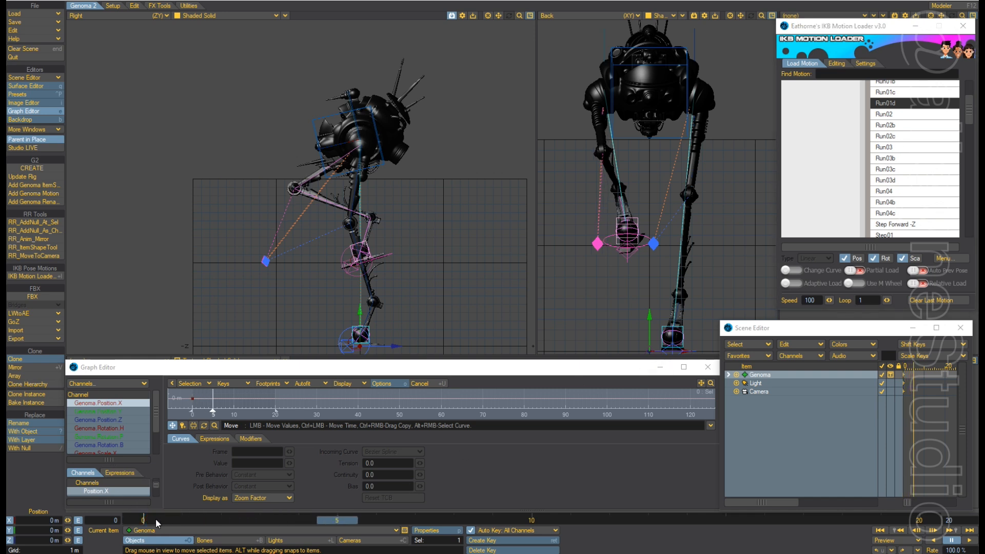
click(896, 135)
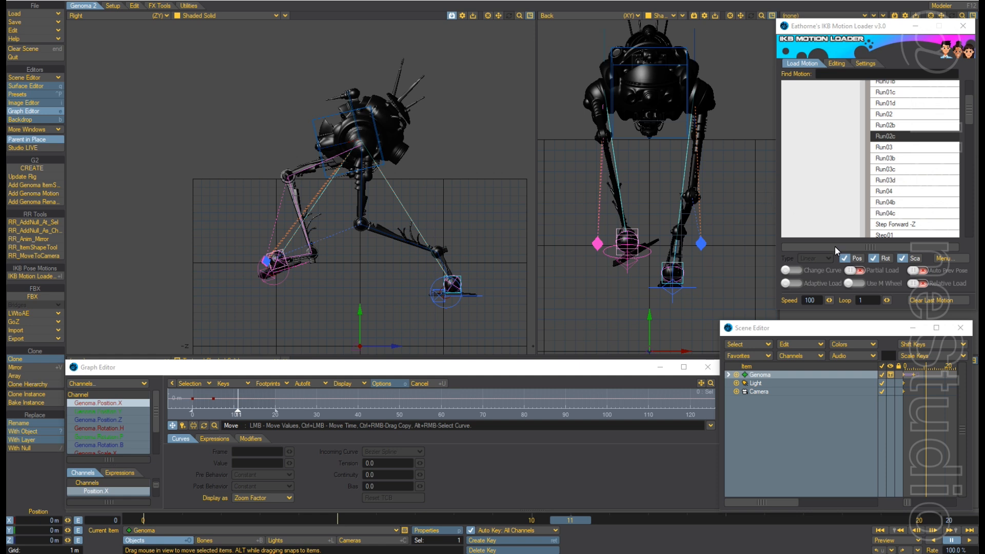
key(Left)
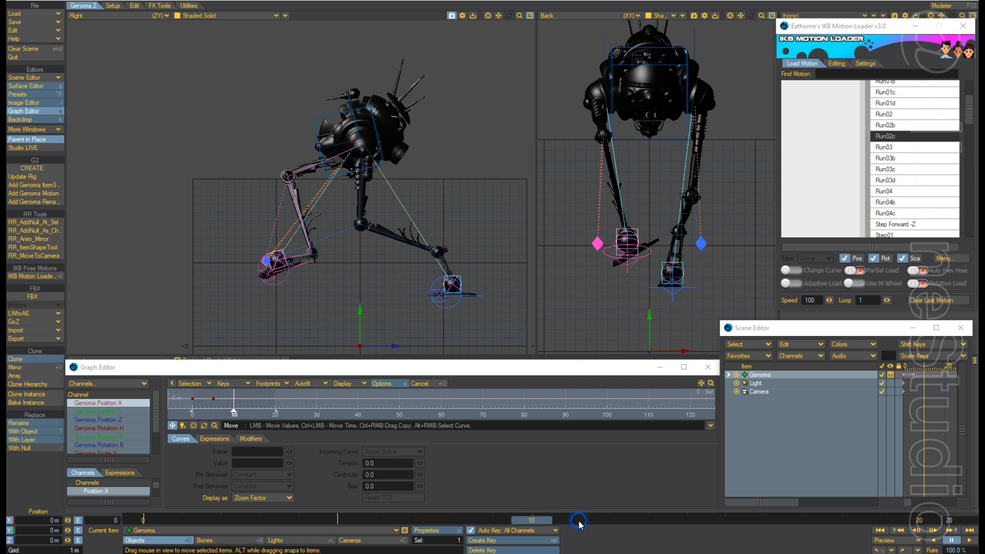
click(892, 182)
Load the Run04c motion at frame 15 and repeat Run01d at frame 20 to close the run cycle.
drag(536, 521, 732, 522)
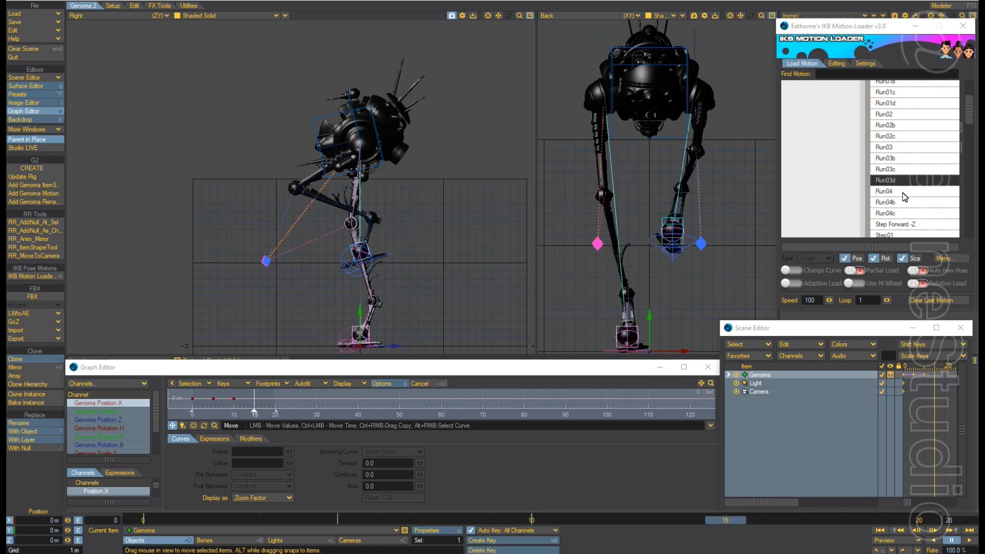
click(893, 214)
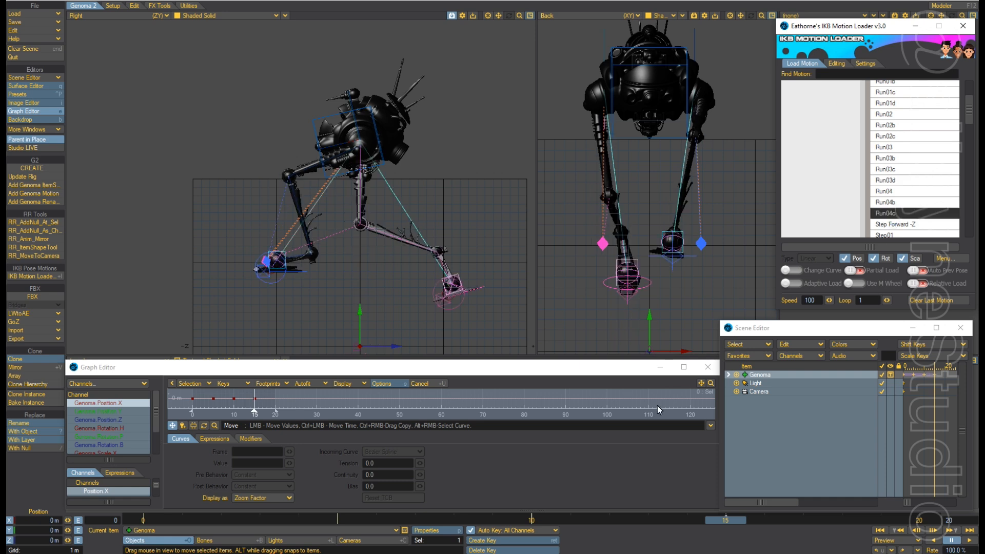
drag(732, 520, 919, 520)
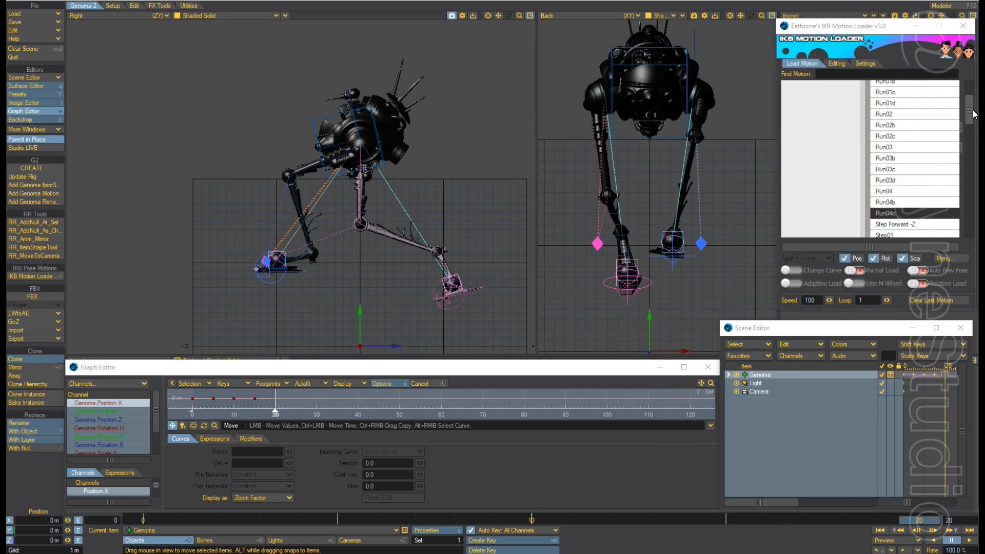
drag(971, 114, 970, 99)
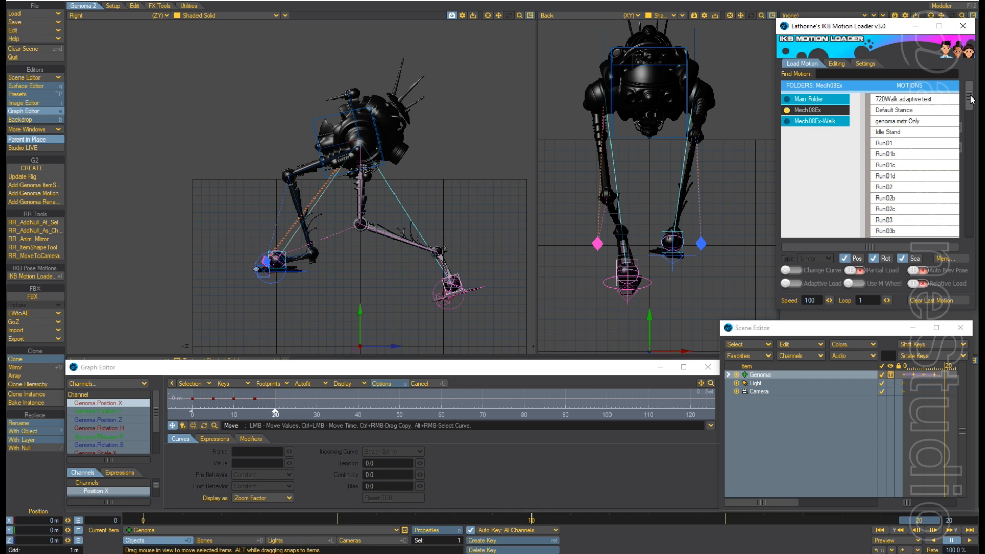
click(895, 176)
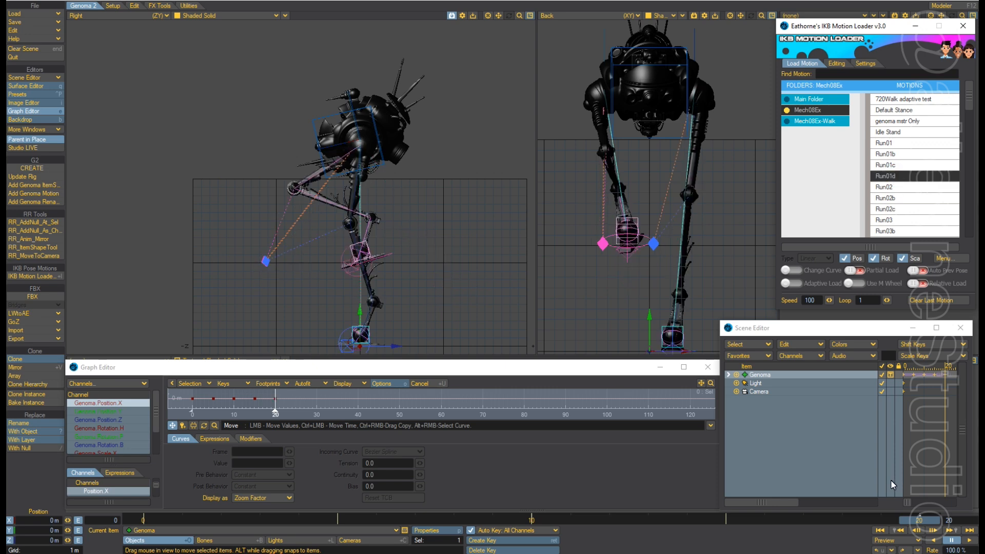
Play the assembled run cycle, stop it and scrub back to frame 0 to review the poses.
click(971, 541)
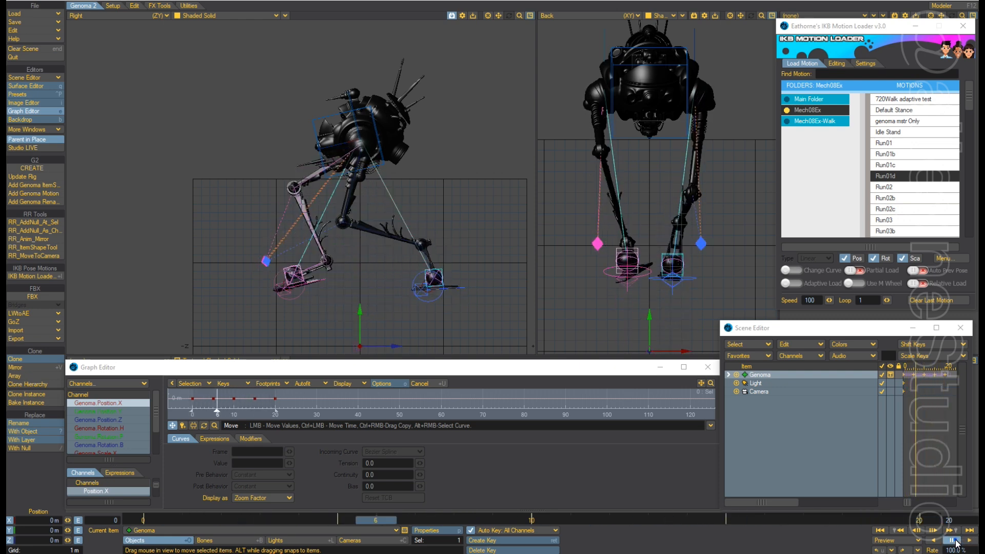
click(951, 540)
mouse_move(380, 523)
mouse_down()
mouse_move(366, 524)
mouse_move(406, 523)
mouse_move(377, 519)
mouse_up()
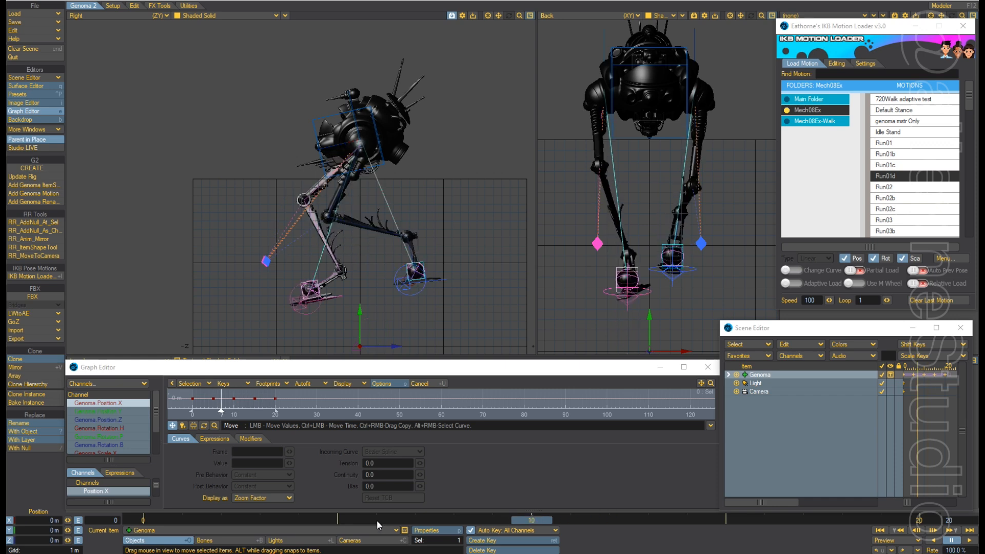
key(Left)
key(Left)
key(Left)
key(Left)
key(Left)
key(Left)
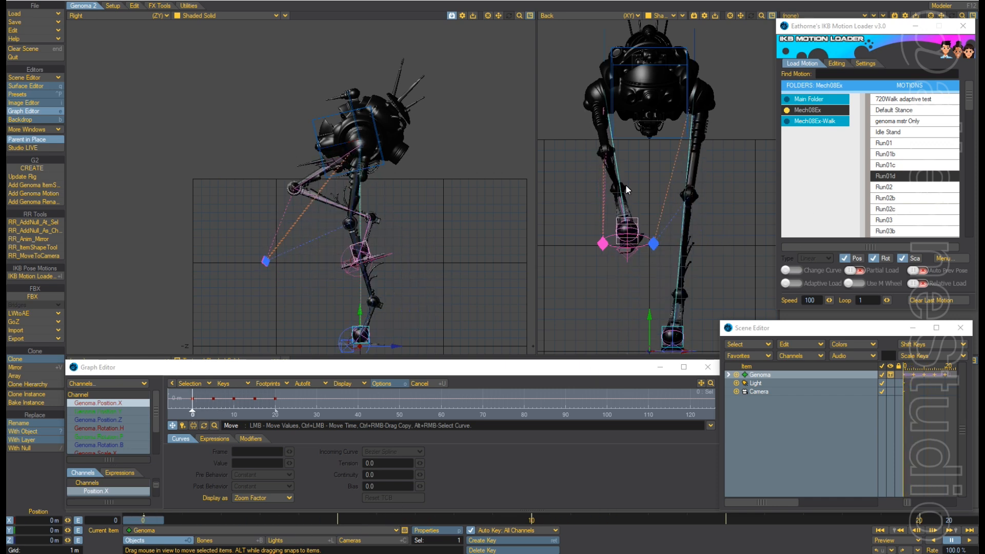
Delete the keys outside the frame range 0 to 0 for the Genoma item and its descendants.
key(Delete)
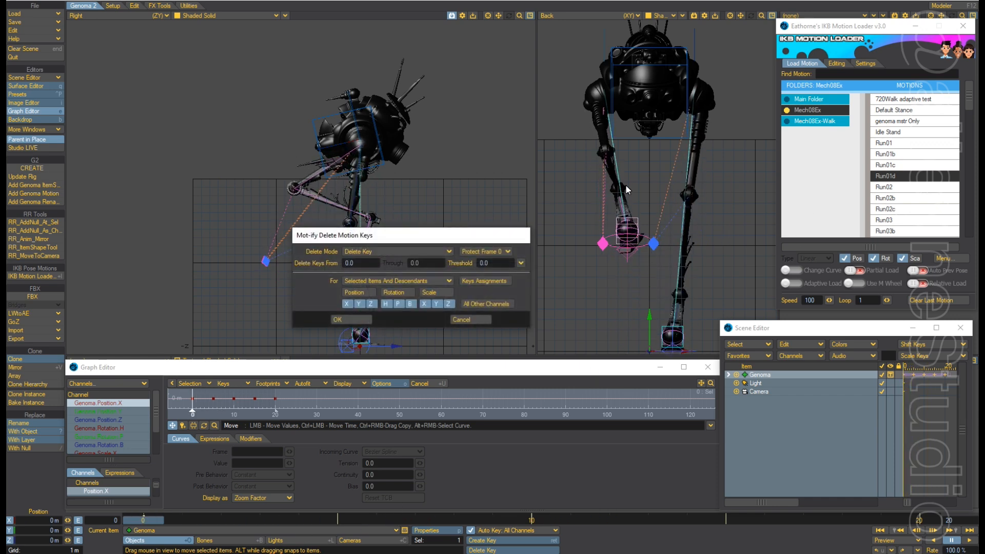
click(381, 252)
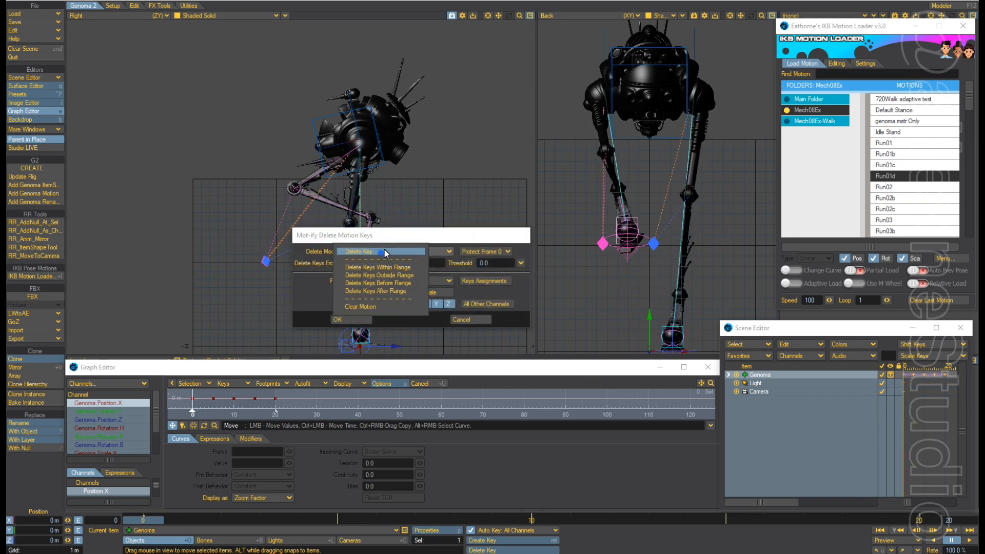
click(406, 276)
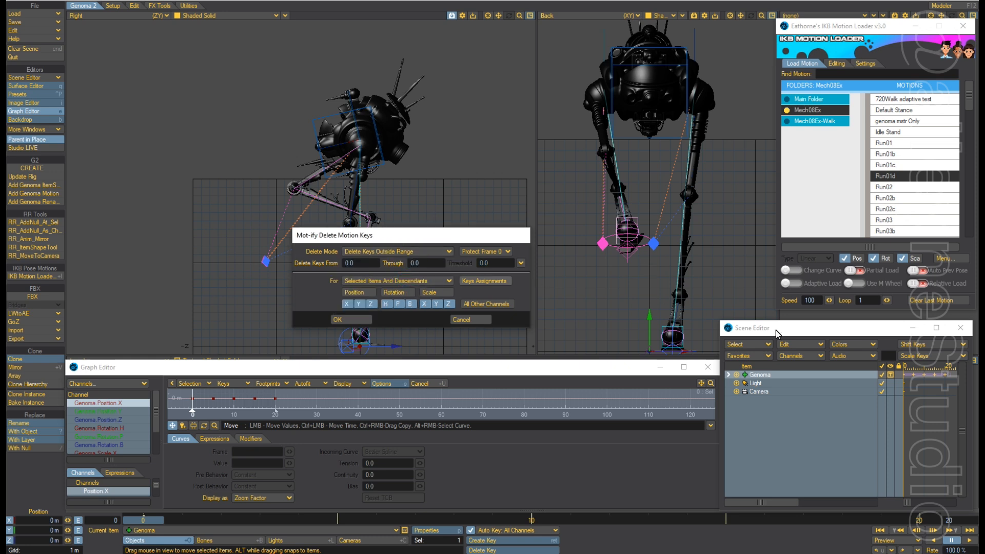
click(368, 319)
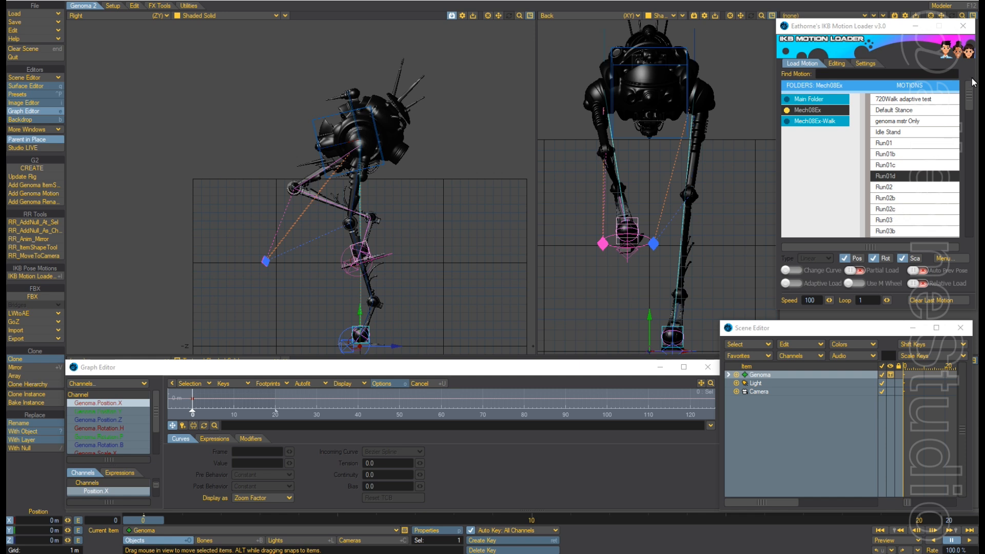
Load the Run02d motion from the Mech08Ex-Walk folder onto Genoma at frame 0.
drag(968, 95, 961, 66)
click(819, 122)
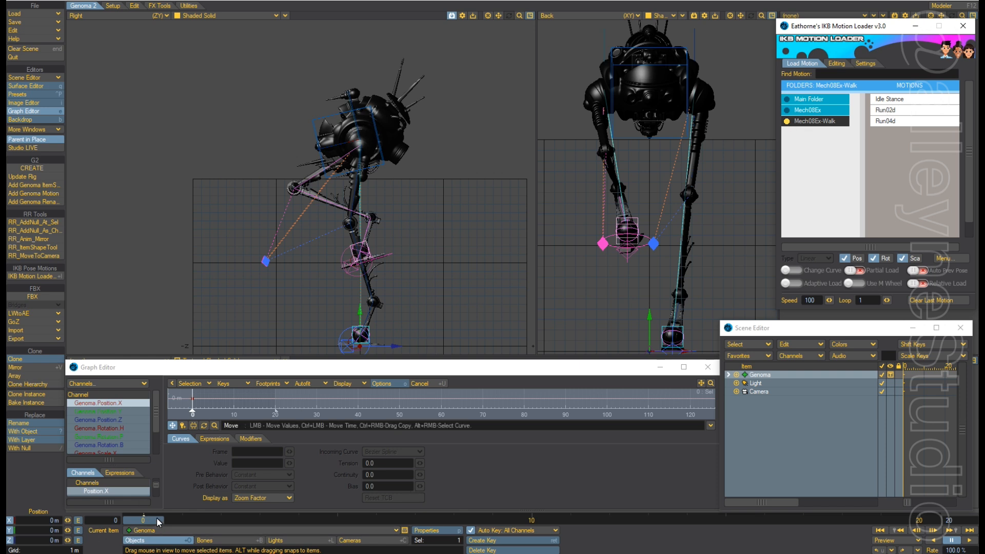
click(892, 110)
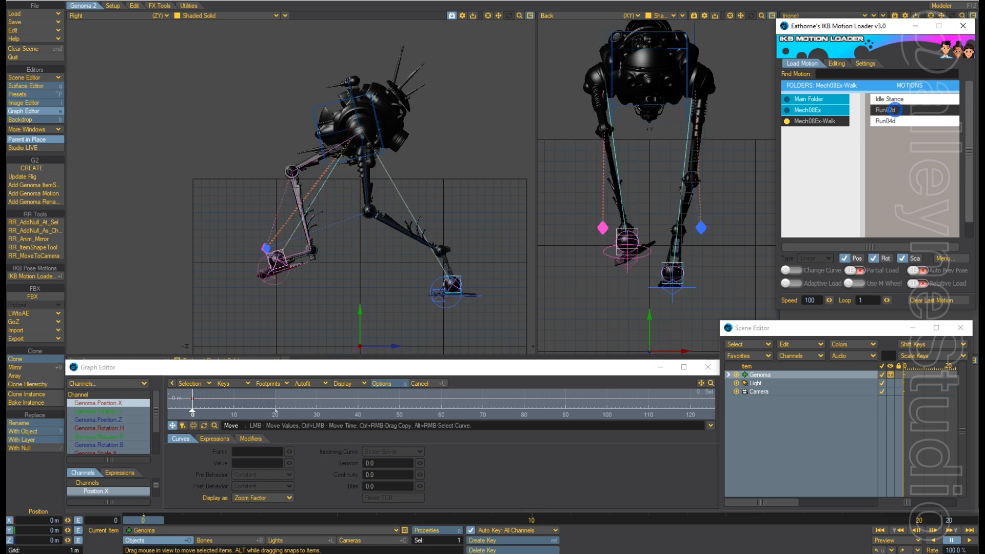
Start saving the loaded pose as a motion and set the destination folder to Dynamics\Mech08Ex.
click(812, 112)
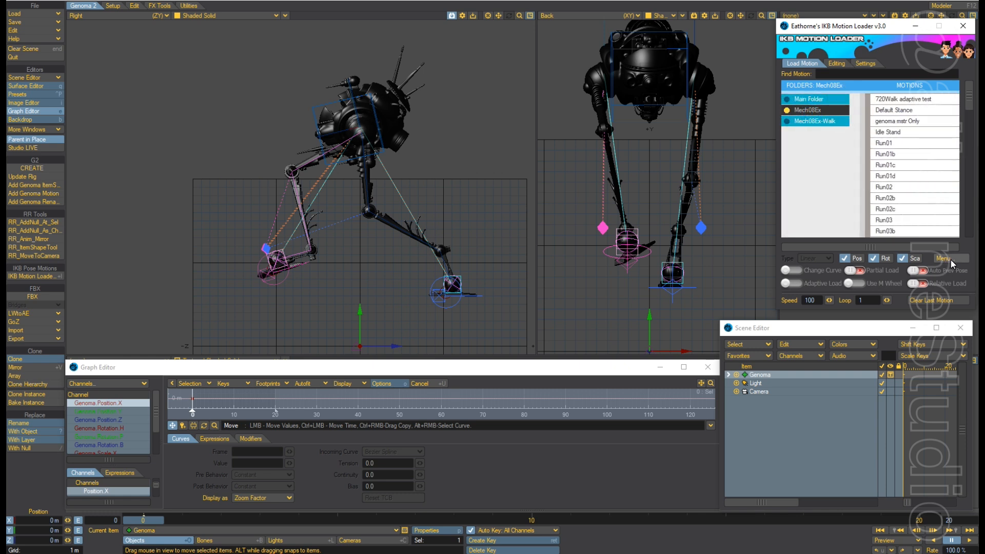
click(950, 259)
click(949, 258)
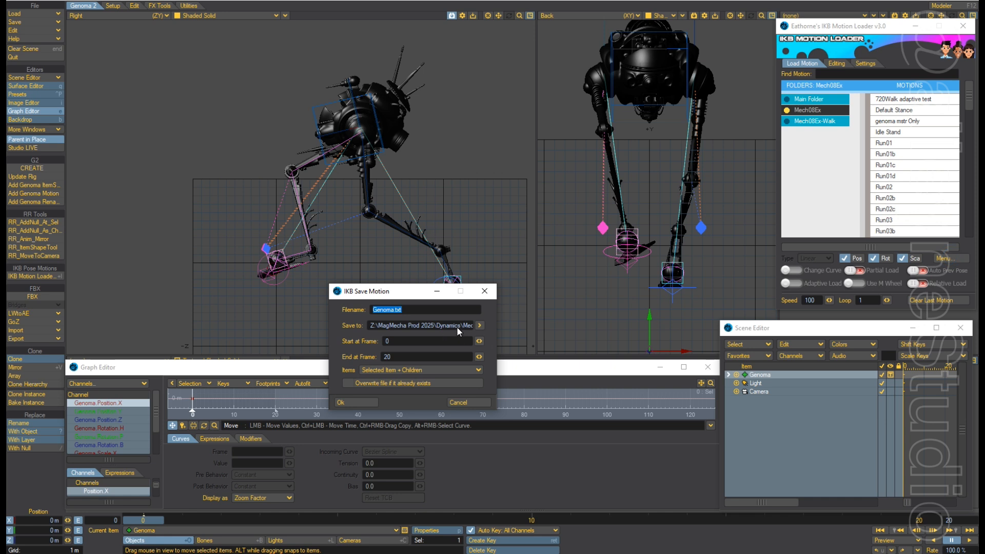
double_click(456, 326)
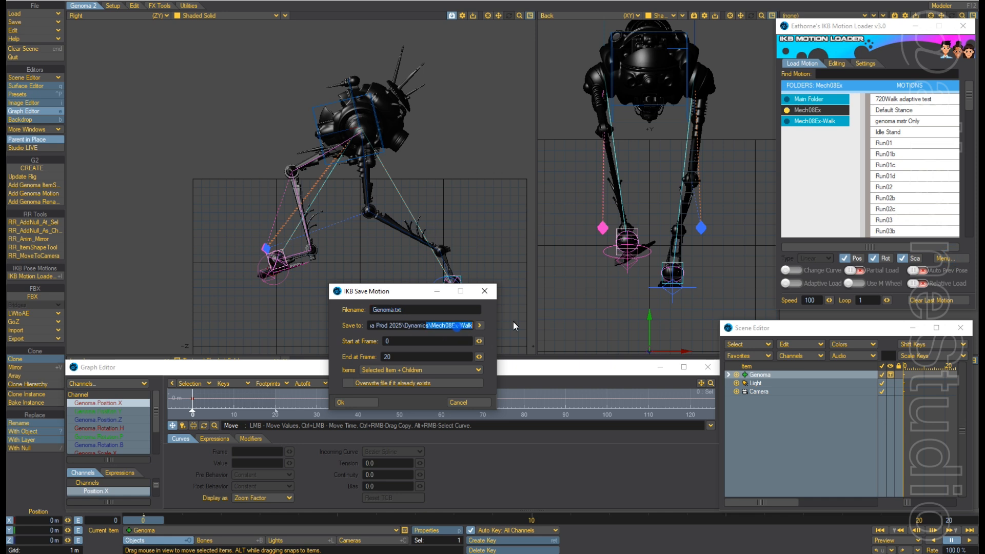
click(478, 326)
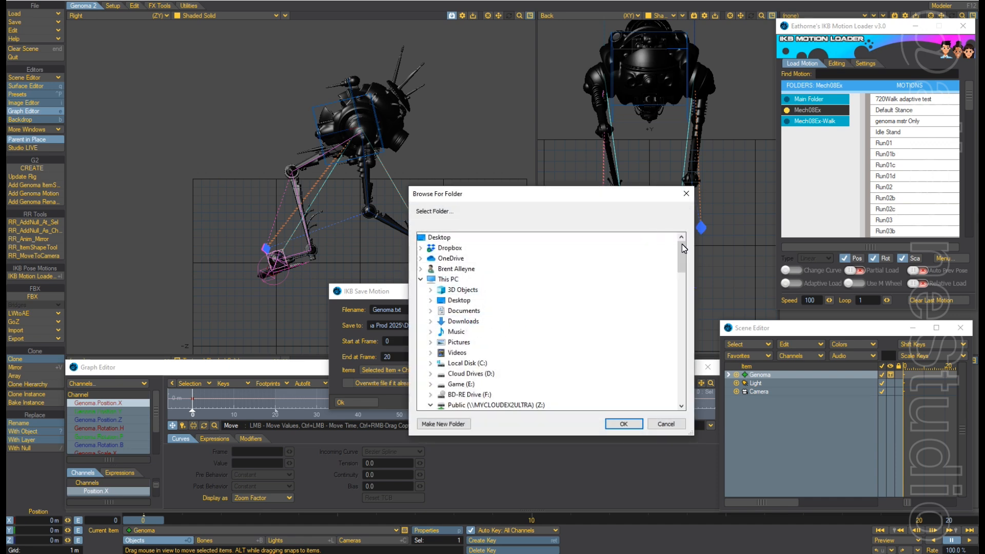
drag(682, 247, 681, 322)
click(495, 279)
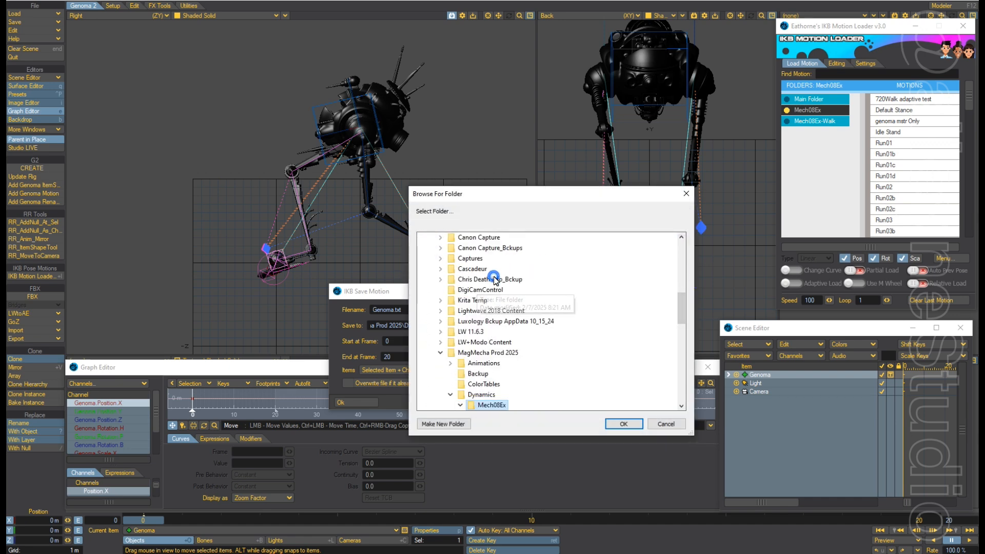
click(621, 424)
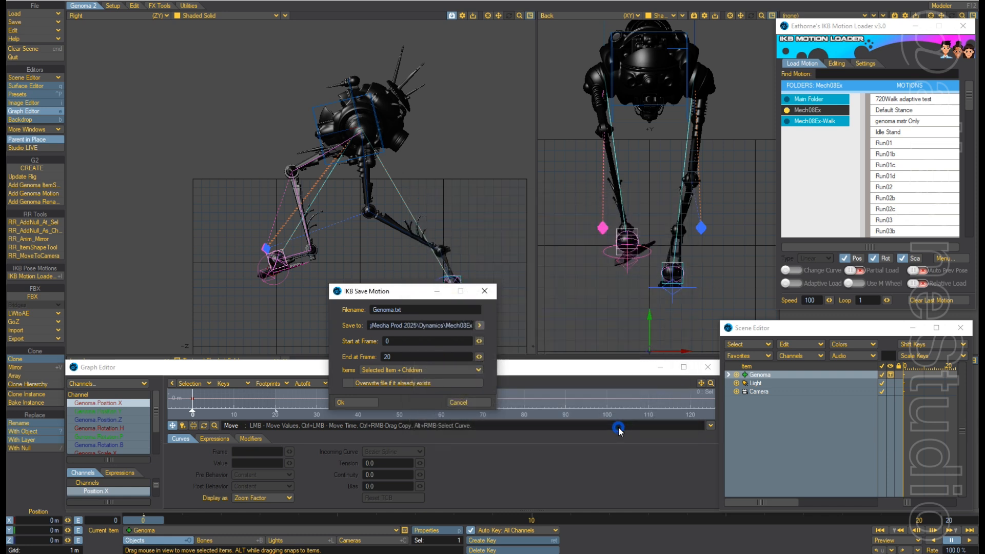
Set the end frame to 0, name the motion Run02d and save it.
double_click(395, 355)
text(0)
double_click(418, 309)
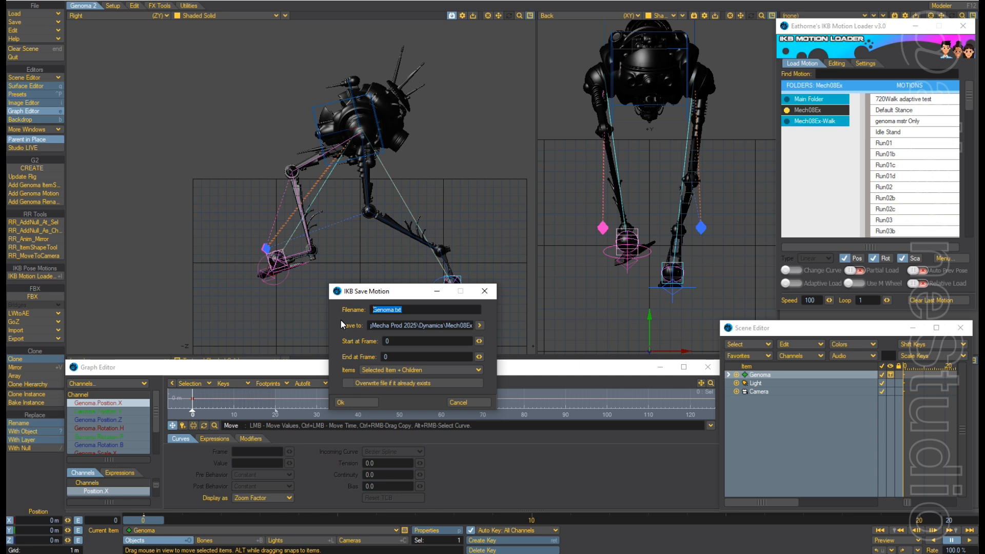
text(Run02d)
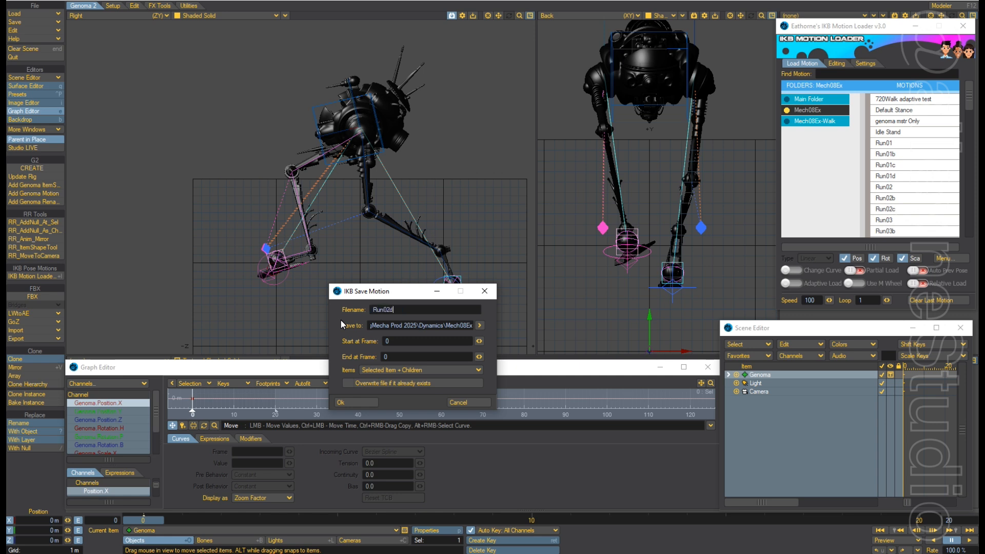
click(373, 401)
click(457, 254)
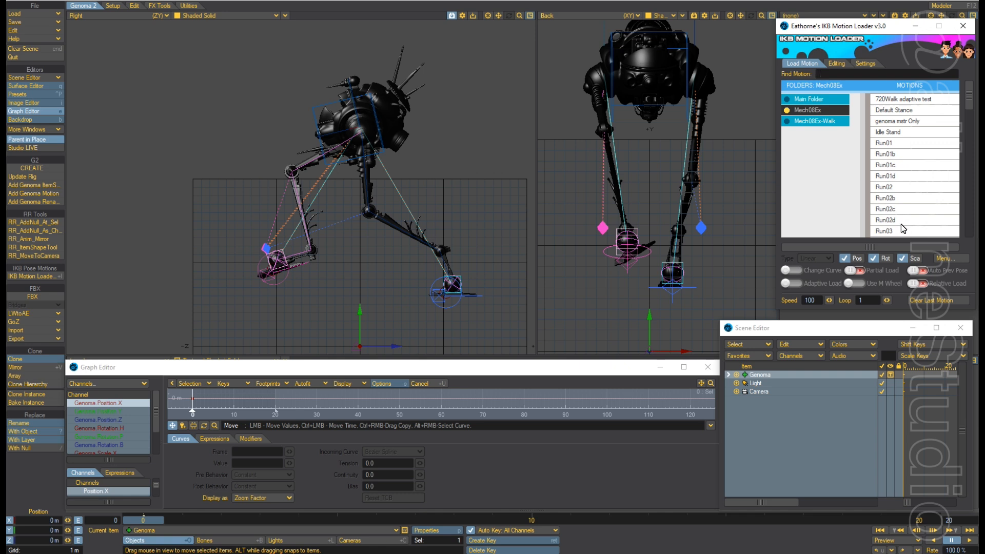
Load Run04d from the Mech08Ex-Walk folder and save the pose as Run04d in Mech08Ex with end frame 0.
click(816, 121)
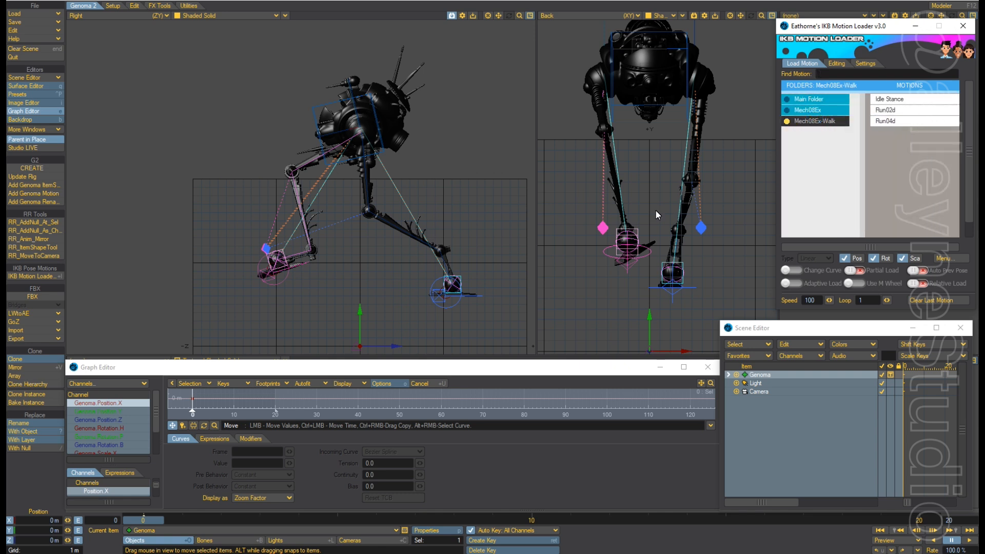
click(894, 121)
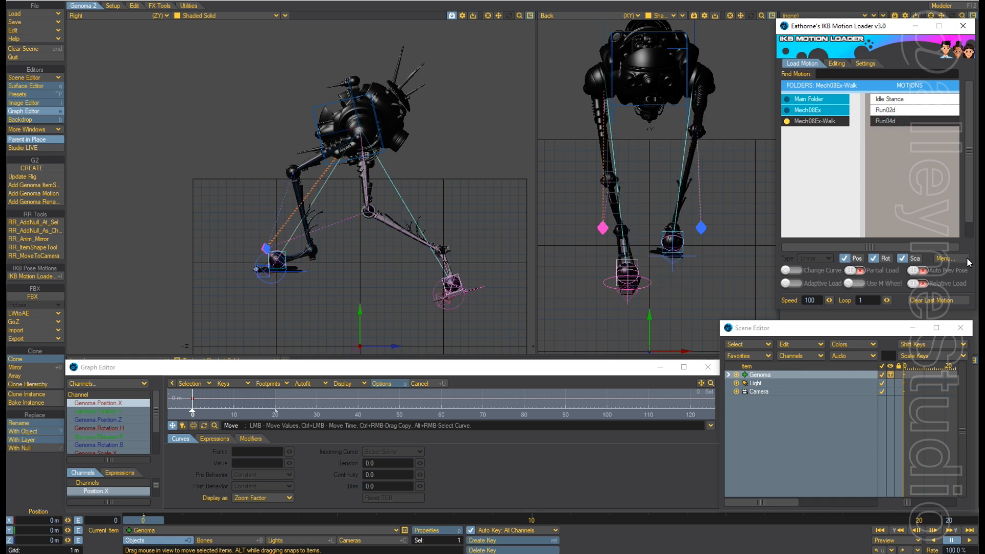
click(955, 259)
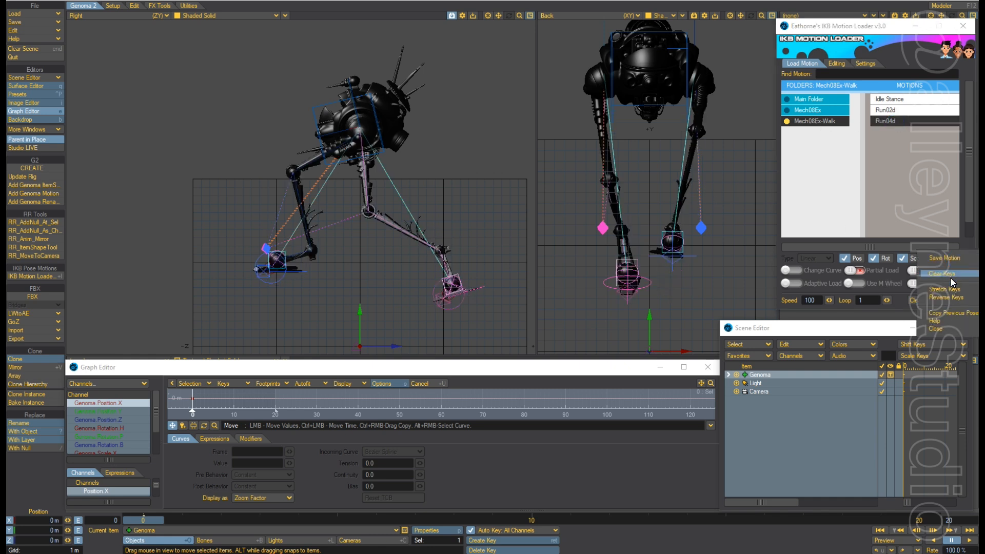
click(950, 259)
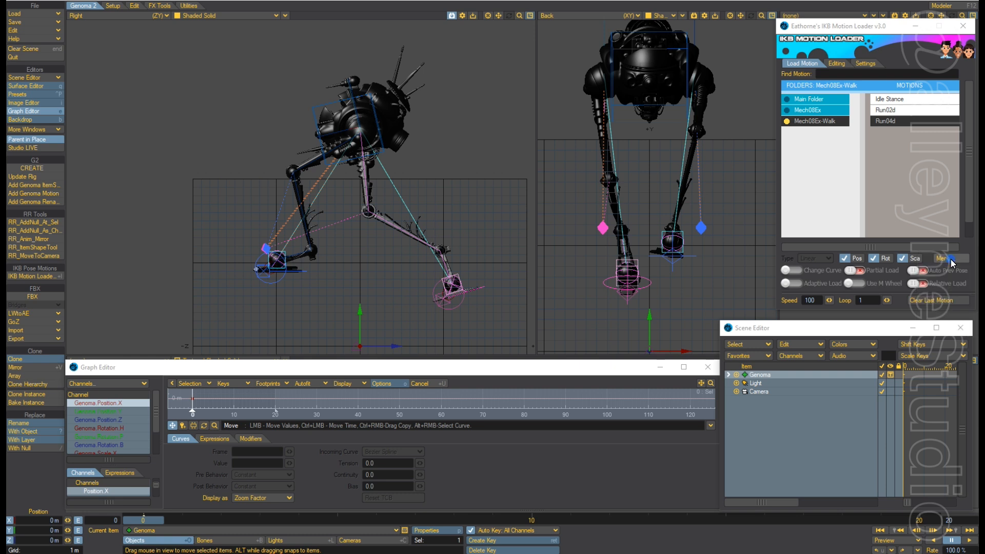
drag(452, 324, 498, 332)
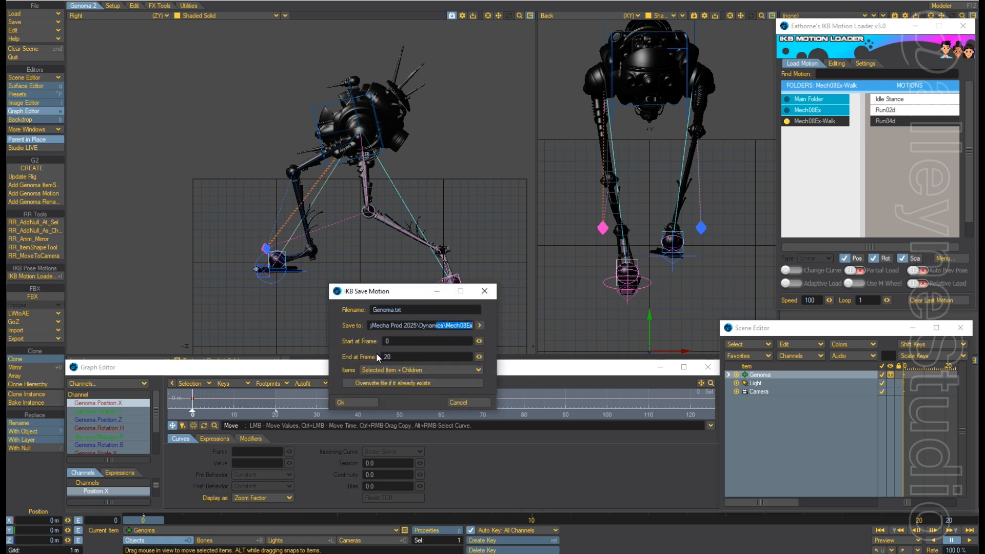
click(399, 356)
text(0)
text(Run)
text(04)
text(d)
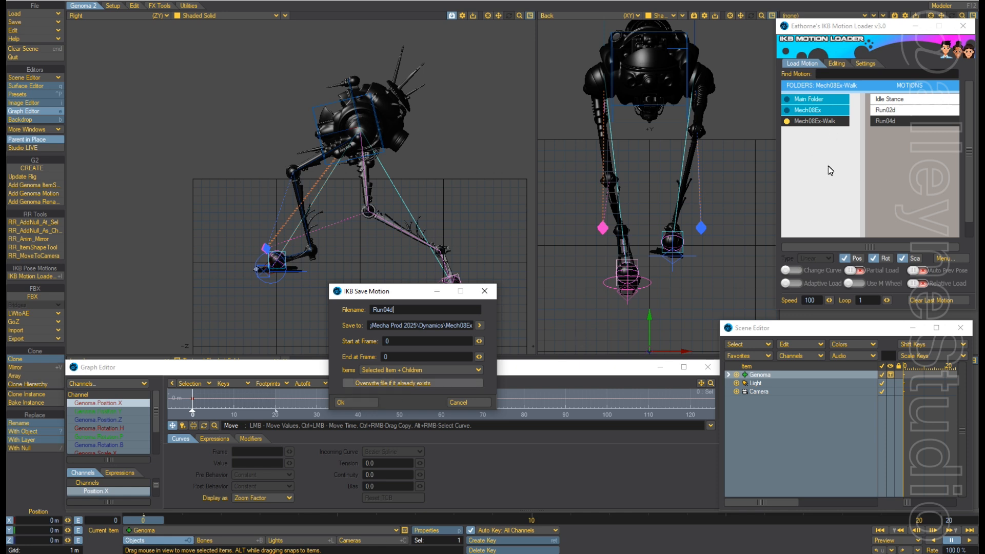
click(367, 402)
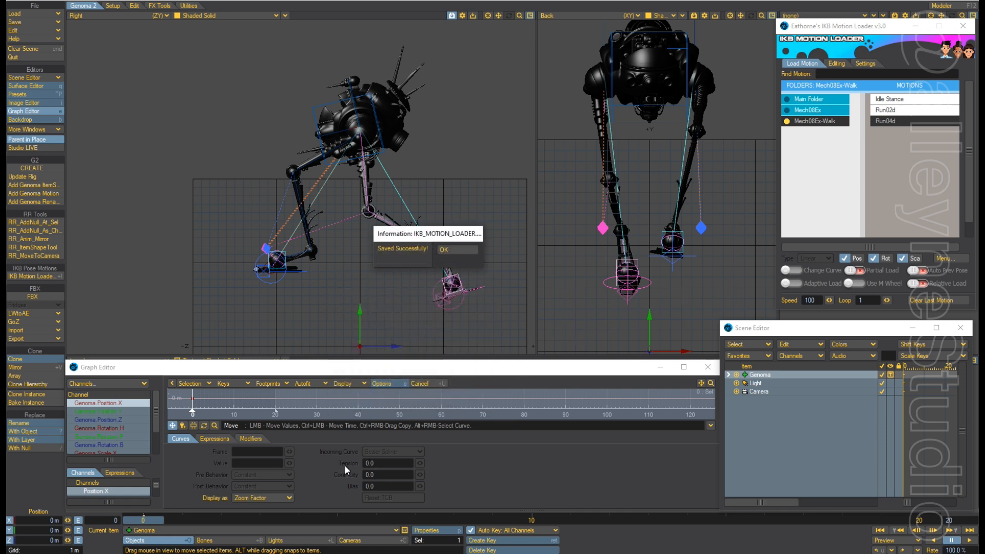
click(457, 250)
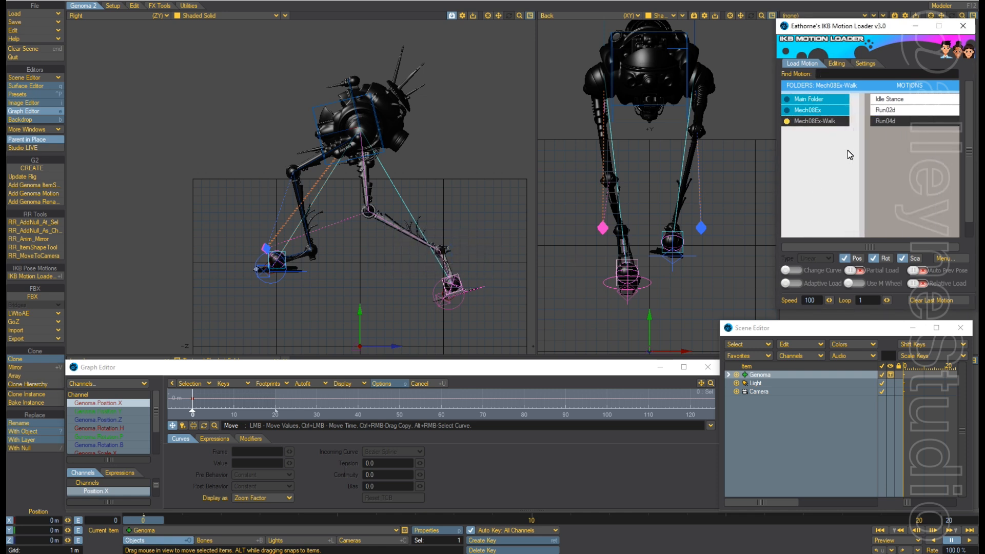
Load Run01d from the Mech08Ex folder onto Genoma at frame 0 and Run02d at frame 5.
click(804, 111)
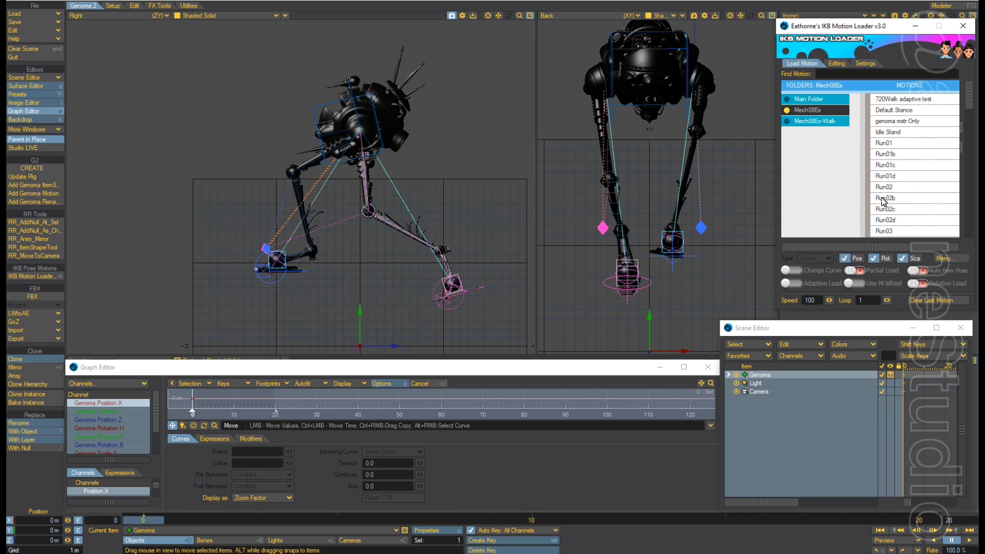
click(898, 176)
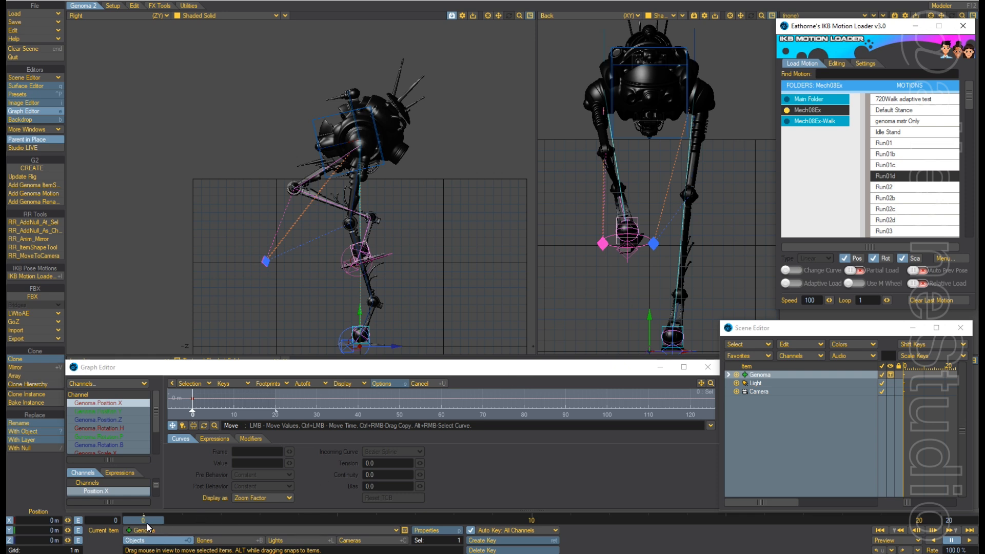
key(Right)
key(Right)
key(Right)
key(Right)
key(Right)
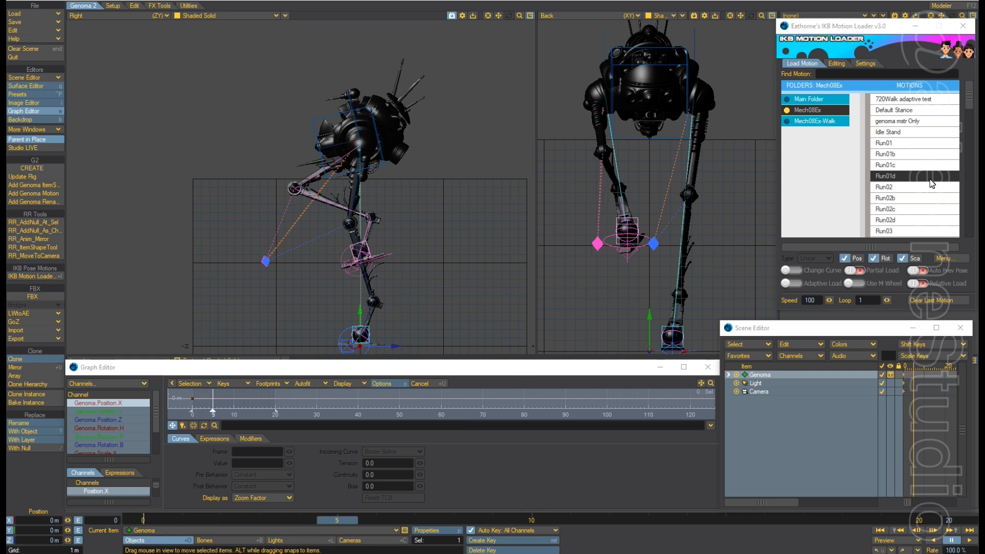
click(901, 220)
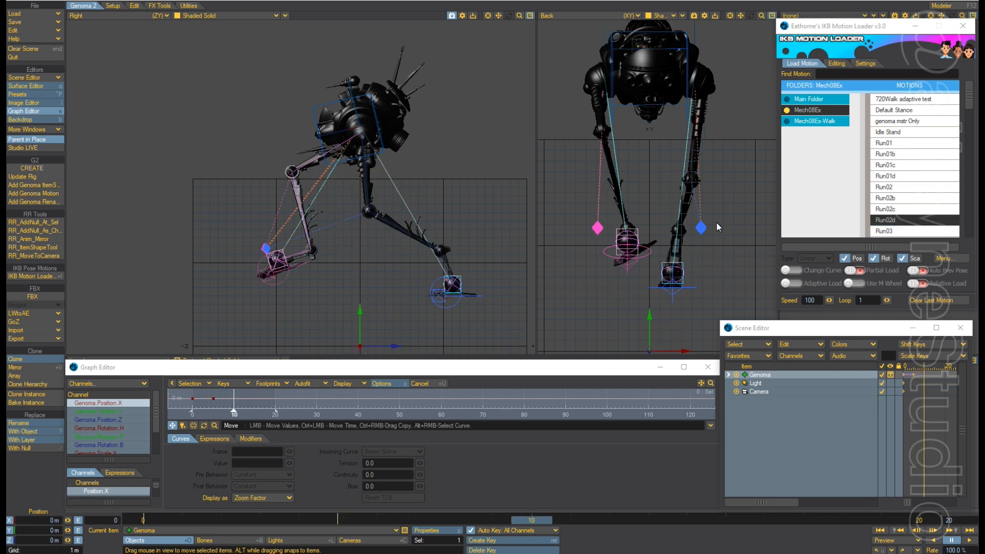
Load the Run03d motion at frame 10 and the Run04d motion at frame 15.
drag(968, 97, 971, 122)
click(891, 169)
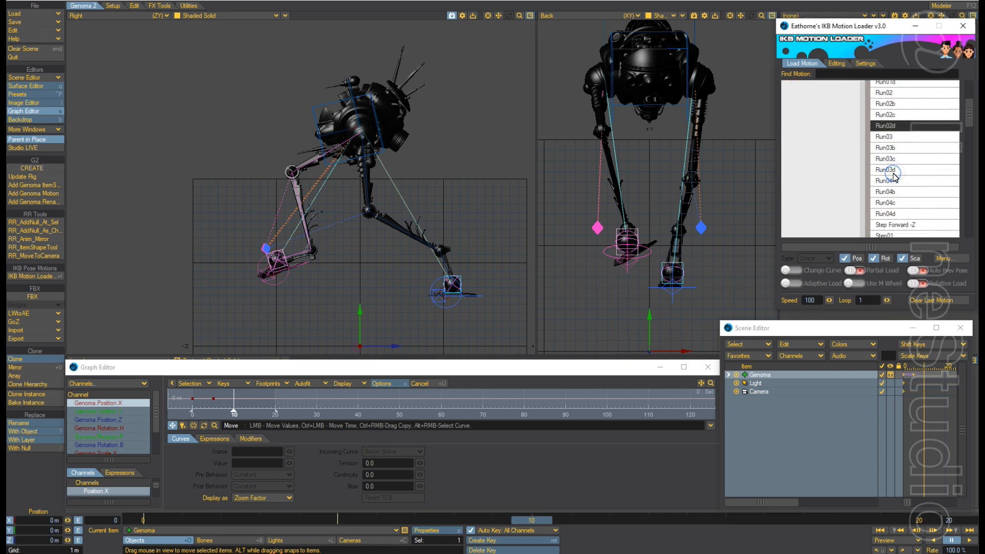
drag(535, 519, 728, 519)
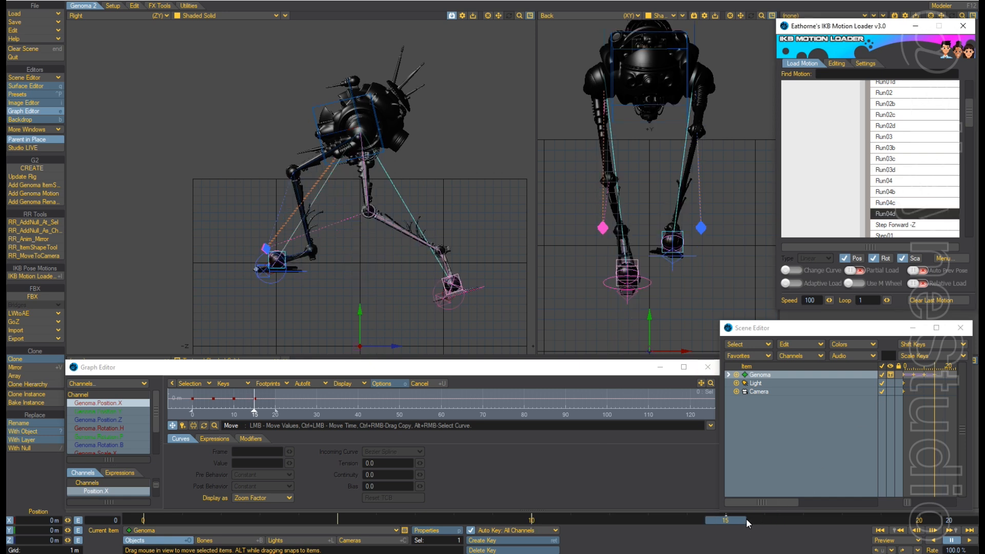
Load the Run01d motion again at frame 20 to close the run cycle.
key(Right)
key(Right)
key(Right)
key(Right)
key(Right)
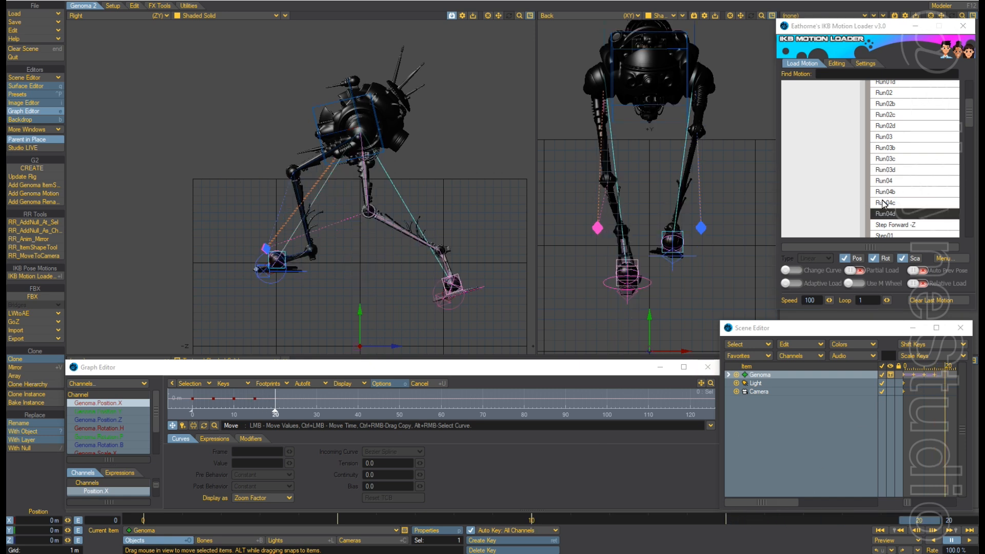
drag(966, 109, 968, 94)
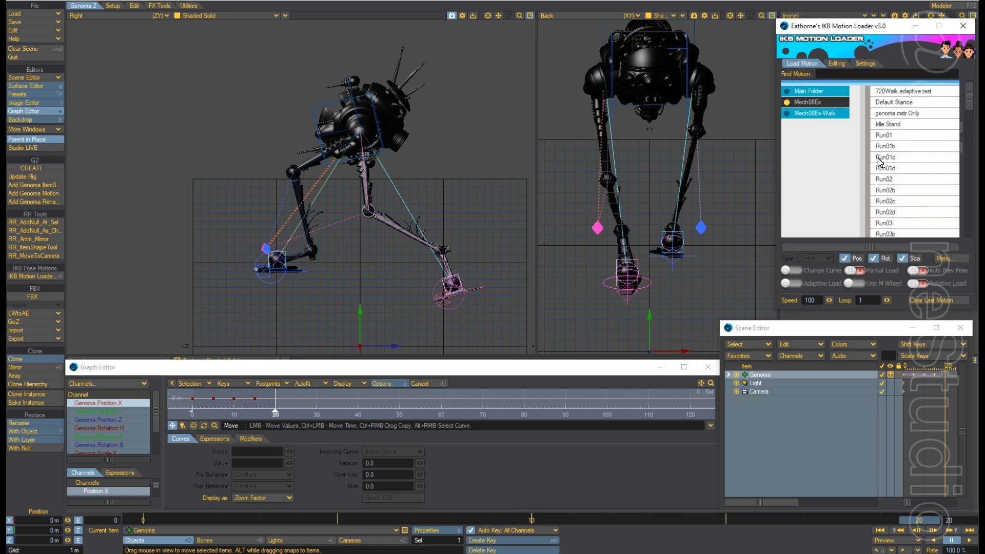
click(893, 168)
Play the rebuilt run cycle, stop it and return to frame 0.
click(969, 540)
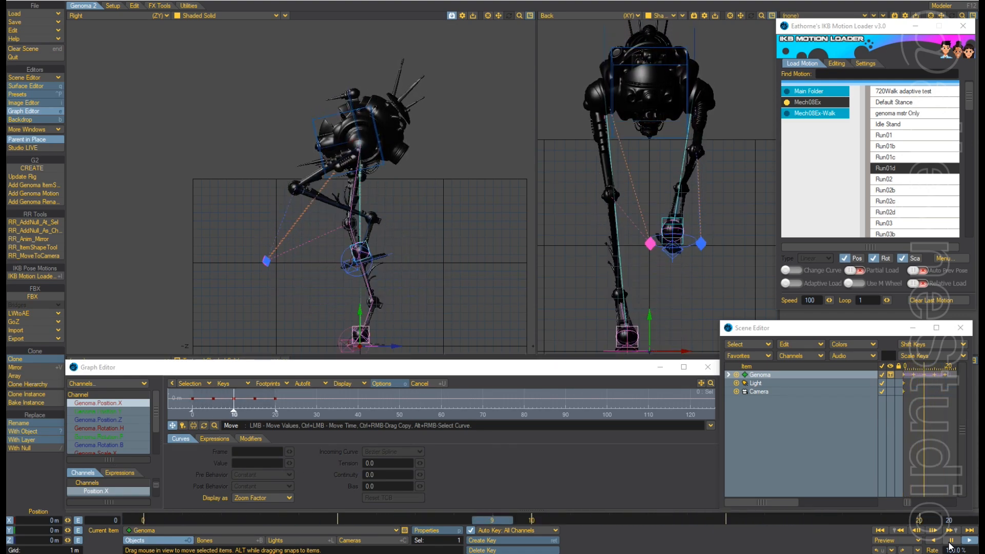
click(950, 540)
click(880, 531)
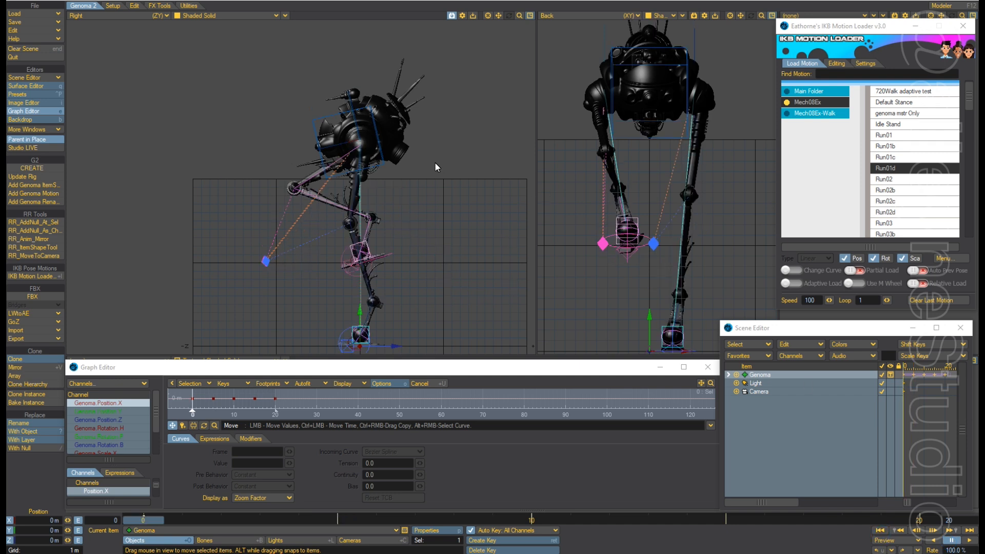
Switch the side viewport to Perspective and orbit around the mech to examine its run pose.
key(4)
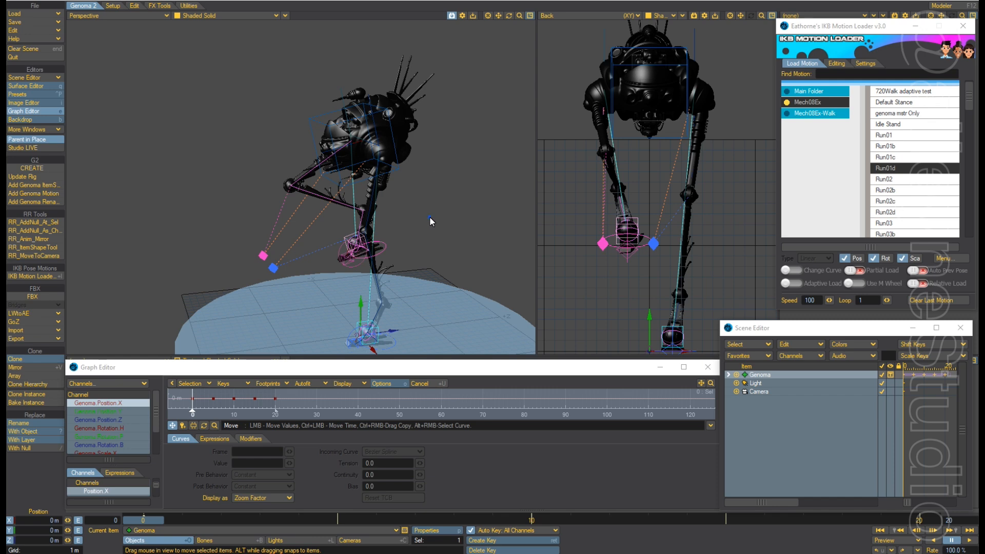
mouse_move(429, 216)
alt+mouse_down()
mouse_move(449, 210)
mouse_move(412, 218)
mouse_move(444, 214)
alt+mouse_up()
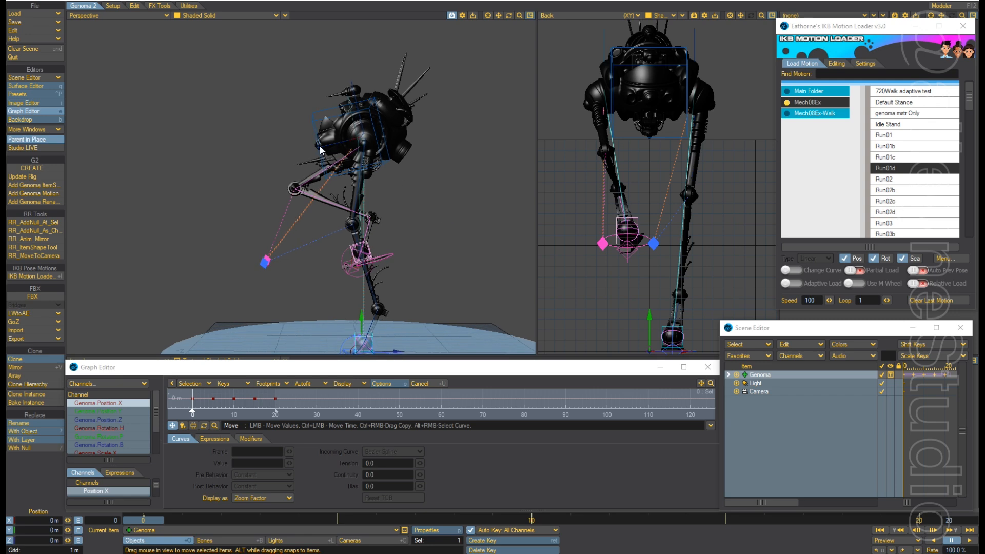
alt+drag(430, 167, 367, 184)
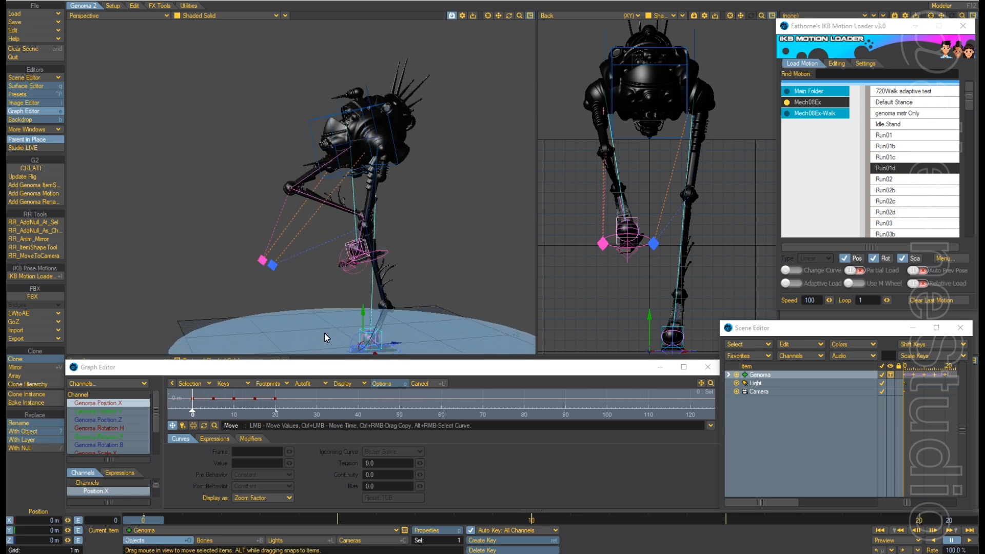
alt+drag(449, 221, 400, 226)
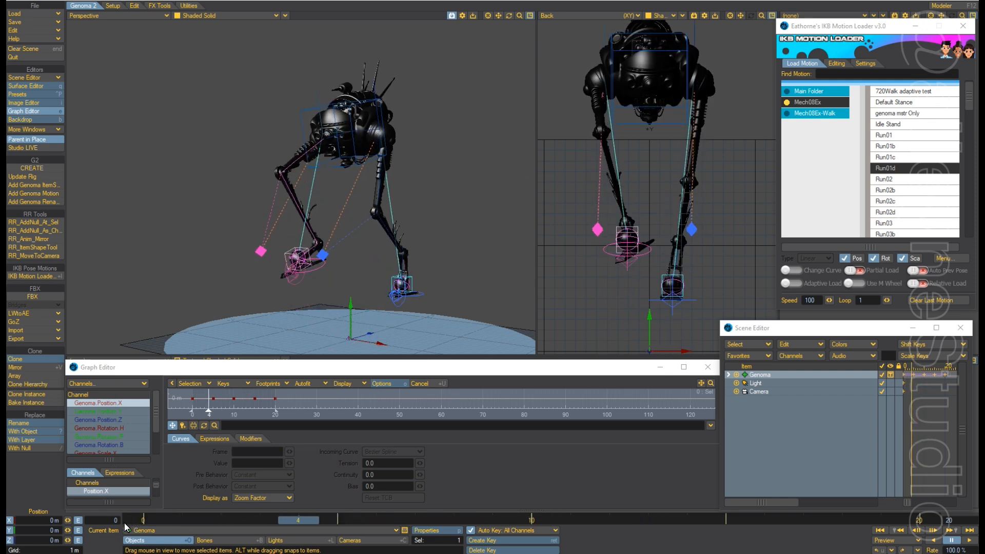
Scrub through the run cycle to review the leg poses, and widen the Back view.
click(133, 521)
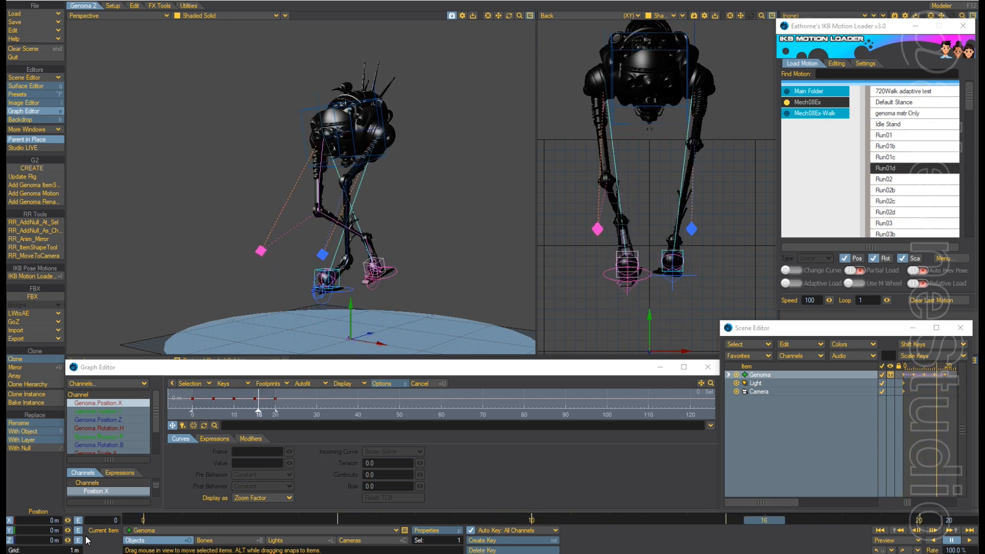
click(145, 519)
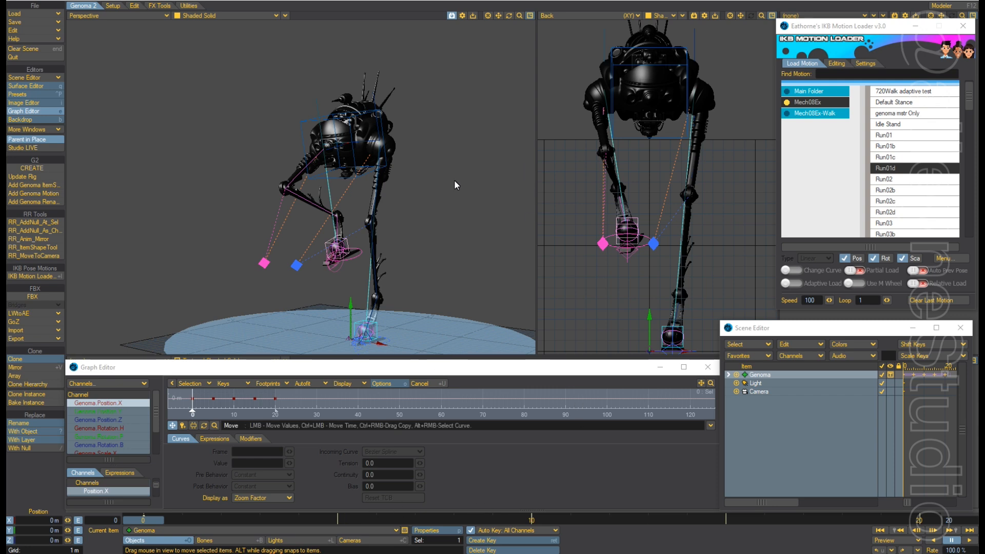
drag(149, 518, 129, 520)
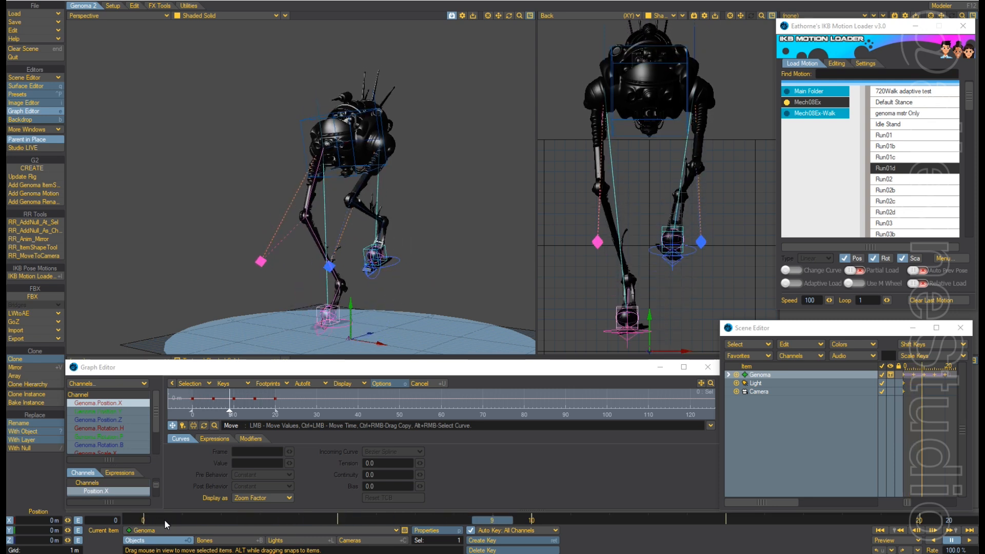
click(131, 521)
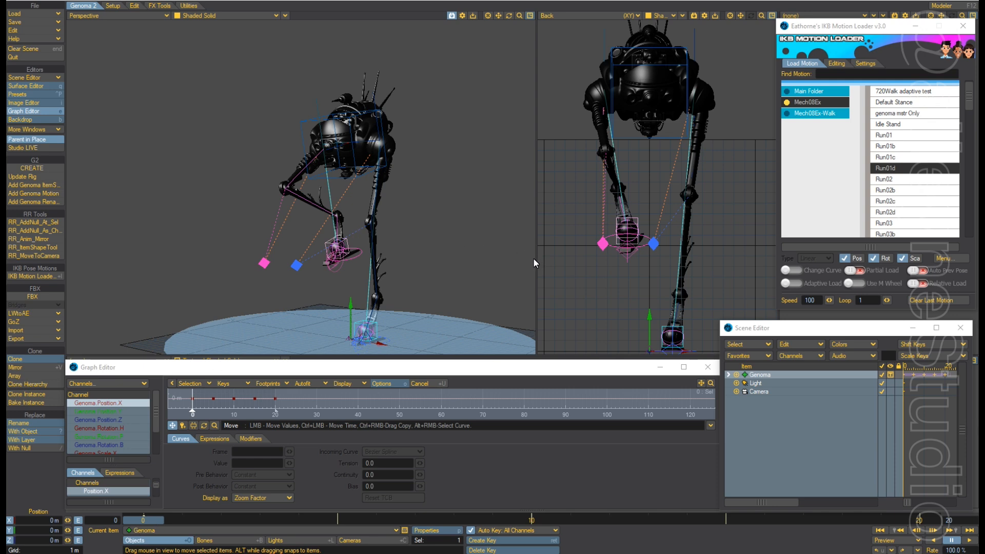
drag(535, 258, 402, 270)
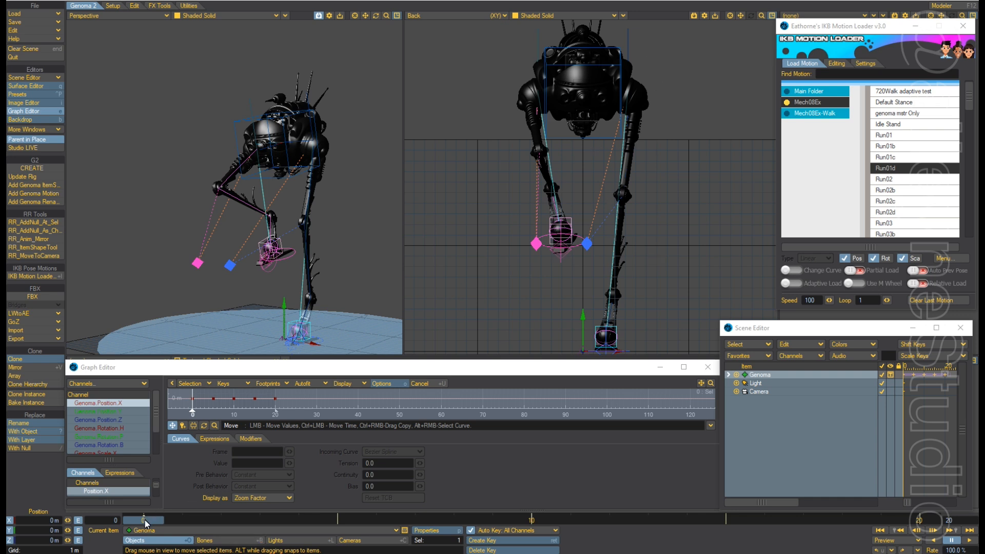
Select the _body item at frame 0 and set its X position to 1 m.
drag(144, 521, 140, 523)
click(604, 139)
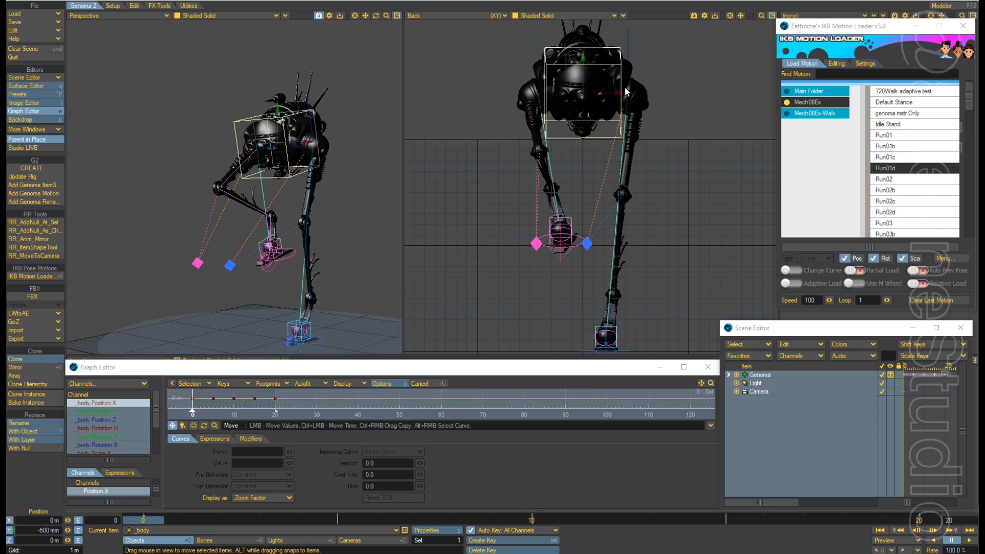
drag(619, 94, 617, 93)
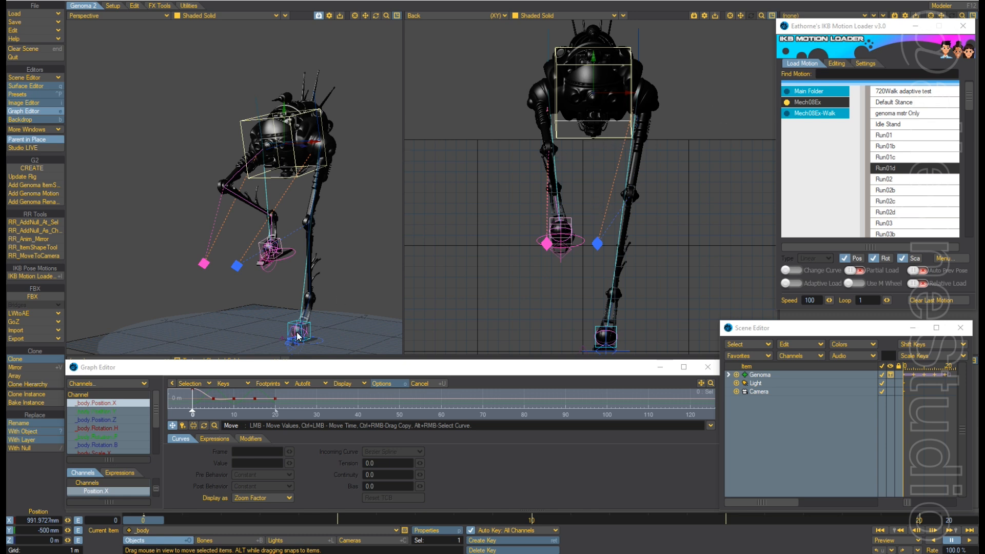
click(22, 519)
text(1)
key(Tab)
key(Tab)
key(Return)
Set the body's X position to -1 m at frame 10.
key(Right)
key(Right)
key(Right)
key(Right)
key(Right)
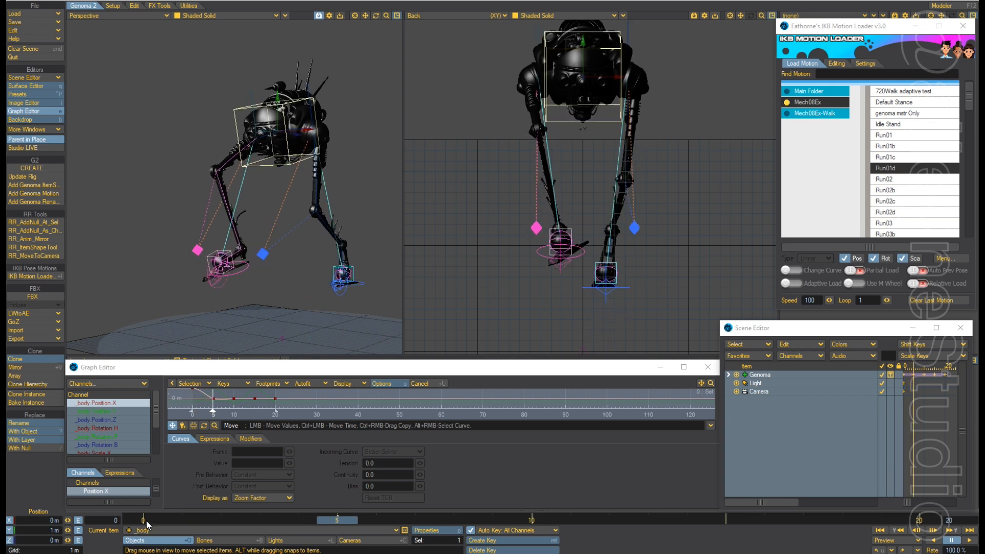
key(Right)
key(Right)
key(Right)
key(Right)
key(Right)
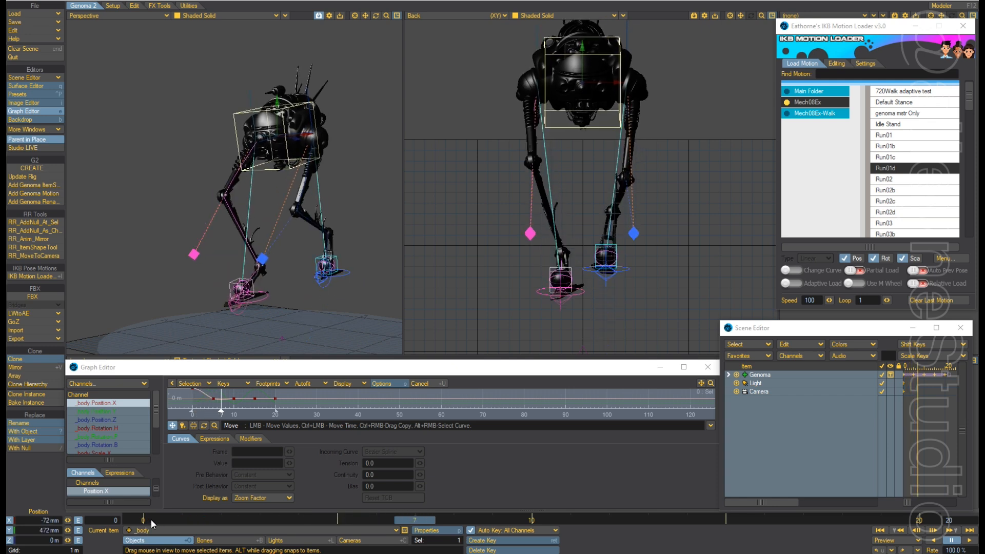
click(47, 519)
text(-1)
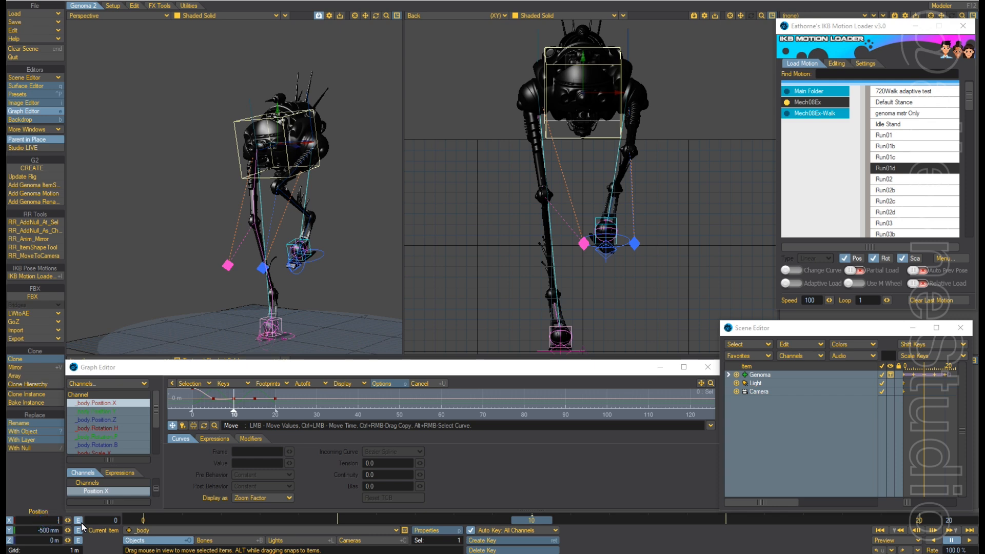
key(Tab)
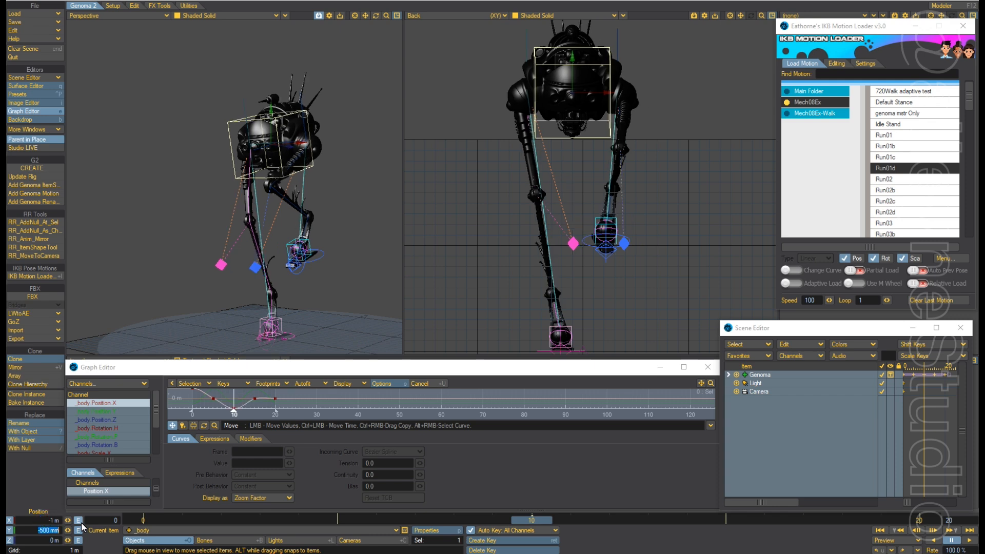
Set the body's X position to 1 m at frame 20 to match the start of the cycle.
click(535, 520)
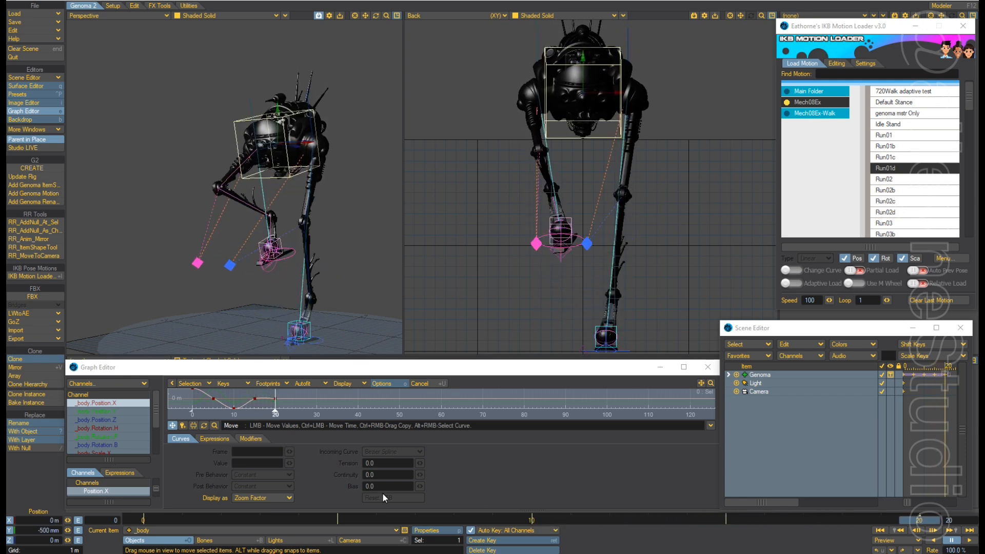
click(44, 519)
text(1)
key(Tab)
key(Tab)
key(Tab)
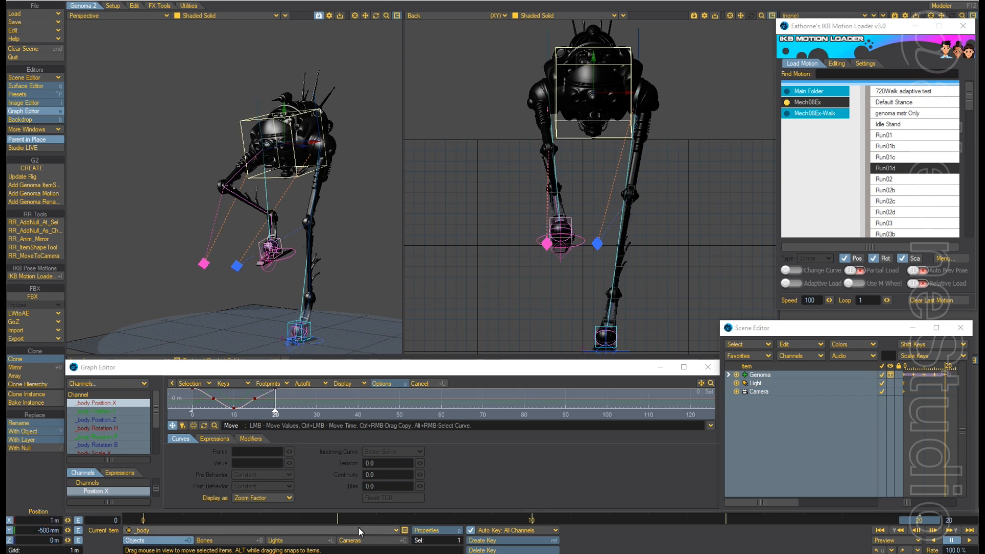
Play back the animation to check the body's side-to-side sway, and return to the first frame.
click(969, 540)
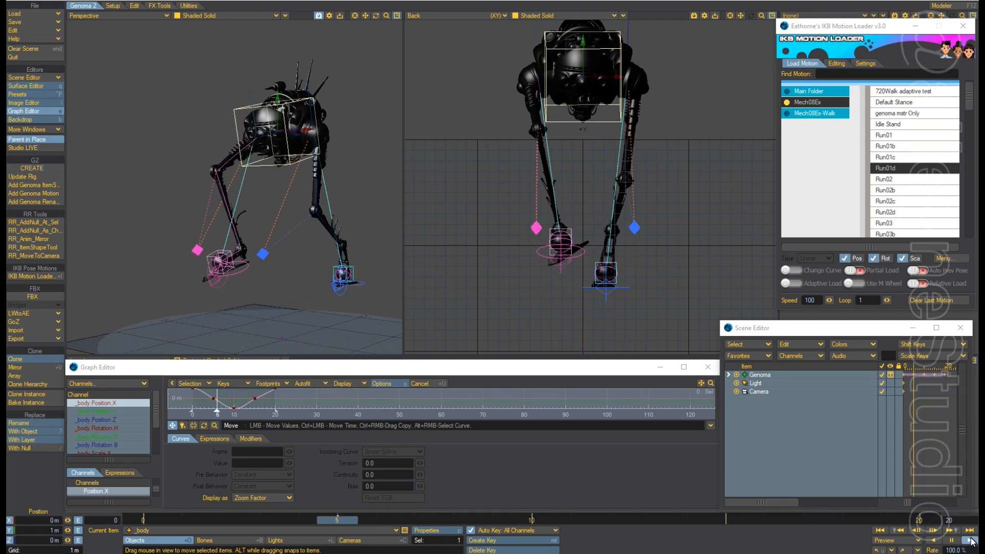
click(951, 540)
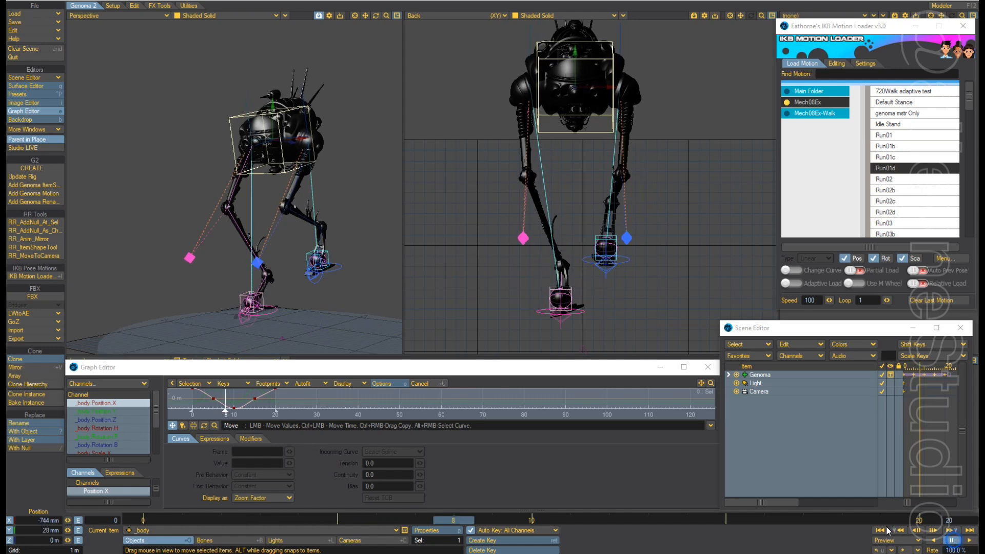
click(879, 530)
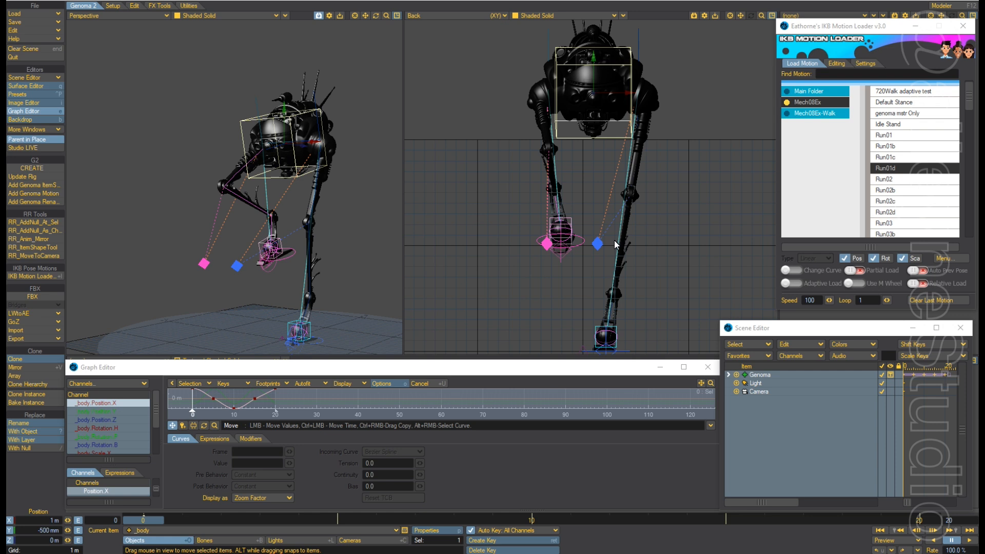
Show the rig in the Right view and set the body's Z position to -2 m at frame 0.
mouse_move(373, 227)
alt+mouse_down()
mouse_move(343, 231)
mouse_move(369, 223)
mouse_move(356, 233)
alt+mouse_up()
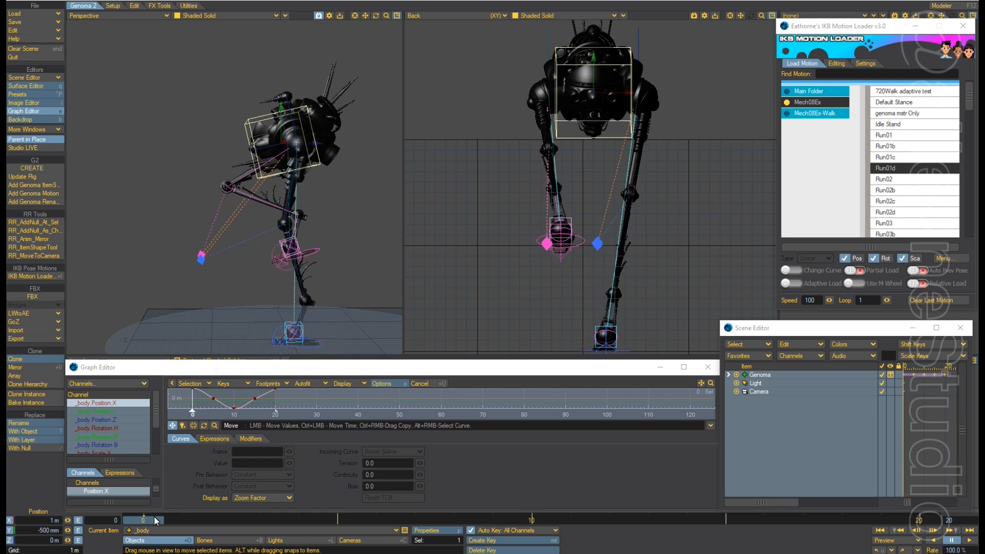
key(3)
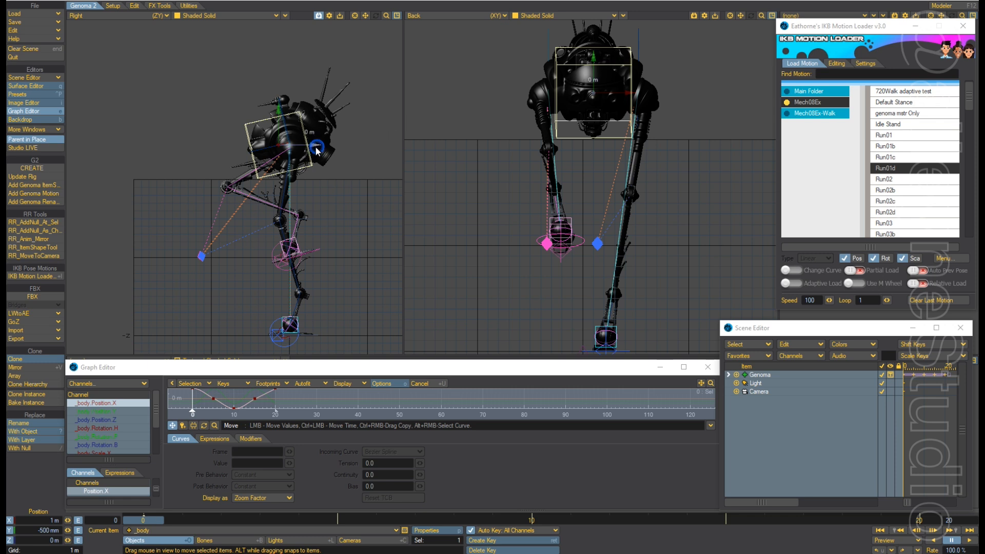
mouse_move(318, 149)
mouse_down()
mouse_move(303, 149)
mouse_move(317, 146)
mouse_up()
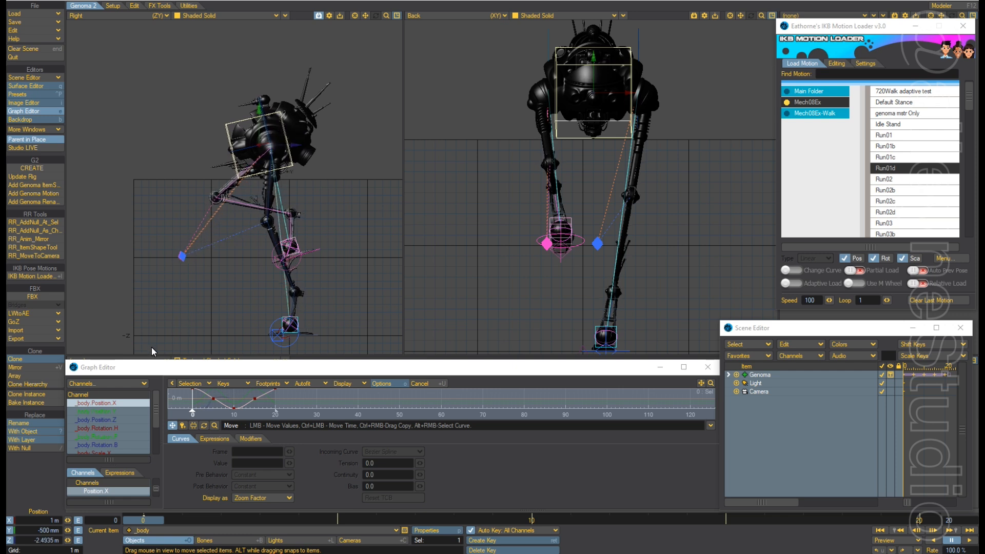
click(41, 540)
text(-2)
key(Return)
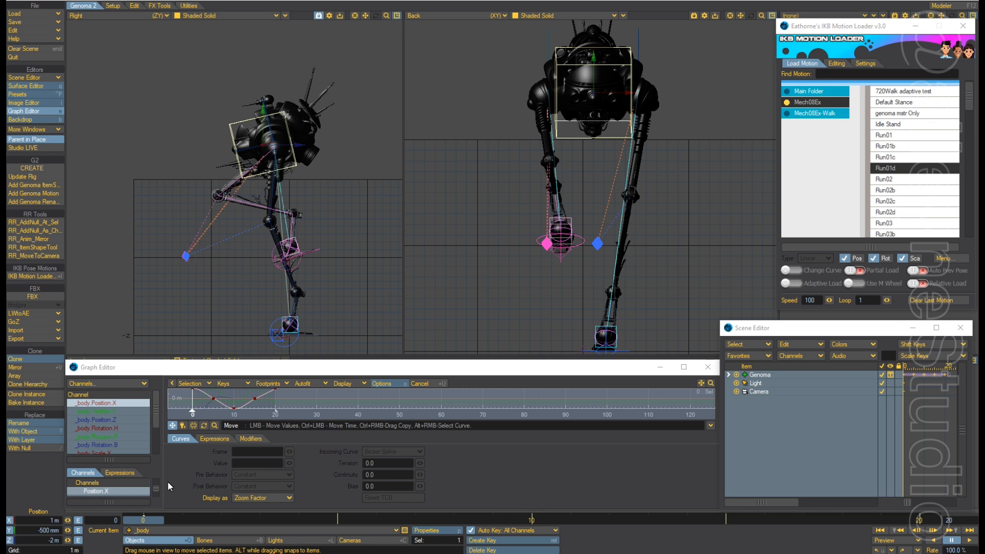
Set the body's Z position to -2 m at frame 10.
click(154, 519)
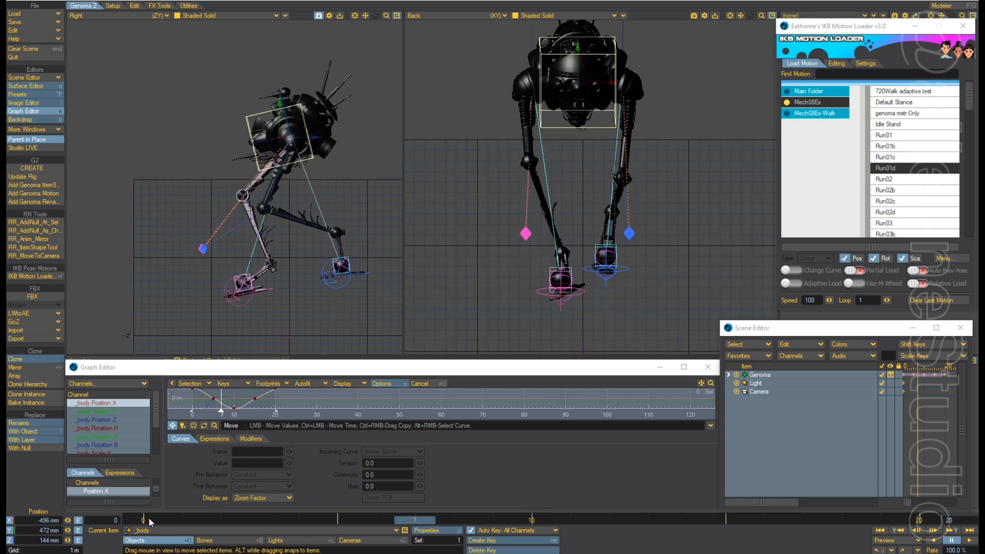
click(151, 517)
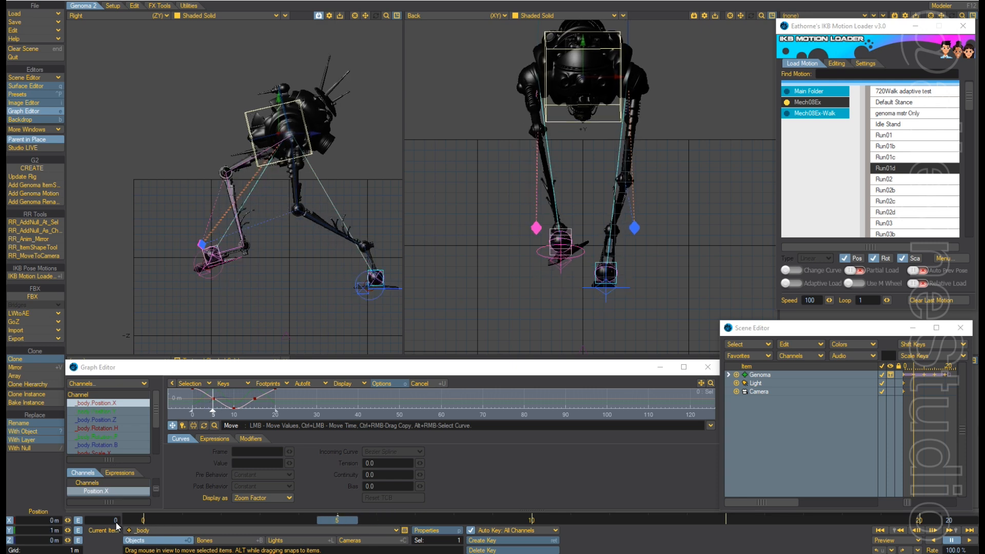
click(150, 518)
click(149, 520)
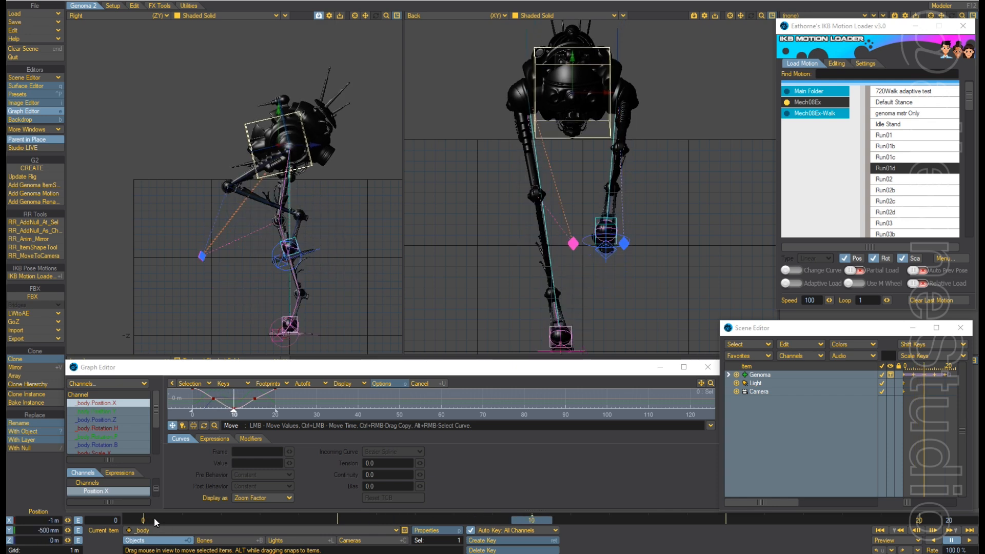
click(154, 517)
click(46, 539)
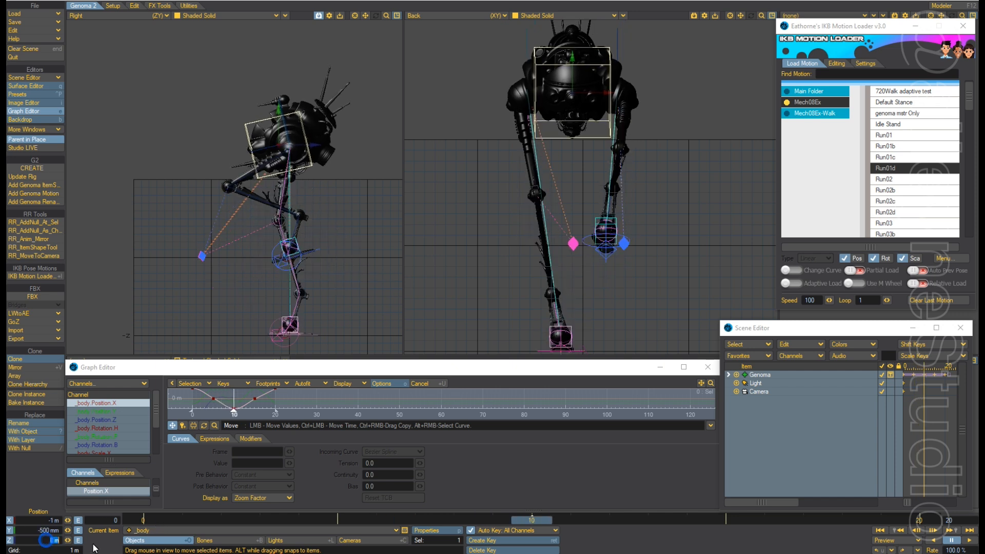
text(-2)
key(Return)
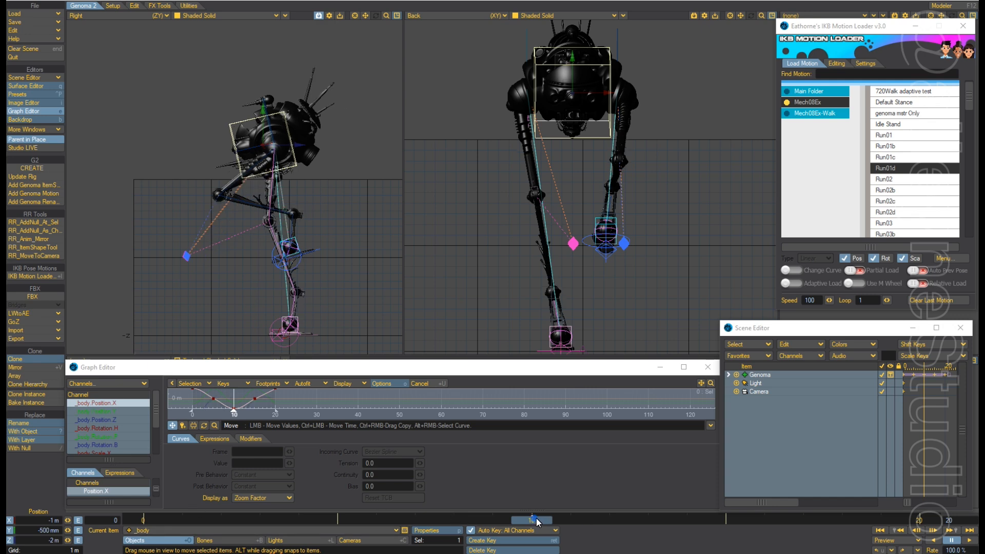
Set the body's Z position to -2 m at frame 20.
drag(535, 520, 919, 519)
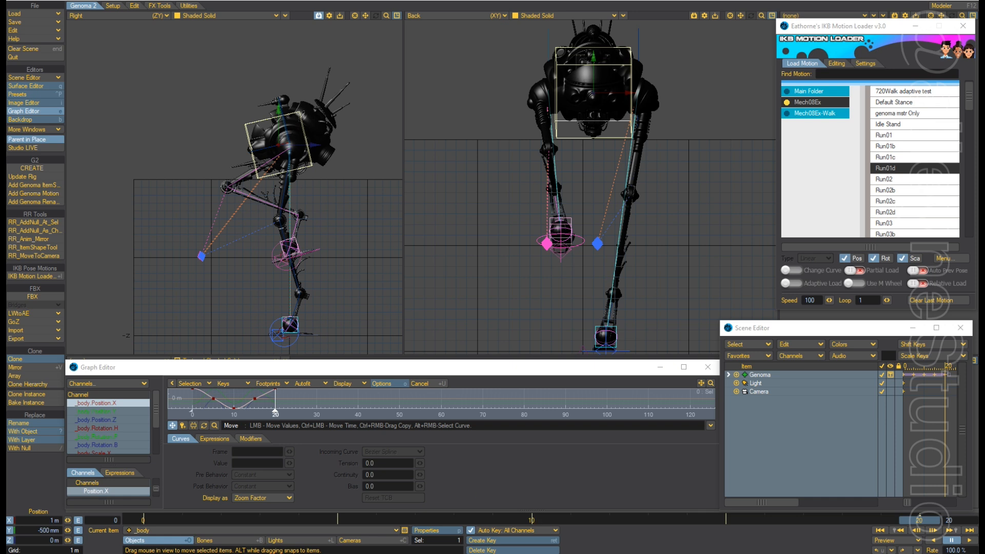
click(49, 540)
text(-)
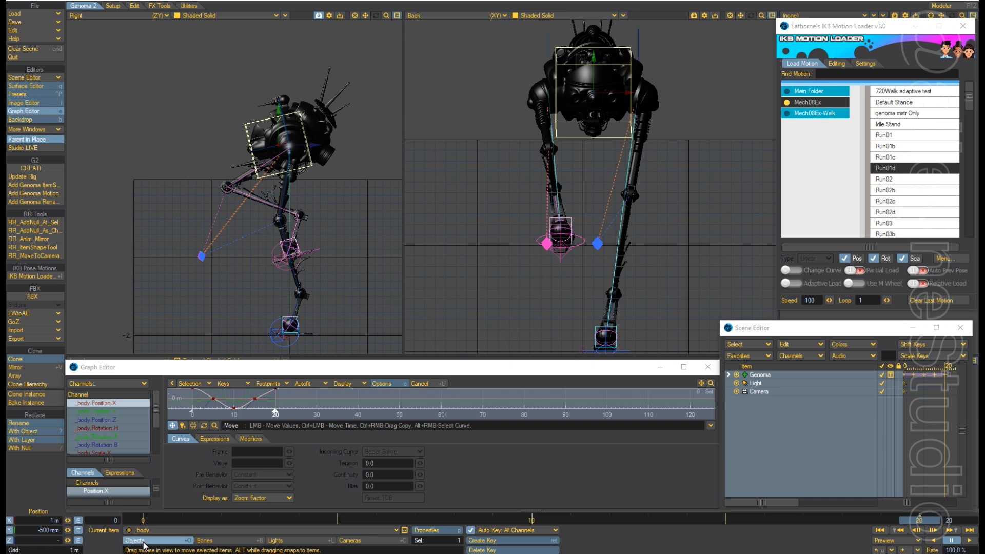
text(2)
key(Return)
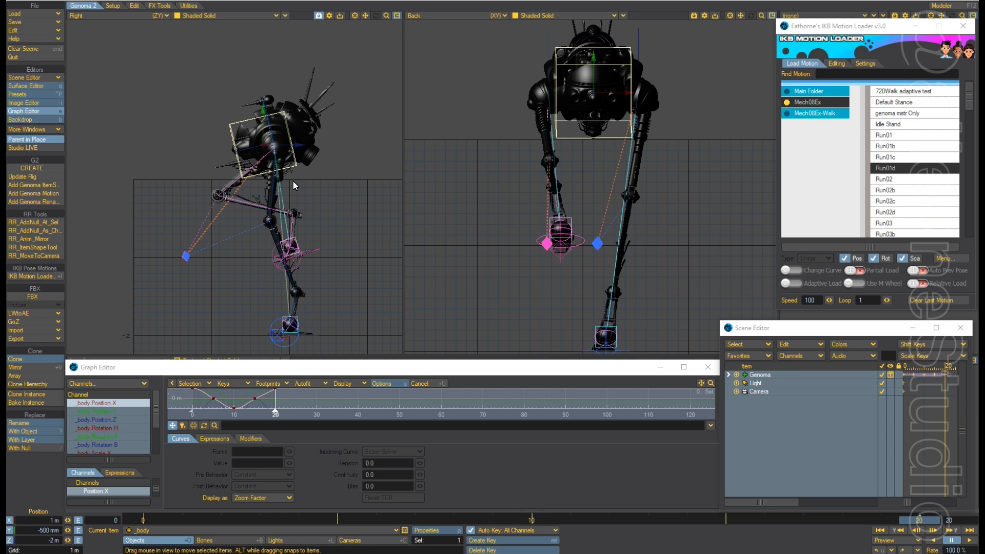
Play and scrub through the early frames of the run, examining the body's motion and its Position.X curve.
click(969, 540)
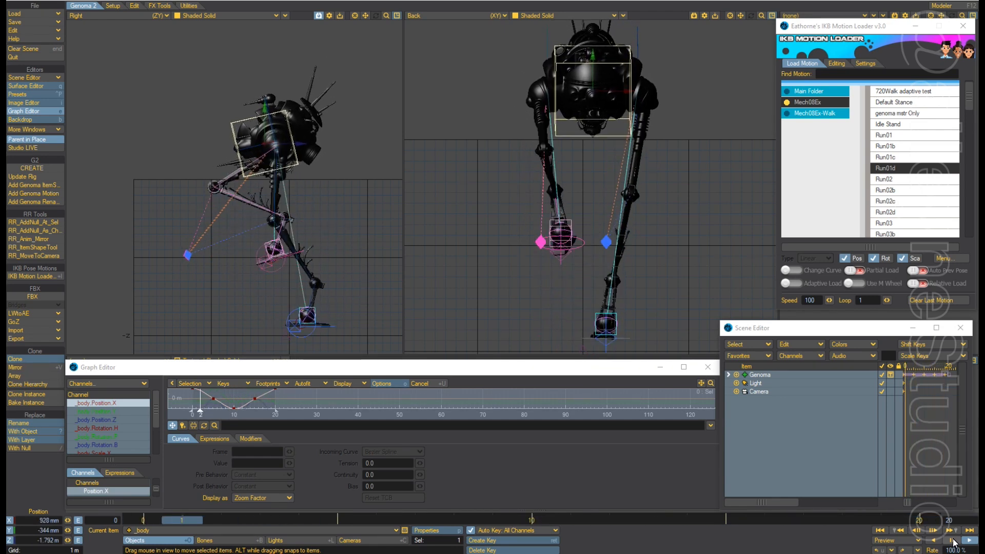
click(952, 540)
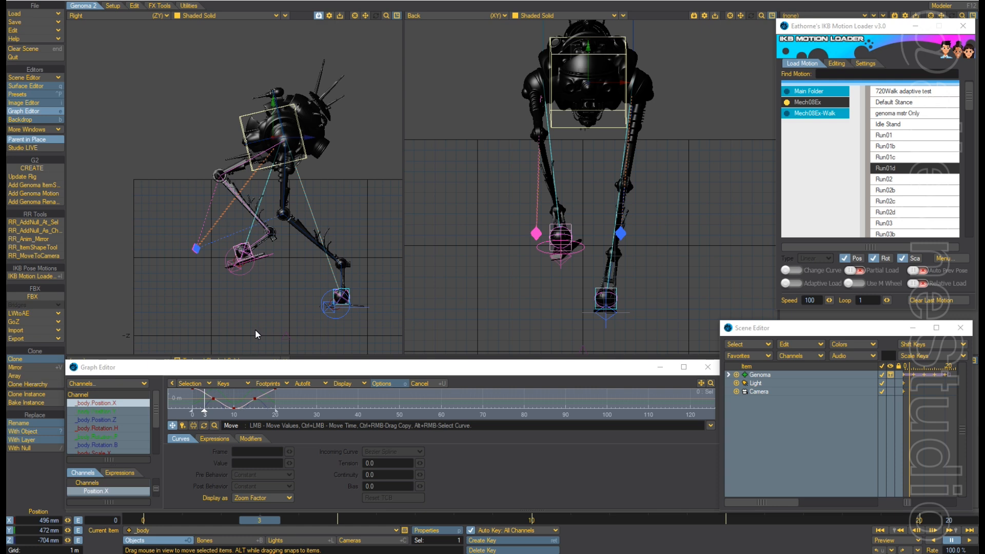
scroll(252, 521, down, 3)
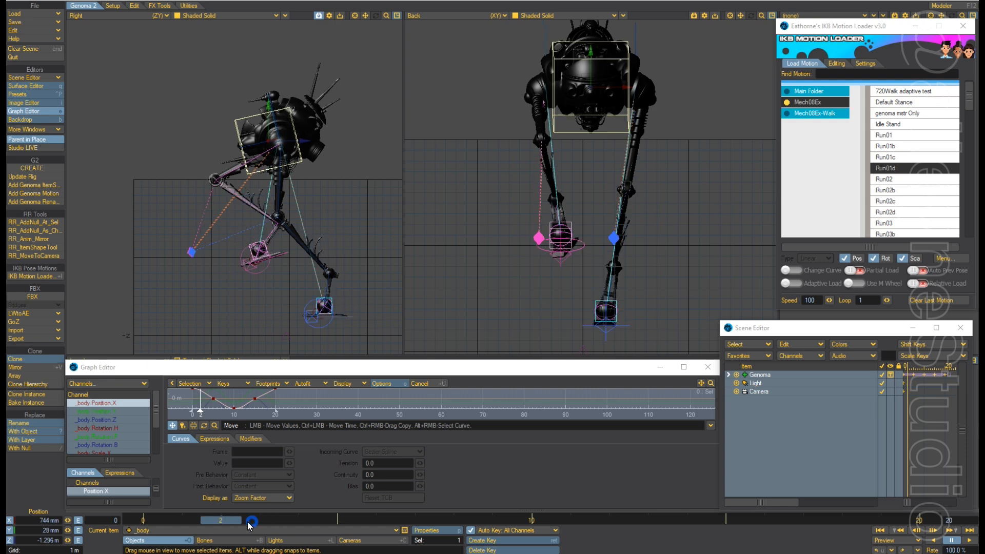
scroll(254, 522, up, 4)
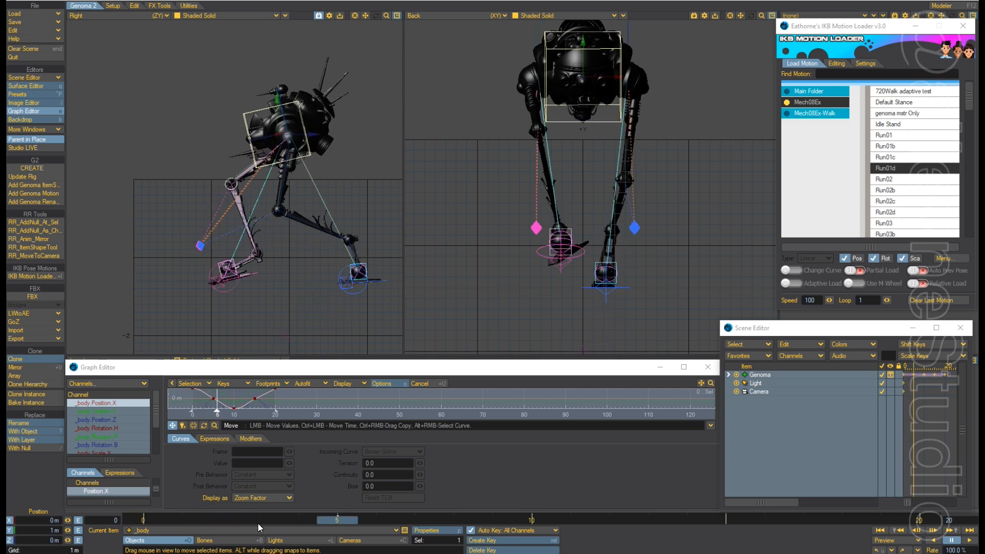
scroll(254, 522, down, 1)
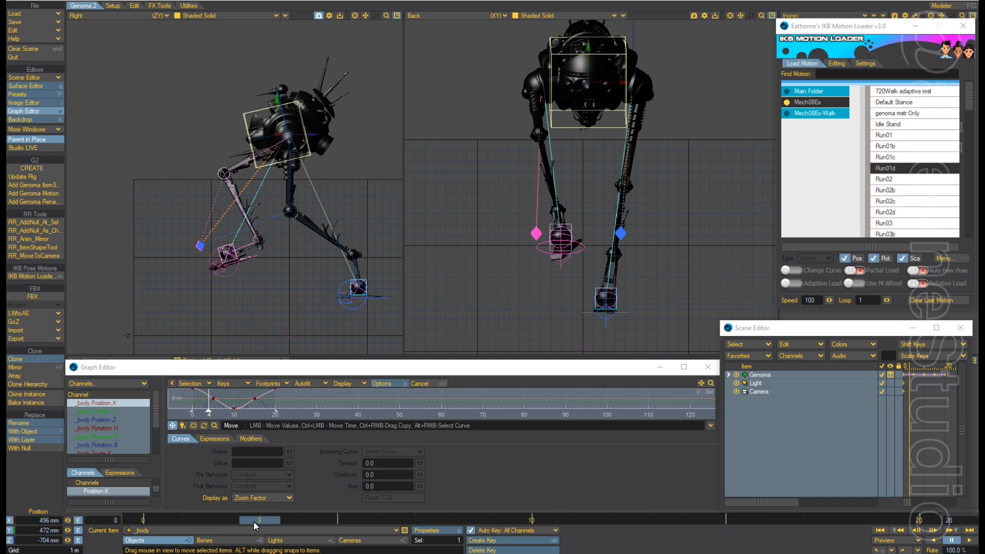
scroll(241, 521, up, 1)
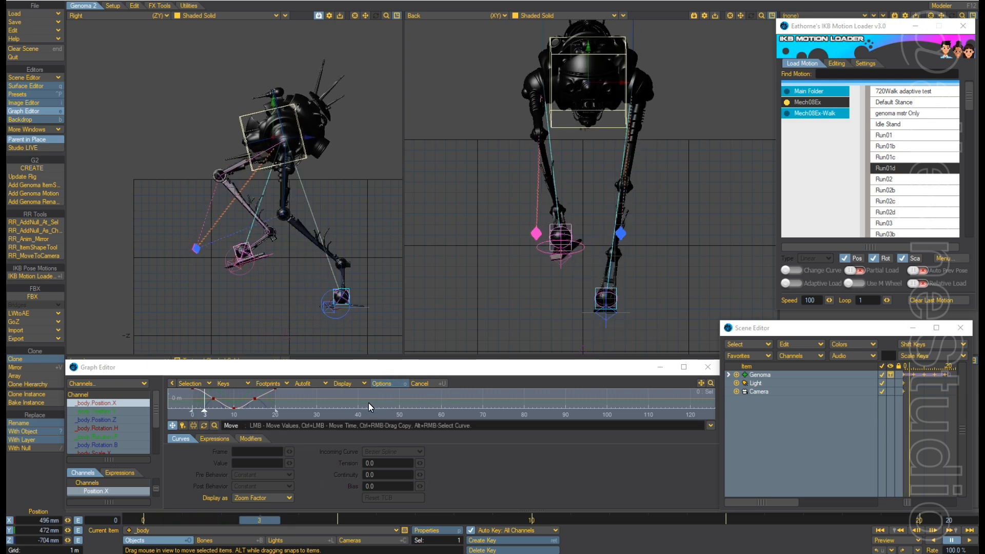
ctrl+alt+drag(367, 403, 354, 397)
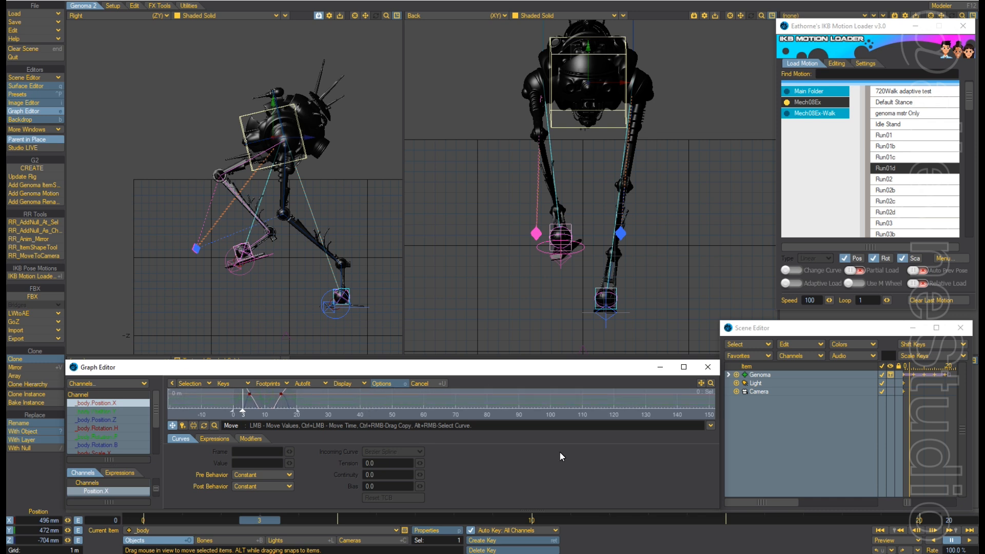
Enlarge the graph area and fit the body's Position.X curve, examining its keys from frame 0 to 20.
click(710, 425)
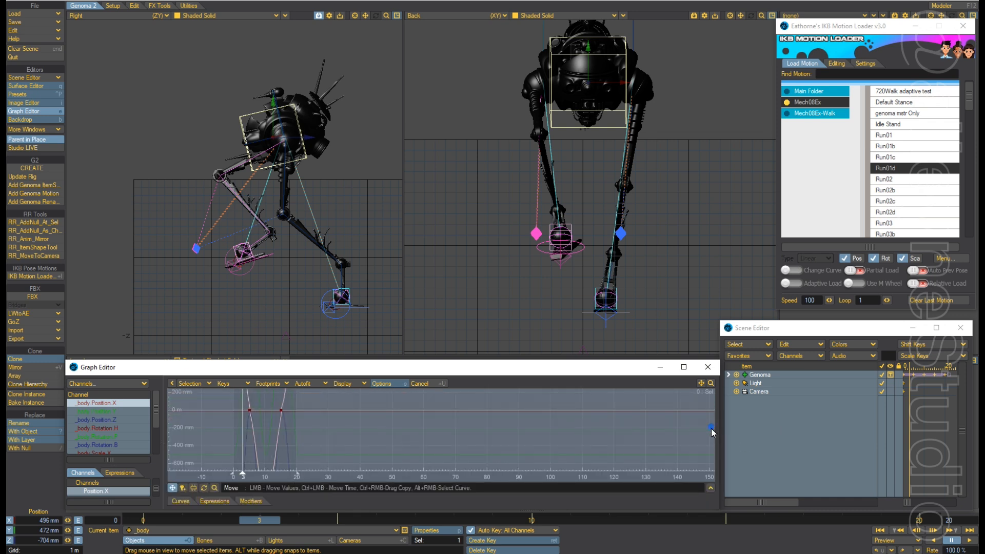
ctrl+alt+drag(412, 422, 398, 427)
key(a)
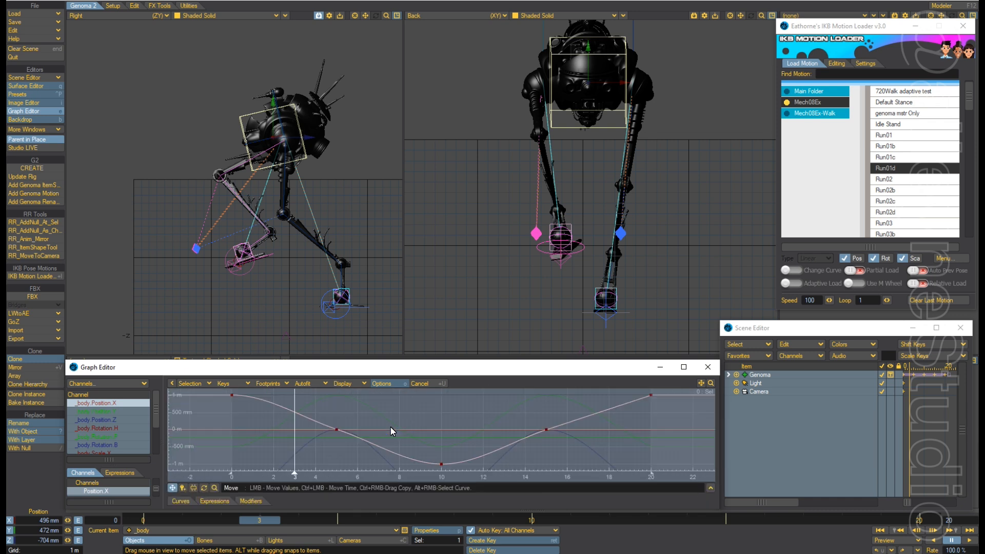
scroll(534, 425, down, 5)
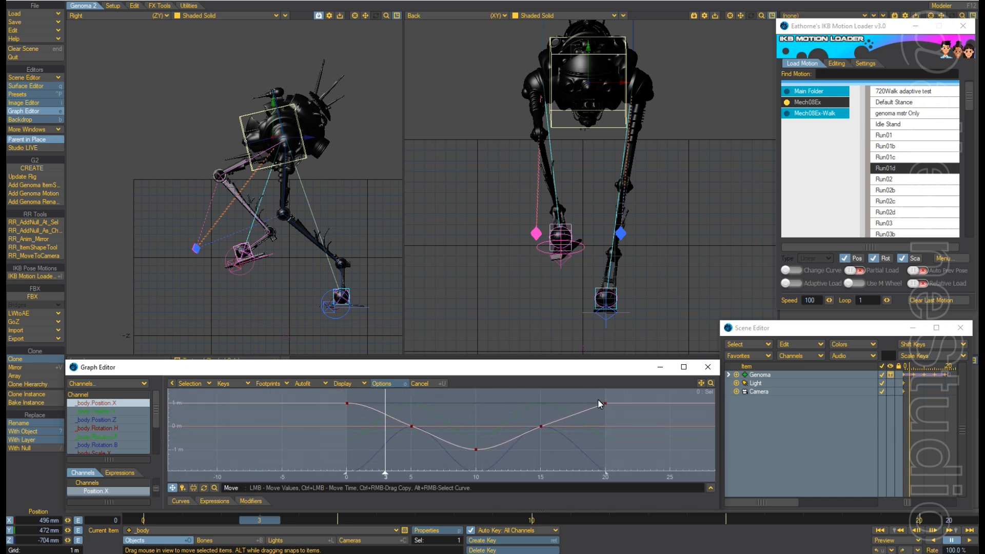
alt+drag(586, 429, 457, 430)
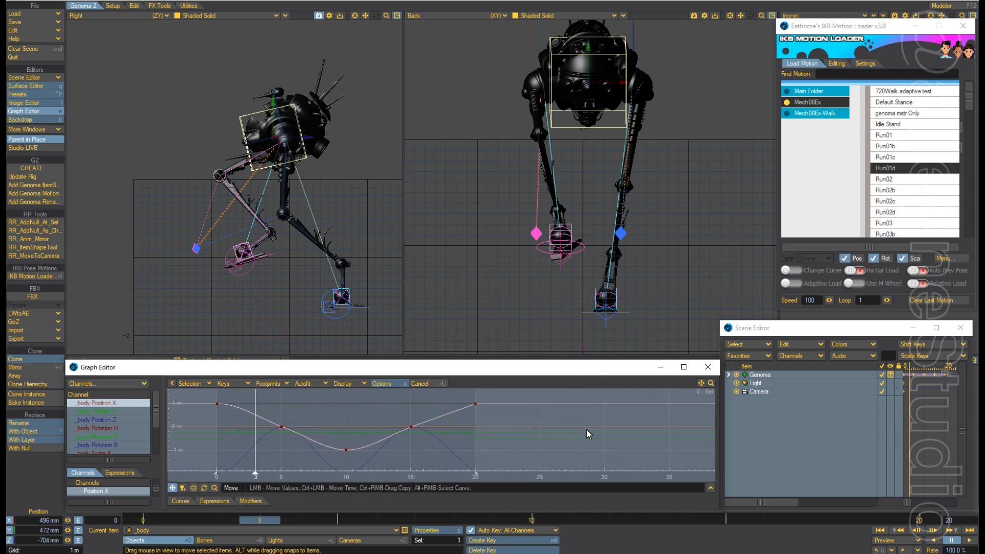
click(470, 398)
alt+drag(395, 442, 365, 424)
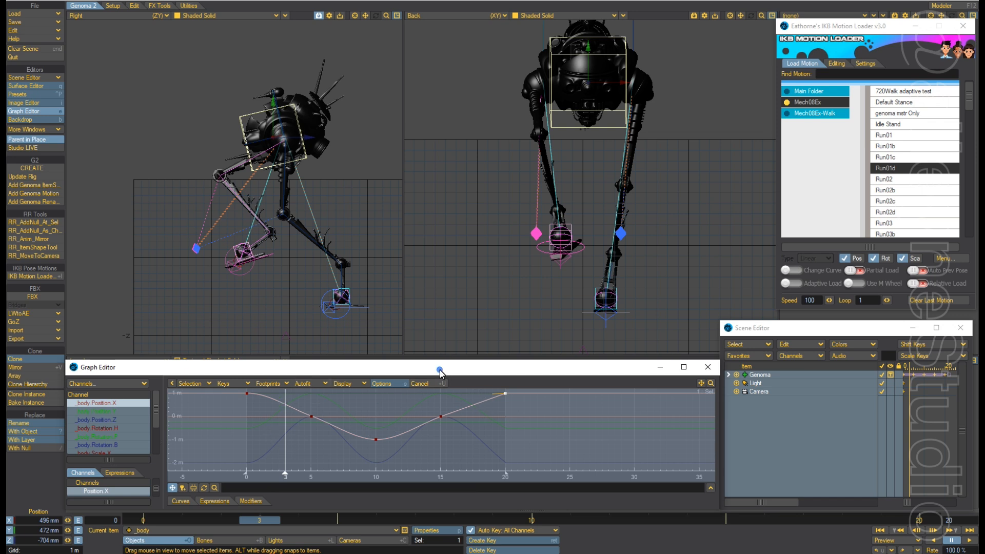
Check the default incoming curve in the Graph Editor options and close them without changes.
key(o)
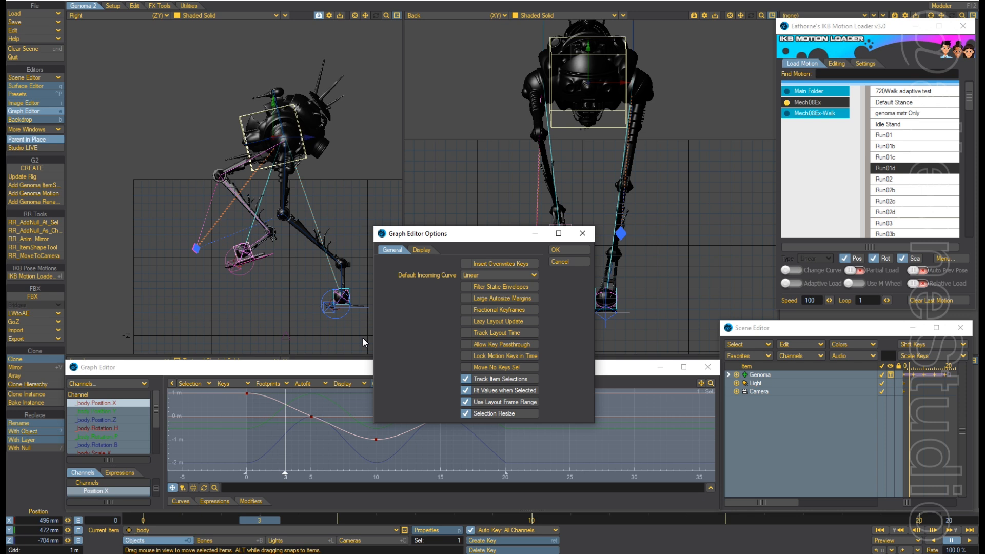
click(571, 264)
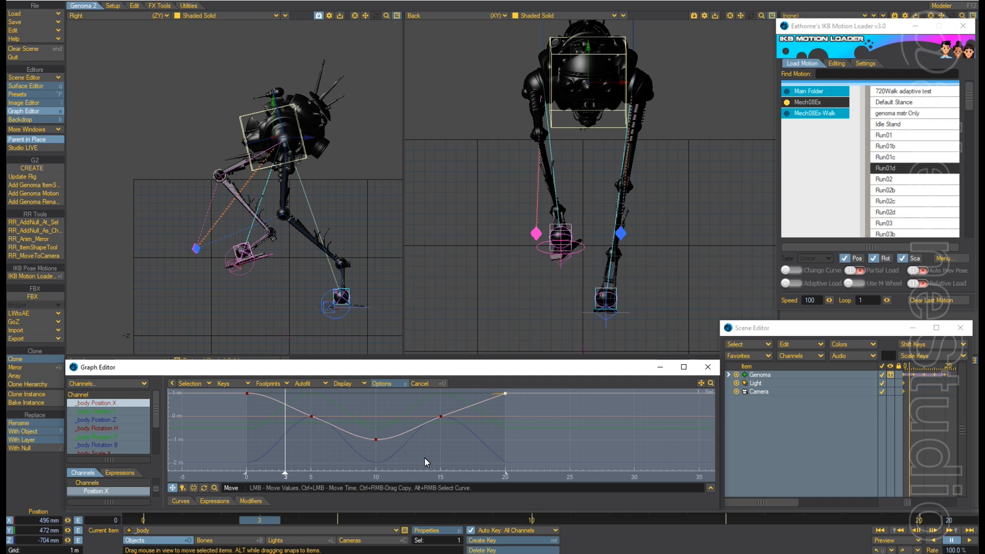
click(409, 365)
Scrub back and forth through the first half of the run cycle, examining the body's side-to-side motion, and return to frame 0.
mouse_move(439, 419)
key(Left)
key(Left)
key(Left)
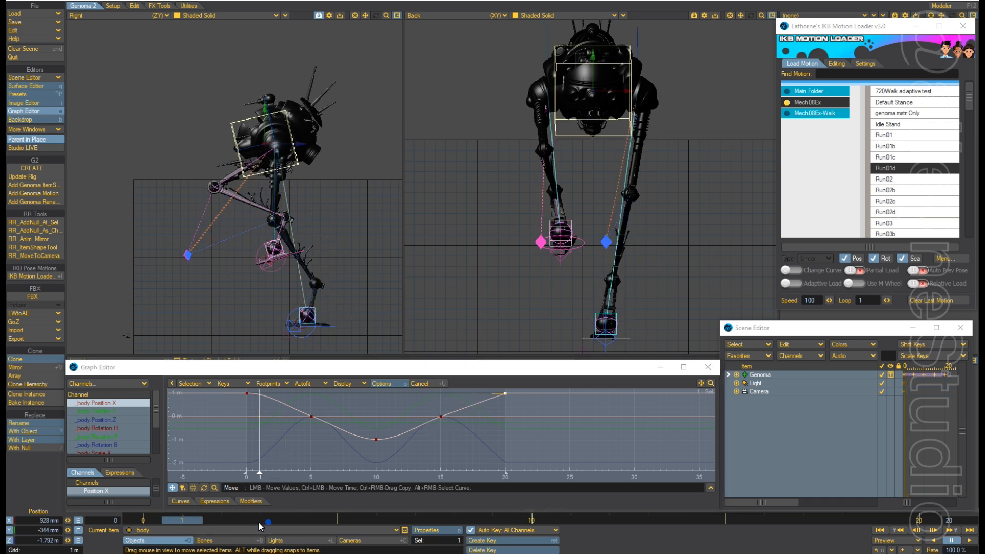
key(Right)
key(Right)
key(Right)
key(Right)
key(Left)
key(Left)
key(Left)
key(Left)
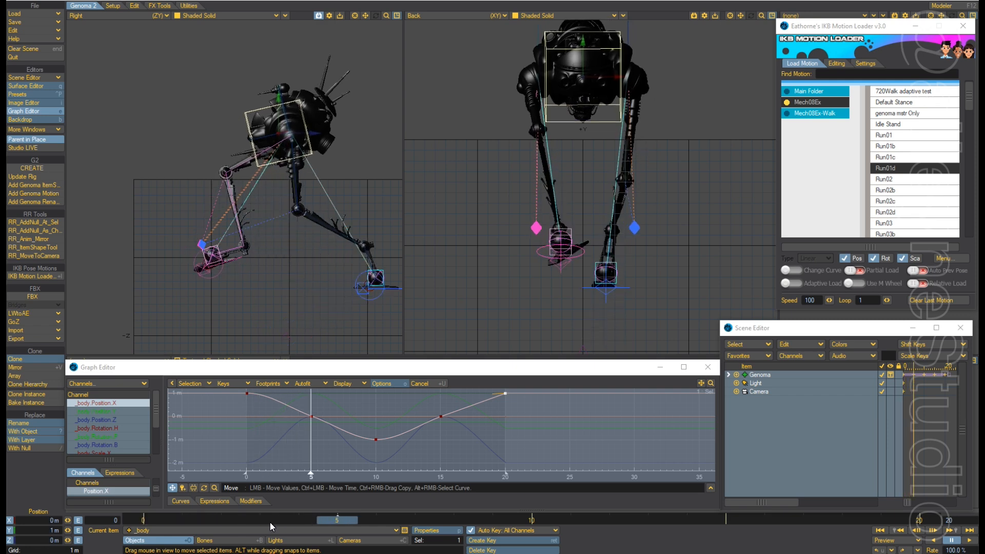
key(Right)
key(Right)
key(Right)
key(Right)
key(Right)
key(Right)
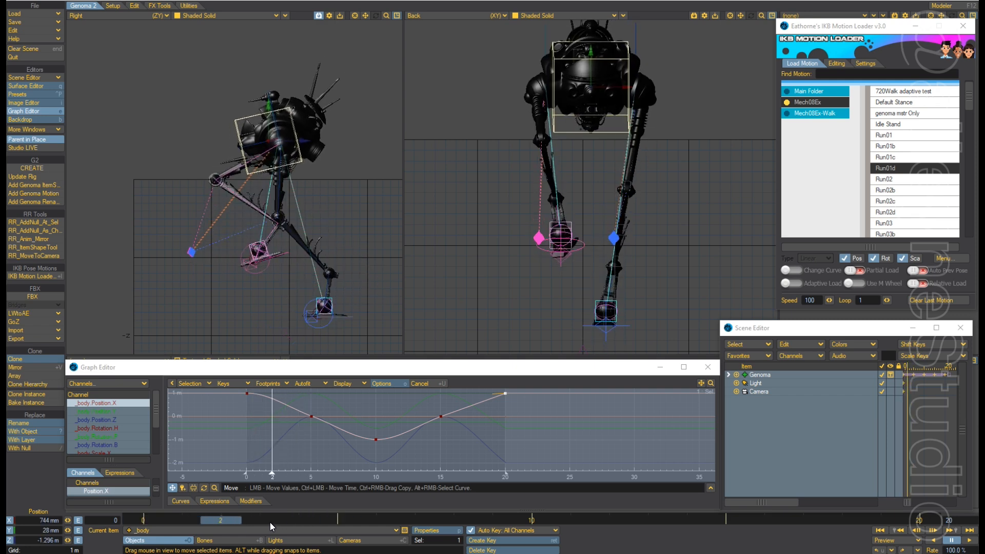
key(Left)
key(Left)
key(Left)
key(Left)
key(Left)
key(Left)
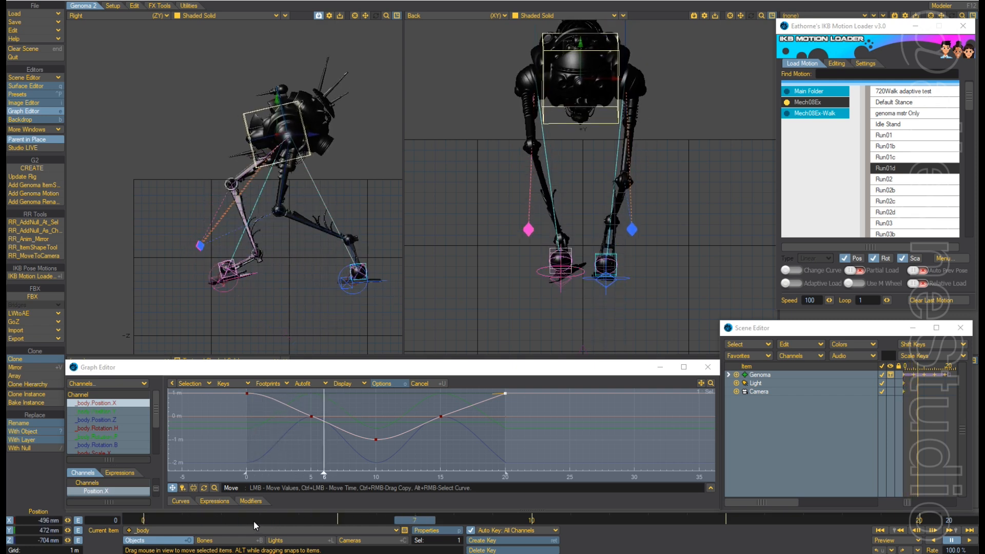
key(Right)
key(Right)
key(Right)
key(Right)
key(Right)
key(Left)
key(Left)
key(Left)
key(Left)
key(Left)
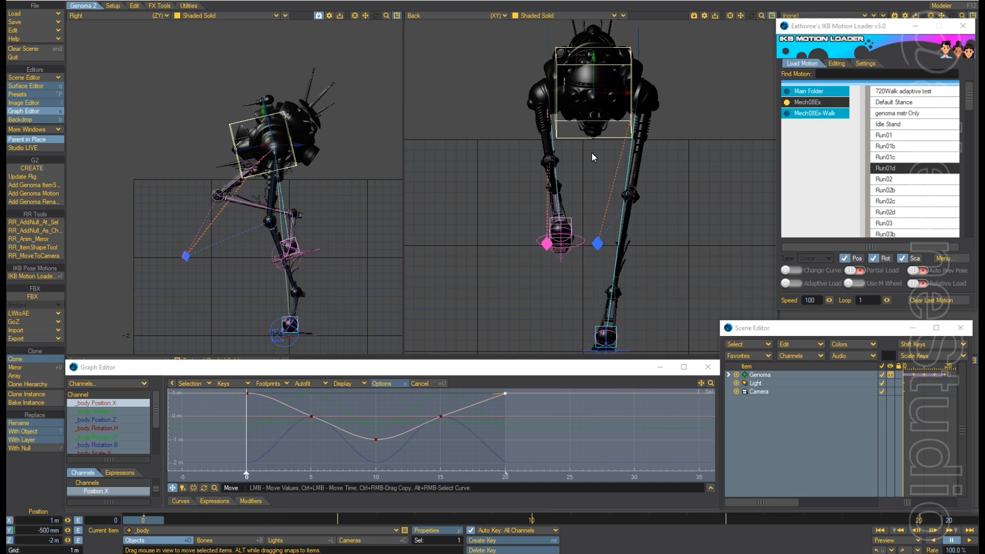
Switch the body to rotation editing and compare its pose at frames 0 and 1.
key(y)
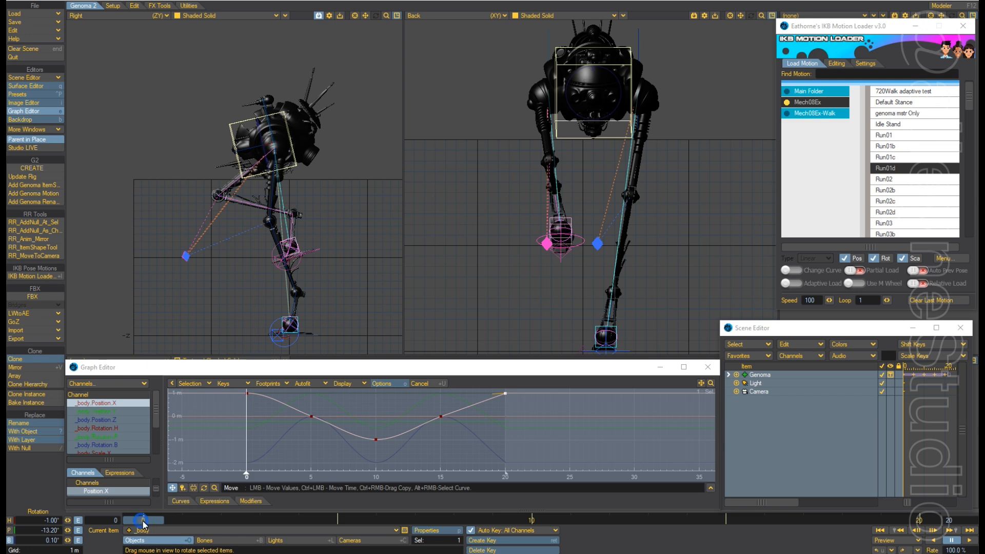
key(Right)
key(Left)
key(Right)
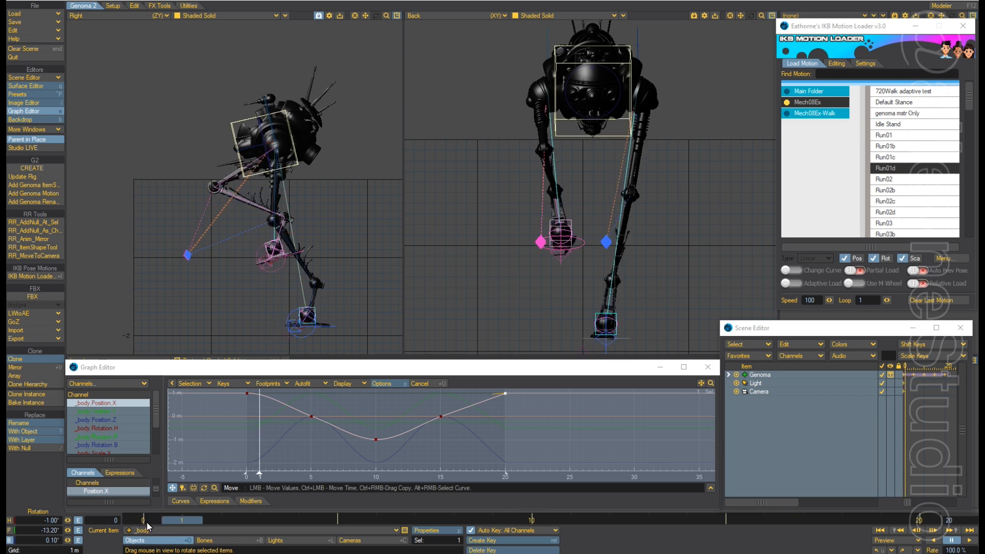
key(Left)
key(Right)
key(Left)
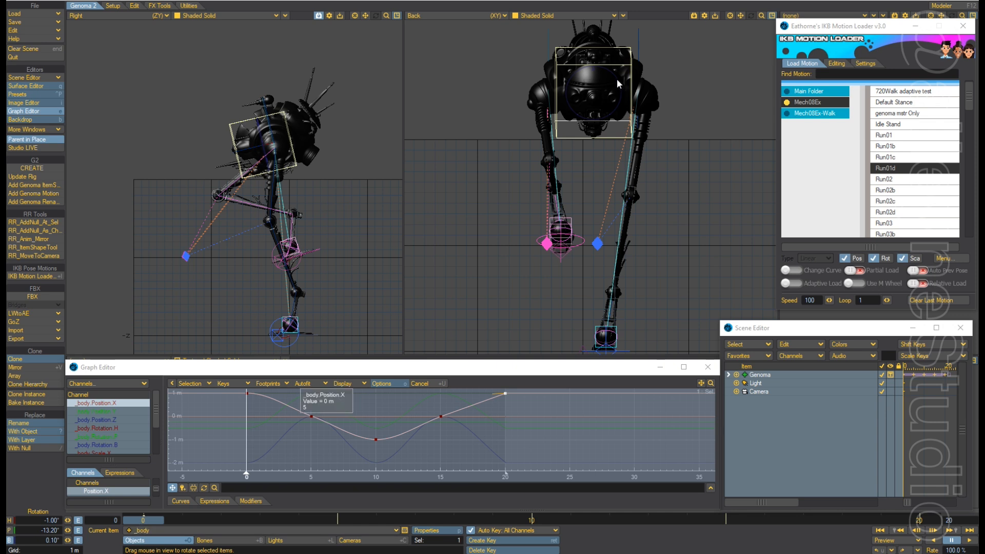
Tilt the body sideways at frame 0, setting its bank rotation to -4°.
drag(617, 76, 617, 76)
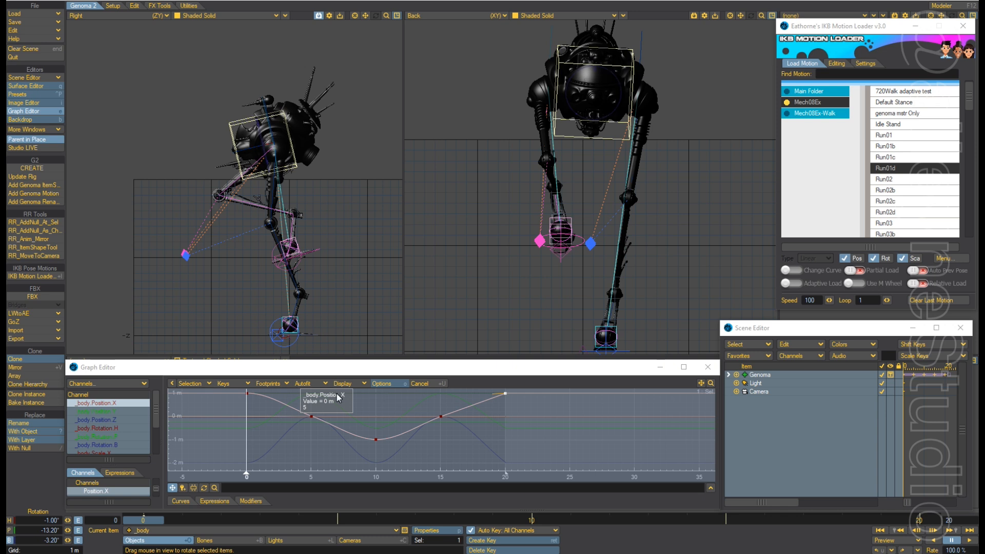
click(51, 540)
text(-4)
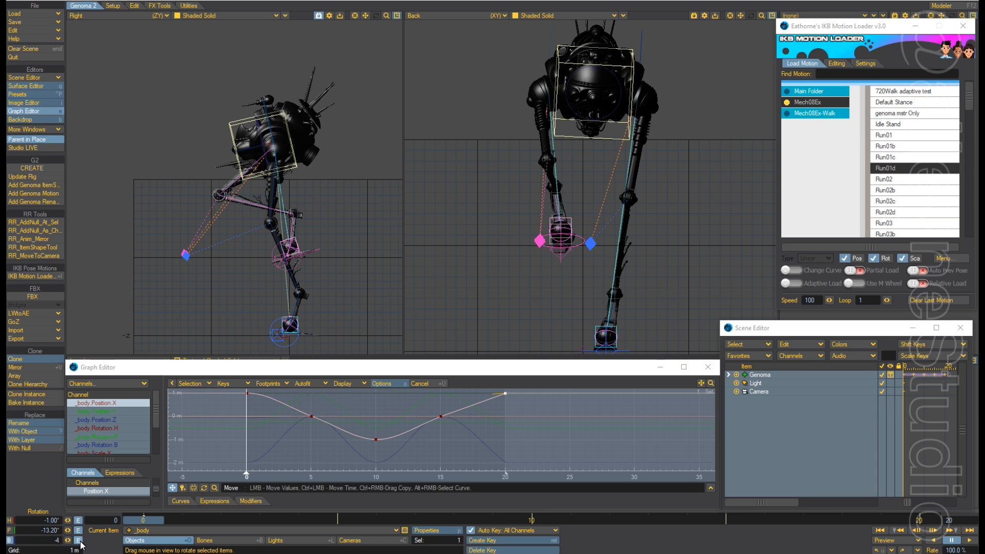
key(Return)
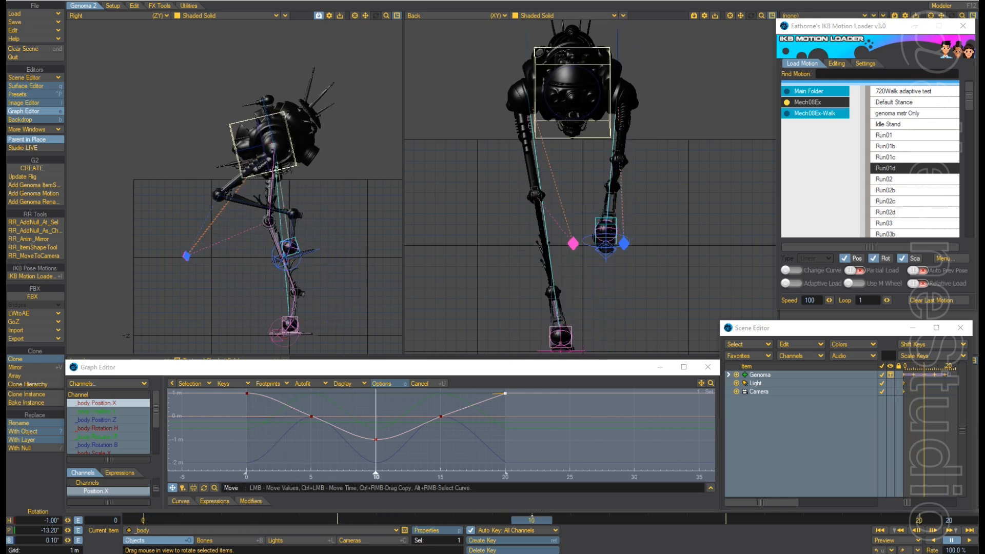
Set the body's bank rotation to 4° at frame 10.
click(48, 540)
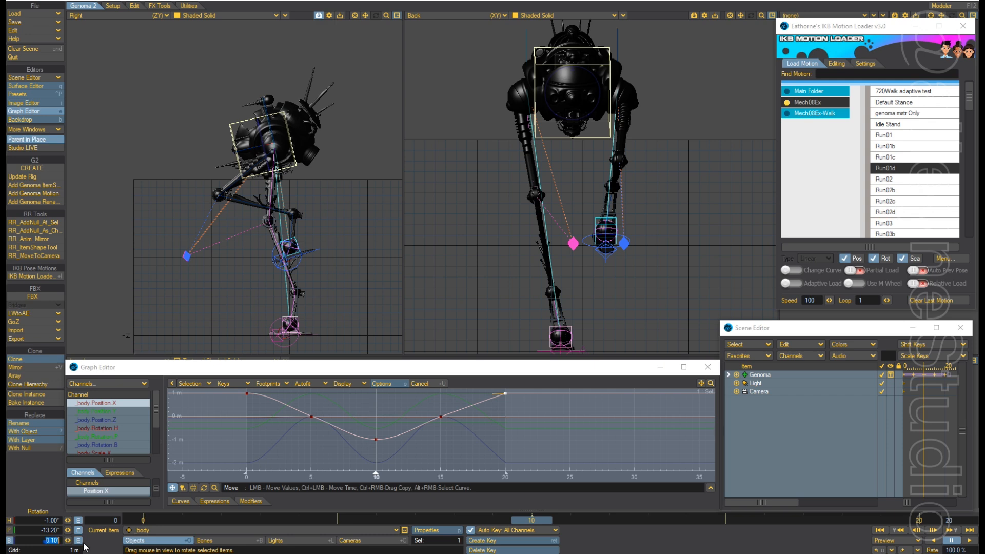
text(4)
key(Return)
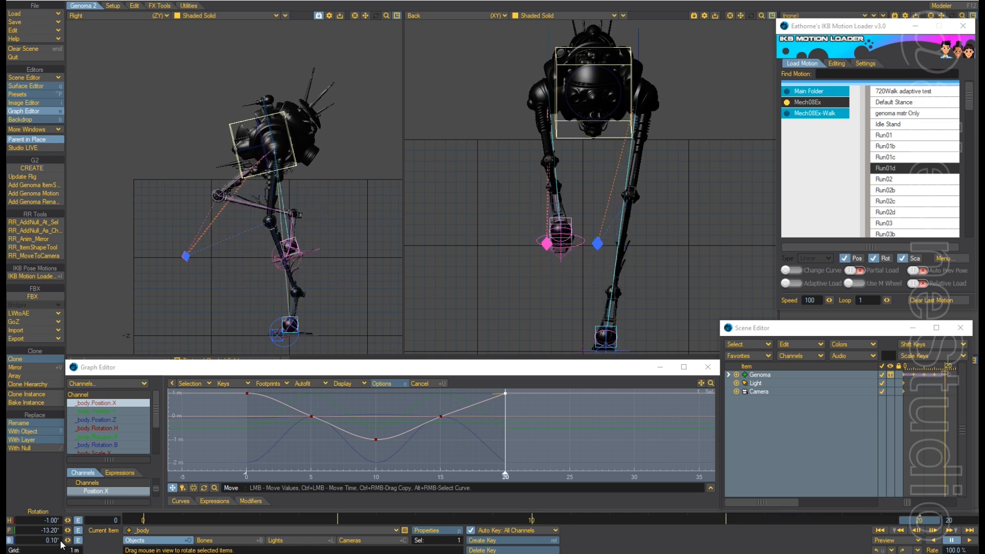
Set the body's bank rotation to -4° at frame 20.
click(45, 540)
text(-)
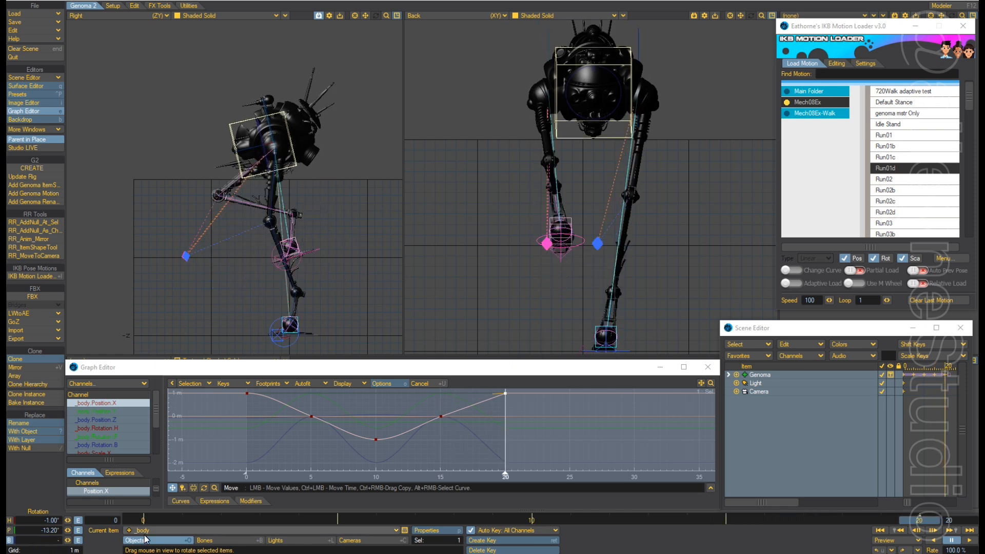
text(4)
key(Return)
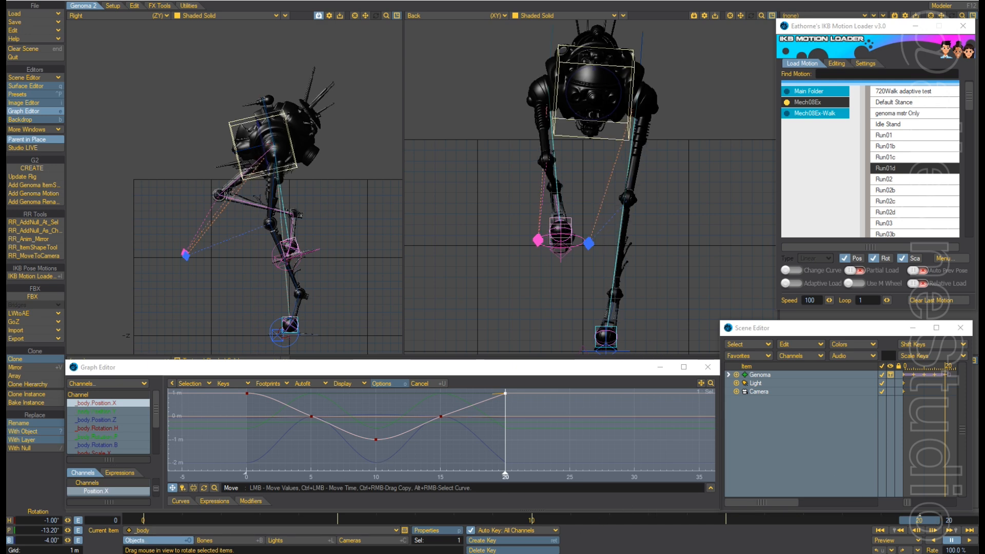
Play the run cycle to review the body's bank motion, and return to frame 0.
click(970, 541)
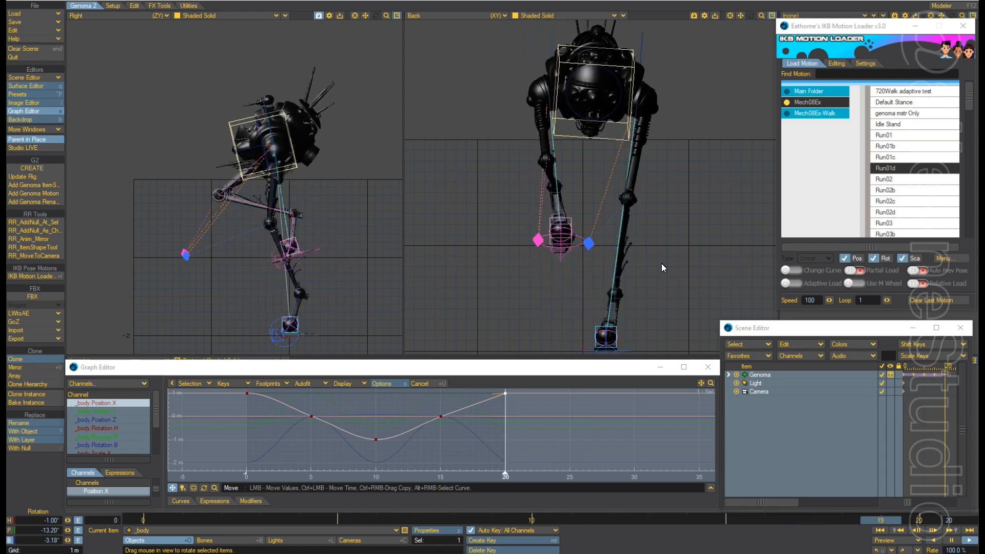
click(952, 540)
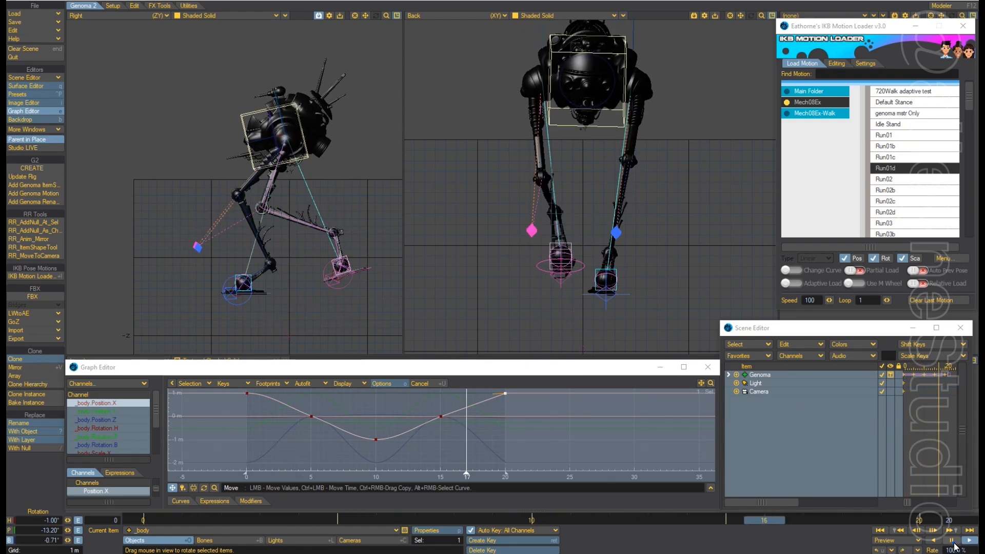
click(880, 531)
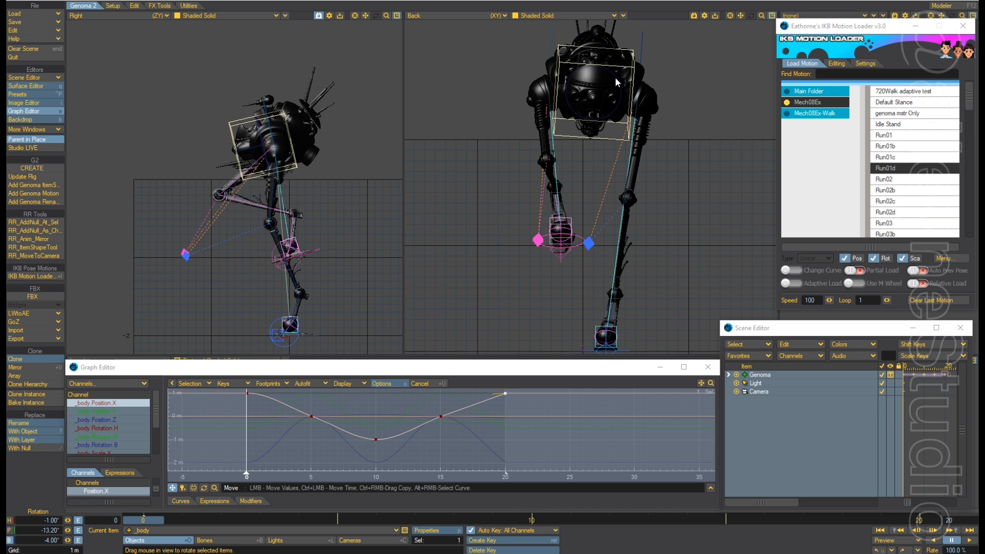
Reverse the body's sideways tilt at frame 0, rotating its bank to 2° in the Back view.
right_drag(614, 77, 613, 77)
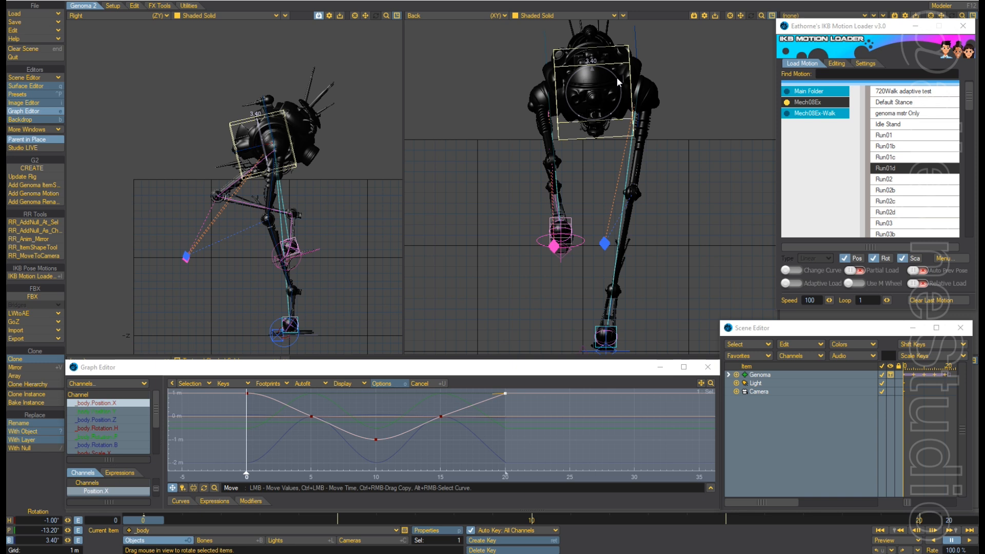
right_drag(617, 77, 614, 79)
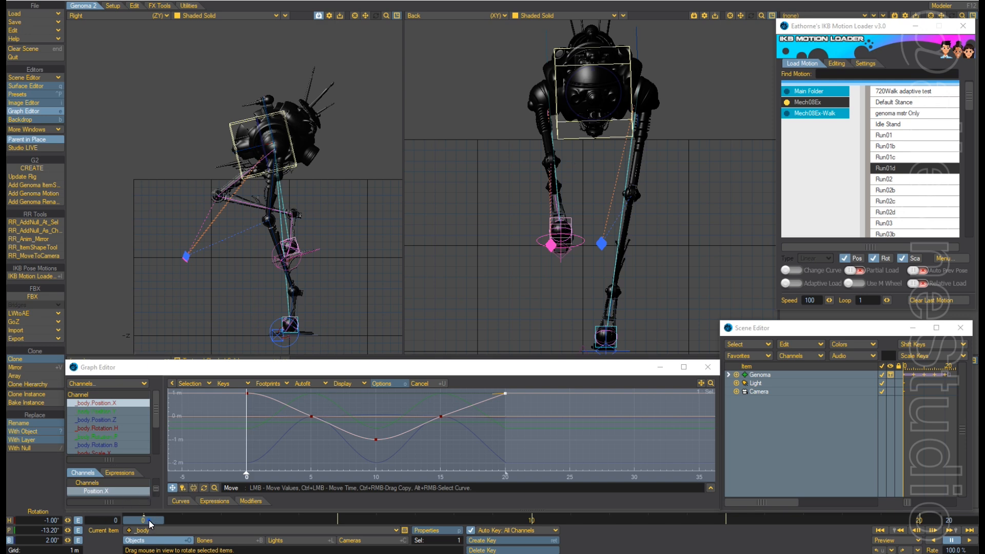
Set the body's bank rotation to -2° at frame 10.
key(Right)
key(Right)
key(Right)
key(Right)
key(Right)
key(Right)
key(Right)
key(Right)
key(Right)
key(Right)
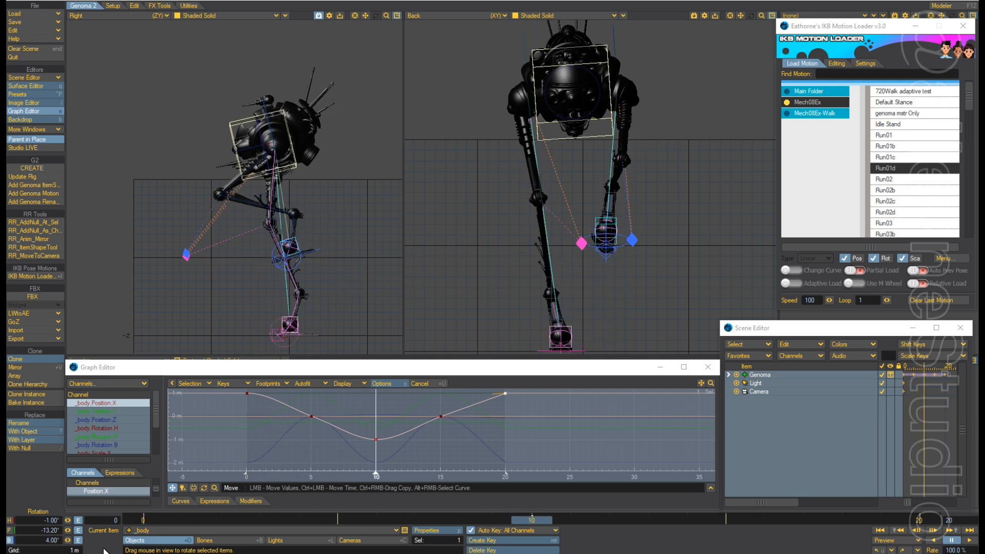
drag(41, 541, 92, 545)
text(-2)
key(Return)
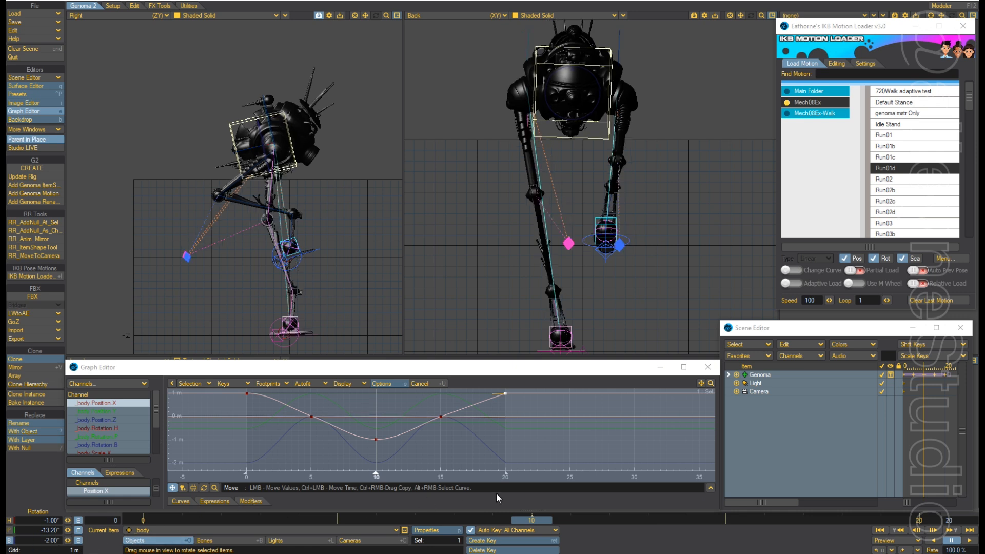
Set the body's bank rotation to 2° at frame 20.
drag(532, 523, 880, 523)
key(Right)
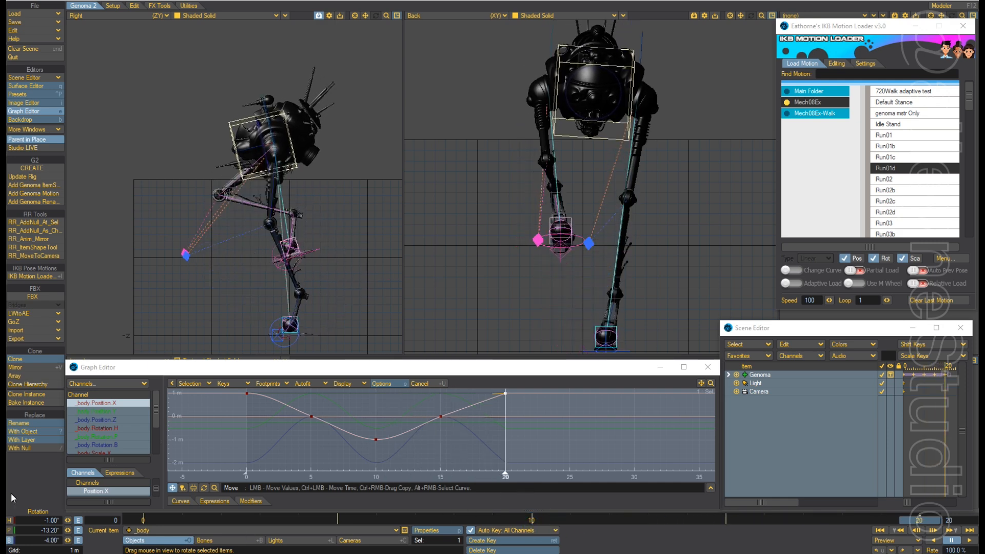
click(50, 540)
text(2)
key(Return)
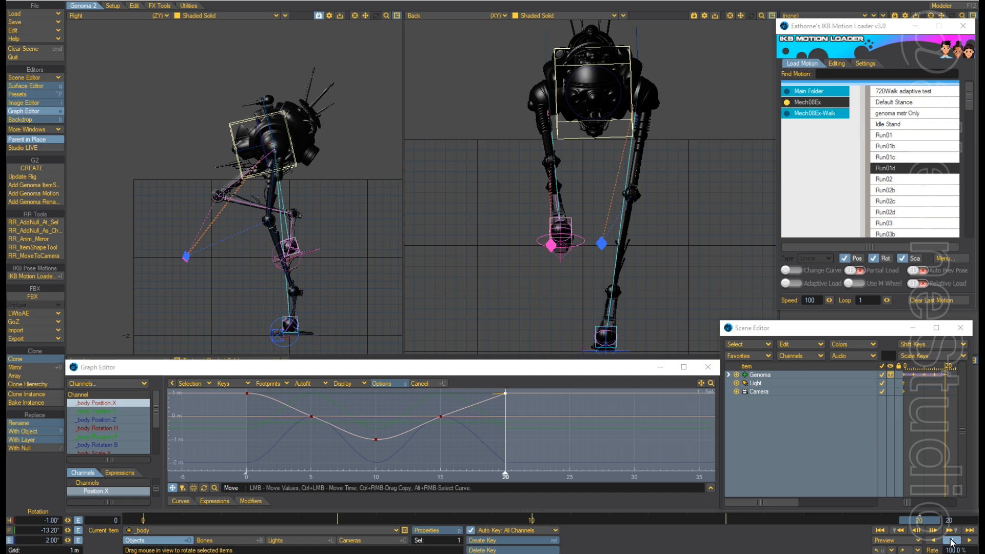
Play the run cycle from frame 0 to review the reversed, gentler body tilt, and rewind.
click(884, 531)
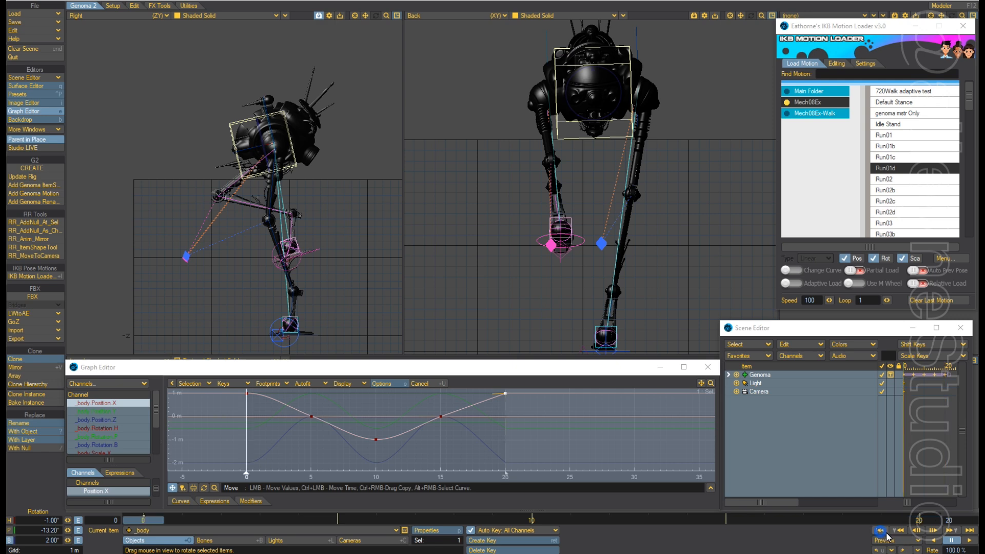
click(969, 541)
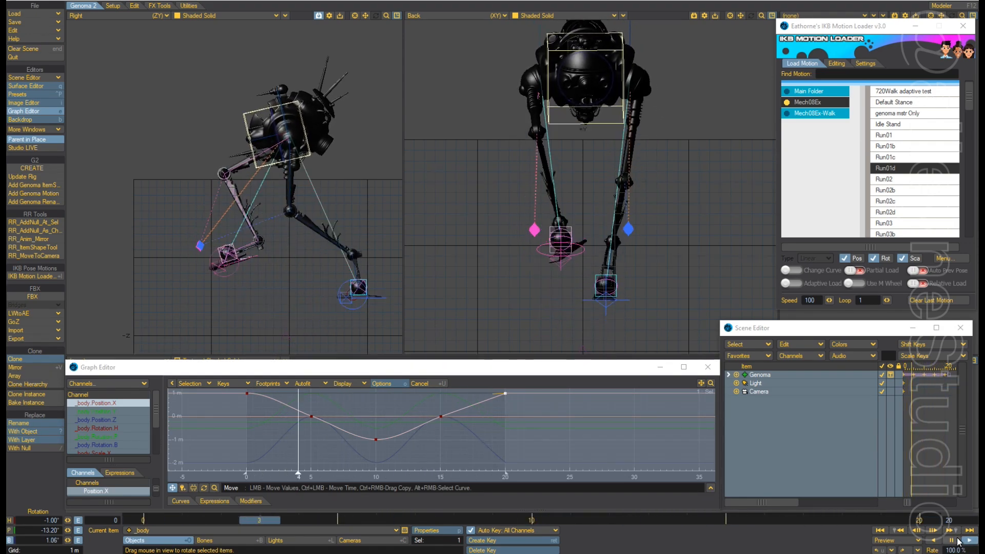
click(952, 540)
click(879, 530)
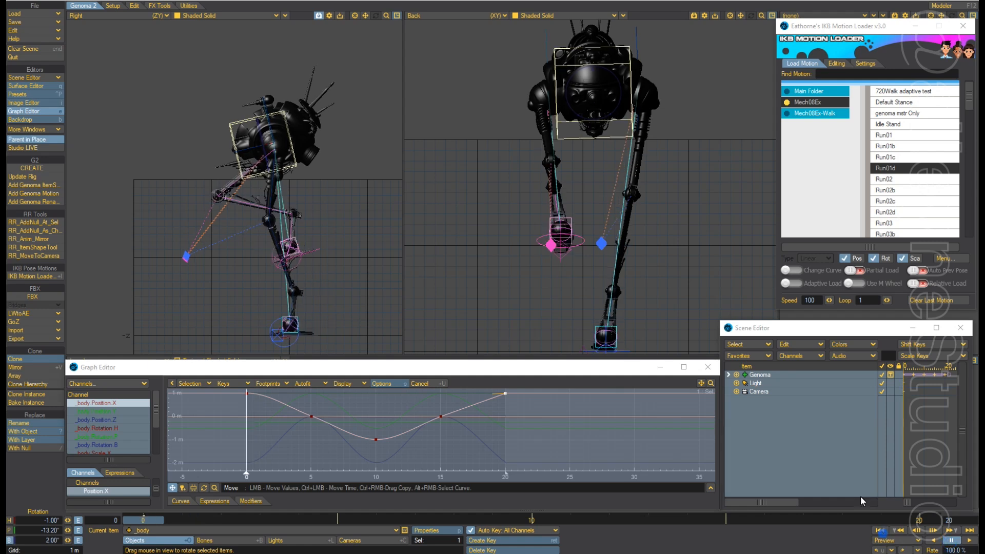
Switch the Right viewport to the Top view and widen it beside the Back view, framing the mech from above.
key(4)
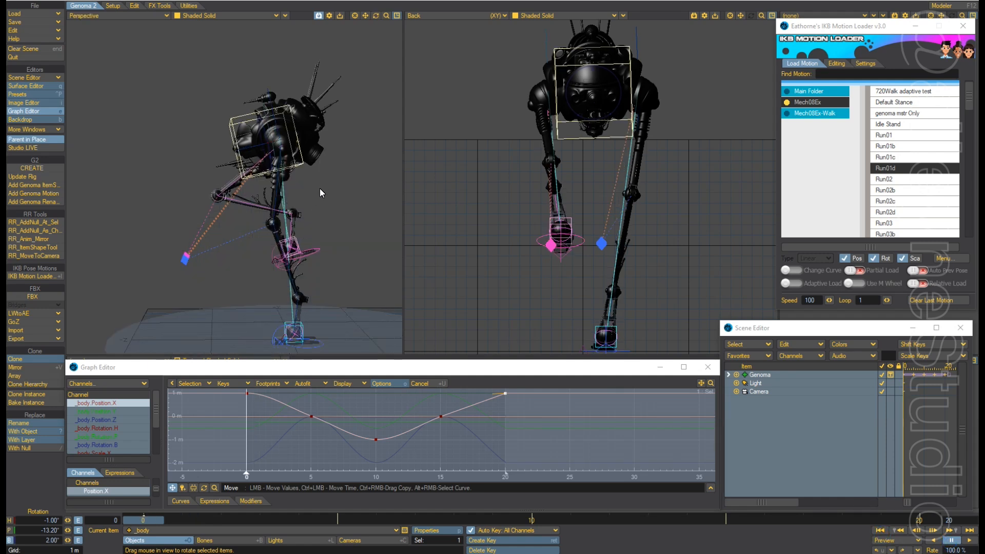
key(1)
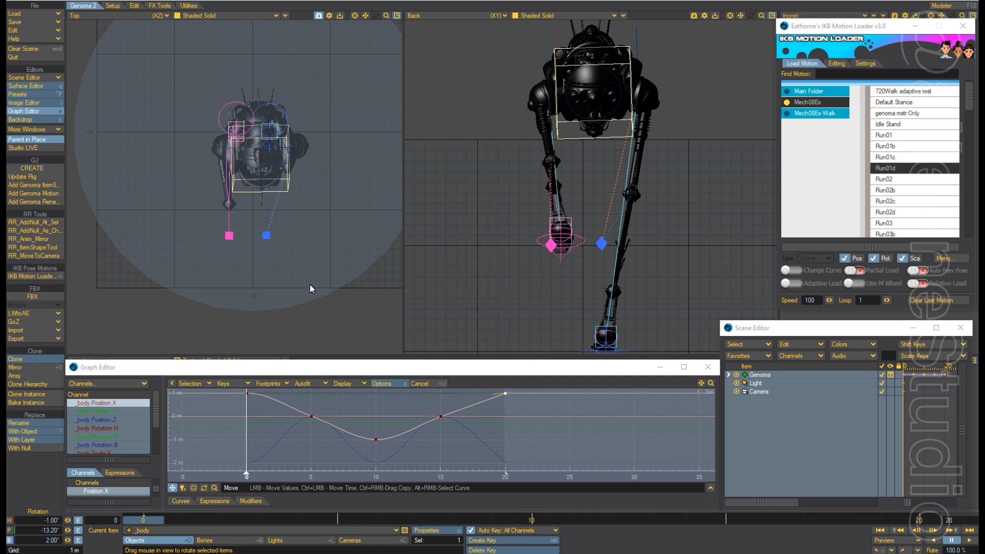
scroll(279, 241, up, 5)
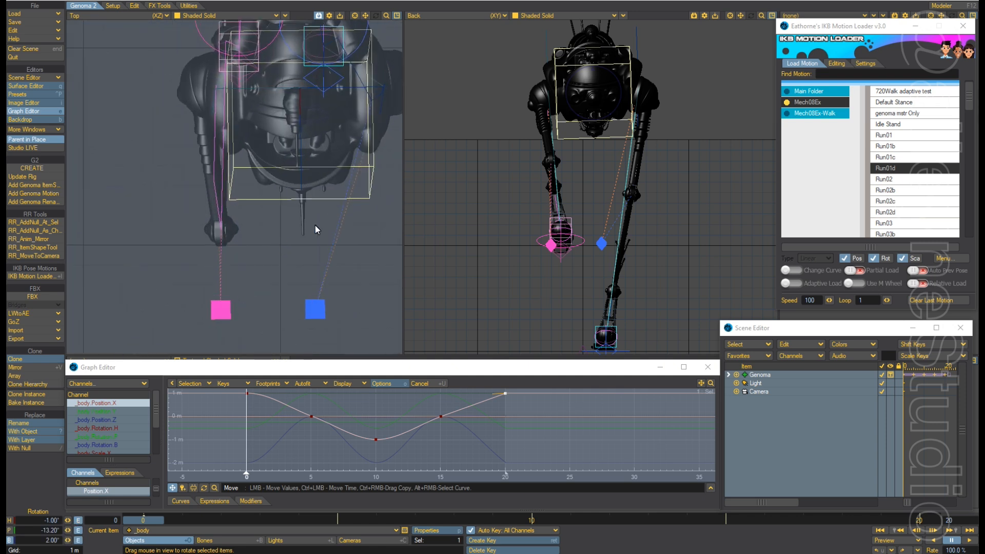
drag(403, 241, 534, 229)
scroll(427, 245, down, 4)
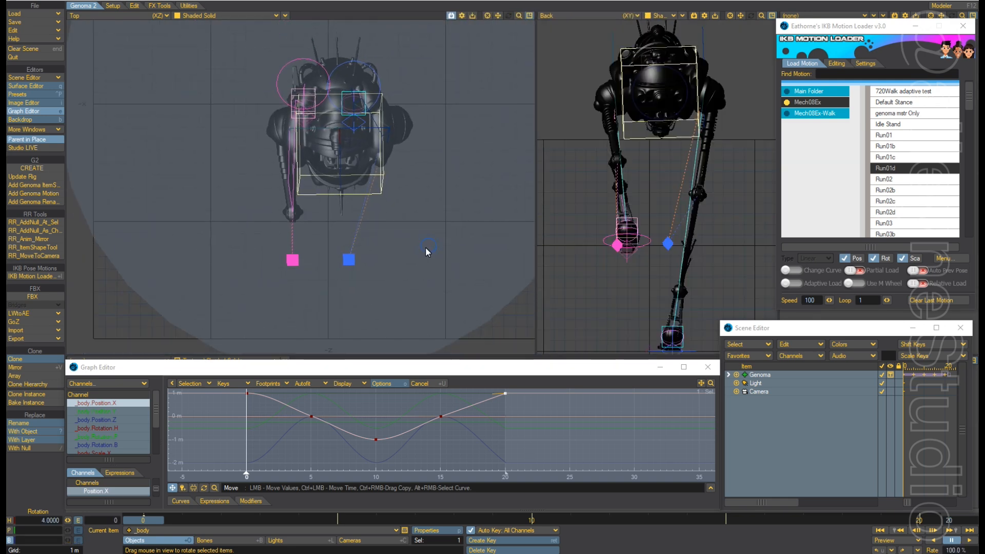
scroll(434, 243, up, 1)
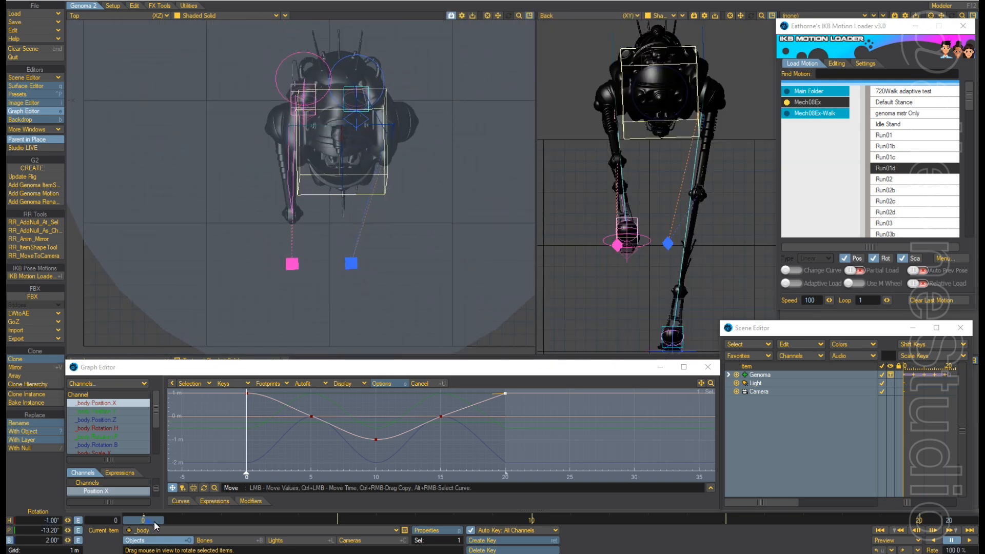
Step back and forth between frames 0 and 10 to examine the body's heading relative to the leg swing from above.
key(Right)
key(Right)
key(Right)
key(Right)
key(Right)
key(Right)
key(Right)
key(Right)
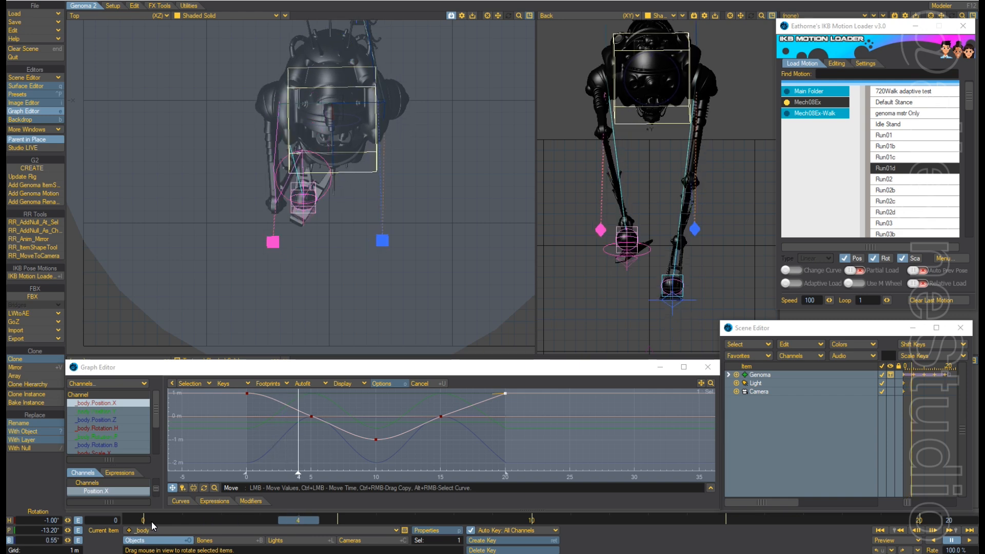
key(Right)
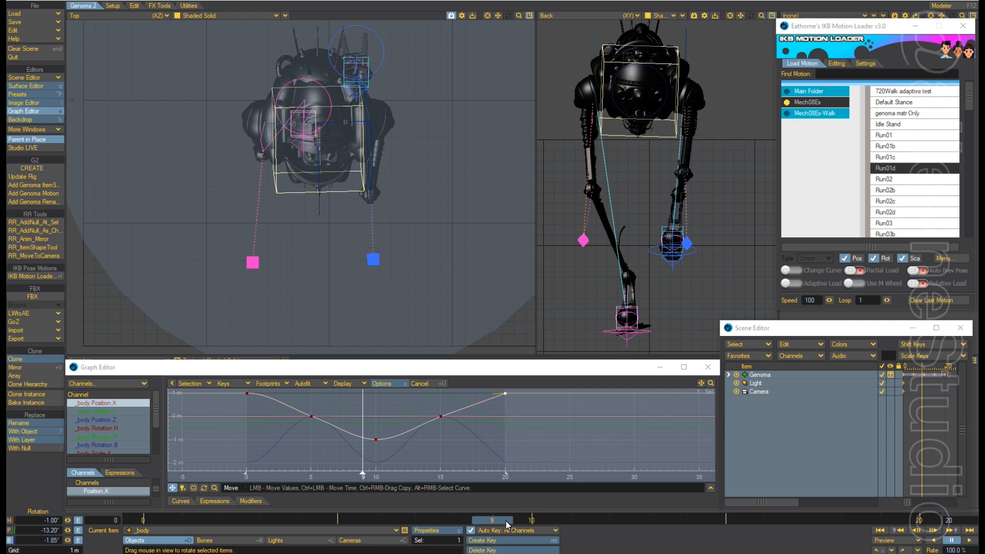
key(Left)
key(Left)
key(Left)
key(Left)
key(Left)
key(Left)
key(Left)
key(Left)
key(Left)
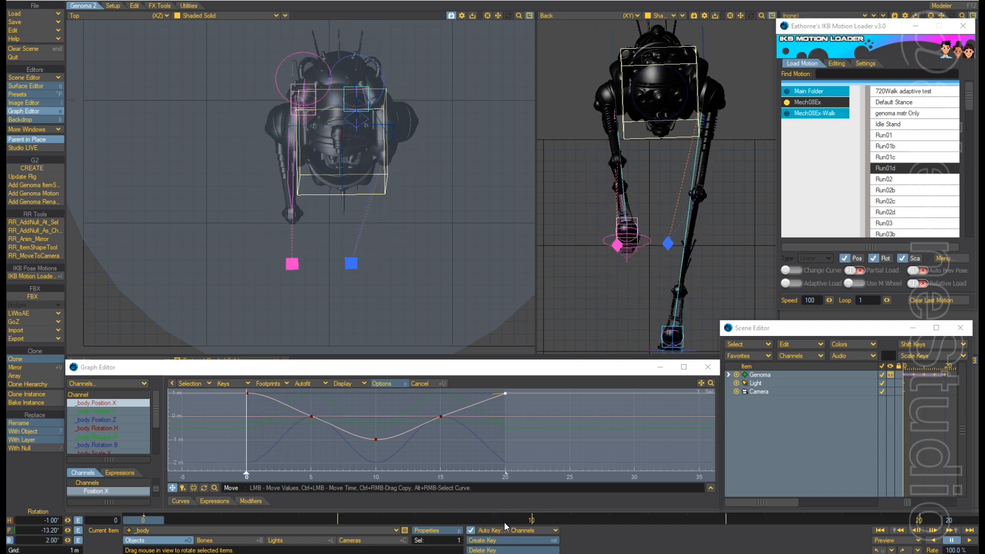
key(Right)
key(Right)
key(Right)
key(Right)
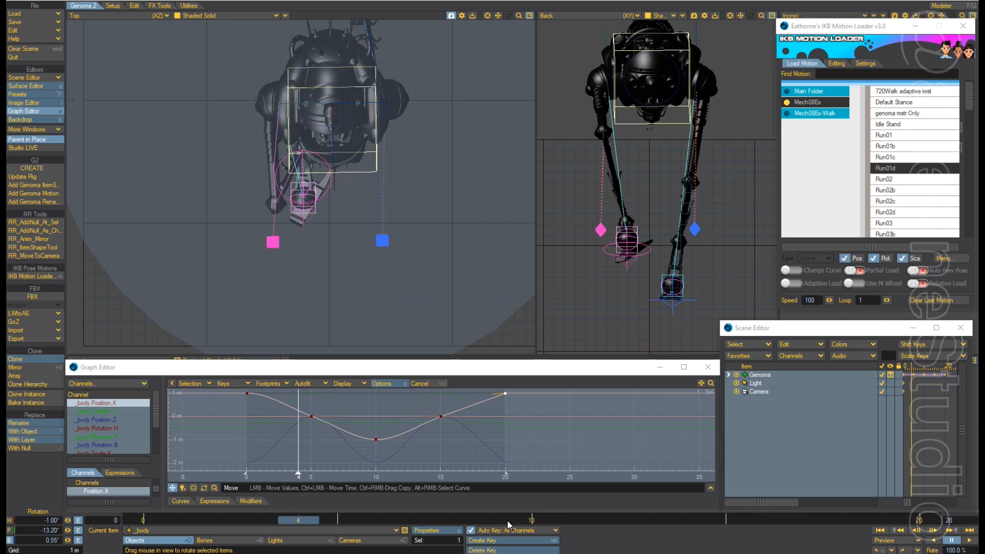
key(Right)
key(Right)
key(Right)
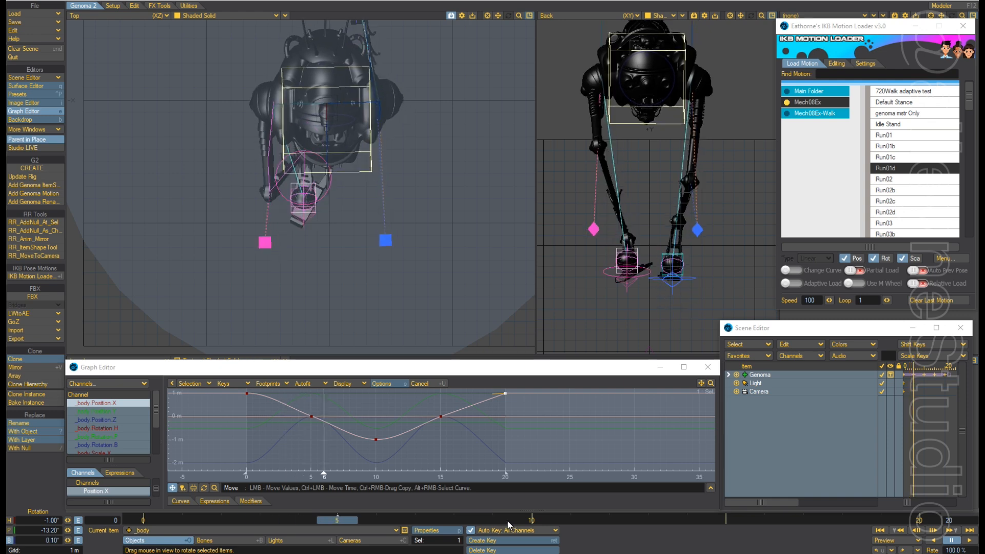
key(Right)
key(Right)
key(Right)
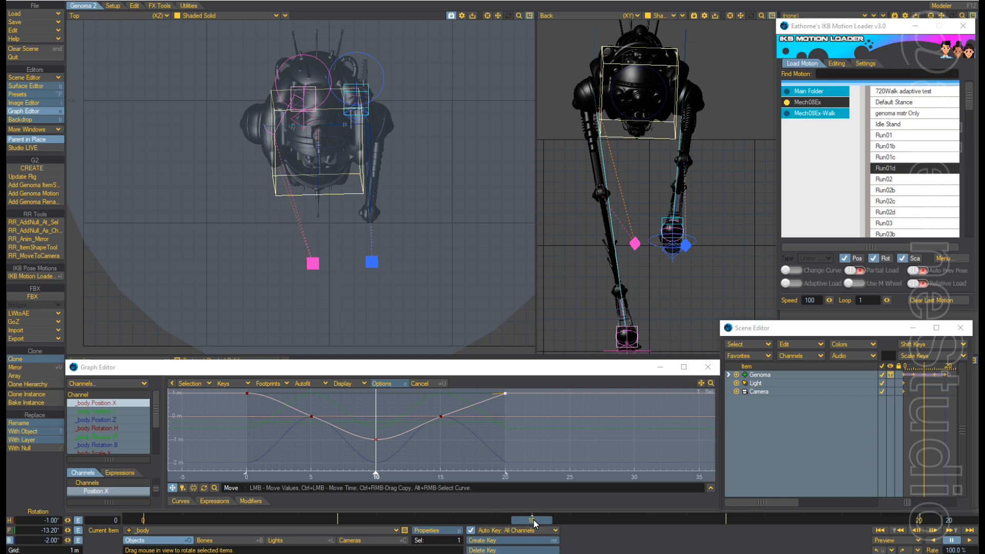
key(Left)
key(Left)
key(Left)
key(Left)
key(Left)
key(Left)
key(Left)
key(Left)
key(Left)
key(Left)
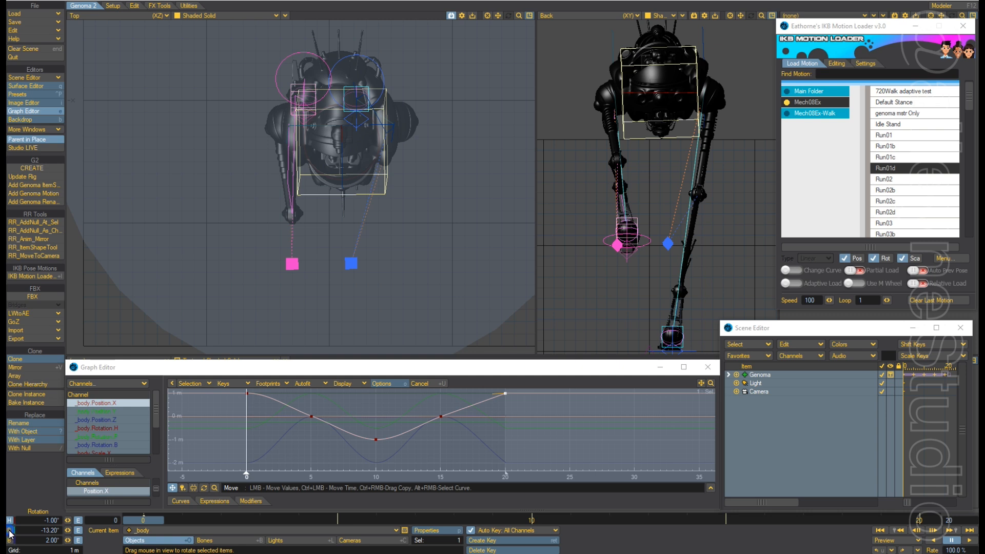
Set the Top view's shading to Front Face Wireframe.
click(222, 22)
click(222, 26)
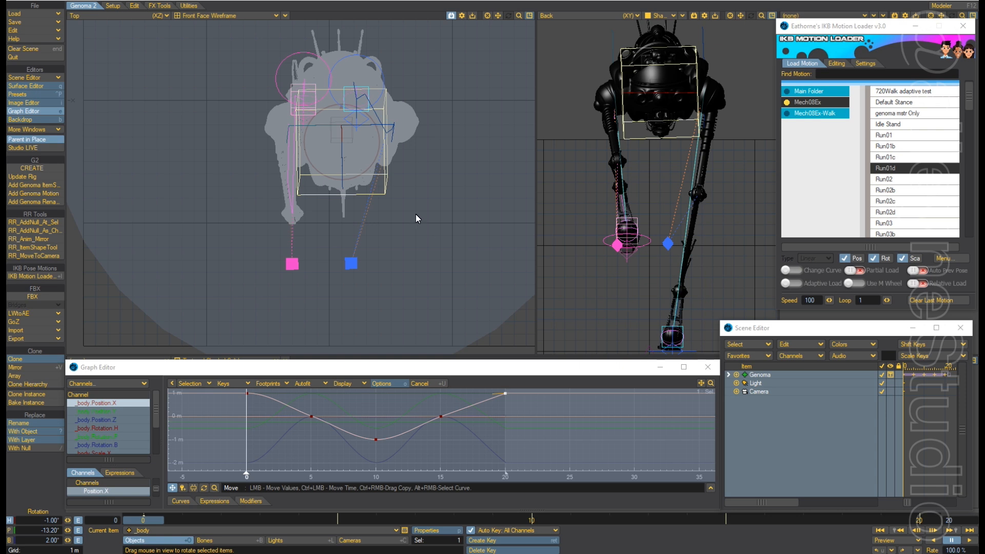
scroll(412, 215, up, 2)
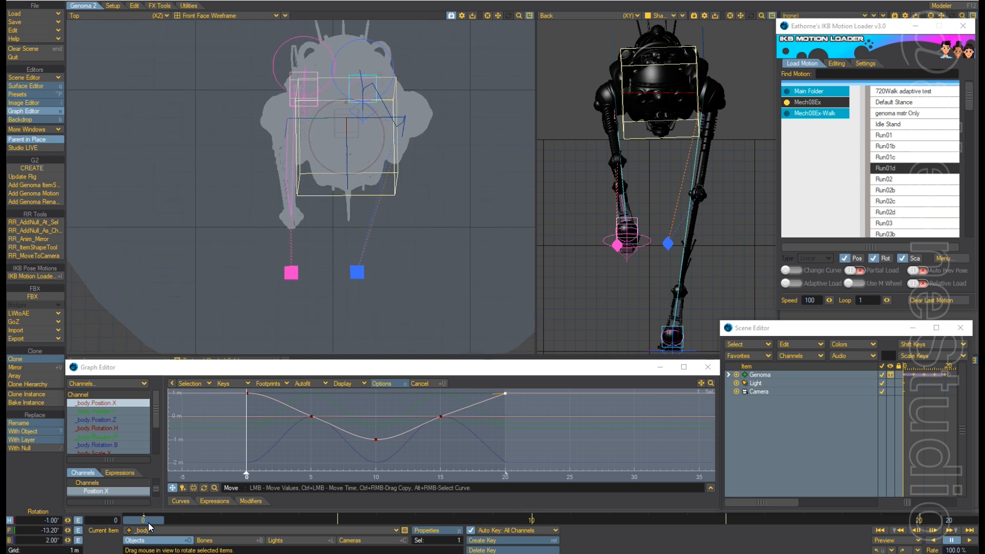
Step forward from frame 0 and back to examine which way the body should twist with the legs in wireframe.
mouse_move(148, 522)
mouse_down()
mouse_move(221, 524)
mouse_move(123, 524)
mouse_move(159, 521)
mouse_move(131, 522)
mouse_move(144, 523)
mouse_up()
key(Right)
key(Right)
key(Right)
key(Right)
key(Right)
key(Right)
key(Right)
key(Right)
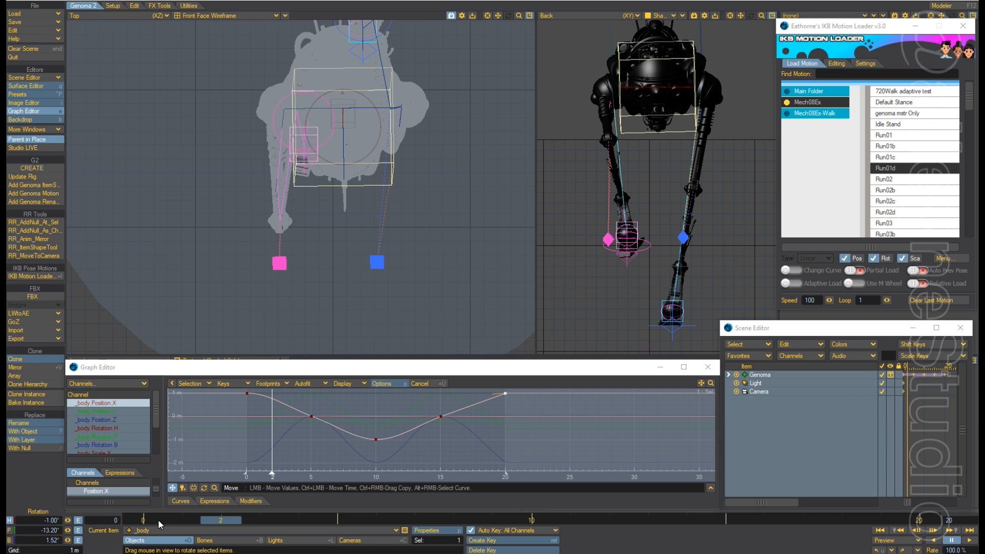
key(Right)
key(Left)
key(Left)
key(Left)
key(Left)
key(Left)
key(Left)
key(Left)
key(Left)
key(Left)
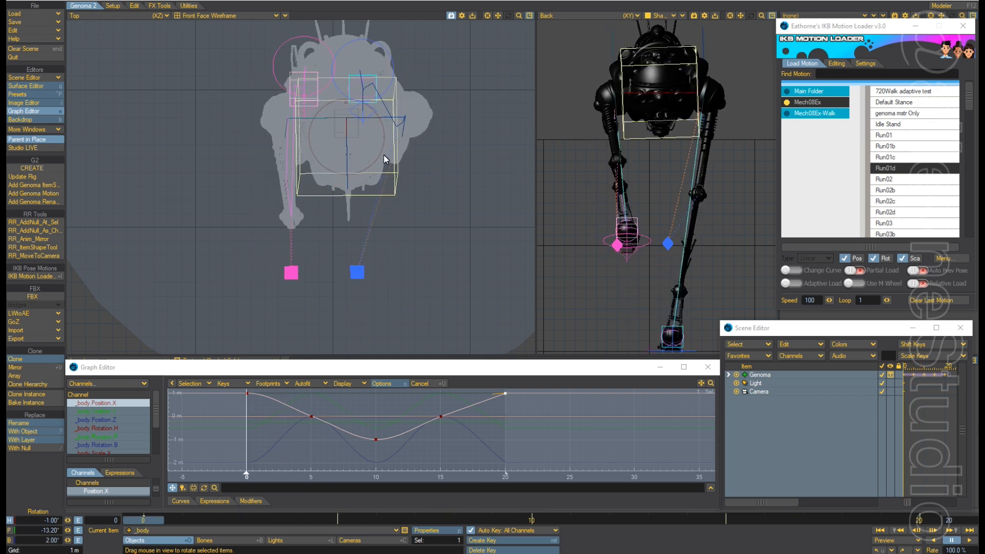
Rotate the body's heading in the Top view at frame 0 and set it to exactly 4°.
mouse_move(382, 151)
mouse_down()
mouse_move(386, 144)
mouse_move(377, 161)
mouse_move(389, 145)
mouse_move(374, 151)
mouse_move(395, 148)
mouse_move(380, 151)
mouse_up()
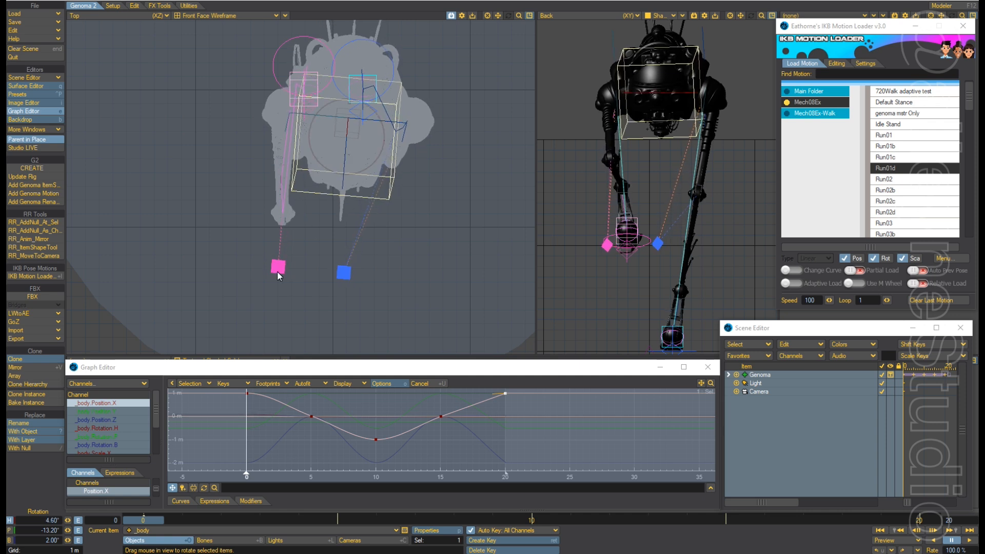
click(45, 520)
text(4)
key(Tab)
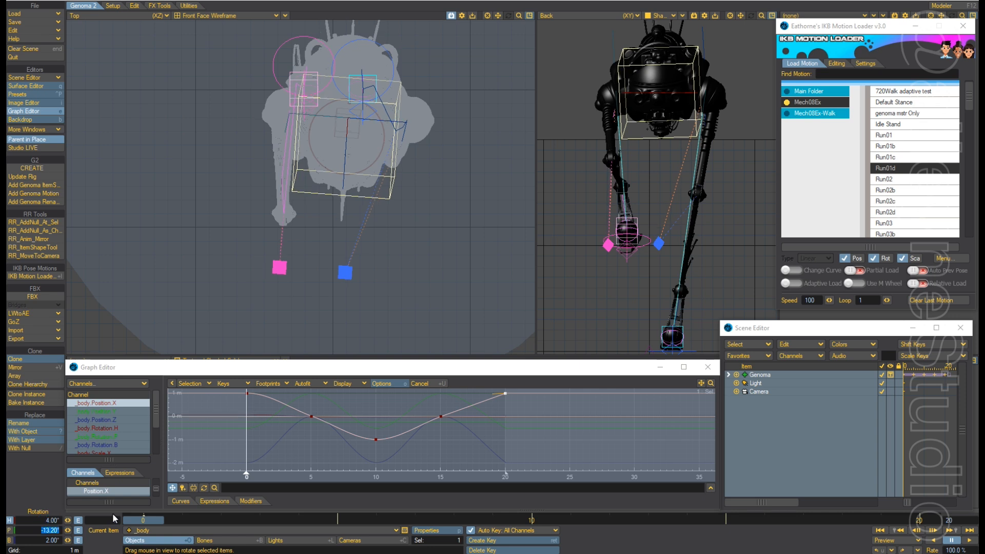
key(Tab)
key(Tab)
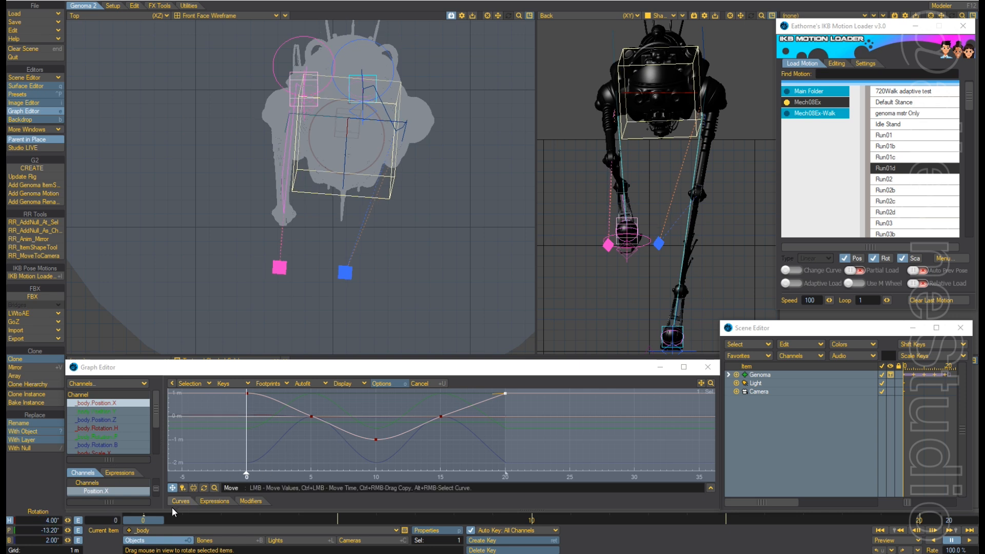
Set the body's heading rotation to -4° at frame 10.
key(Right)
key(Right)
key(Right)
key(Right)
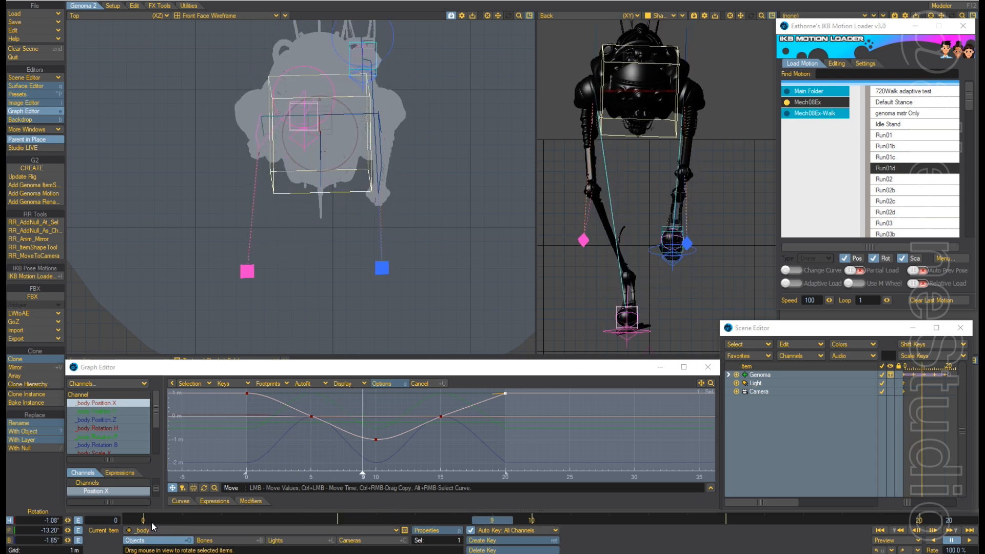
click(47, 521)
text(4)
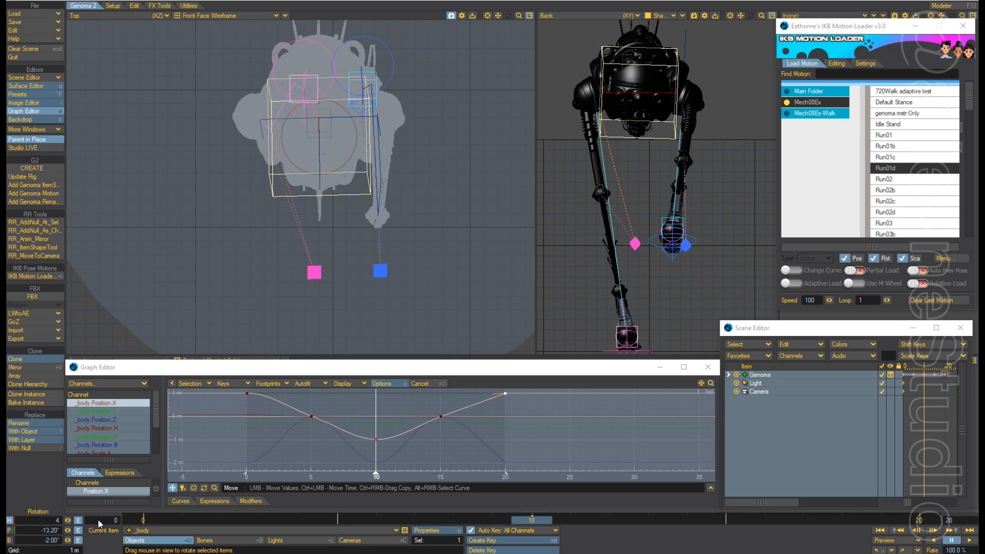
key(Tab)
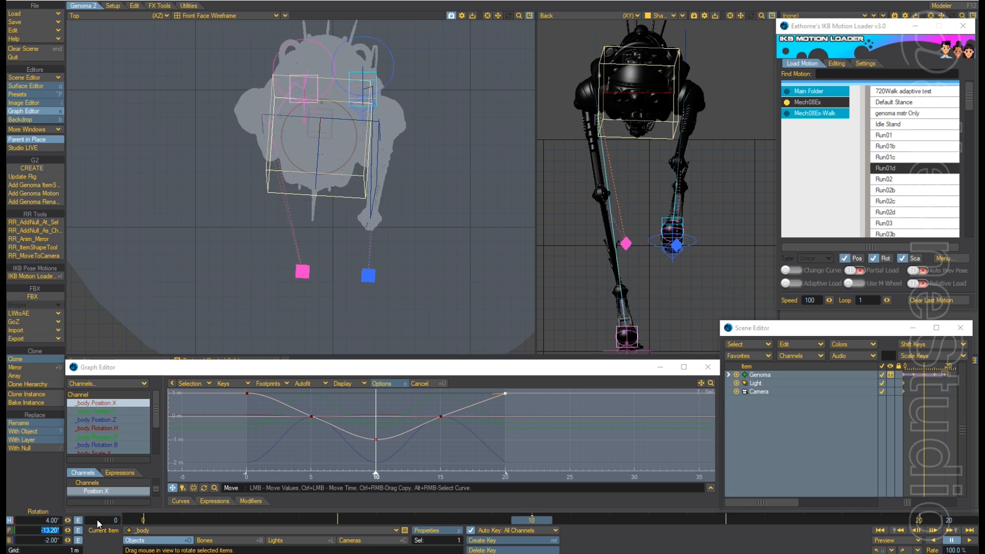
key(Return)
click(46, 521)
key(Tab)
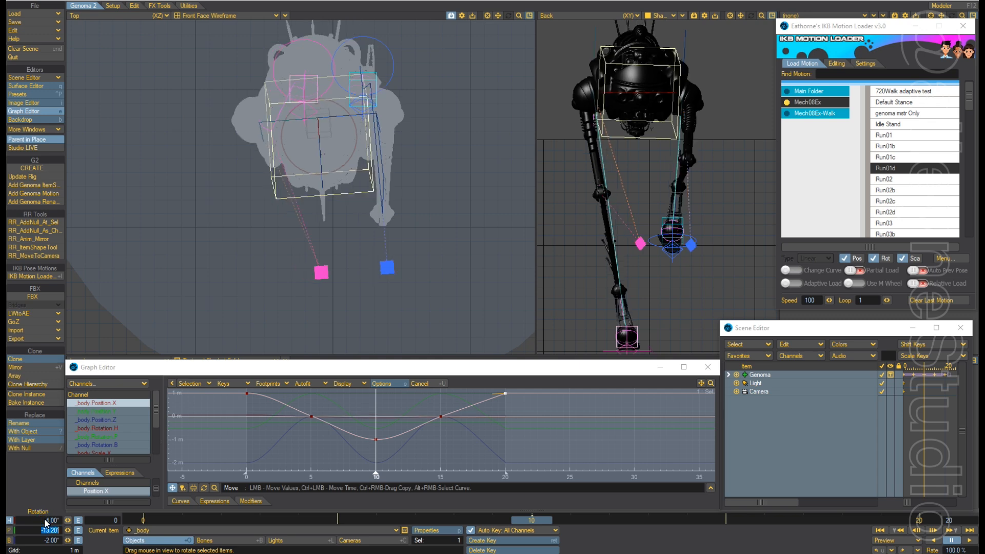
key(Tab)
key(Return)
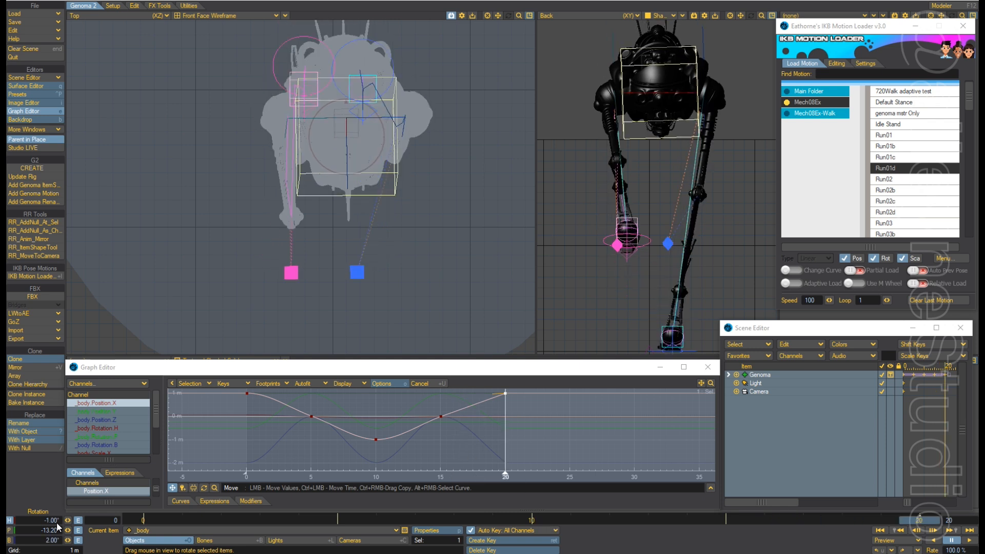
Set the body's heading rotation to 4° at frame 20.
click(41, 521)
text(4)
key(Tab)
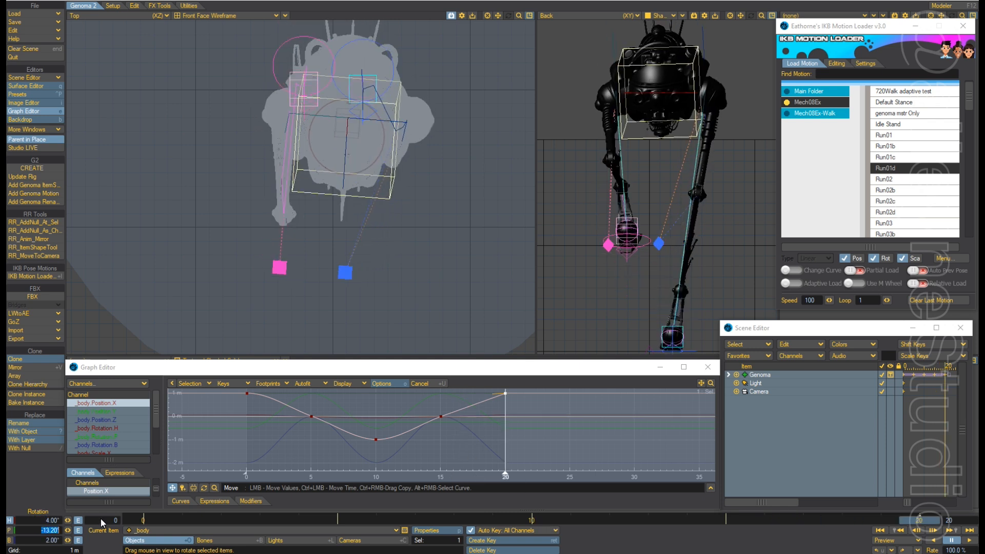
key(Tab)
key(Tab)
Return the Top viewport to Shaded Solid shading and change it to a Perspective view of the whole mech.
click(245, 18)
click(244, 35)
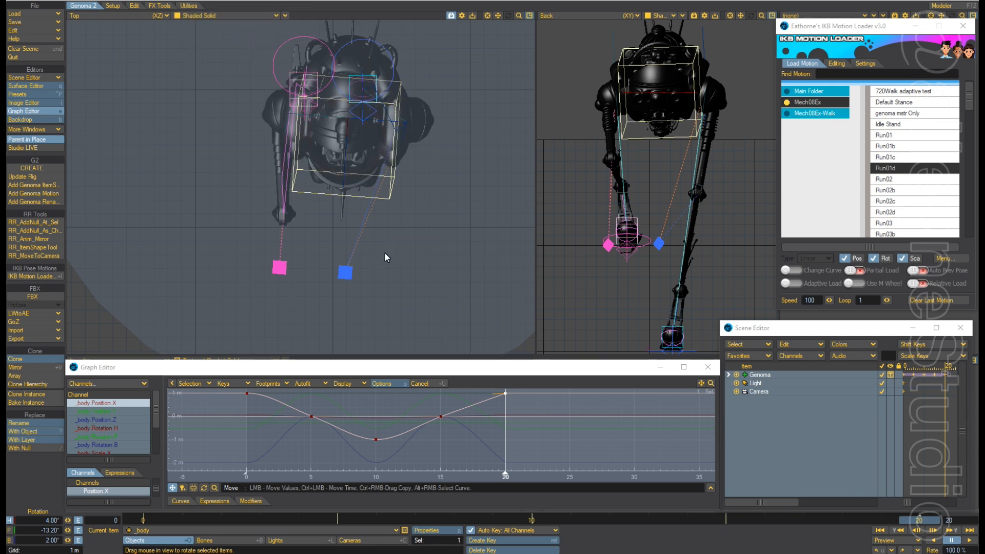
key(5)
scroll(441, 206, down, 3)
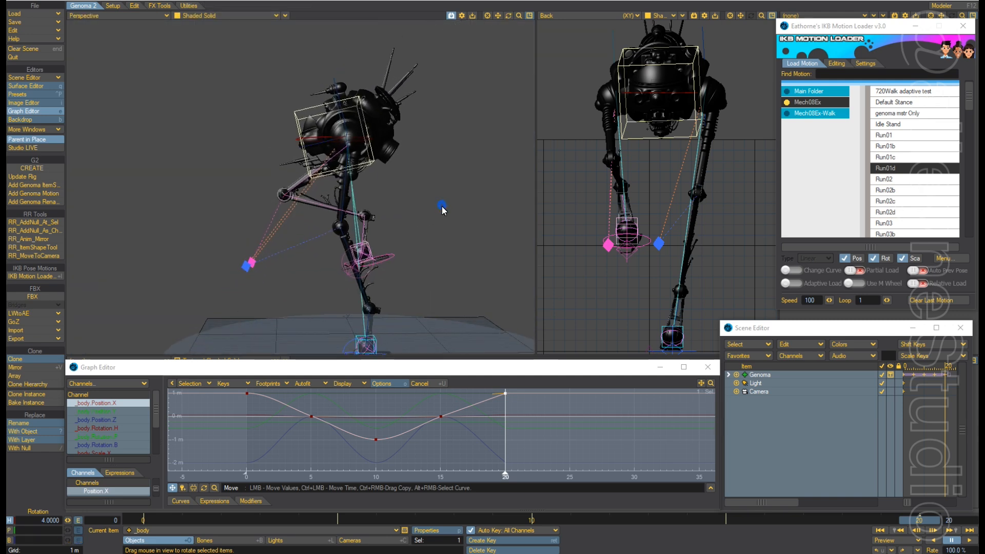
alt+drag(441, 206, 433, 235)
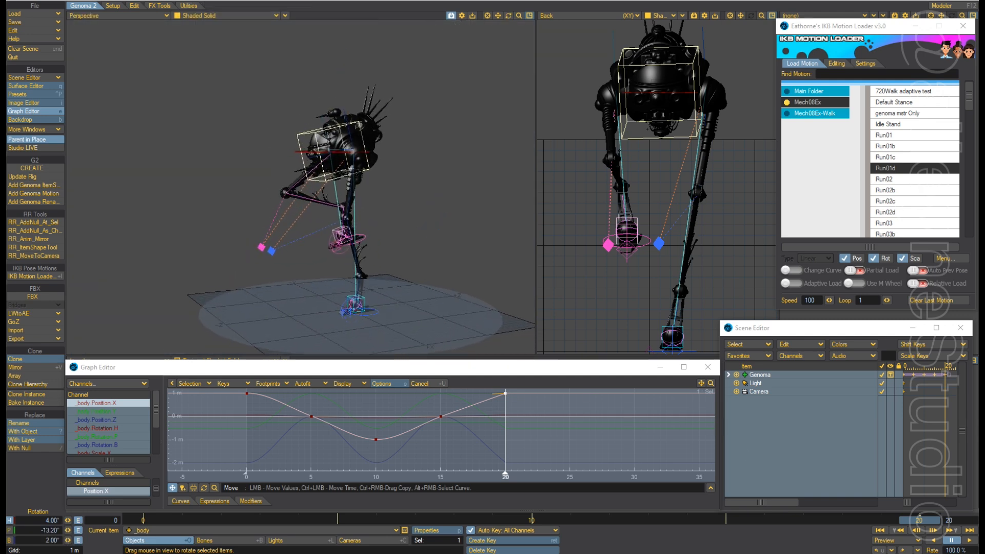
Play the run cycle in the Perspective view to review the body's heading twist up close, and rewind to frame 0.
click(971, 541)
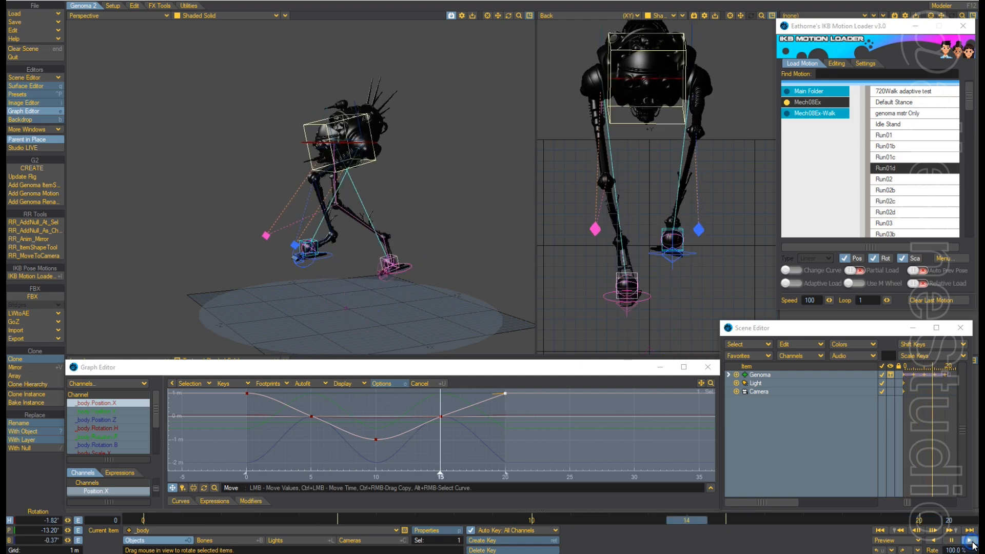
scroll(397, 189, up, 6)
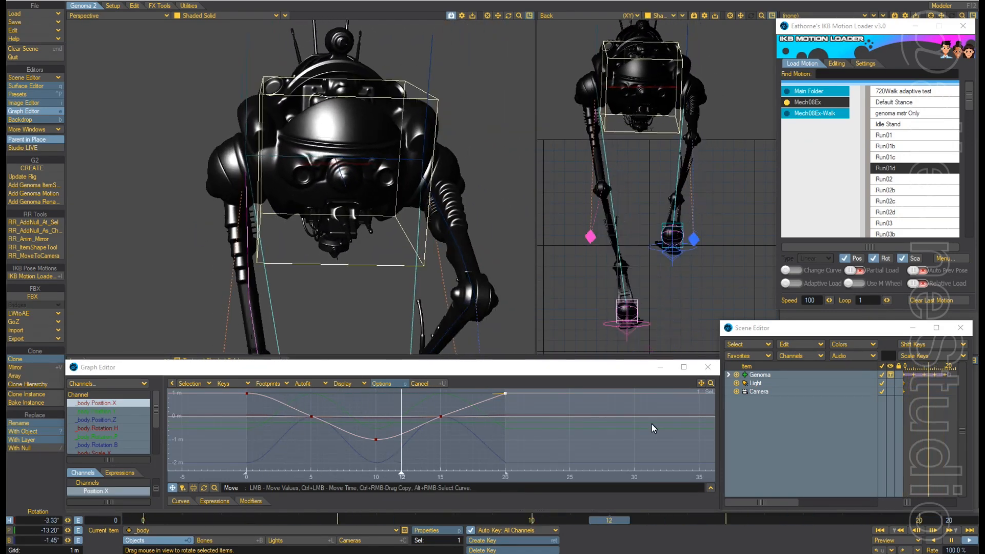
click(951, 540)
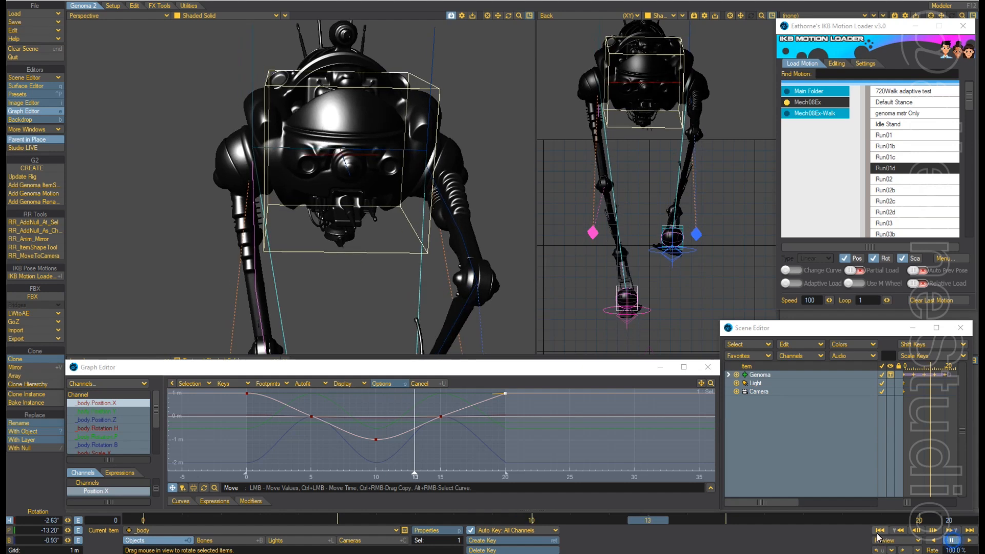
click(880, 530)
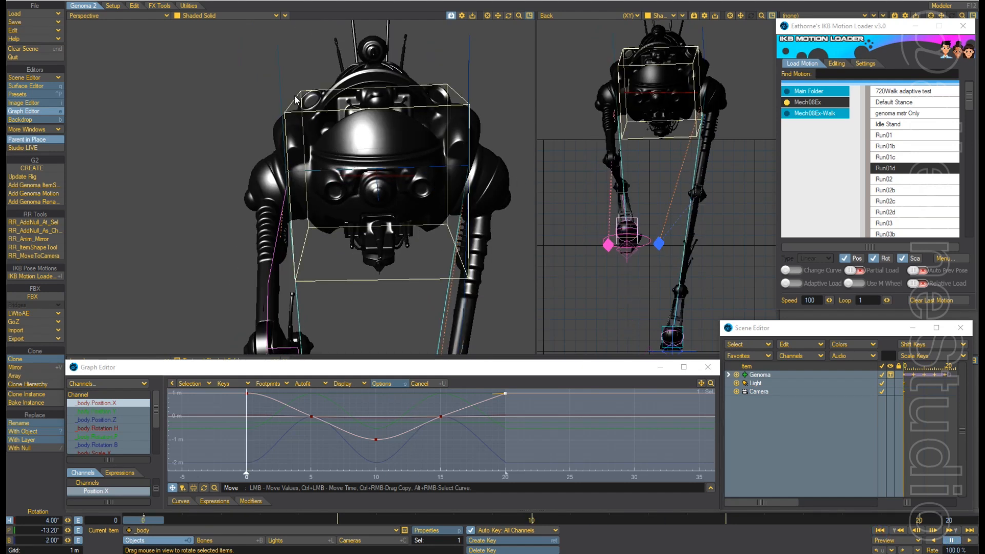
Set the body's X position to 500 mm at frame 0.
key(t)
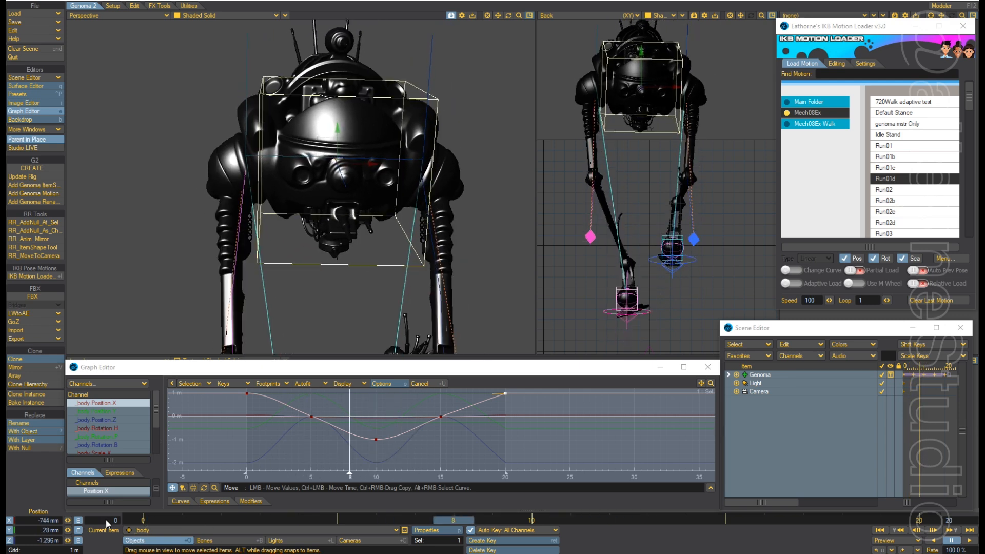
click(143, 519)
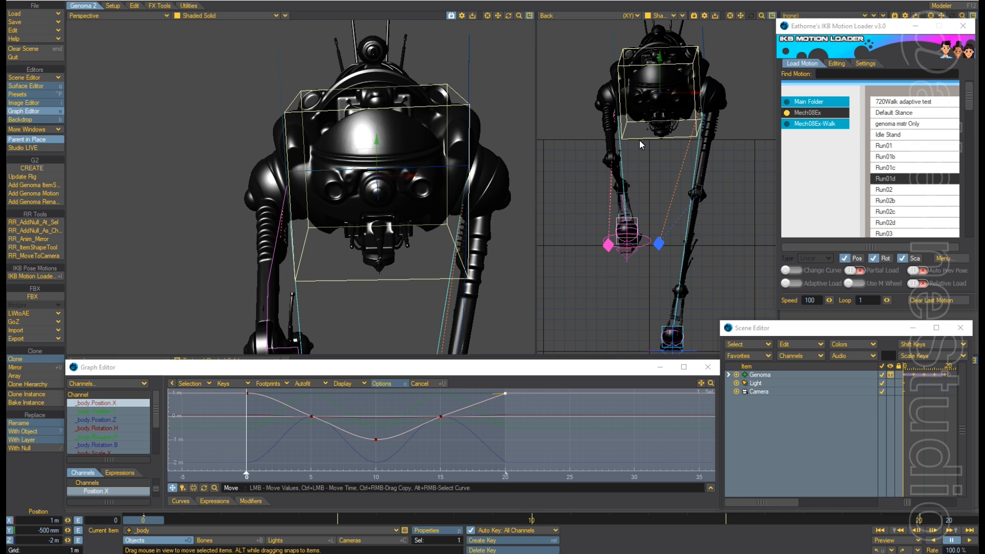
scroll(688, 173, up, 3)
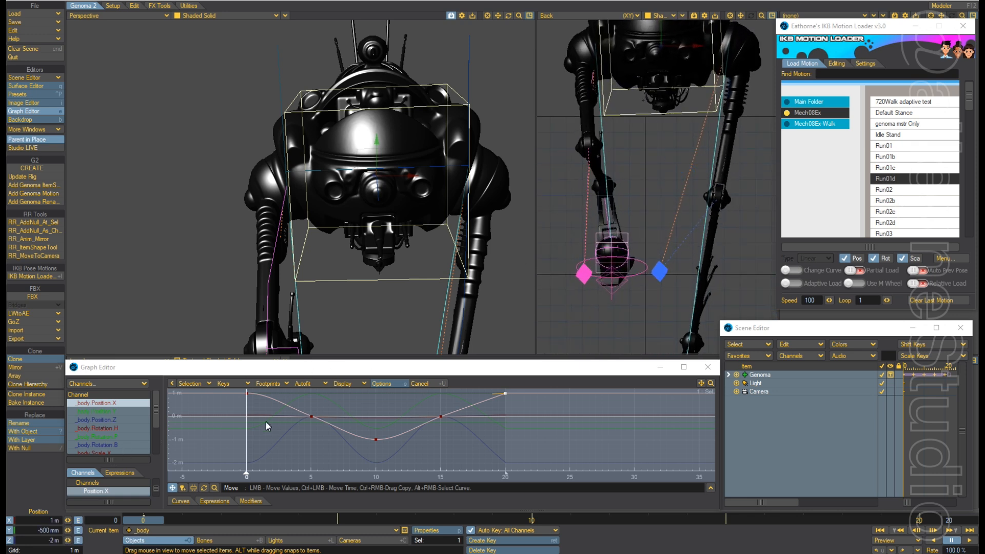
click(45, 519)
text(500)
key(Return)
key(Tab)
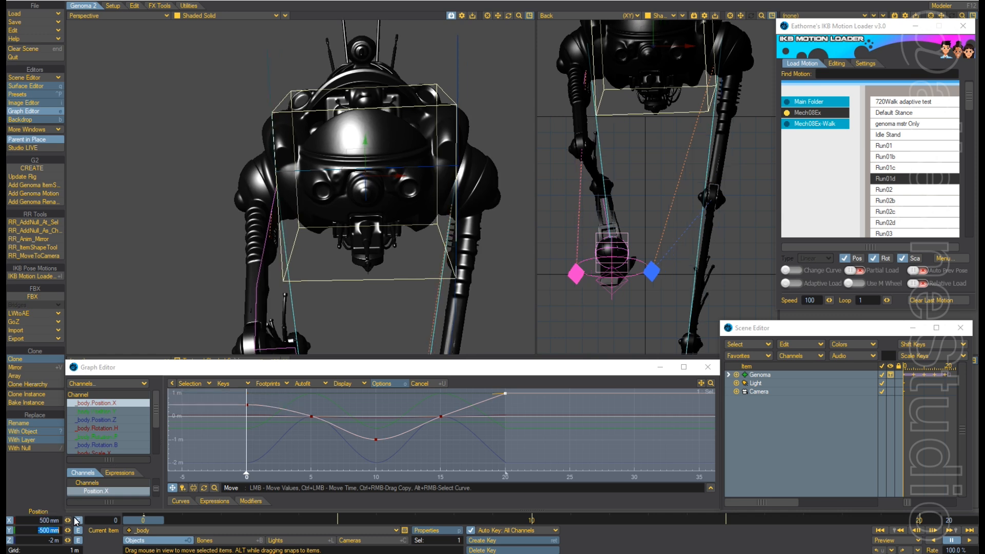
key(Return)
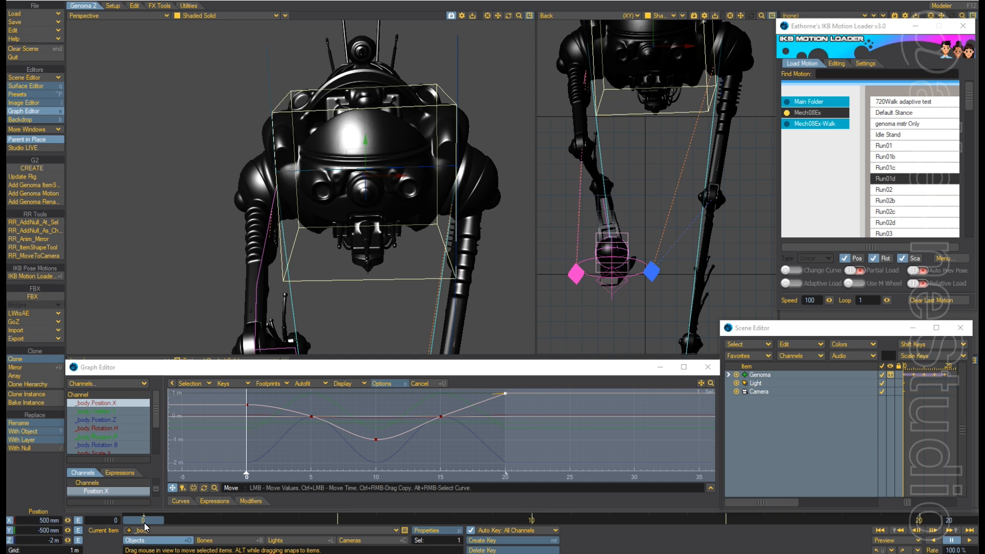
Set the body's X position to -500 mm at frame 10.
key(Right)
key(Right)
key(Right)
key(Right)
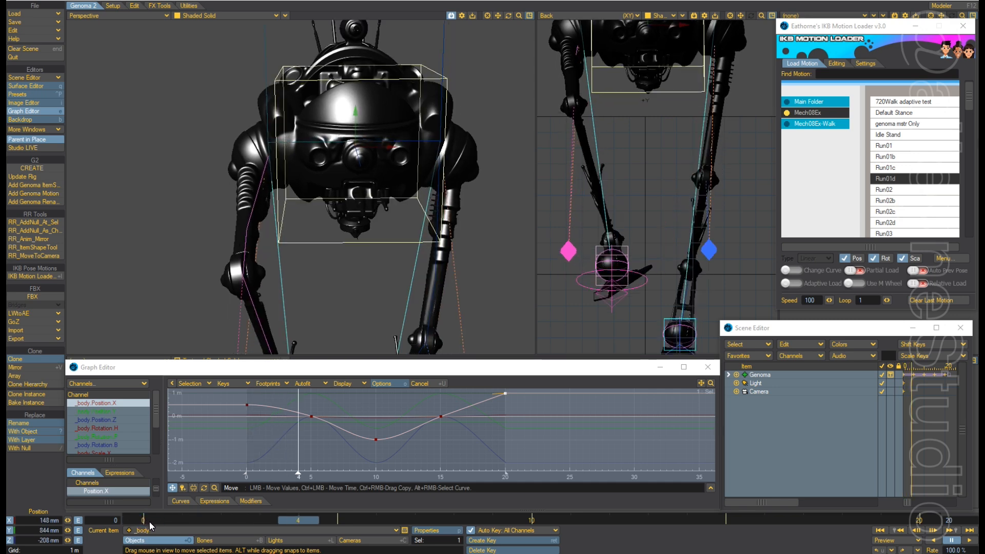
key(Right)
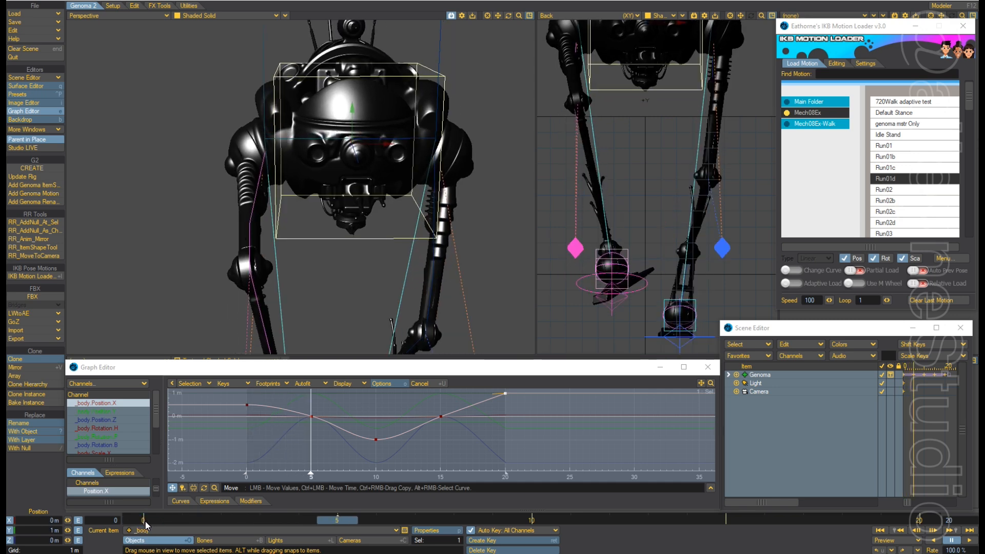
key(Left)
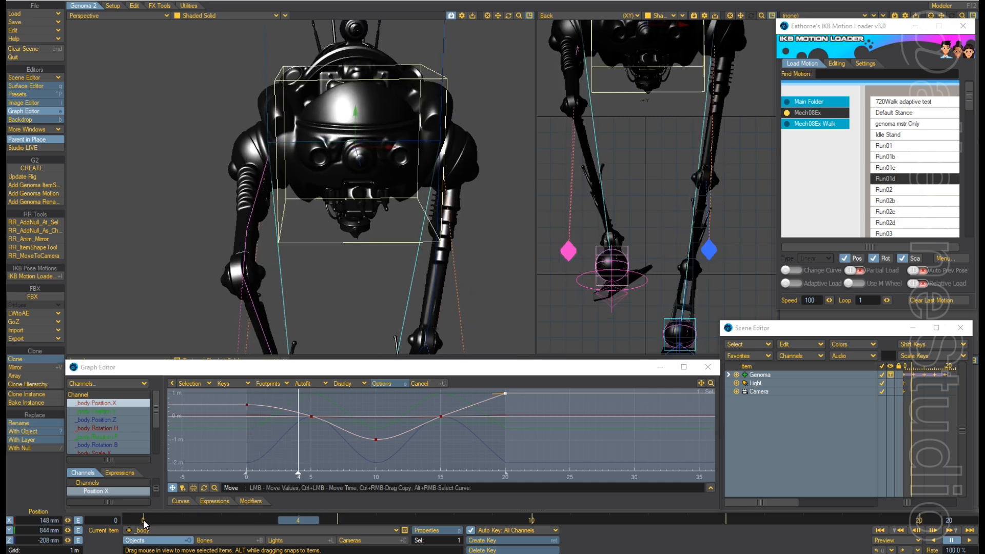
key(Right)
key(Right)
key(Right)
key(Right)
key(Right)
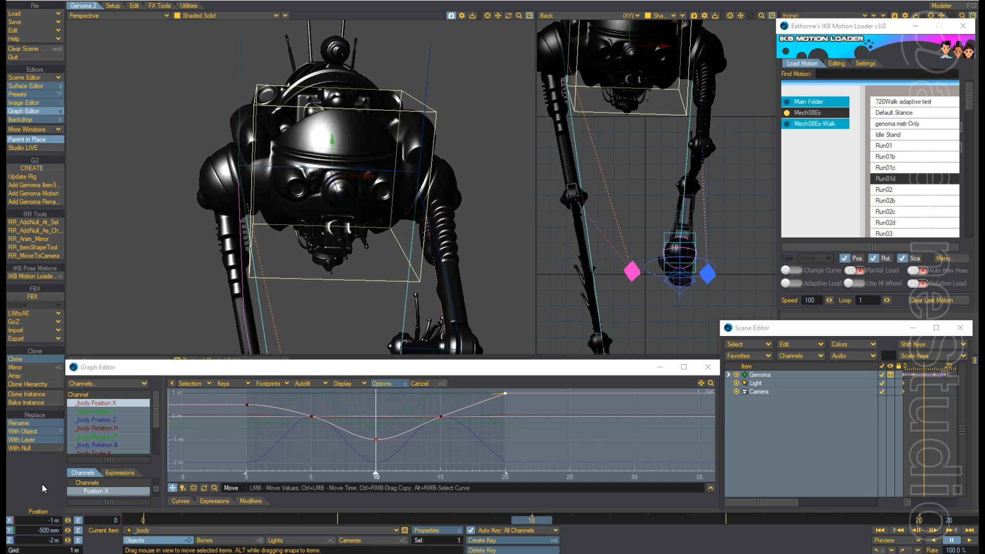
click(51, 520)
text(-500 )
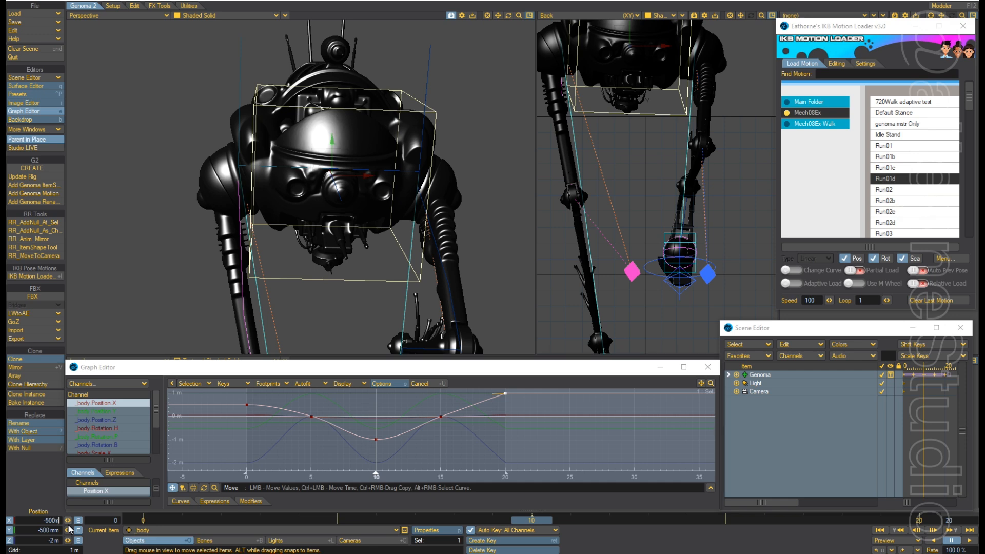
text(mm)
key(Return)
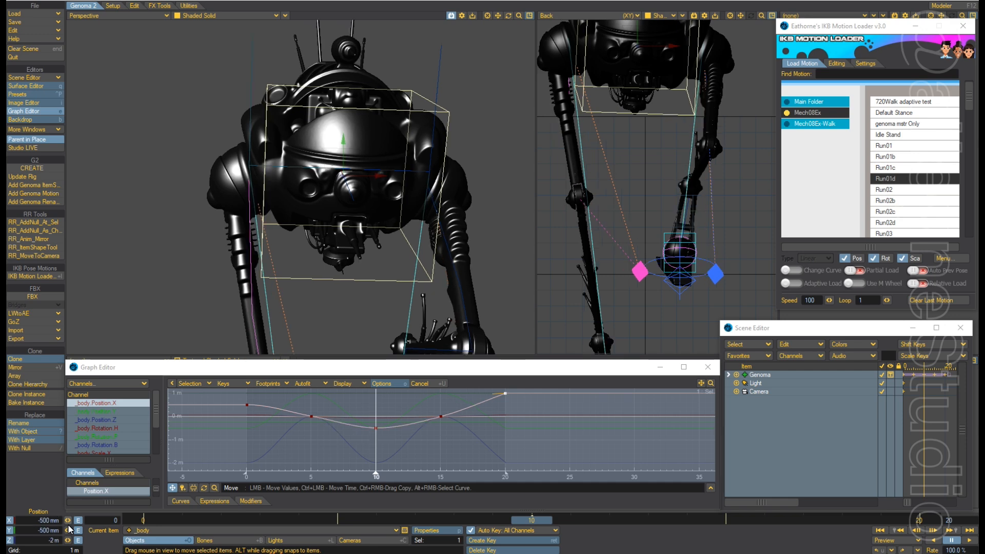
Set the body's X position to 500 mm at frame 20.
mouse_move(531, 519)
mouse_down()
mouse_move(565, 519)
mouse_move(534, 519)
mouse_up()
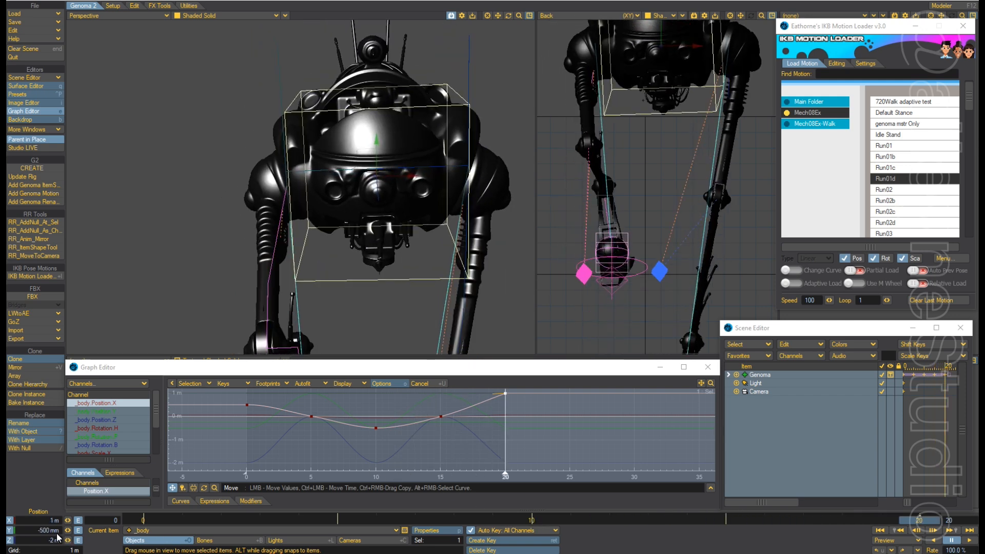
click(45, 520)
text(500)
key(Tab)
key(Tab)
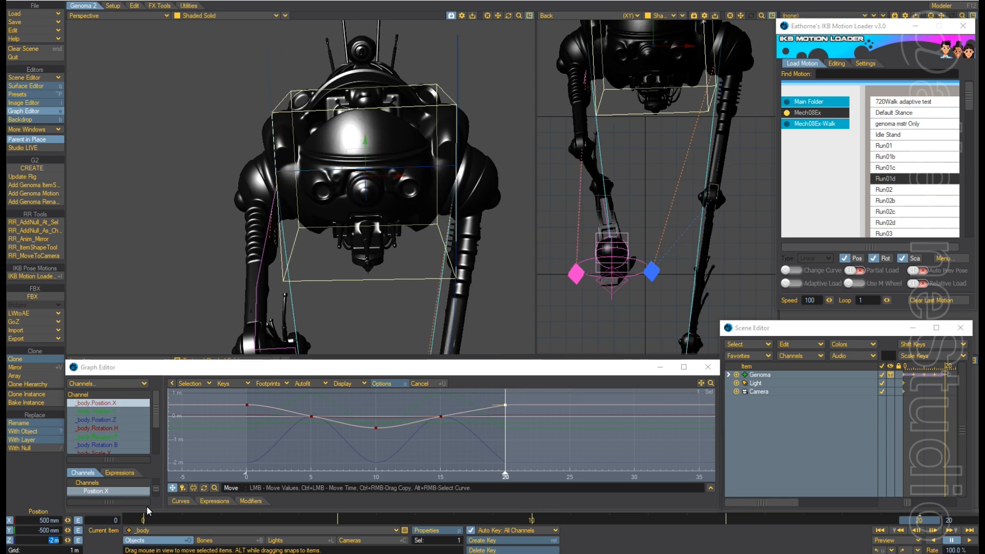
key(Return)
Play the run cycle to review the body's side-to-side sway in Perspective and Top views, and rewind to frame 0.
click(970, 541)
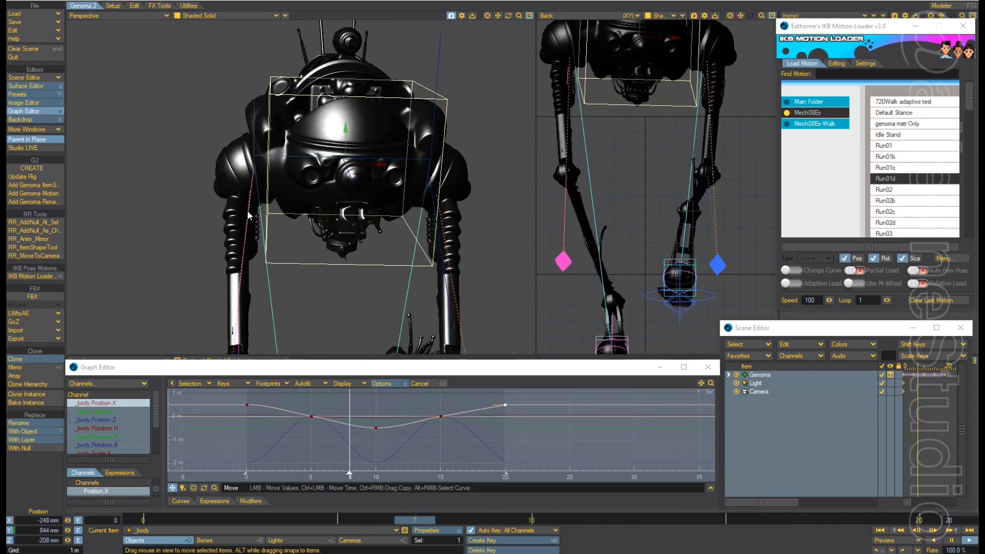
key(2)
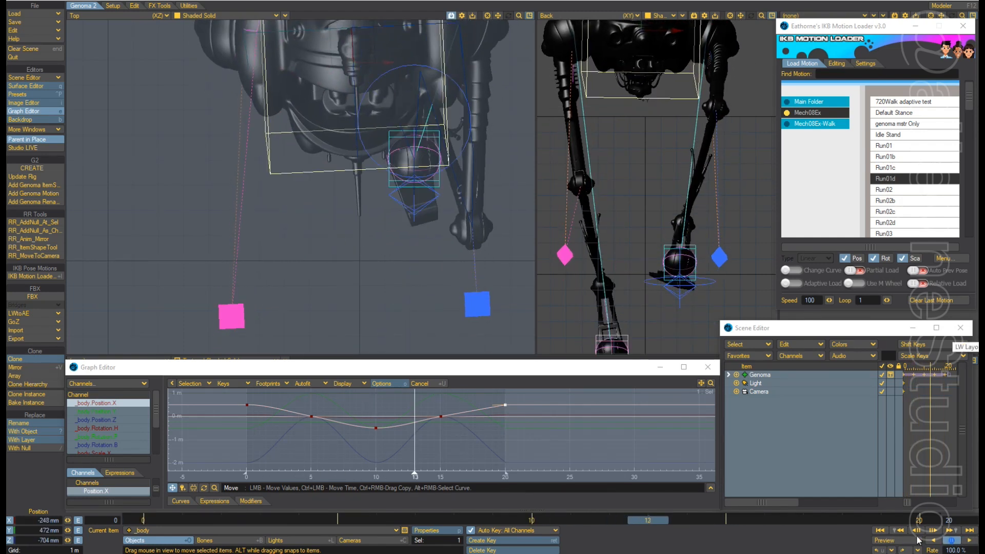
click(879, 530)
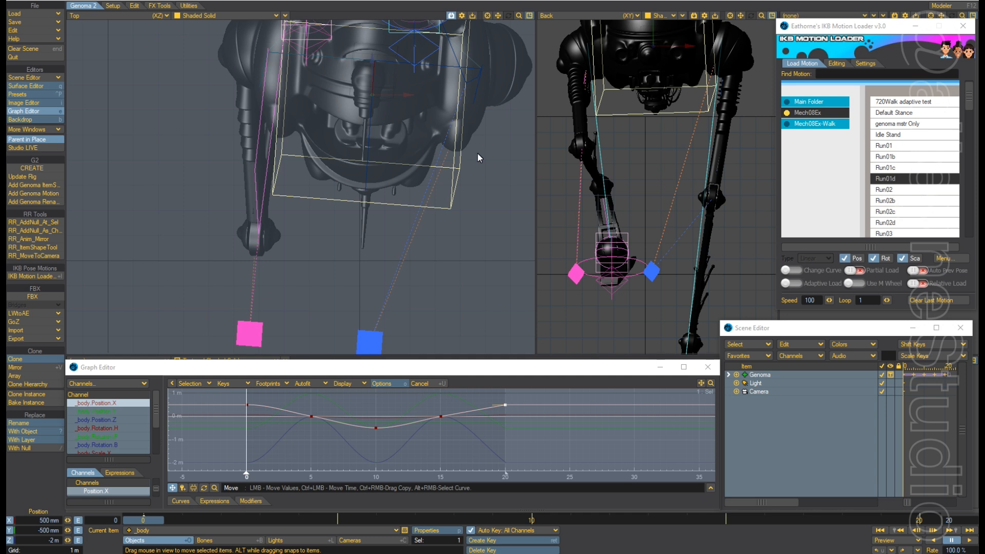
Set the body's heading rotation to 2° at frame 0.
key(y)
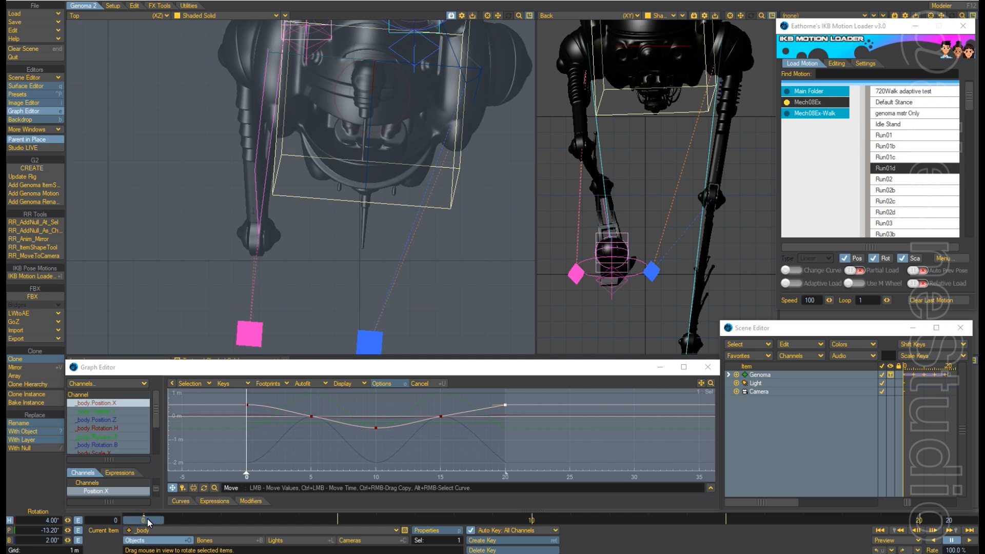
click(39, 520)
text(2)
key(Return)
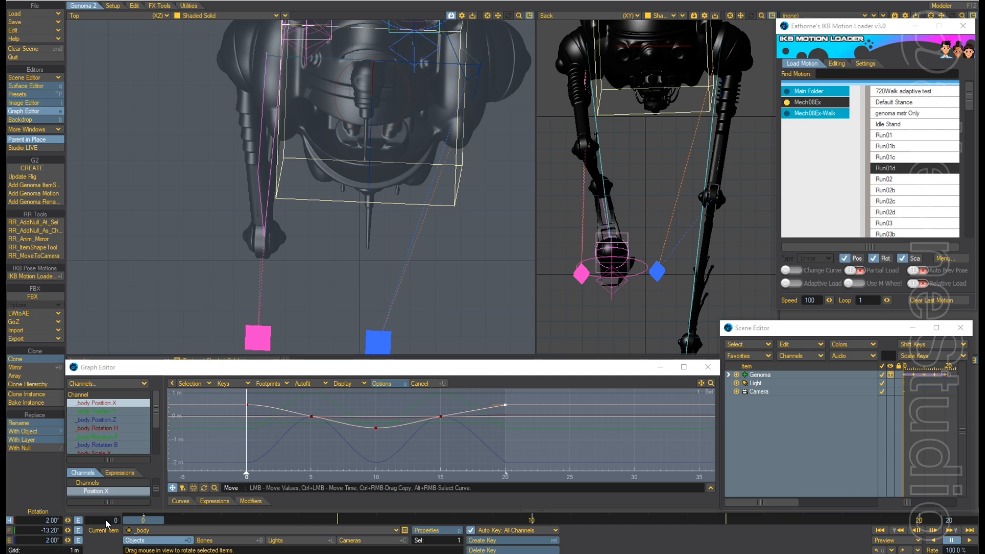
Set the body's heading rotation to -2° at frame 10.
mouse_move(147, 519)
mouse_down()
mouse_move(168, 517)
mouse_move(150, 519)
mouse_up()
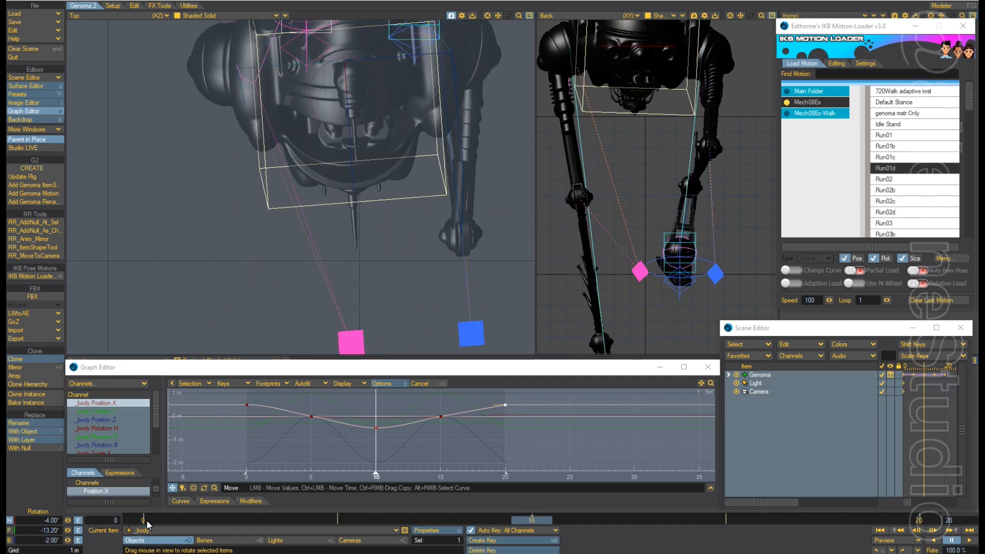
click(46, 521)
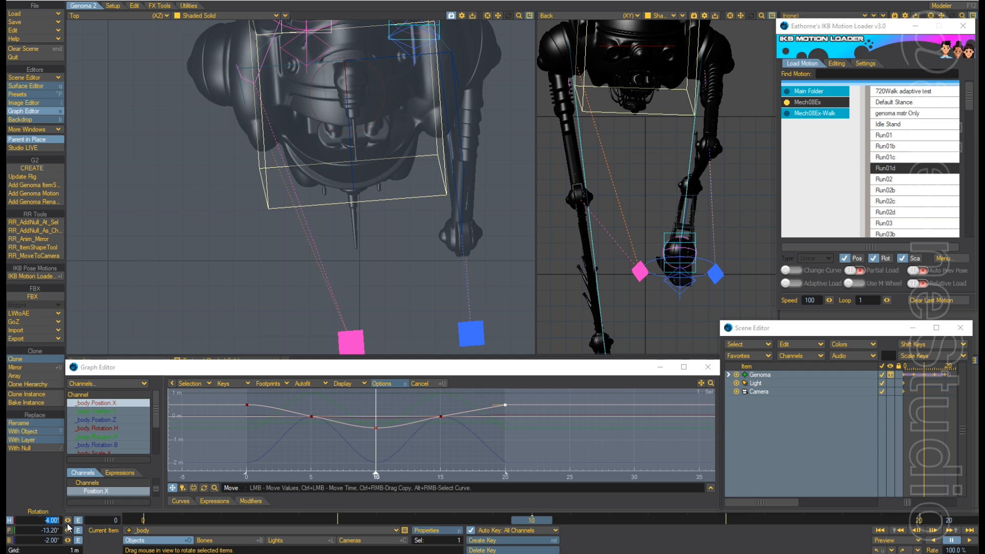
text(-2)
key(Return)
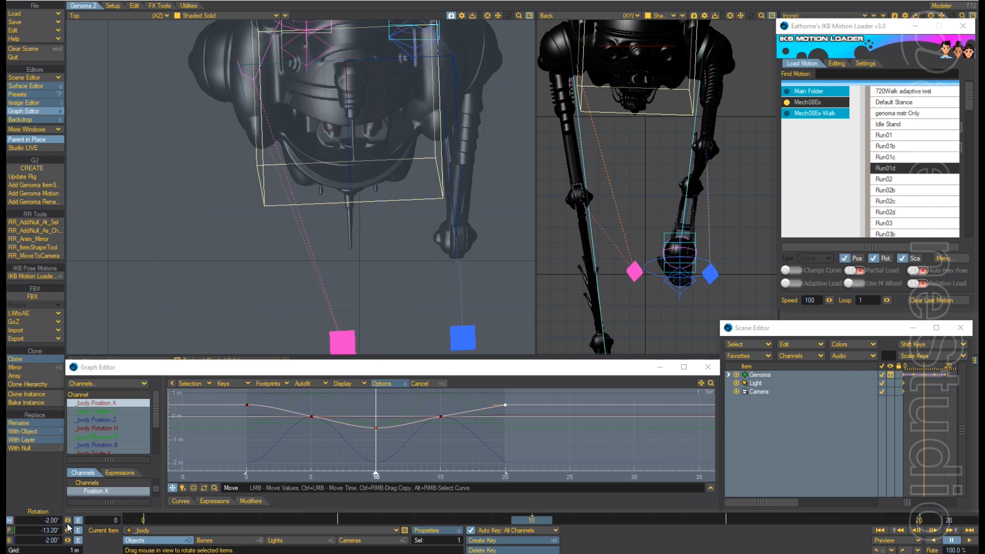
Set the body's heading rotation to 2° at frame 20.
mouse_move(534, 521)
mouse_down()
mouse_move(555, 519)
mouse_move(538, 520)
mouse_up()
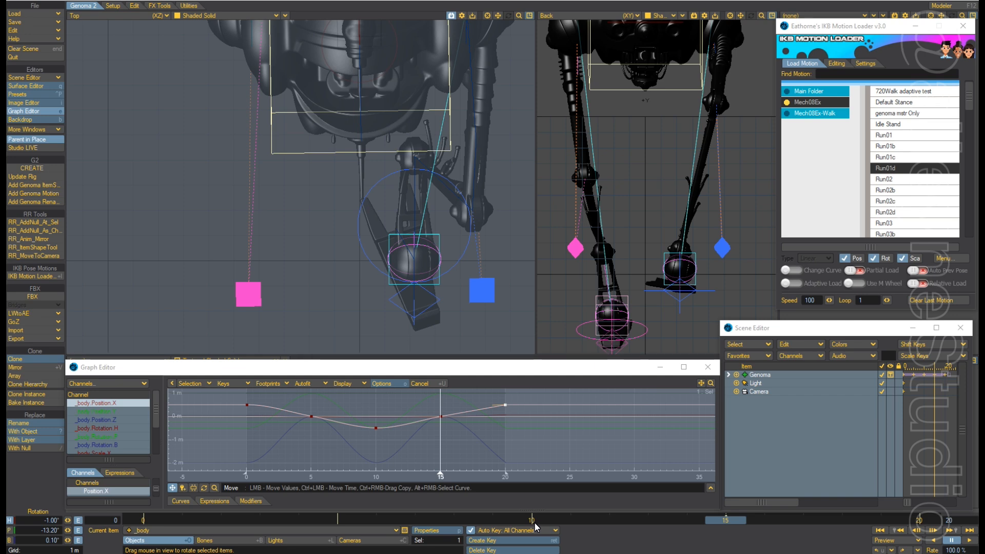
click(534, 522)
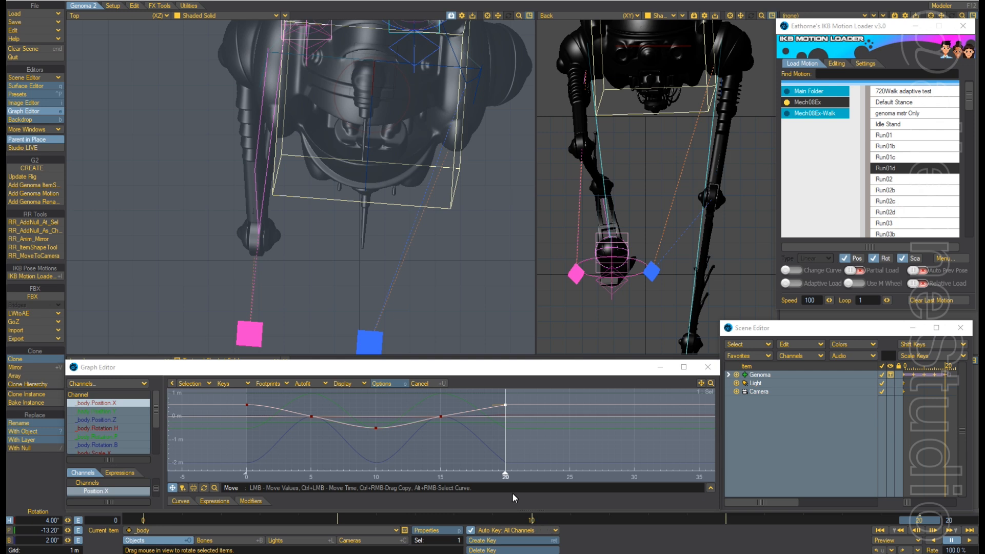
double_click(46, 520)
text(2)
key(Tab)
key(Tab)
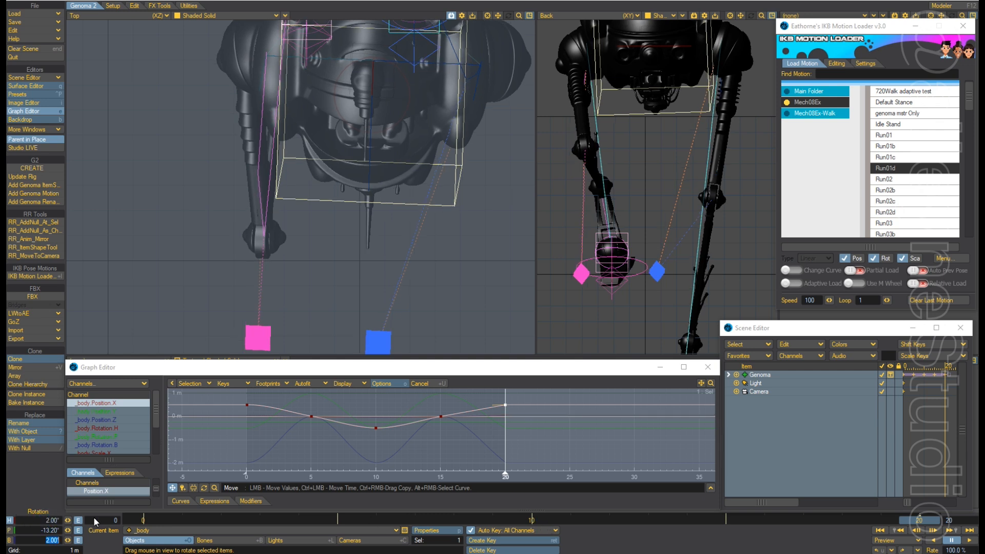
key(Return)
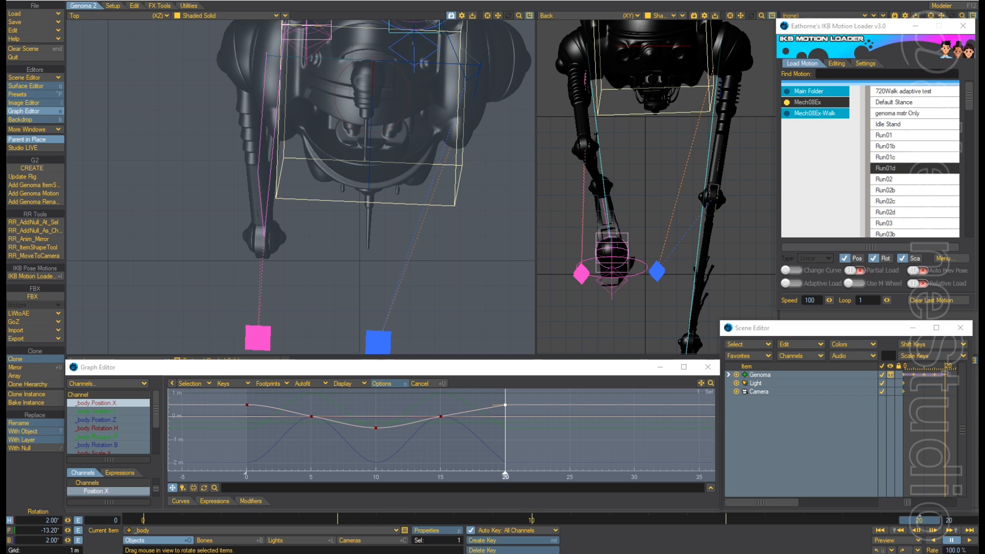
Play the run cycle in a Perspective view of the whole mech to review the reduced body motion, and rewind to frame 0.
key(4)
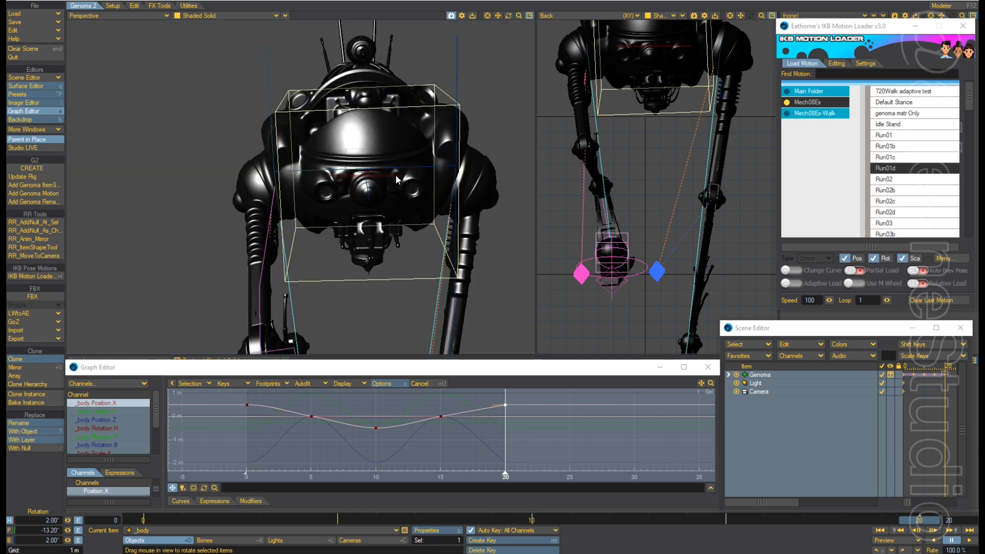
ctrl+alt+drag(457, 193, 424, 220)
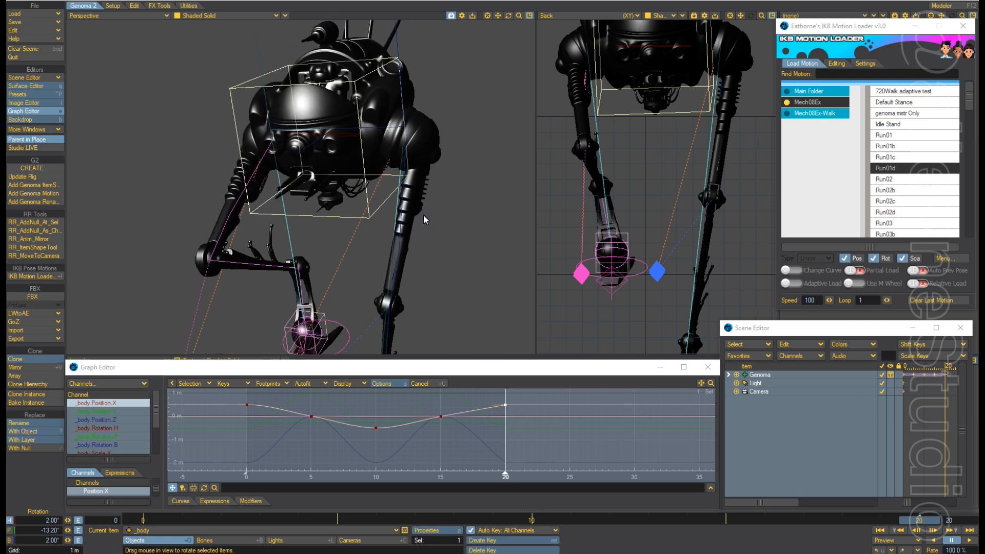
click(969, 541)
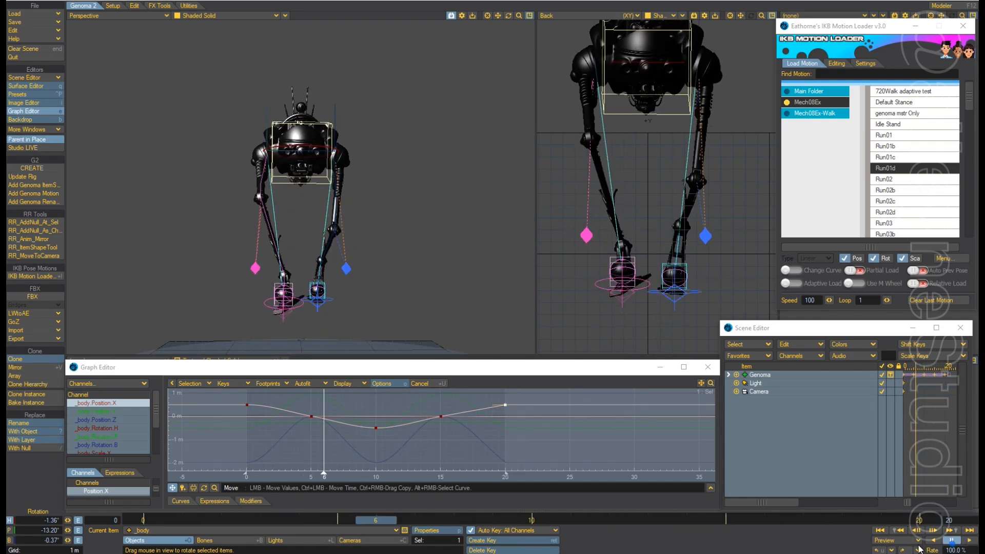
click(879, 530)
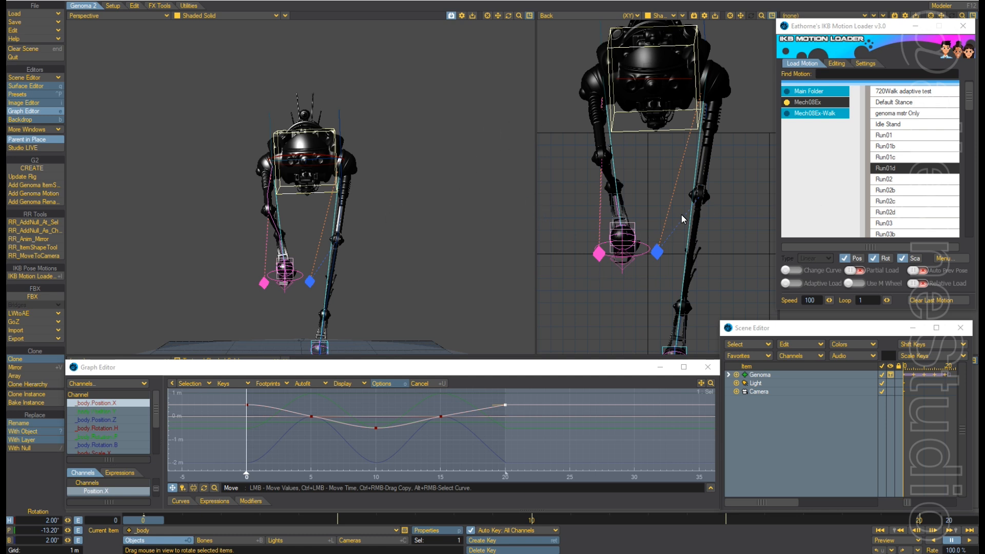
Examine the mech's leg and foot poses from the side and front across the first frames, ending at frame 0.
mouse_move(460, 191)
alt+mouse_down()
mouse_move(442, 192)
mouse_move(459, 195)
alt+mouse_up()
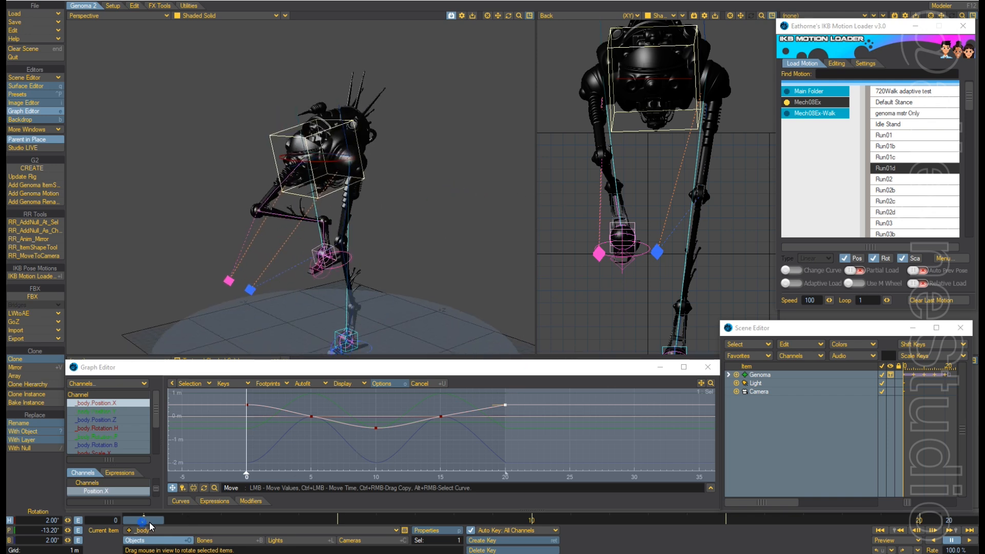
key(Right)
key(Right)
key(Left)
key(Left)
alt+drag(429, 245, 252, 301)
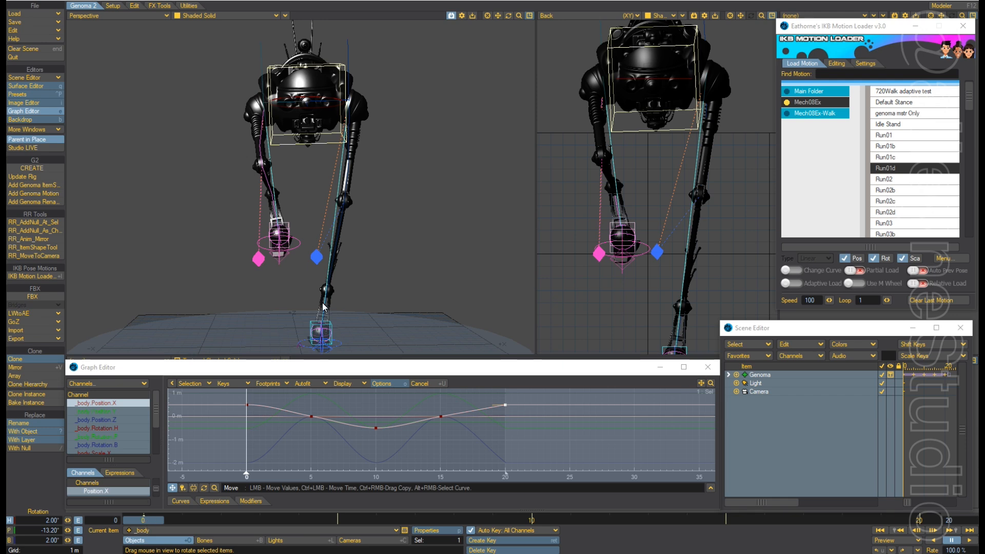
alt+drag(392, 135, 392, 134)
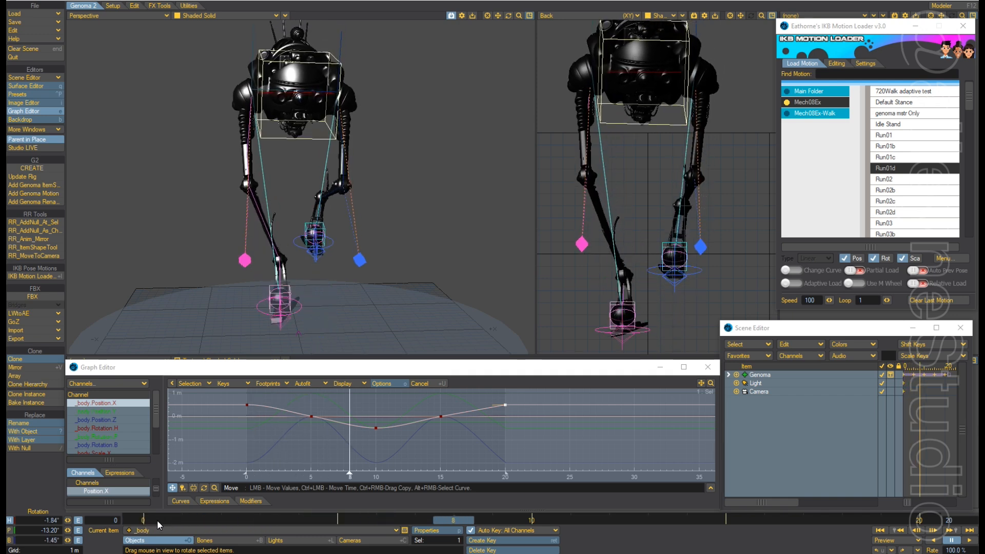
click(152, 519)
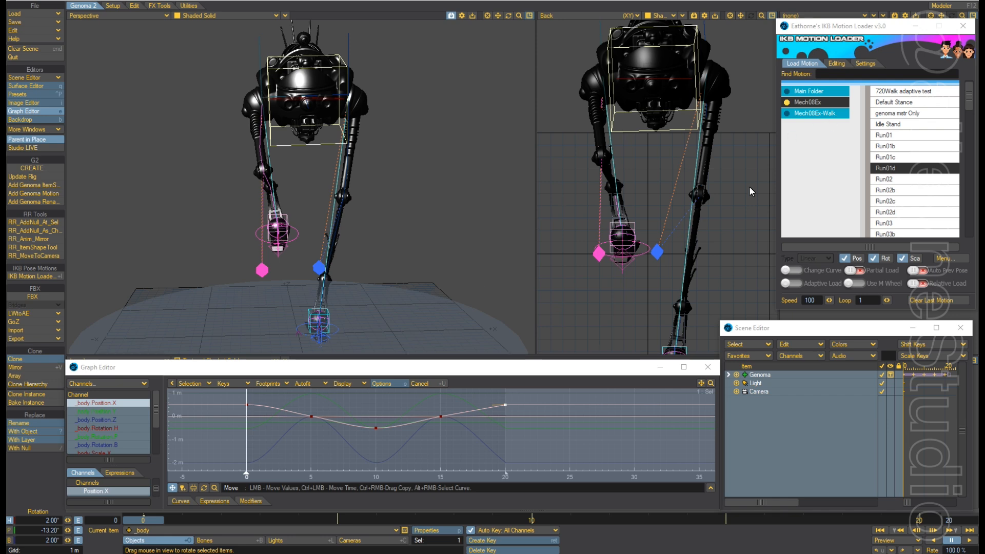
Widen the Back viewport and enlarge its view of the mech's legs at frame 0.
alt+drag(719, 226, 703, 224)
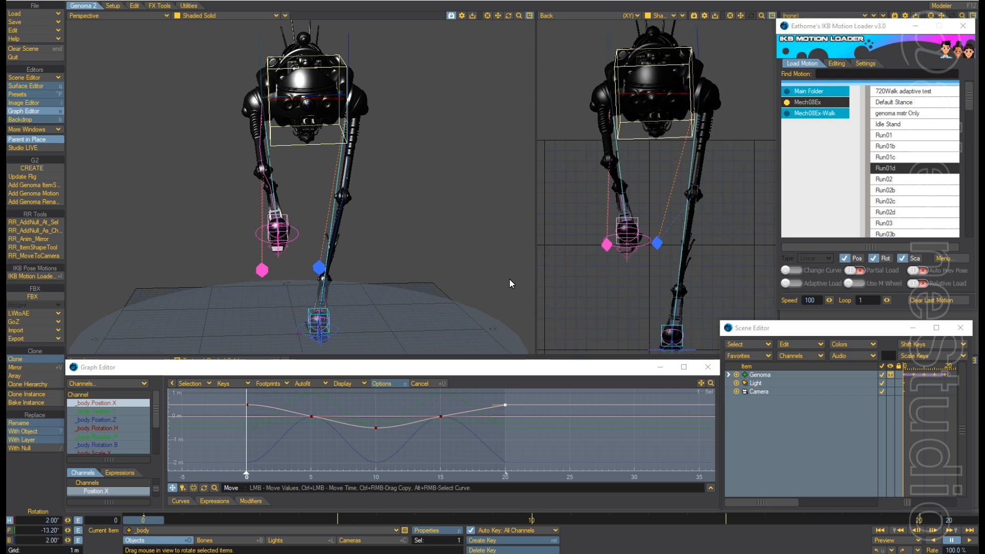
drag(536, 272, 355, 281)
scroll(630, 251, up, 3)
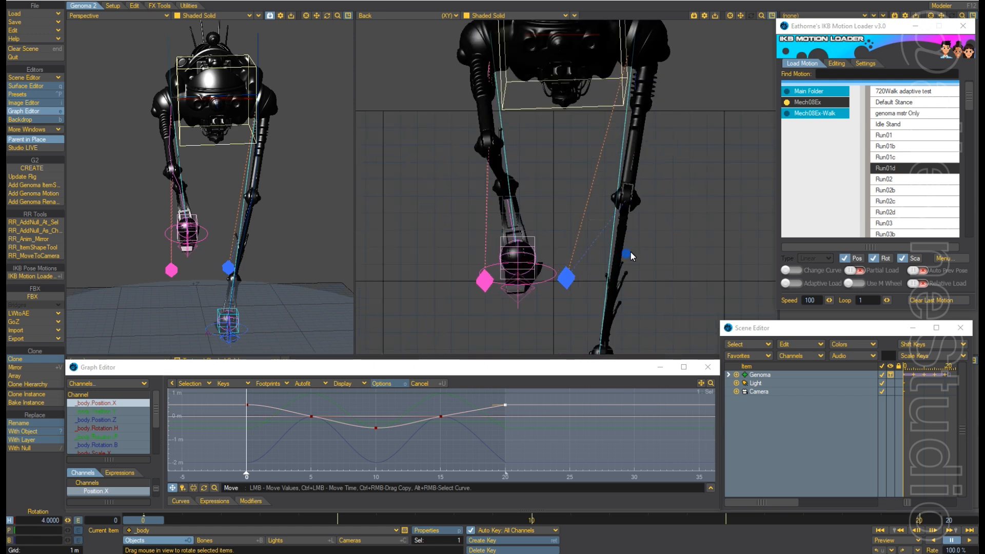
Examine the mech's leg alignment at frame 0 from behind and from the side in the Back and Perspective views.
alt+drag(672, 265, 623, 191)
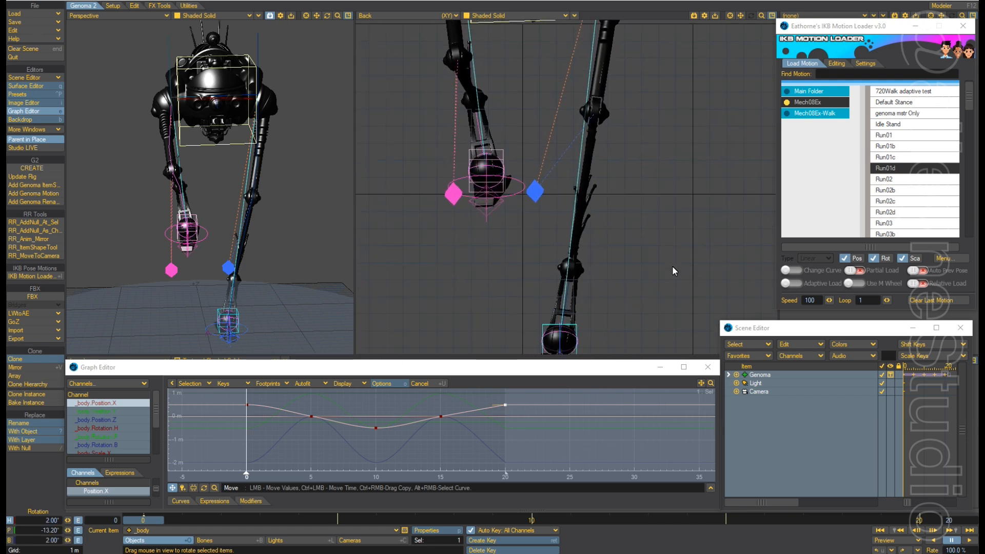
scroll(678, 216, down, 4)
scroll(678, 214, up, 2)
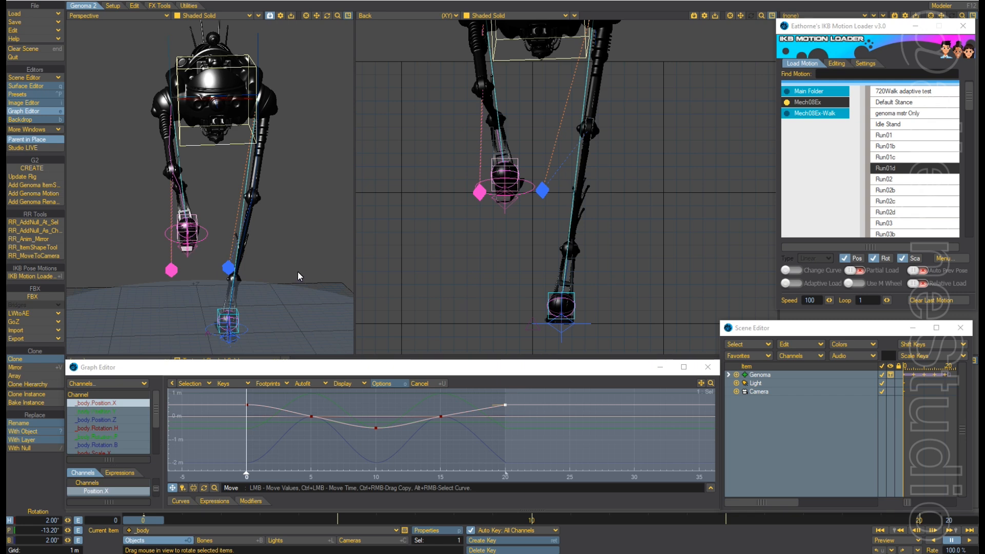
alt+drag(297, 272, 369, 264)
scroll(287, 279, up, 1)
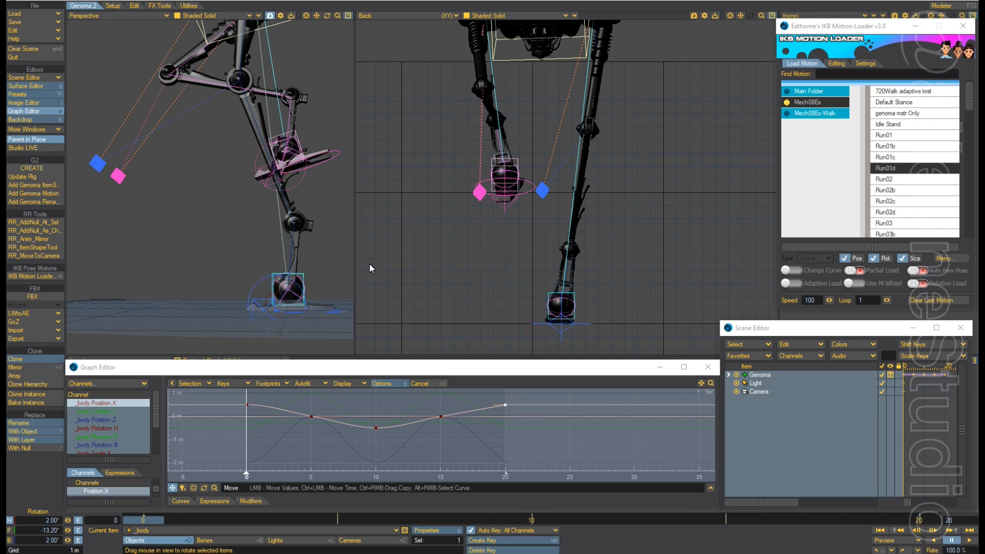
mouse_move(329, 231)
alt+mouse_down()
mouse_move(349, 220)
mouse_move(320, 237)
mouse_move(338, 236)
alt+mouse_up()
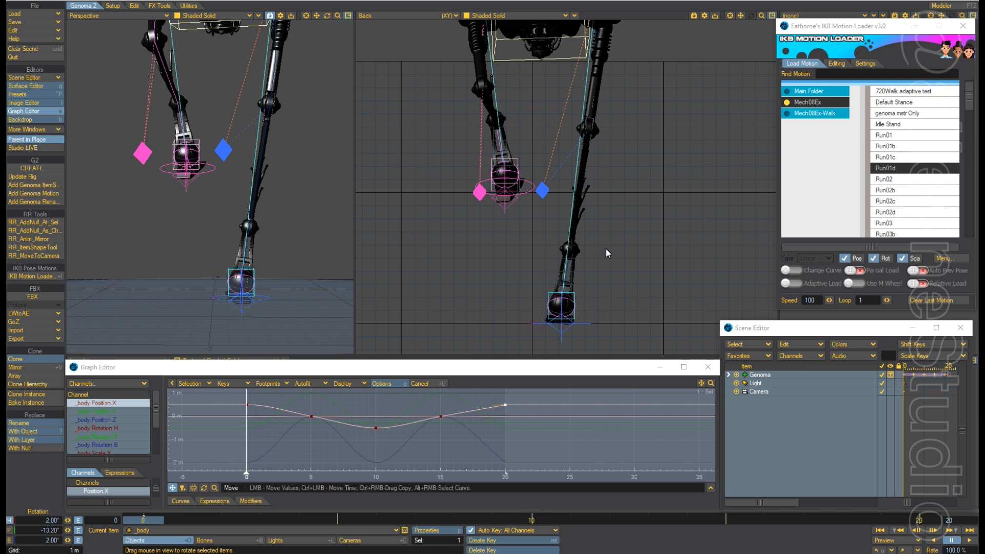
ctrl+alt+drag(638, 220, 640, 228)
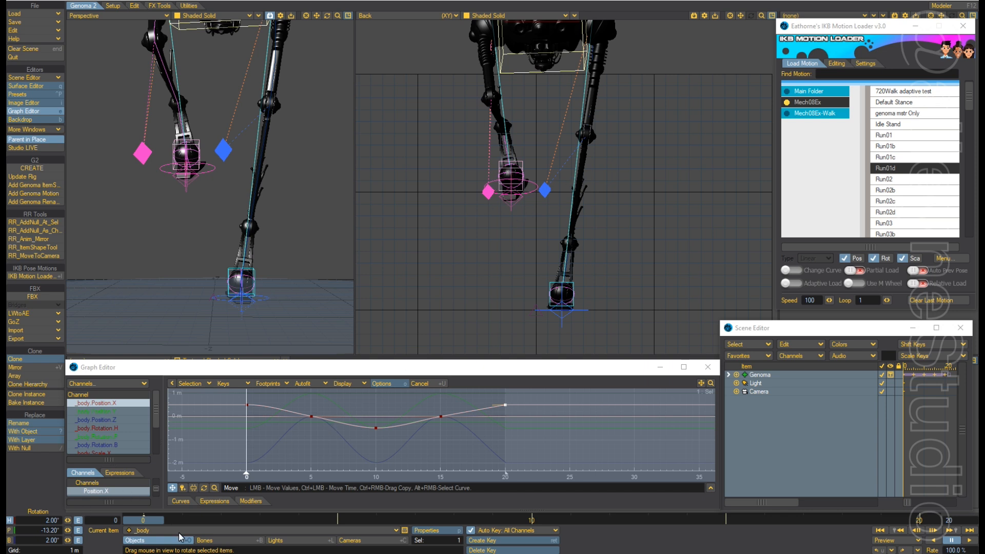
Step through frames 0 to 10 to check how both knees and thigh controls swing during the run.
click(154, 521)
key(Right)
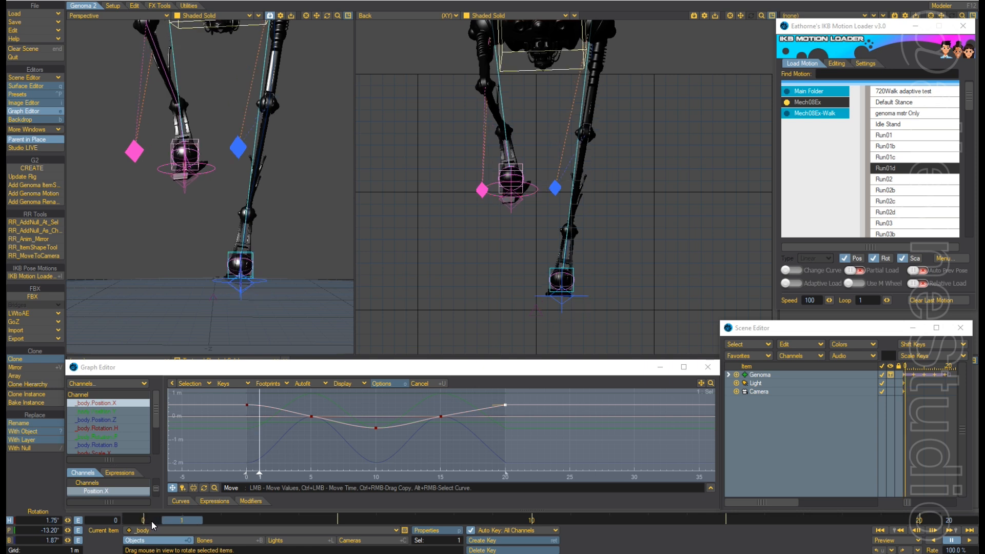
click(151, 521)
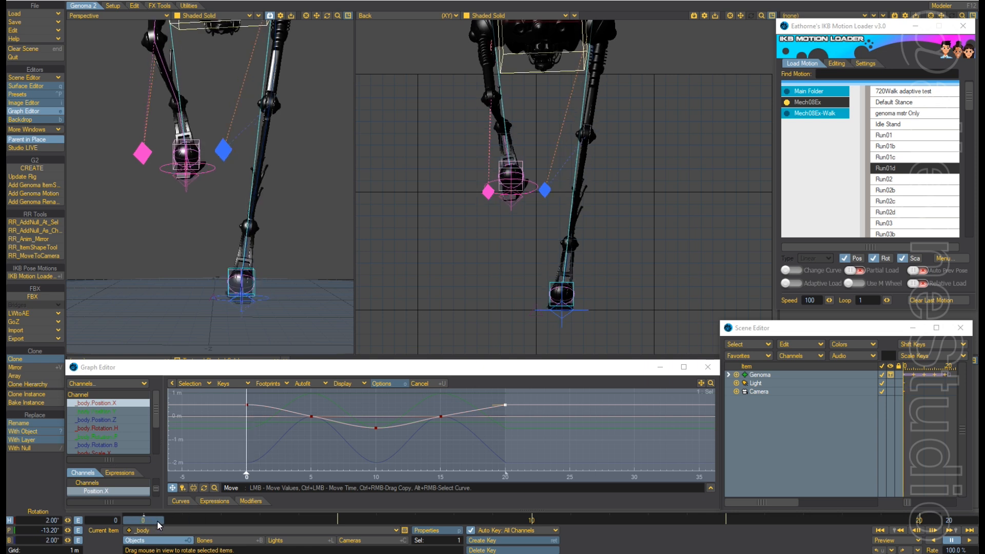
key(Right)
key(Right)
key(Right)
key(Right)
key(Right)
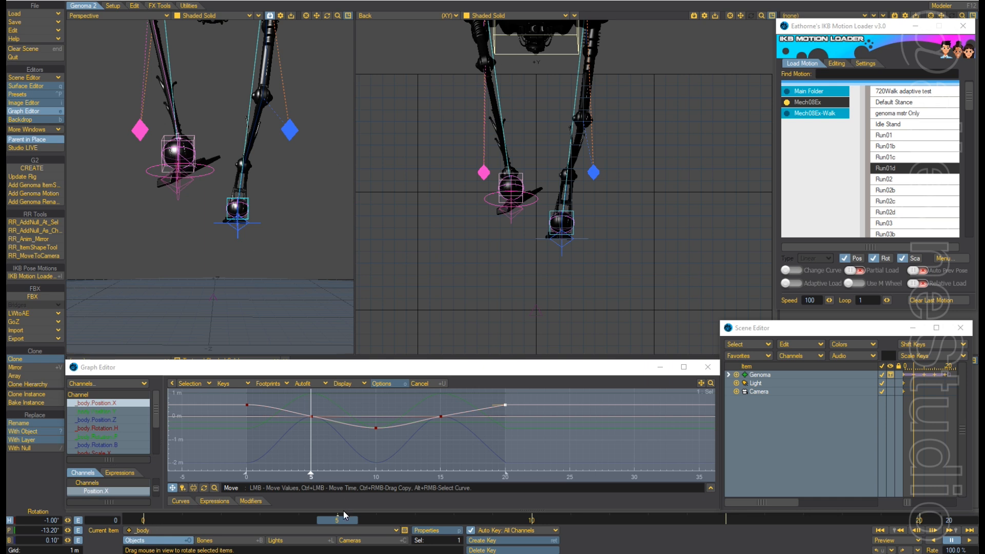
key(Right)
key(Right)
key(Right)
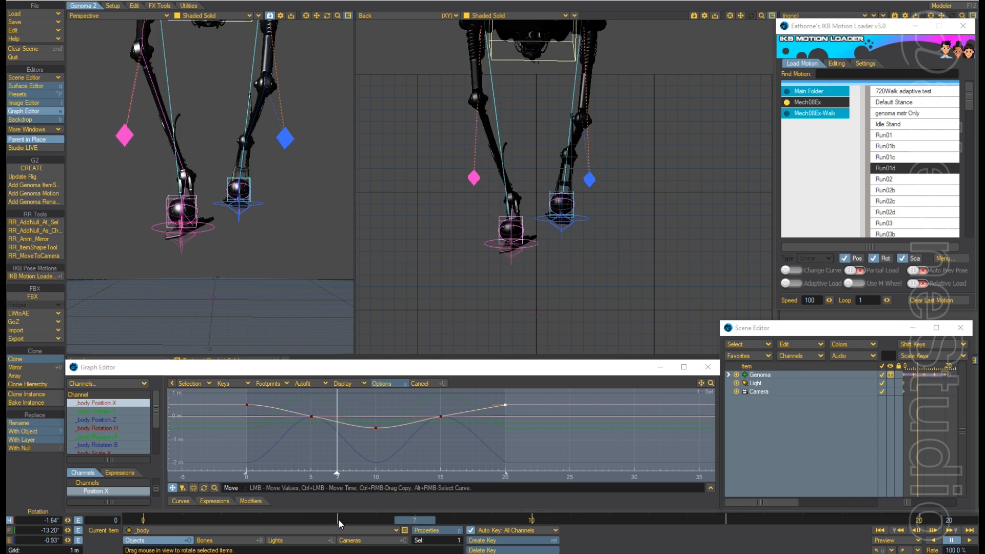
key(Right)
key(Right)
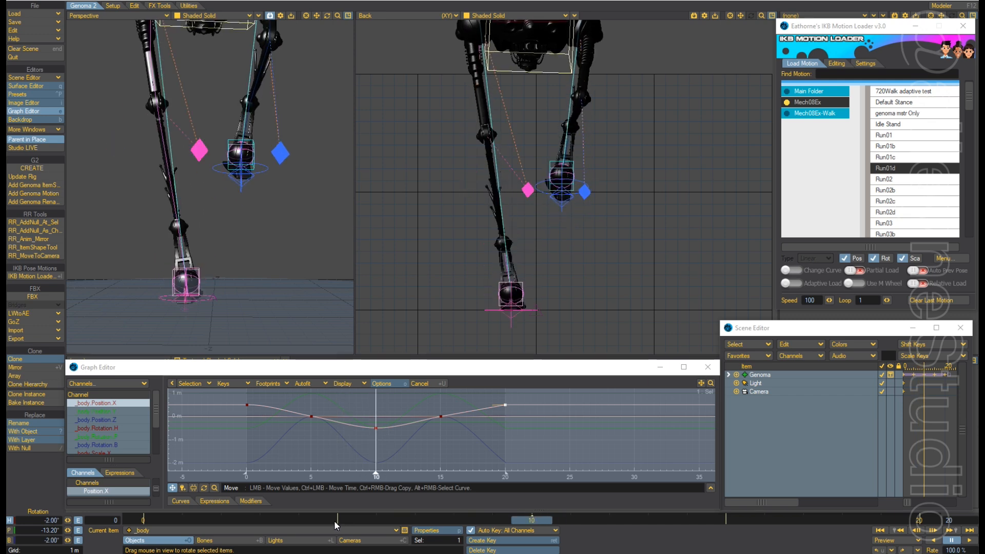
At frame 5, set the X position of the right thigh control (_thigh_R) to 2 m.
key(Left)
key(Left)
key(Left)
key(Left)
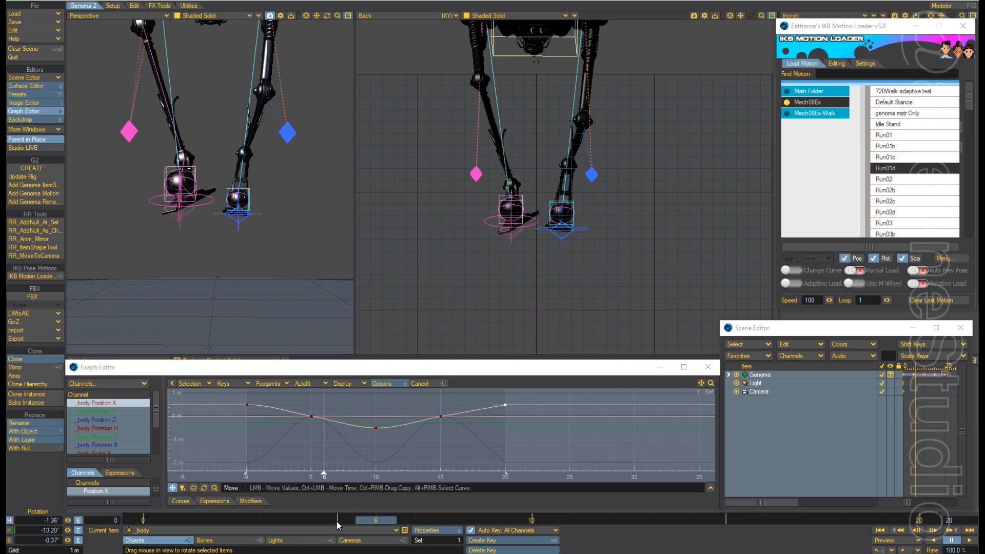
key(Left)
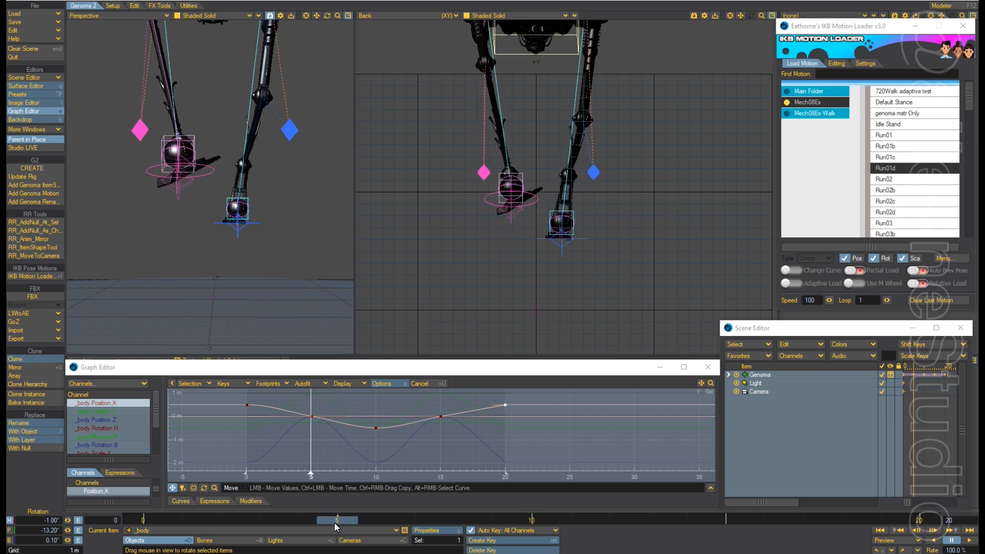
click(483, 173)
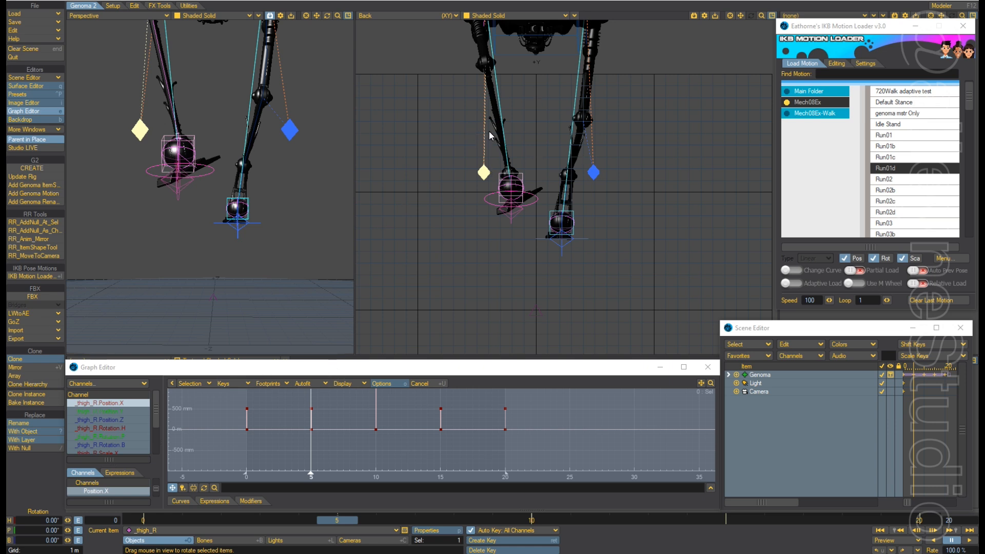
key(t)
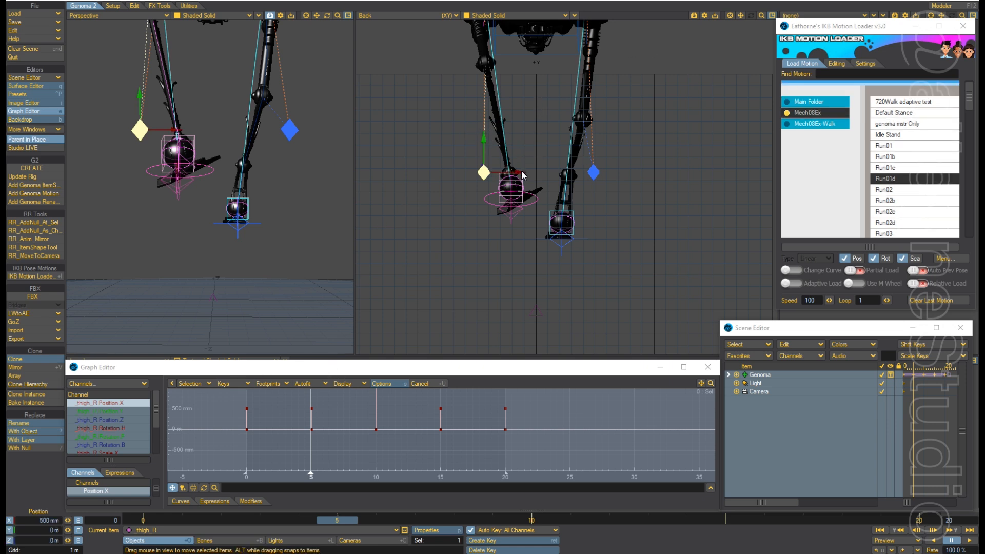
mouse_move(523, 175)
mouse_down()
mouse_move(537, 176)
mouse_move(515, 176)
mouse_move(524, 177)
mouse_up()
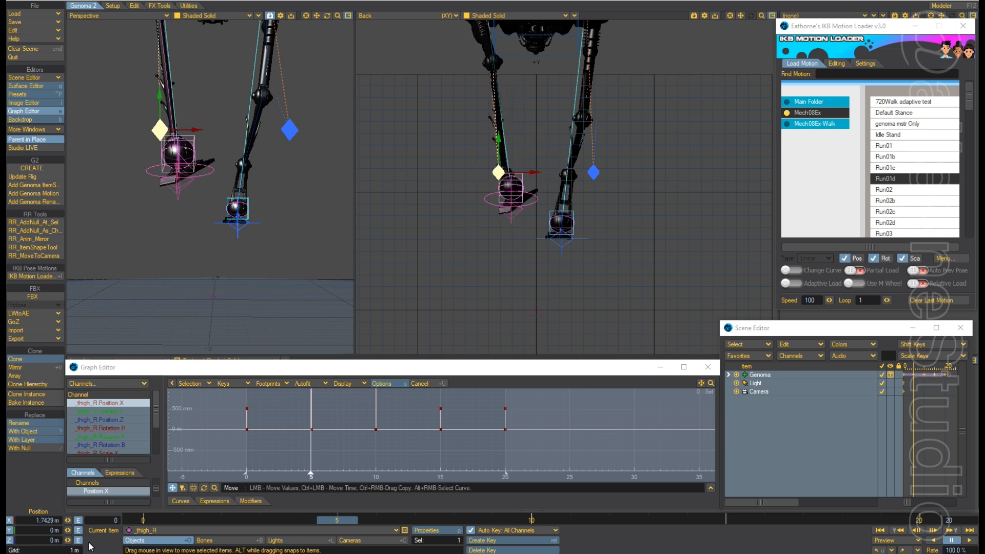
click(38, 521)
text(2)
key(Tab)
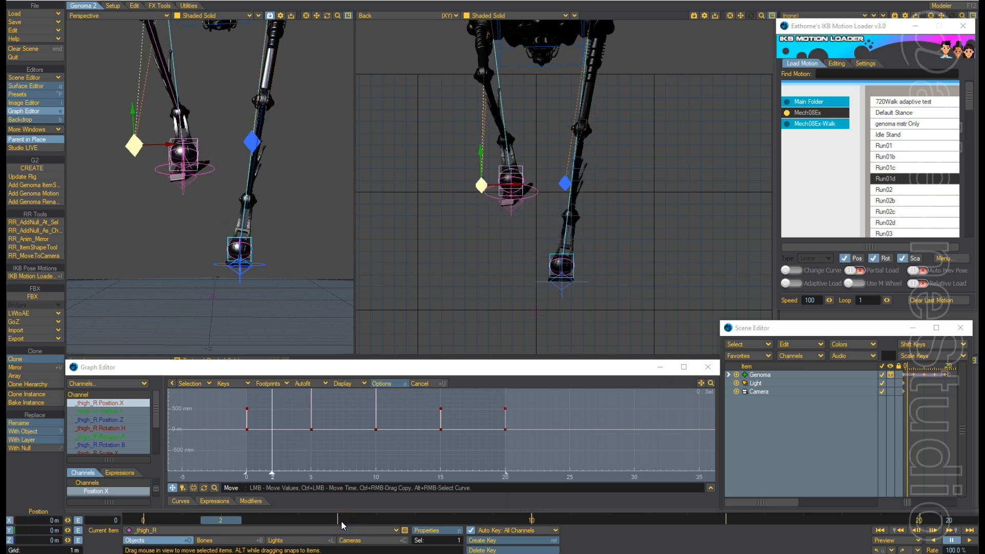
Step back and forth between frames 0 and 10 to review the right knee's sideways motion with the adjusted thigh control.
key(shift+Left)
click(344, 521)
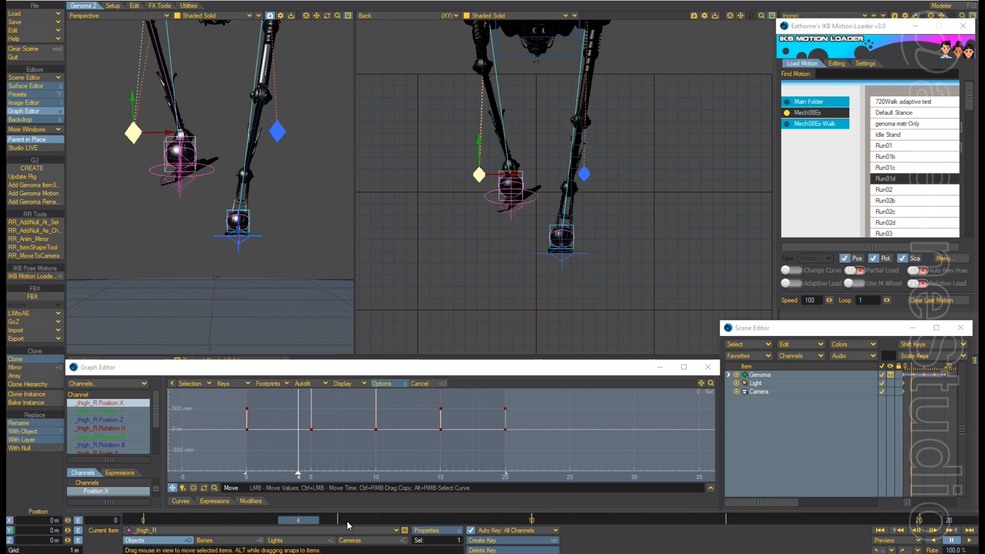
key(Left)
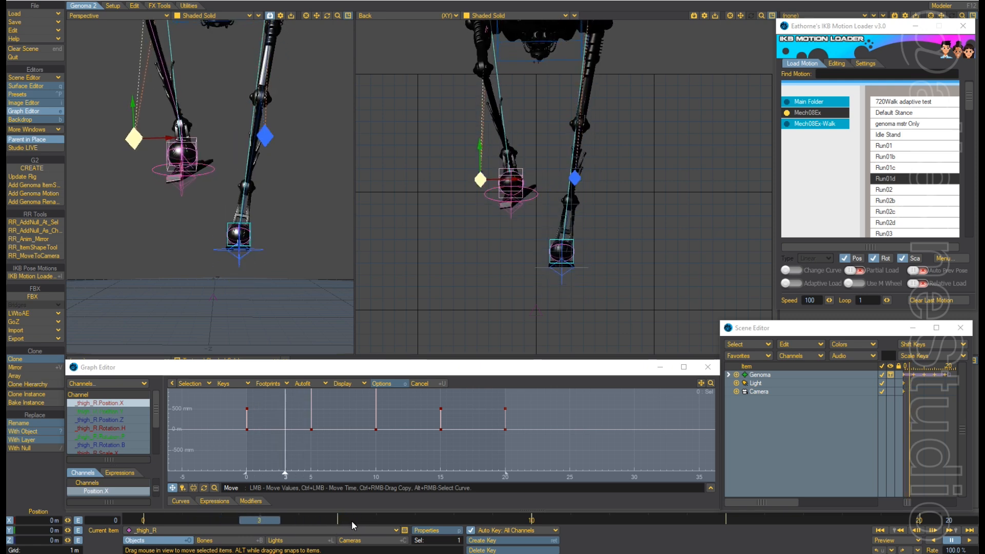
key(Left)
key(Left)
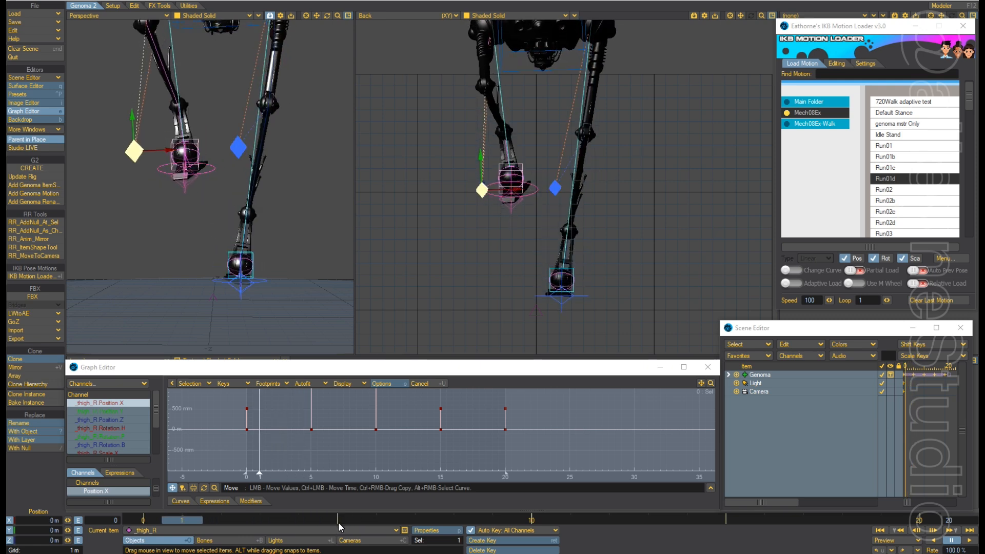
key(Right)
key(Right)
key(Right)
key(Right)
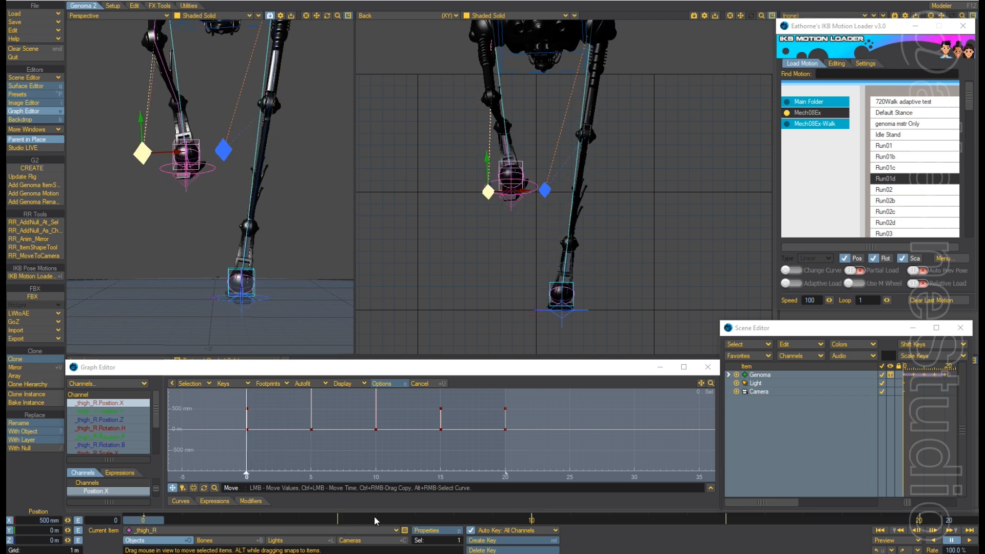
key(Left)
key(Left)
key(Left)
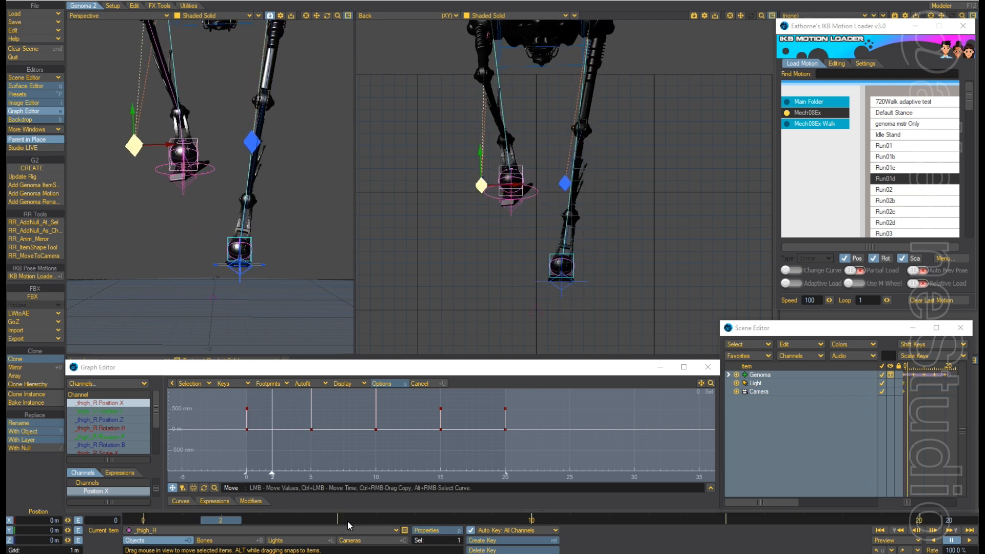
key(Right)
key(Right)
key(Right)
key(Right)
key(Right)
key(Right)
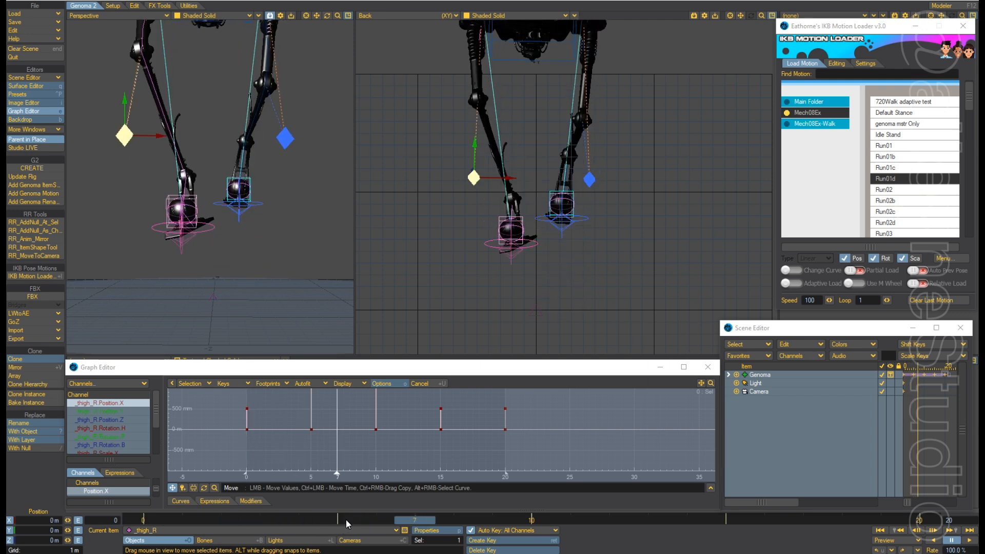
key(Right)
key(Right)
key(Right)
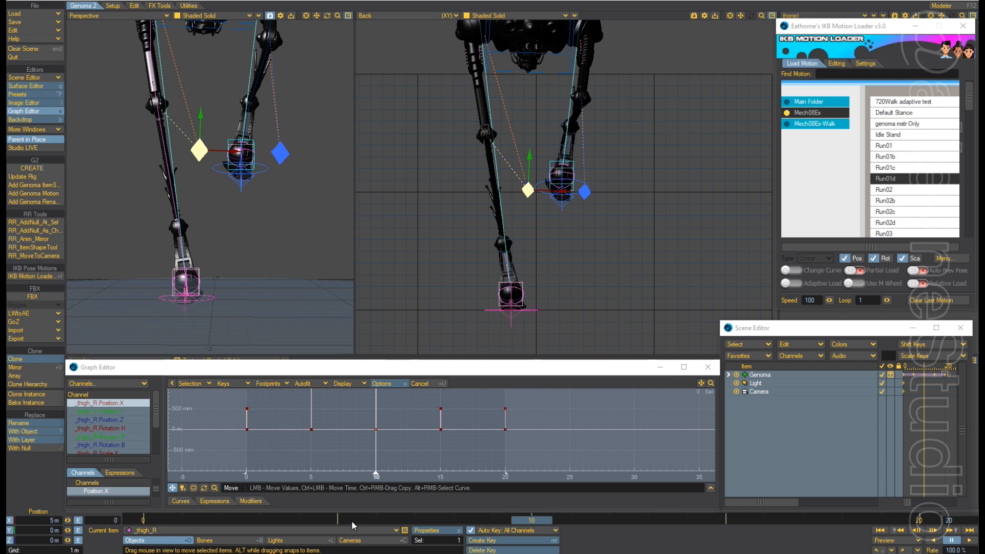
key(Left)
key(Left)
key(Left)
key(Left)
key(Left)
key(Left)
key(Left)
key(Left)
key(Left)
key(Left)
key(Left)
key(Left)
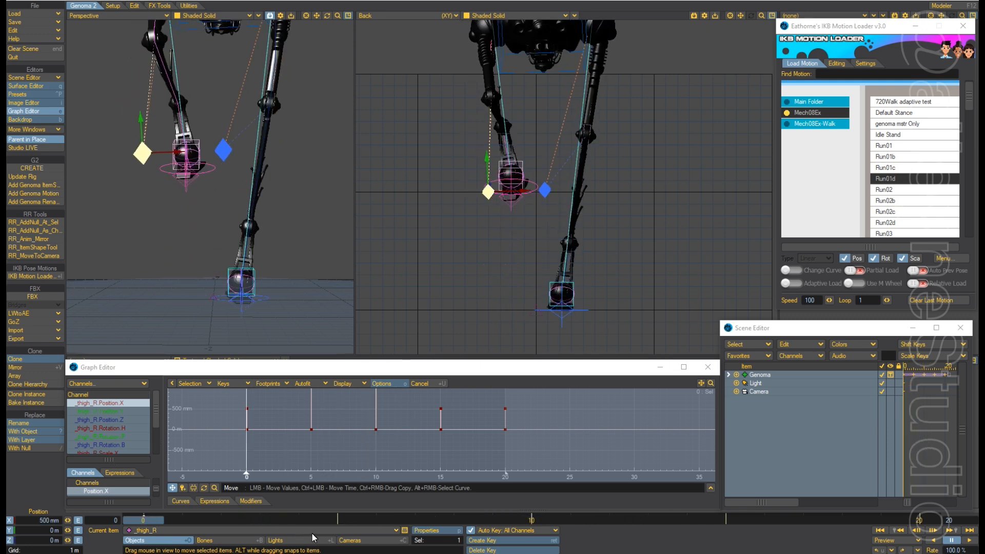
key(Right)
key(Right)
key(Right)
key(Right)
key(Right)
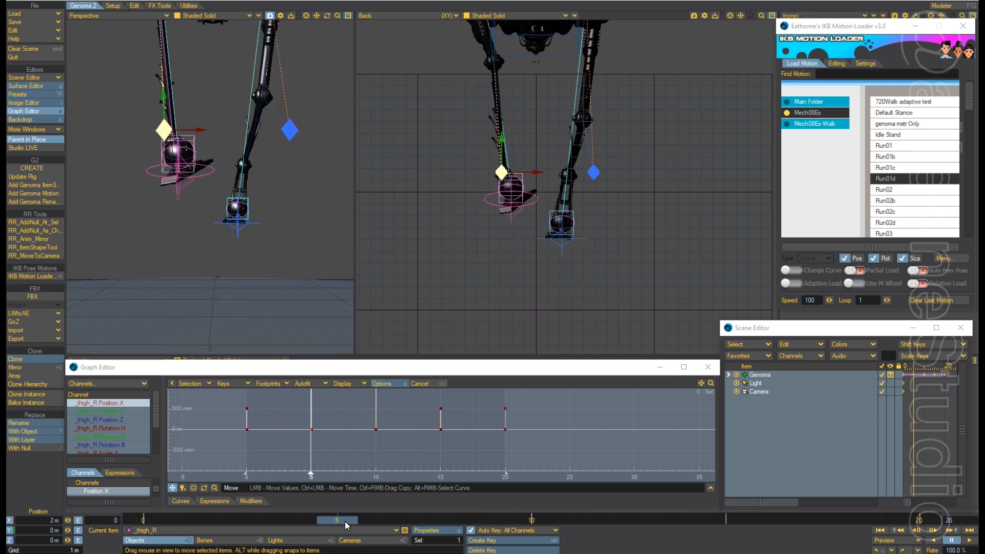
key(Right)
key(Right)
key(Right)
key(Right)
key(Right)
key(Right)
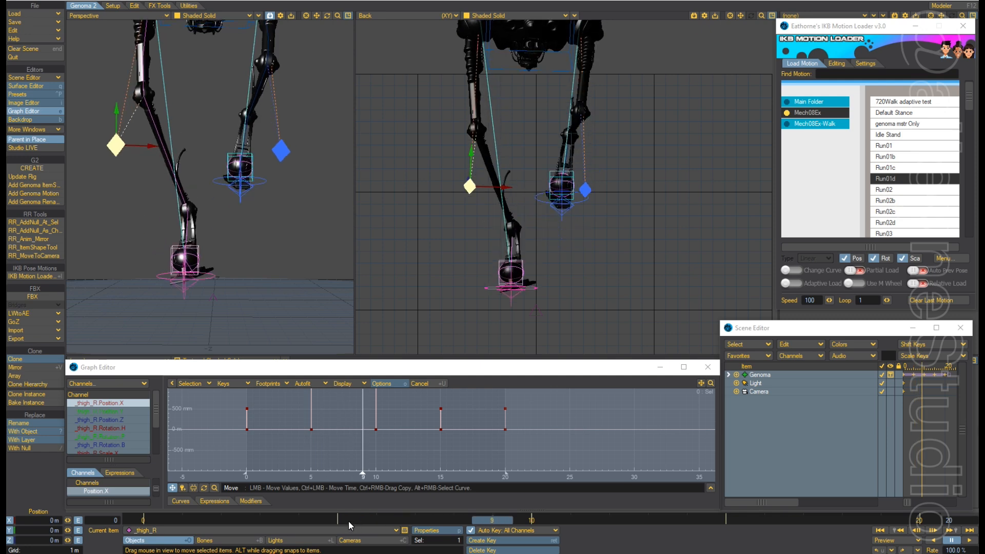
key(Left)
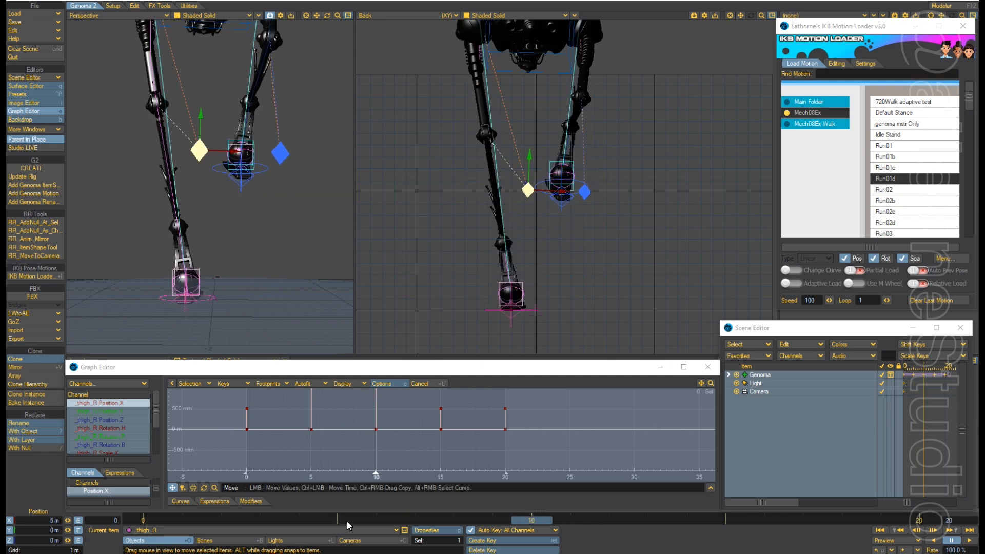
At frame 15, set the X position of the right thigh control to 2 m.
key(Right)
key(Right)
key(Right)
key(Right)
key(Right)
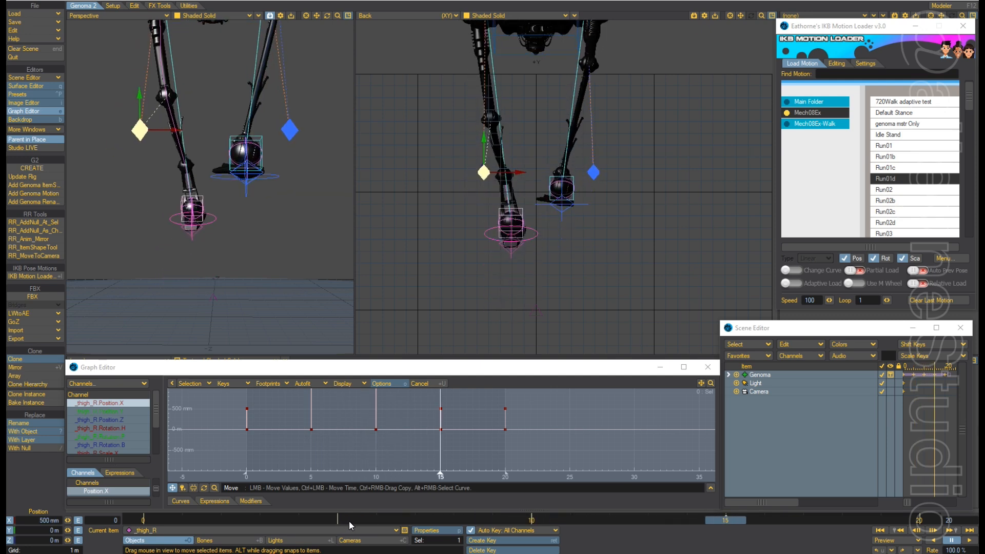
click(35, 520)
text(2)
key(Tab)
key(Tab)
key(Tab)
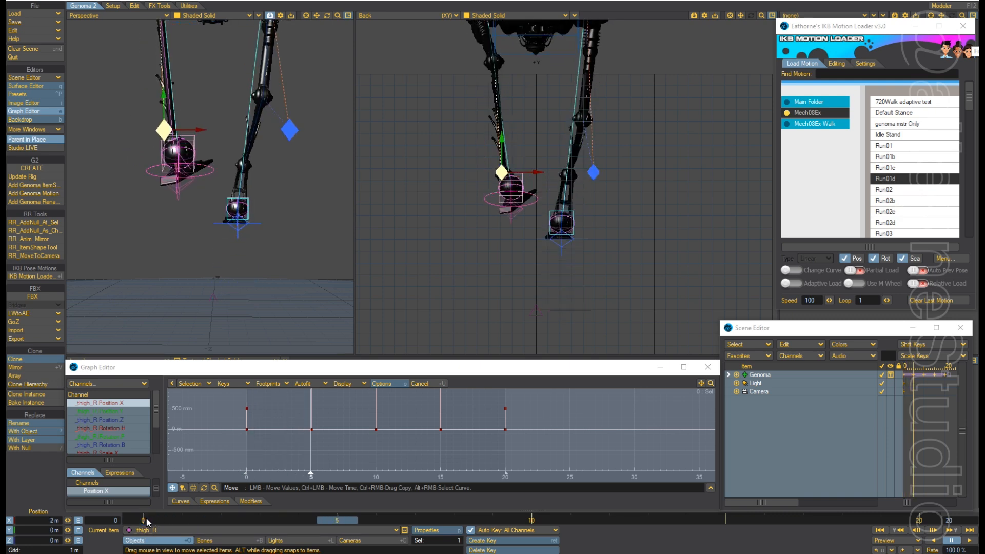
At frame 0, select the left thigh control (_thigh_L) and try X positions of -2 m and -500 mm.
drag(337, 520, 144, 519)
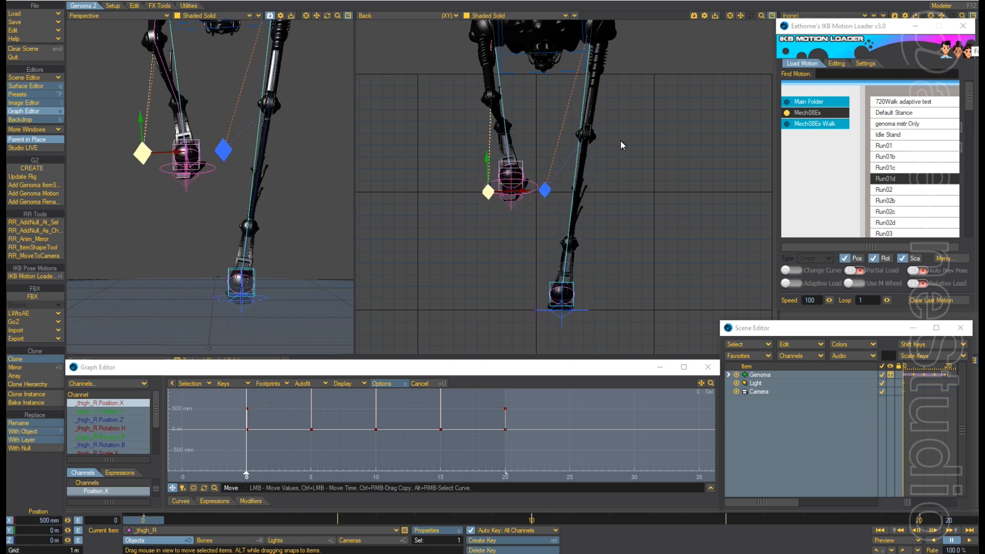
click(545, 190)
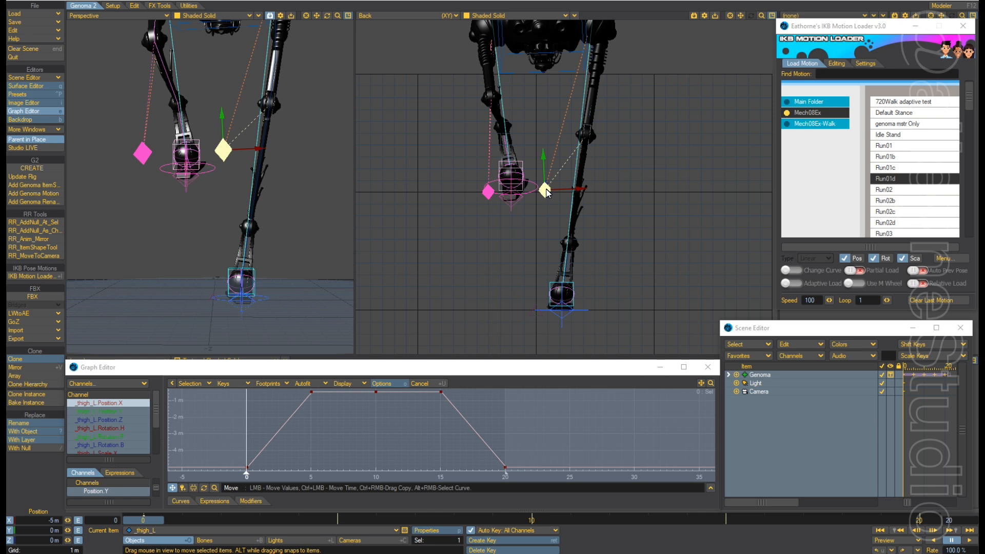
click(51, 520)
text(-2)
key(Tab)
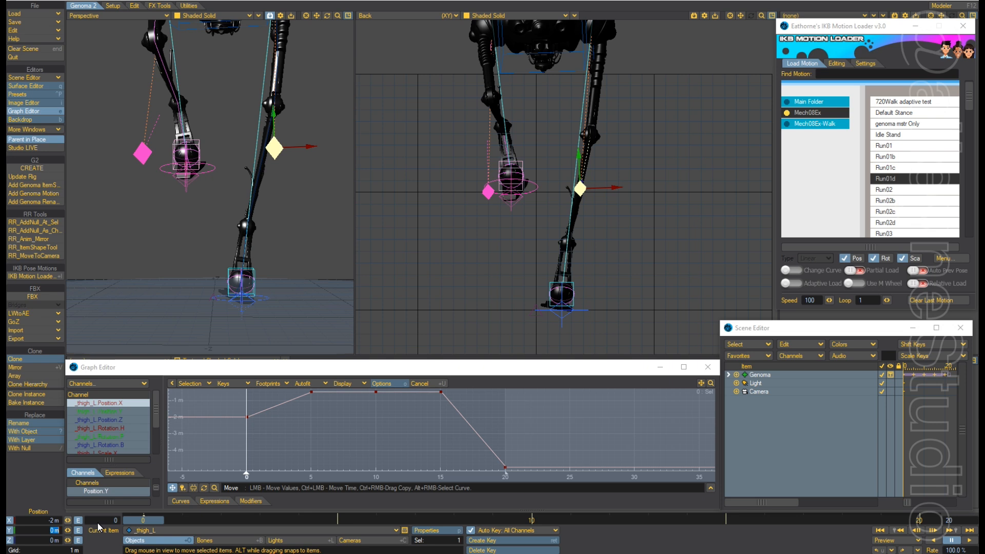
key(Tab)
key(Tab)
key(Tab)
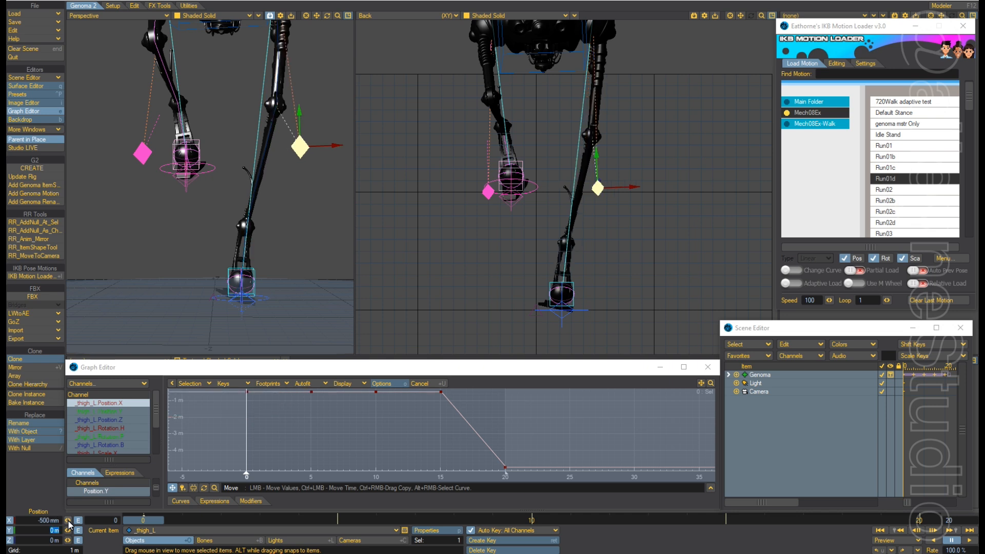
Set the left thigh control's X position to 500 mm at frame 0.
click(29, 520)
text(500)
key(Tab)
click(37, 520)
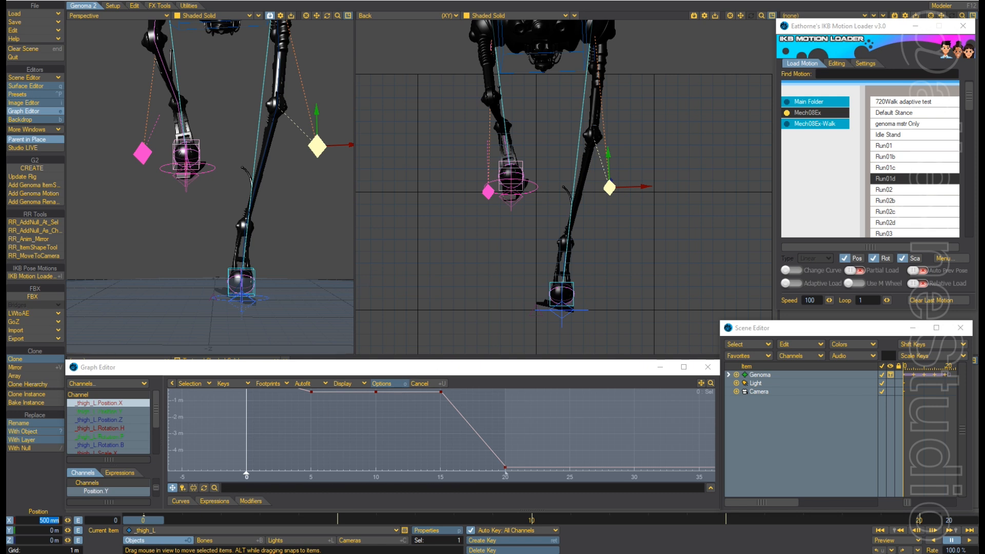
click(626, 548)
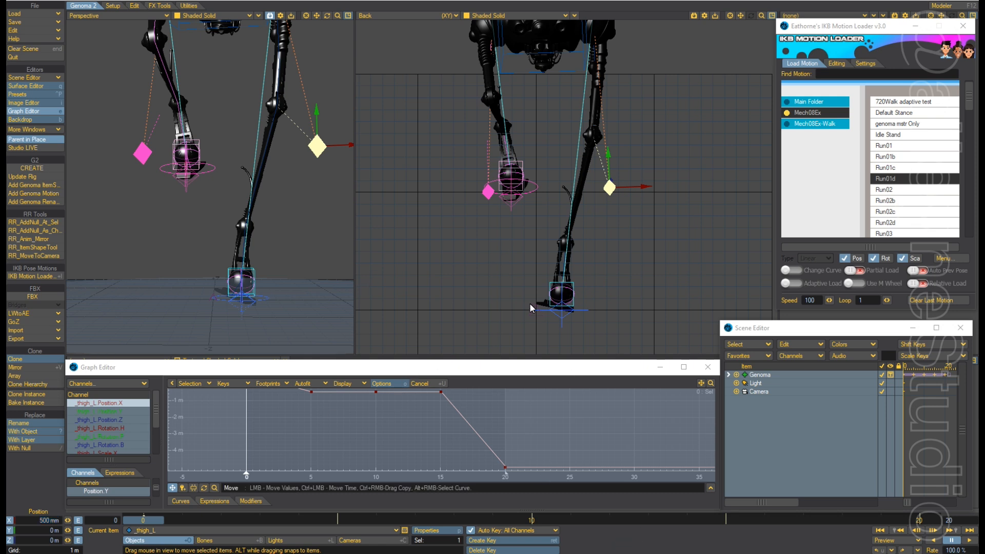
Undo the recent X position changes on the left thigh control (_thigh_L) at frame 0.
key(u)
key(u)
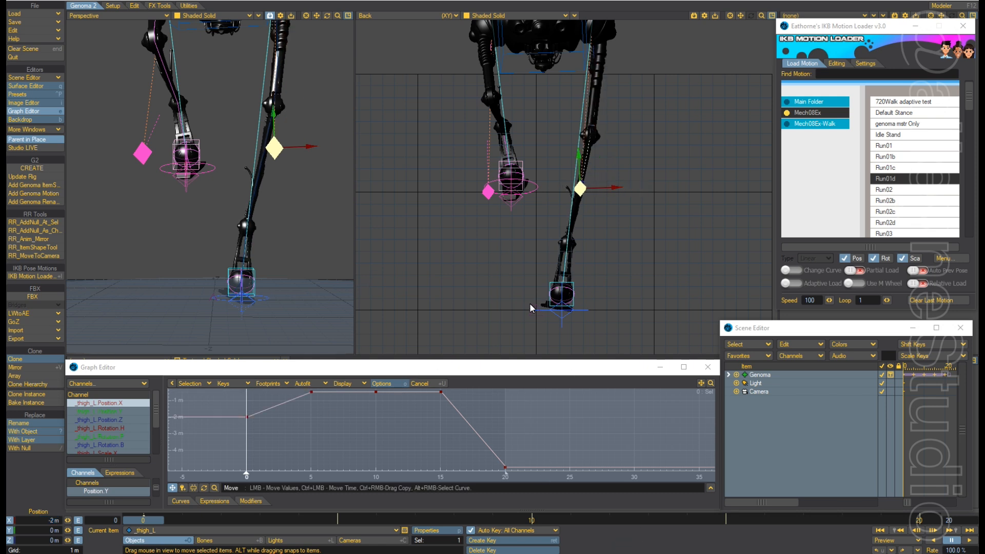
key(u)
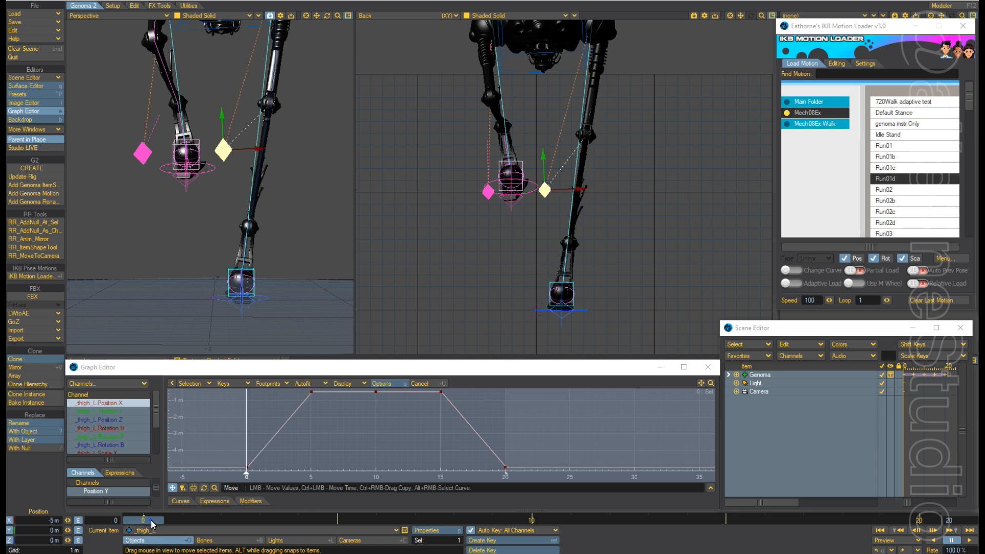
Step through the frames from 0 onward and back, comparing the knee motion and X positions of the left and right thigh controls.
key(Right)
key(Right)
key(Right)
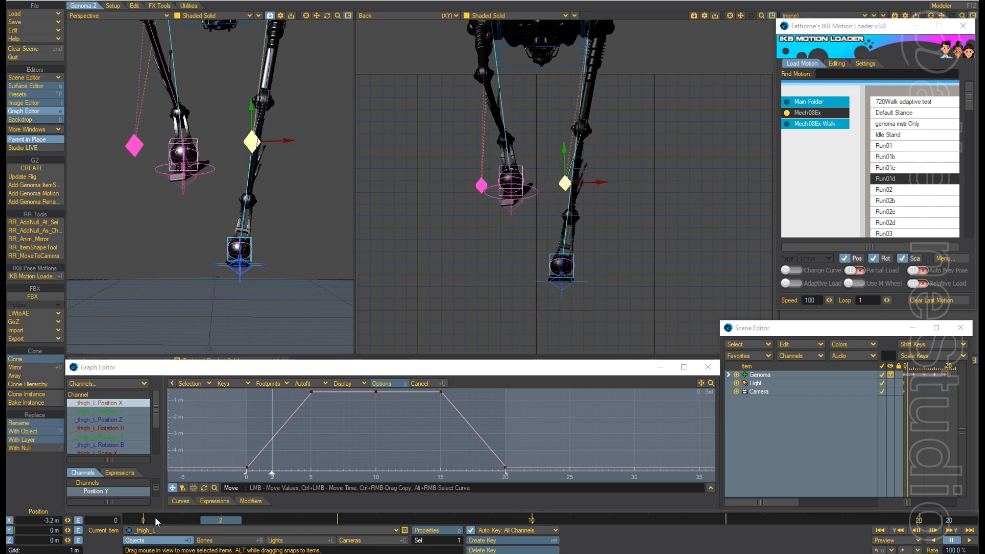
key(Right)
key(Right)
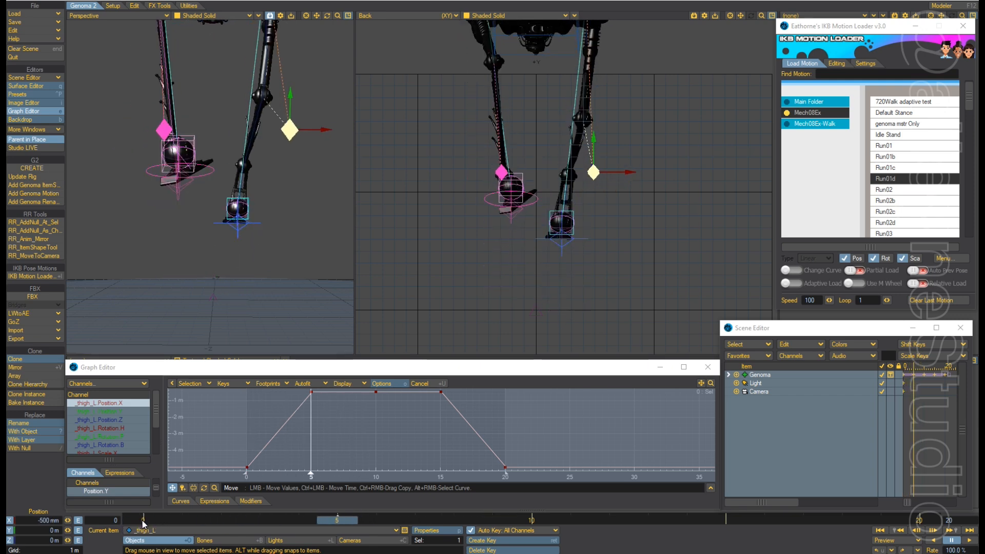
click(149, 520)
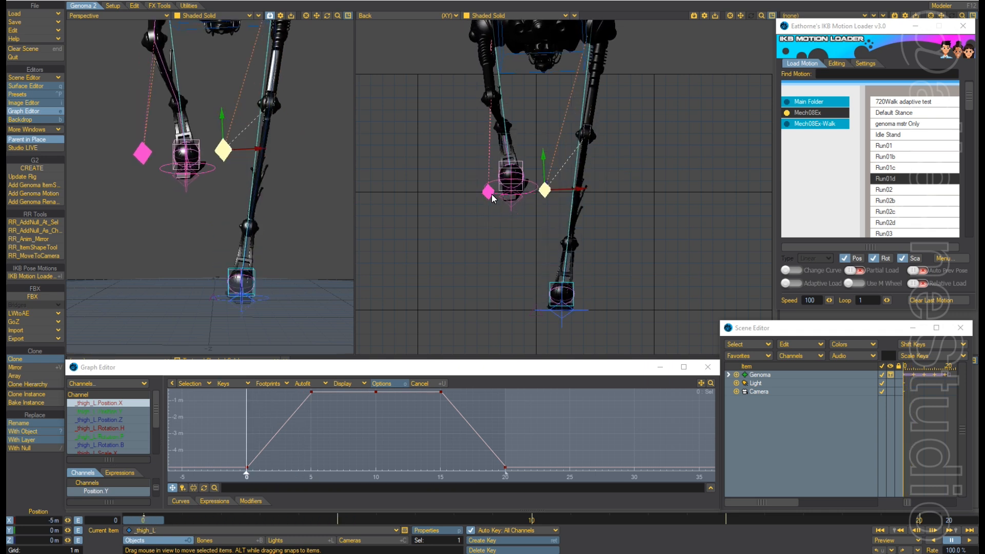
click(489, 193)
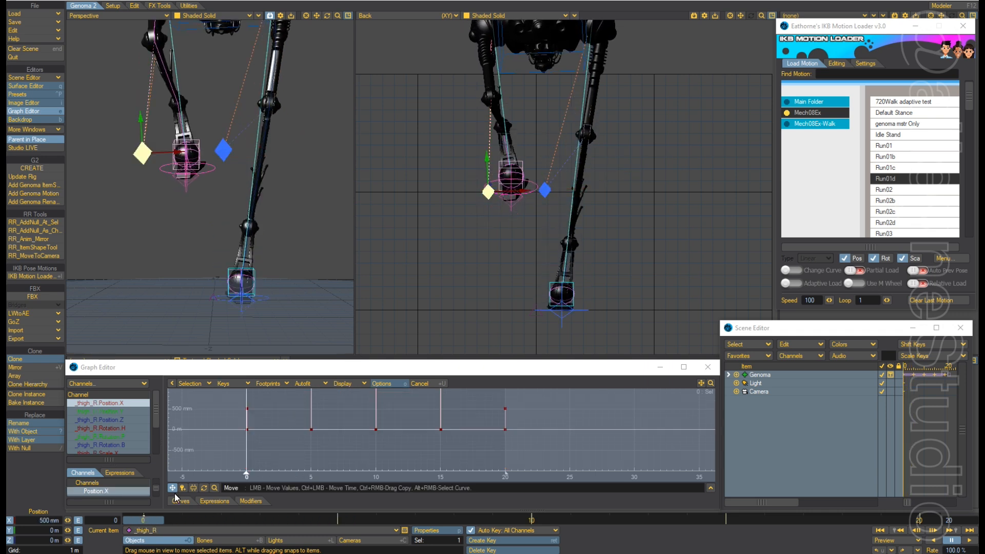
key(Right)
key(Right)
key(Right)
key(Right)
key(Right)
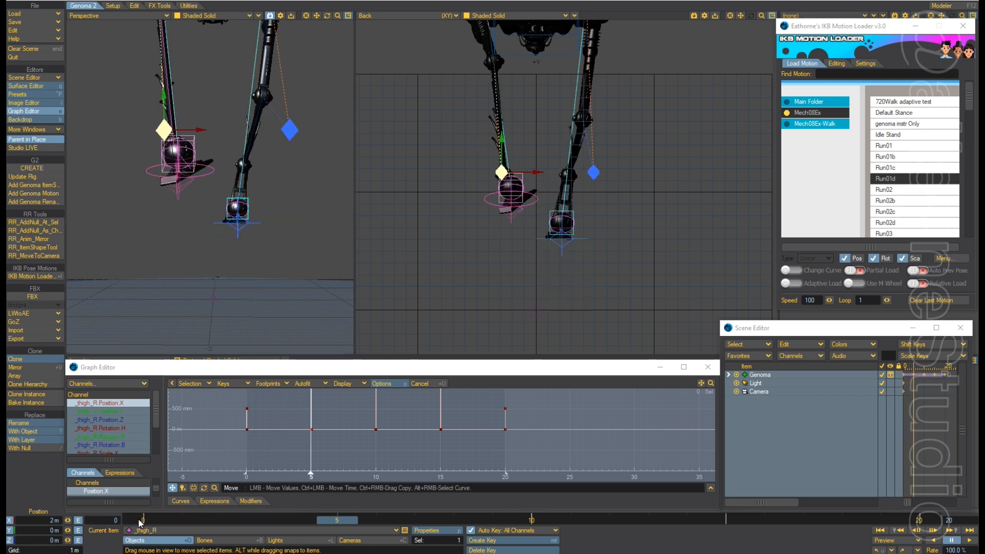
key(Right)
key(Right)
key(Right)
key(Right)
key(Left)
key(Left)
key(Left)
key(Left)
key(Left)
key(Left)
key(Left)
key(Left)
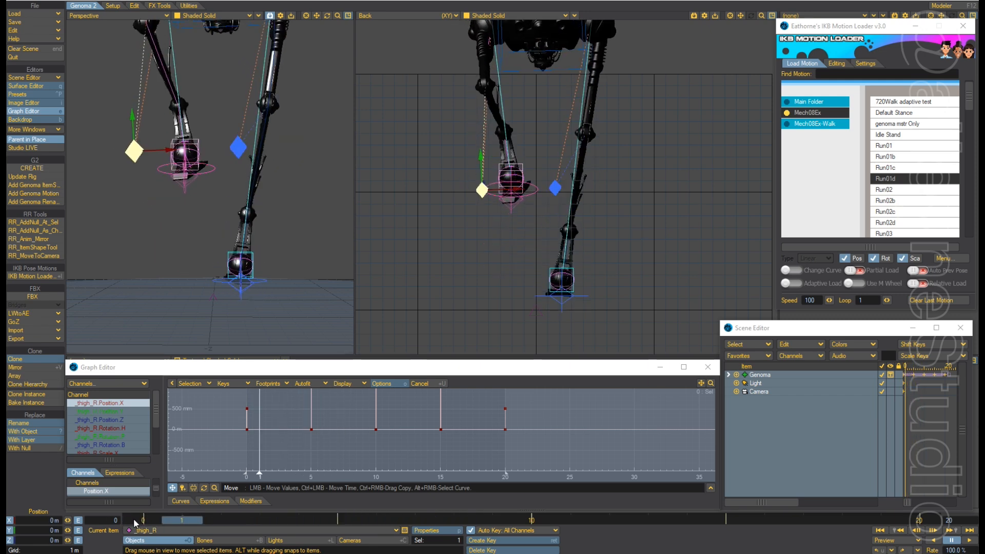
key(Left)
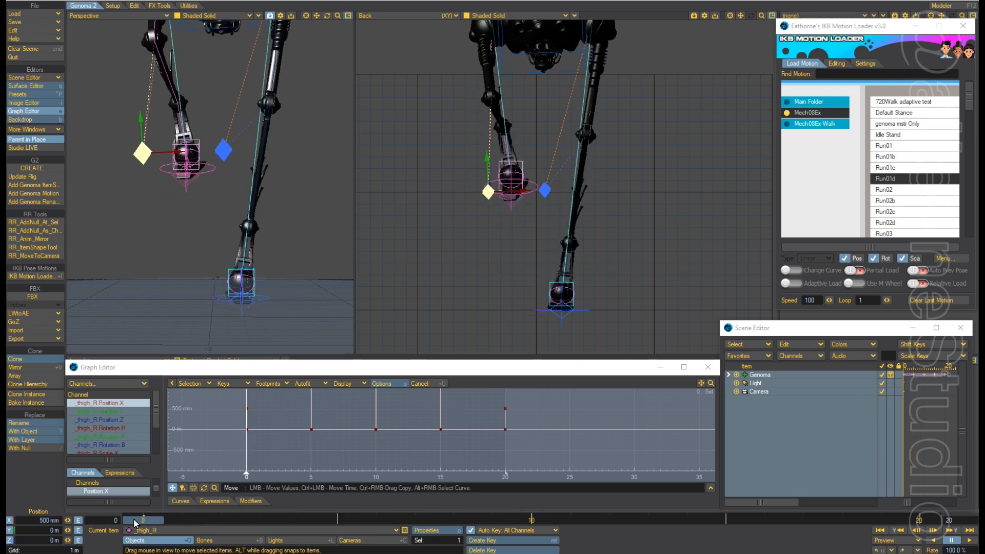
Select the left thigh control and set its X position to -2 m at frame 5.
click(546, 191)
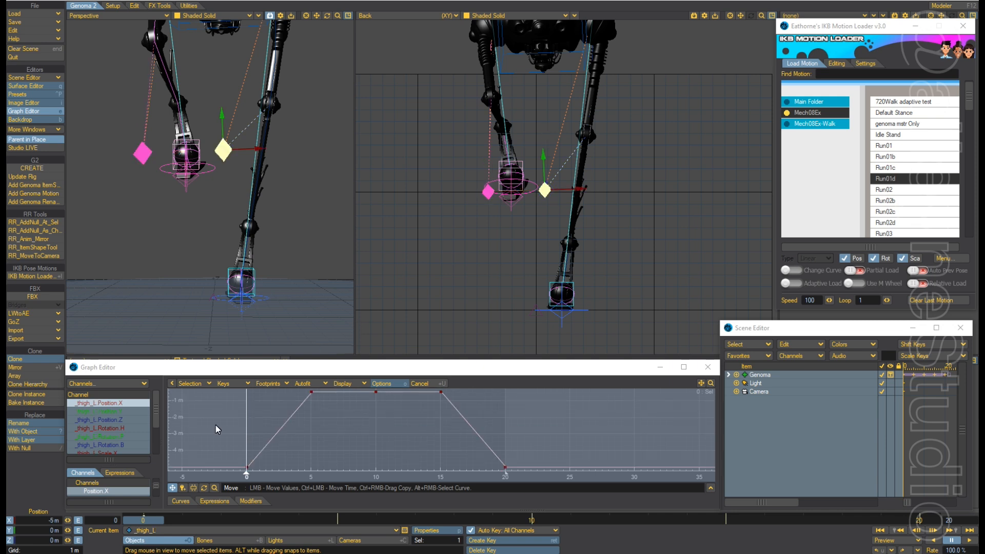
key(Right)
key(Right)
key(Right)
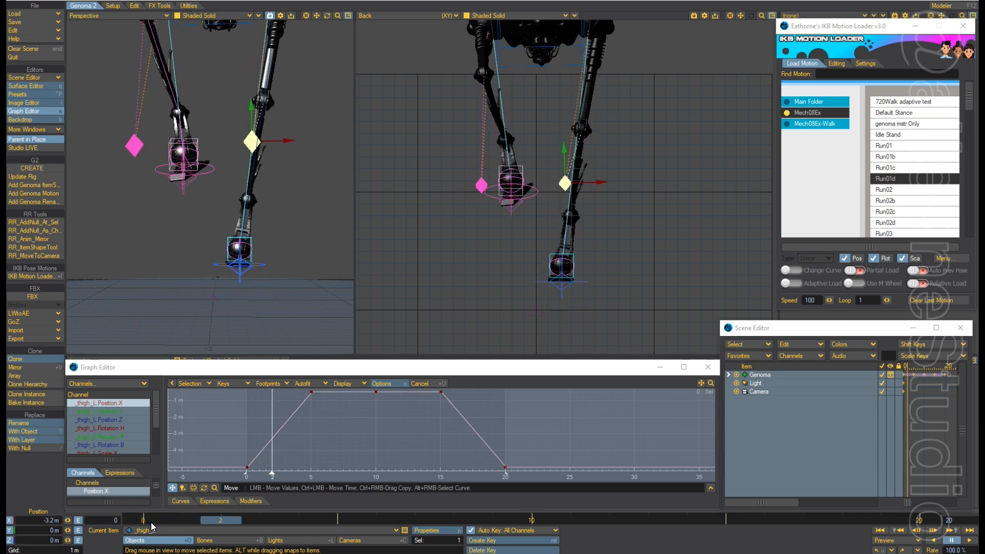
key(Right)
key(Right)
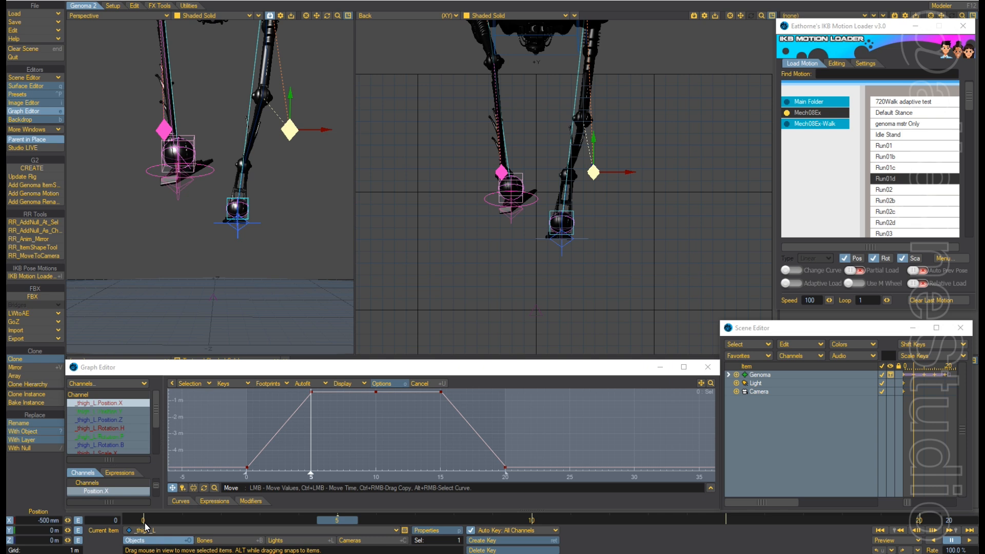
click(39, 520)
text(-2)
key(Tab)
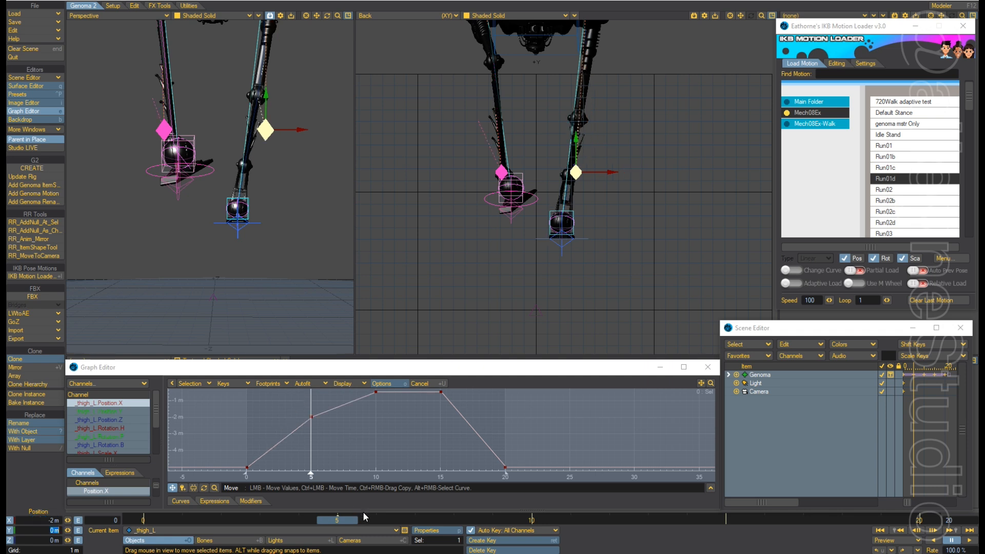
At frame 15, set the left thigh control's X position to -2 m.
click(339, 520)
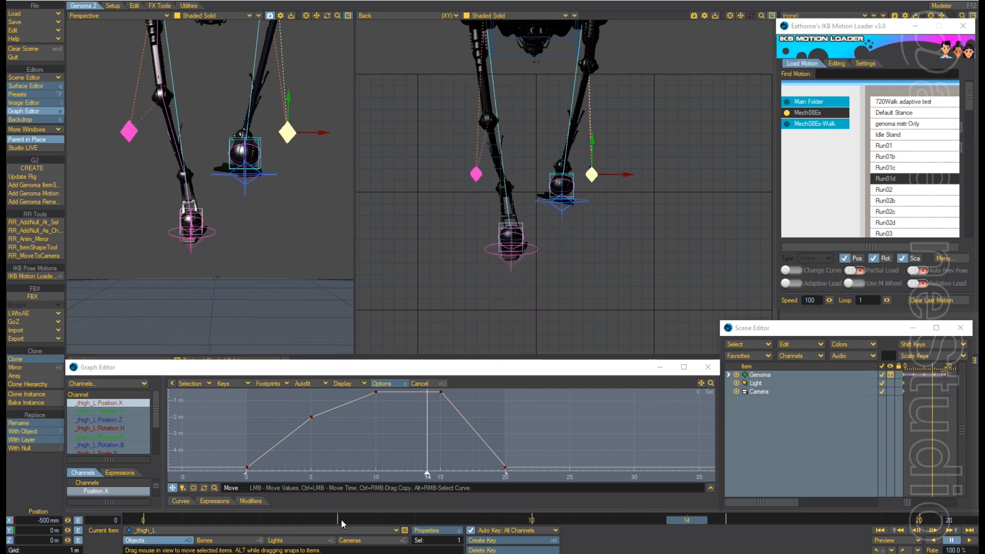
click(41, 520)
text(-2)
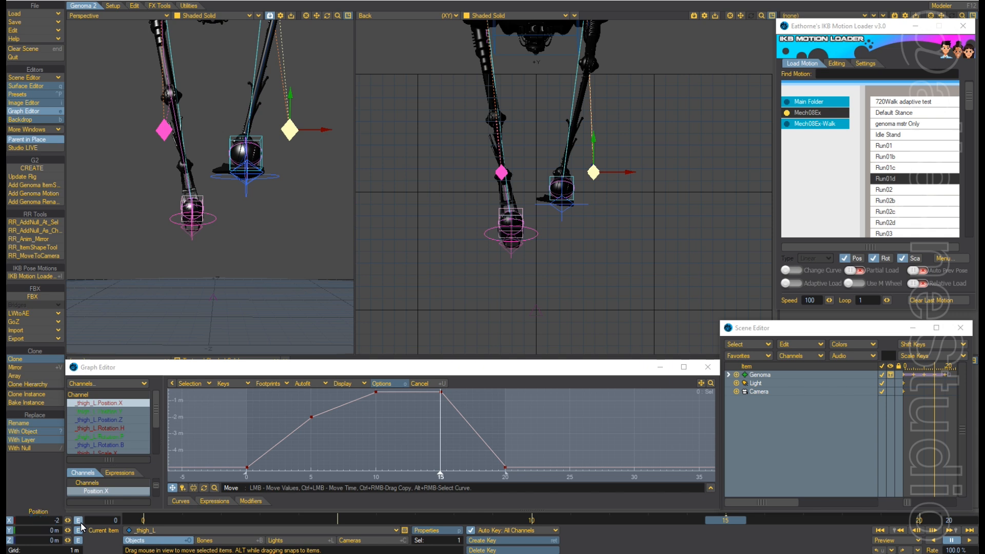
key(Tab)
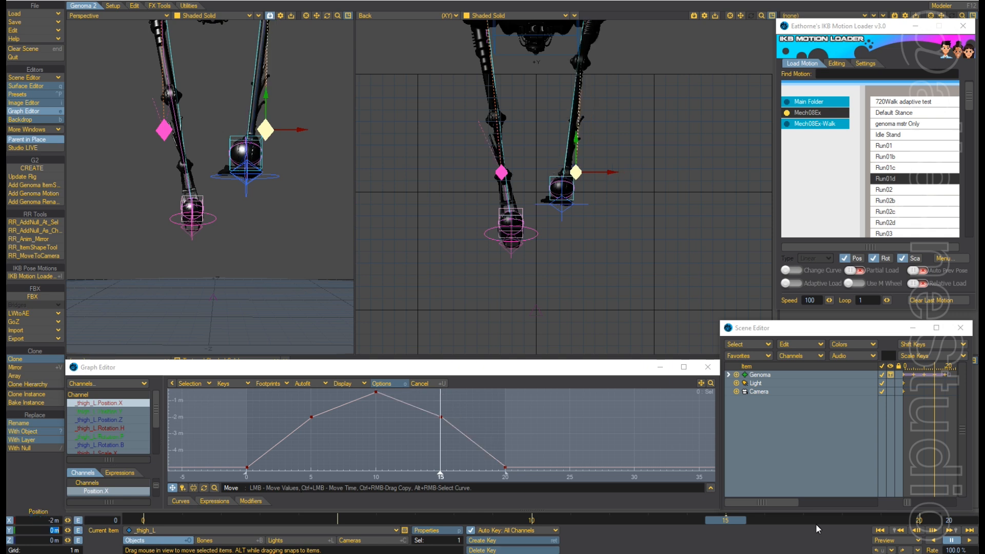
Step forward to frame 20 and back to frame 0 to review the left knee's motion with the adjusted thigh control.
click(742, 519)
key(Right)
key(Right)
key(Right)
key(Right)
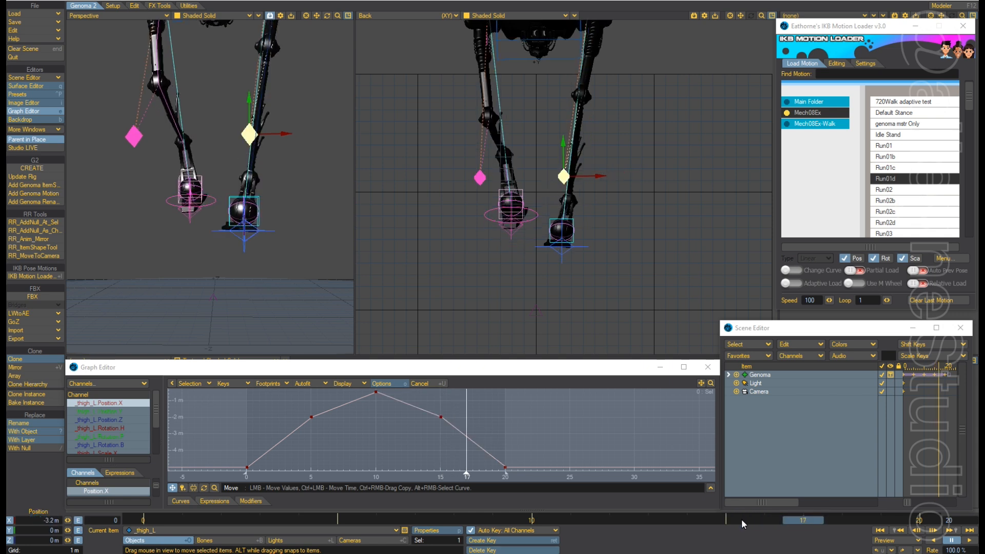
key(Right)
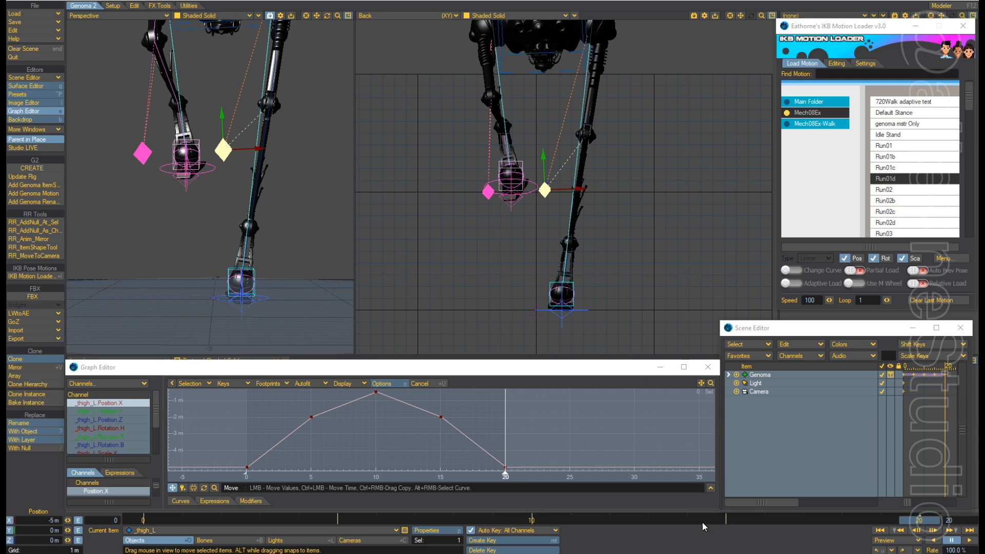
key(Left)
key(Left)
key(Left)
key(Left)
key(Left)
key(Left)
key(Left)
key(Left)
key(Left)
key(Left)
key(Left)
key(Left)
key(Left)
key(Left)
key(Left)
key(Left)
key(Left)
key(Left)
key(Left)
key(Left)
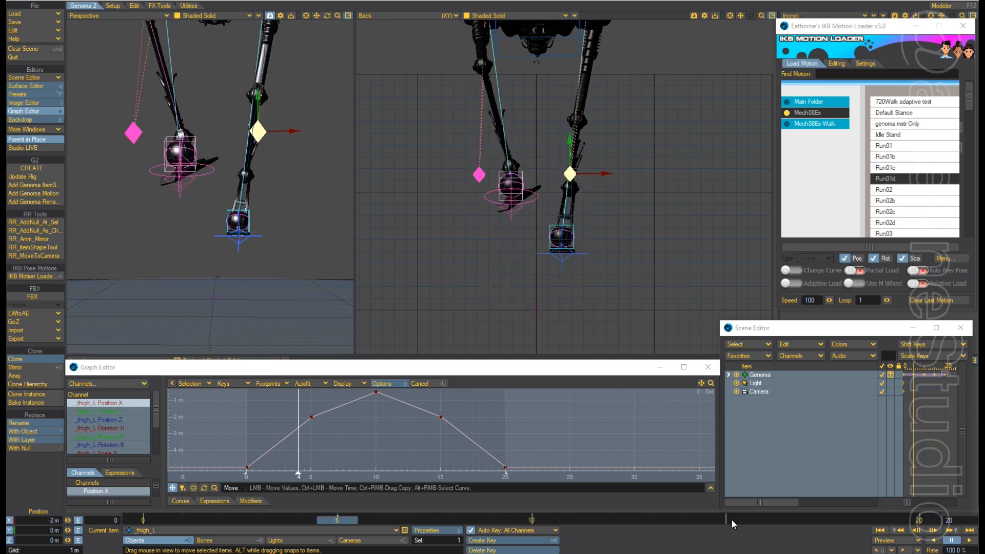
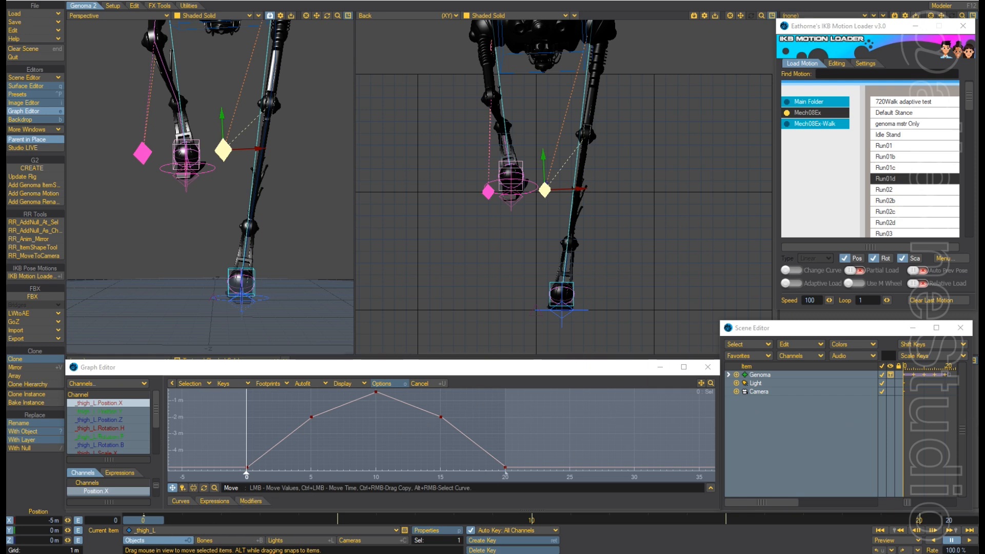
Play the run cycle to check both knees, stop the playback and return to frame 0.
click(971, 542)
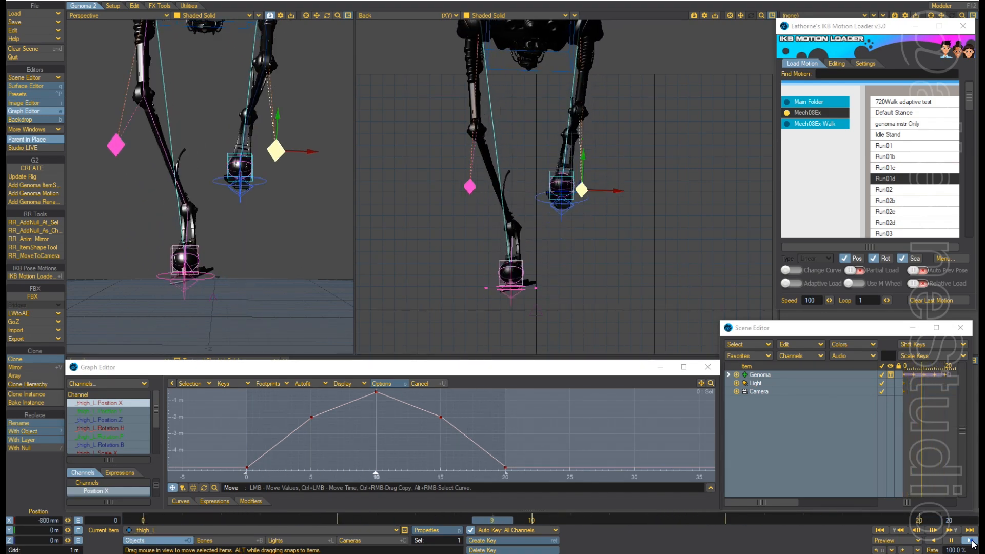
click(952, 540)
click(882, 530)
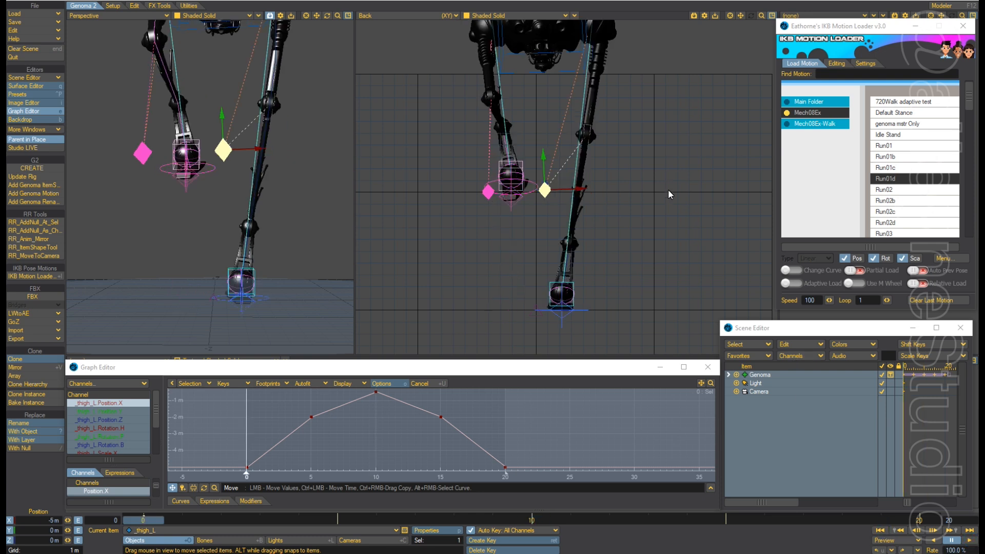
Save the frame 0 pose of Genoma and its children as motion Run01e, with start and end frame 0.
click(760, 378)
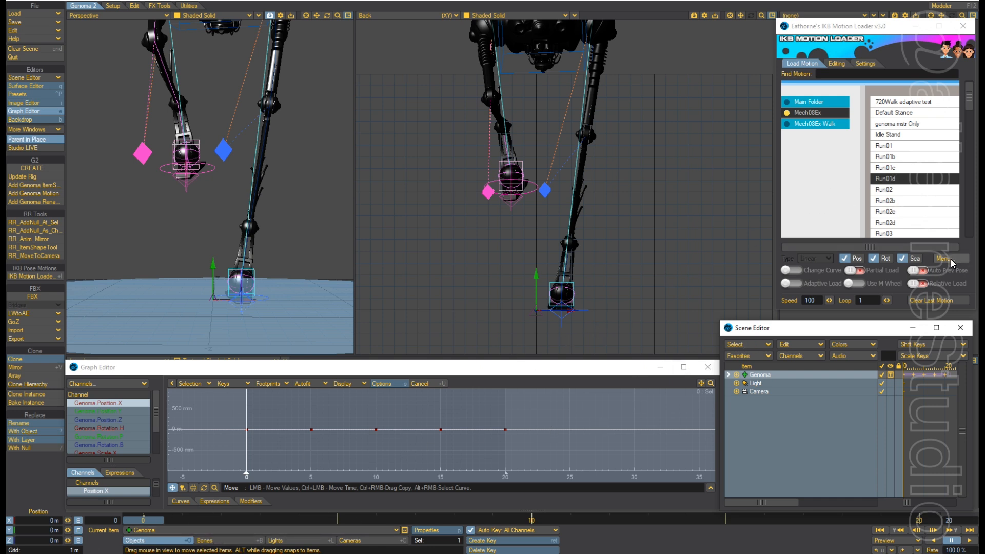
click(950, 262)
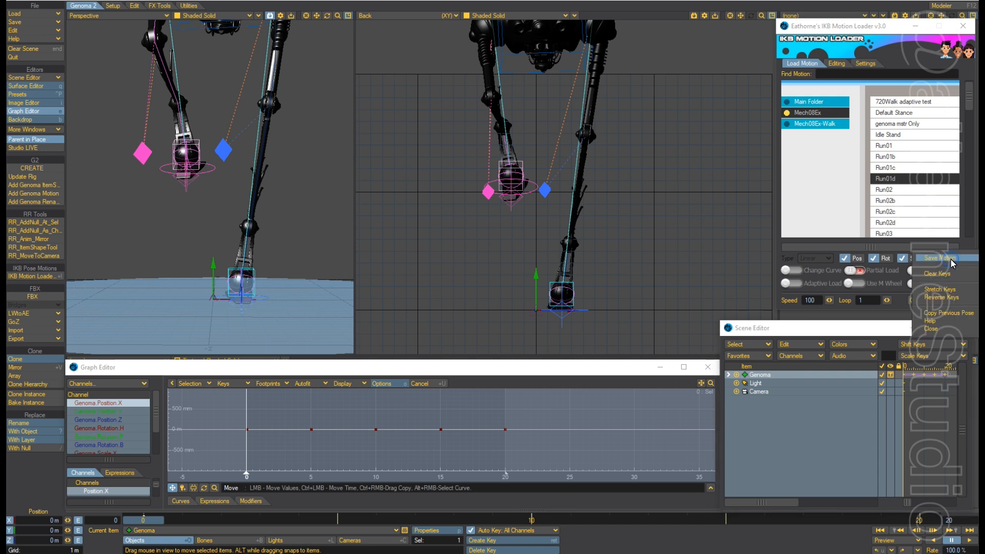
click(946, 259)
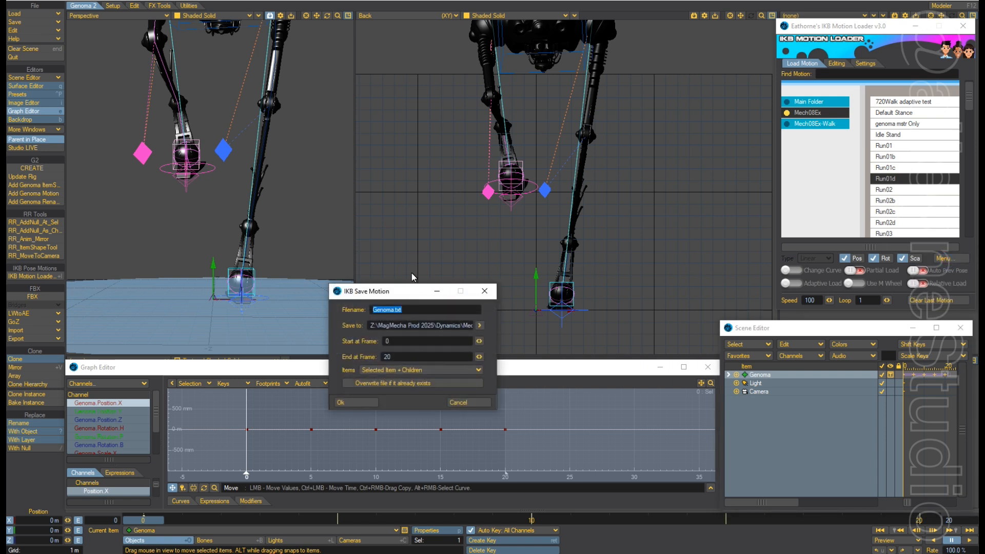
text(Run01e)
double_click(399, 360)
text(0)
click(359, 402)
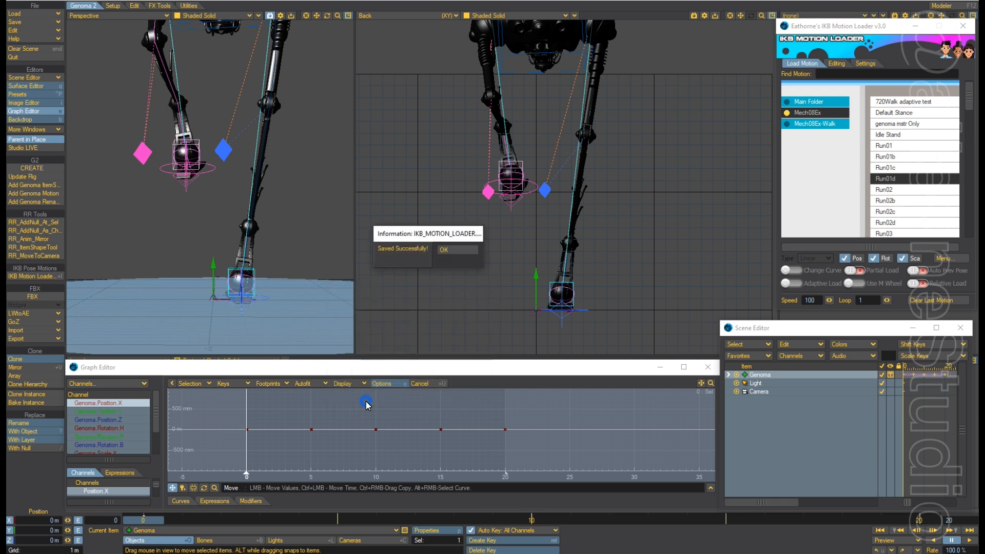
click(456, 250)
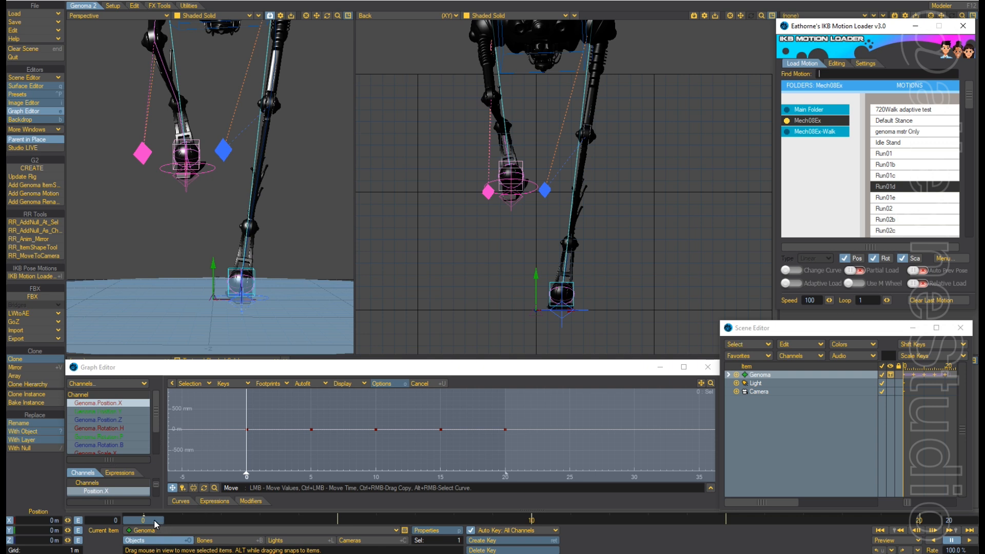
Go to frame 5 and save the pose of Genoma and its children as motion Run02e, with start and end frame 5.
key(space)
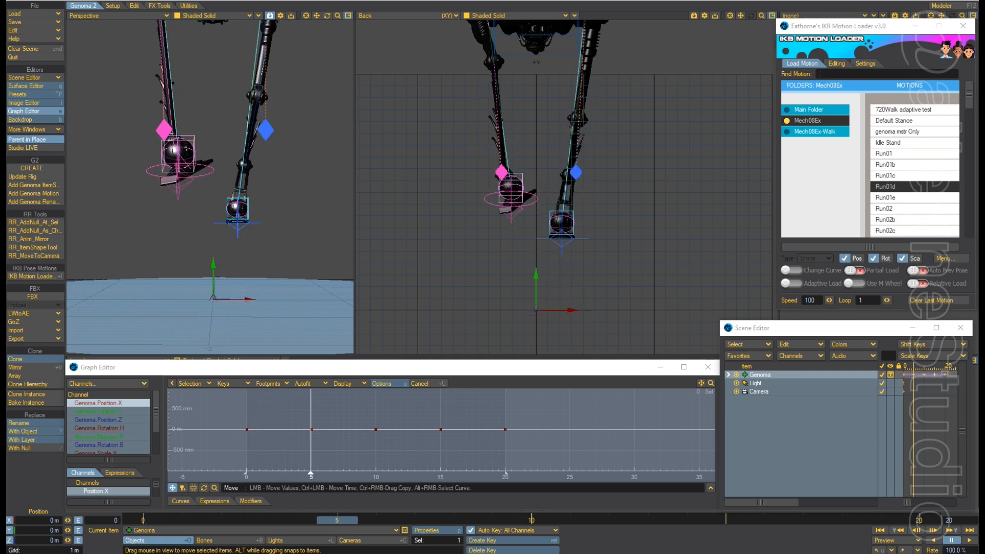
scroll(974, 103, up, 2)
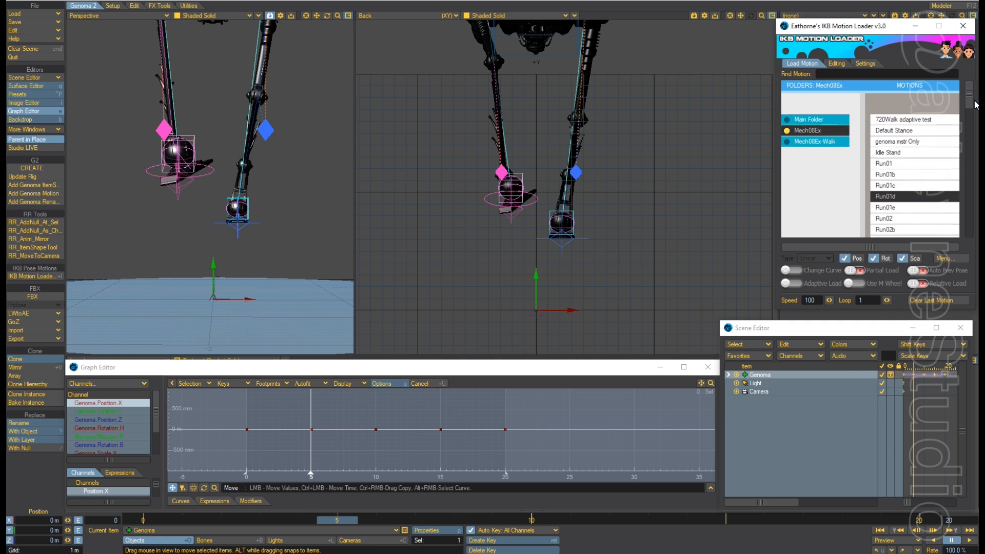
scroll(974, 103, up, 1)
scroll(974, 100, down, 3)
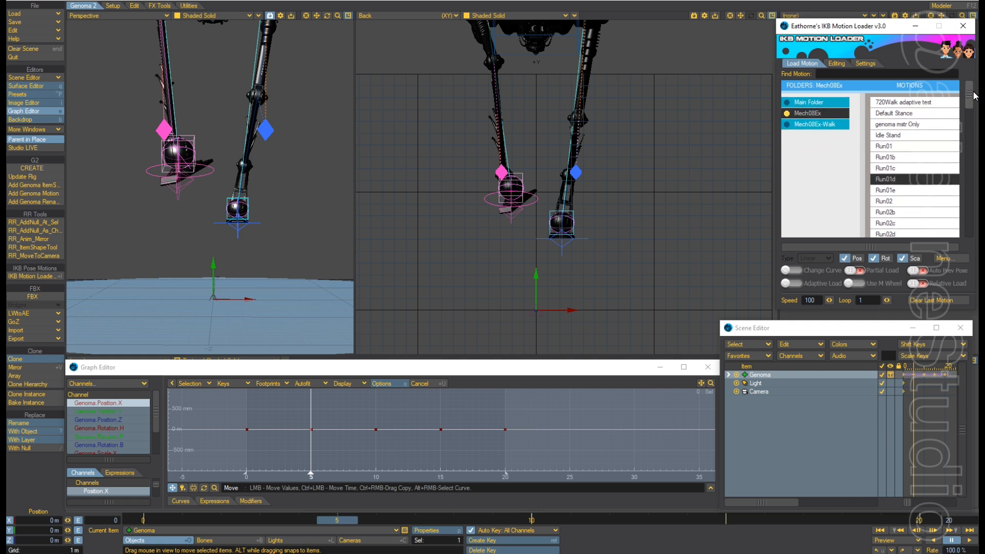
scroll(971, 98, down, 4)
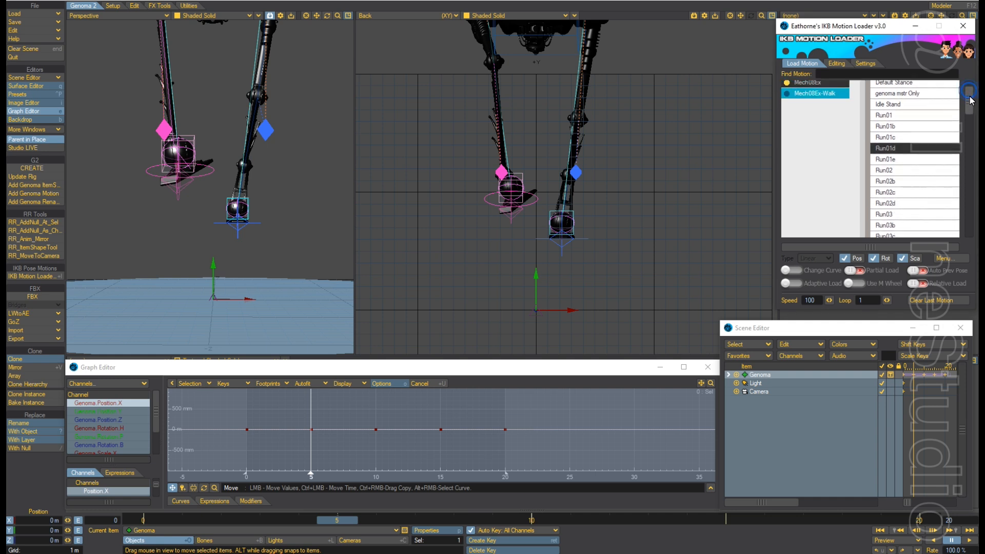
click(957, 258)
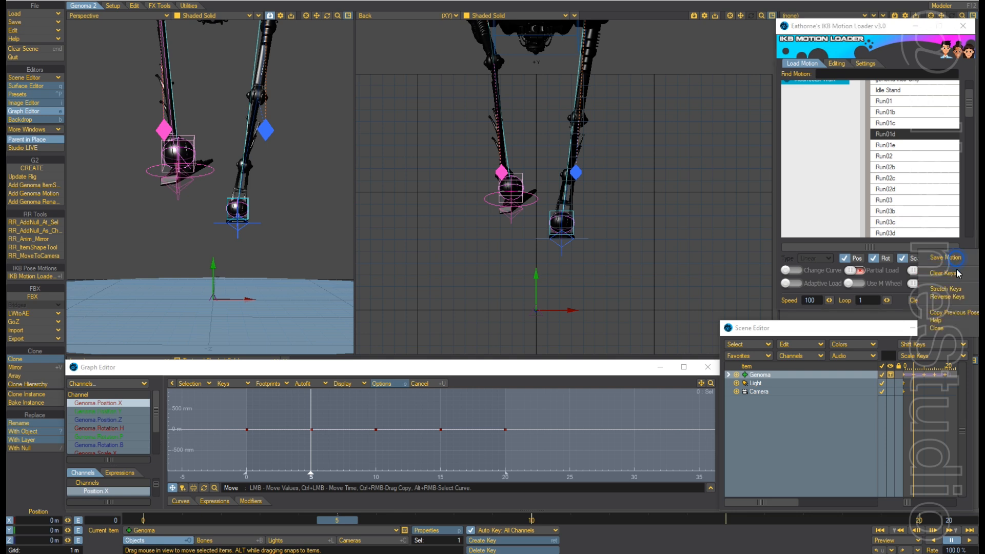
click(957, 259)
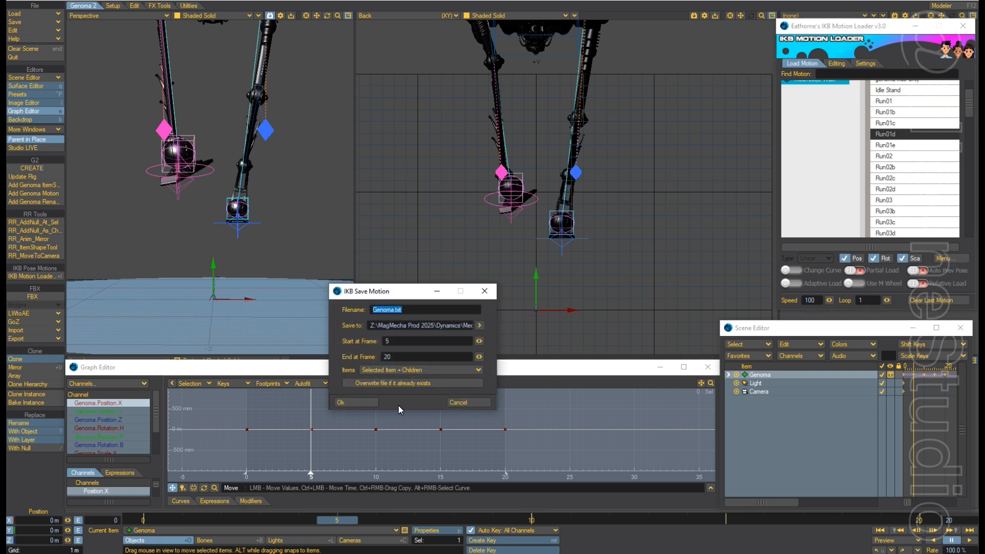
text(Run02)
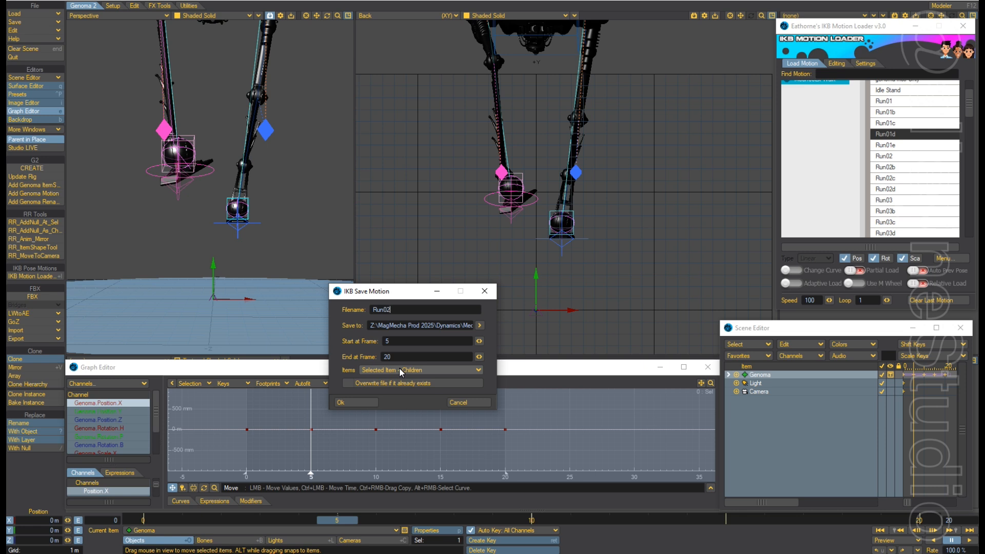
text(e)
click(404, 358)
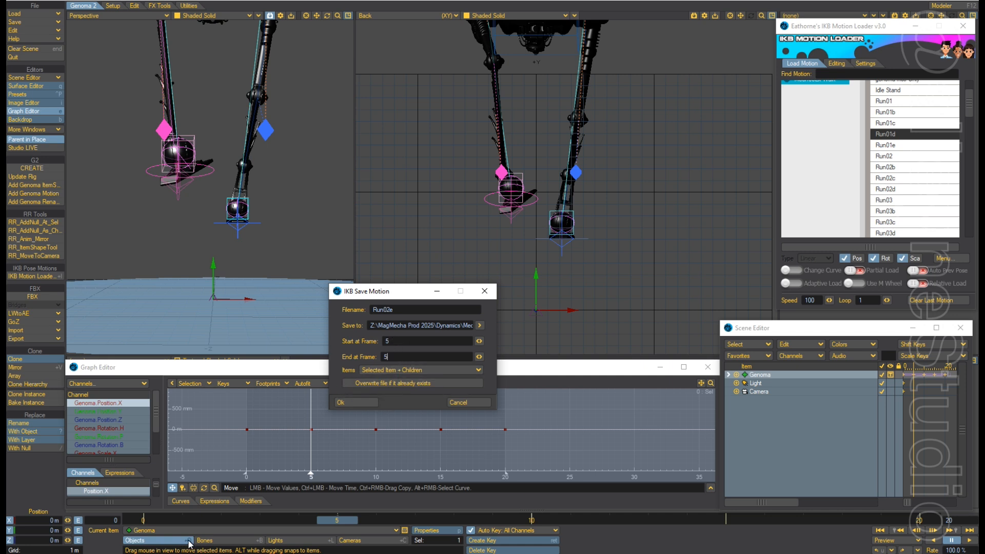
click(355, 402)
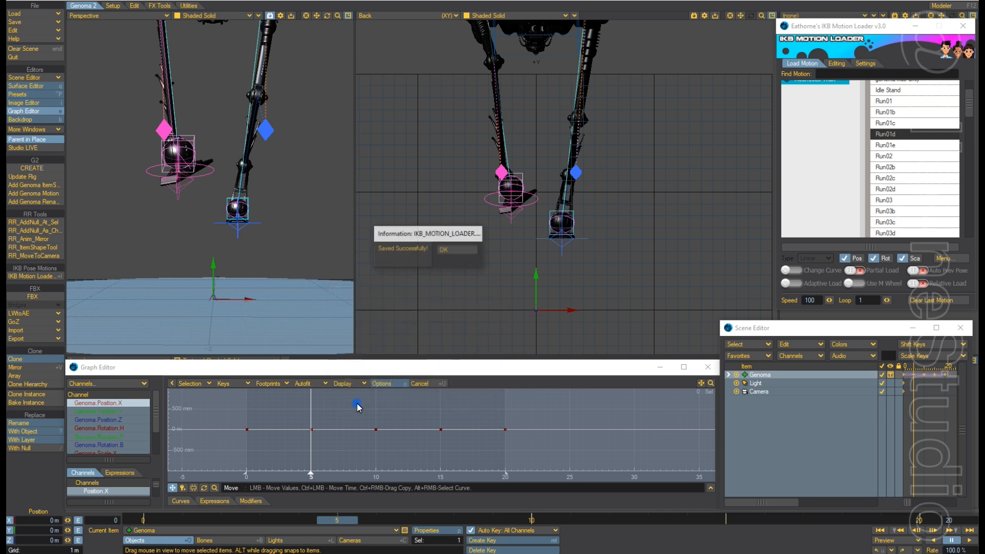
click(466, 250)
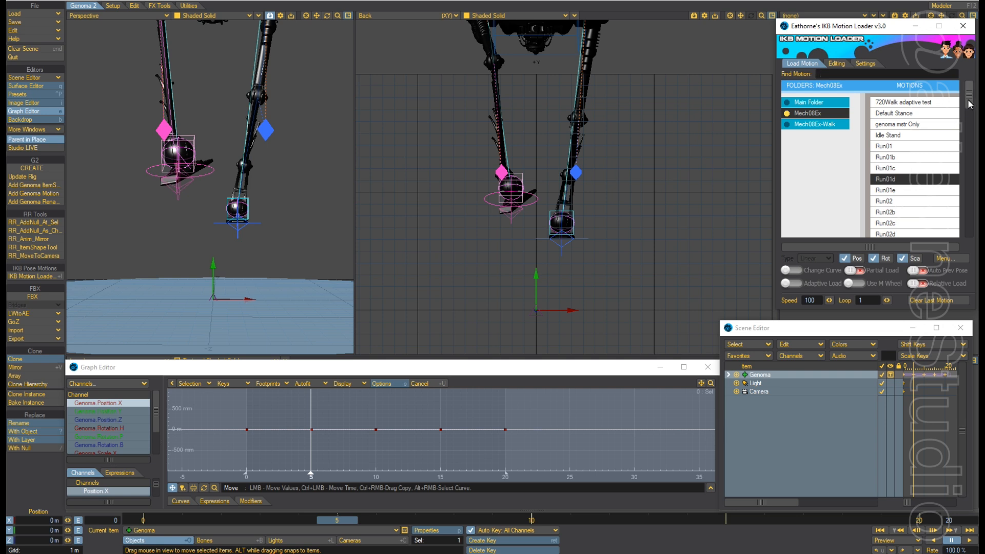
Go to frame 10 and save the pose of Genoma and its children as motion Run03e, with start and end frame 10.
drag(969, 104, 971, 127)
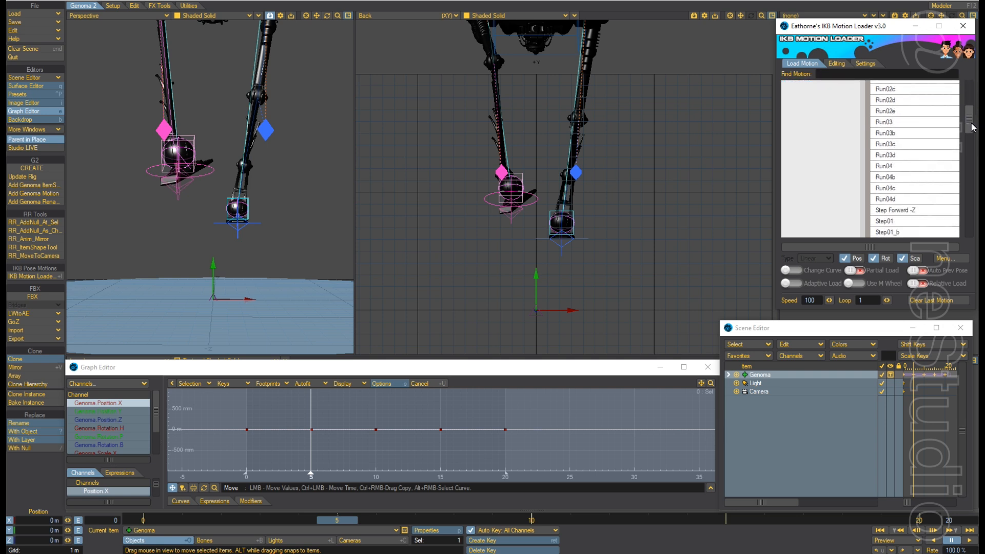
click(353, 517)
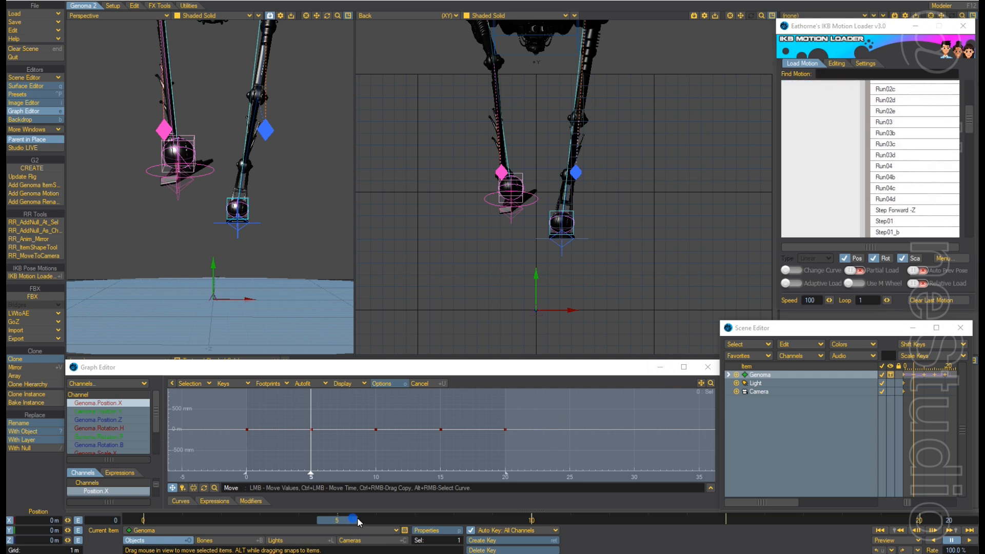
key(Right)
key(Right)
key(Right)
key(Right)
key(Right)
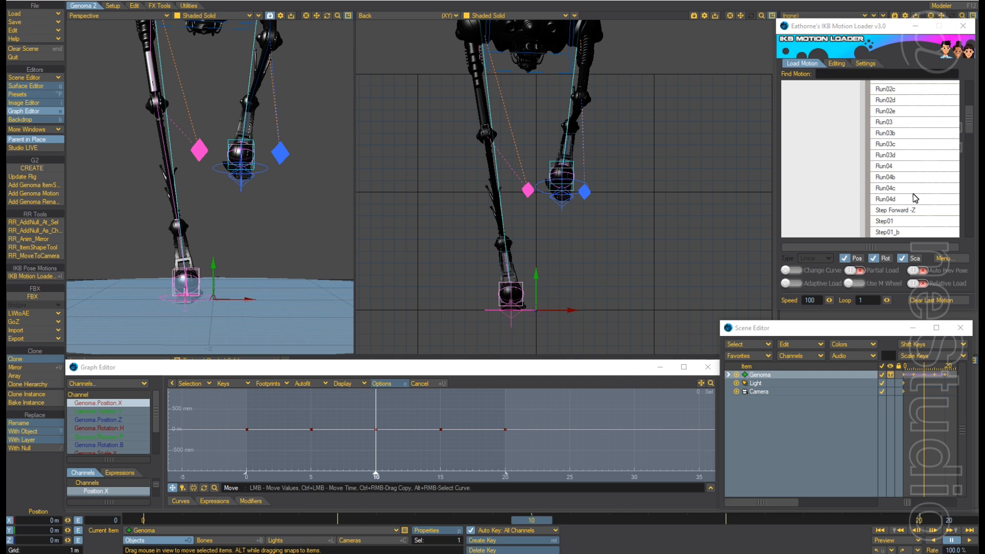
click(946, 261)
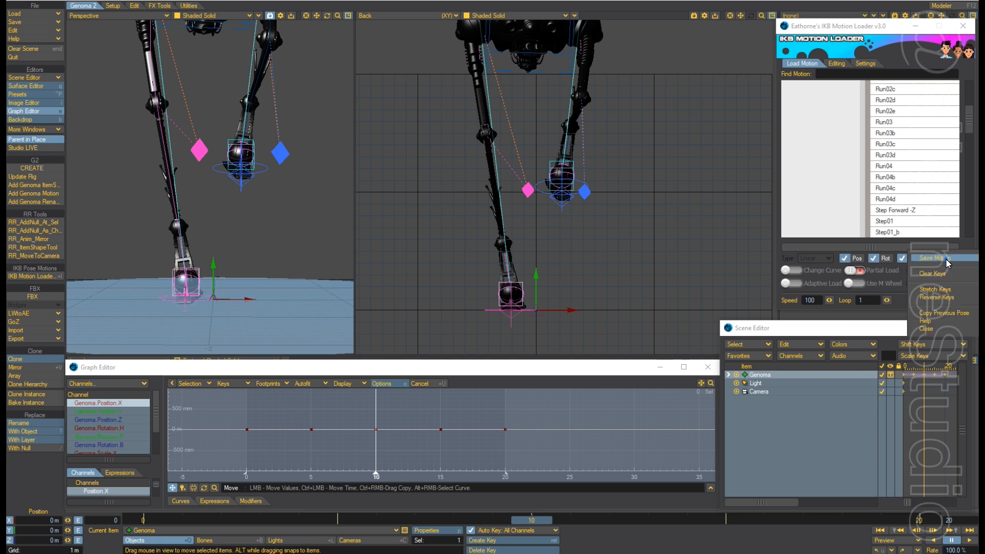
click(946, 260)
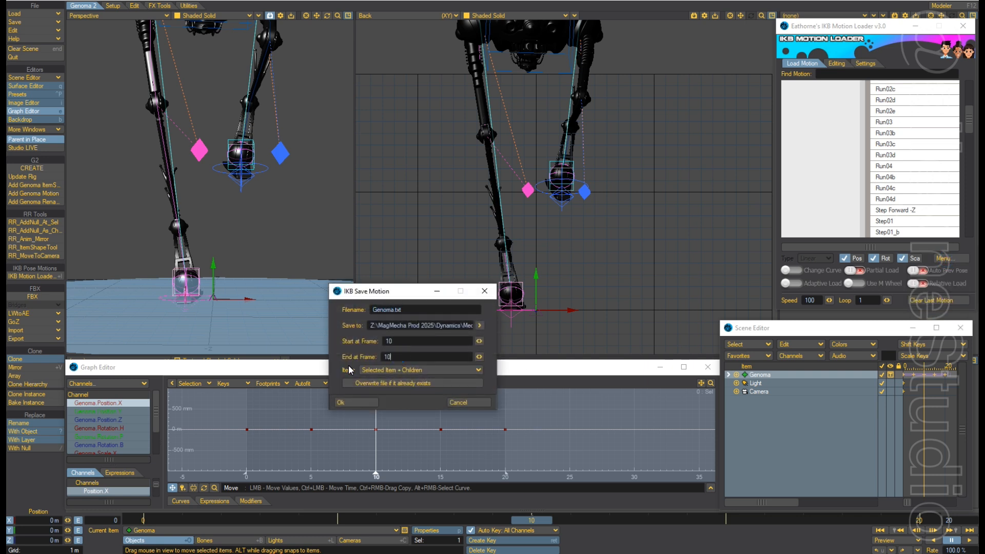
drag(374, 315, 329, 322)
text(Run03e)
click(367, 402)
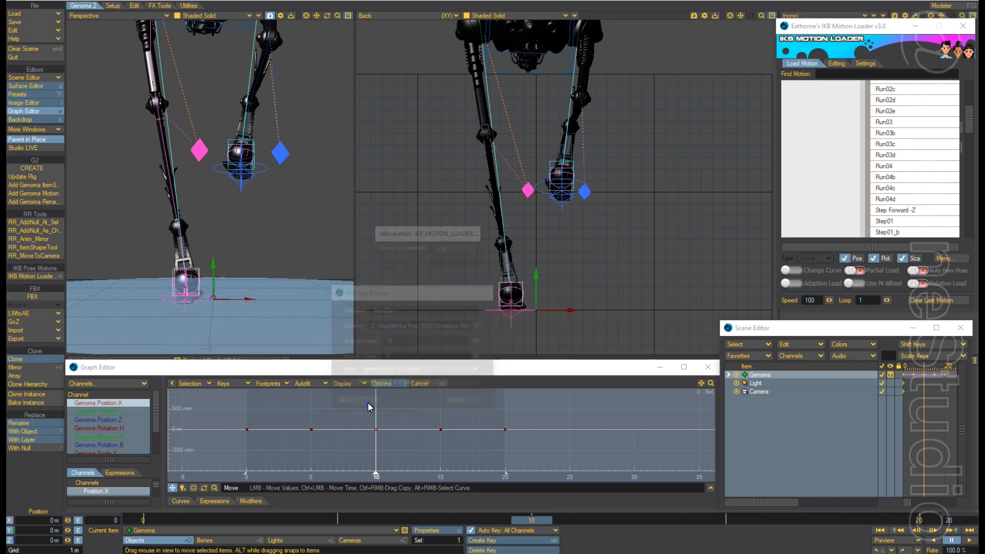
click(444, 250)
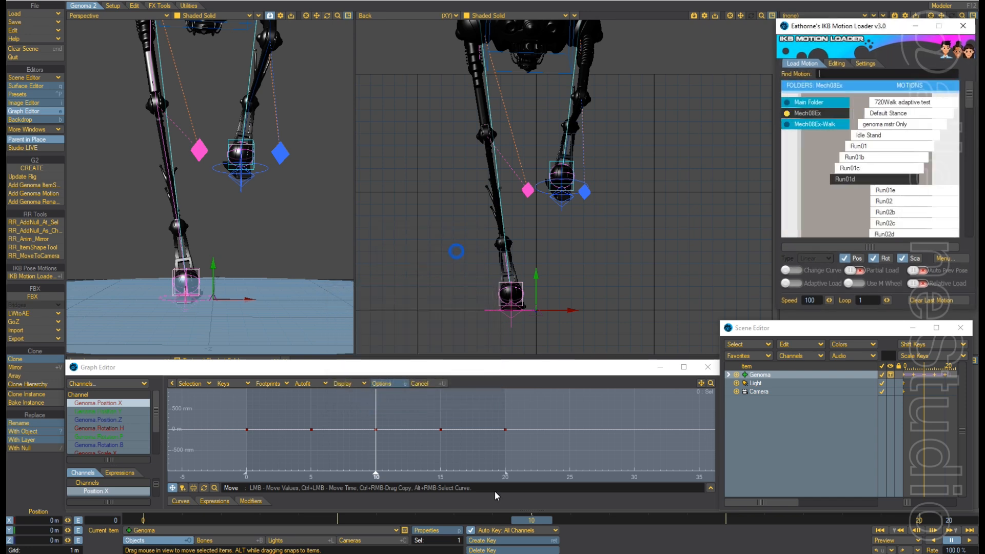
Go to frame 15 and save the pose of Genoma and its children as motion Run04e, with start and end frame 15.
click(530, 522)
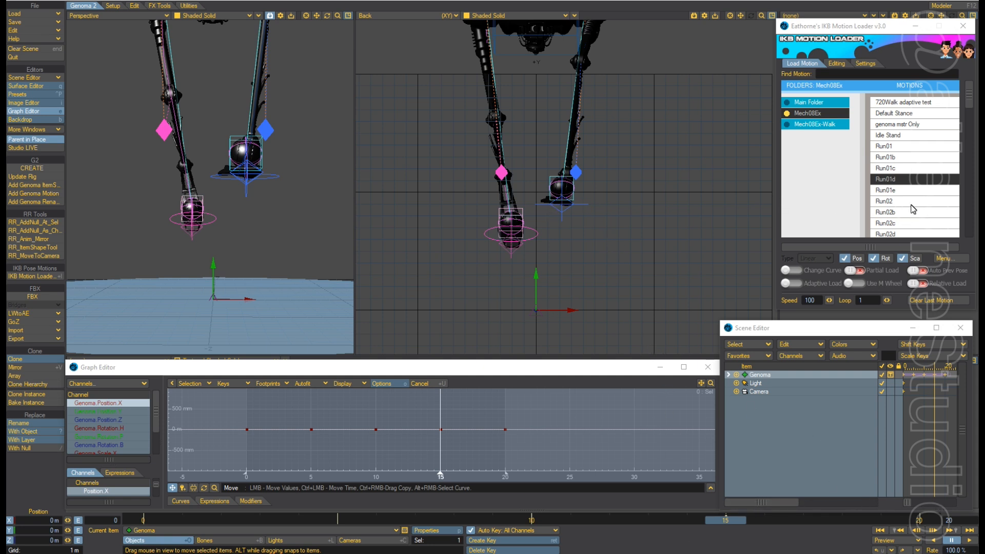
drag(971, 91, 972, 118)
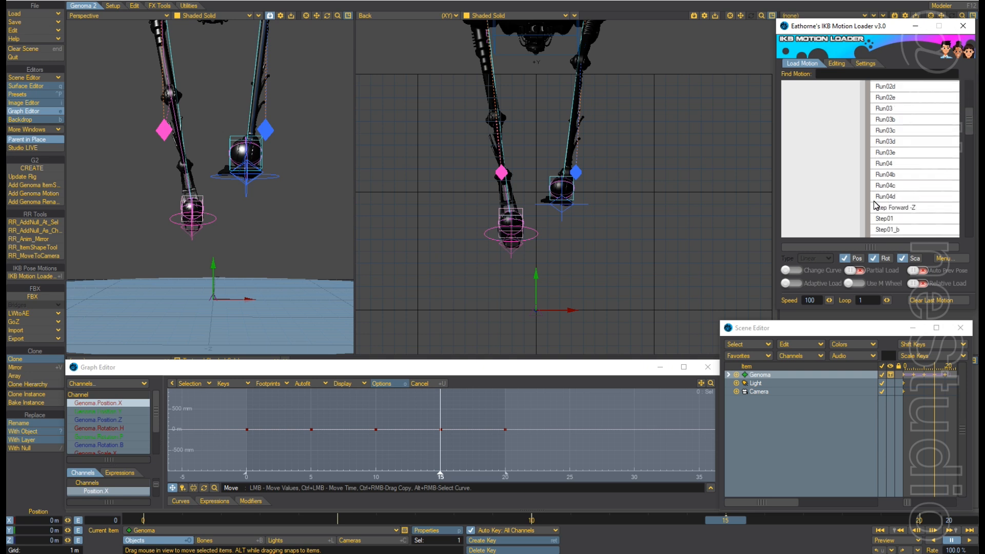
click(945, 259)
click(944, 258)
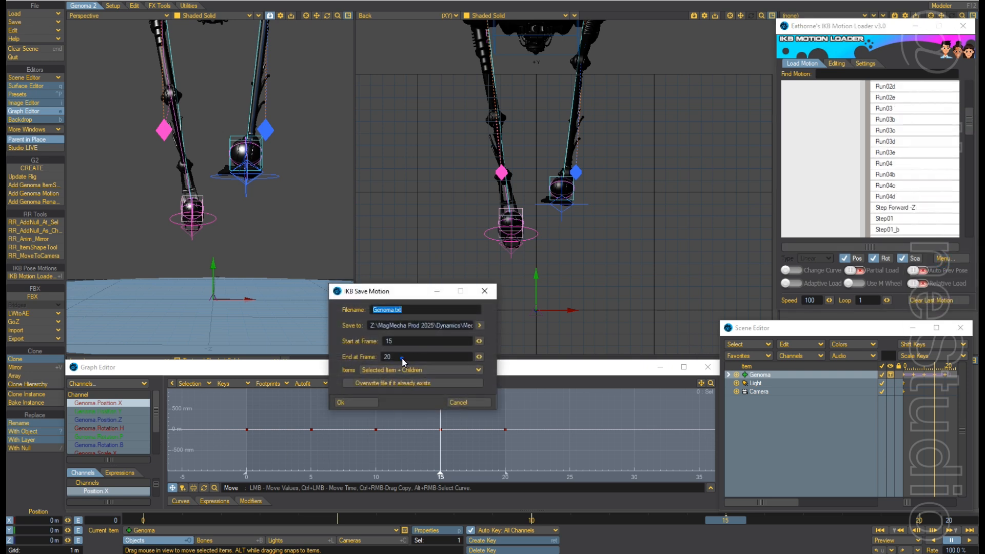
click(402, 357)
text(15)
click(421, 310)
text(Run04e)
click(354, 402)
click(444, 249)
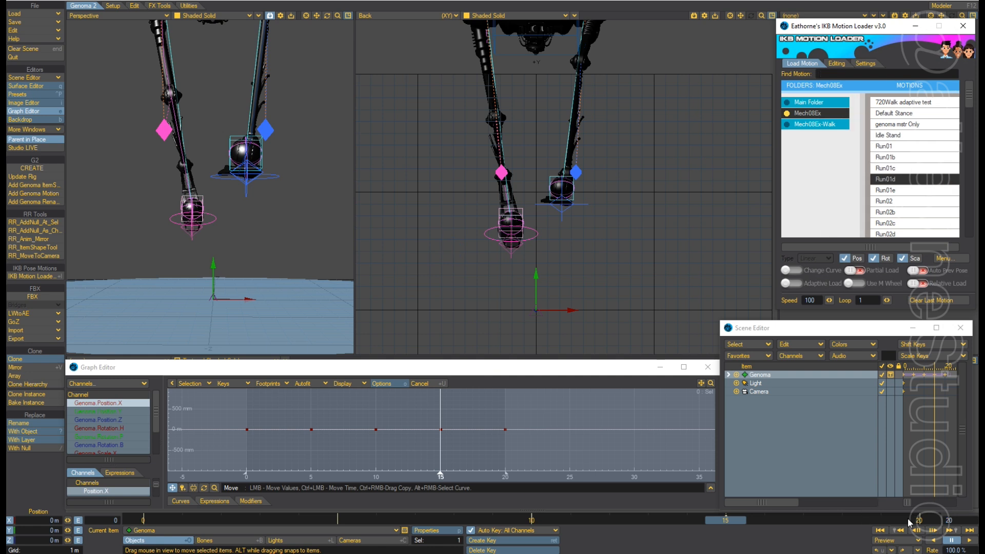
Return to frame 0 and delete all motion keys outside the range 0 through 0 for Genoma and its descendants.
click(879, 530)
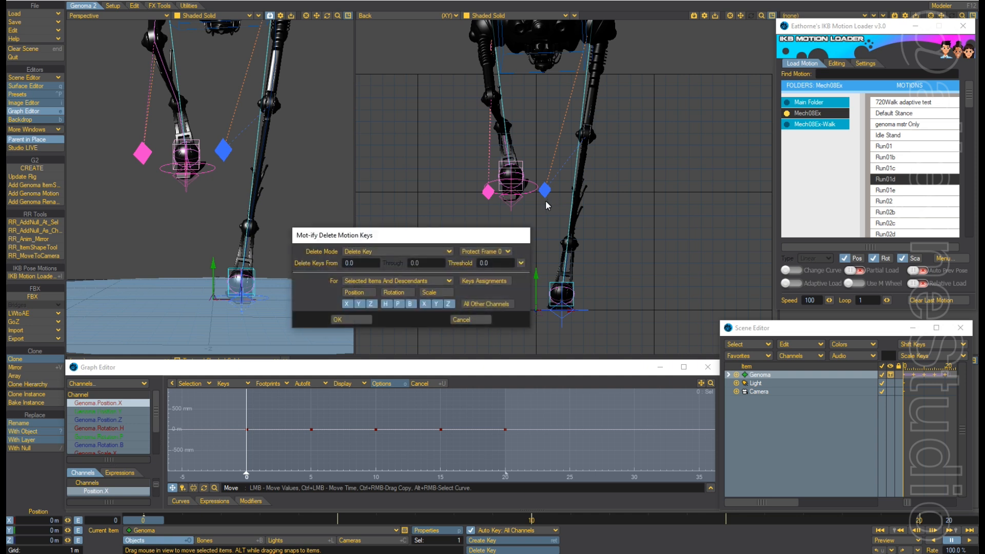
click(398, 251)
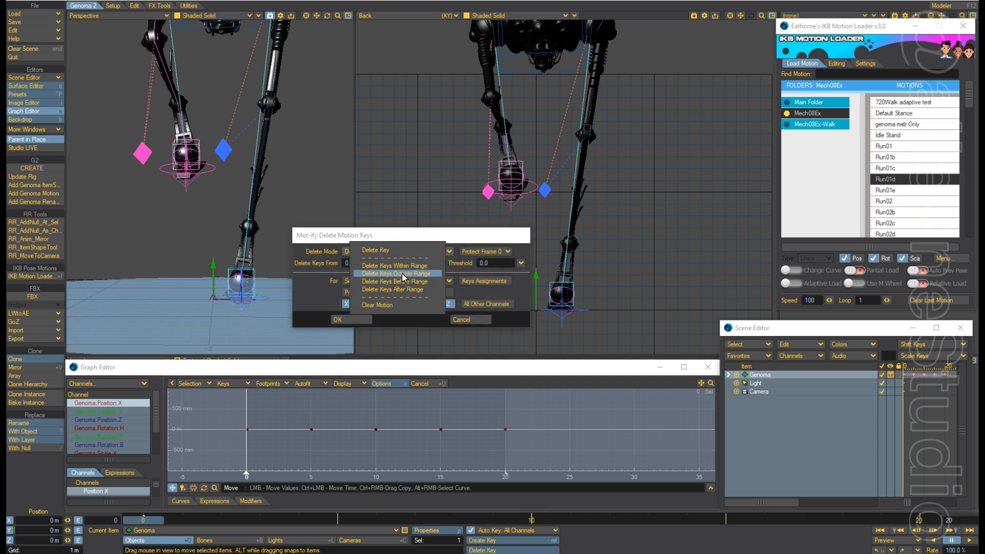
click(401, 273)
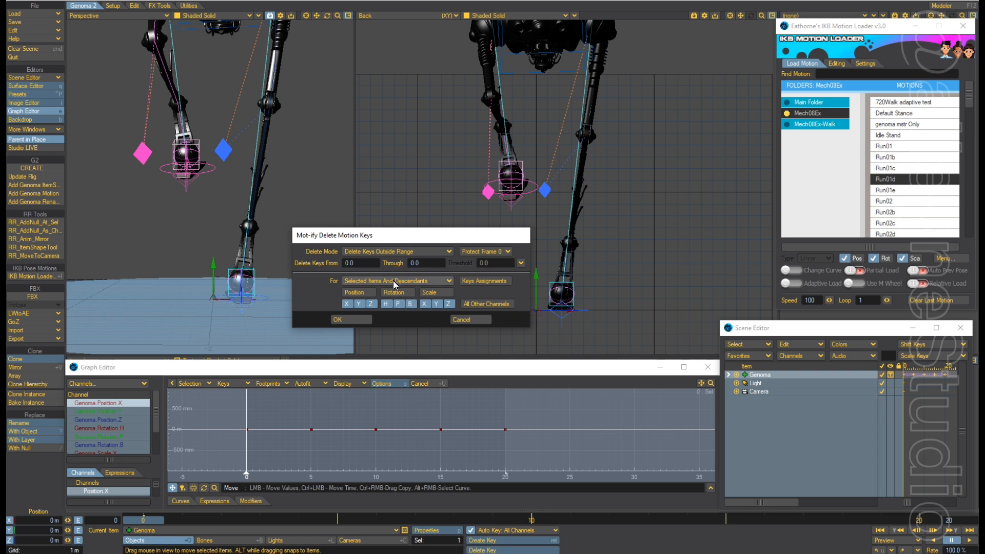
click(353, 320)
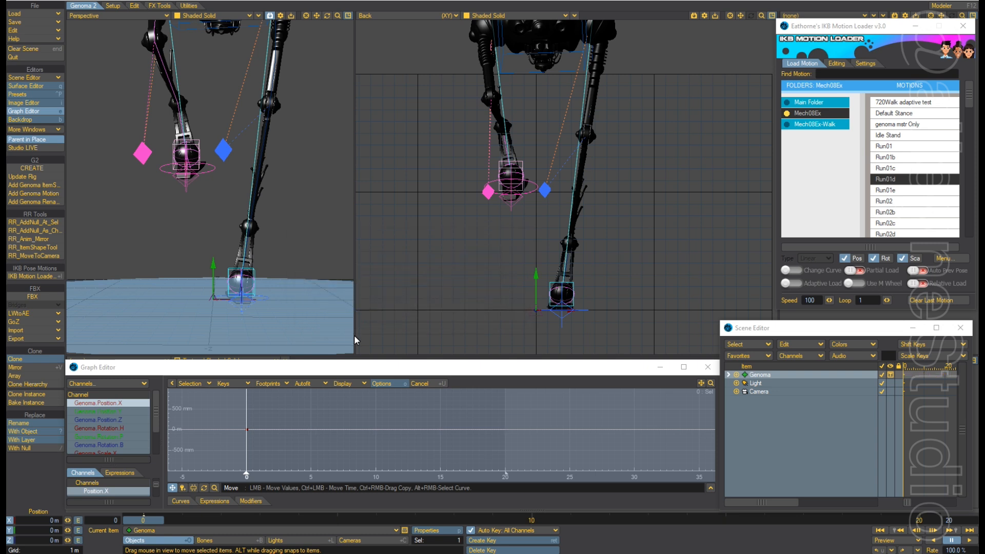
Load the saved motion Run01e onto the rig at frame 0.
mouse_move(146, 520)
mouse_down()
mouse_move(414, 520)
mouse_move(144, 520)
mouse_up()
alt+drag(290, 189, 309, 189)
mouse_move(637, 144)
ctrl+alt+mouse_down()
mouse_move(657, 144)
mouse_move(648, 149)
ctrl+alt+mouse_up()
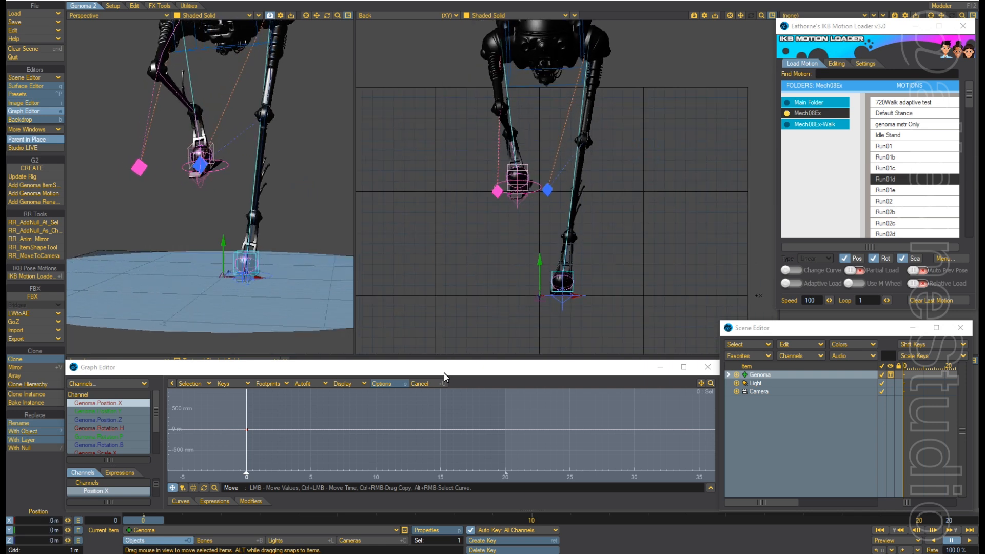
click(891, 194)
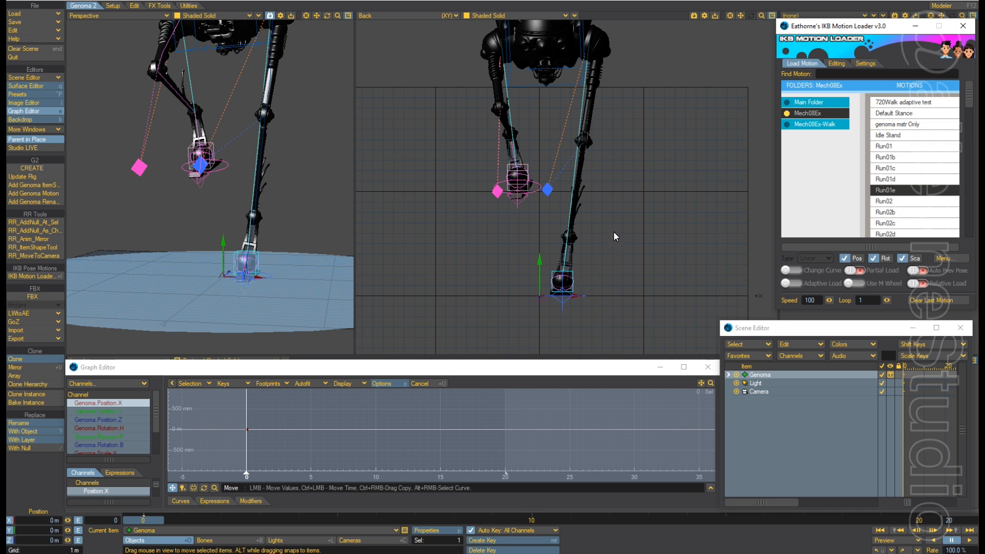
scroll(613, 232, up, 3)
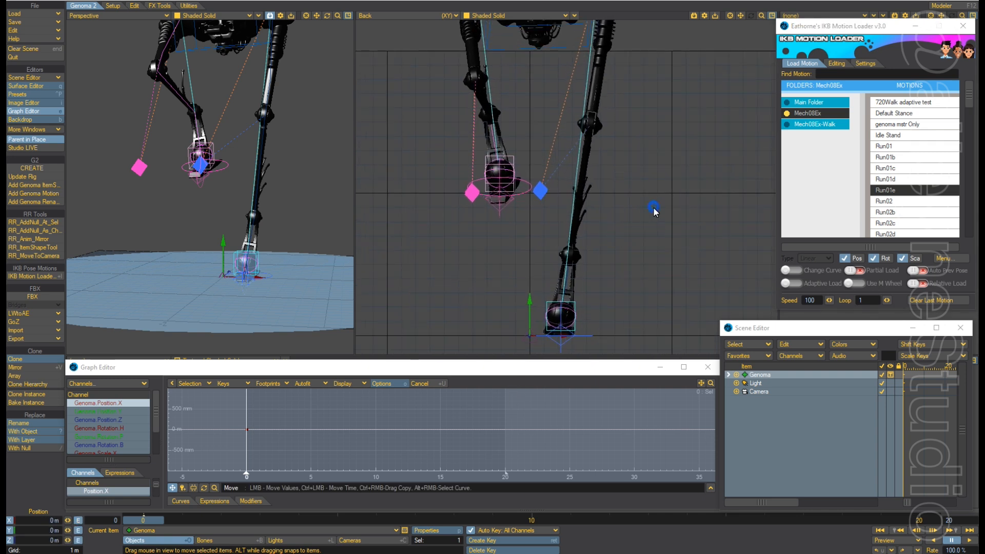
alt+drag(651, 207, 648, 208)
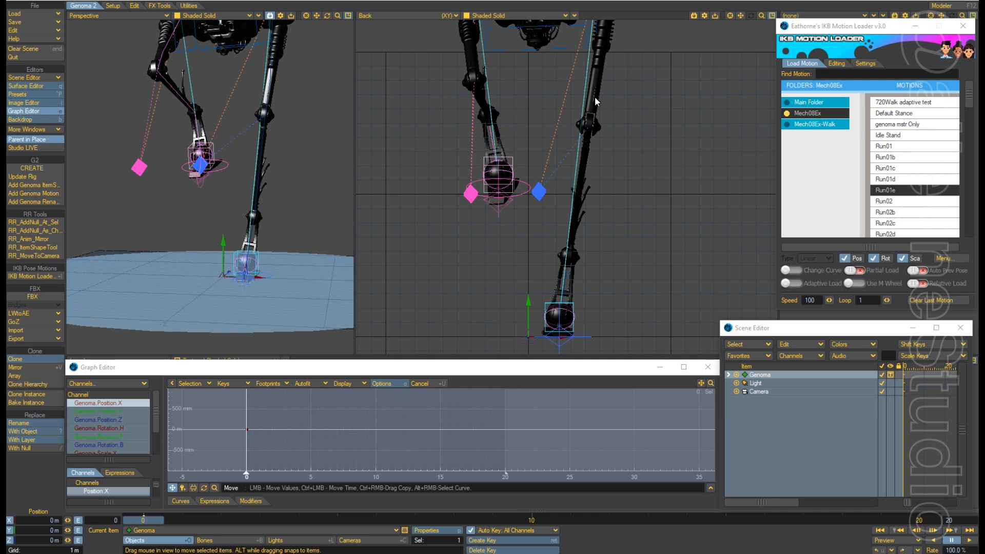
In the right side view, rotate the right ankle root control at frame 0 to a pitch of about -40.4°.
click(471, 201)
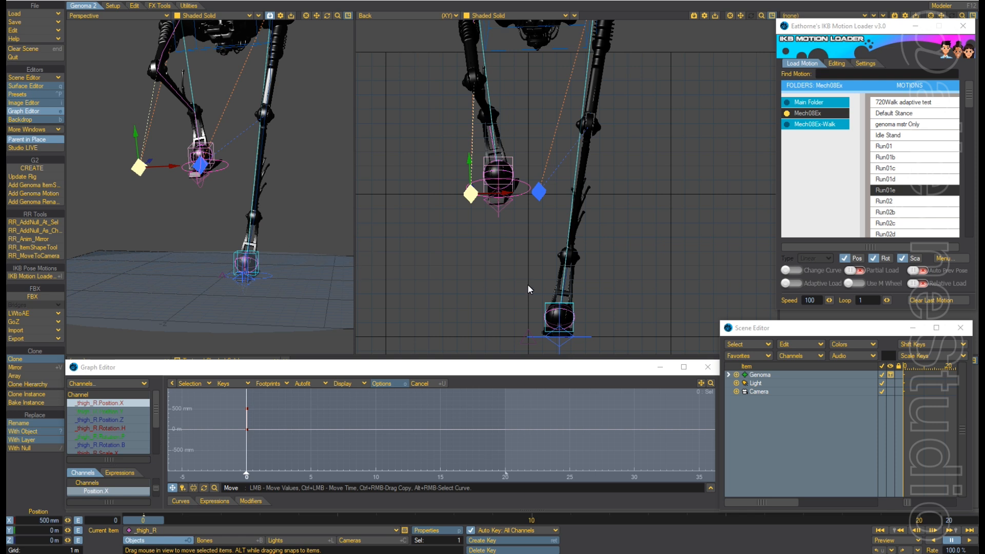
key(3)
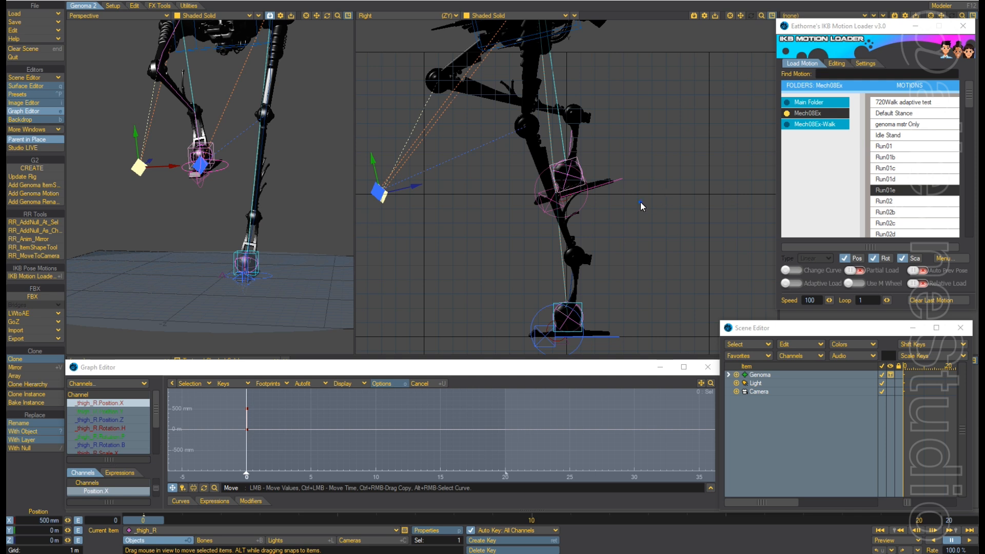
scroll(640, 202, up, 4)
scroll(640, 202, down, 4)
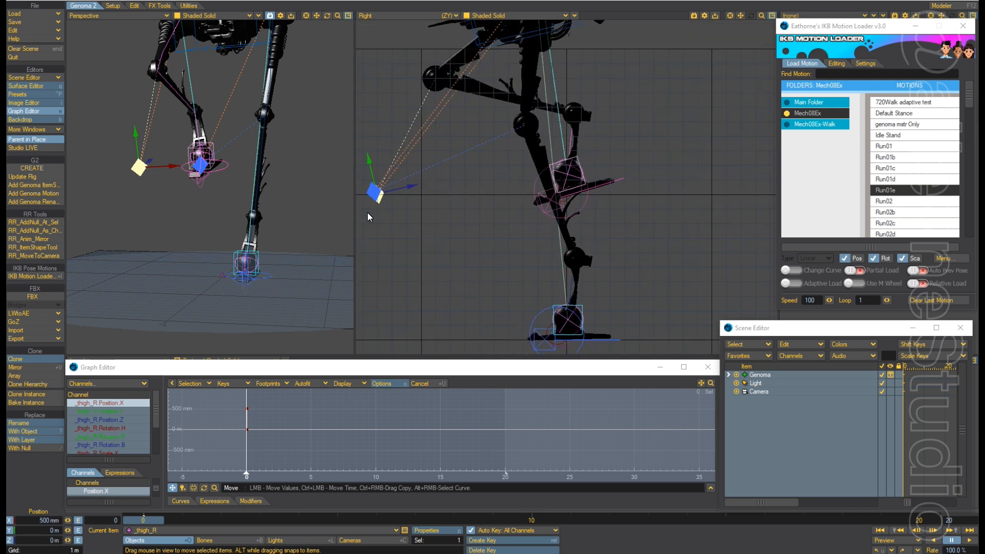
click(579, 163)
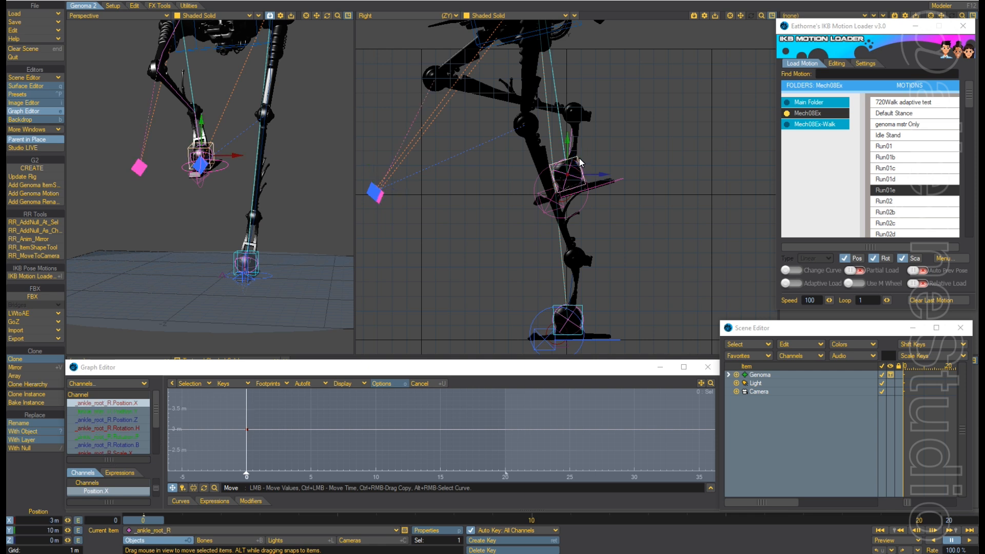
key(y)
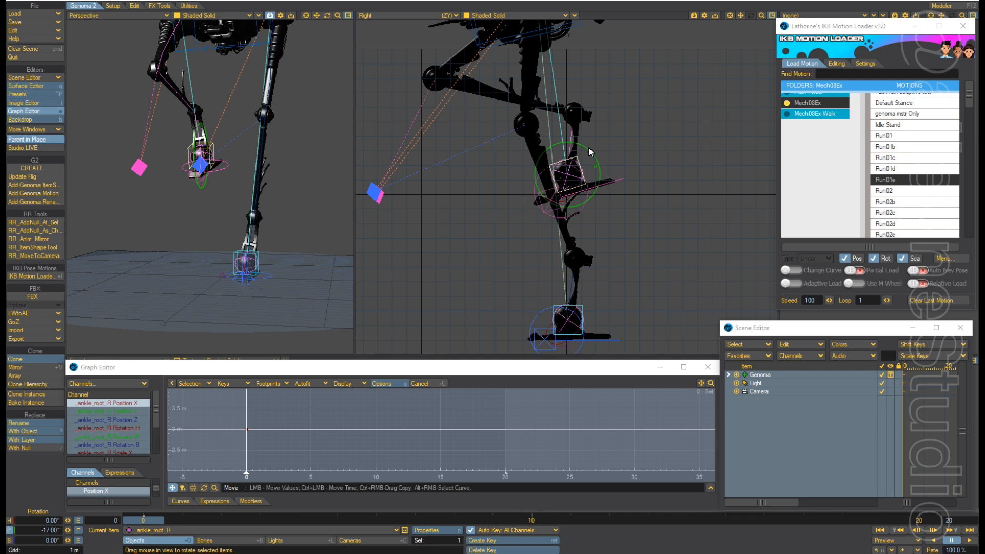
drag(588, 148, 589, 150)
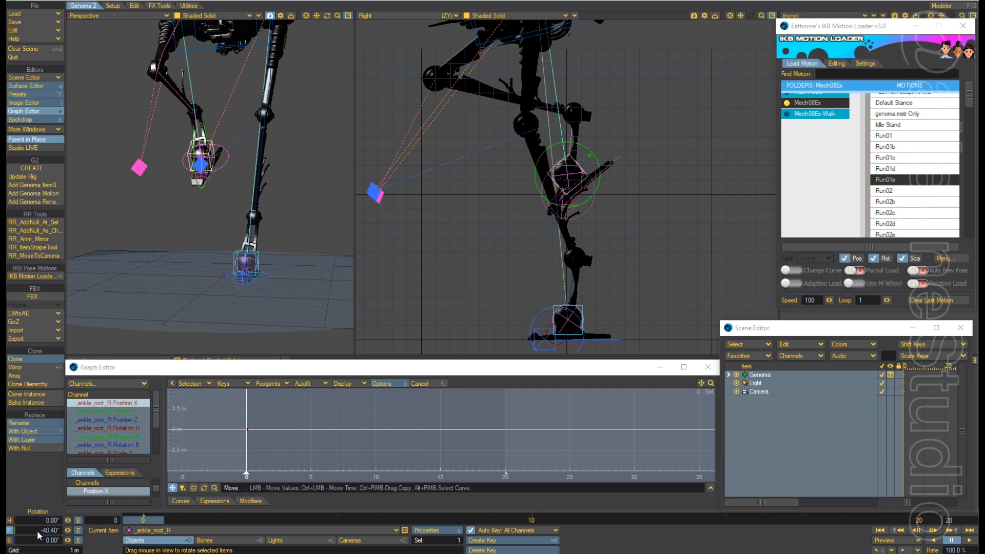
Set the right ankle root control's pitch at frame 0 to -40°.
drag(44, 534, 70, 532)
text(40)
key(Tab)
key(Return)
Step through frames 0 to 5 and back to examine how the legs move around the adjusted pose.
key(Right)
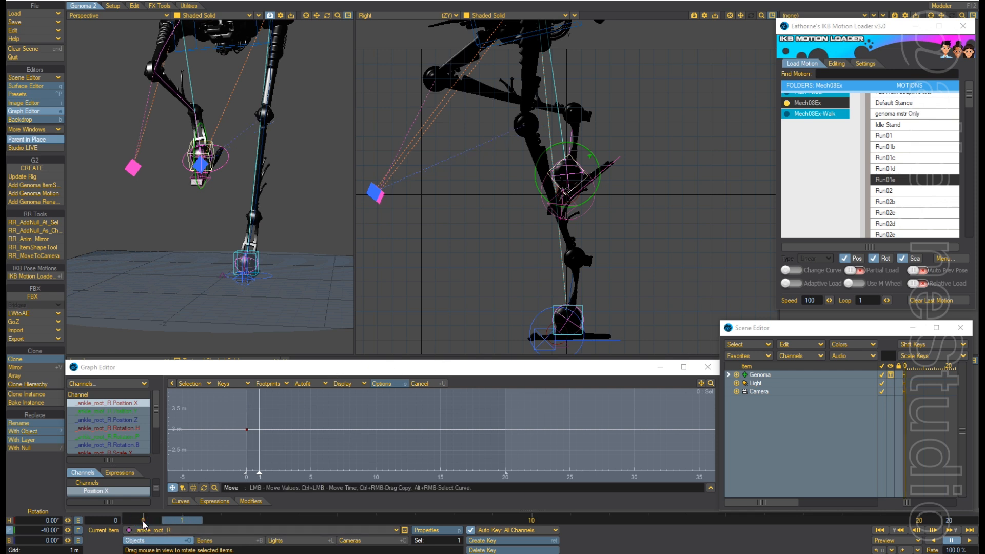
key(Left)
key(Right)
key(Left)
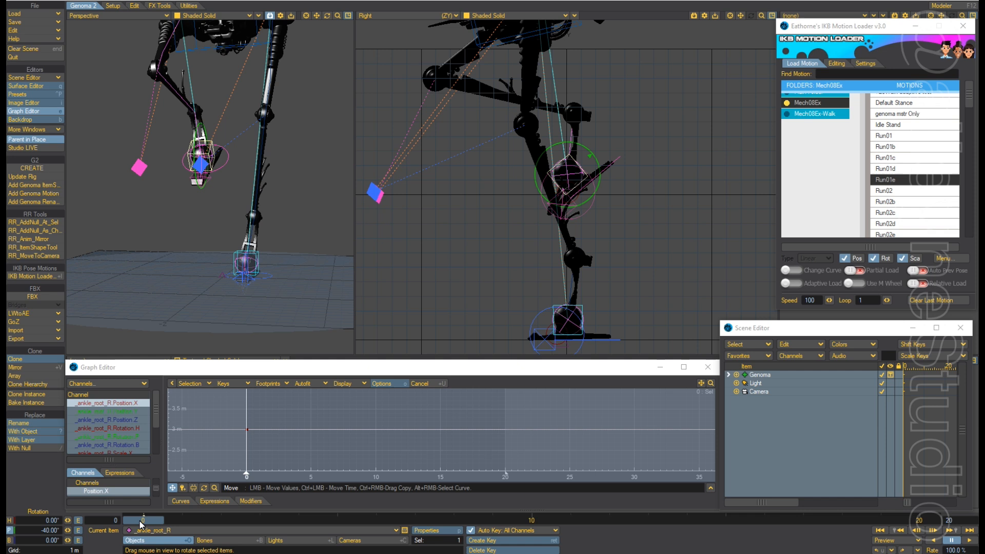
key(Right)
key(Right)
key(Right)
key(Right)
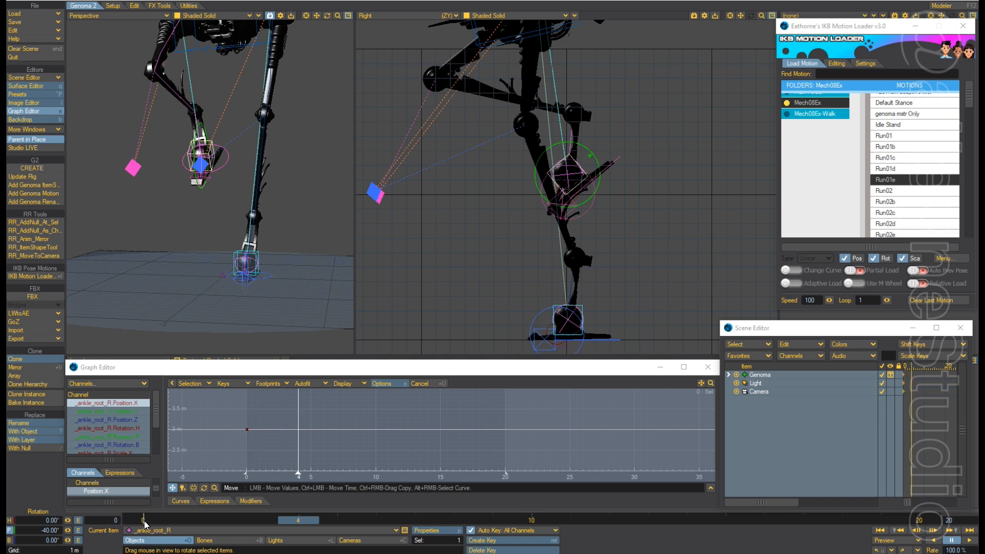
key(Right)
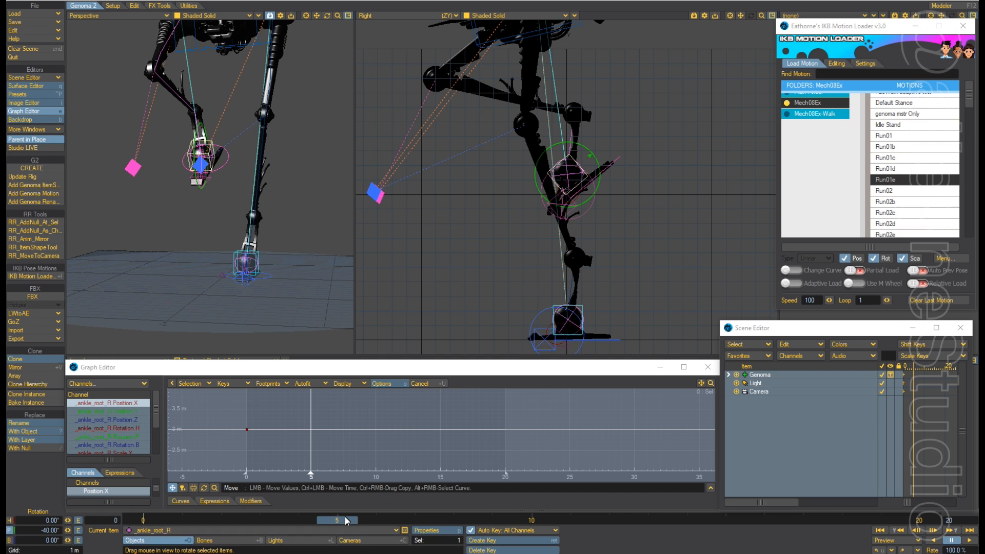
key(Left)
key(Left)
key(Left)
key(Left)
key(Left)
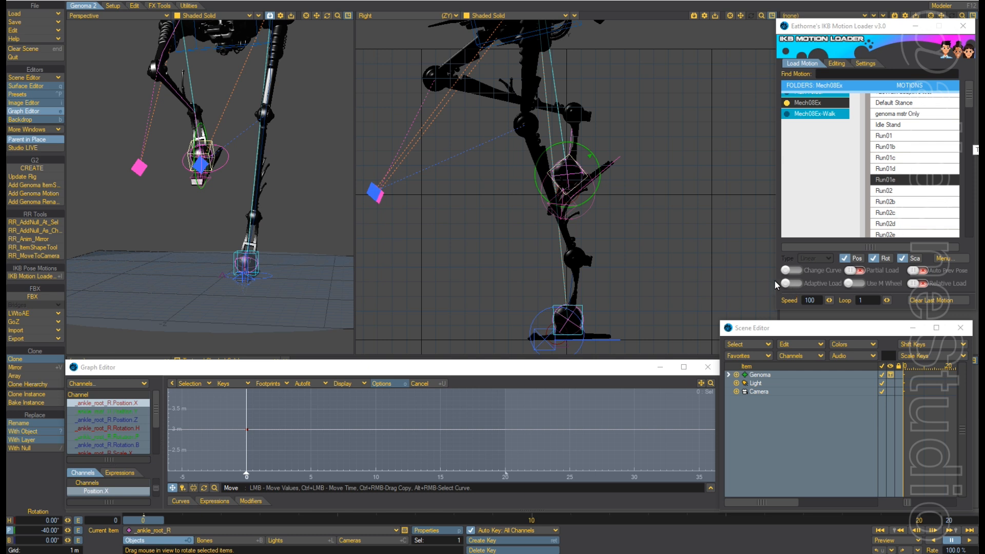
Load the saved motion Run03e onto Genoma at frame 0.
click(759, 374)
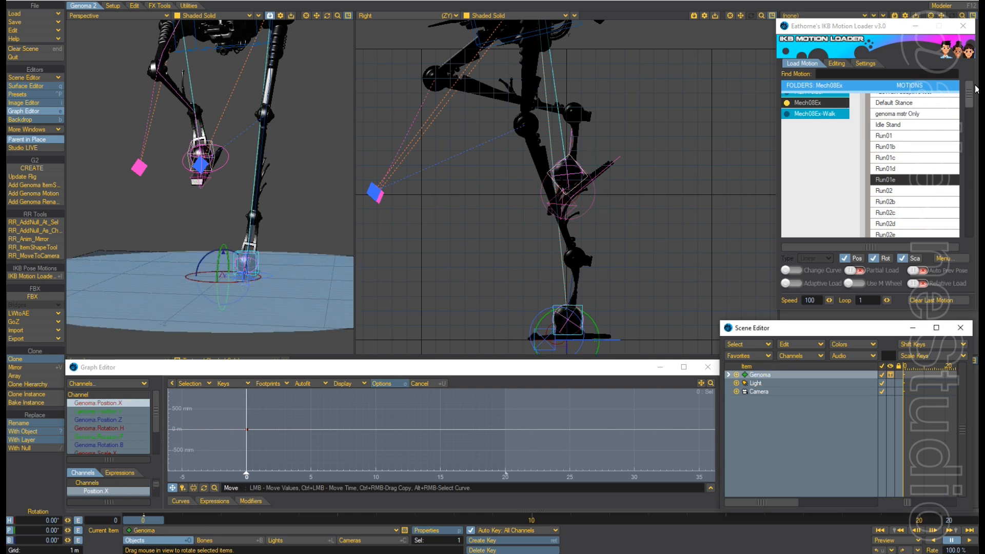
drag(970, 92, 973, 103)
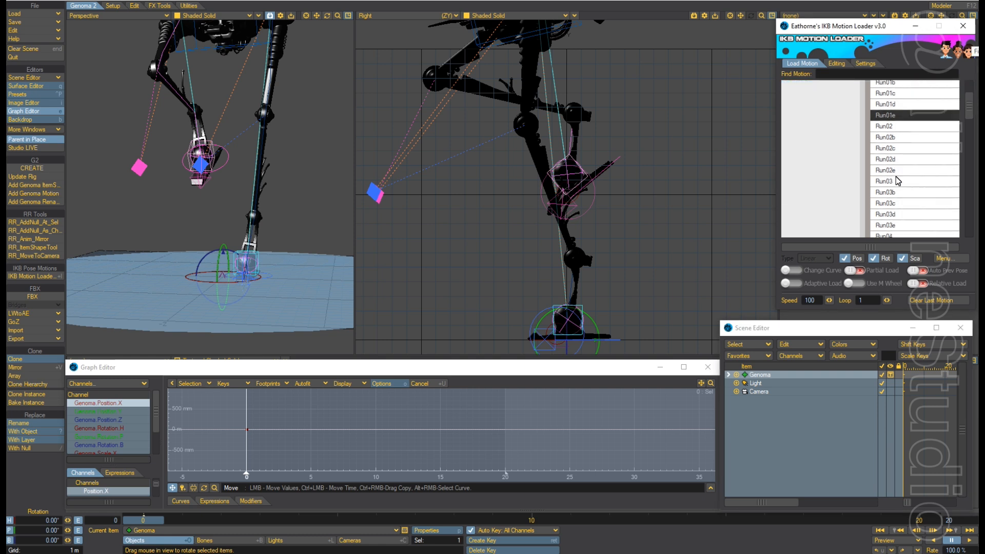
click(891, 226)
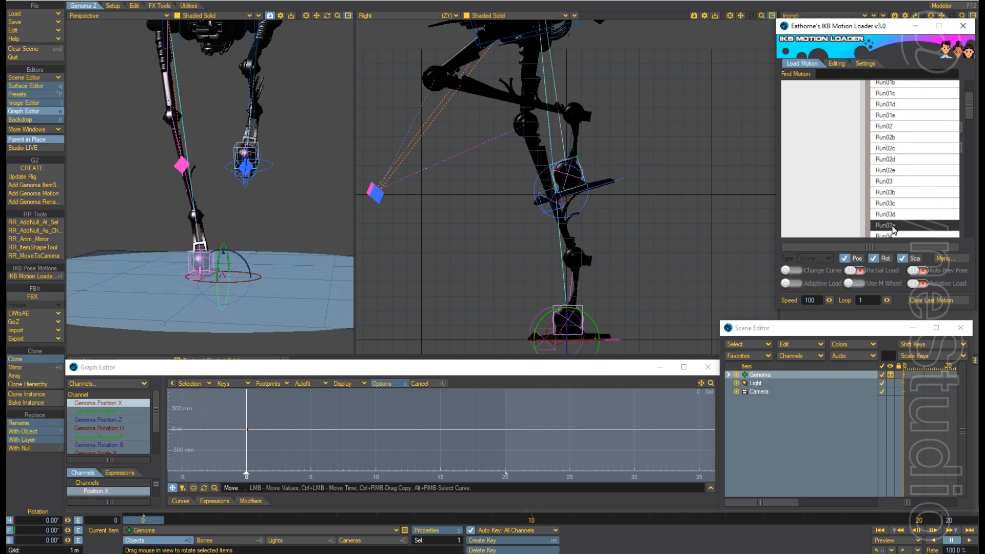
Set the raised left ankle root control's pitch to -40° at frame 0 and check the neighbouring frames.
click(580, 161)
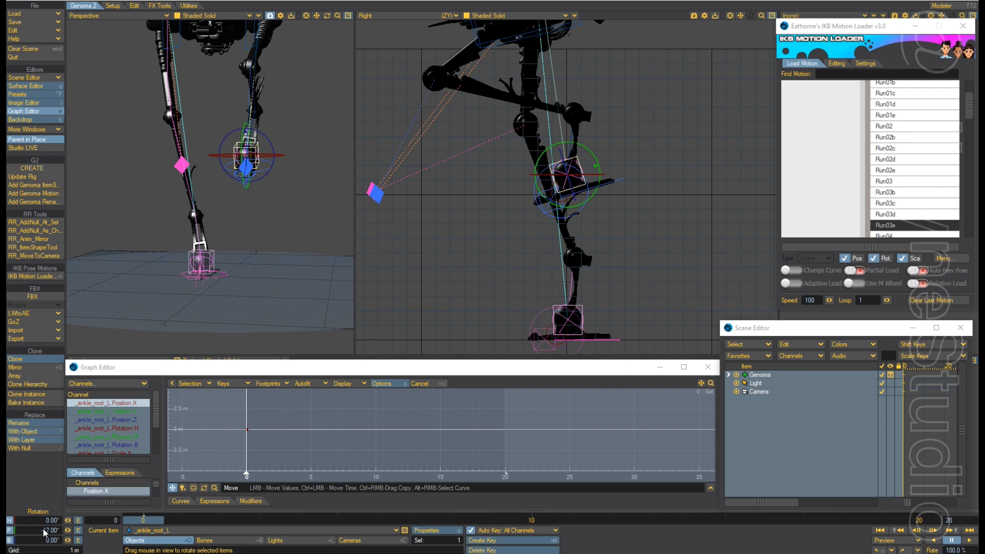
click(53, 534)
text(-40)
key(Tab)
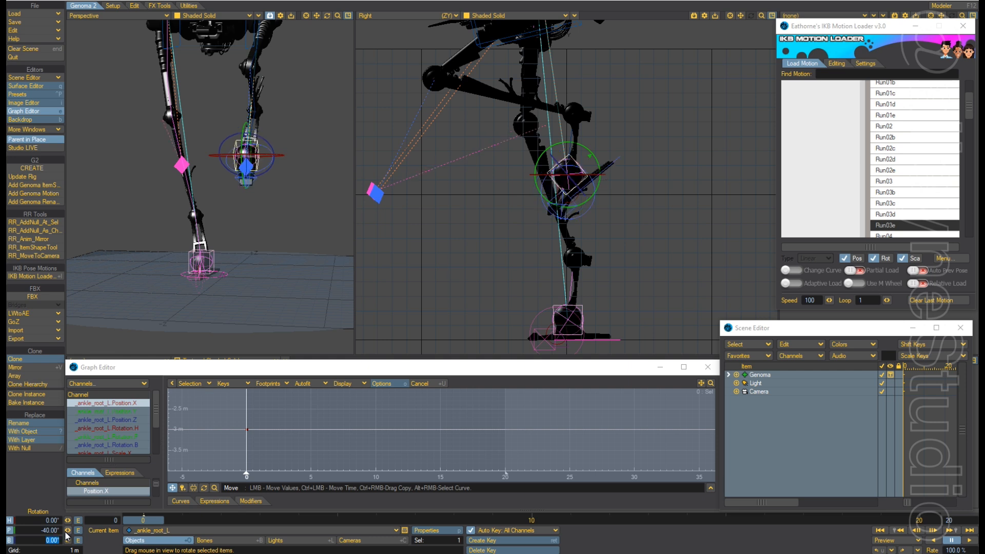
key(Return)
mouse_move(156, 522)
mouse_down()
mouse_move(165, 523)
mouse_move(155, 525)
mouse_up()
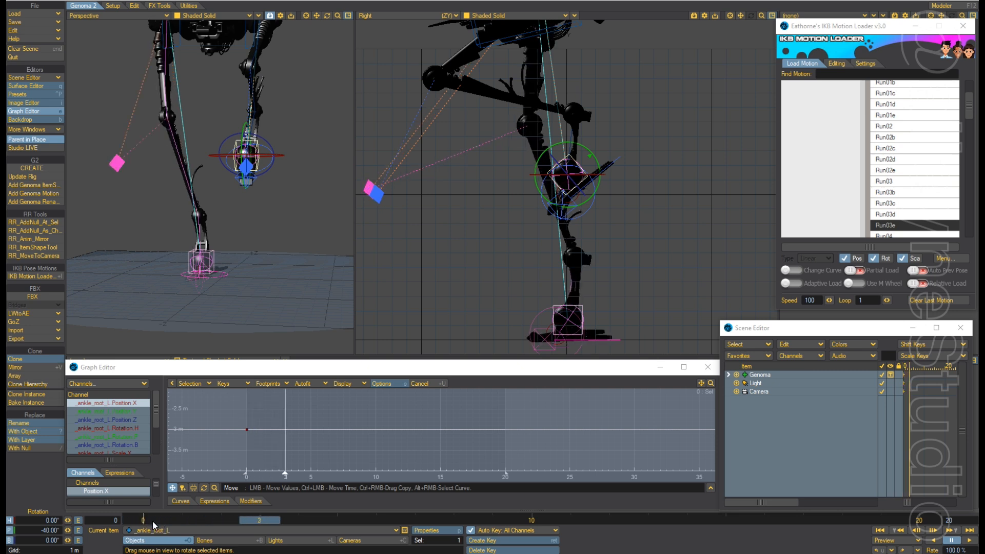
click(153, 523)
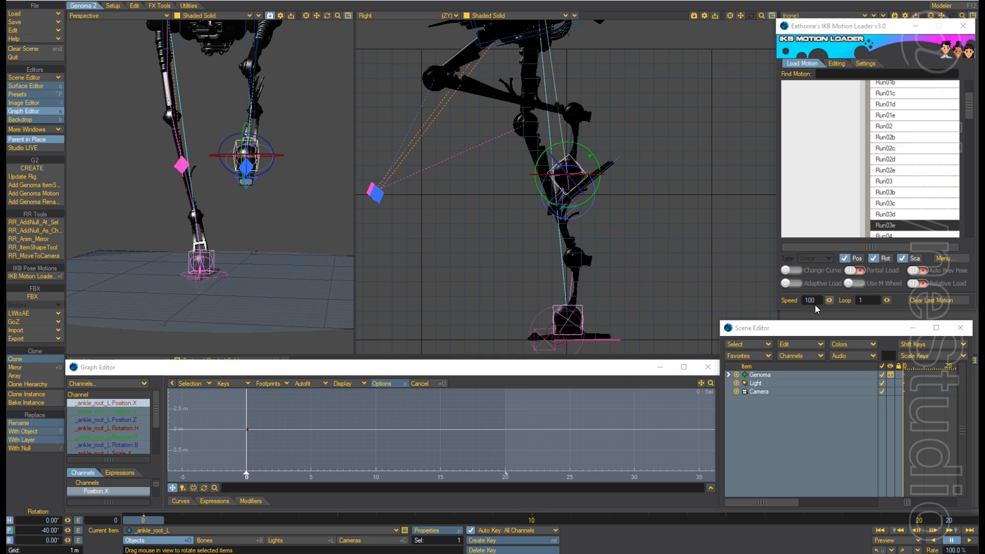
Save the pose of Genoma and its children as motion Run03f, with start and end frame 0.
click(760, 376)
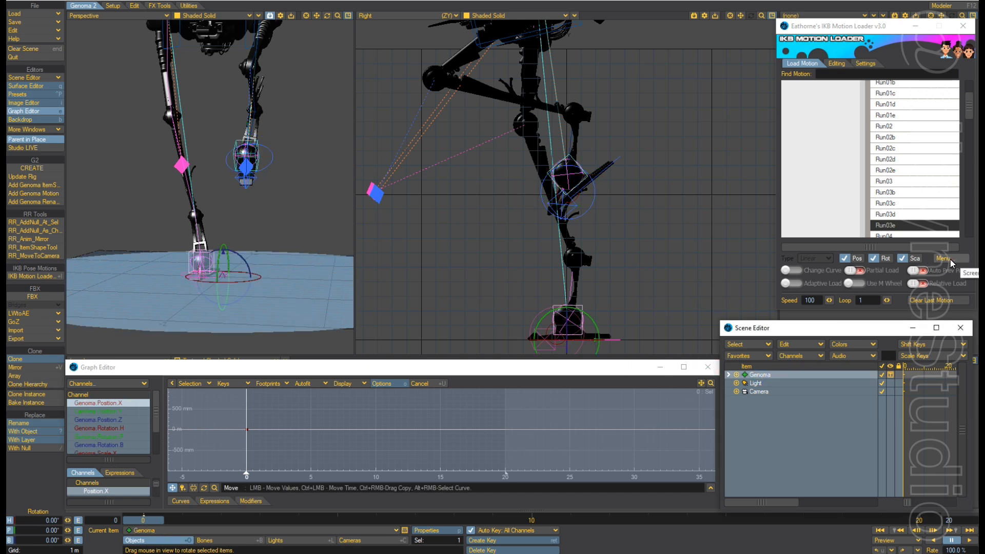
click(950, 259)
click(941, 258)
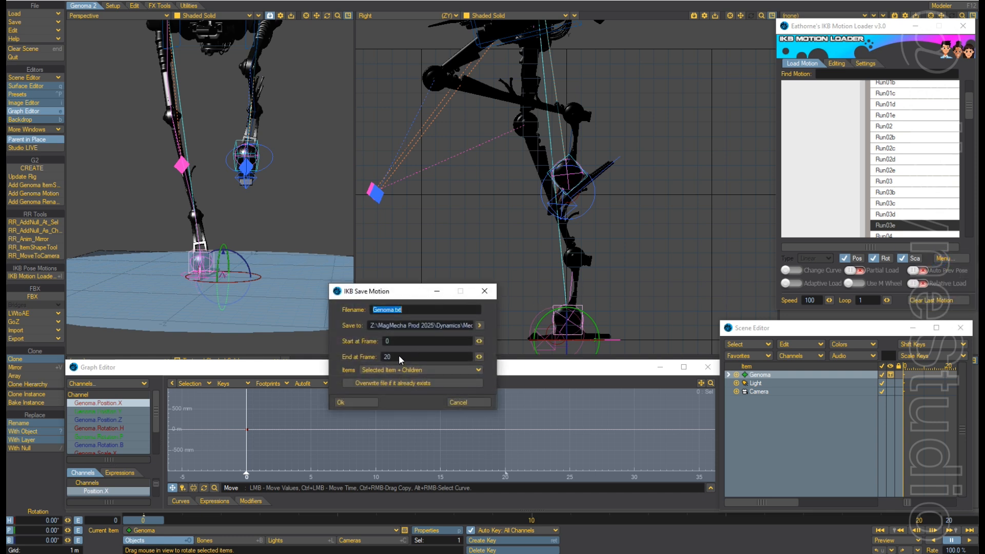
double_click(398, 355)
text(0)
double_click(414, 310)
text(Run0)
click(366, 402)
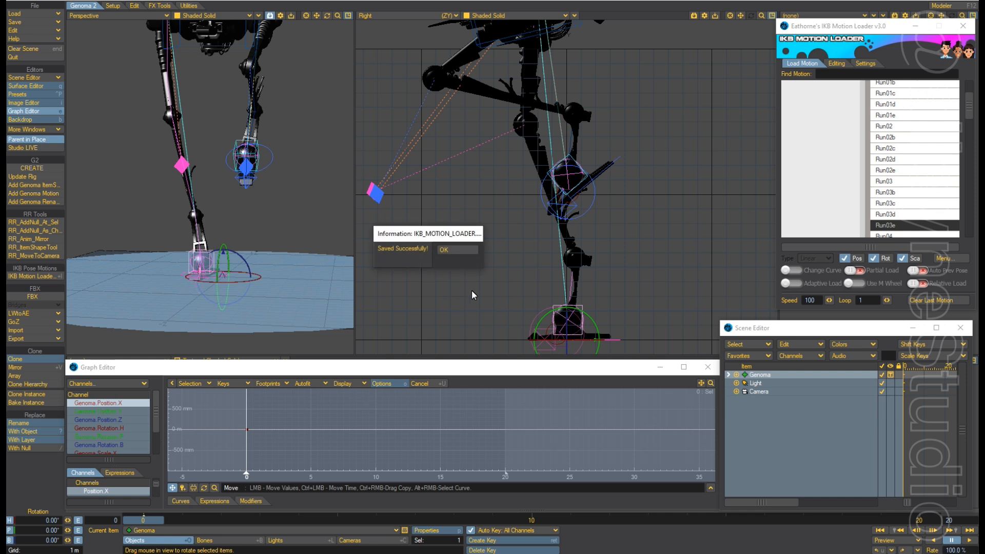
click(471, 250)
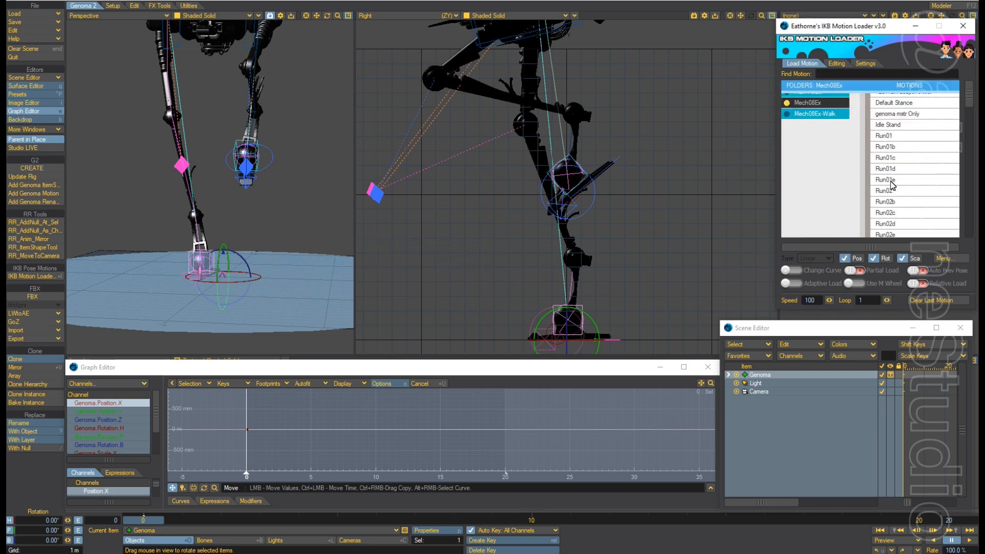
Load motion Run01e onto Genoma at frame 0 and set the right ankle root control's pitch to -40°.
click(890, 181)
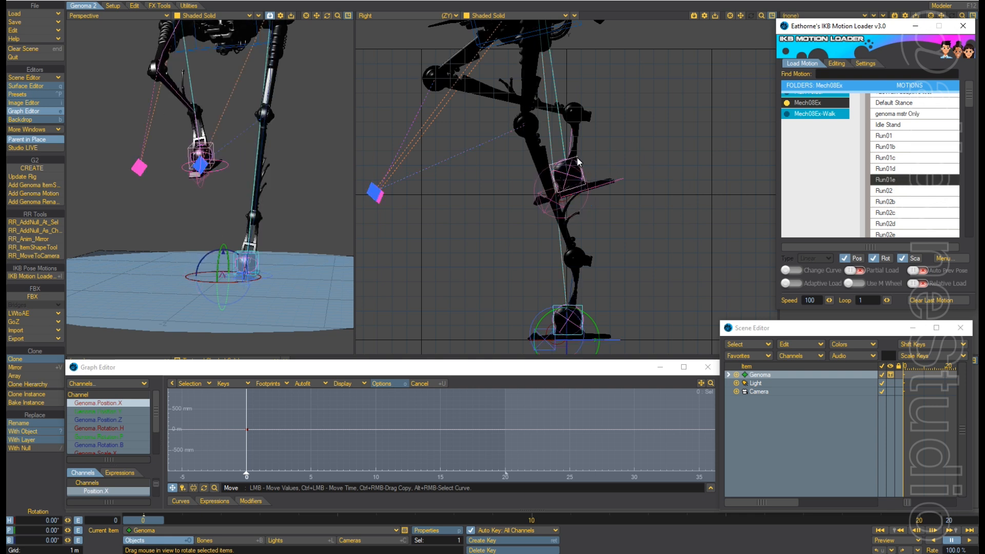
click(587, 162)
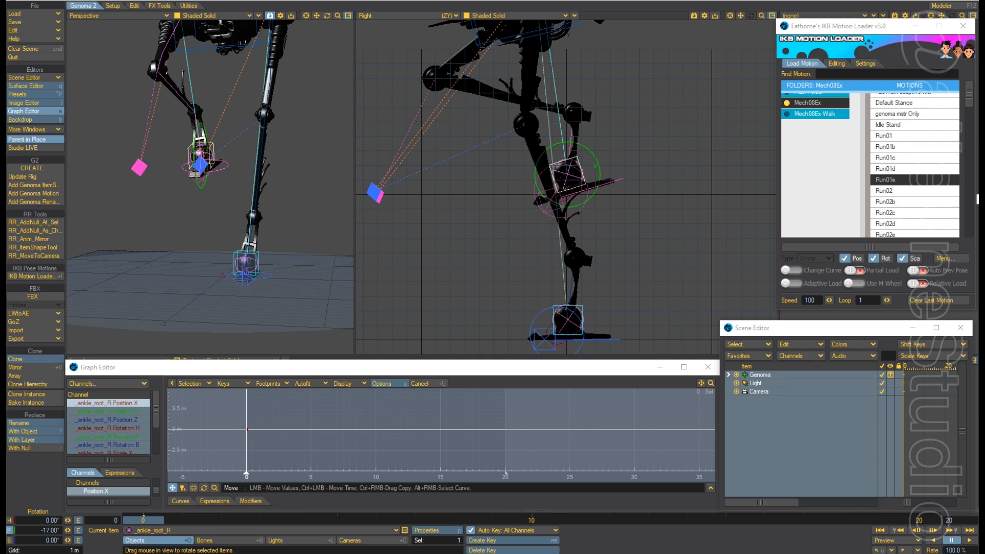
click(49, 530)
text(-40)
key(Tab)
key(Return)
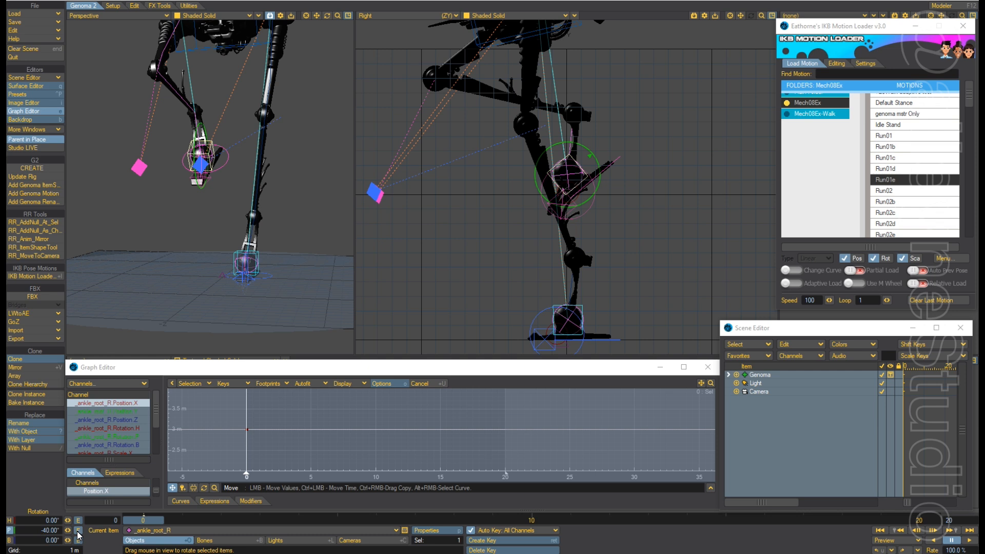
Save the pose of Genoma and its children as motion Run01f, with start and end frame 0.
click(761, 374)
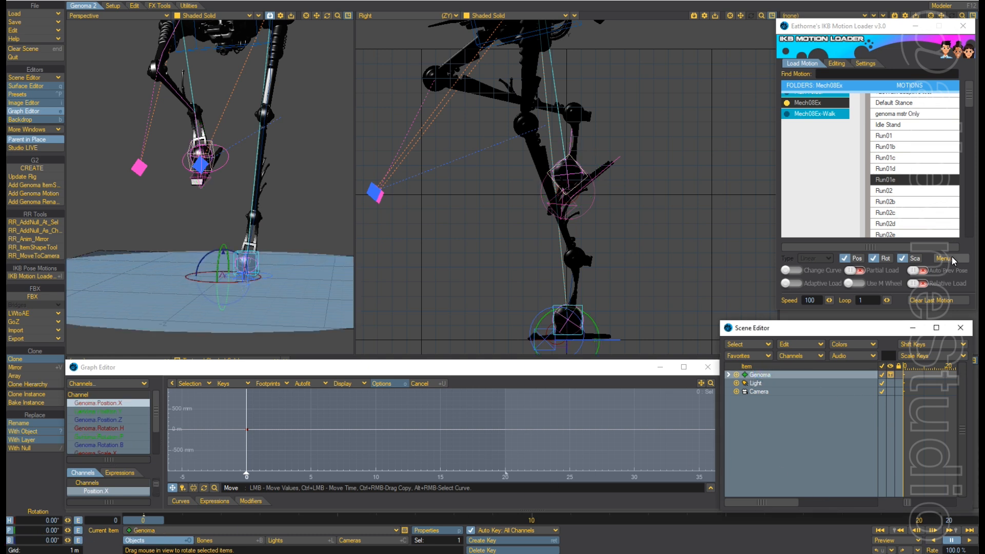
click(952, 256)
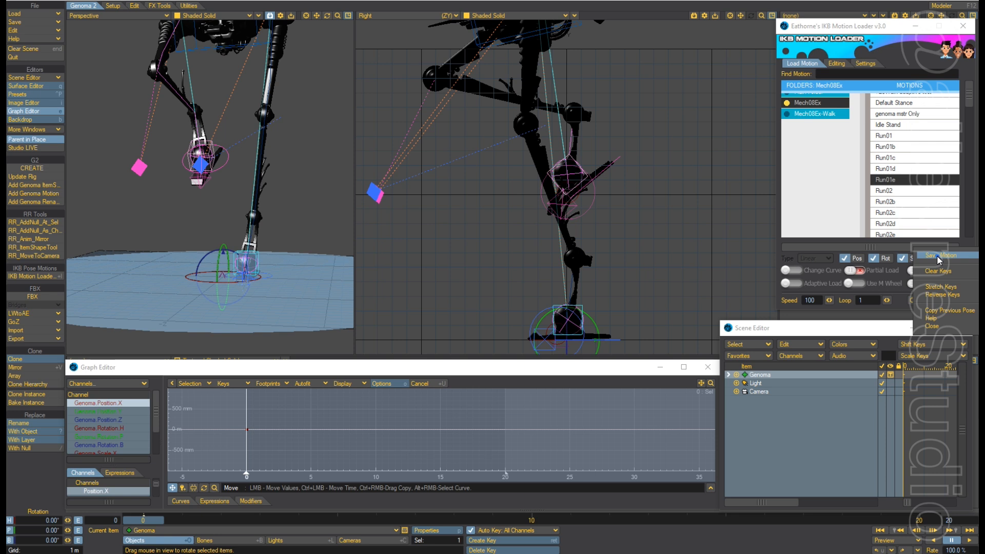
click(936, 256)
click(403, 357)
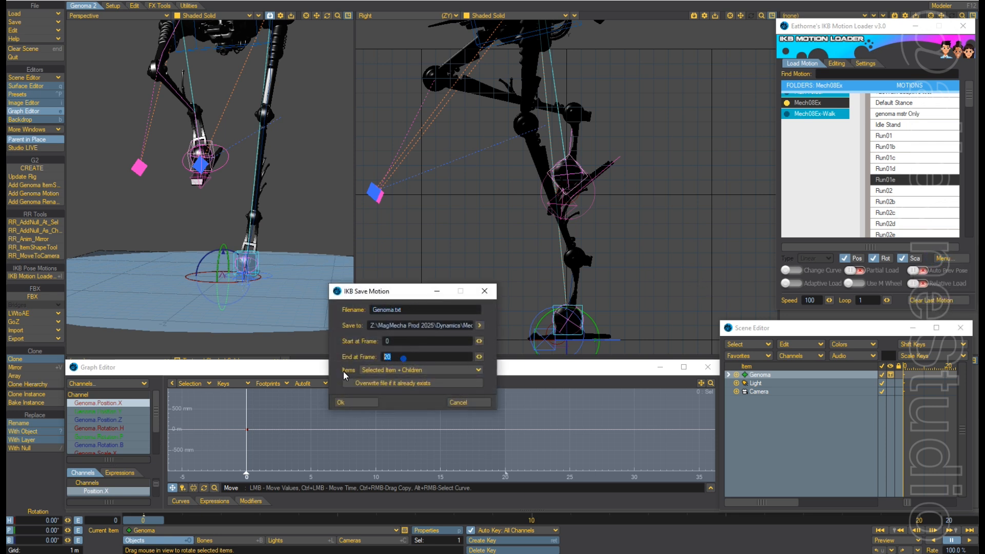
text(0)
text(Run)
text(01f)
click(370, 402)
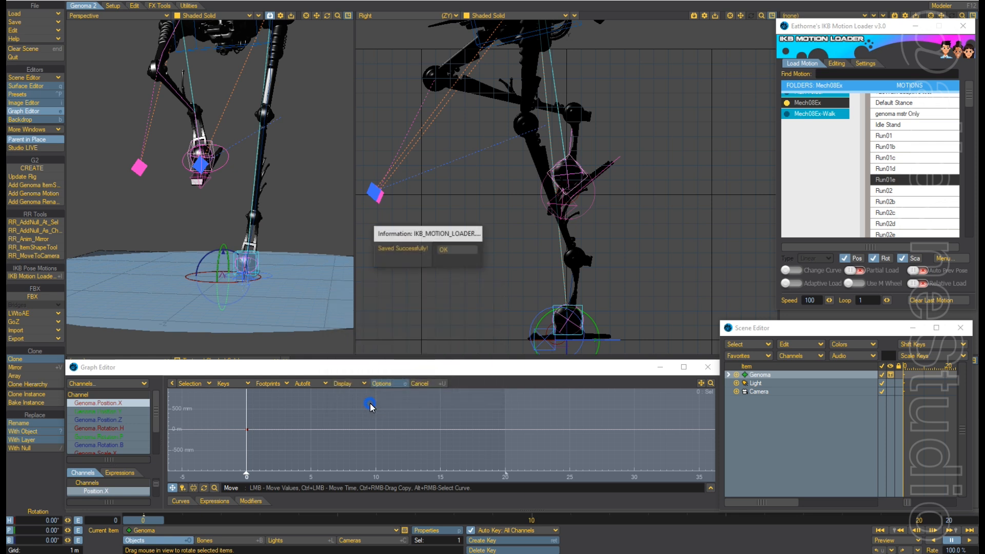
click(448, 249)
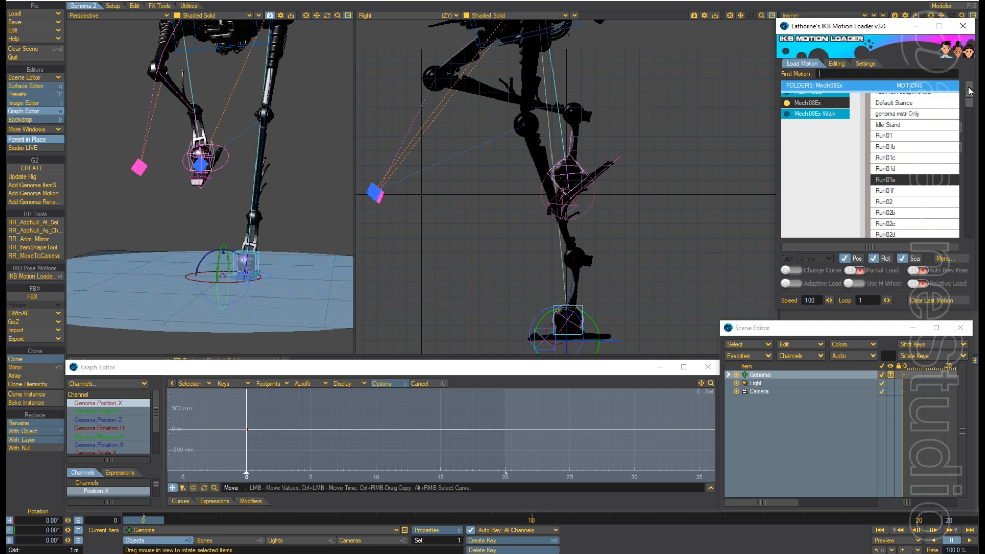
Load motion Run02e onto Genoma at frame 0 and set the left ankle root control's pitch to -40°.
drag(969, 91, 969, 104)
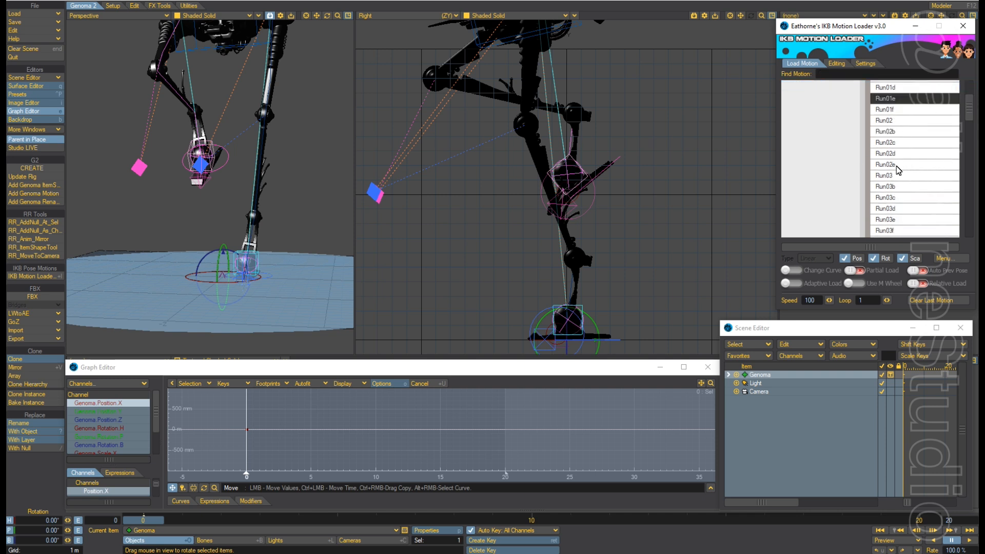
click(892, 165)
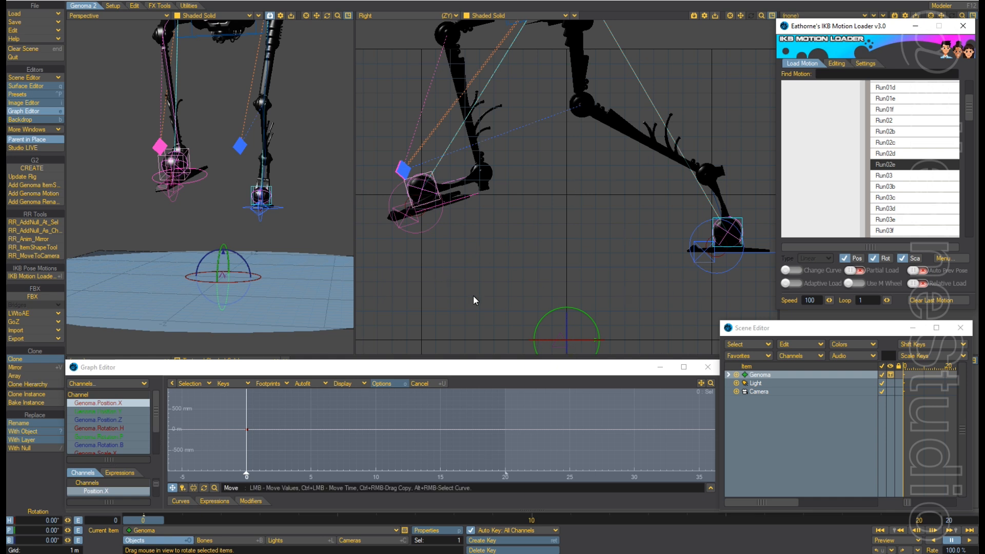
click(742, 218)
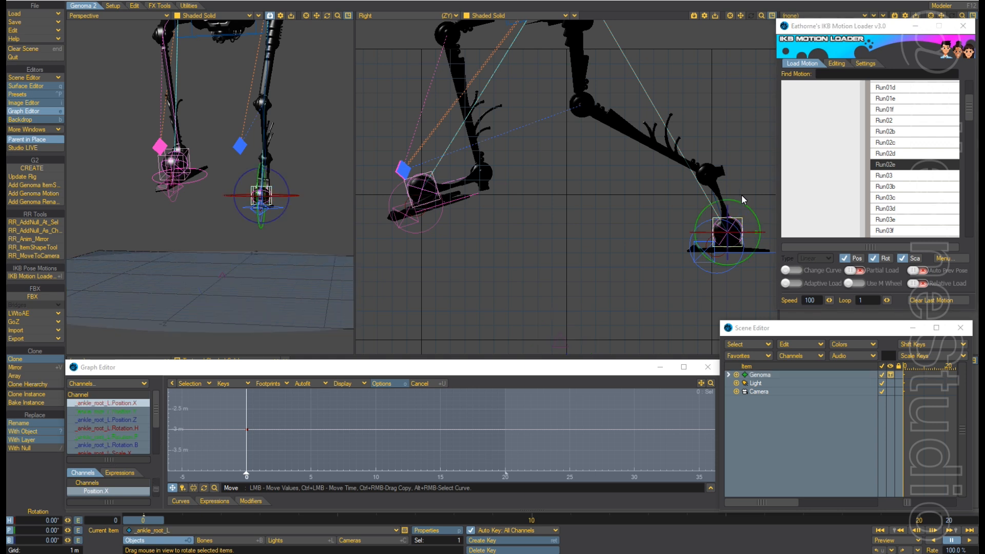
drag(743, 203, 747, 205)
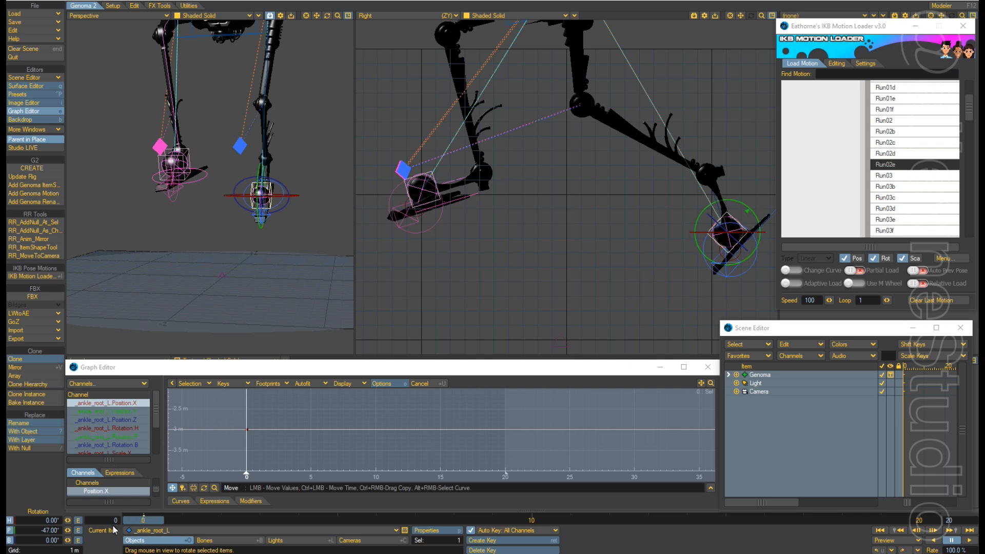
click(47, 535)
text(-40)
key(Tab)
key(Return)
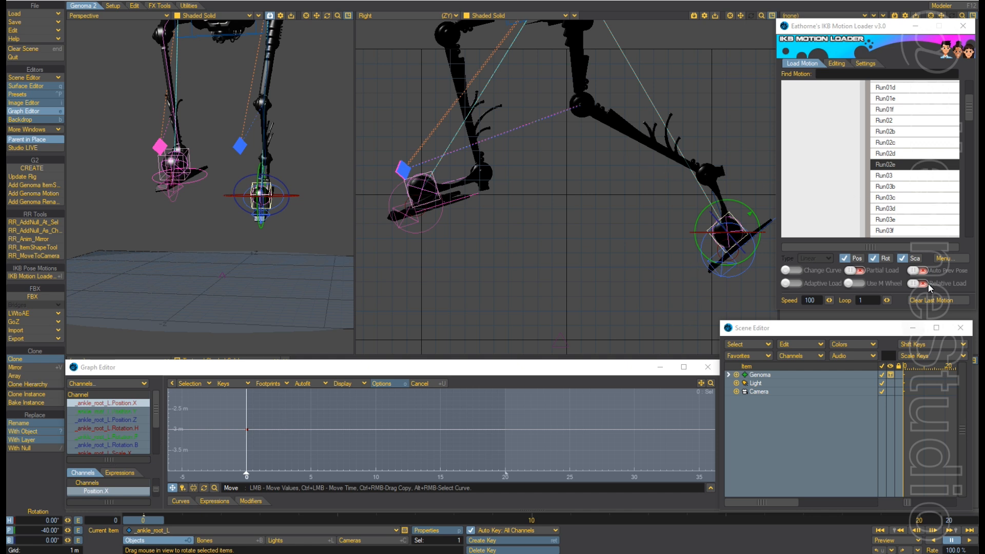
Save the pose of Genoma and its children as motion Run02f, with start and end frame 0.
click(783, 378)
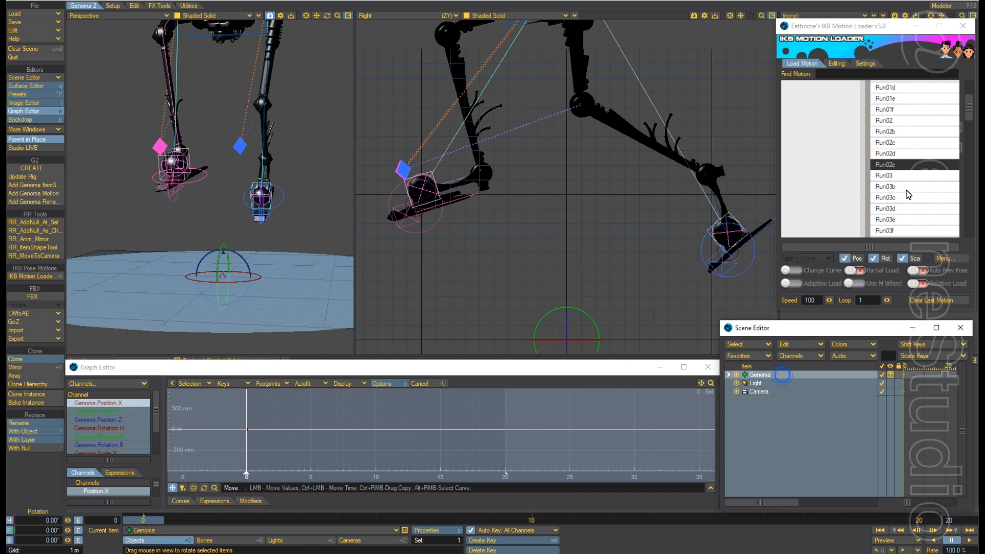
click(949, 259)
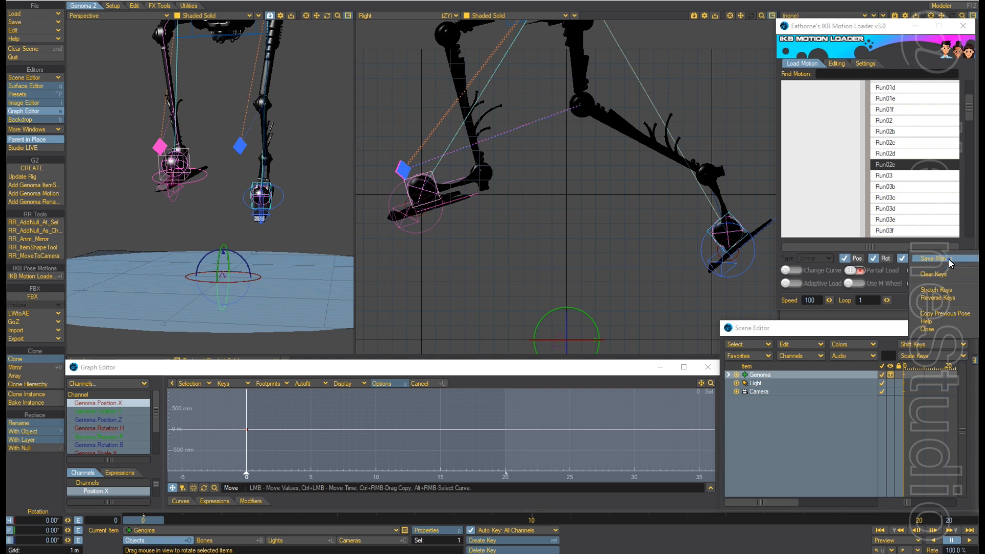
click(946, 259)
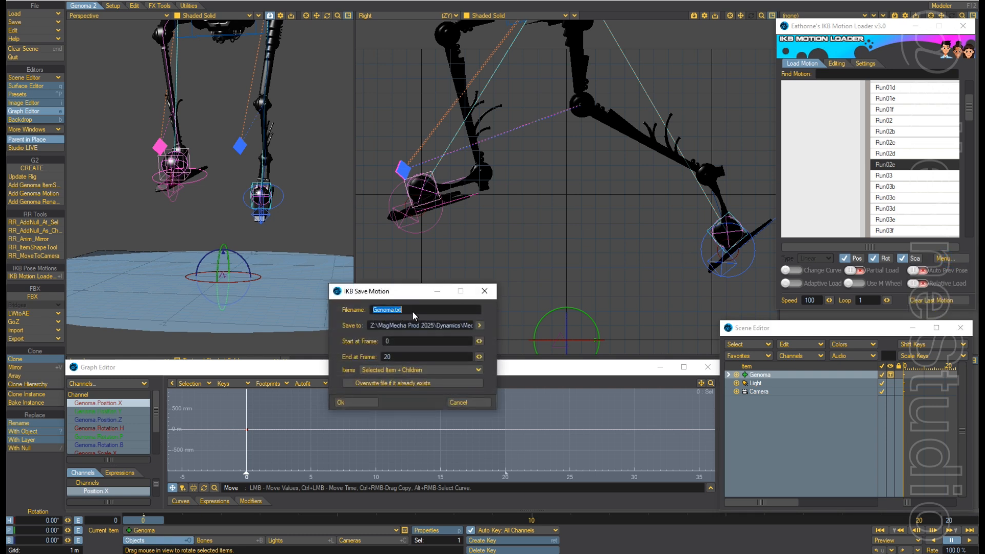
text(Run02f)
double_click(403, 355)
text(0)
click(371, 402)
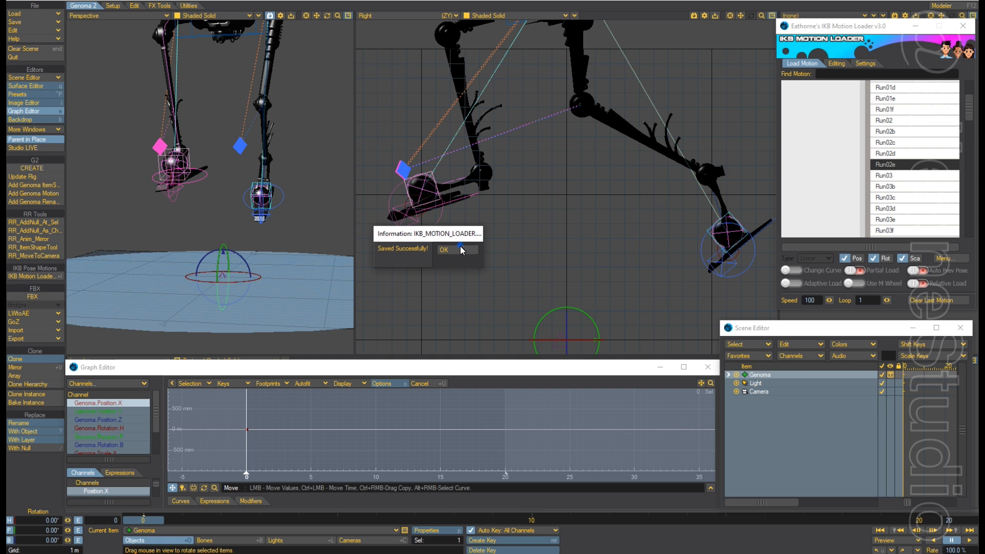
click(460, 249)
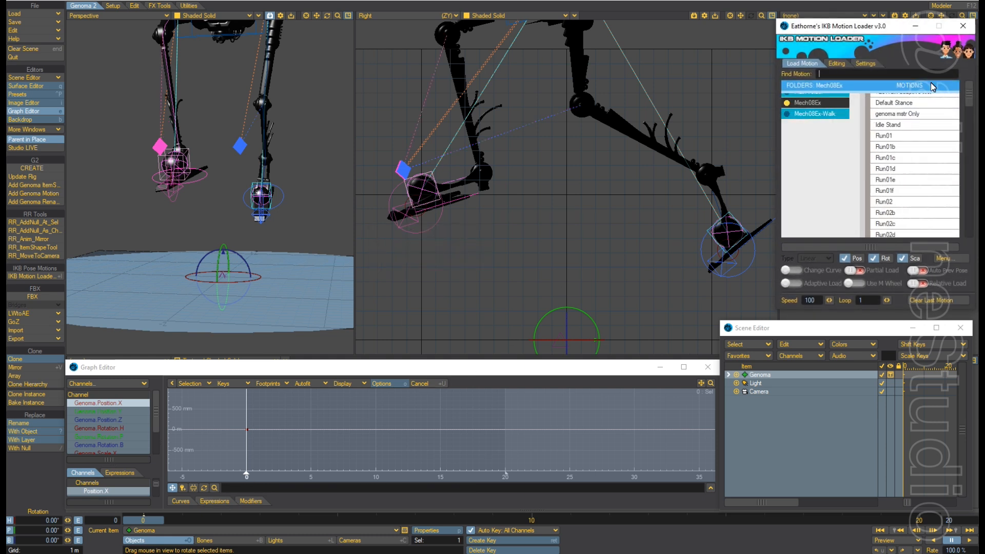
Load motion Run04e onto Genoma at frame 0 and set the right ankle root control's pitch to -40°.
drag(971, 98, 956, 127)
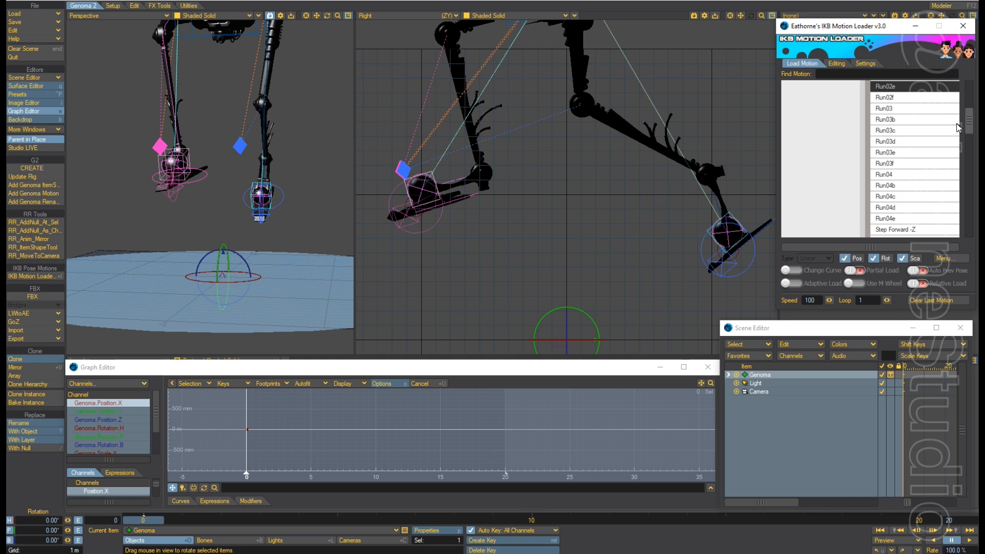
click(892, 219)
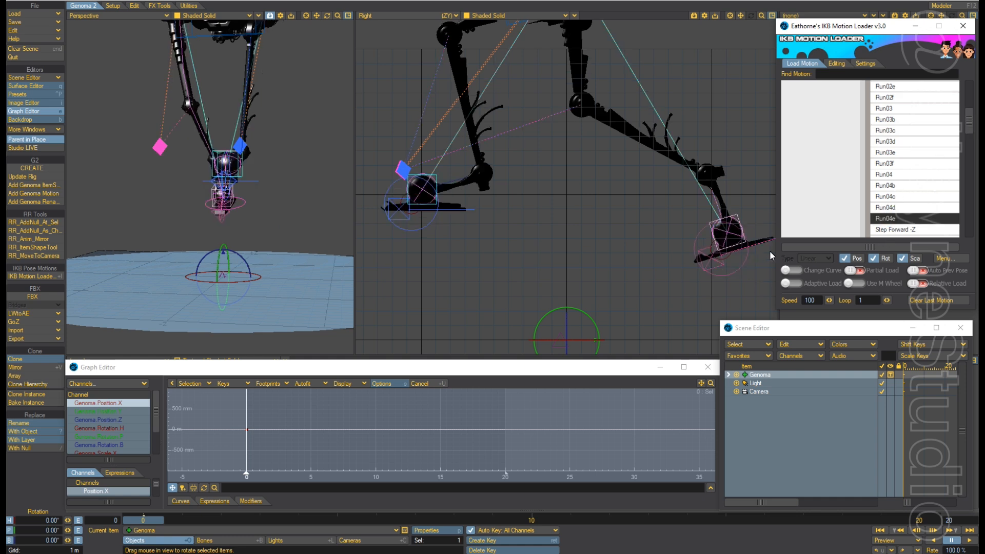
click(737, 220)
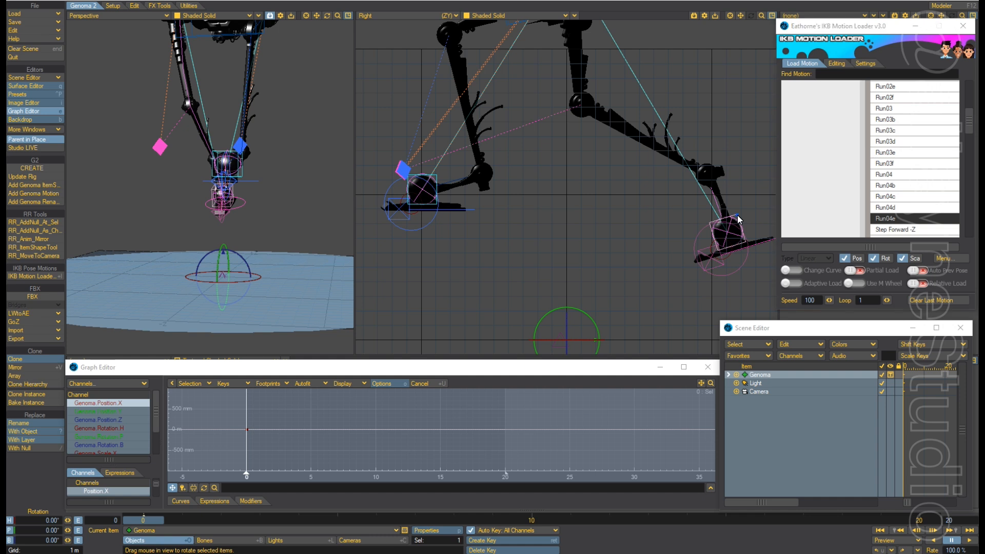
mouse_move(742, 201)
mouse_down()
mouse_move(742, 193)
mouse_move(738, 200)
mouse_up()
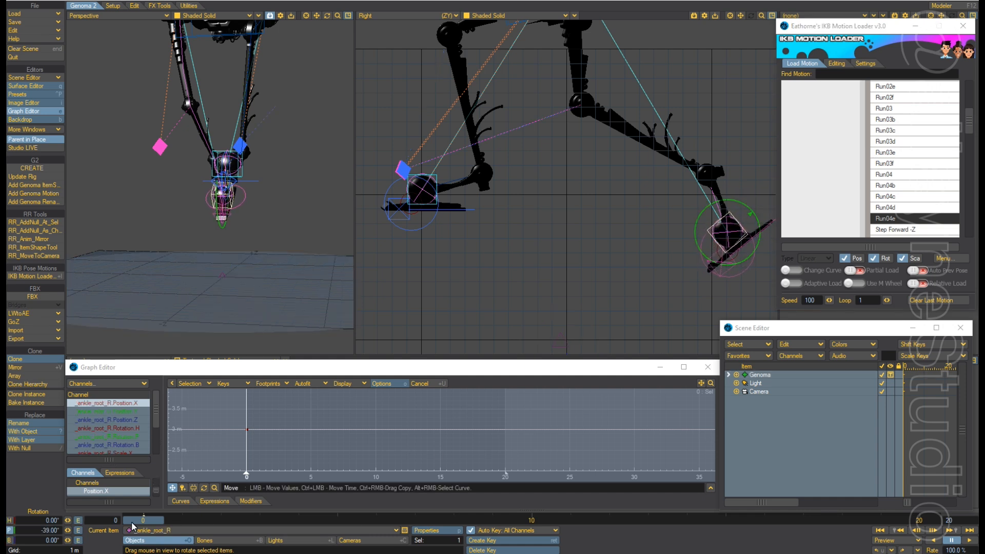
click(49, 529)
text(-40)
key(Return)
Save the pose of Genoma and its children as motion Run04f, with start and end frame 0.
click(776, 377)
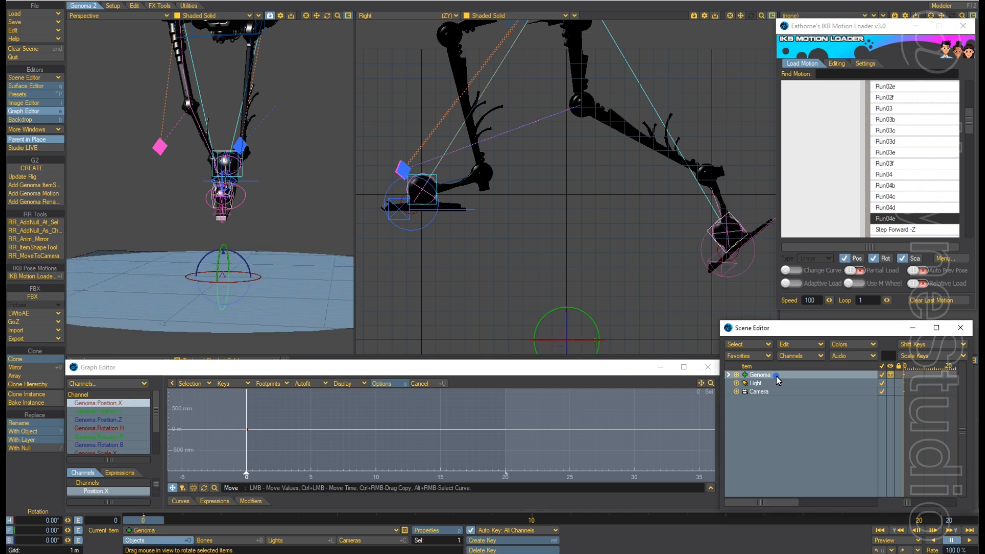
click(957, 261)
click(956, 259)
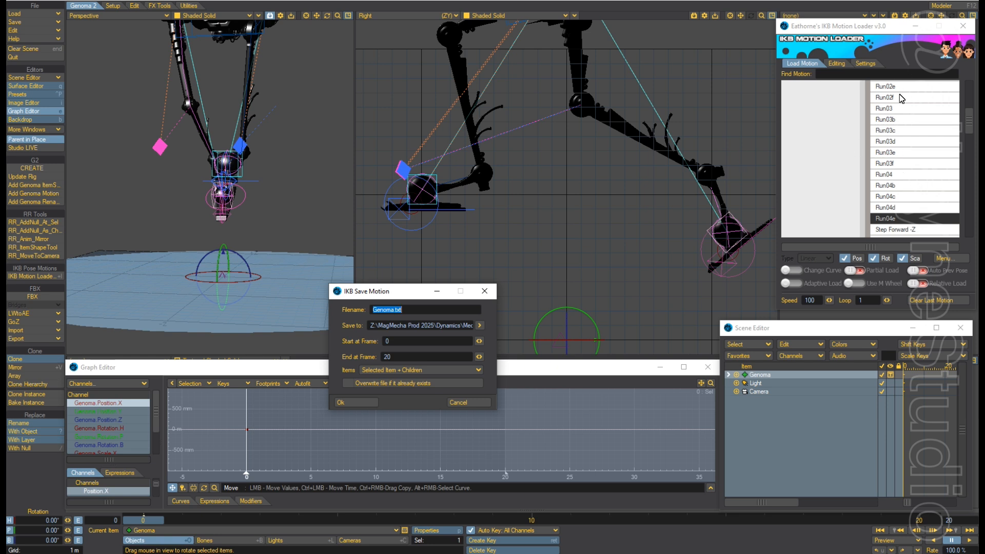
double_click(408, 357)
text(0)
text(Run)
text(04)
text(f)
click(364, 404)
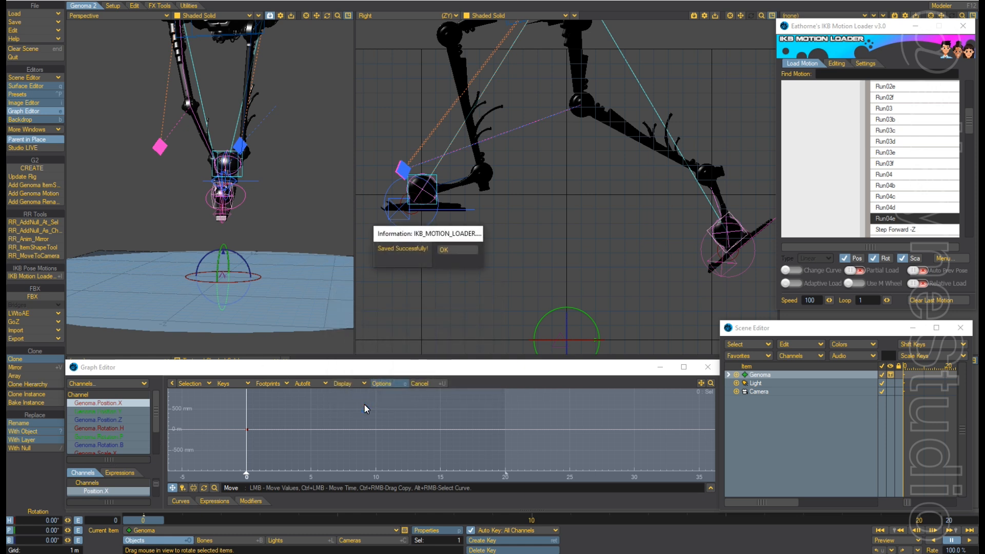
click(460, 249)
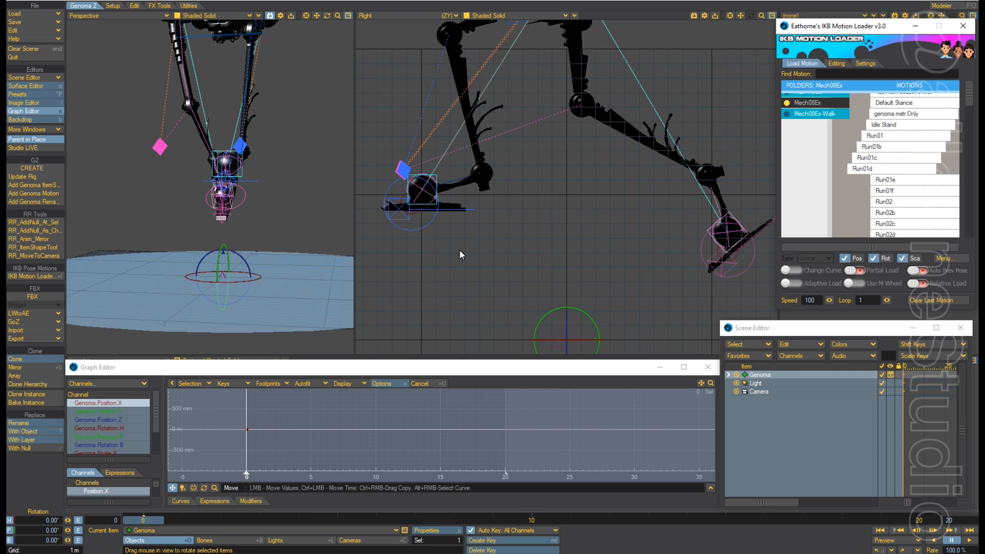
Load motion Run01f onto Genoma at frame 0 and motion Run02f at frame 5.
click(145, 520)
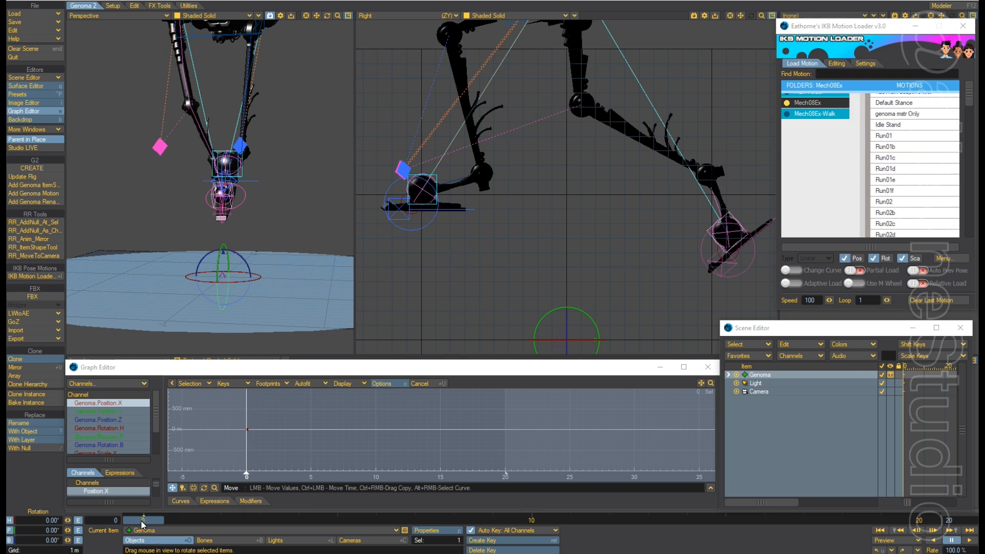
mouse_move(158, 521)
mouse_down()
mouse_move(271, 521)
mouse_move(148, 521)
mouse_up()
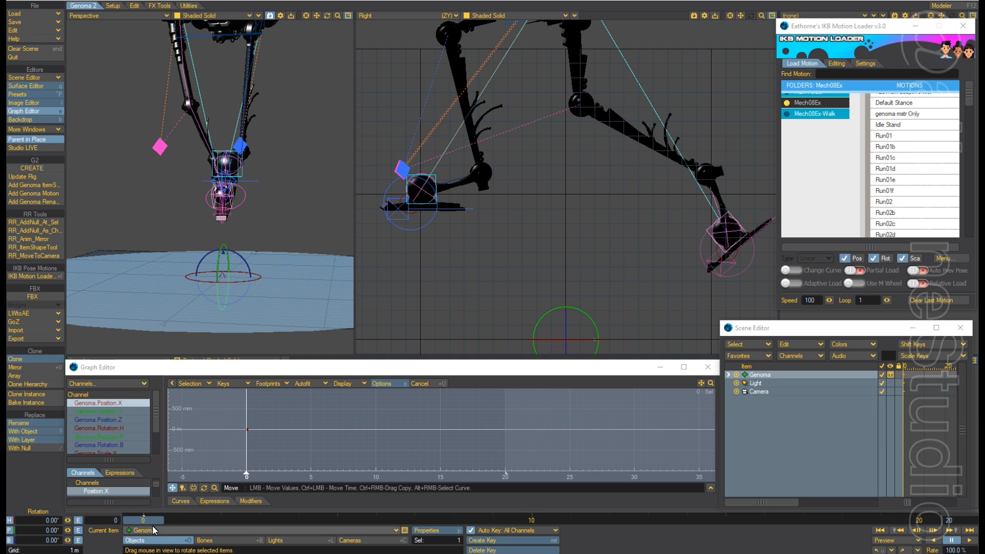
mouse_move(153, 520)
mouse_down()
mouse_move(164, 521)
mouse_move(152, 520)
mouse_up()
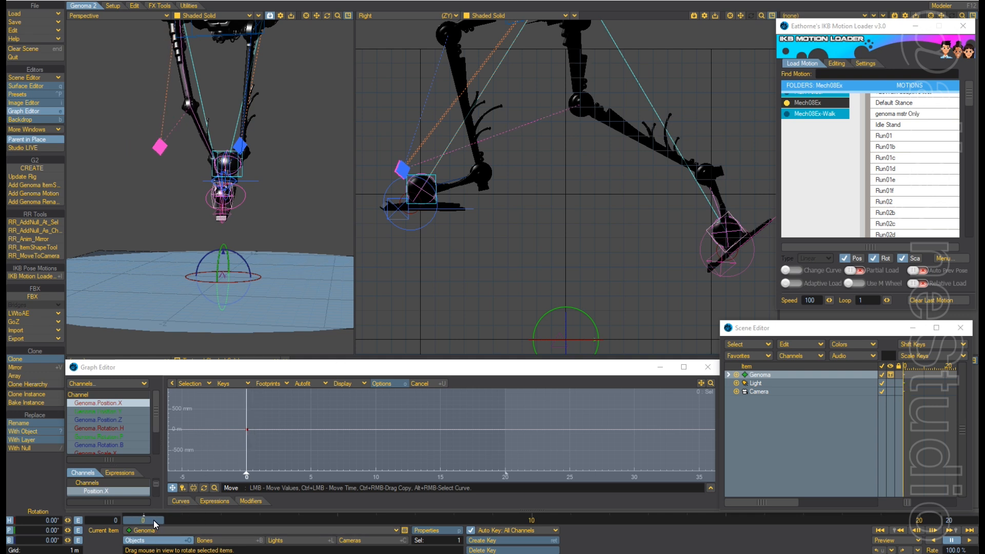
click(892, 191)
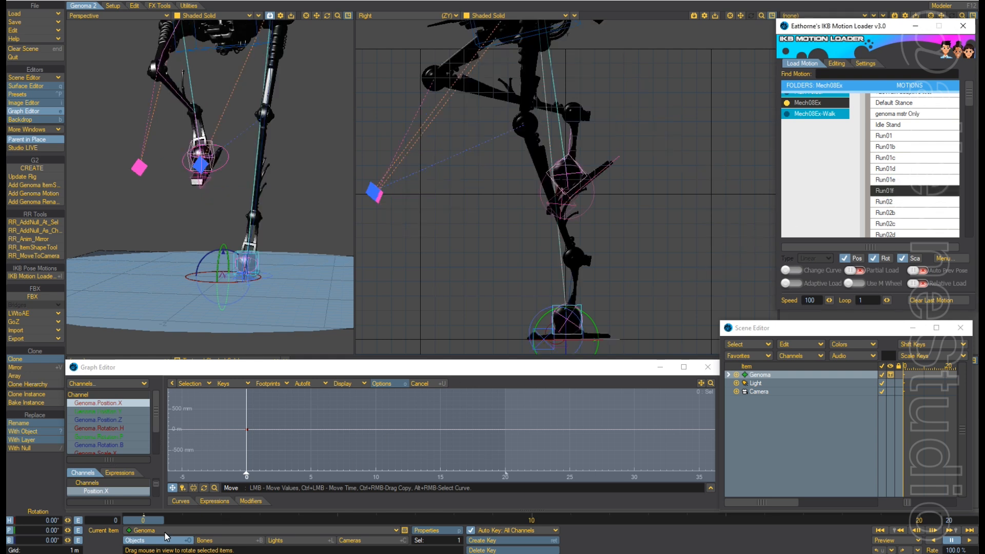
mouse_move(147, 521)
mouse_down()
mouse_move(162, 520)
mouse_move(149, 524)
mouse_up()
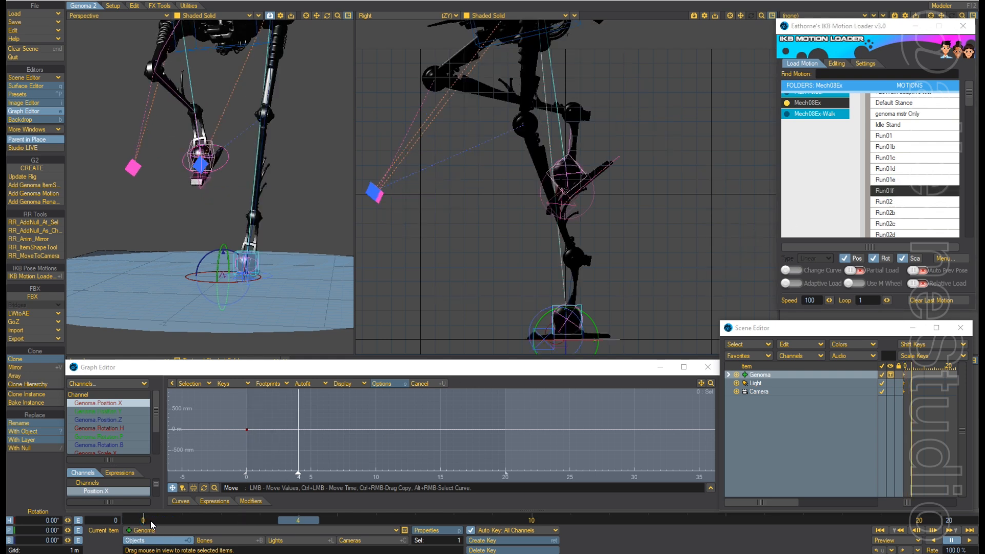
key(Right)
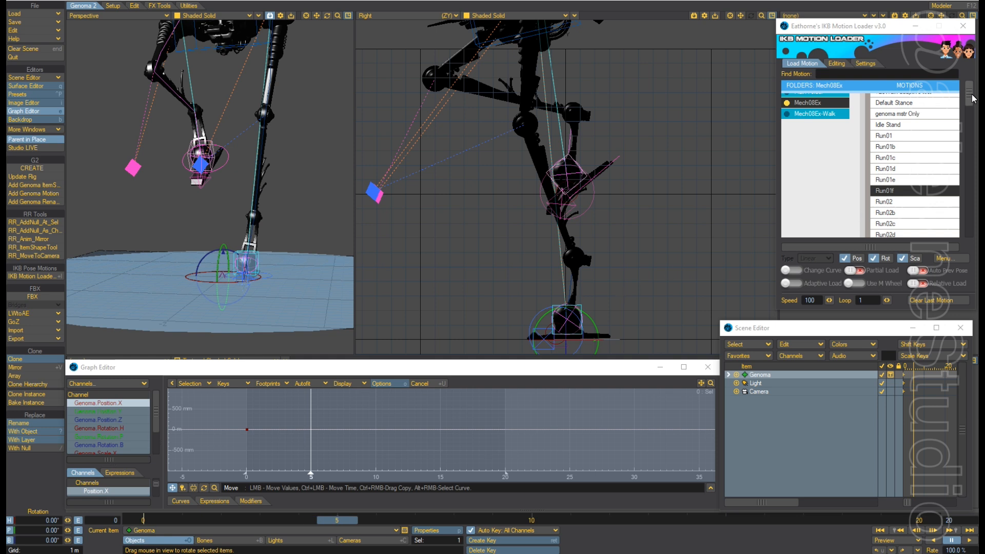
drag(972, 98, 972, 111)
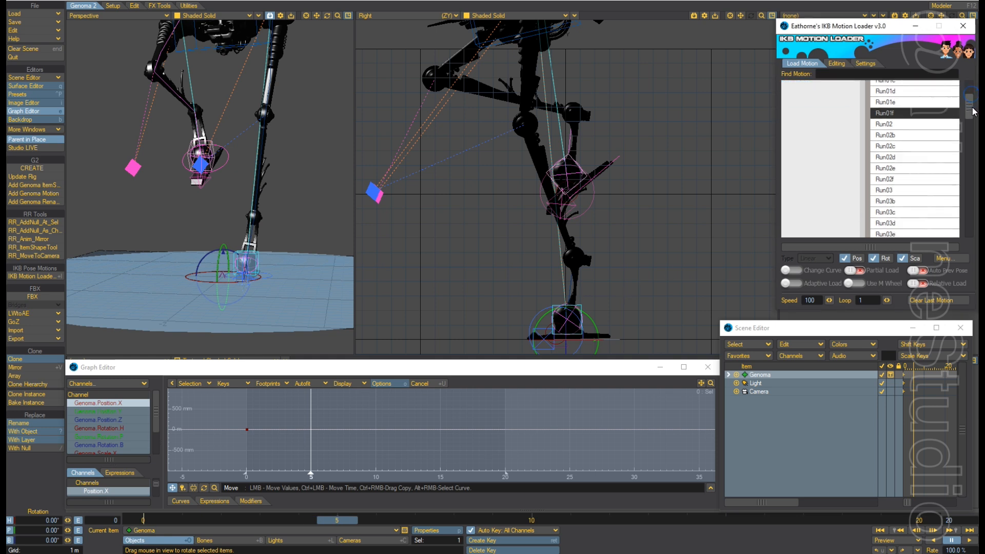
click(891, 179)
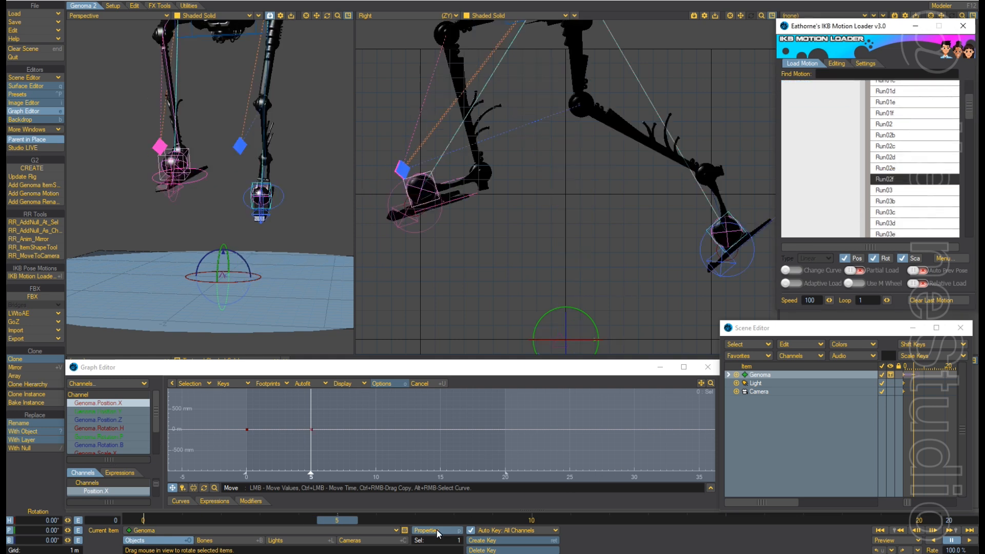
Load motion Run03f onto Genoma at frame 10.
key(Right)
key(Right)
key(Right)
key(Right)
key(Right)
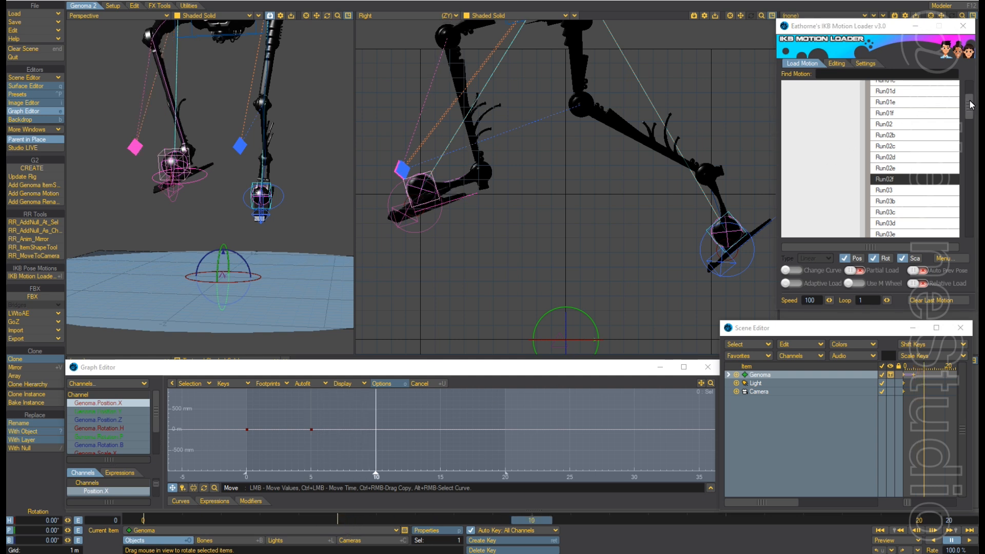
drag(969, 101, 969, 114)
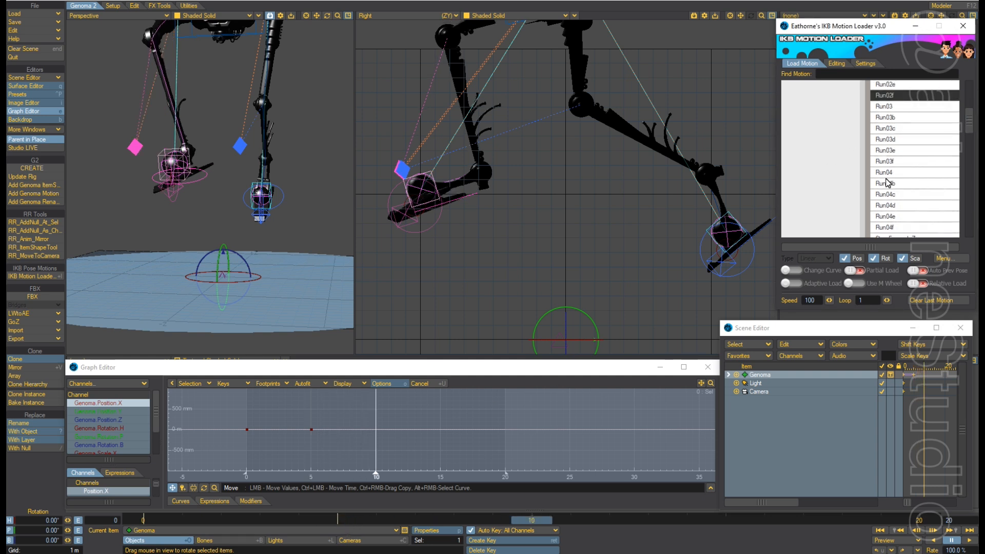
click(887, 162)
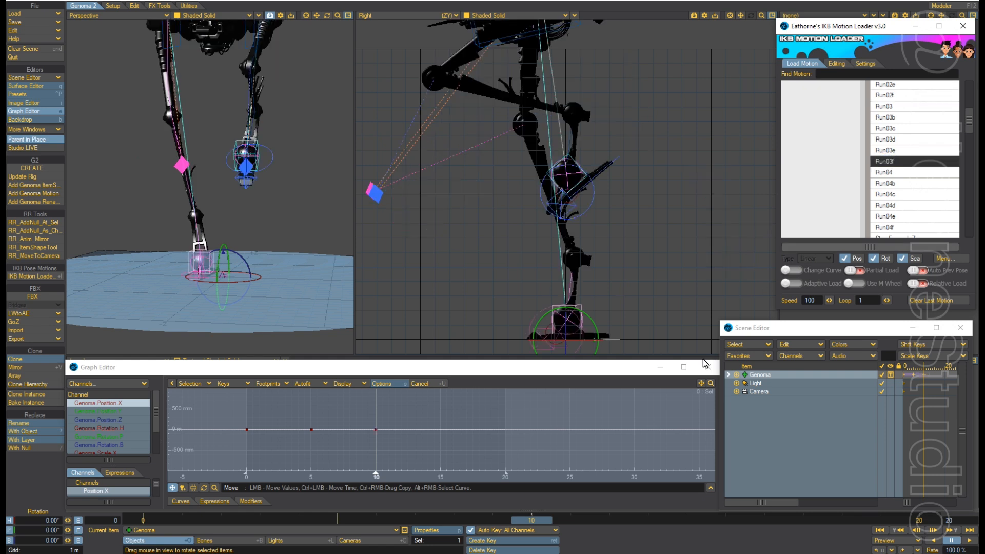
Load motion Run04f onto Genoma at frame 15.
key(Right)
key(Right)
key(Right)
key(Right)
key(Right)
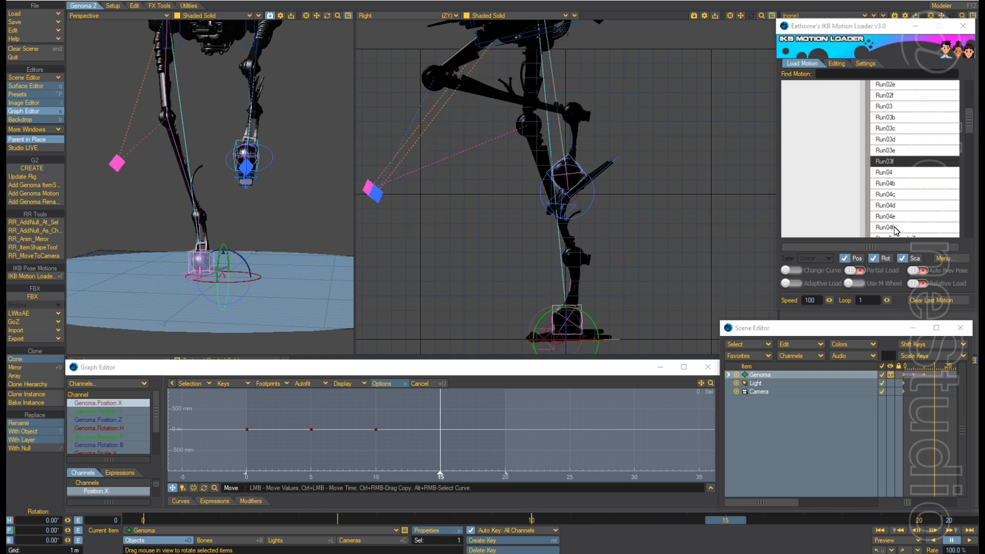
drag(969, 121, 969, 128)
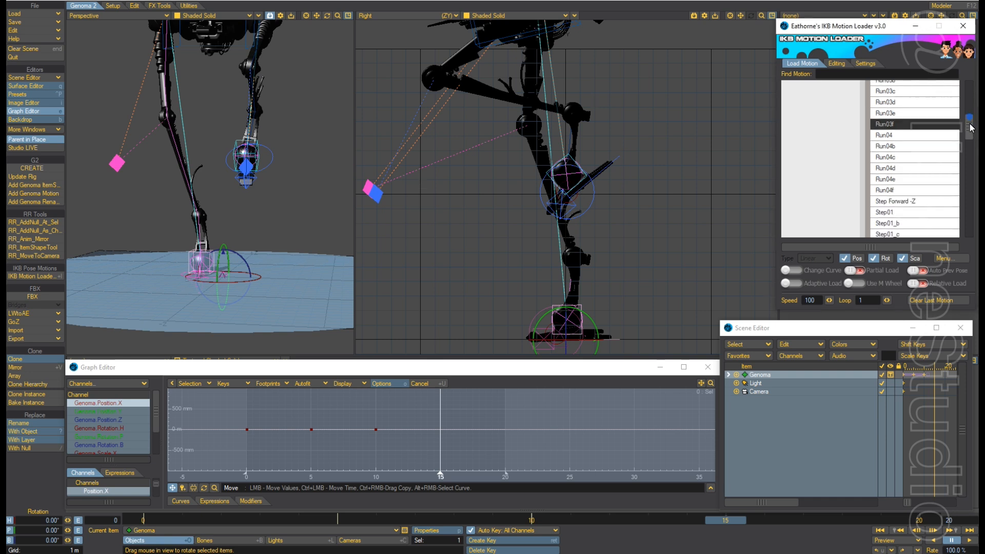
click(884, 191)
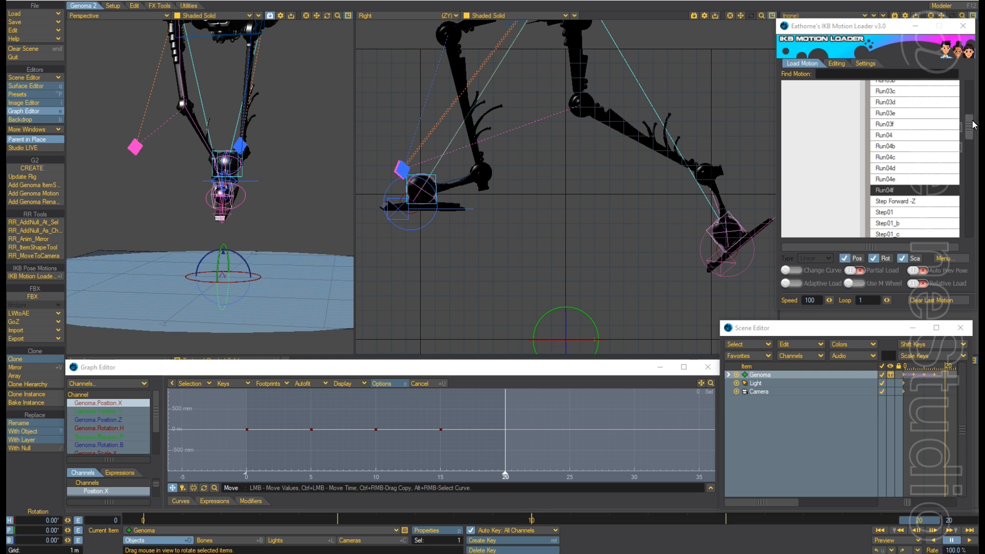
Load motion Run01f onto Genoma at frame 20 to close the run cycle's loop.
drag(969, 125, 970, 100)
scroll(909, 162, down, 2)
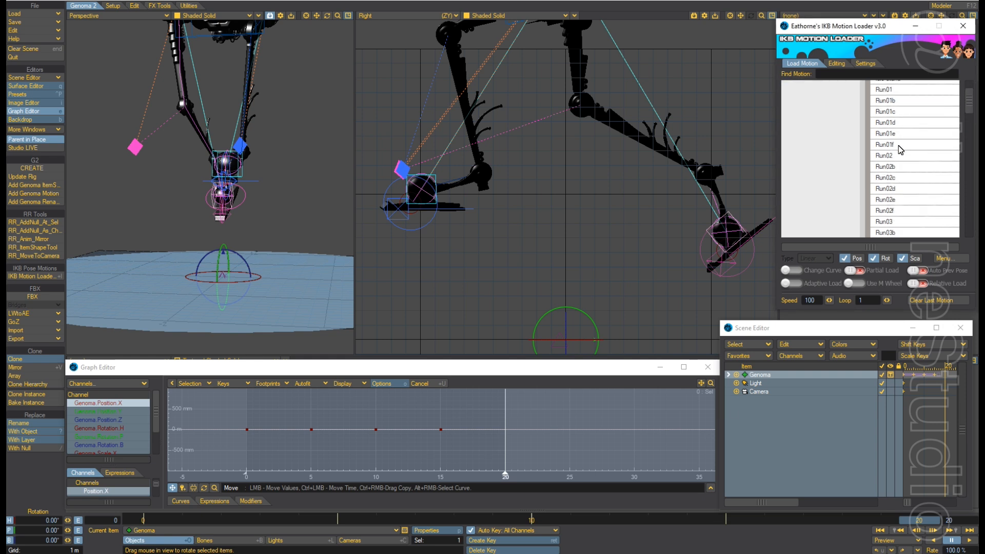
click(897, 146)
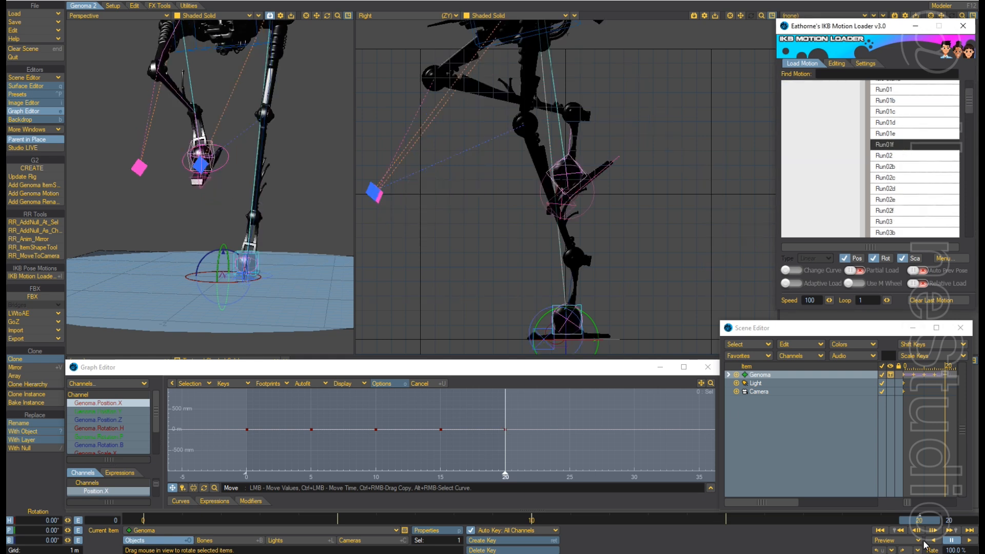
Play the run cycle and check the leg motion from the side, back and perspective views, then stop playback.
click(967, 543)
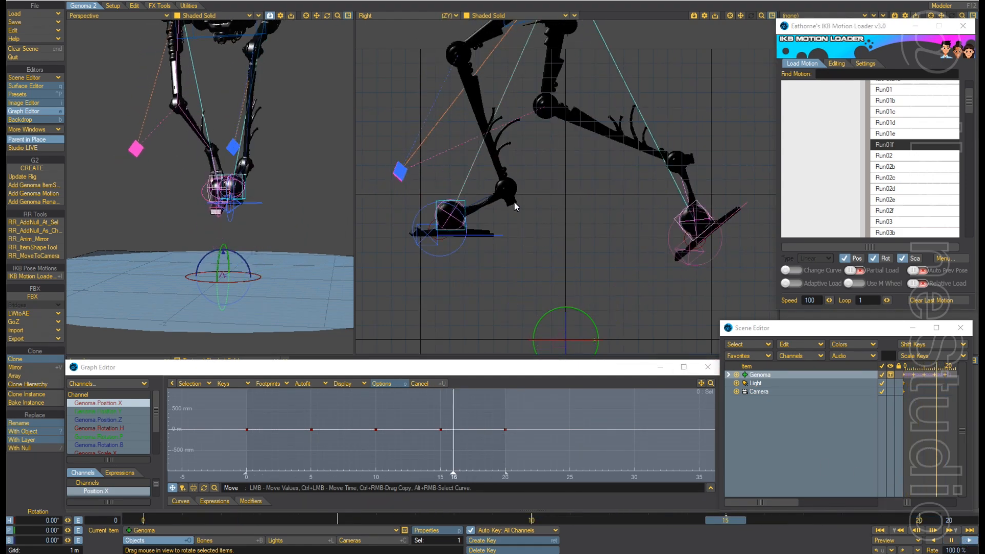
scroll(608, 147, down, 2)
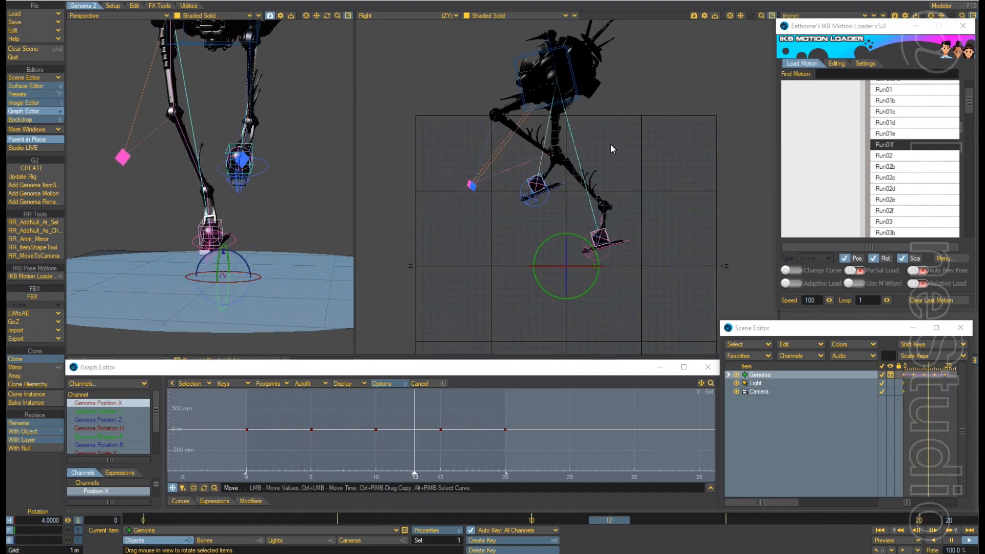
scroll(611, 146, up, 2)
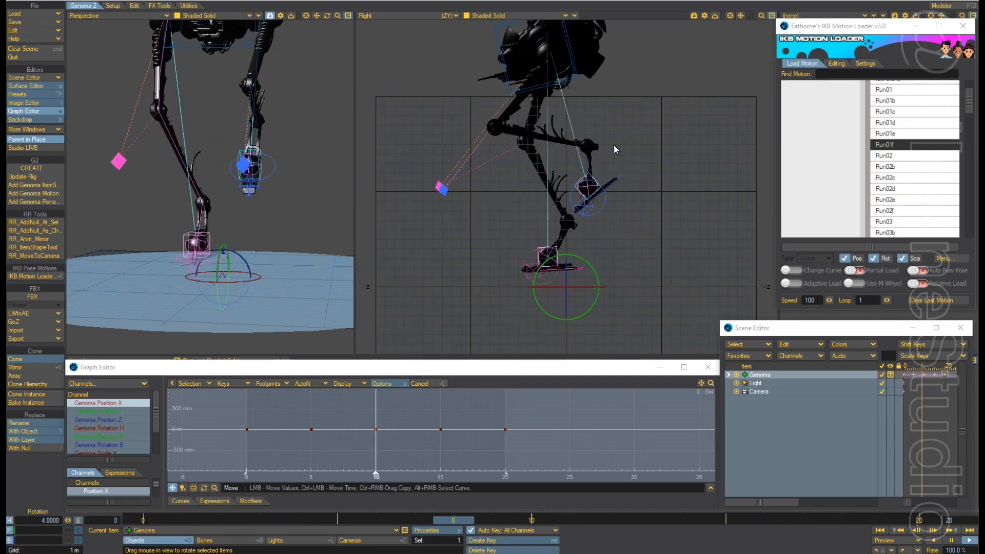
scroll(612, 145, down, 1)
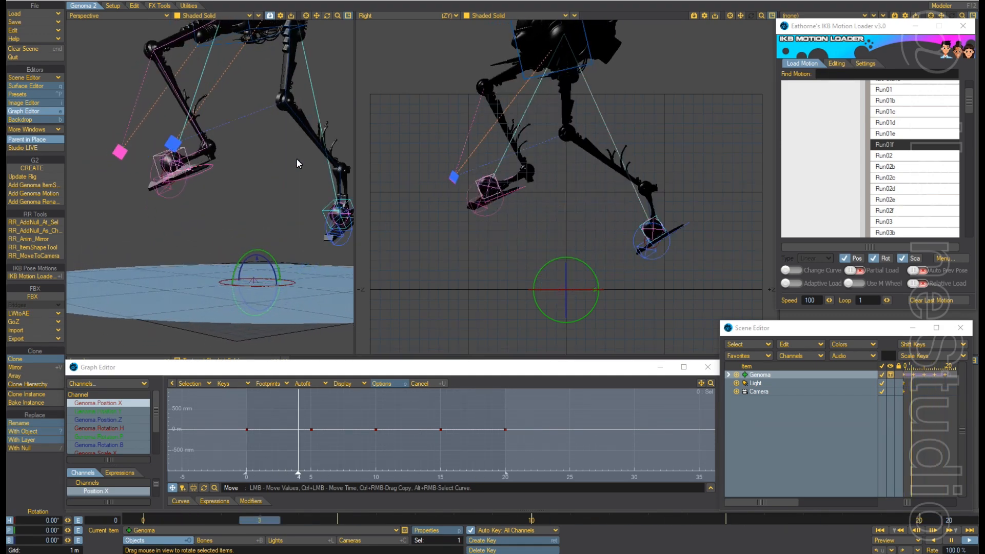
key(1)
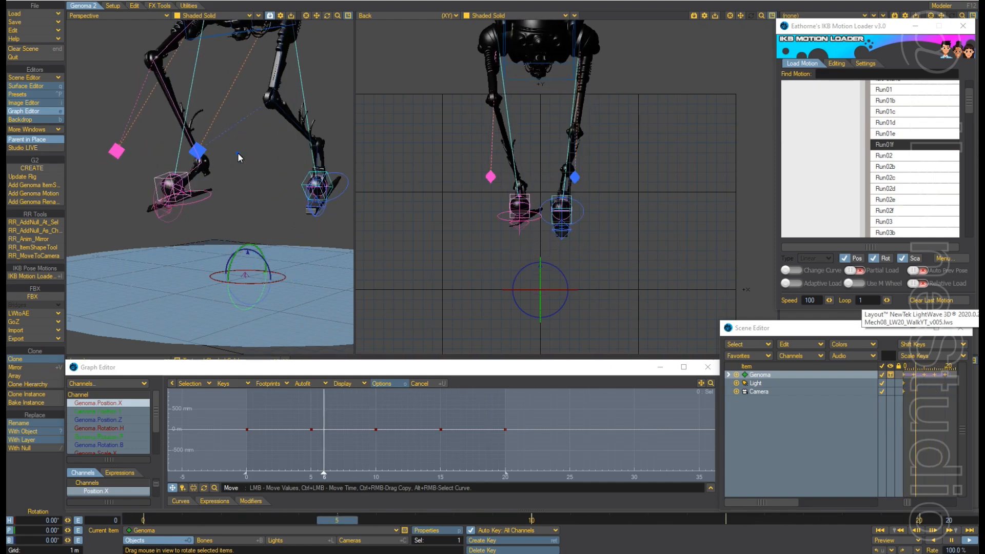
ctrl+alt+drag(234, 159, 181, 157)
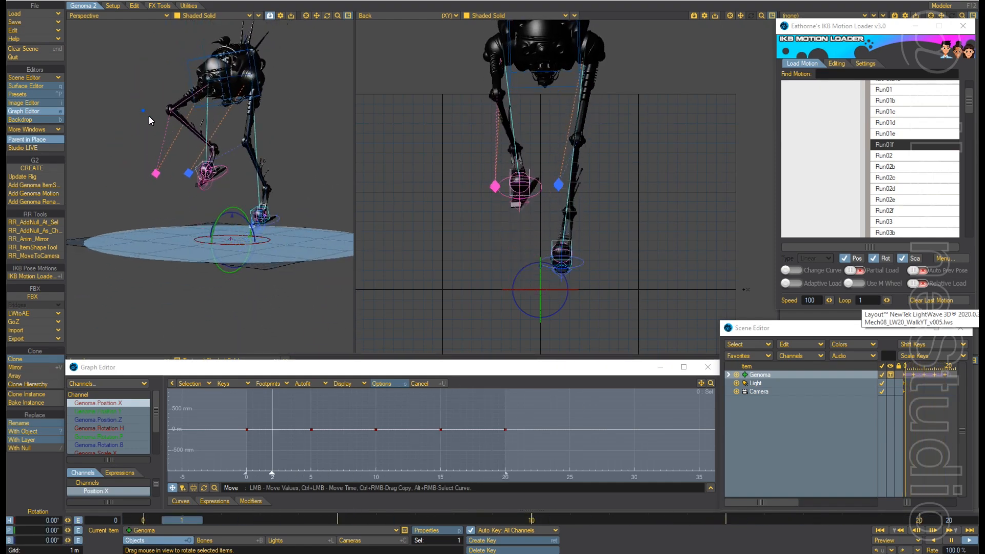
alt+drag(148, 116, 147, 110)
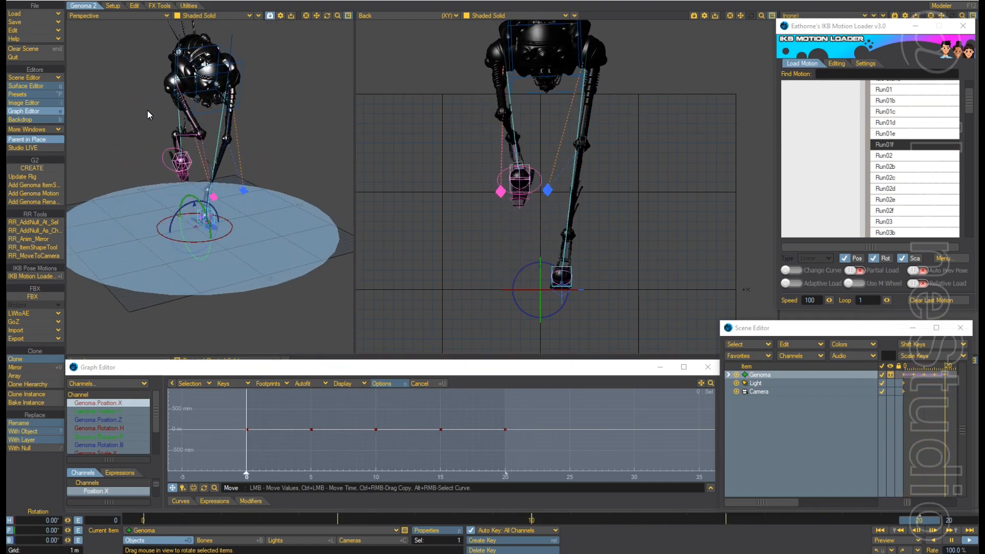
click(951, 541)
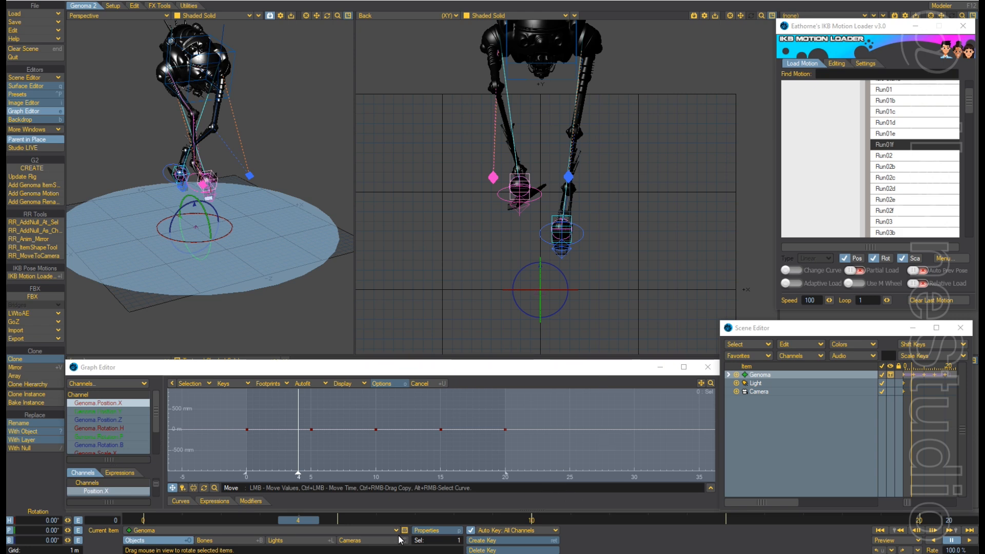
Step back and forth through frames 0 to 6 to examine how the legs and feet pass each other.
key(Left)
key(Left)
key(Left)
key(Left)
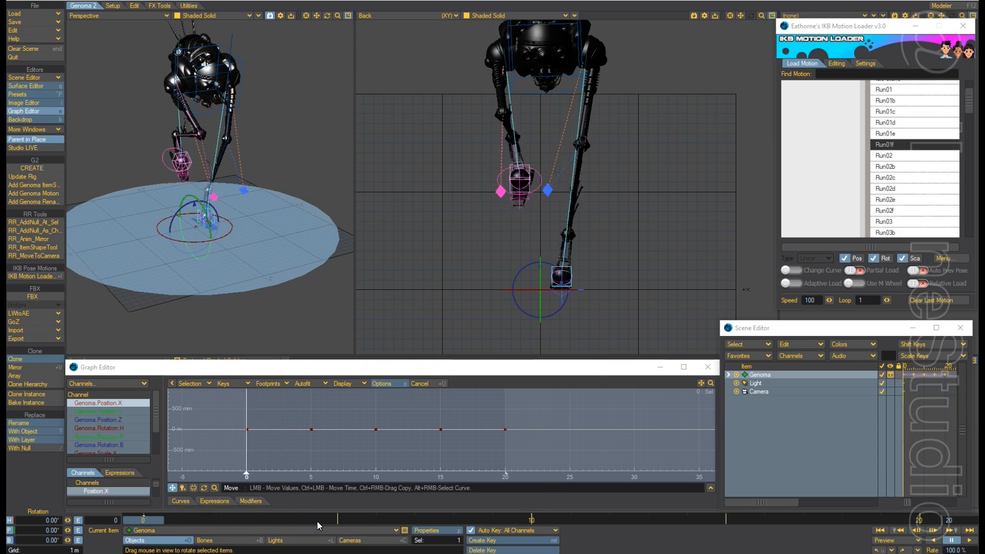
scroll(237, 152, up, 4)
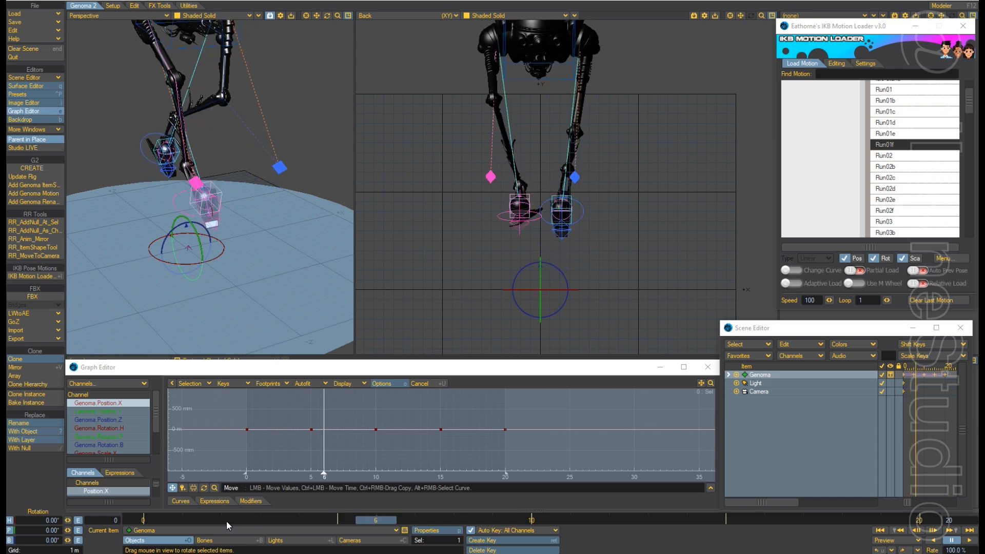
key(Left)
key(Left)
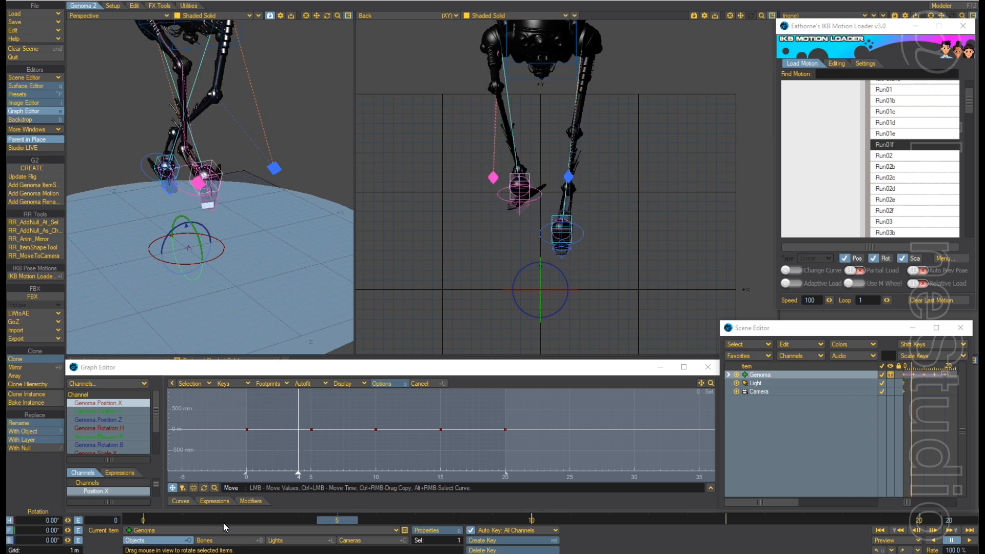
key(Right)
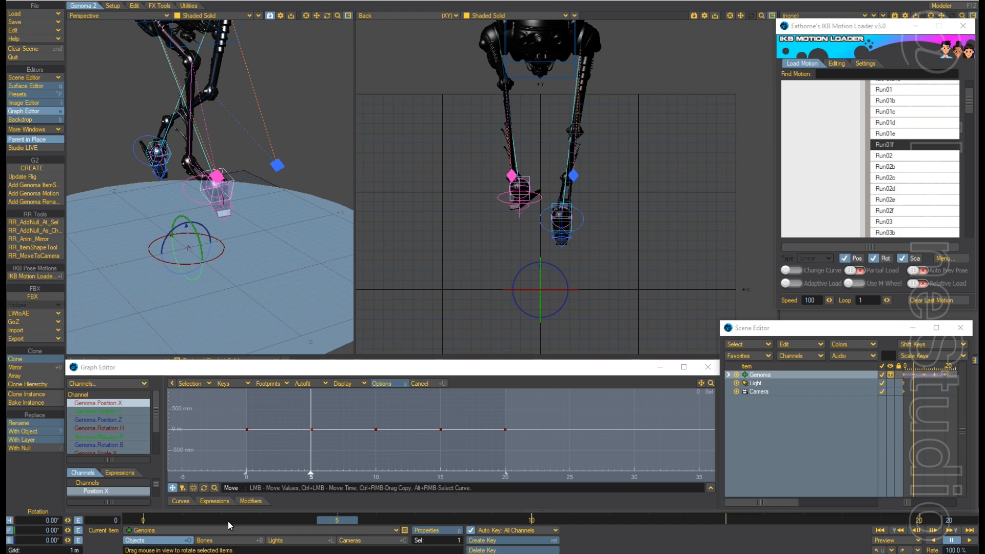
key(Left)
key(Right)
key(Right)
key(Left)
key(Left)
key(Left)
key(Left)
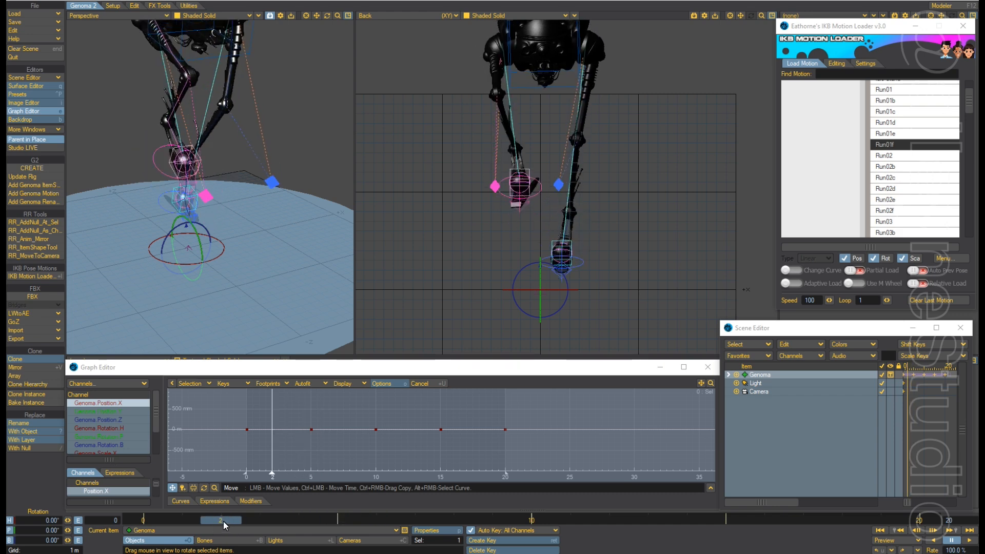
key(Left)
key(Left)
key(Right)
key(Right)
key(Right)
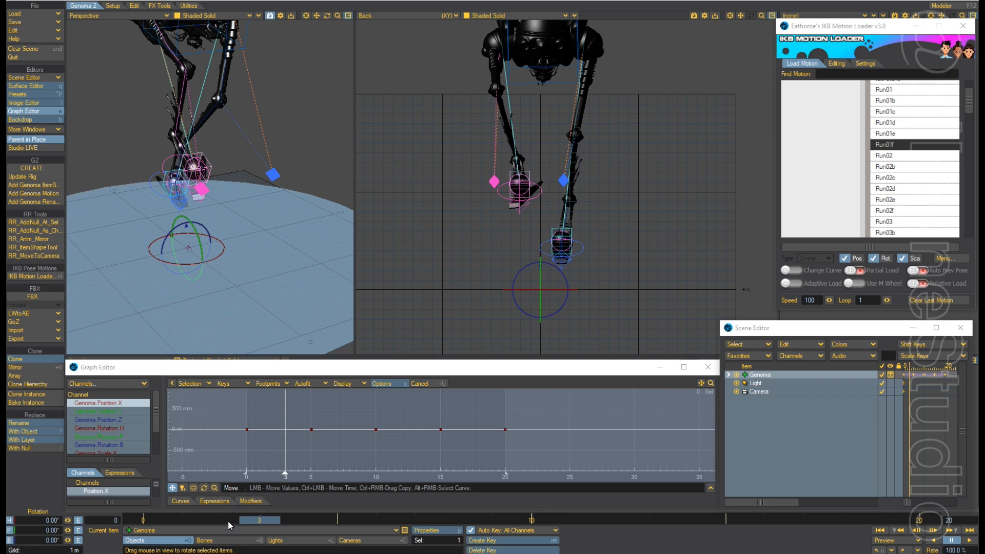
key(Right)
key(Right)
key(Left)
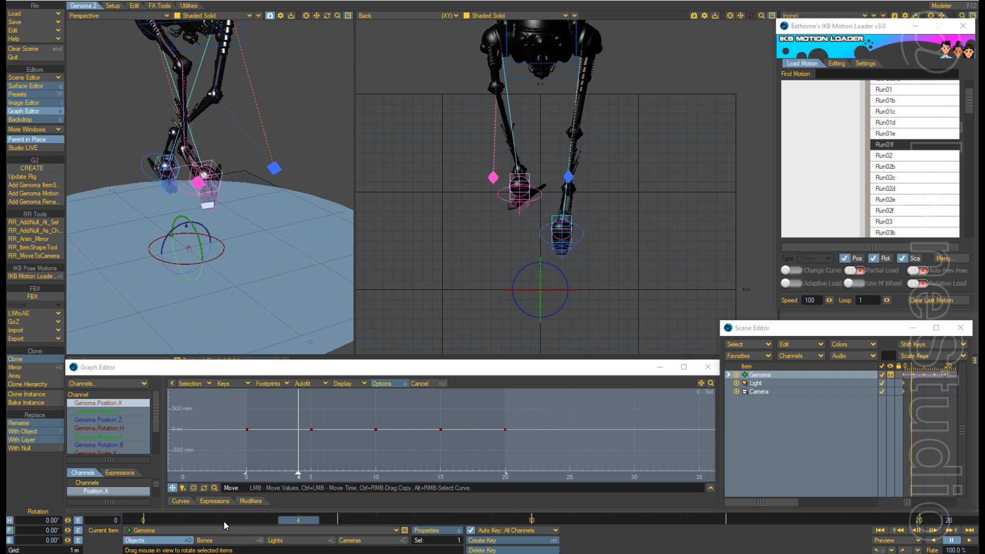
Step back and forth through frames 4 to 6 to examine how the right knee target moves.
key(Right)
key(Left)
key(Right)
key(Right)
key(Right)
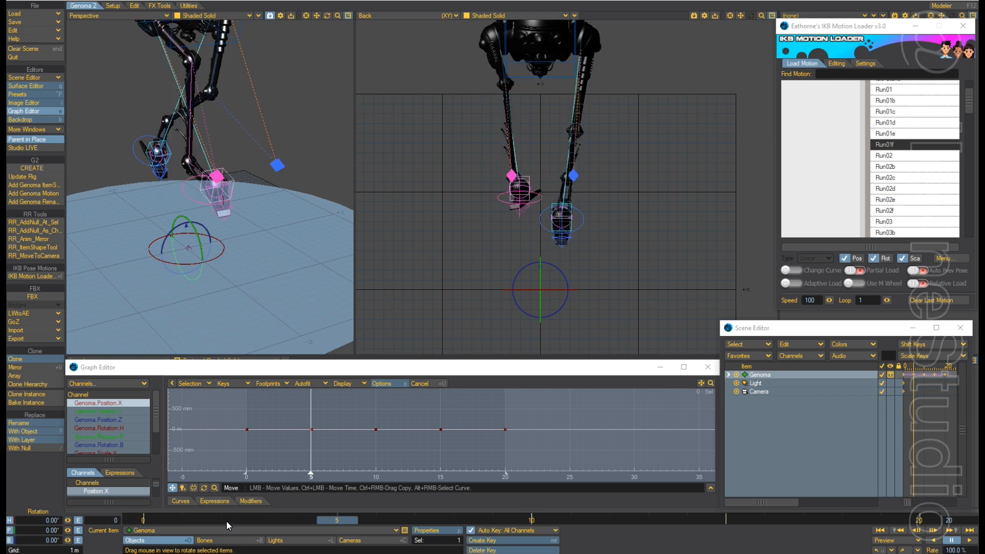
key(Left)
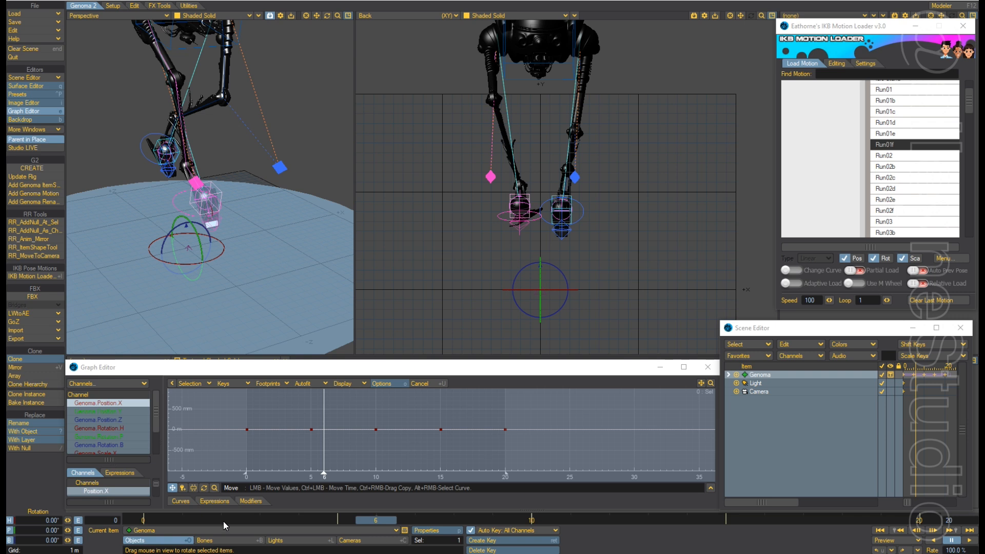
key(Left)
key(Right)
key(Left)
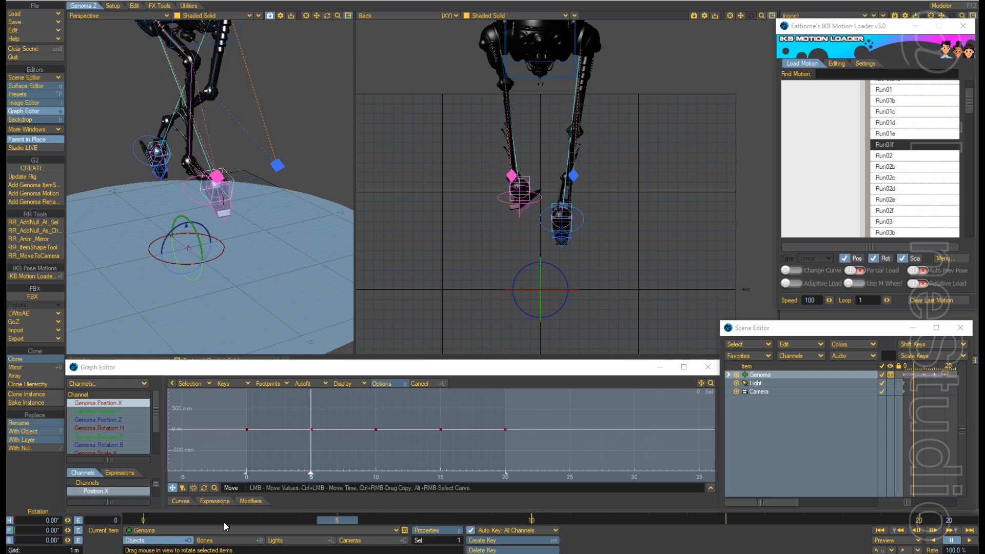
key(Right)
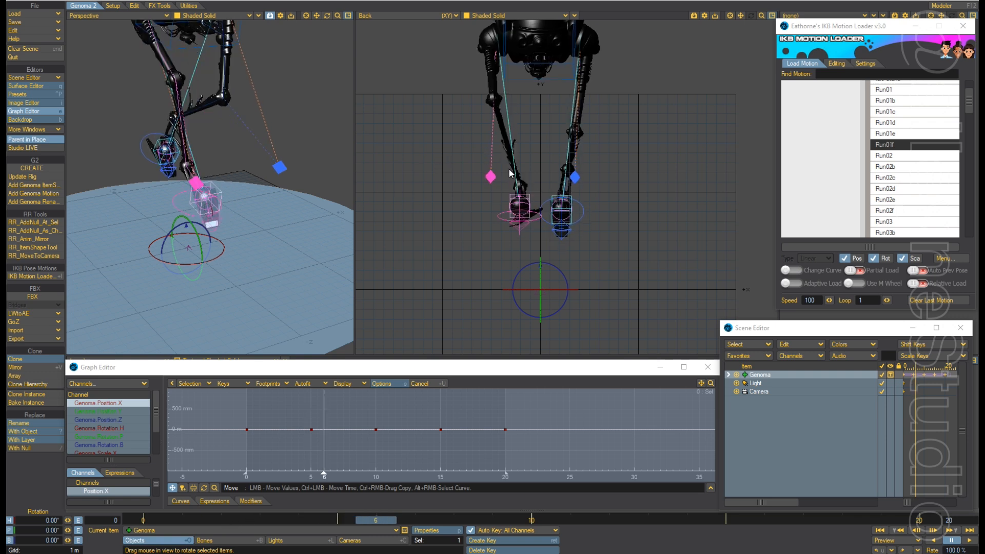
Select the _thigh_R control and set the incoming curve of all its position and rotation keys to TCB Spline.
click(490, 178)
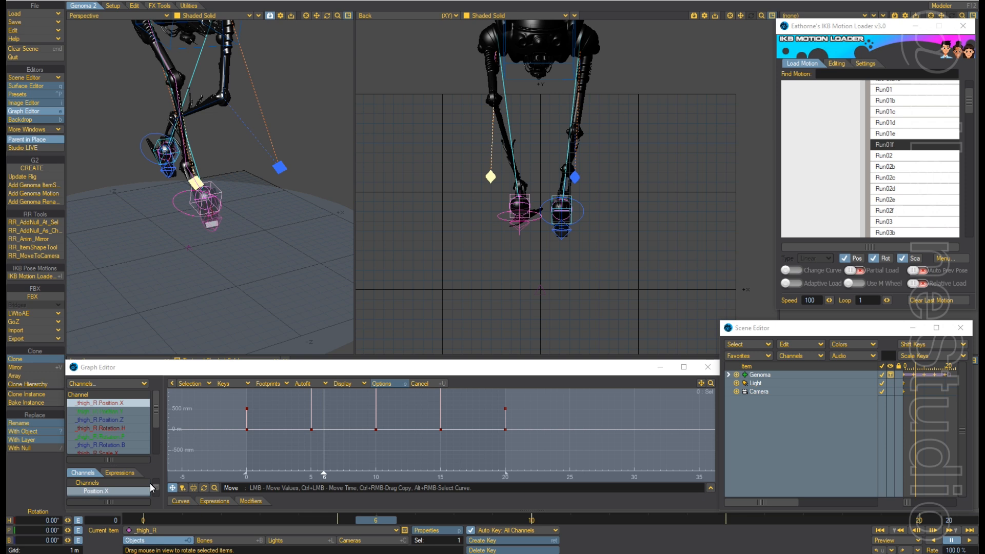
scroll(395, 428, down, 3)
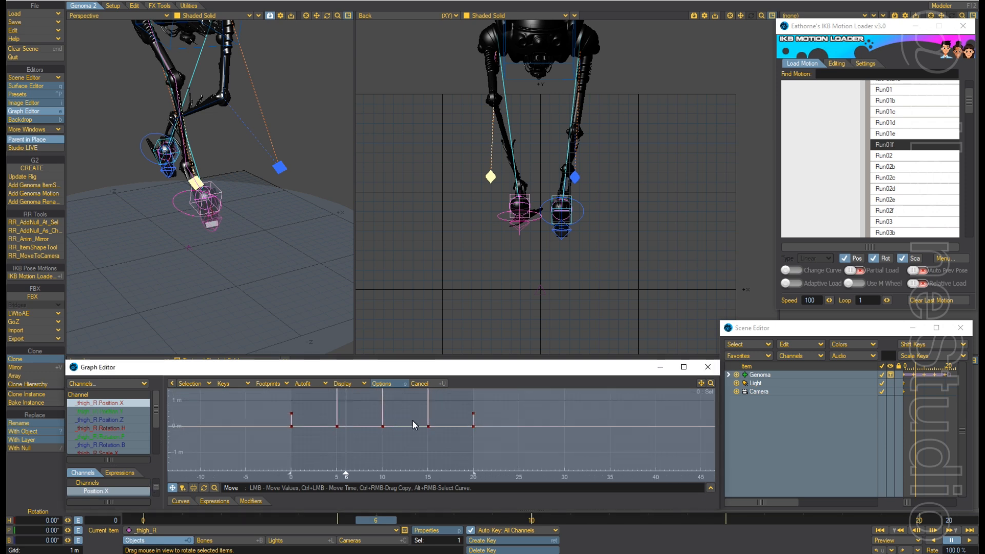
key(a)
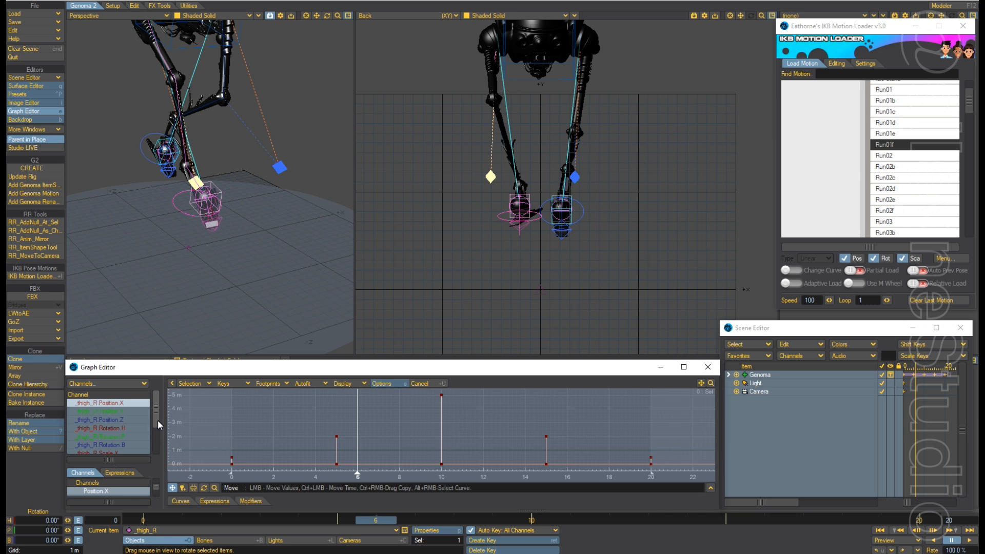
drag(156, 412, 155, 429)
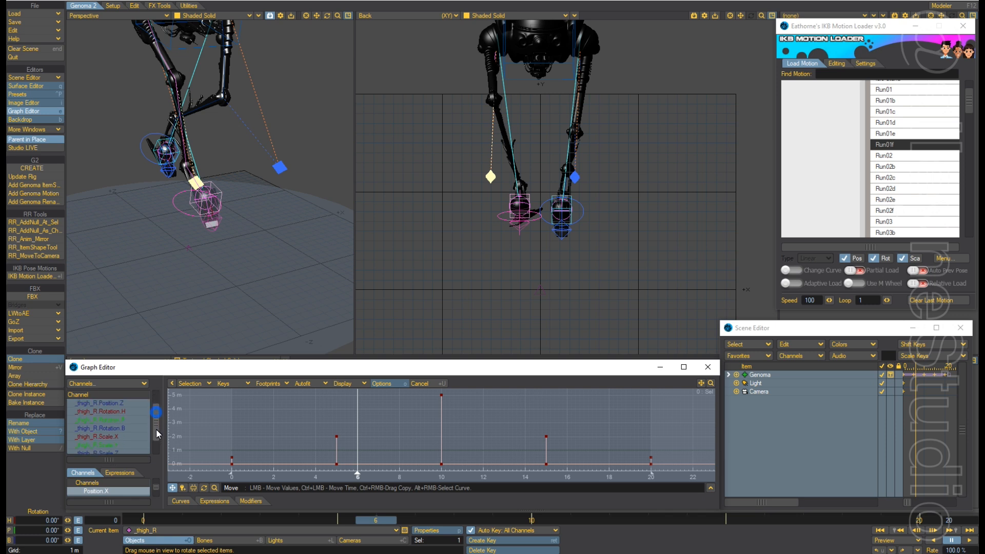
click(105, 428)
key(a)
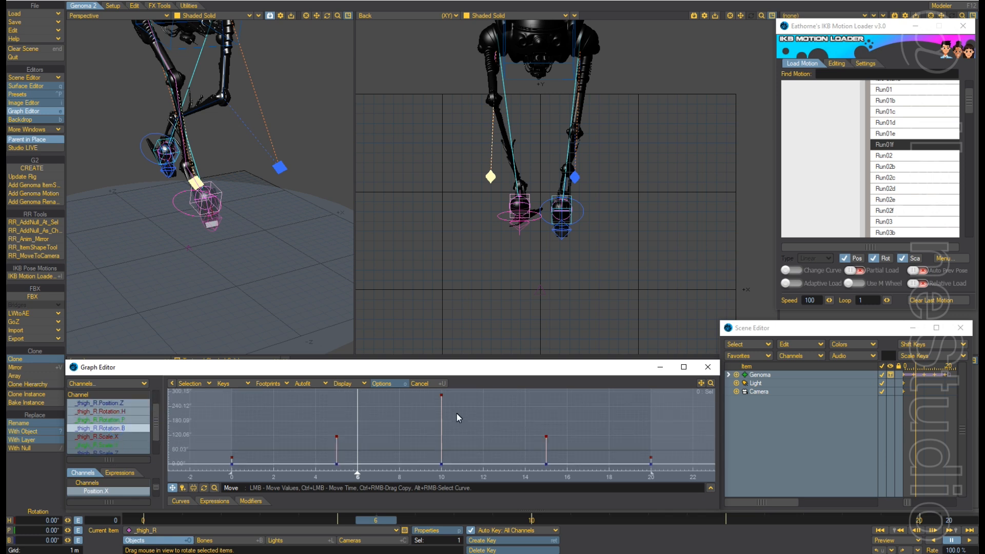
right_drag(217, 392, 677, 479)
click(711, 487)
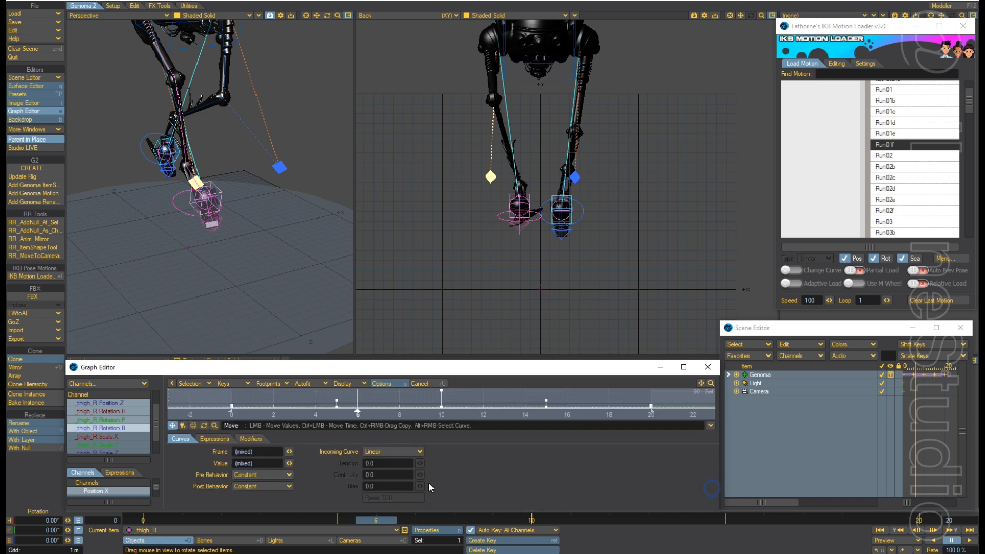
click(408, 450)
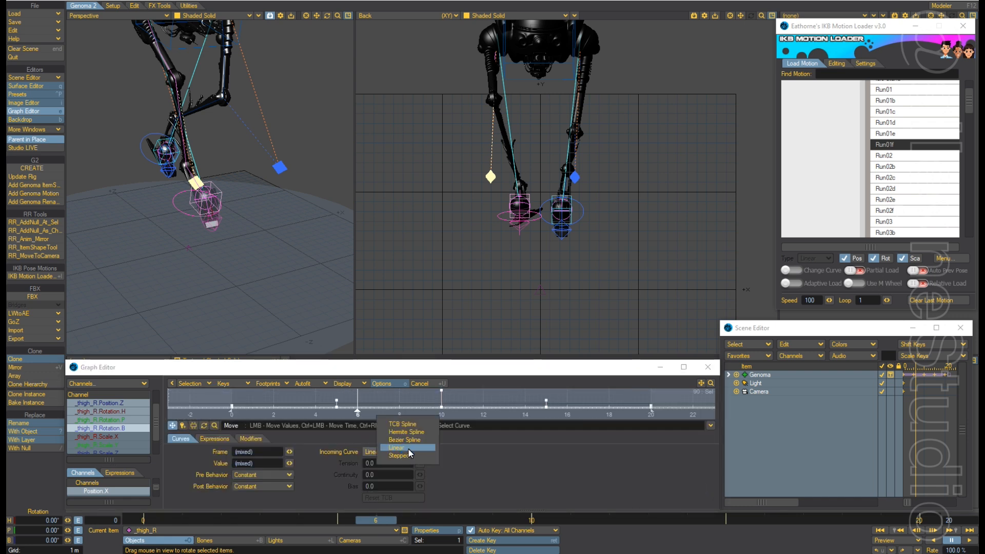
click(417, 426)
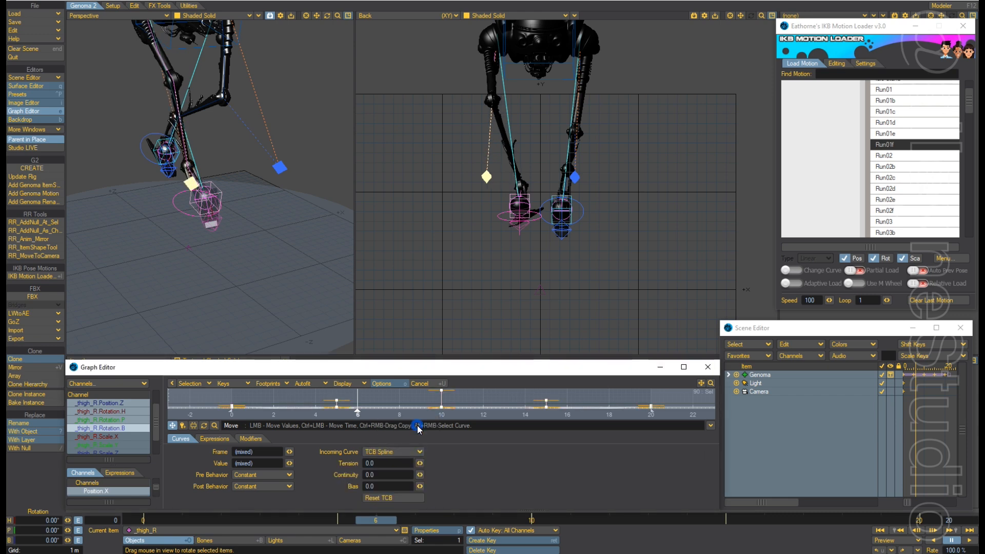
click(951, 547)
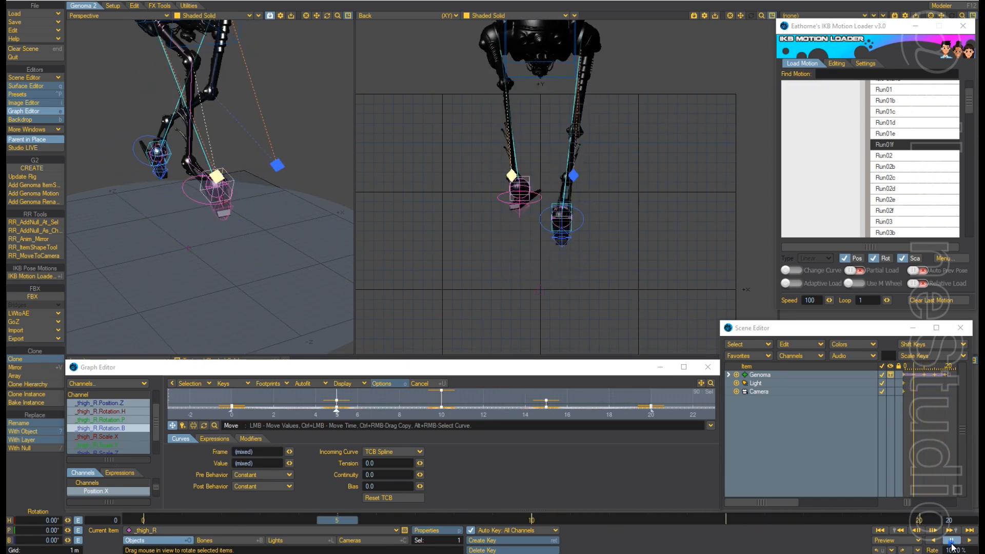
Select the _thigh_L control and examine its position and rotation curves fitted in an enlarged graph.
click(575, 178)
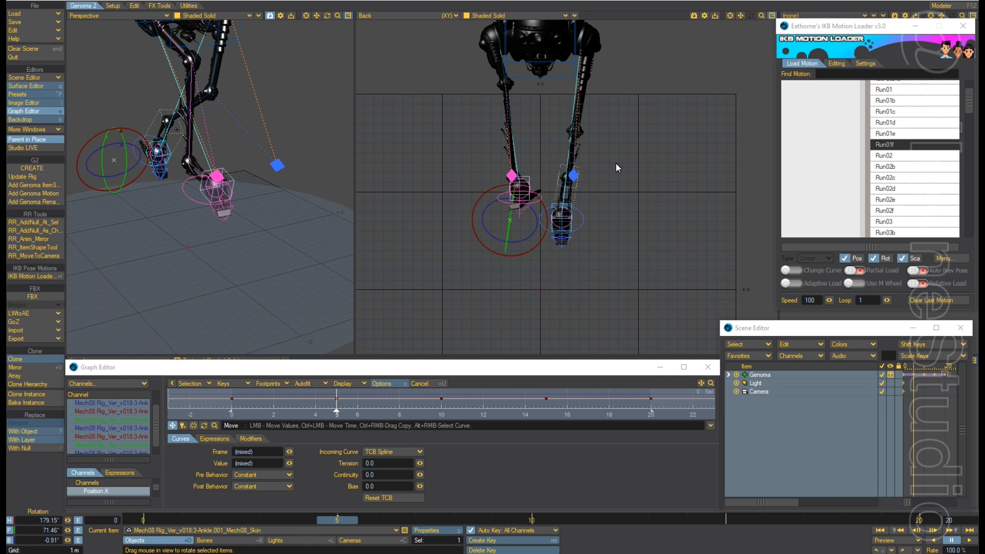
click(278, 166)
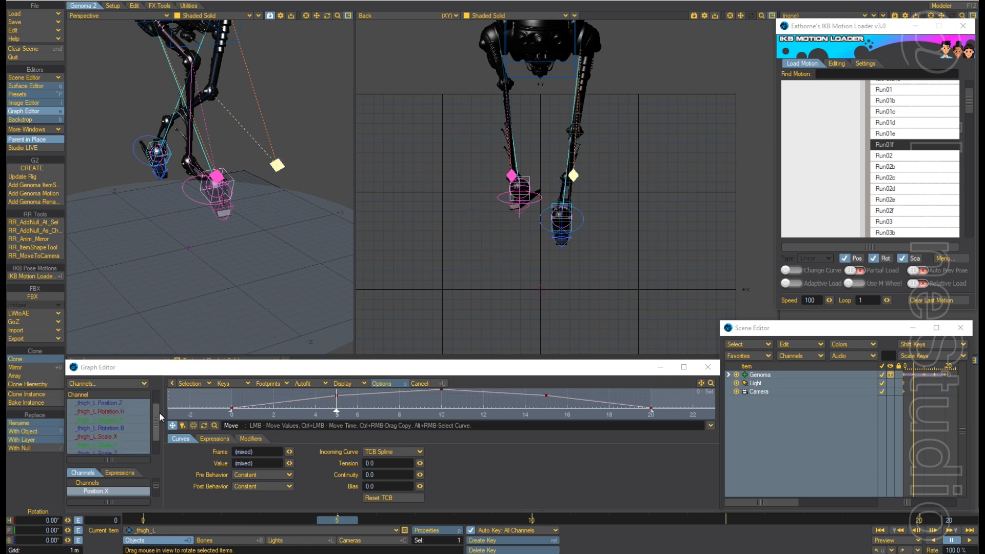
drag(156, 416, 161, 382)
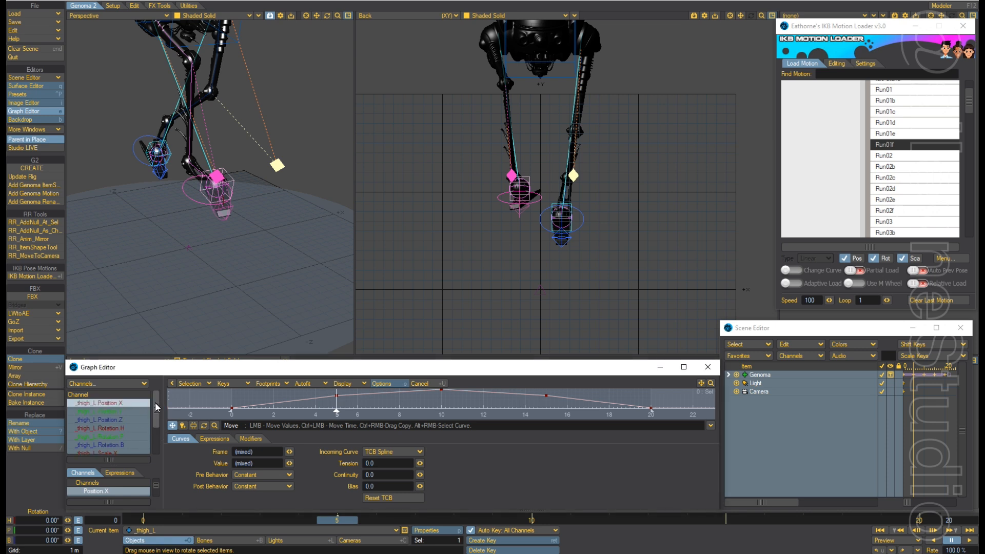
scroll(156, 413, down, 2)
click(118, 432)
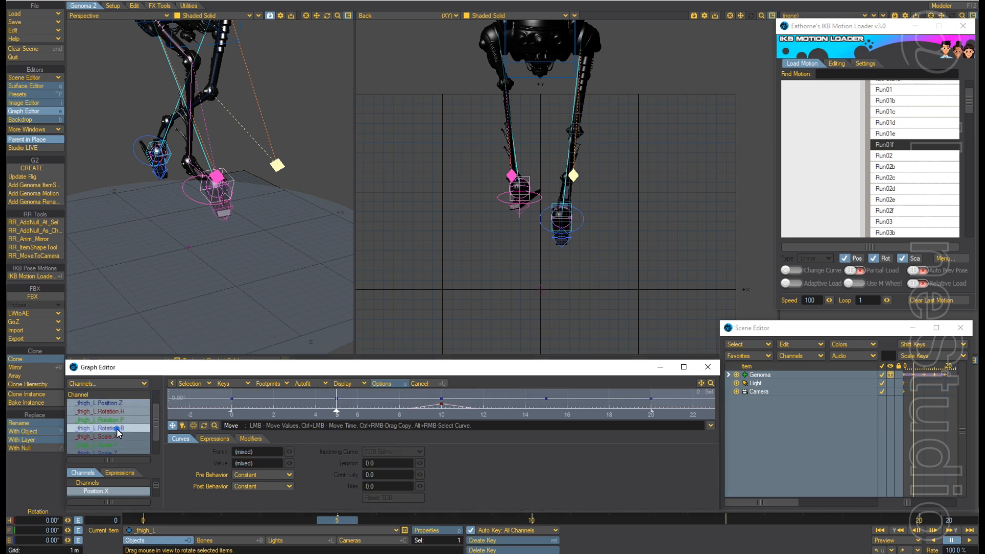
click(710, 426)
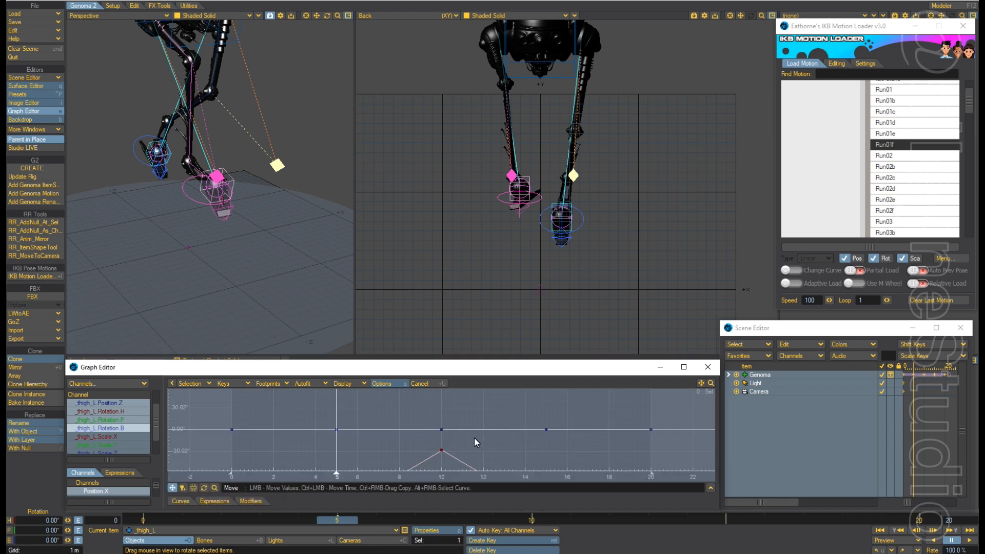
key(a)
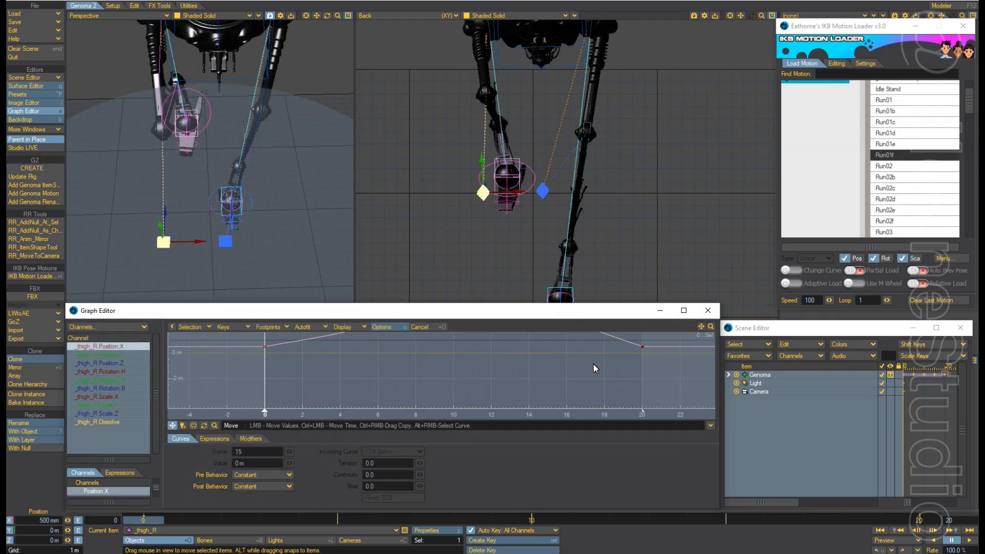
Play the run cycle to check the _thigh_R control's motion in perspective and top views, and return to frame 0.
key(a)
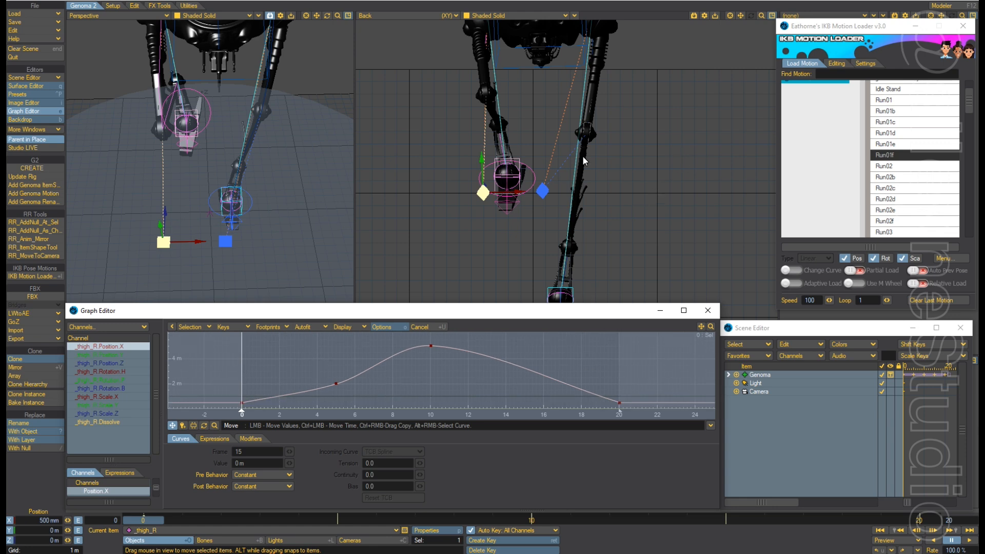
alt+drag(281, 210, 294, 157)
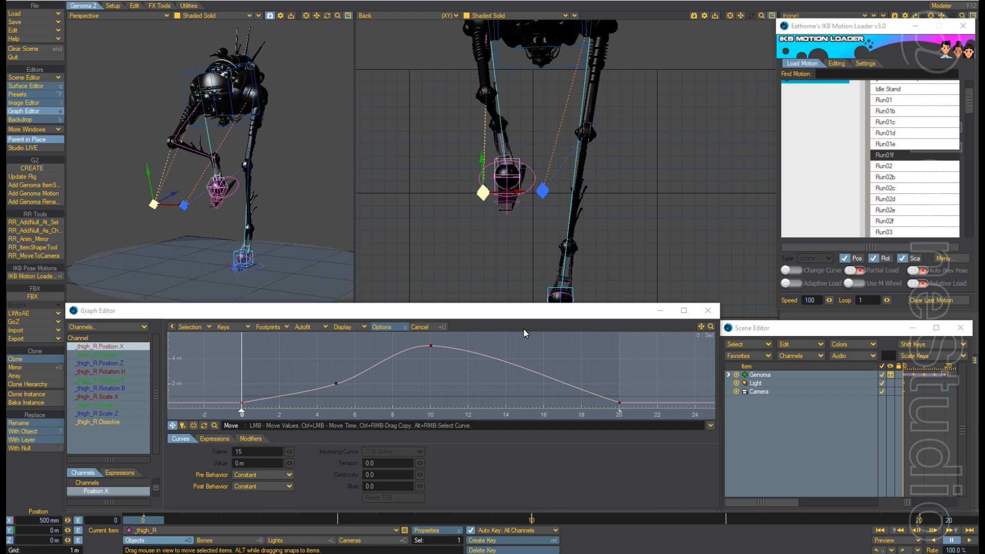
click(968, 541)
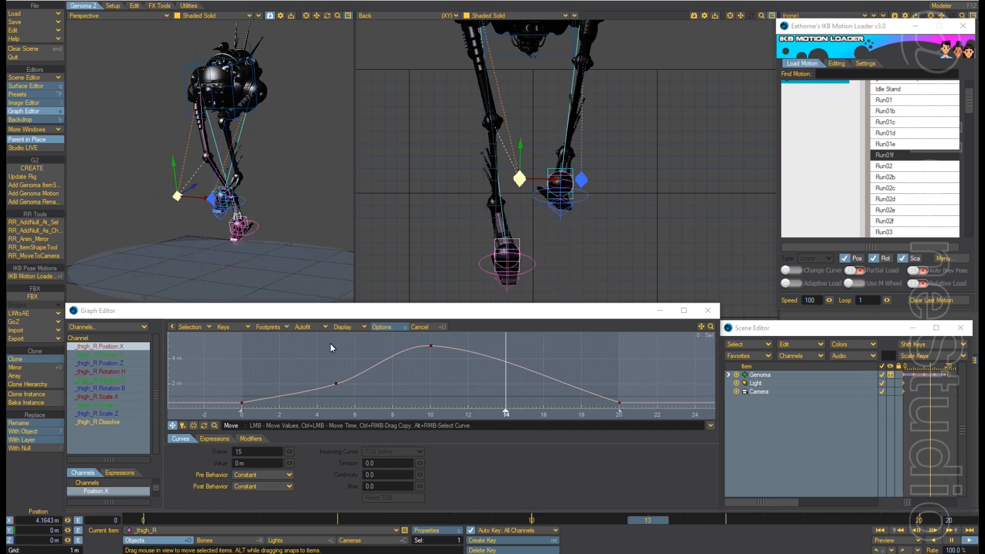
scroll(151, 111, up, 3)
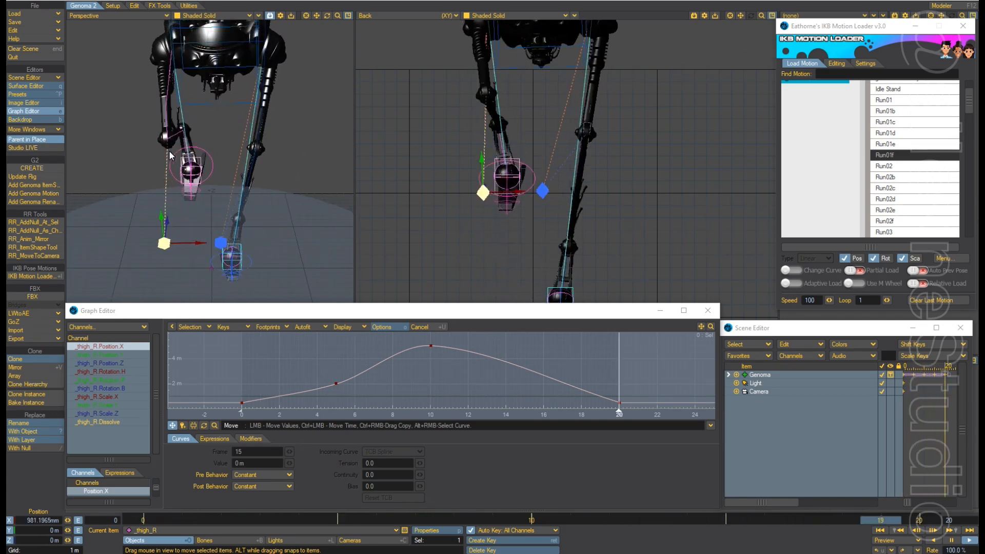
key(2)
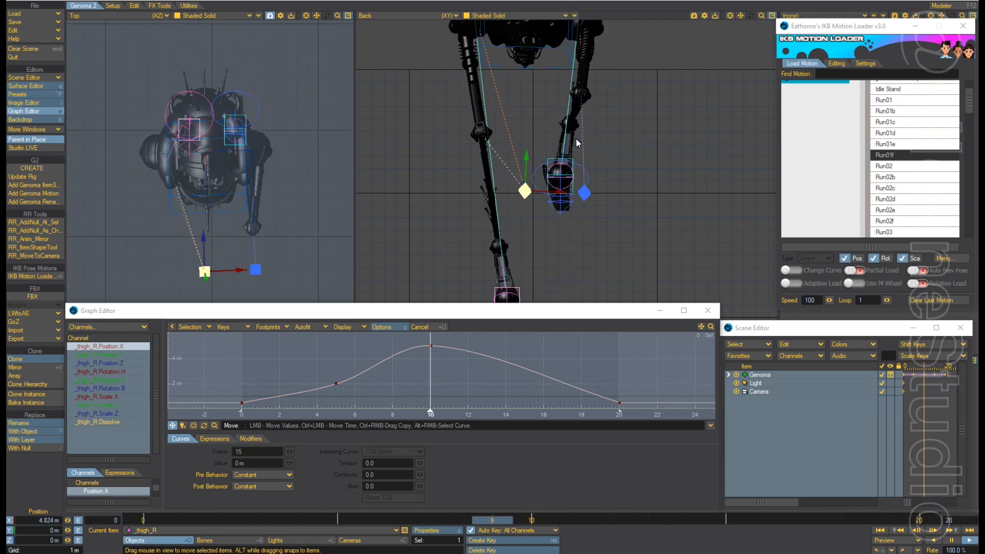
key(2)
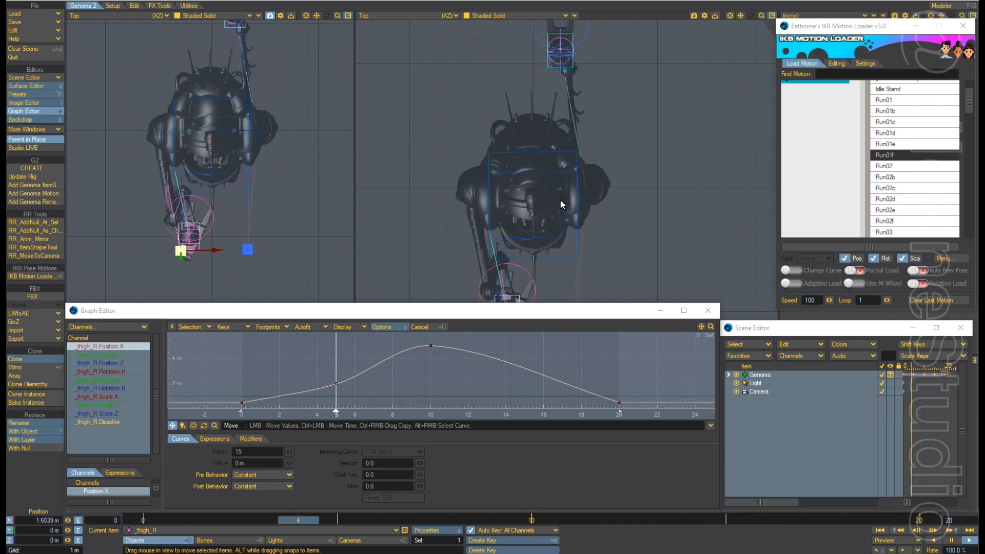
key(4)
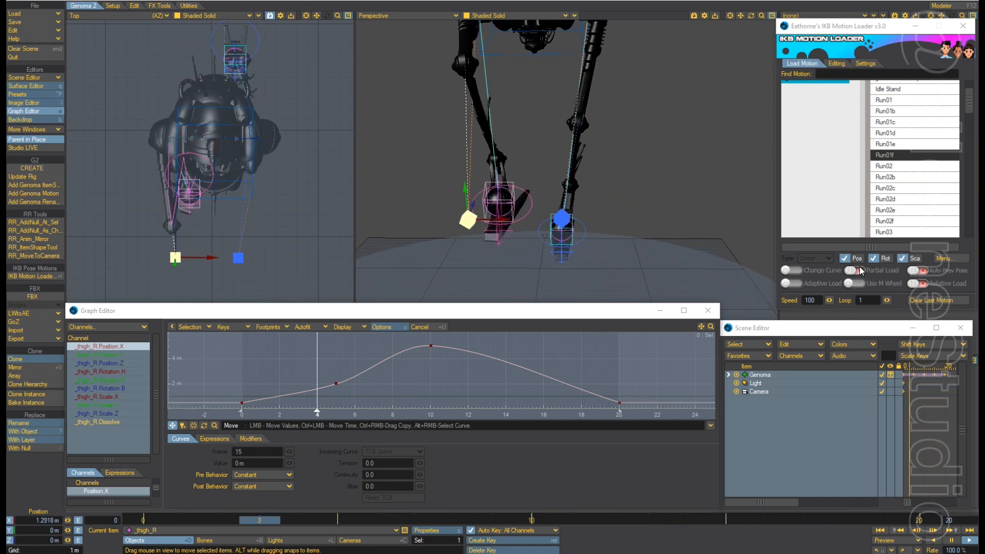
click(950, 541)
click(882, 531)
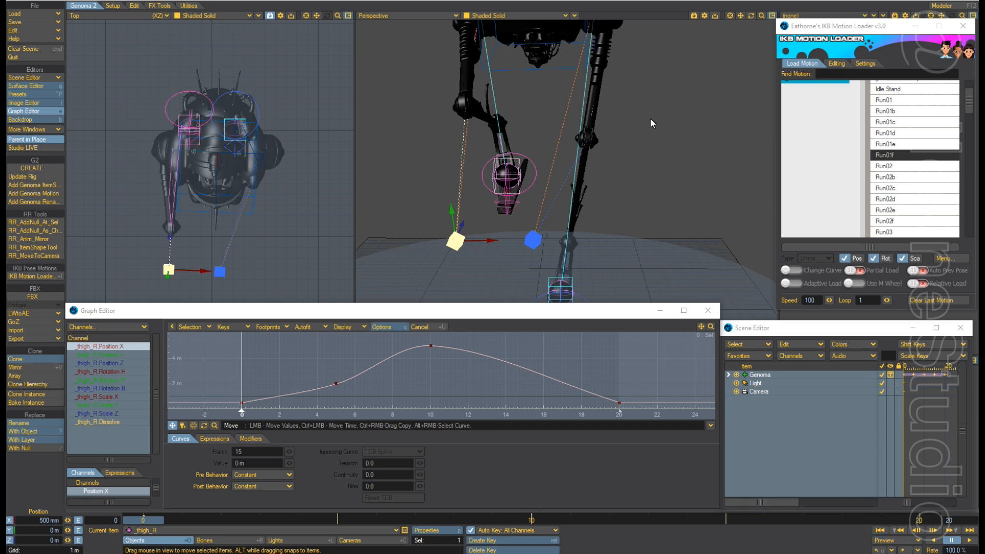
Examine the leg pose at frame 0 in perspective and back views, framing the feet and thigh controls.
mouse_move(671, 103)
alt+mouse_down()
mouse_move(660, 102)
mouse_move(690, 101)
mouse_move(672, 104)
alt+mouse_up()
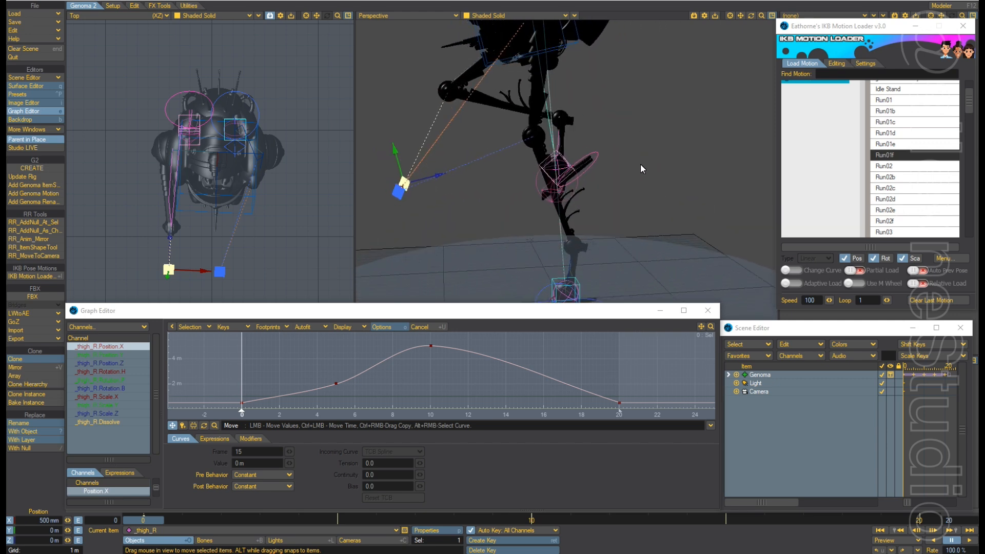
key(1)
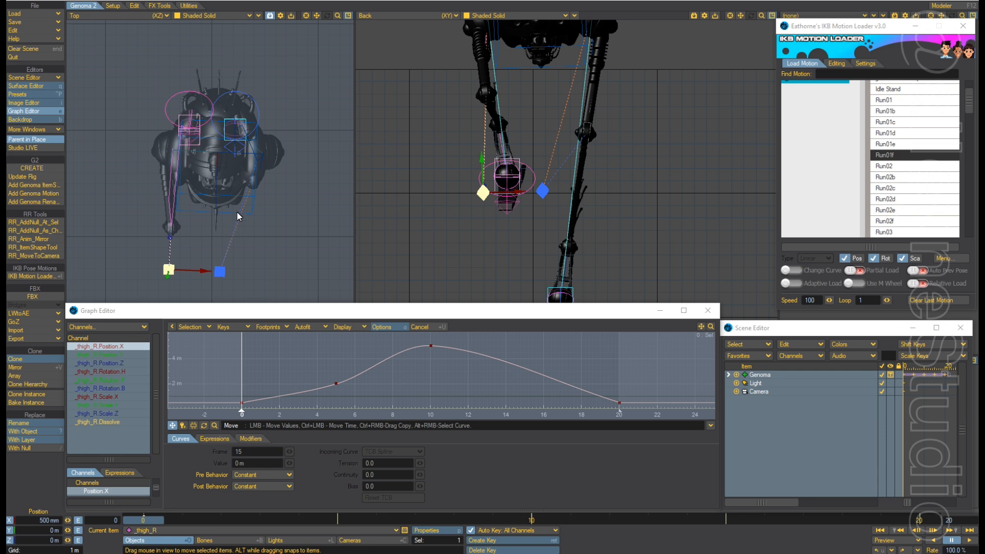
key(1)
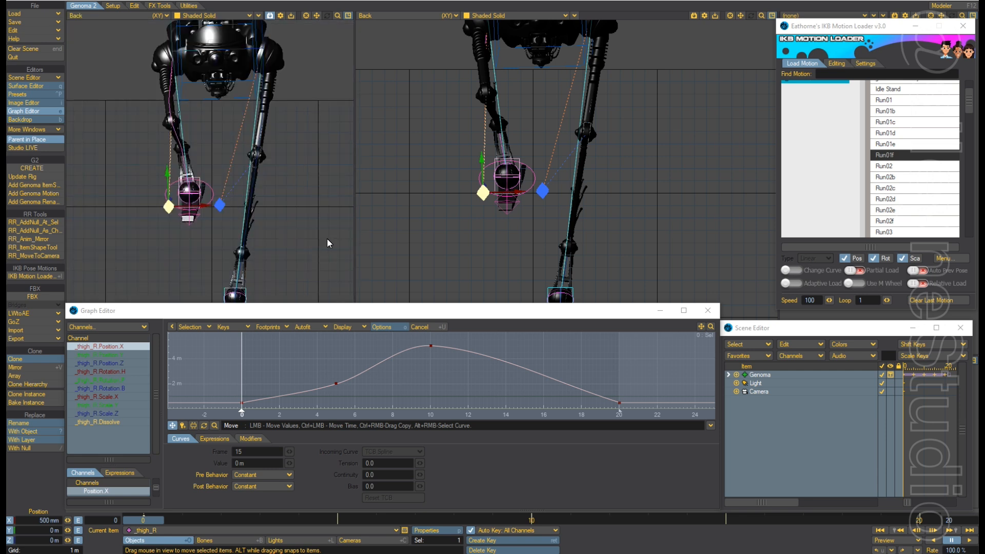
key(4)
alt+drag(282, 221, 336, 254)
scroll(638, 270, up, 3)
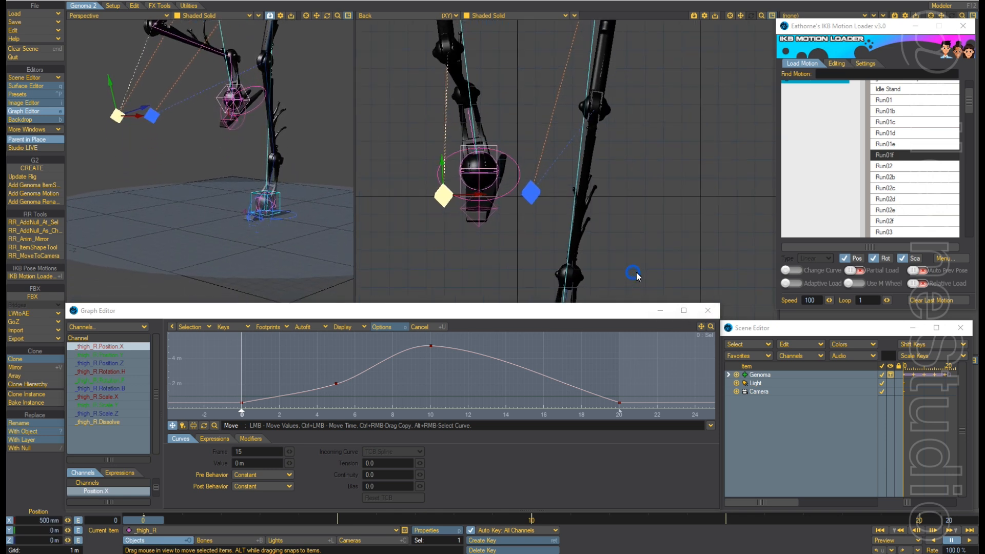
mouse_move(635, 272)
alt+shift+mouse_down()
mouse_move(623, 233)
mouse_move(637, 266)
alt+shift+mouse_up()
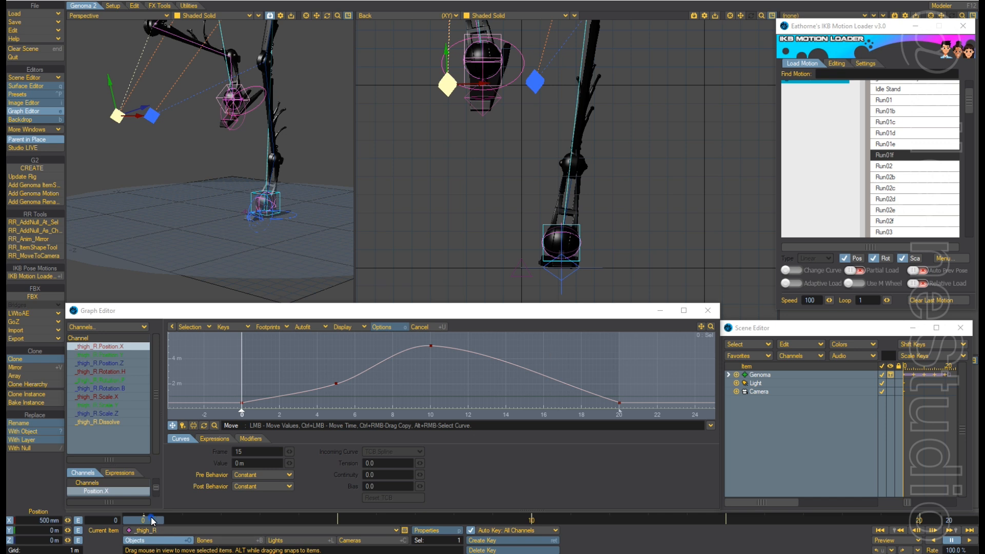
Step through the animation from frame 0 to frame 10 to examine the feet and thigh controls.
key(Right)
key(Left)
key(Right)
key(Left)
key(Right)
key(Right)
key(Right)
key(Right)
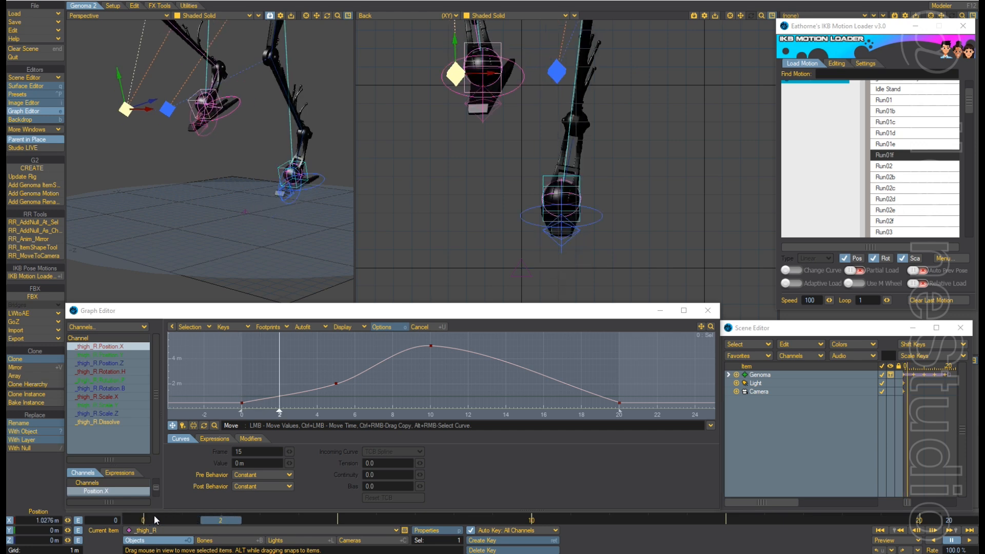
key(Right)
key(Right)
key(Right)
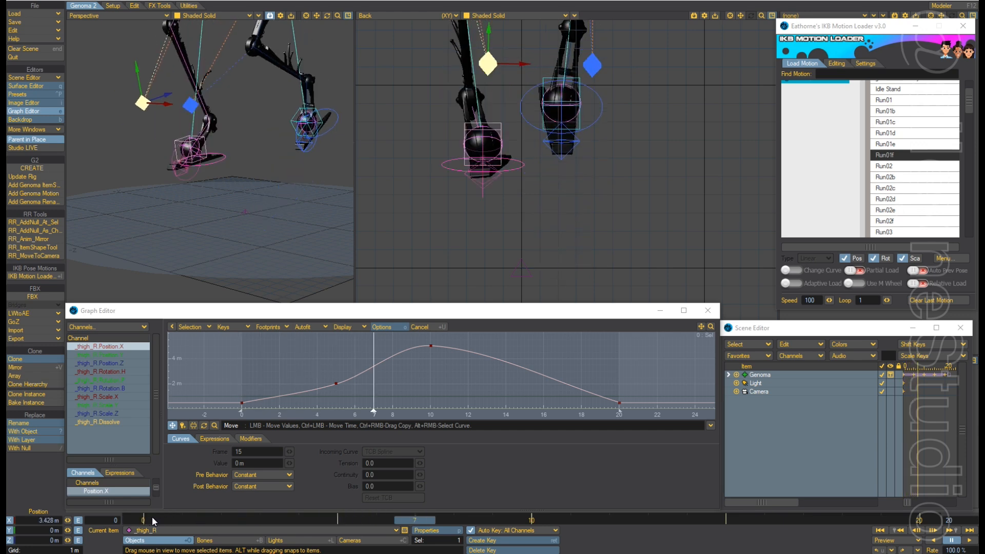
key(Right)
key(Right)
key(Right)
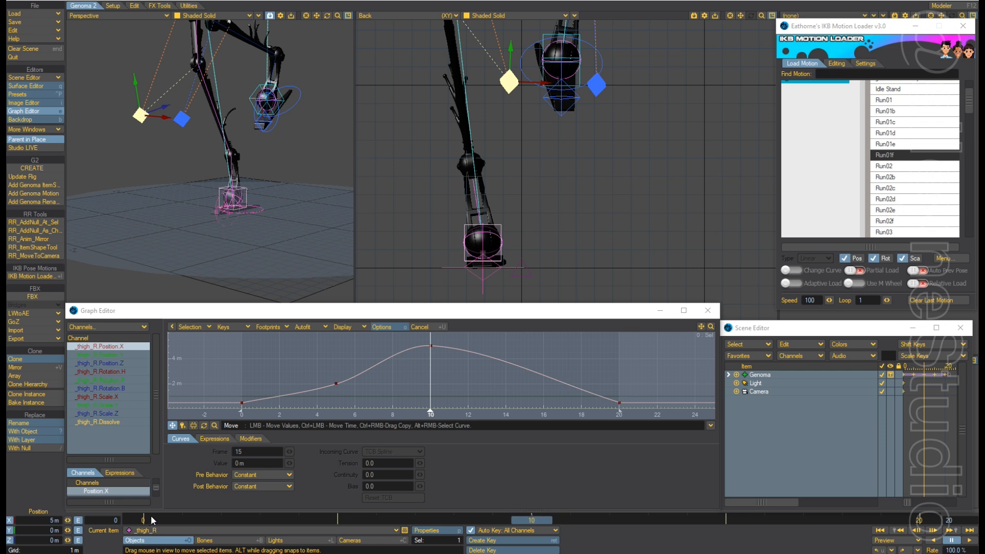
Step through the animation from frame 9 to frame 20 and back to frame 17, examining the feet in perspective and back views.
key(Left)
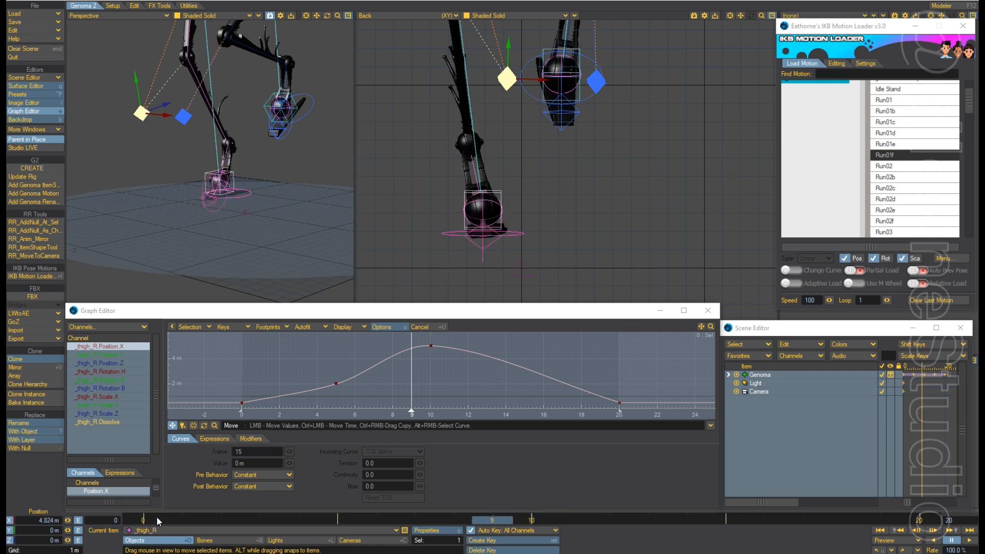
key(Right)
key(Right)
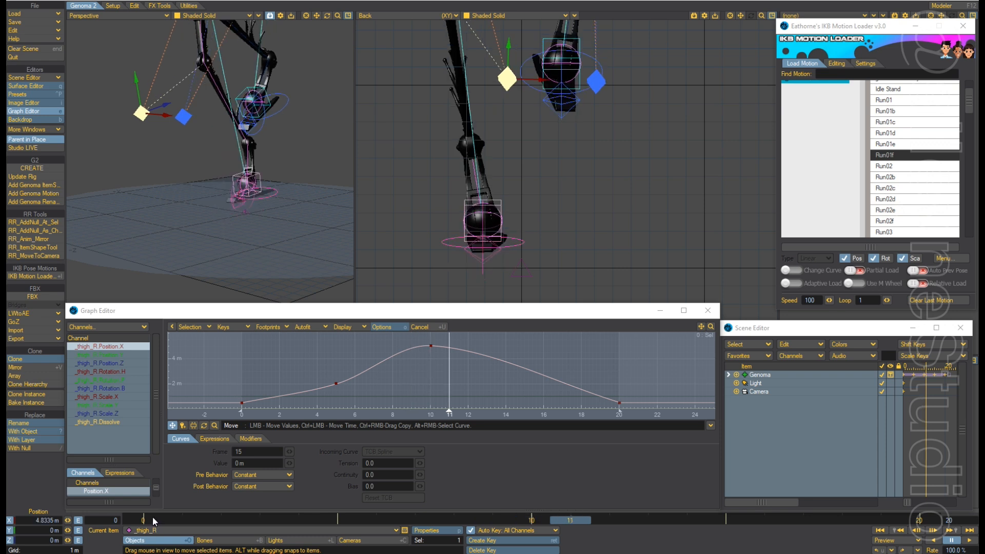
key(Right)
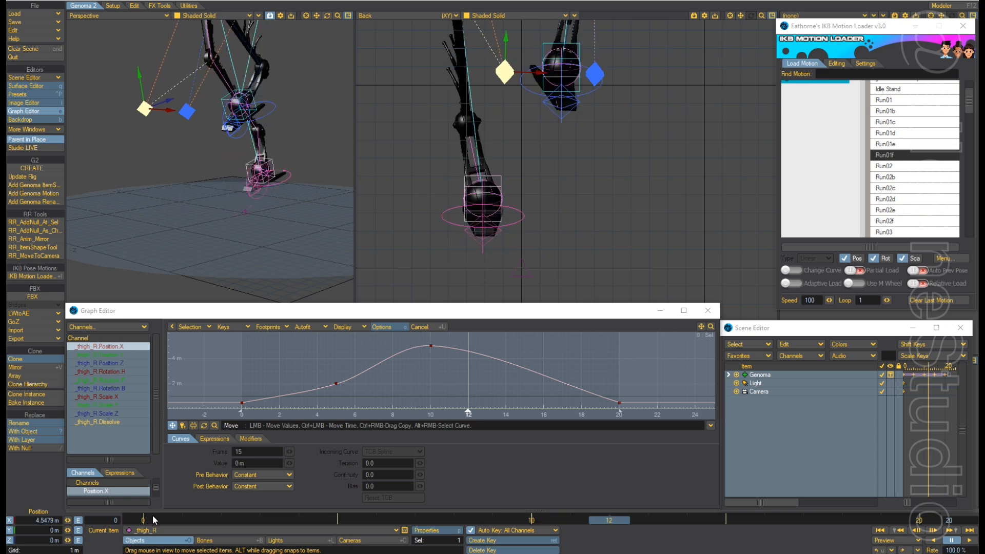
key(Right)
key(Right)
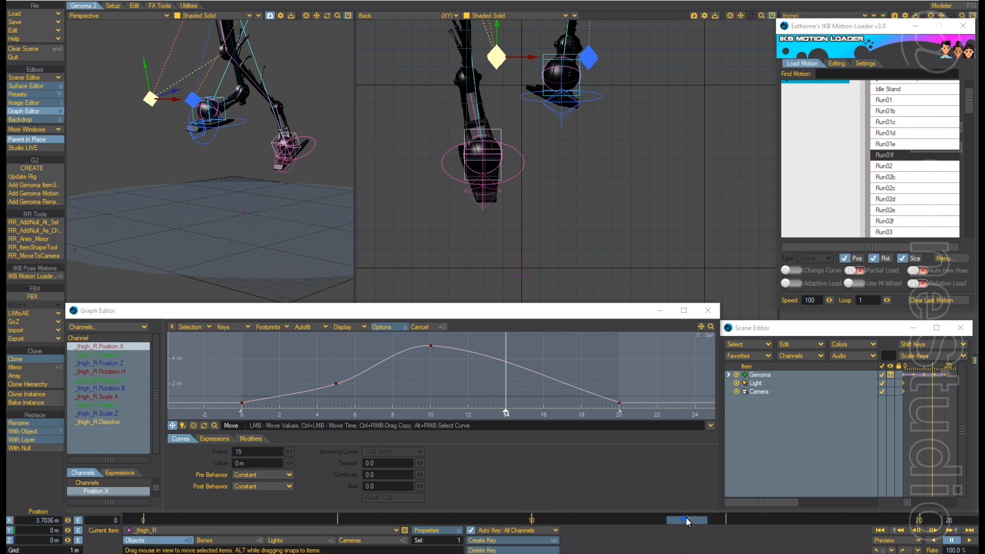
key(Right)
key(Right)
key(Right)
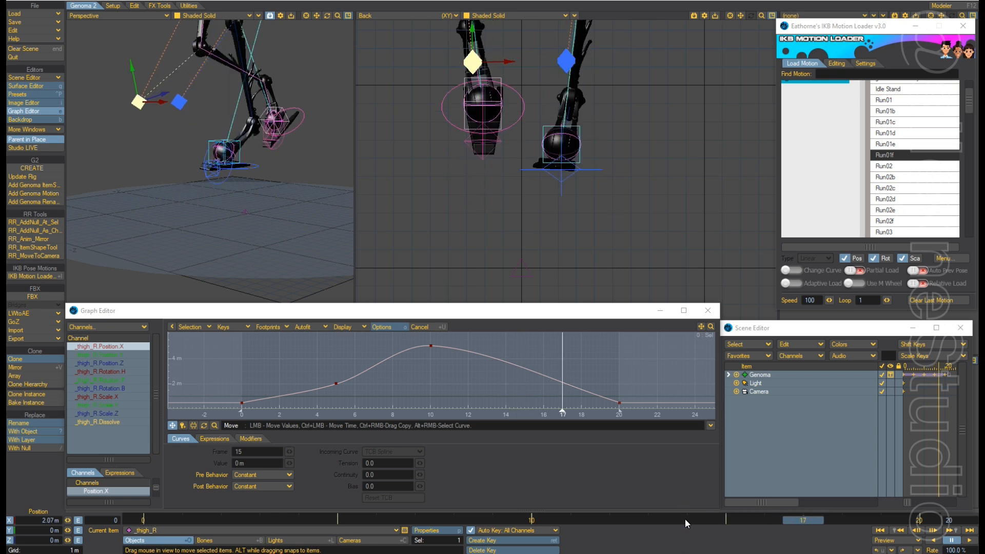
key(Right)
key(Right)
key(Right)
key(Left)
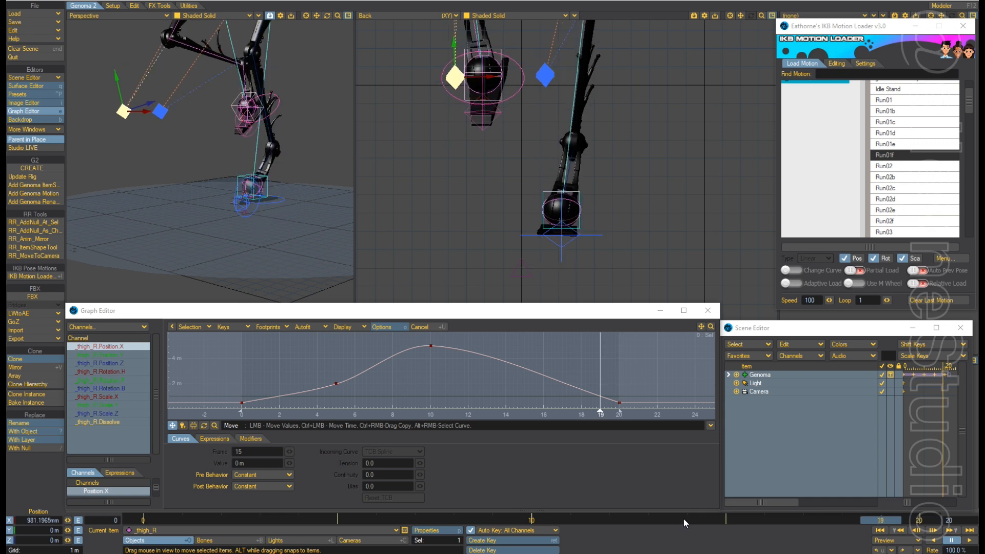
key(Left)
key(Left)
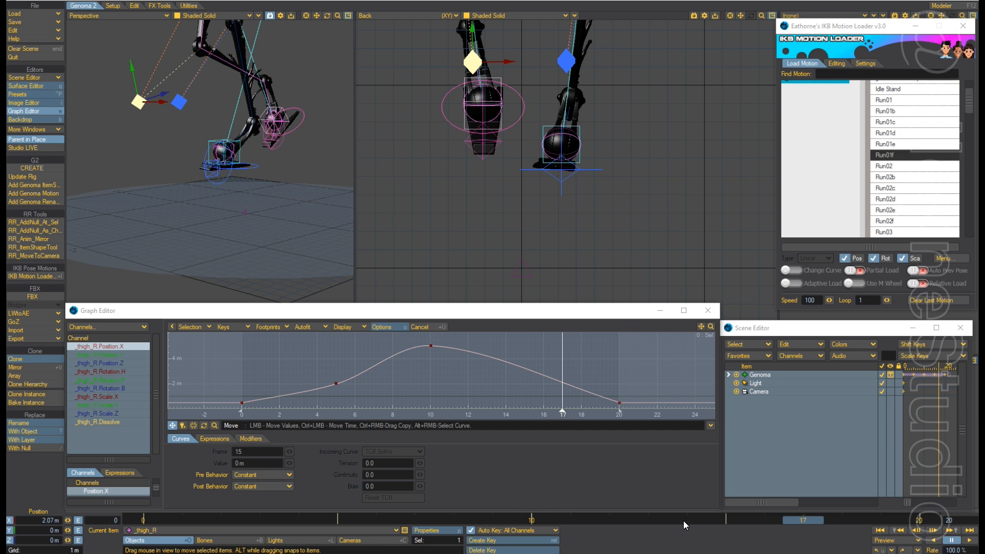
Examine the leg pose at frame 5 in a widened perspective view, orbiting around to the side of the legs.
click(683, 521)
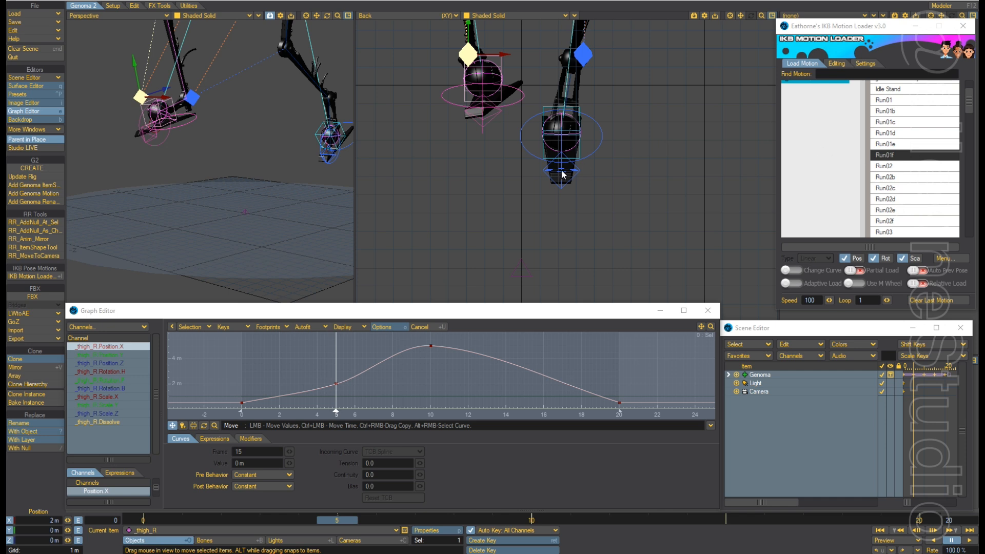
alt+drag(208, 180, 177, 182)
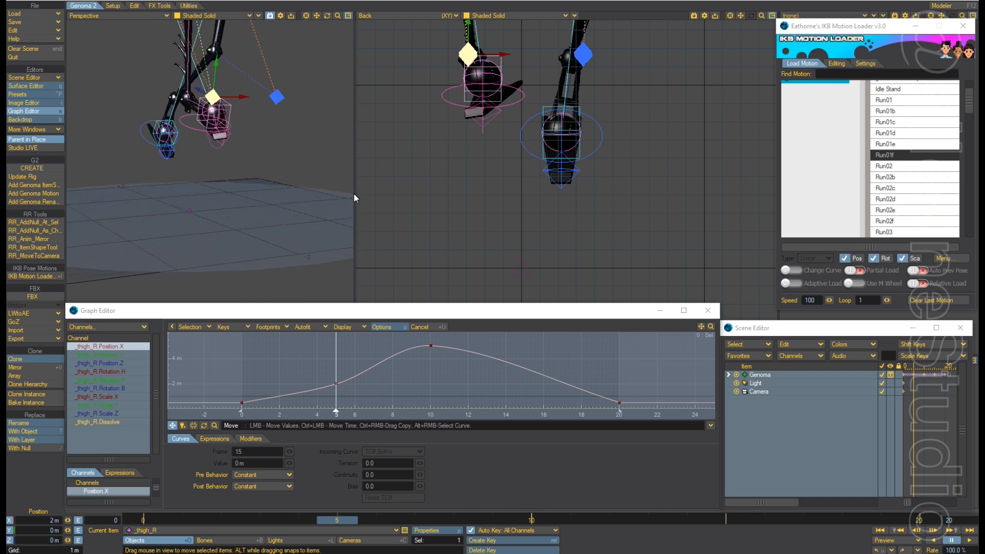
drag(354, 197, 432, 196)
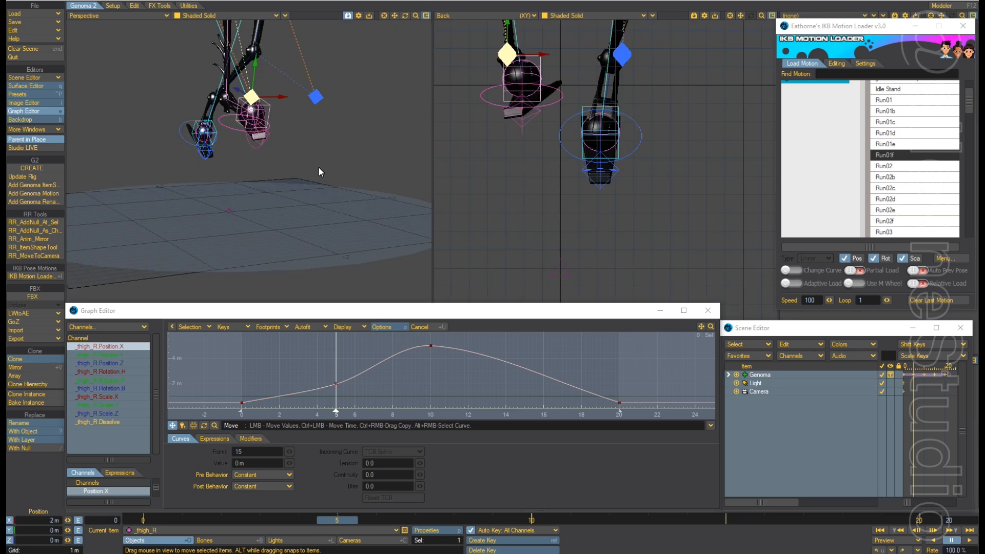
alt+drag(318, 167, 285, 186)
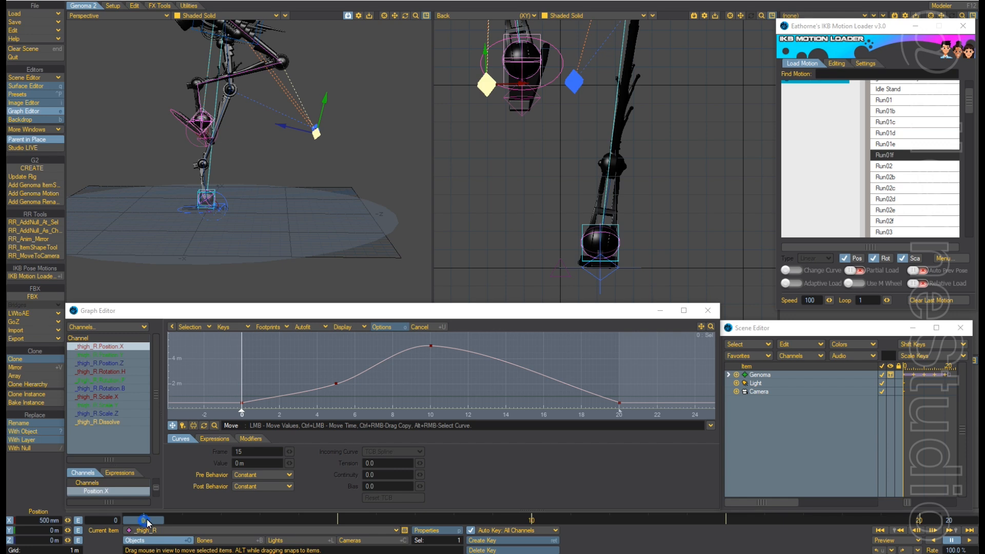
Play the run cycle to check the leg motion from the side, and return to frame 0.
key(space)
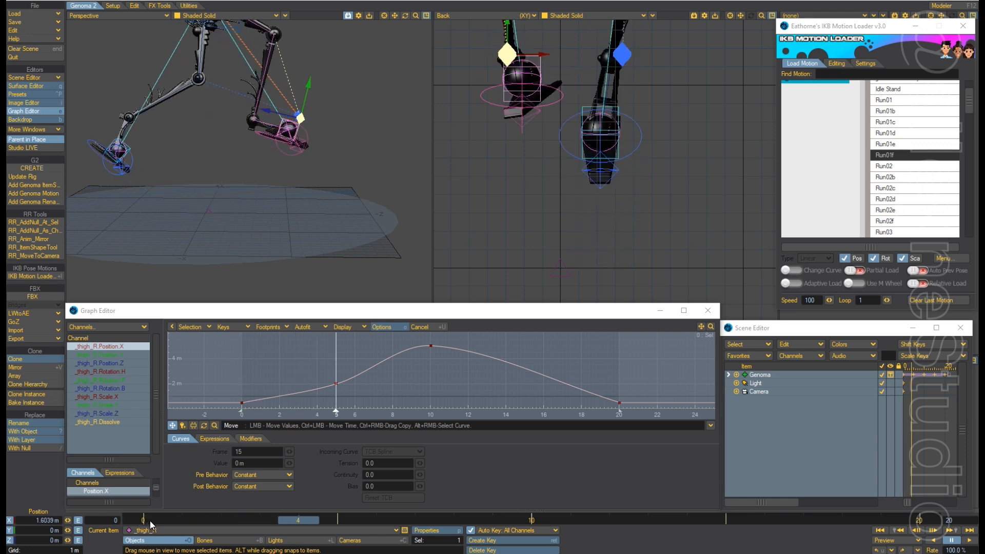
click(132, 523)
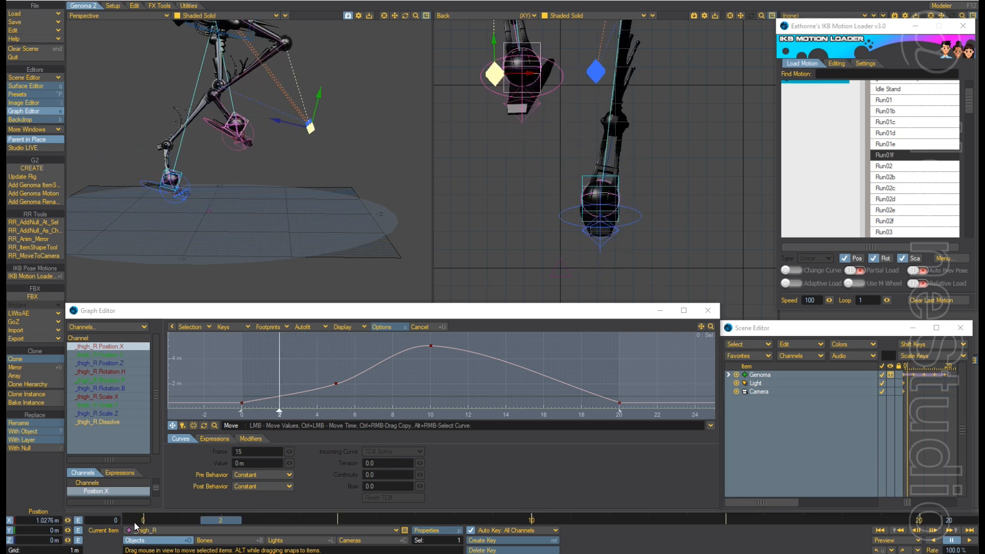
click(969, 541)
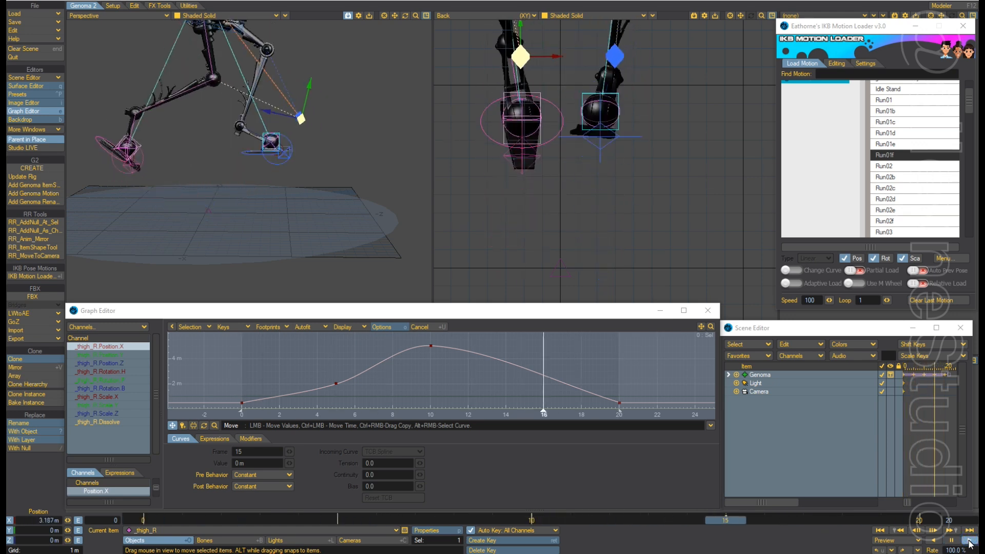
click(952, 540)
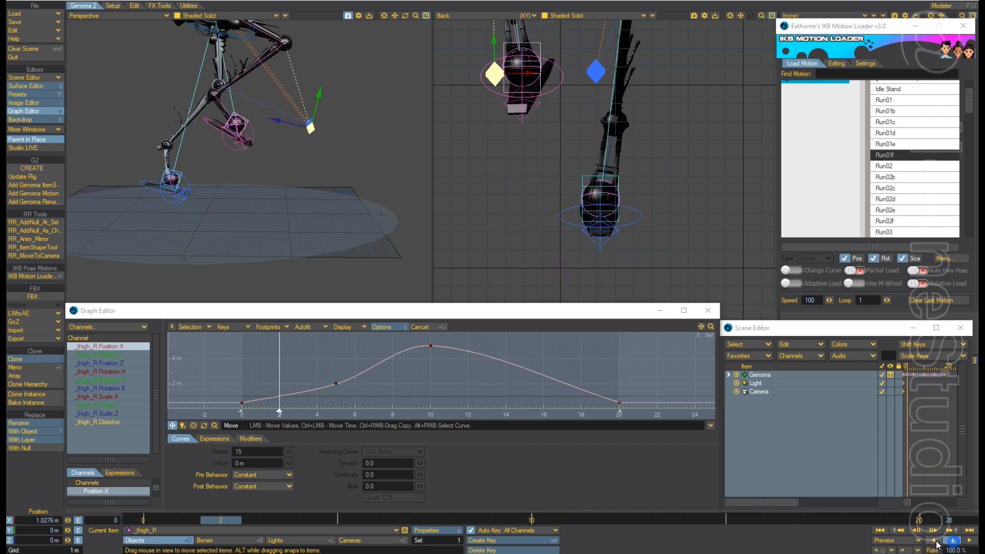
click(880, 530)
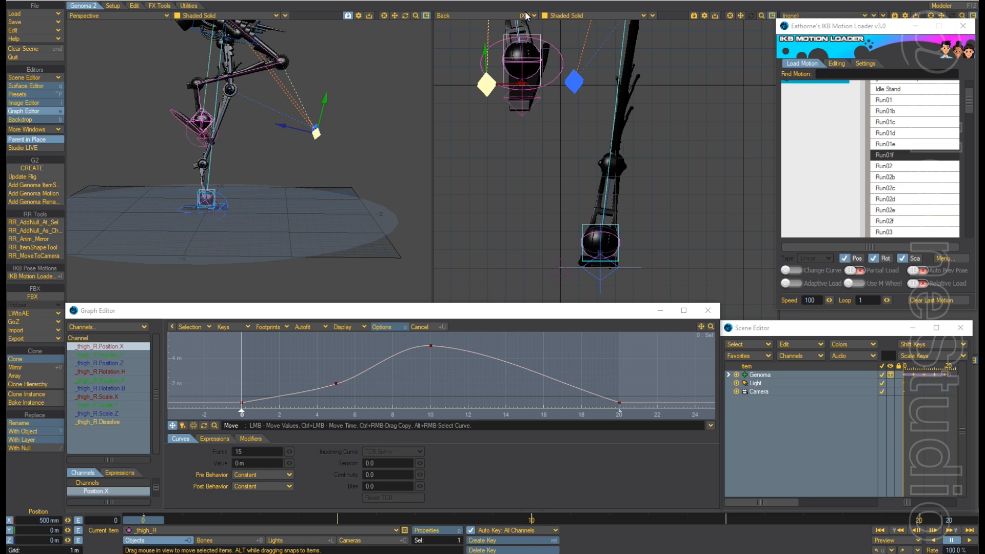
Switch the back view to the Right view and widen it, framing the legs, feet and thigh controls.
key(3)
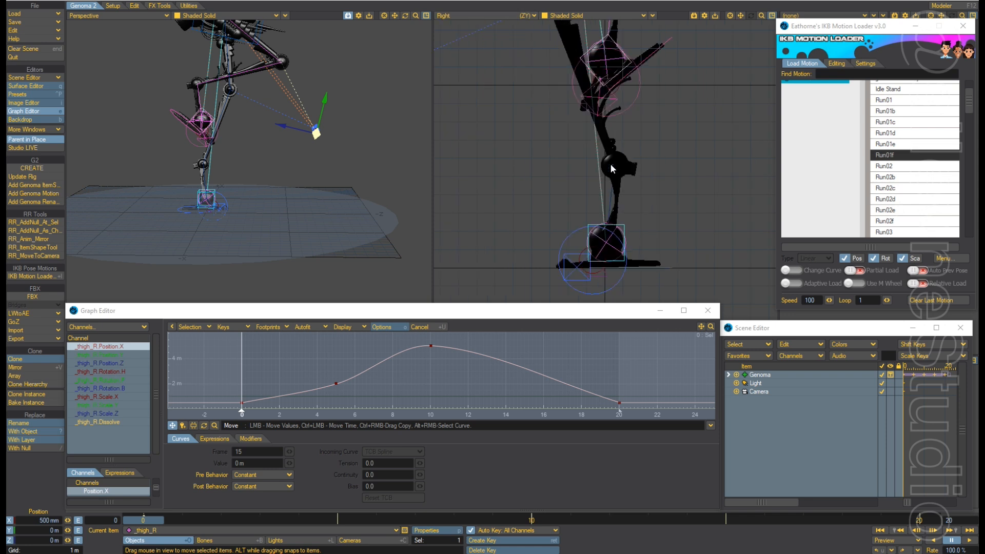
scroll(682, 124, down, 2)
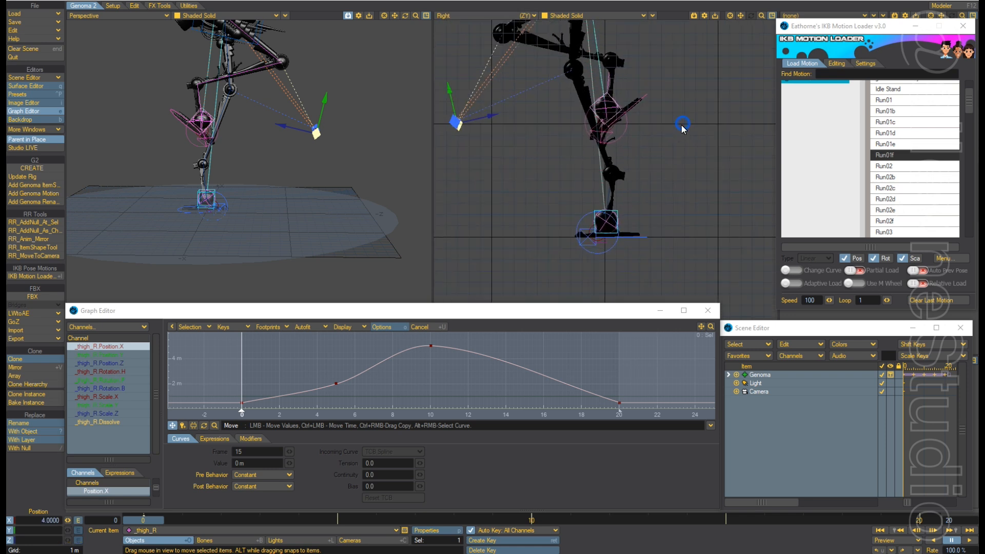
scroll(682, 124, up, 1)
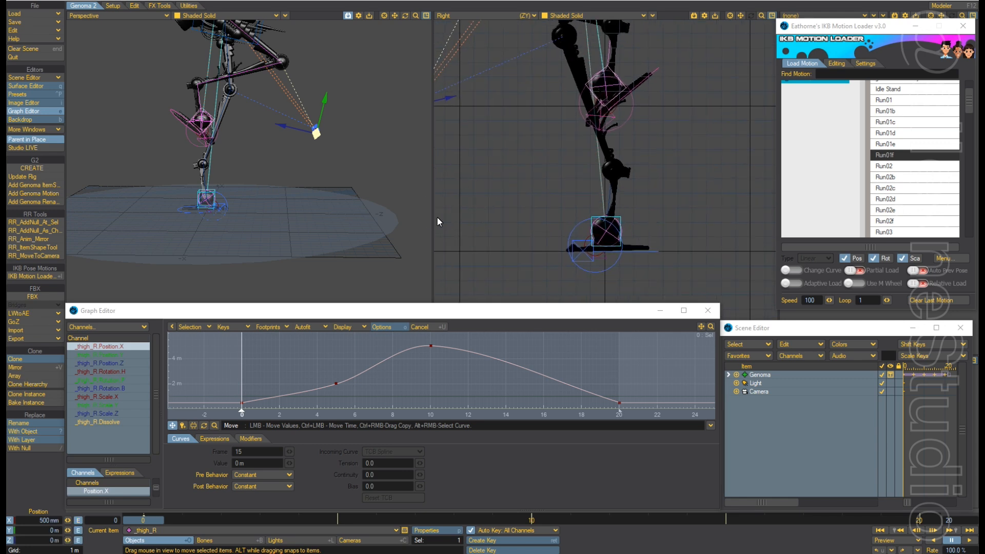
drag(433, 217, 284, 218)
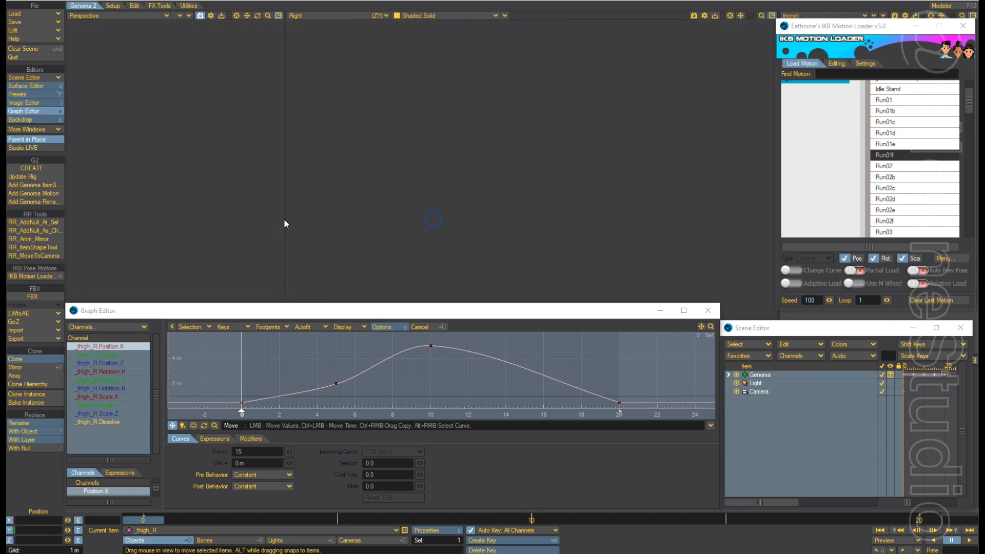
alt+drag(586, 145, 629, 131)
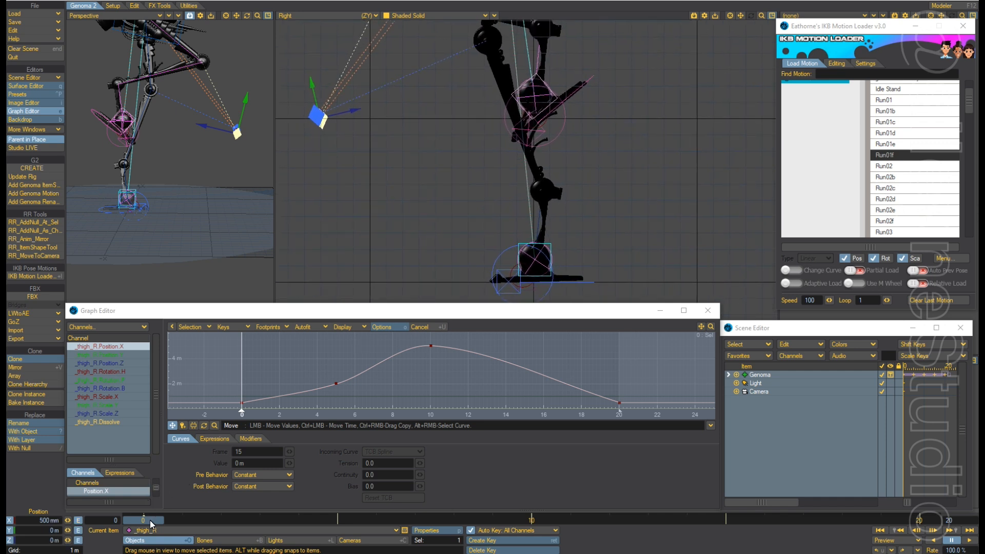
Advance to frame 5 and select the _ankle_root_R control for rotation.
key(Right)
key(Right)
key(Right)
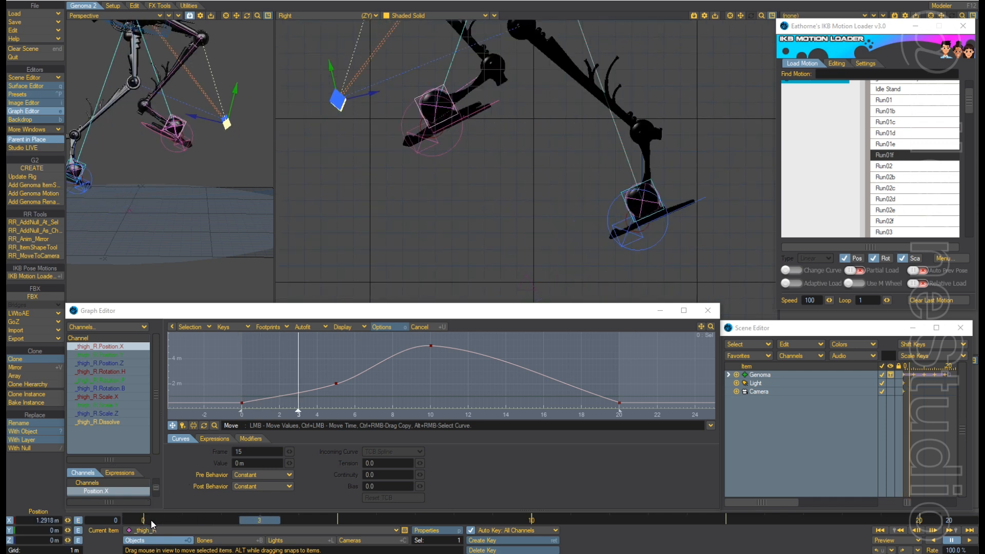
key(Right)
key(Right)
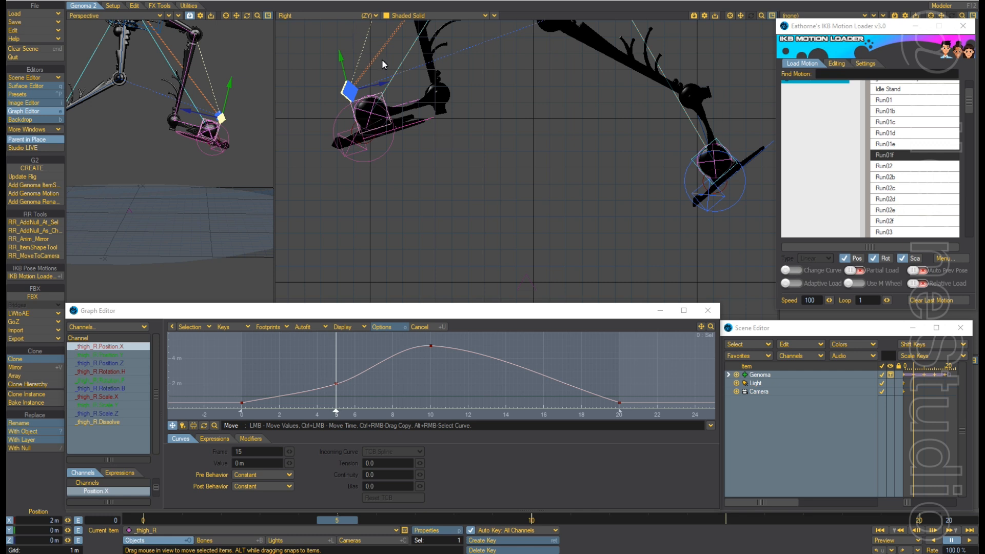
click(382, 96)
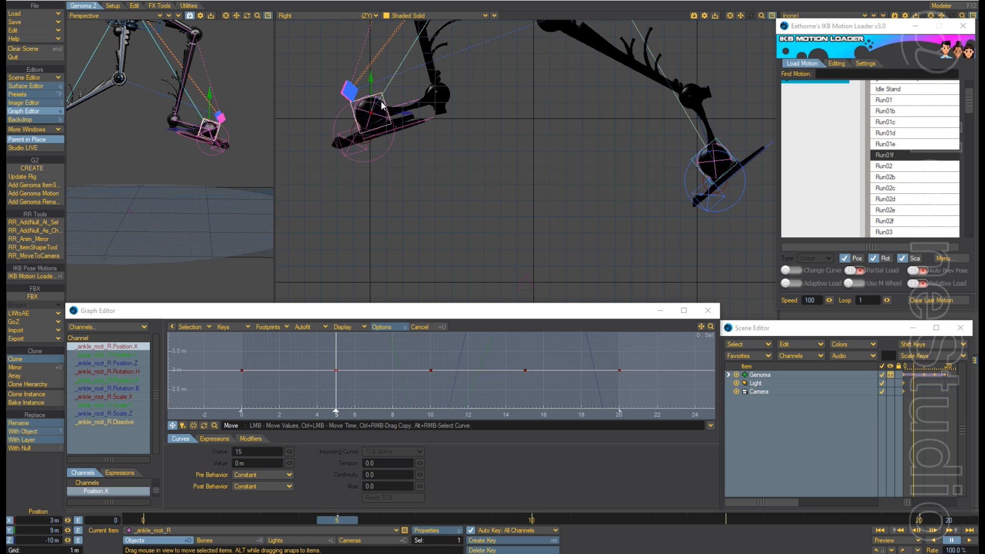
key(y)
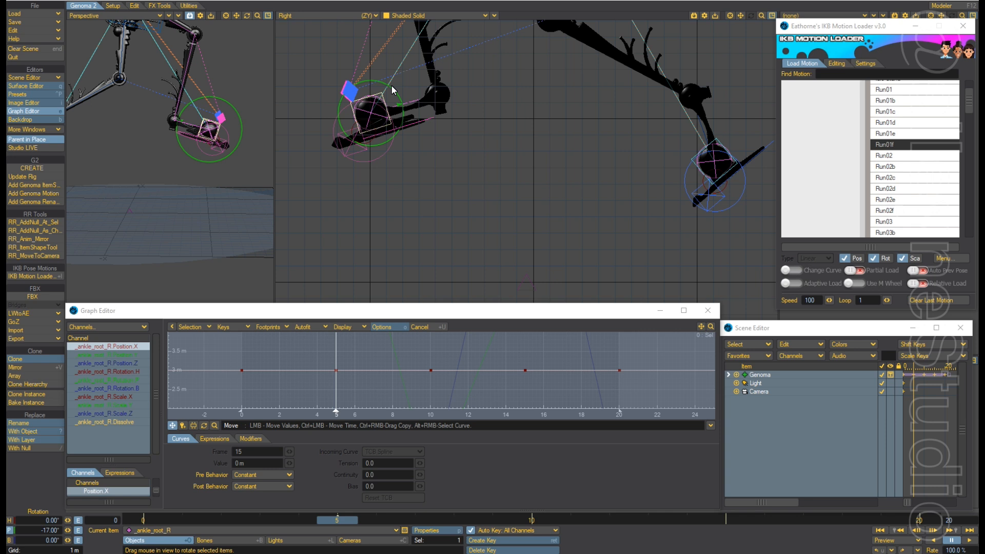
click(432, 315)
key(o)
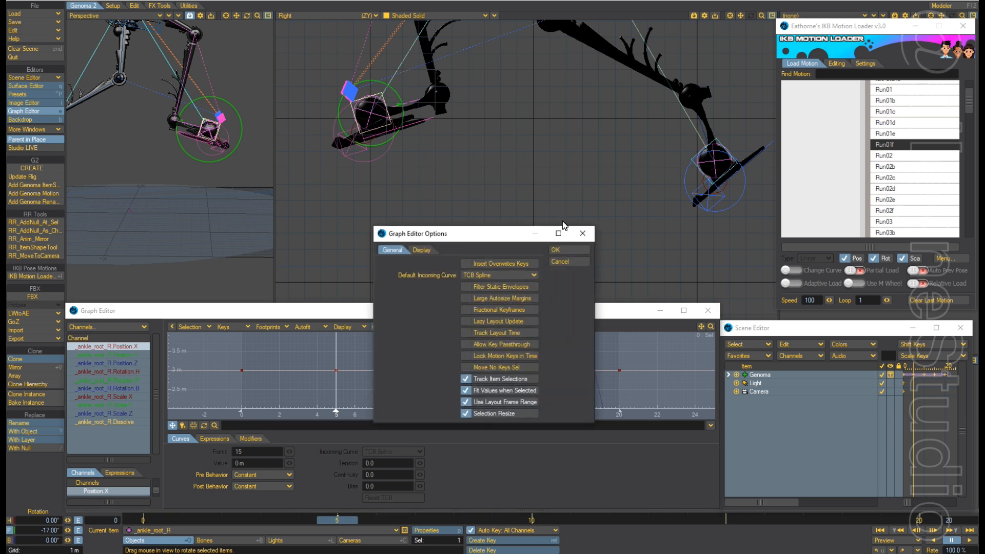
click(568, 250)
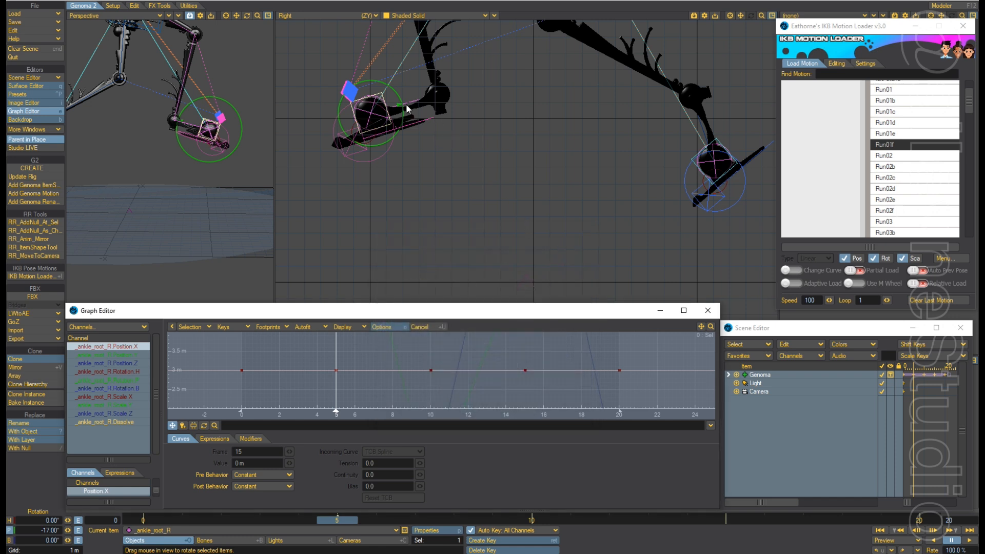
Try rotating the _ankle_root_R control to a pitch of 50° at frame 5.
mouse_move(390, 88)
mouse_down()
mouse_move(390, 99)
mouse_move(400, 76)
mouse_move(393, 93)
mouse_up()
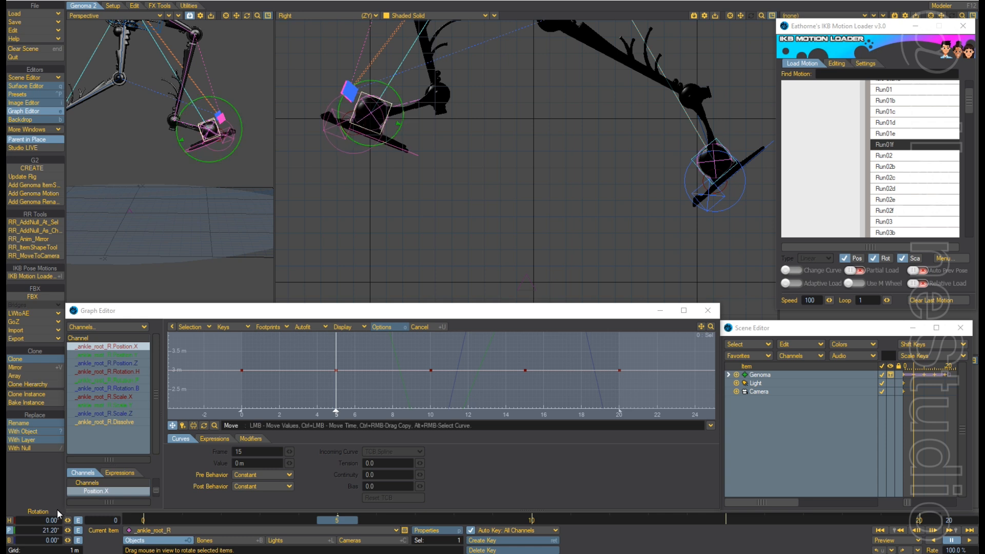
click(38, 530)
text(50)
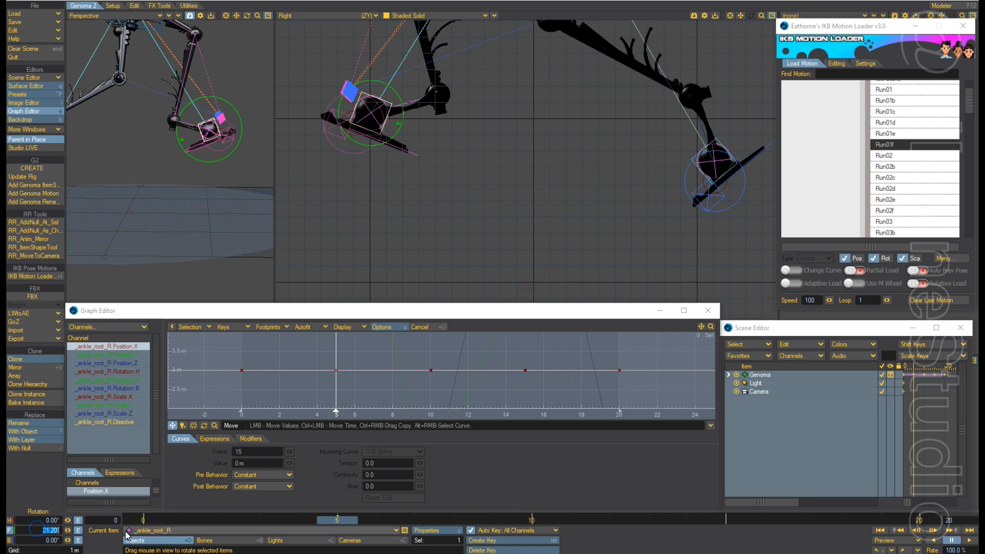
key(Tab)
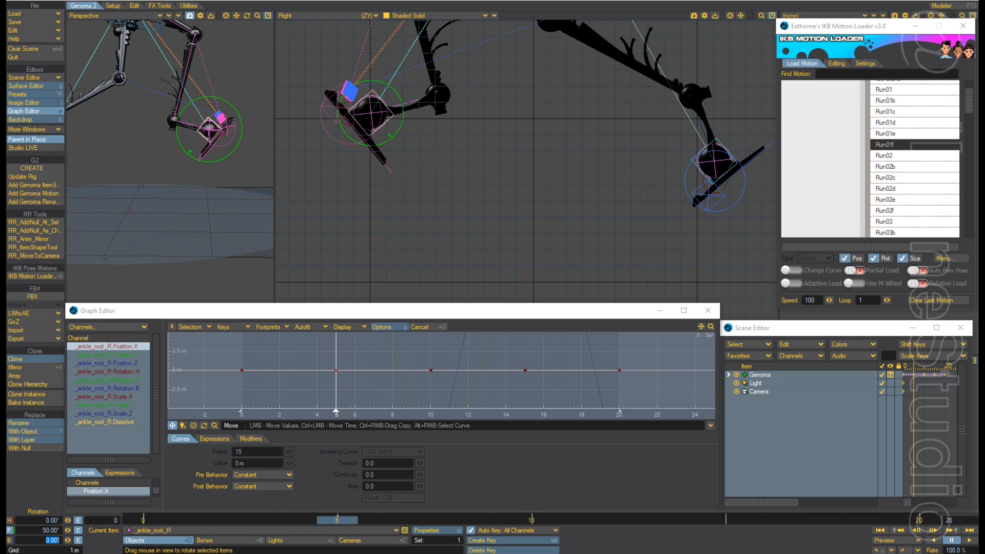
Set the pitch rotation of the _ankle_root_R control to 20° at frame 5.
key(shift+Tab)
key(shift+Tab)
key(shift+Tab)
text(20)
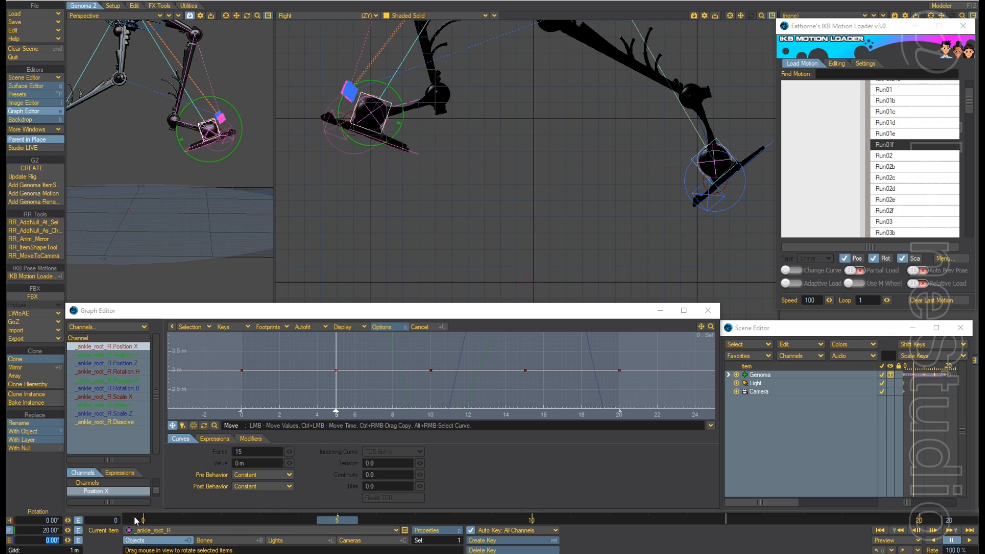
key(Return)
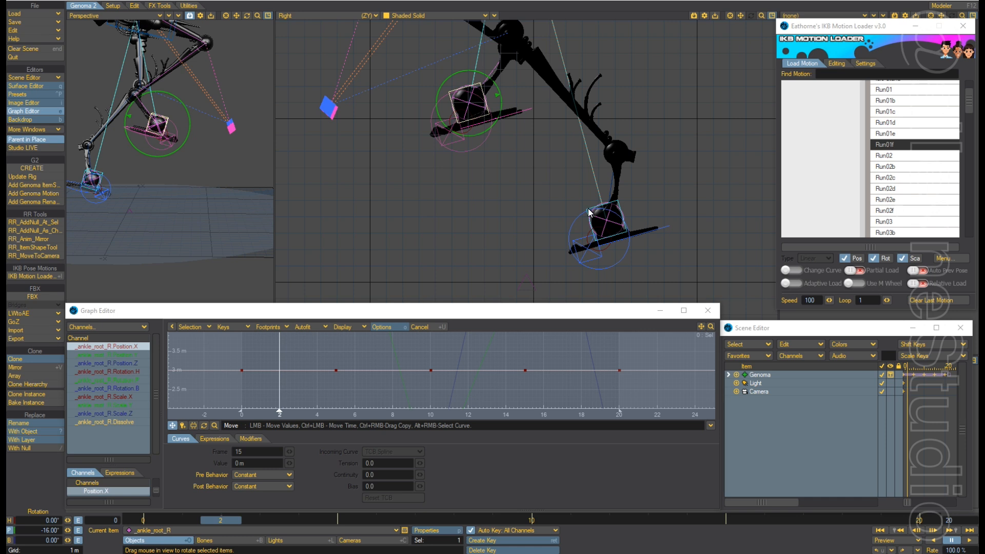
Select the _ankle_root_L control on the other foot and advance to frame 5.
click(590, 212)
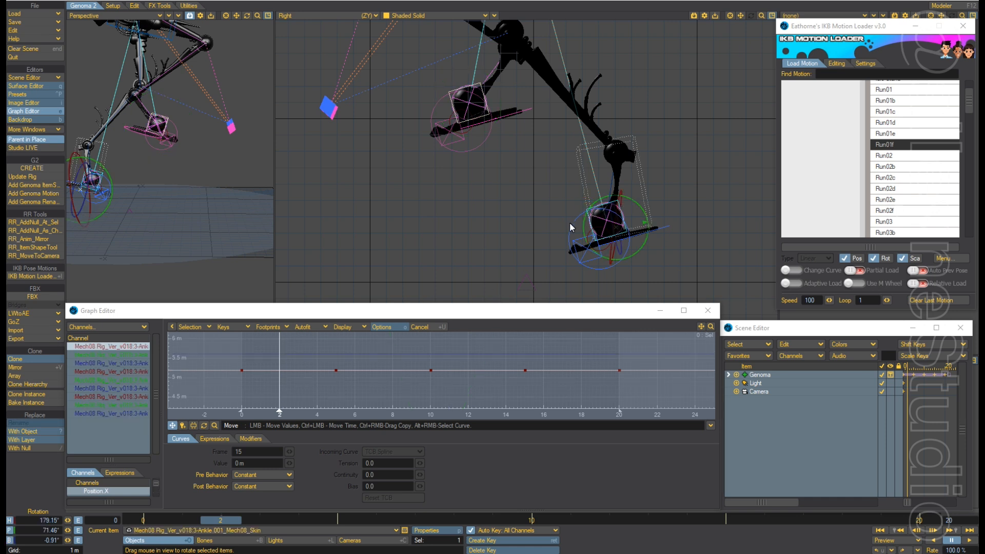
click(590, 210)
click(590, 212)
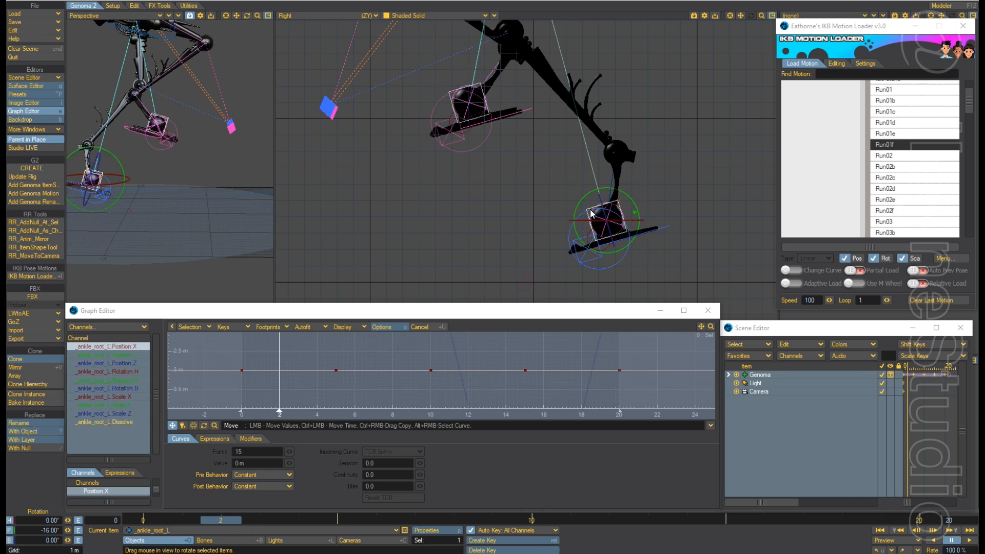
drag(216, 516, 255, 521)
key(Right)
key(Right)
key(Right)
key(Right)
key(Right)
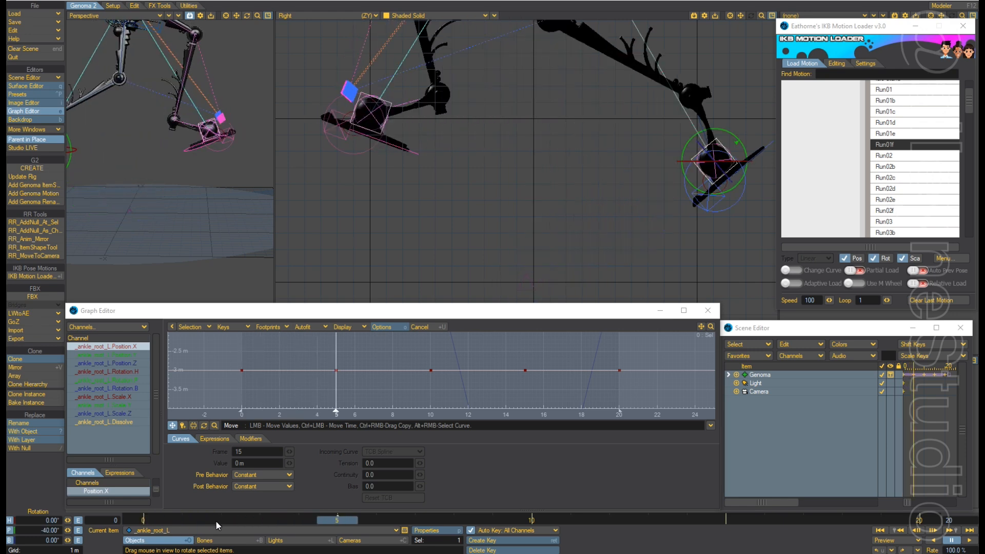
Set the pitch rotation of the _ankle_root_L control to 20° at frame 15.
key(Right)
key(Right)
key(Right)
key(Right)
key(Right)
key(Right)
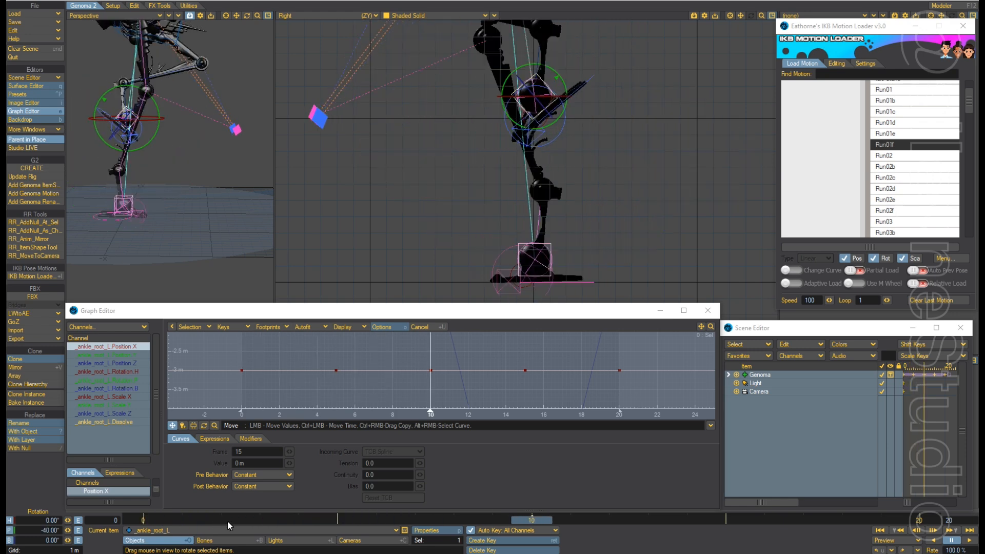
key(Right)
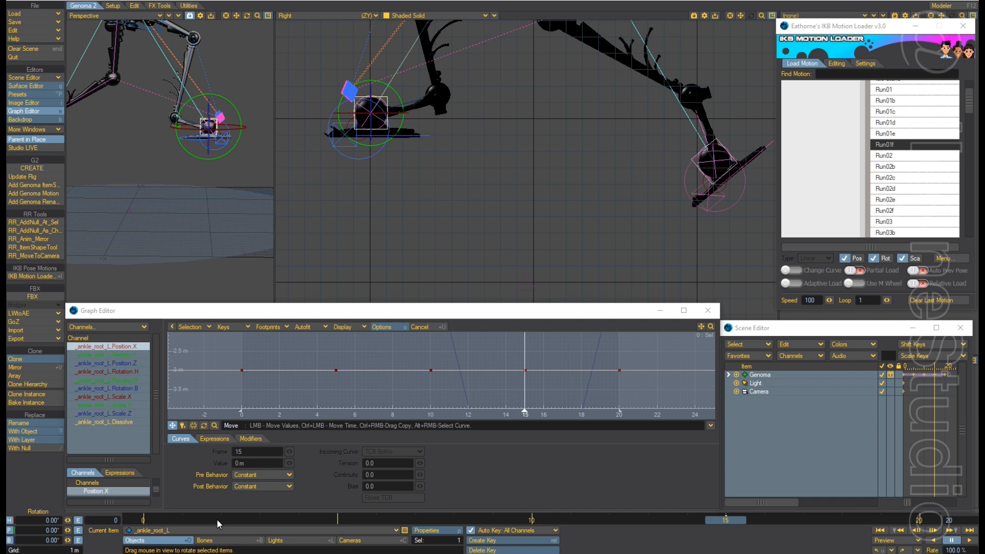
click(37, 531)
text(20)
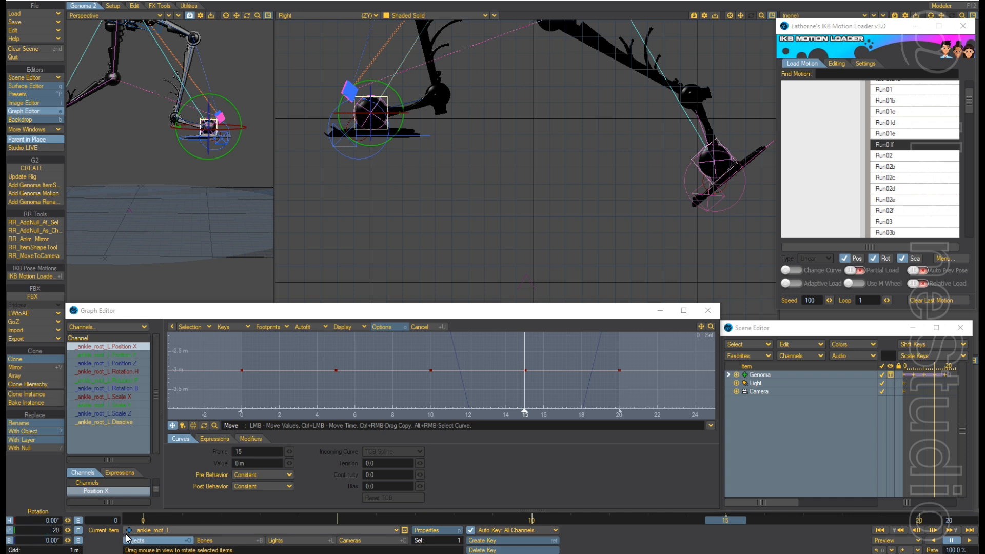
key(Tab)
key(Return)
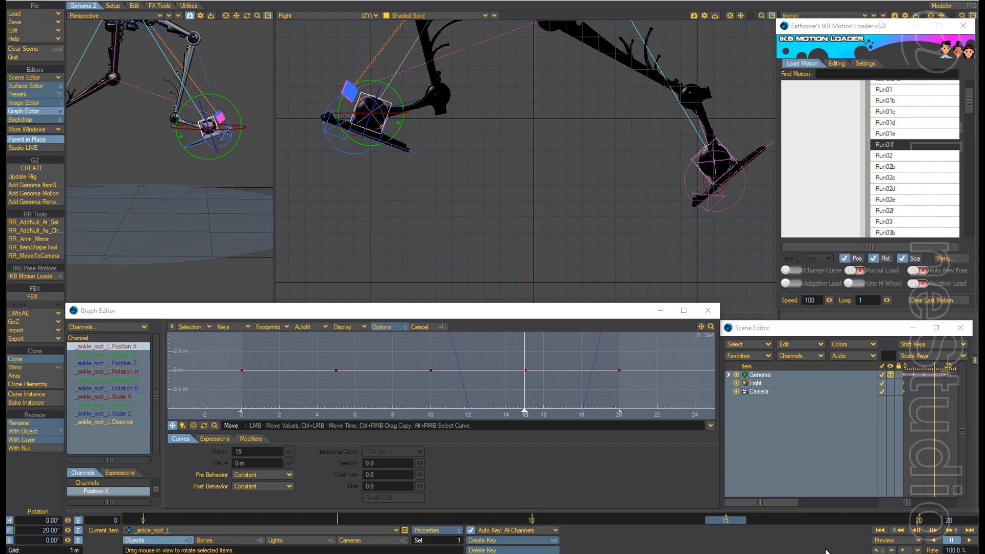
Examine the leg motion through frame 20, then play back the run cycle and view it in perspective.
key(Right)
key(Right)
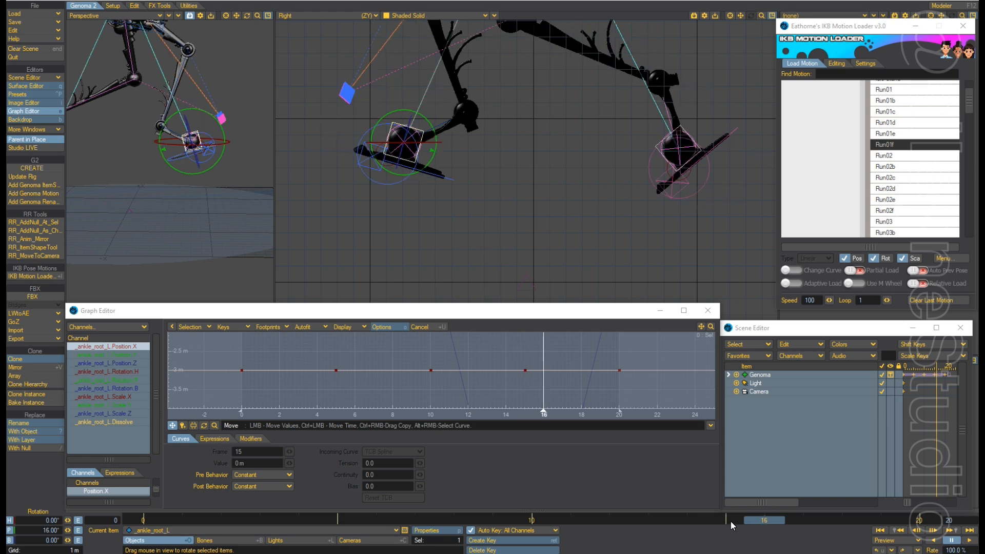
key(Right)
key(Right)
key(Right)
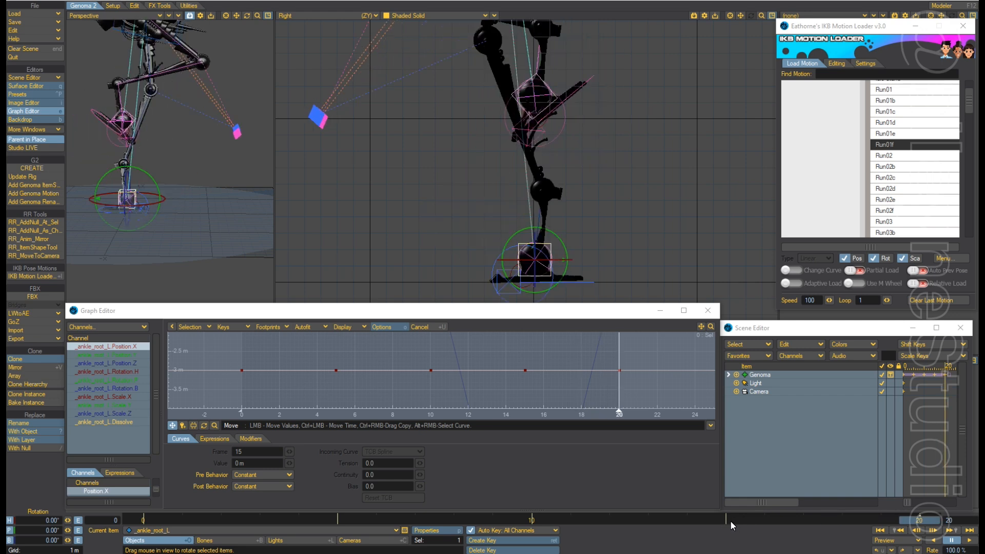
click(968, 541)
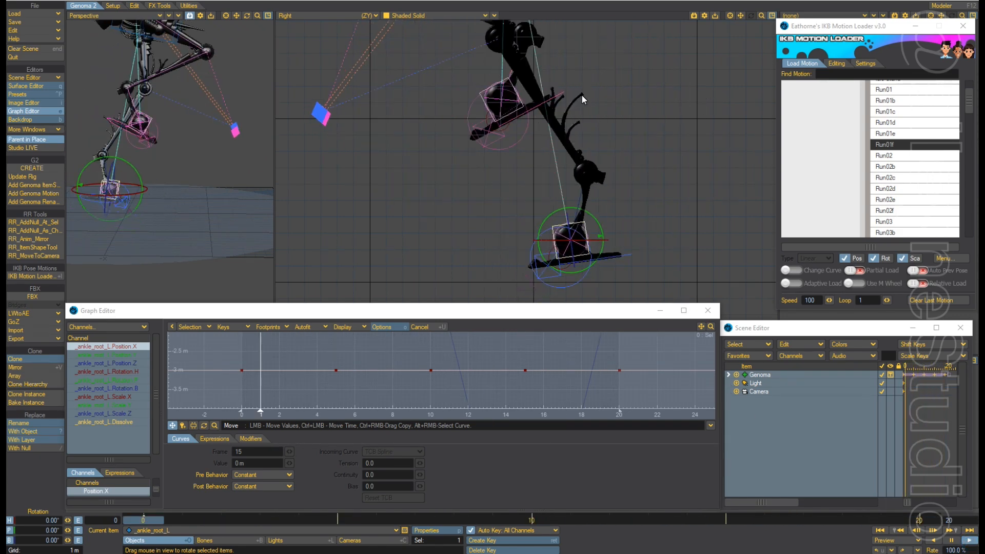
key(4)
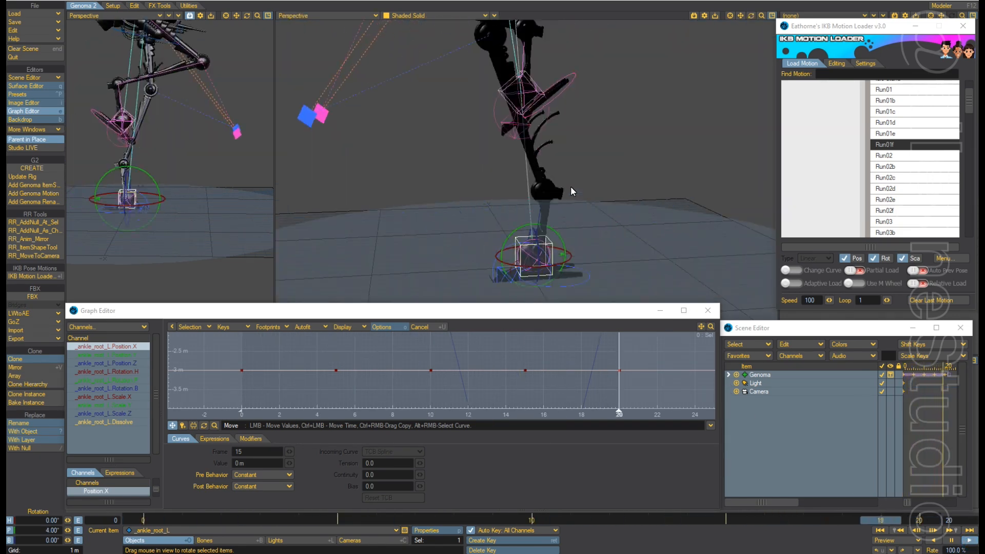
scroll(593, 138, down, 5)
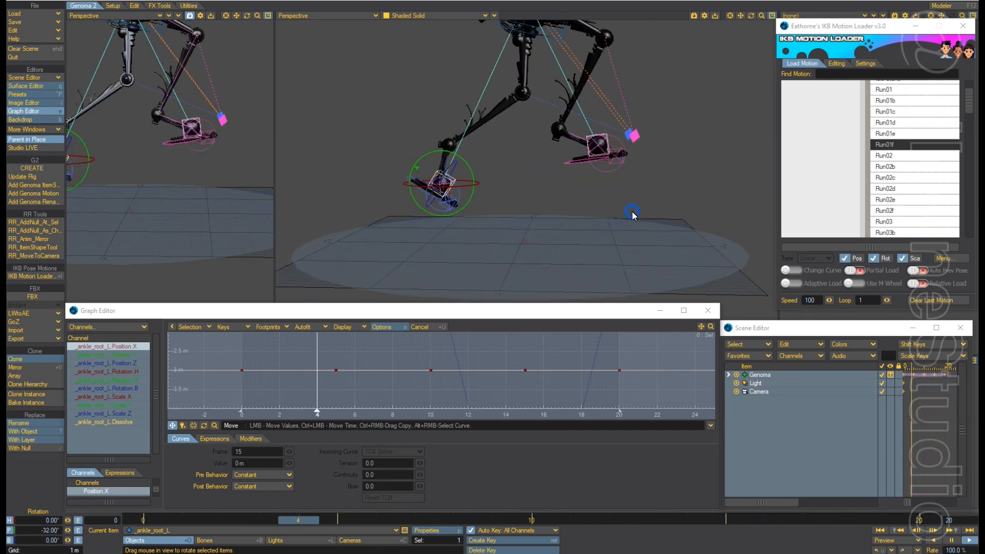
Select the Genoma item, stop the playback and check the pose around frame 5.
click(759, 375)
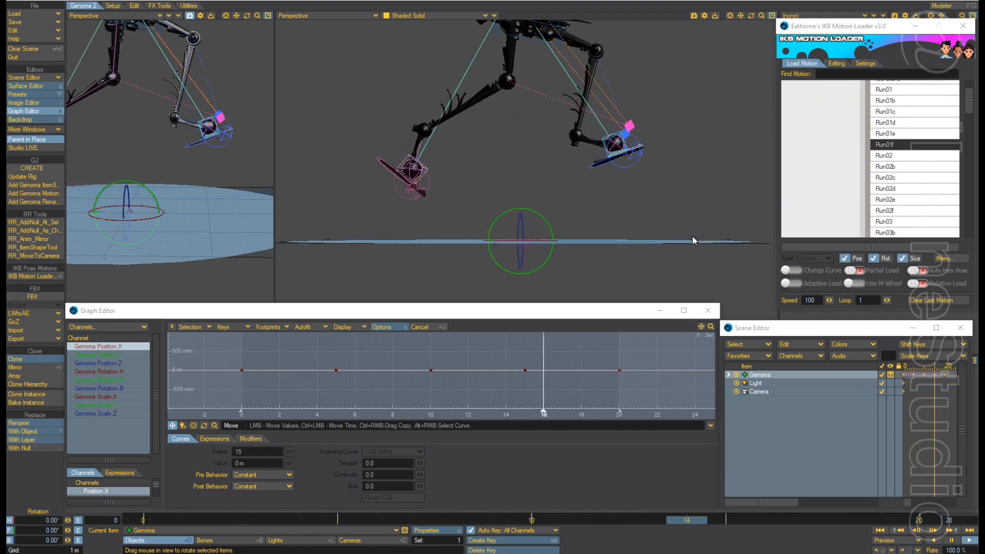
click(950, 540)
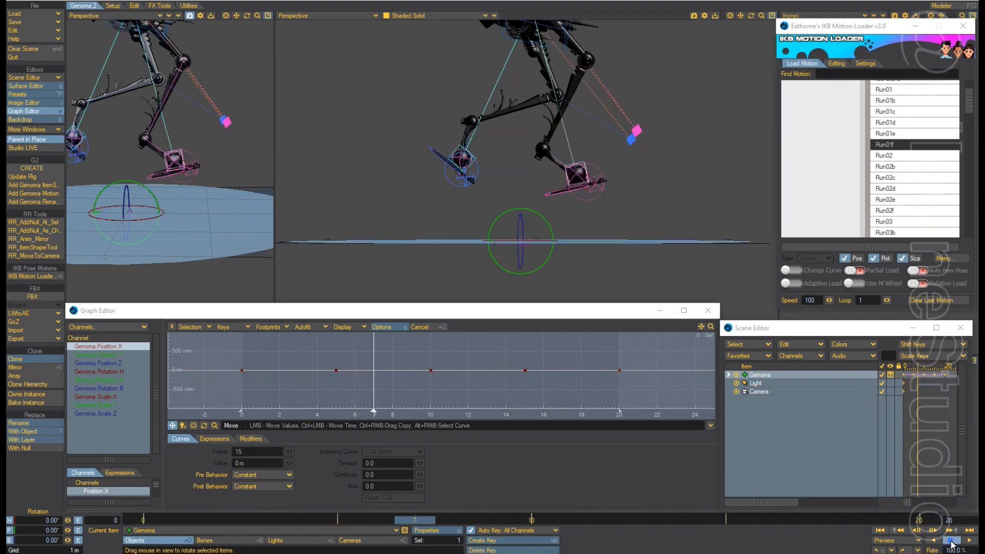
key(Left)
key(Left)
key(Left)
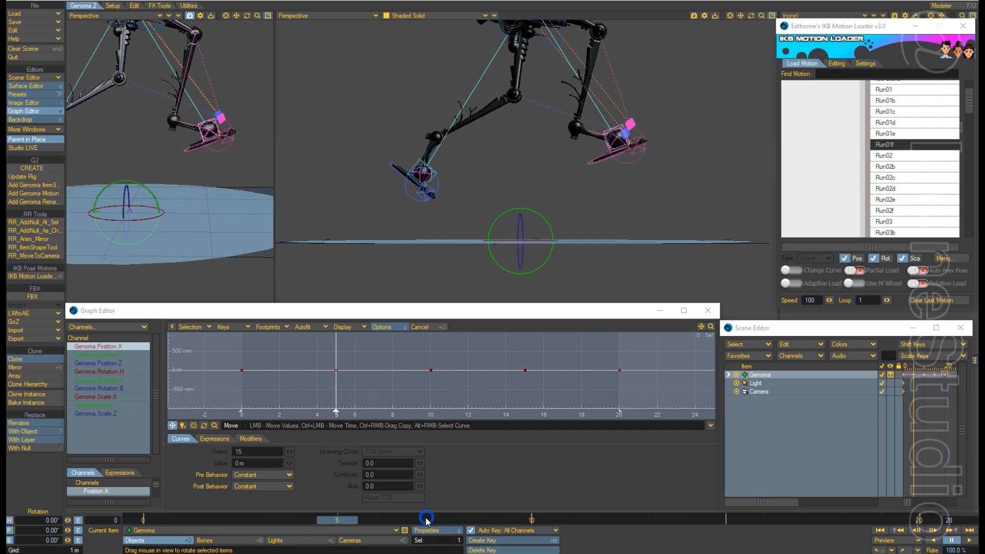
key(Right)
Inspect the mech's run from several angles, checking the whole cycle frame by frame and returning to frame 0.
alt+drag(660, 133, 676, 105)
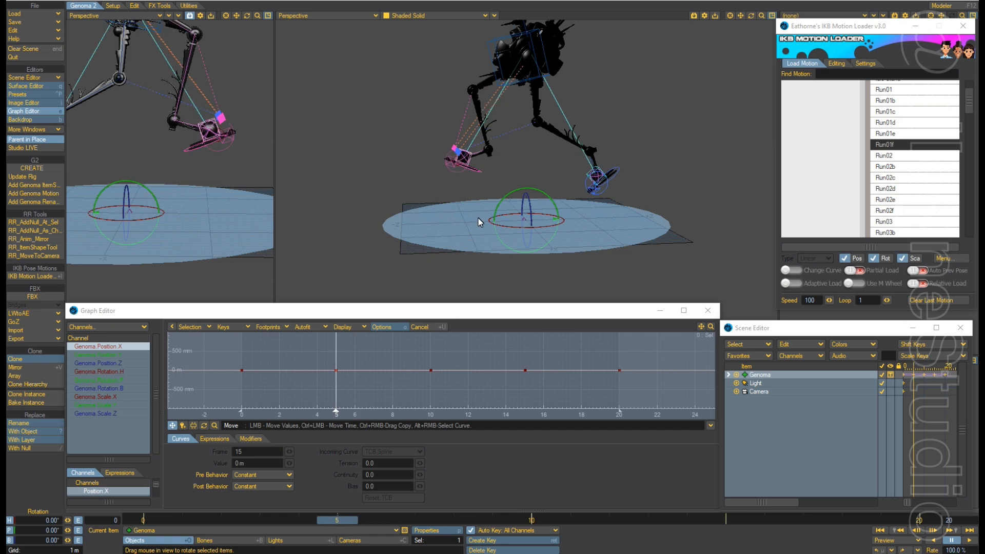
alt+drag(478, 218, 442, 195)
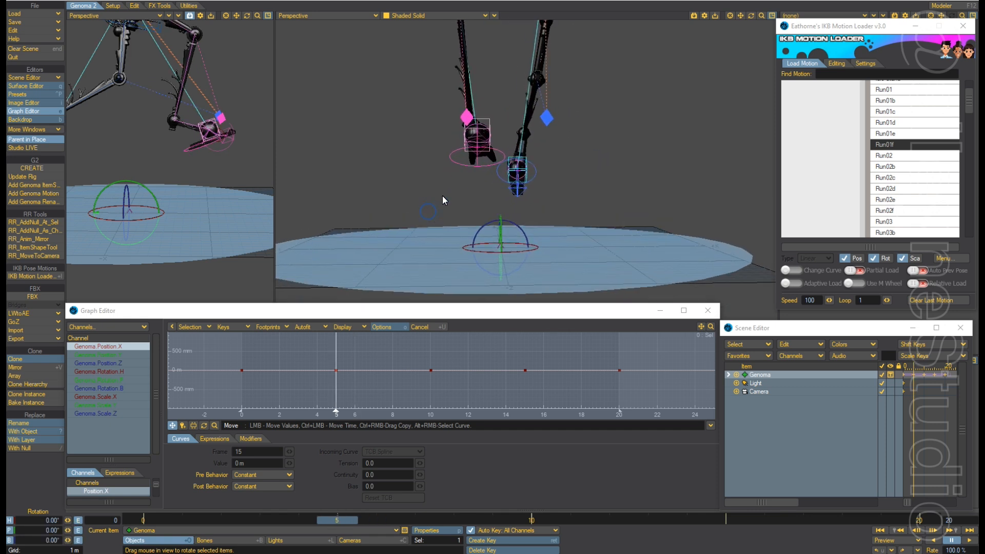
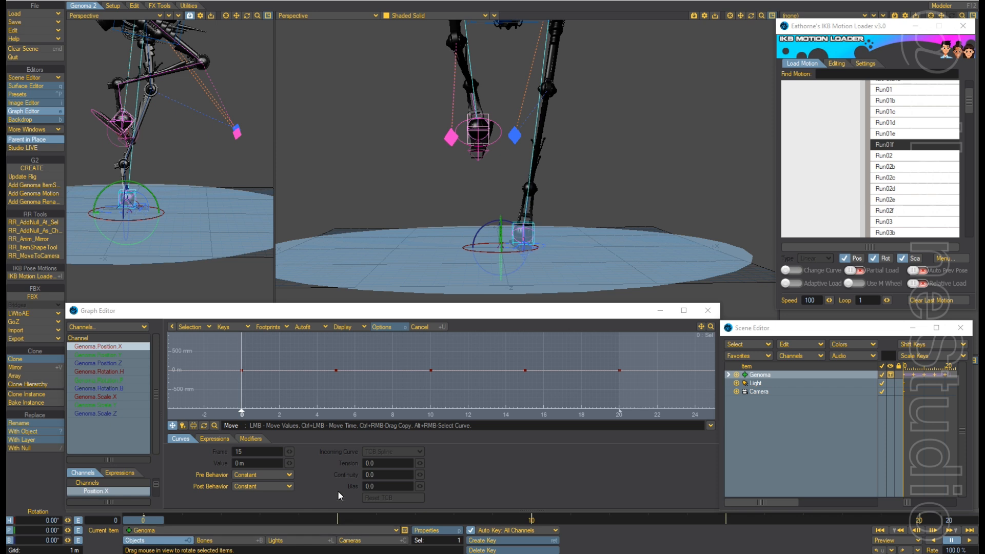
scroll(630, 130, down, 3)
alt+drag(630, 130, 622, 301)
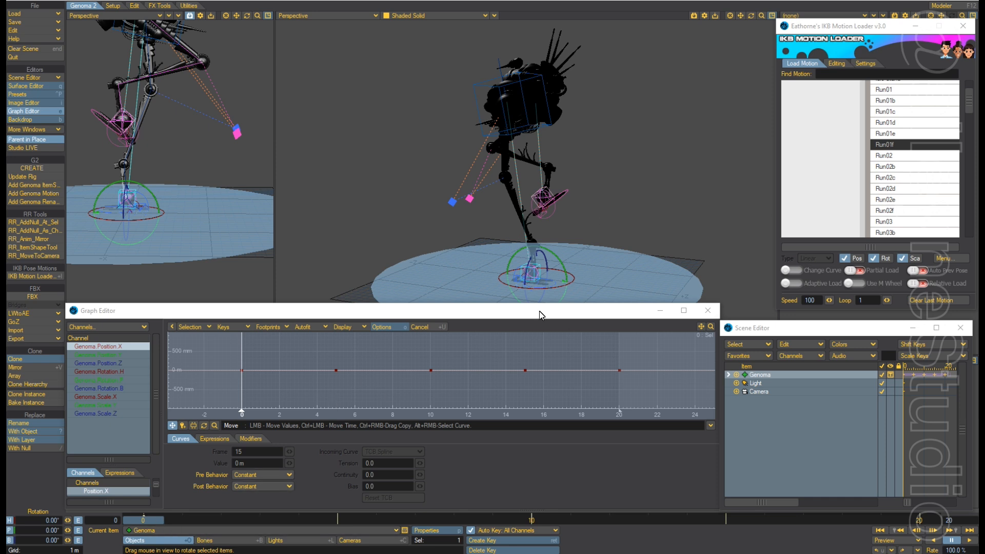
alt+drag(443, 207, 410, 218)
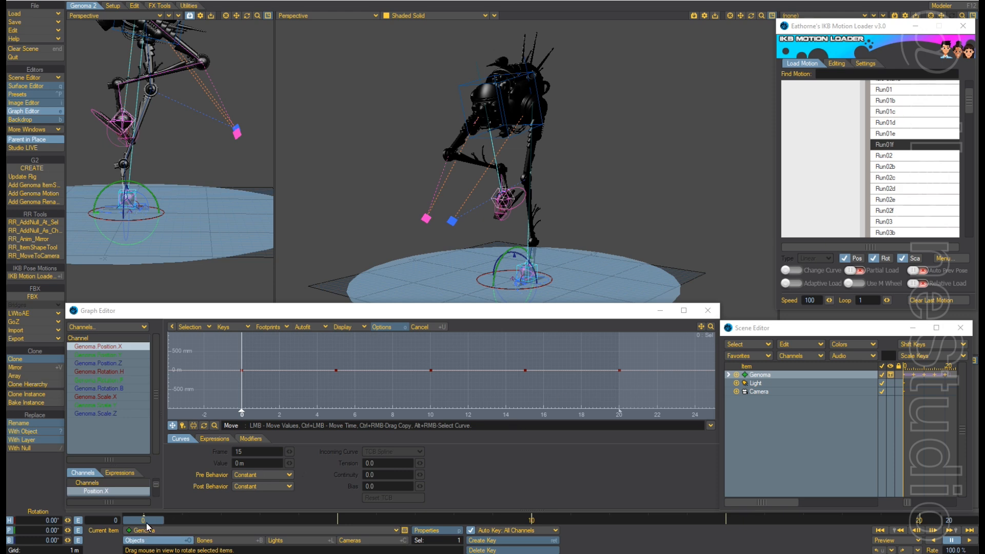
key(Right)
key(Right)
key(Right)
key(Right)
key(Right)
key(Right)
key(Right)
key(Right)
key(Right)
key(Right)
key(Right)
key(Right)
key(Right)
key(Right)
key(Right)
key(Right)
key(Right)
key(Right)
key(Right)
key(Right)
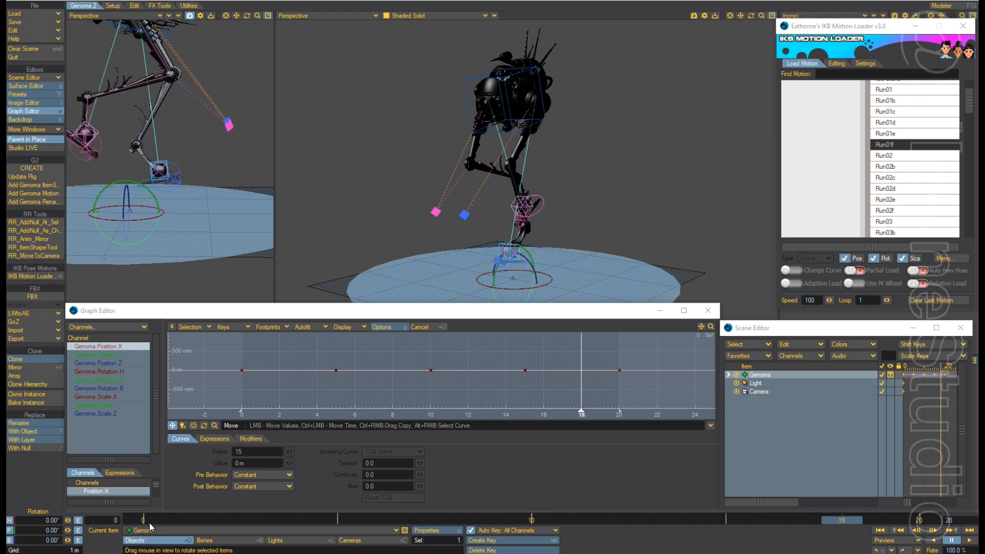
key(Left)
key(Left)
key(Left)
key(Left)
key(Left)
key(Left)
key(Left)
key(Left)
key(Left)
key(Left)
key(Left)
key(Left)
key(Left)
key(Left)
key(Left)
key(Left)
key(Left)
key(Left)
key(Left)
key(Left)
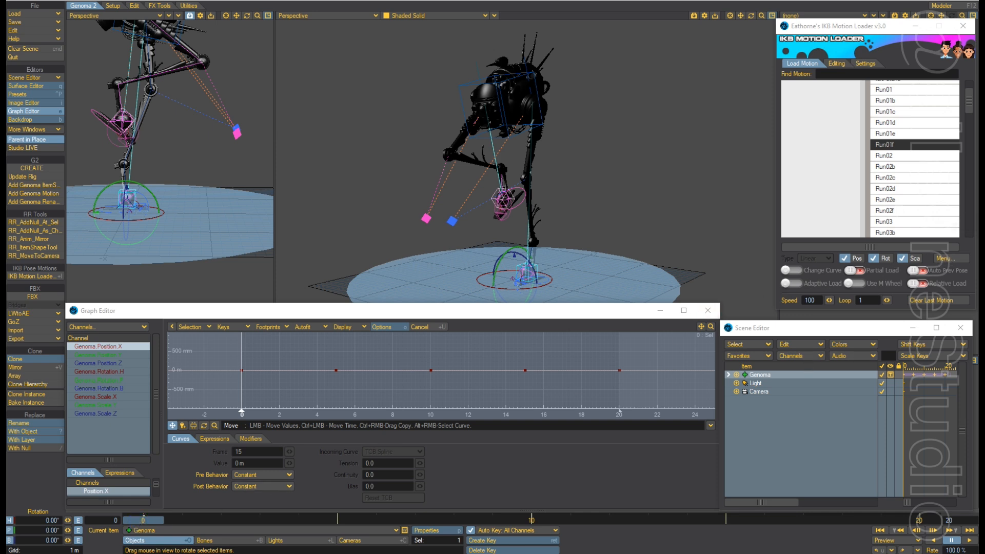
Save the motion of Genoma and its children from frame 0 to 20 as RunFull_20f.
click(955, 260)
click(955, 256)
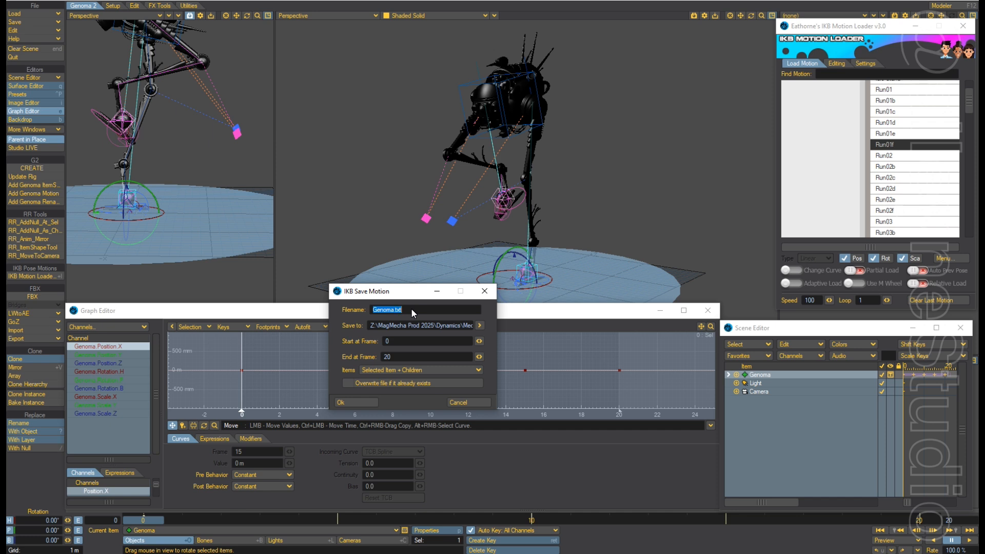
text(Un)
key(BackSpace)
key(BackSpace)
text(Ru)
click(361, 401)
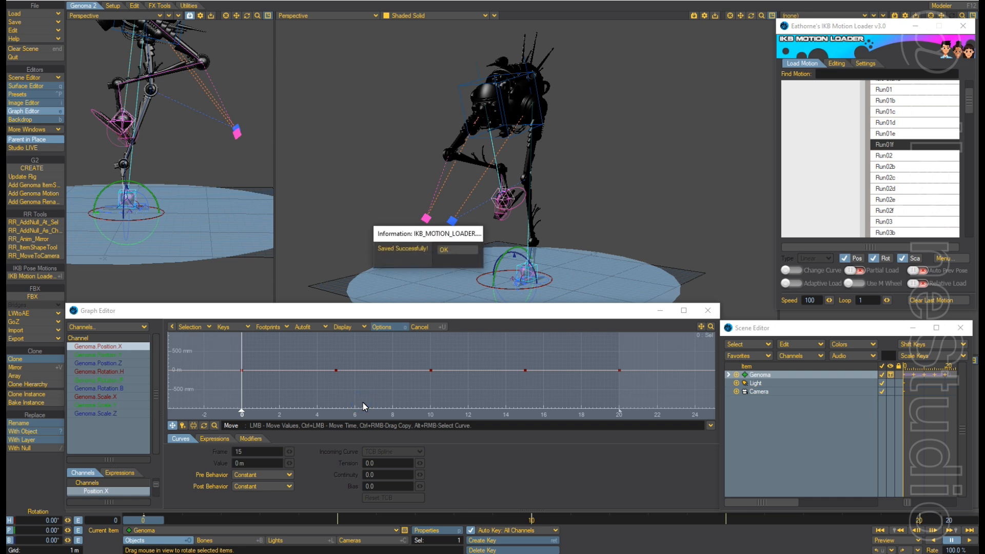
click(457, 251)
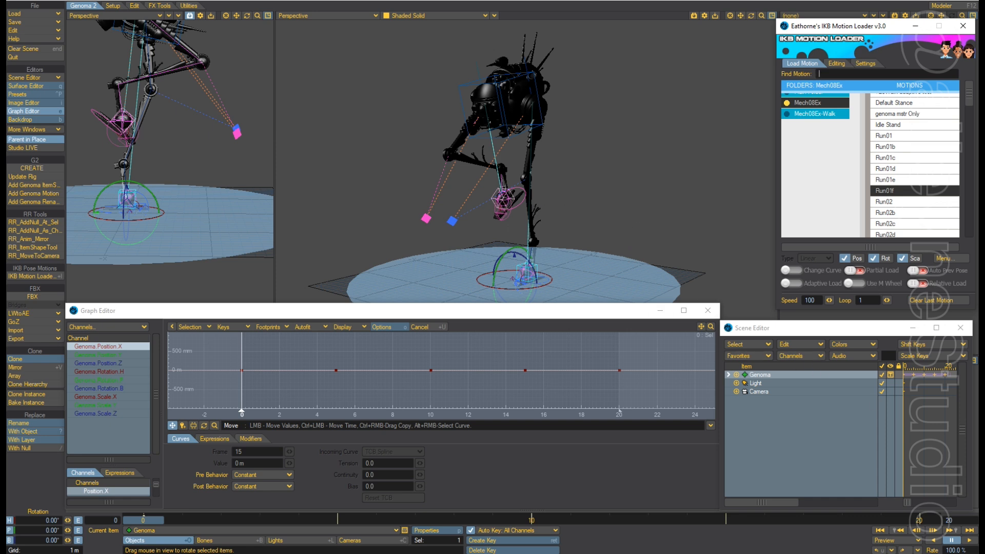
Delete the motion keys outside the range 0 through 0 for Genoma and its descendants, protecting frame 0.
key(Return)
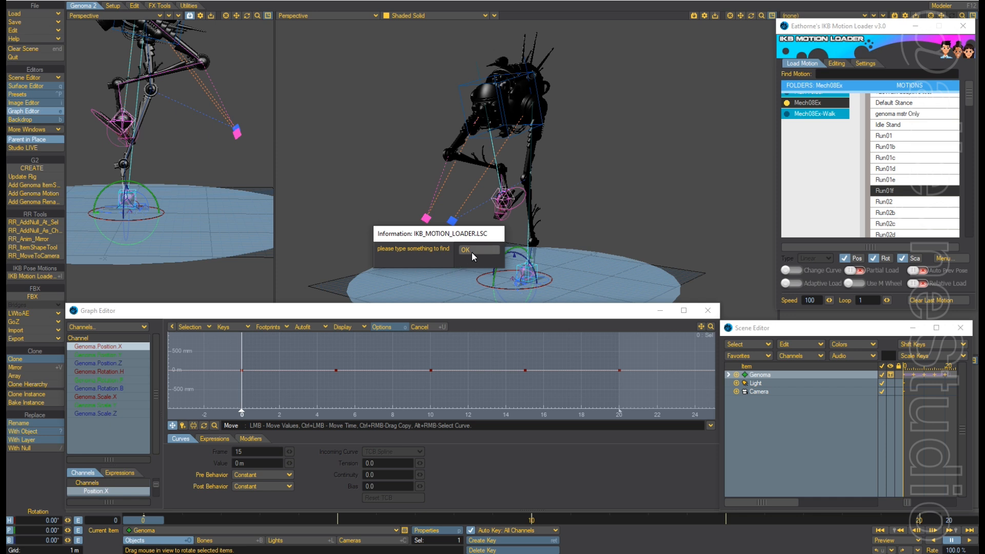
click(471, 250)
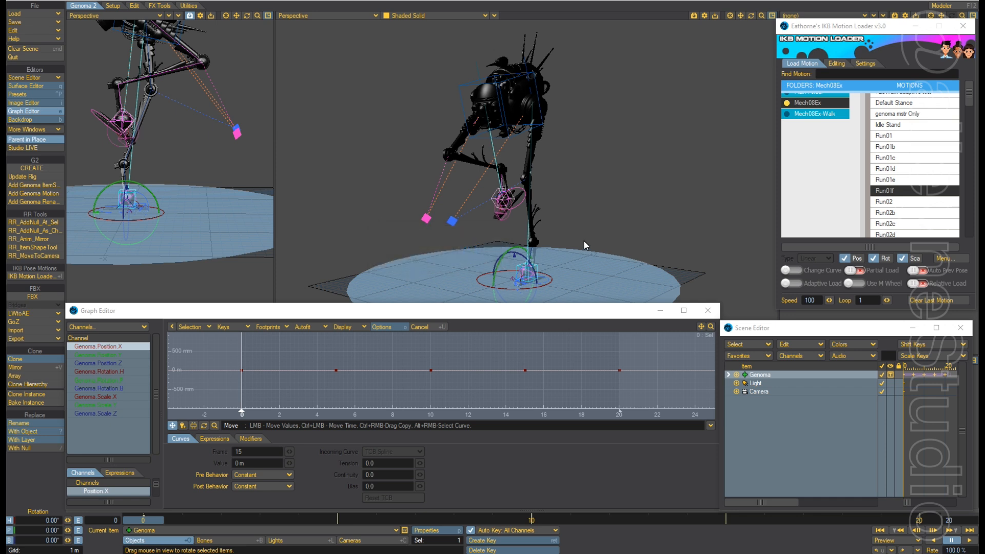
click(425, 251)
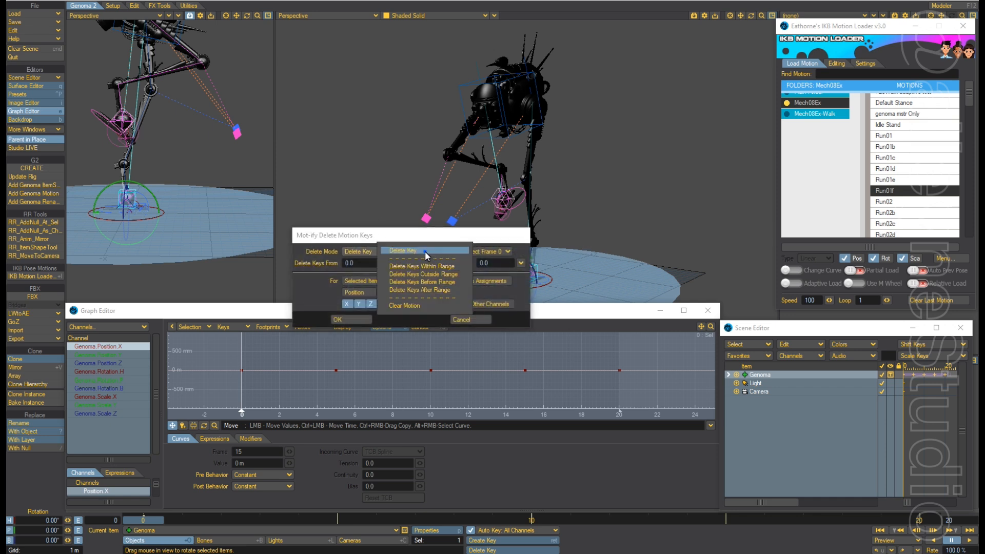
click(427, 278)
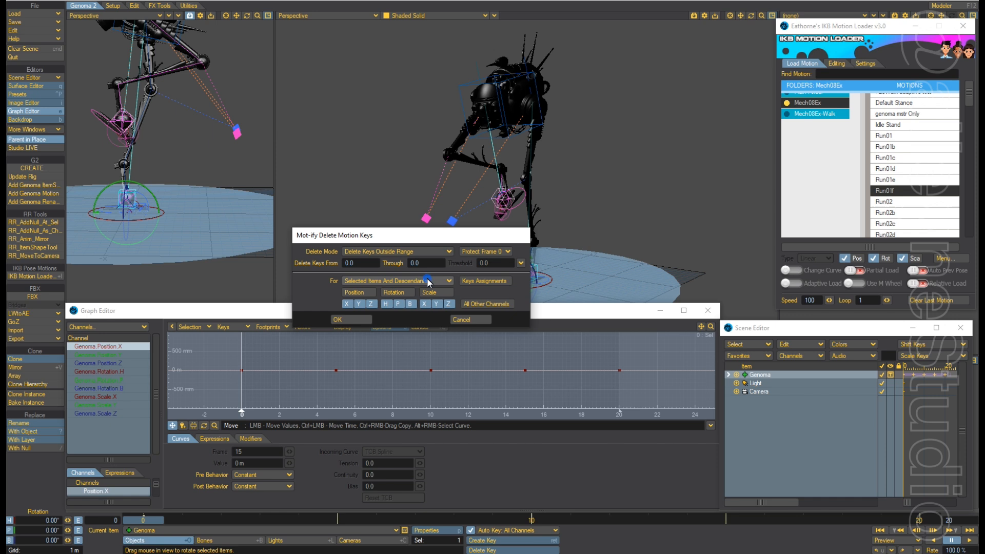
click(361, 318)
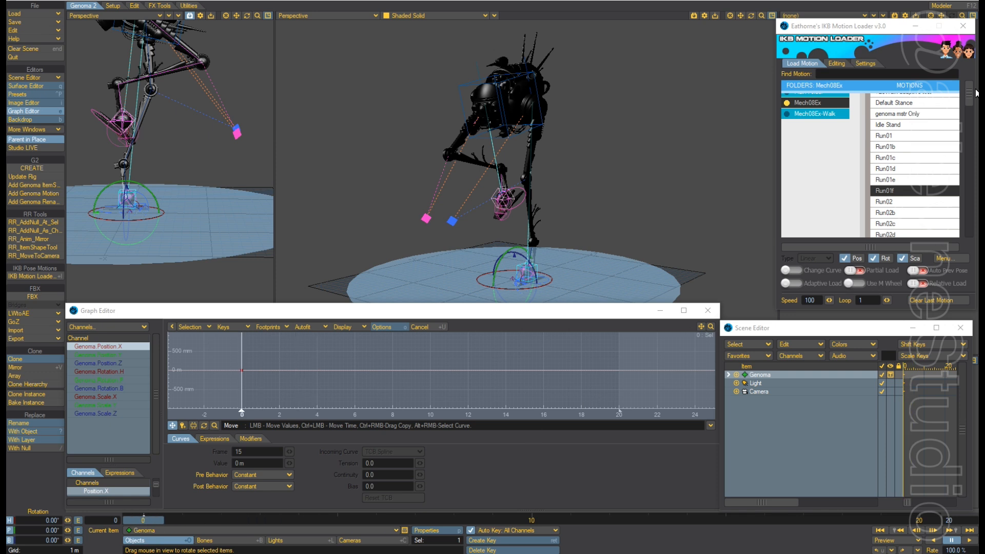
Extend the timeline's end to frame 120 and load the saved RunFull_20f motion onto Genoma at frame 0.
drag(969, 87, 957, 124)
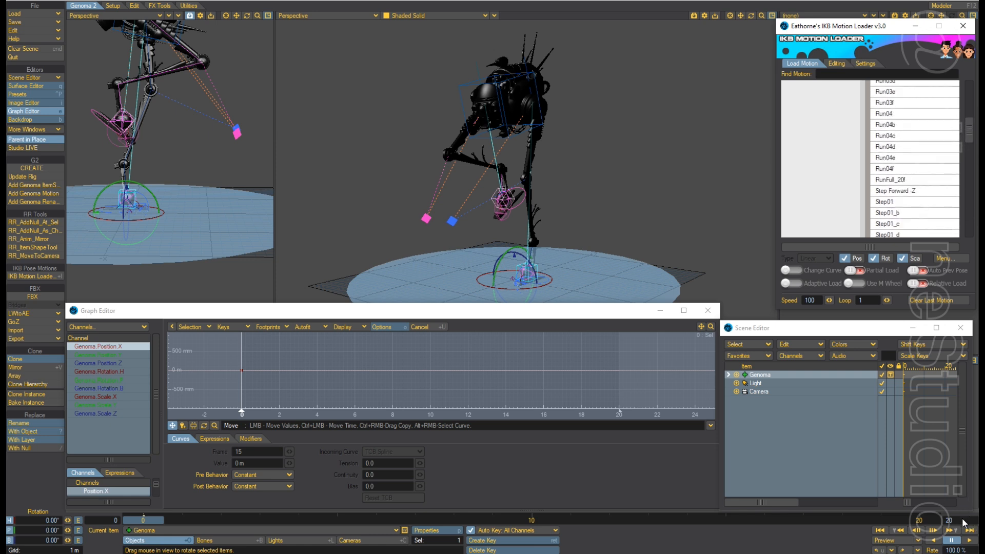
drag(962, 519, 917, 532)
text(120)
key(Return)
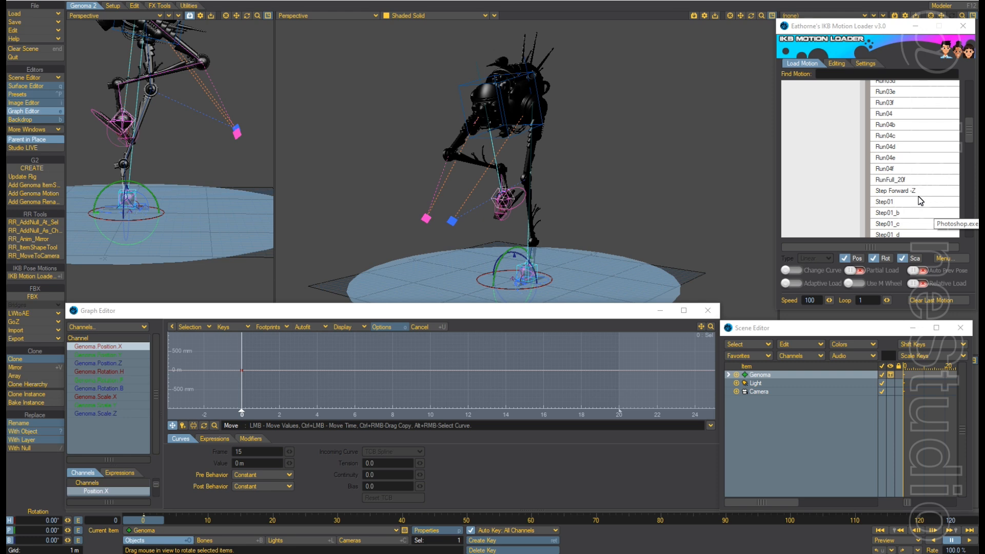
click(899, 182)
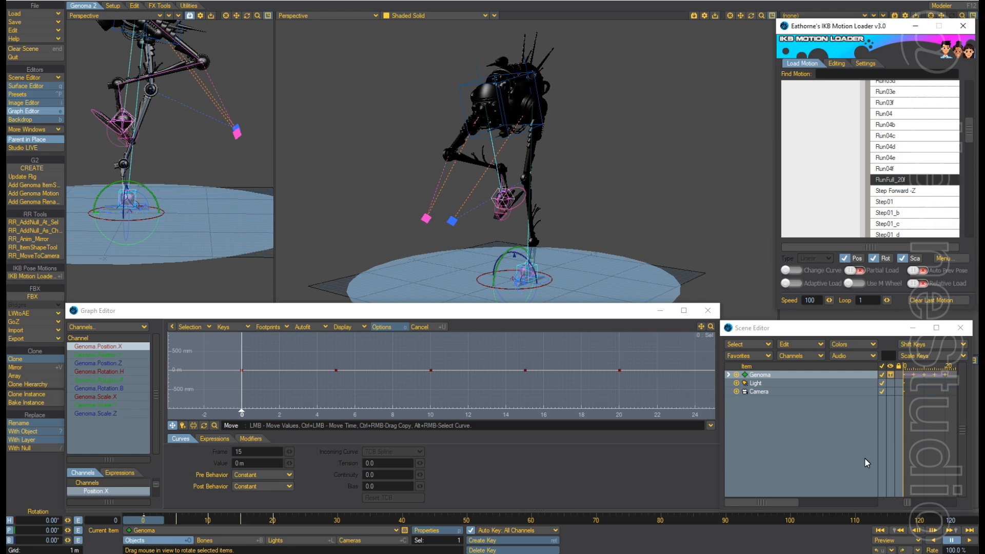
Play back the loaded run motion, stop it and return to frame 0.
click(969, 541)
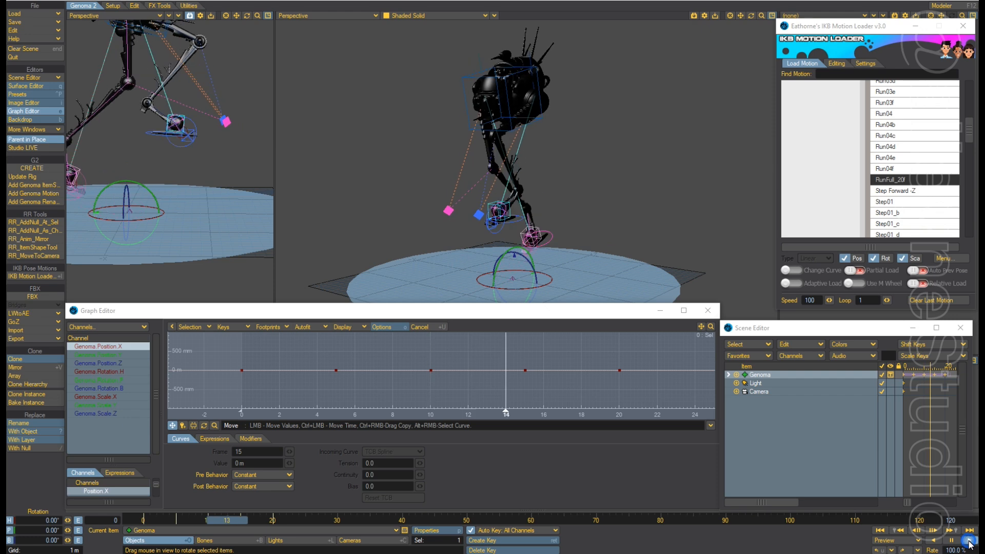
click(952, 541)
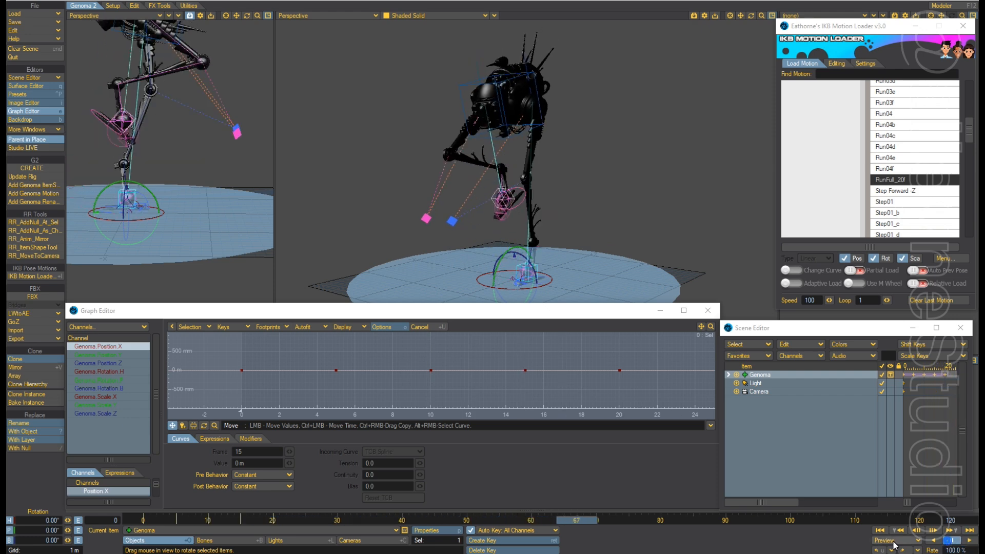
click(881, 531)
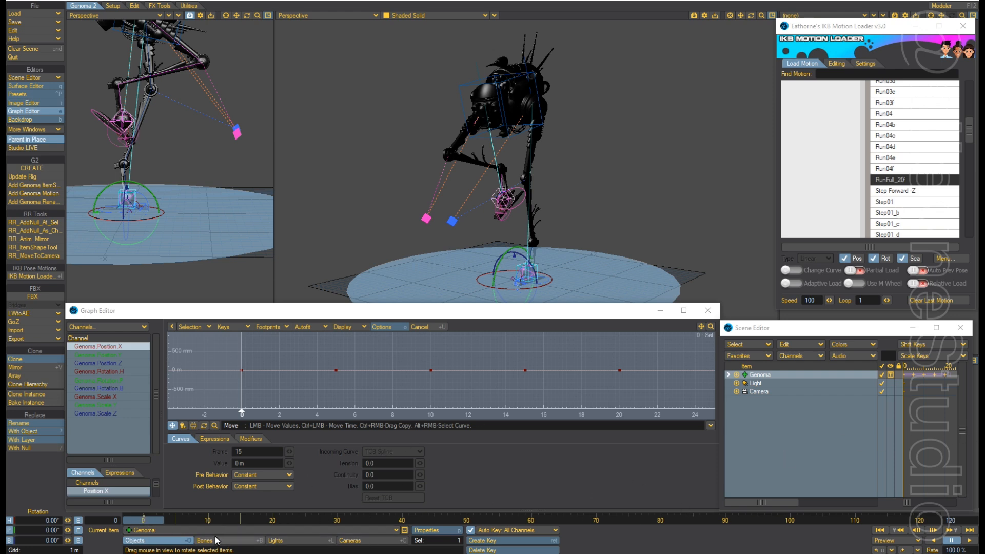
Go to frame 20 and load the RunFull_20f motion again from there to repeat the run cycle.
drag(142, 520, 220, 520)
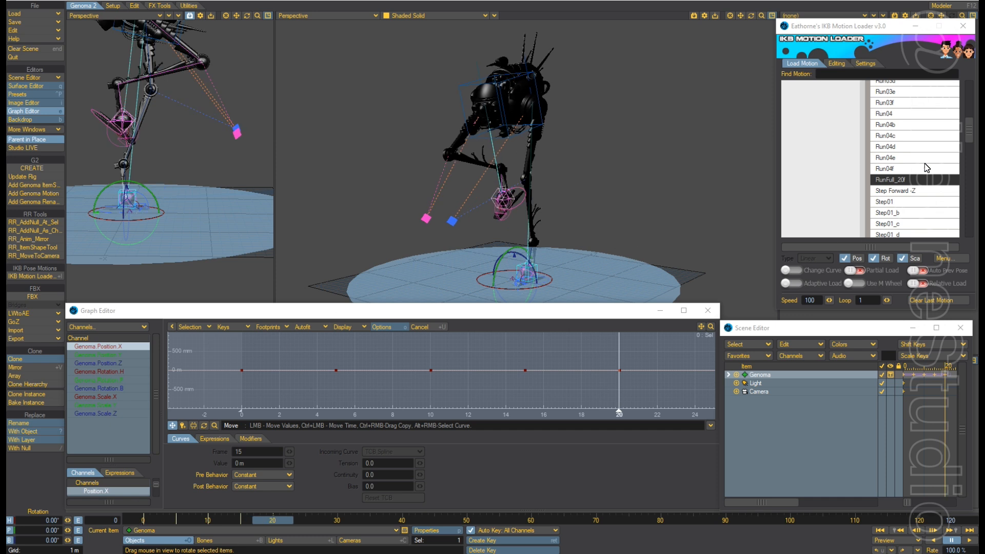
double_click(893, 180)
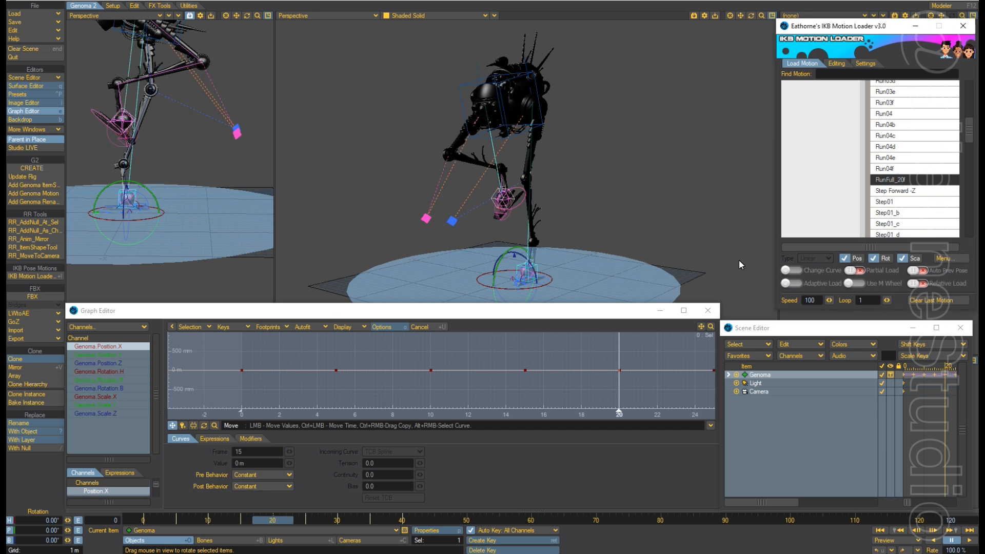
Load the RunFull_20f motion at frame 40 and again at frame 60 to continue the run cycle.
click(274, 521)
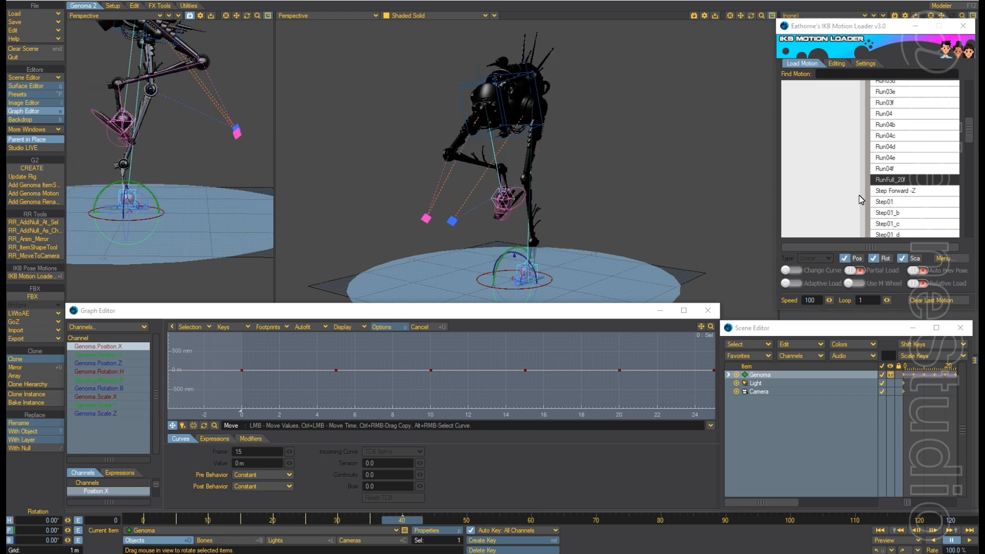
click(895, 181)
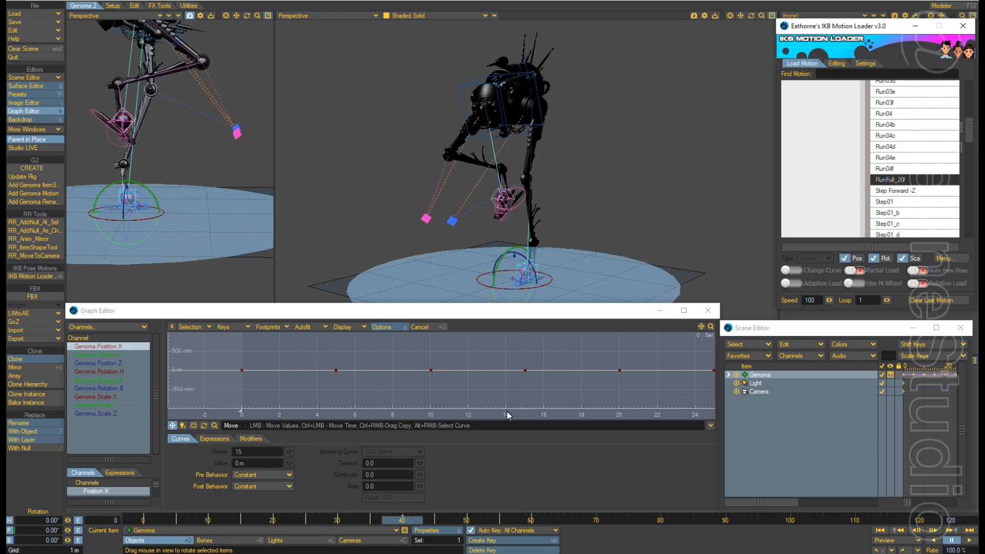
click(410, 522)
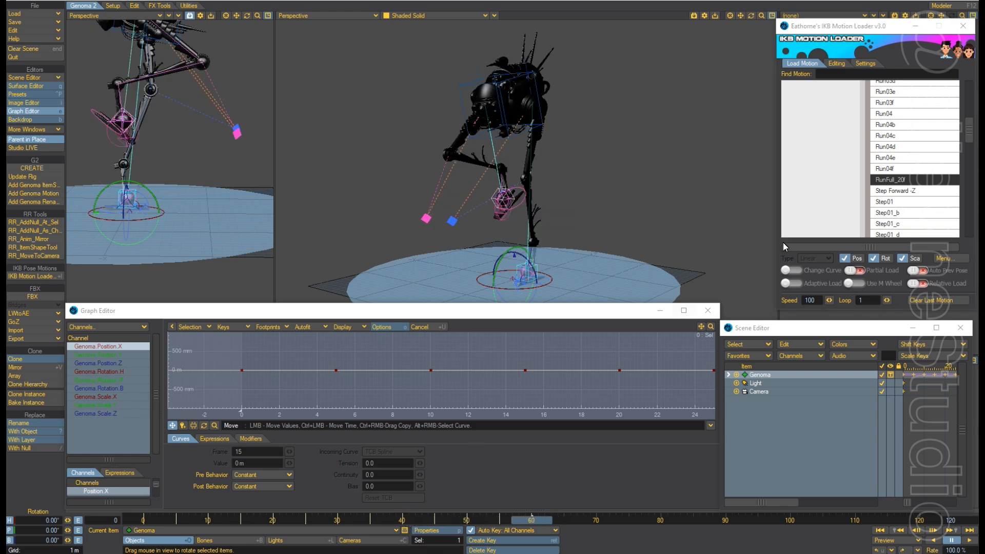
click(892, 183)
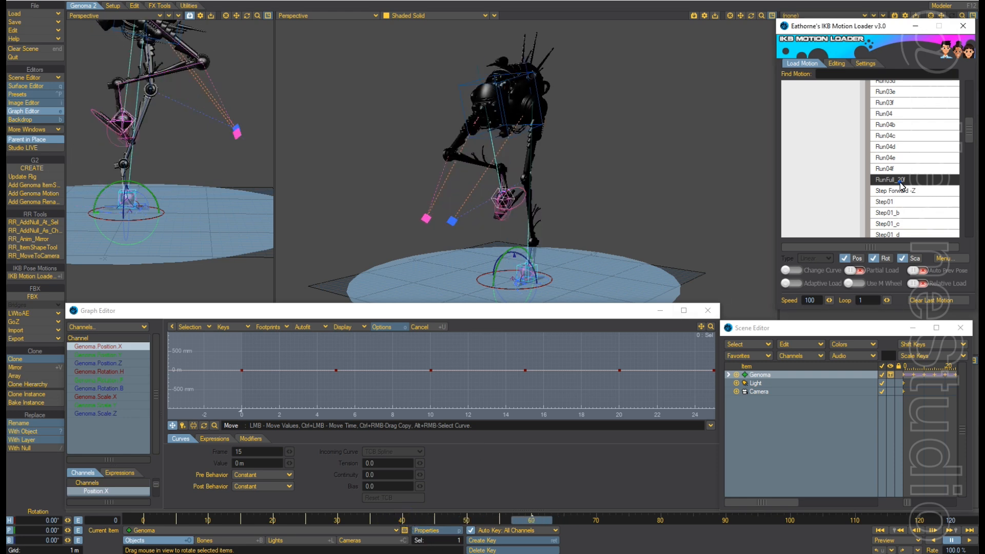
Load the RunFull_20f motion at frame 80 and again at frame 100 to fill the timeline.
click(541, 519)
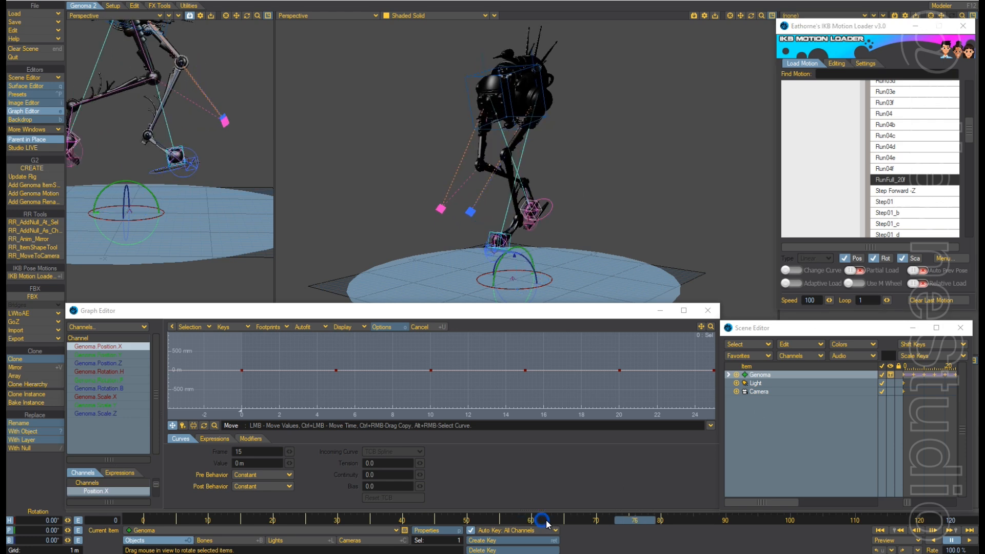
key(Left)
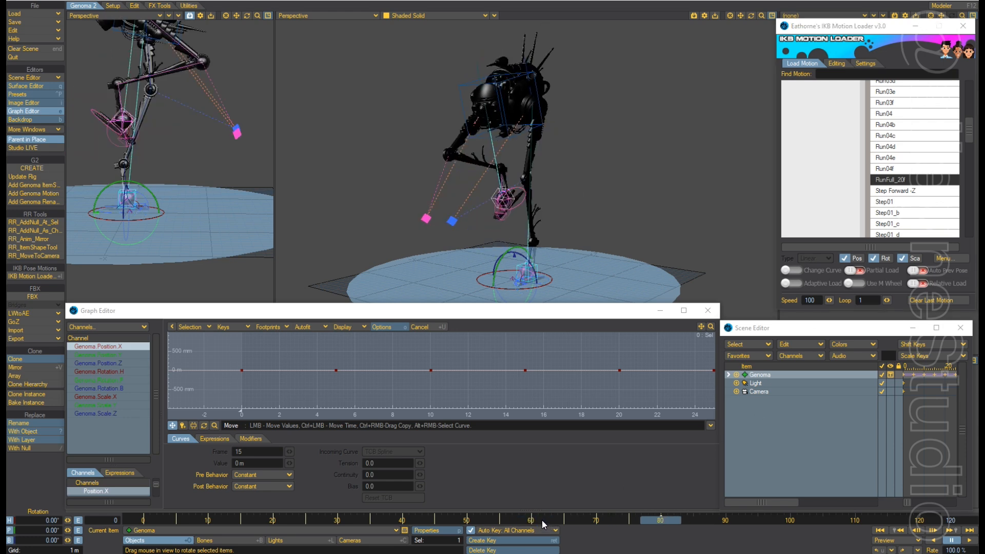
click(921, 181)
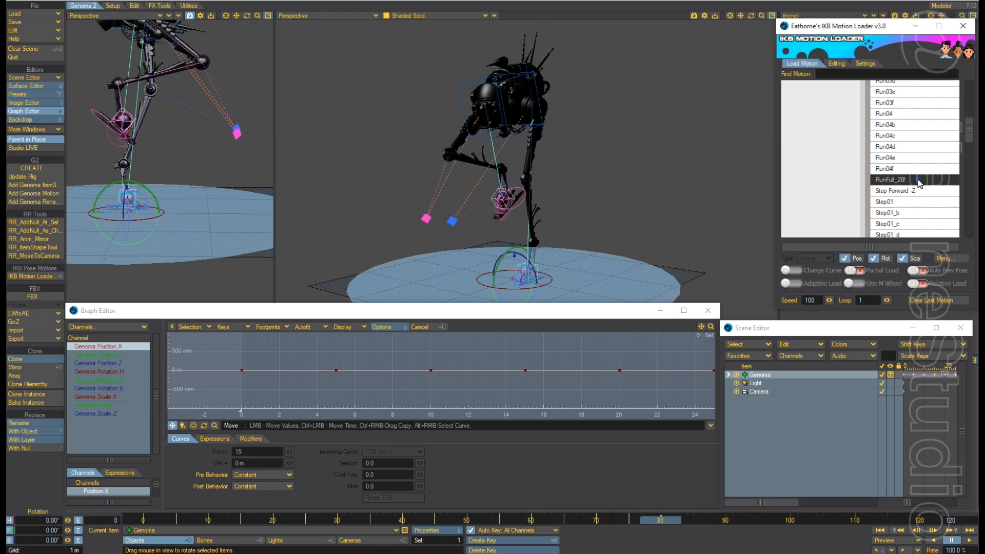
click(667, 521)
key(Right)
key(Right)
key(Right)
key(Right)
key(Right)
key(Right)
key(Right)
key(Right)
key(Right)
key(Right)
key(Right)
key(Right)
key(Right)
key(Right)
key(Right)
key(Right)
key(Right)
key(Right)
key(Right)
key(Right)
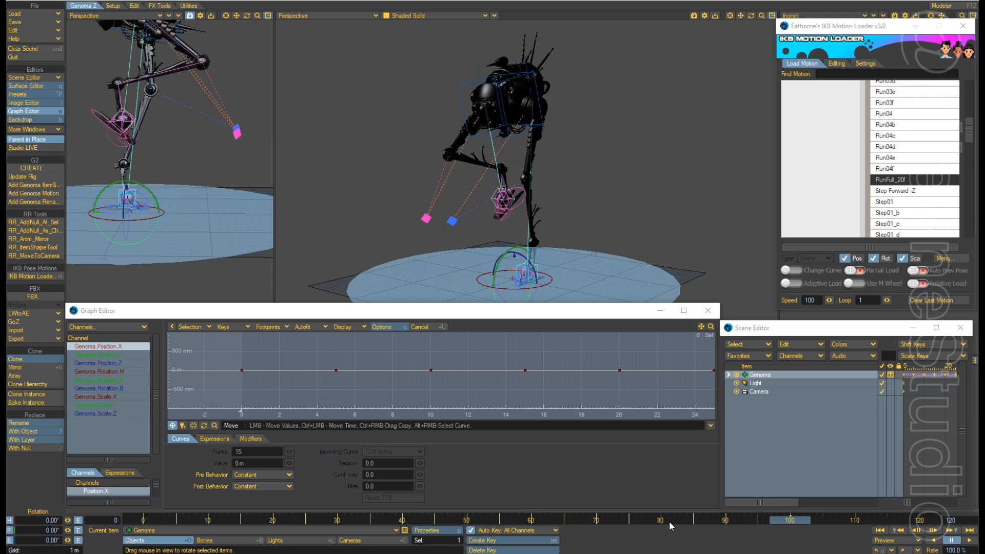
click(901, 182)
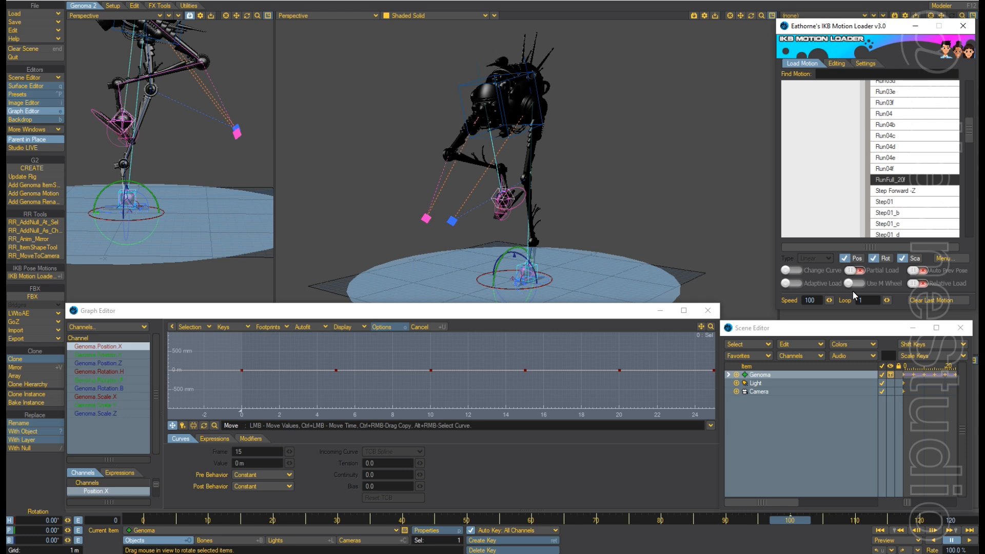
Play back the chained run cycle, stop it and return to frame 0.
click(967, 542)
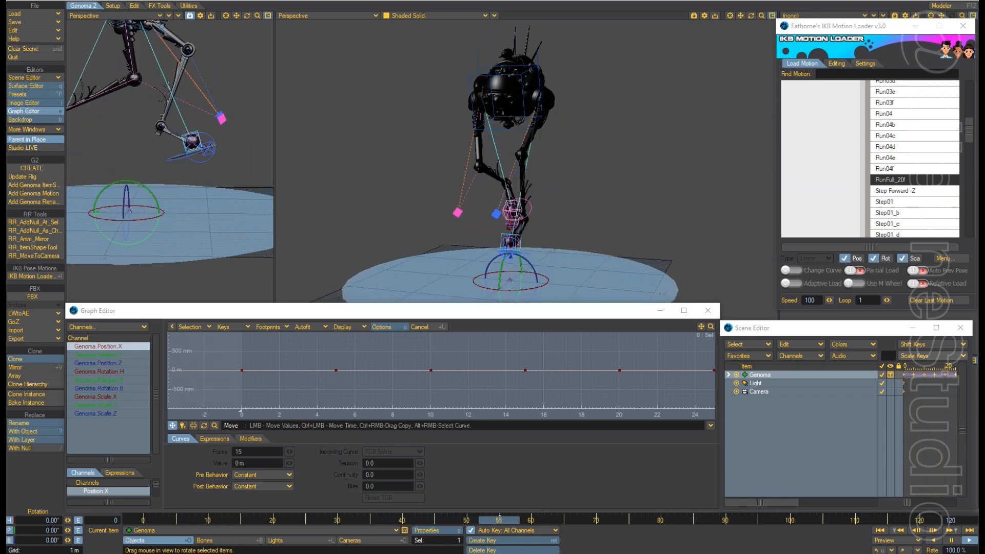
click(952, 538)
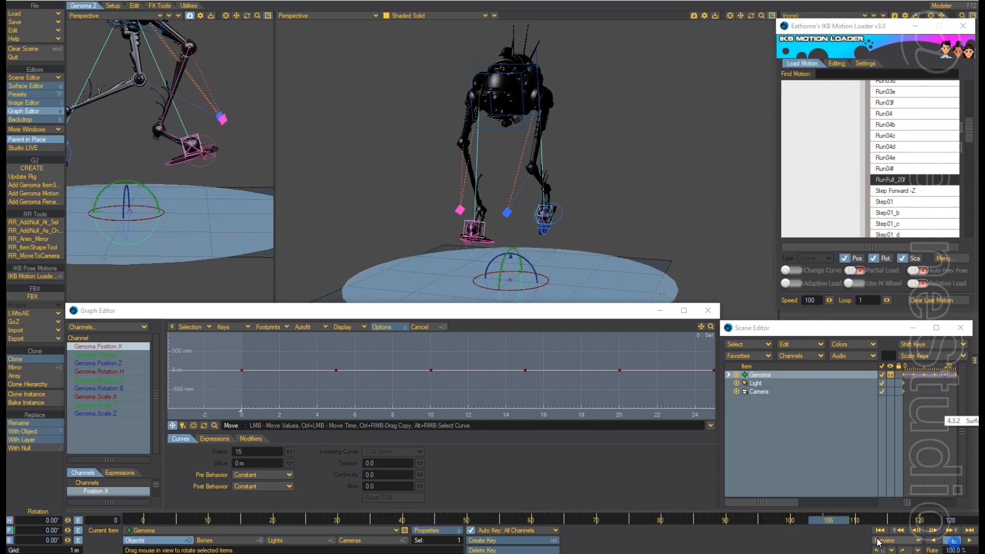
click(880, 530)
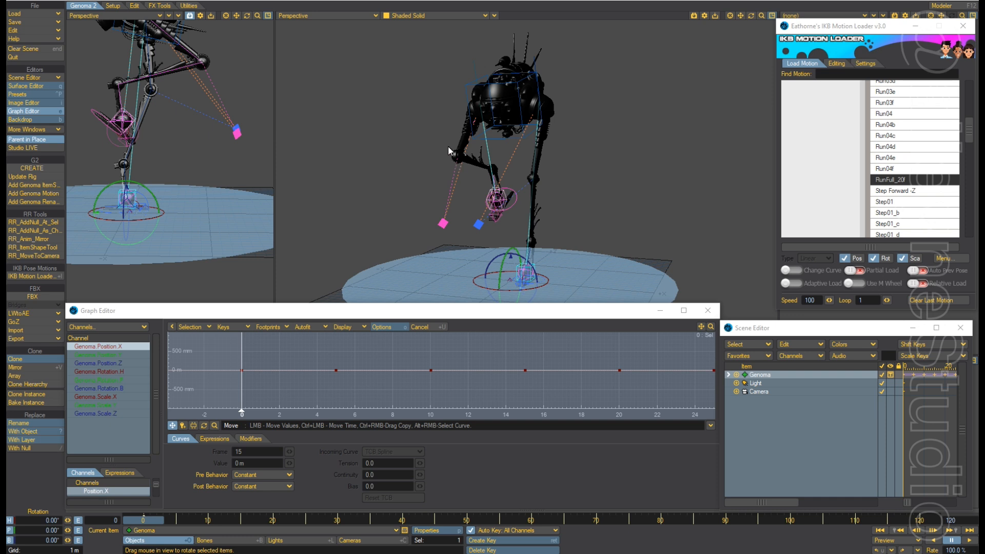
Select the _body control and fit its full Position.X curve in the Graph Editor.
scroll(575, 211, up, 3)
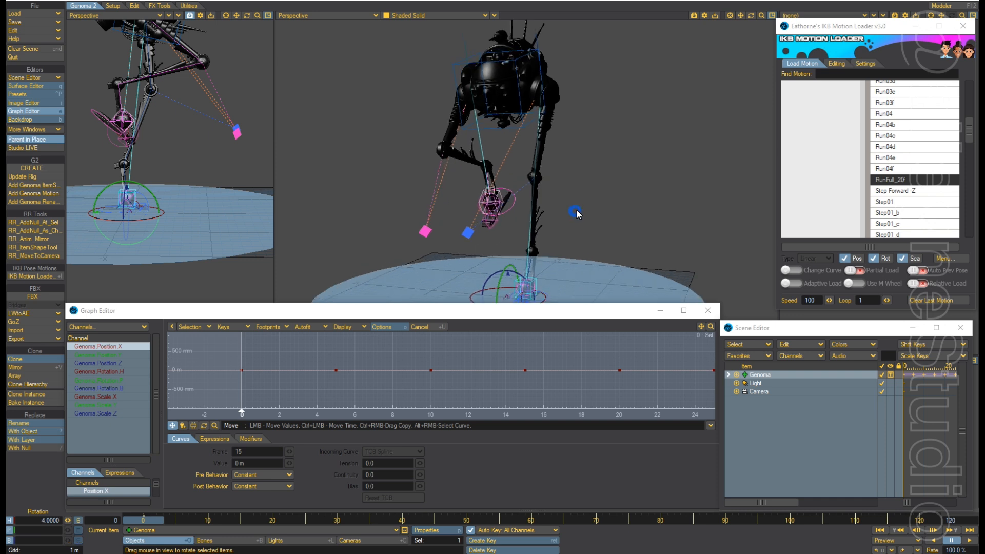
click(451, 53)
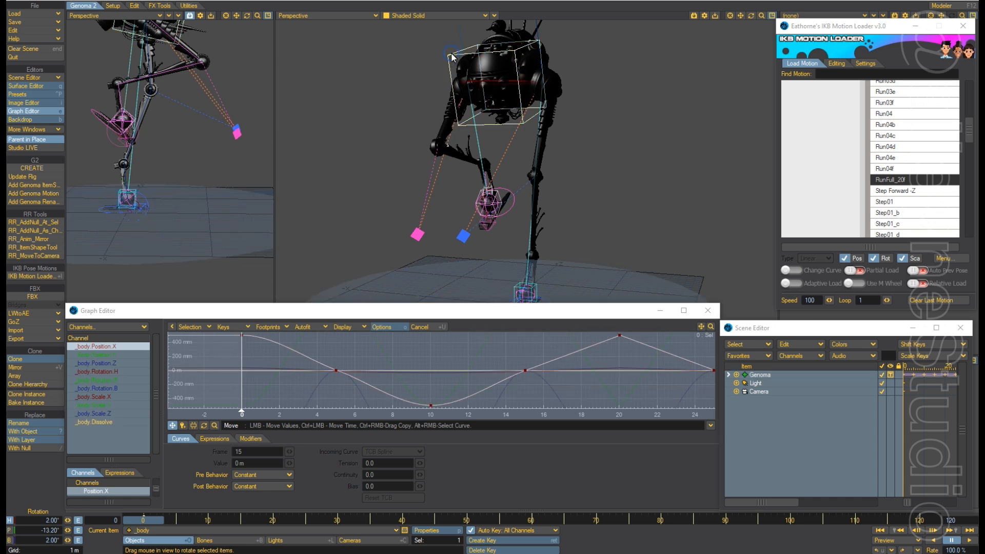
scroll(601, 362, down, 8)
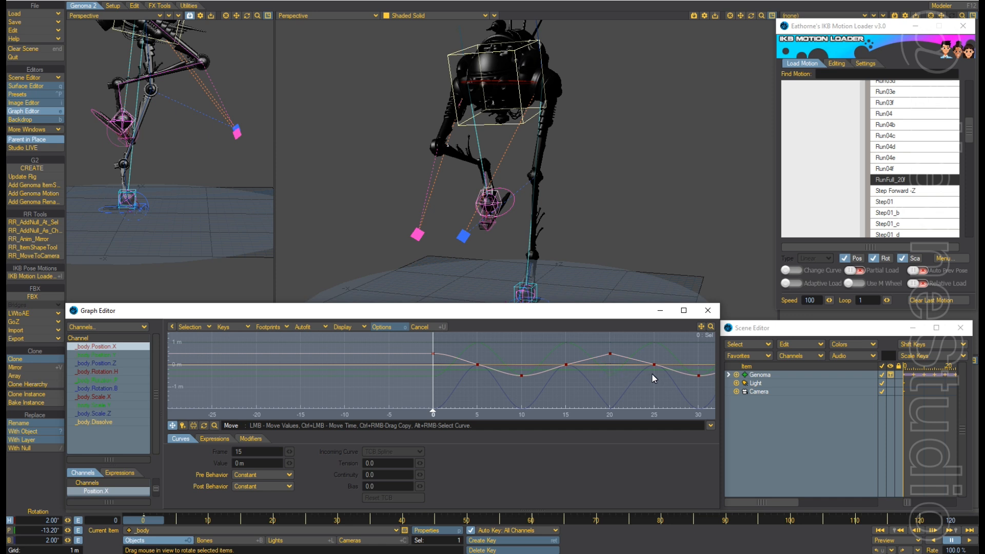
click(653, 374)
alt+drag(653, 375, 498, 351)
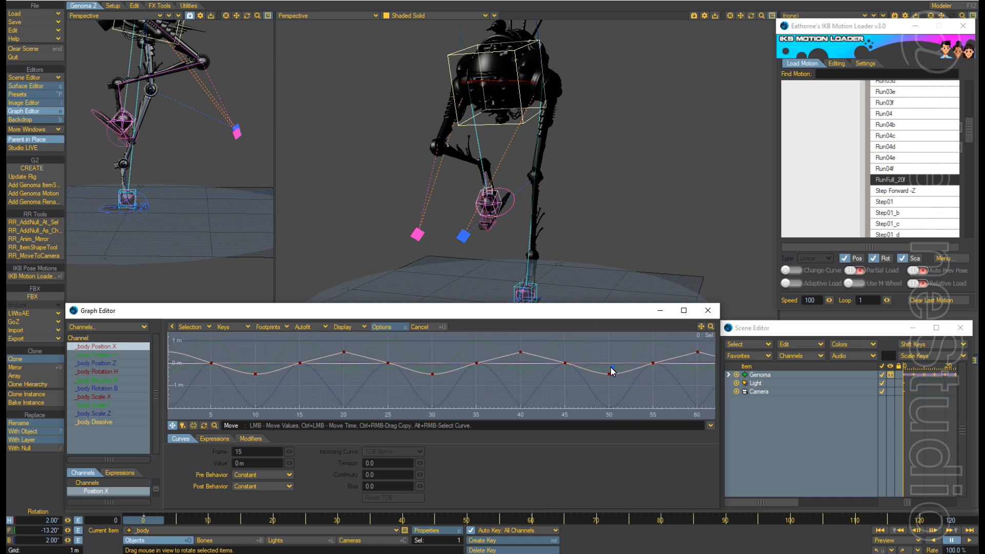
scroll(610, 370, down, 3)
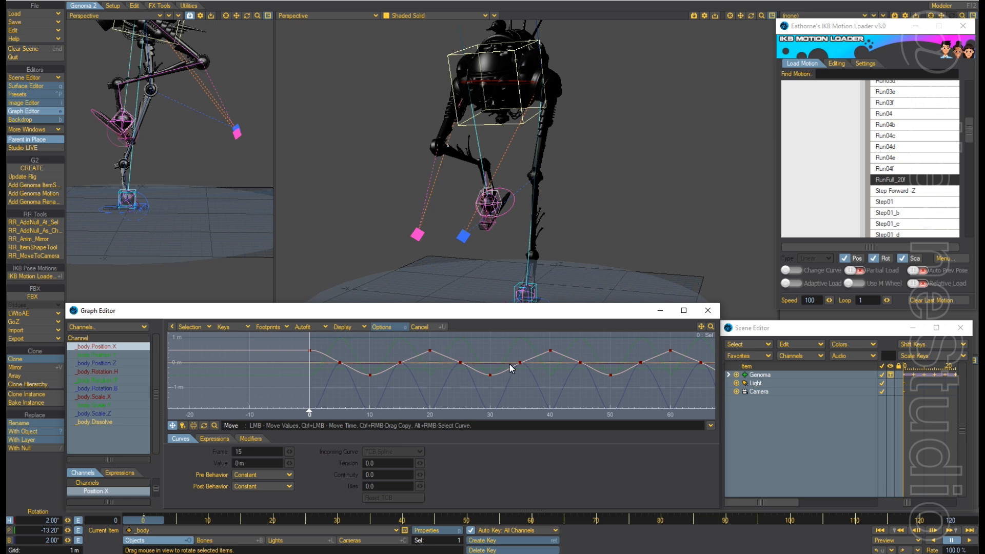
click(545, 361)
alt+drag(565, 358, 599, 361)
key(a)
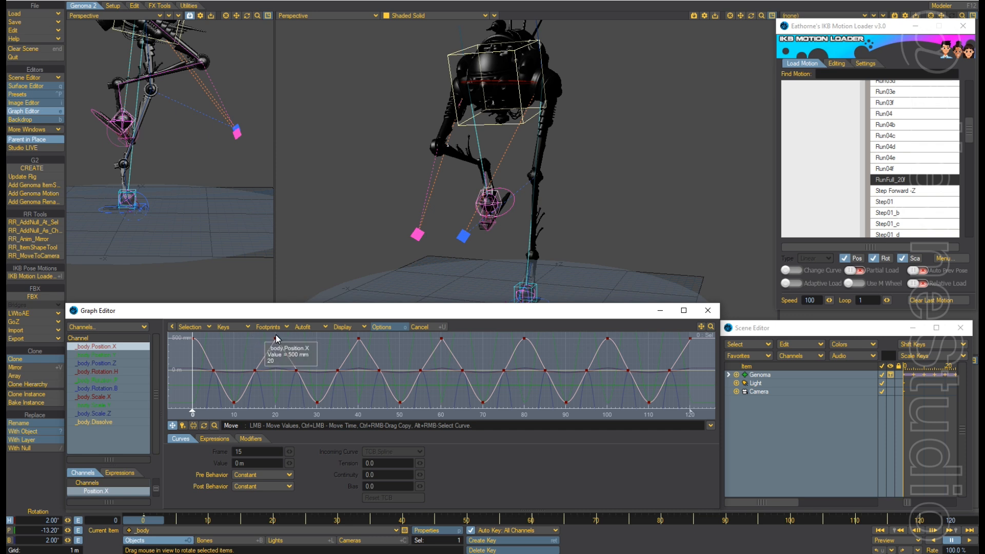
drag(276, 345, 462, 346)
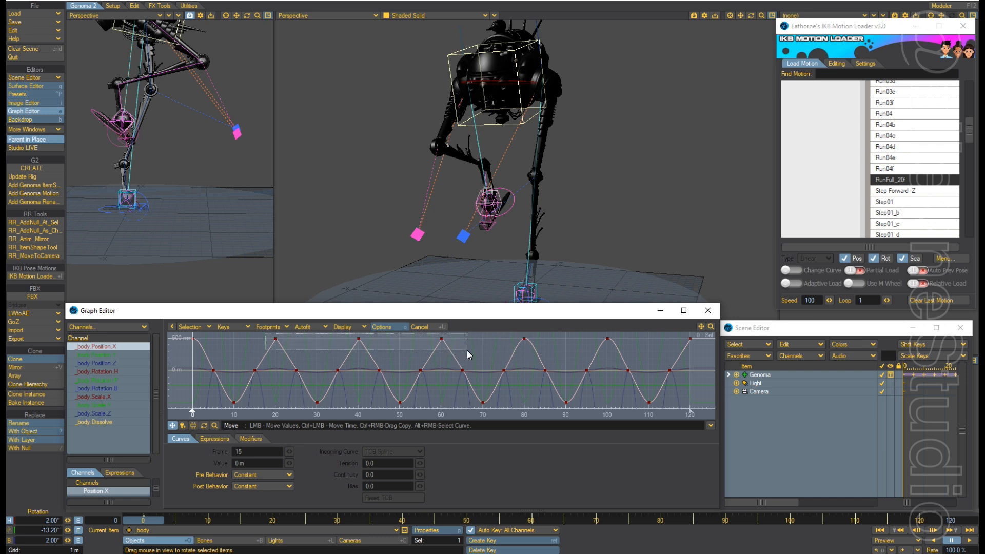
right_drag(467, 350, 467, 349)
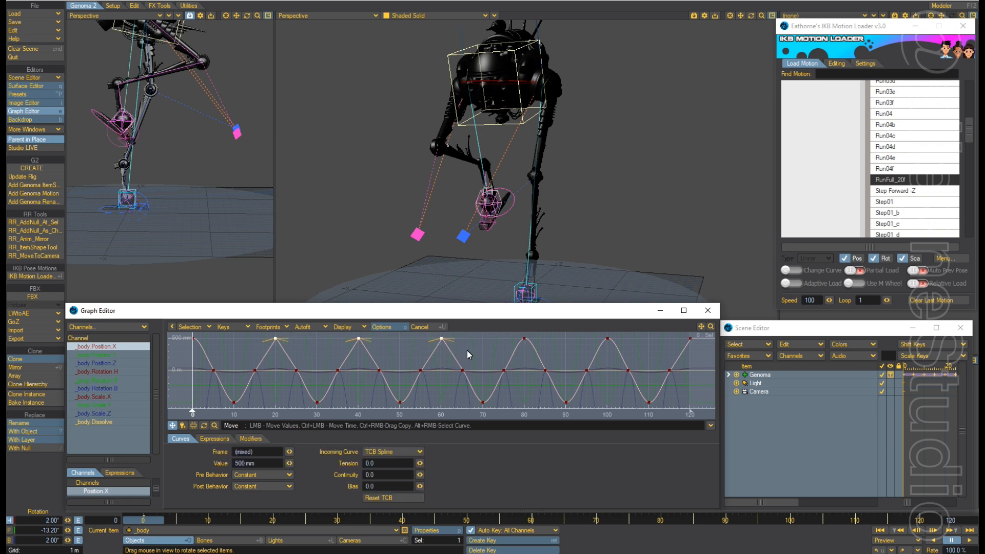
click(411, 452)
click(411, 454)
Apply Ease In/Out to the _body Position.X key at frame 20.
scroll(273, 353, up, 3)
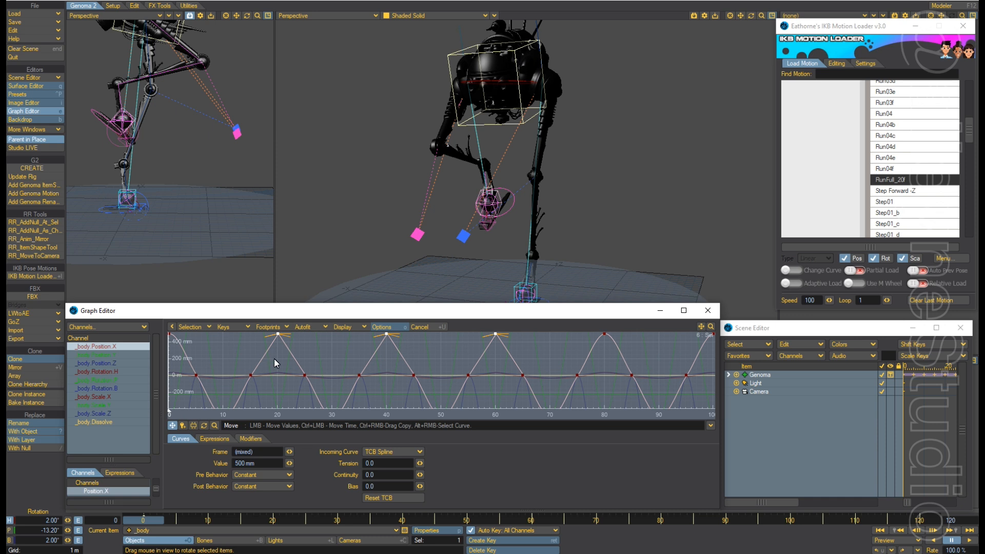
alt+drag(288, 355, 333, 371)
click(321, 349)
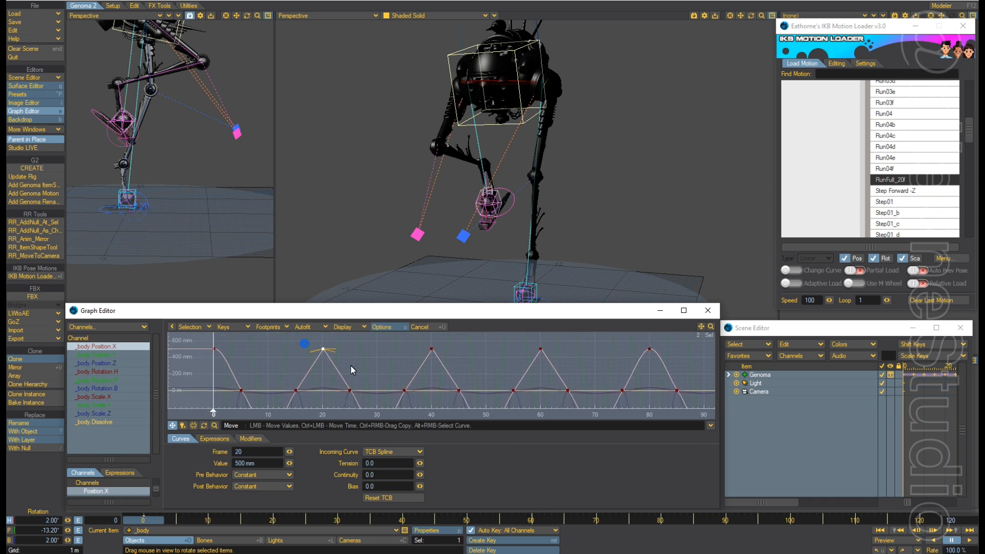
right_click(323, 352)
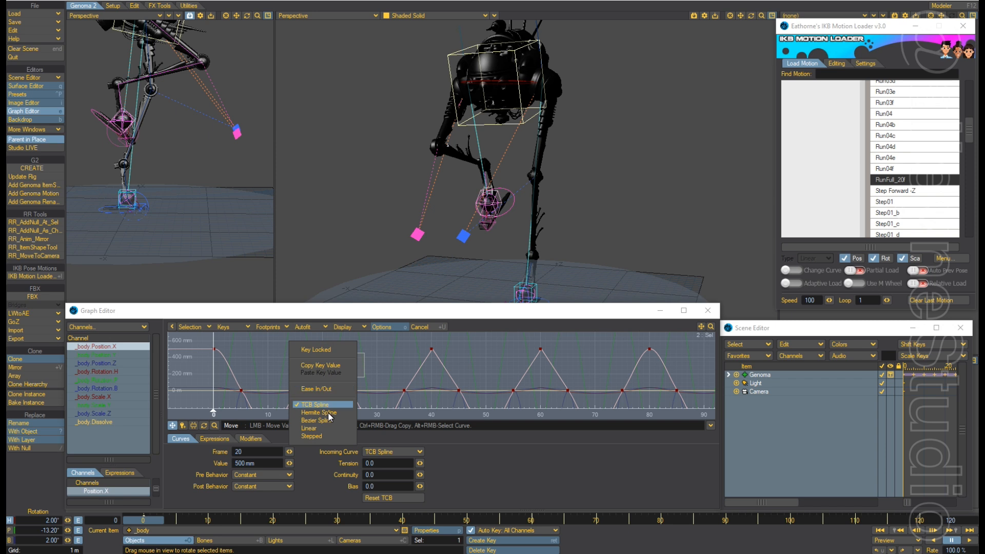
click(329, 389)
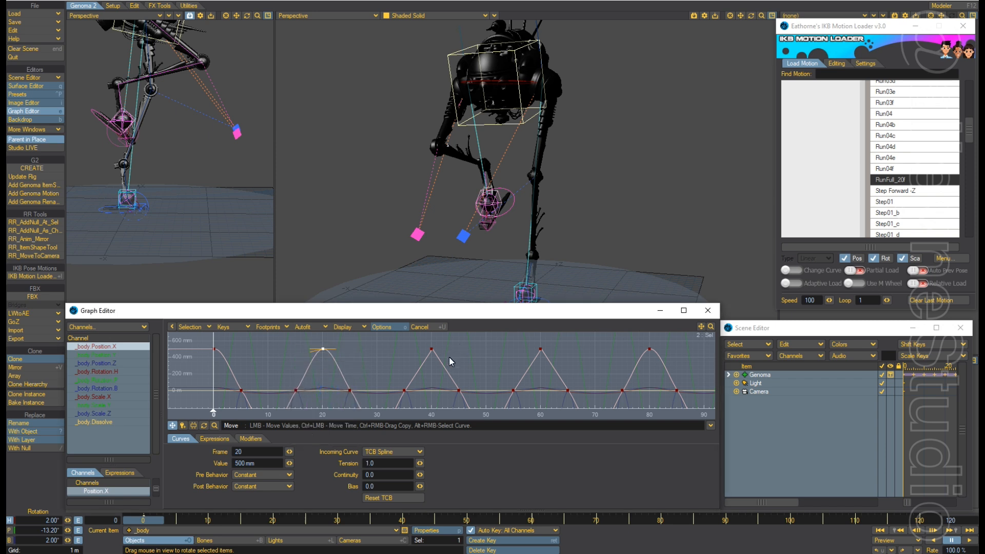
Apply Ease In/Out to the _body Position.X keys at frames 40 and 60.
click(419, 340)
click(432, 349)
right_click(431, 351)
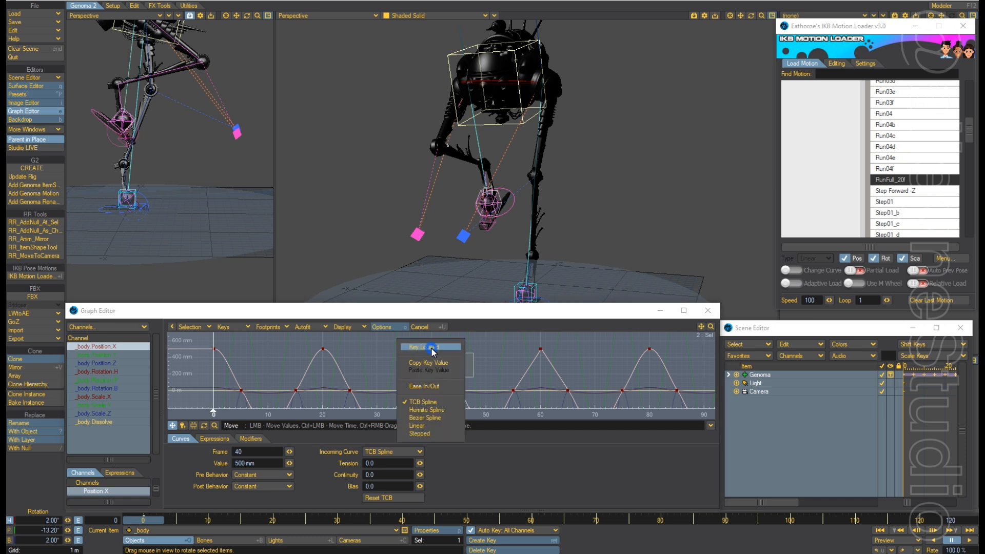
click(434, 386)
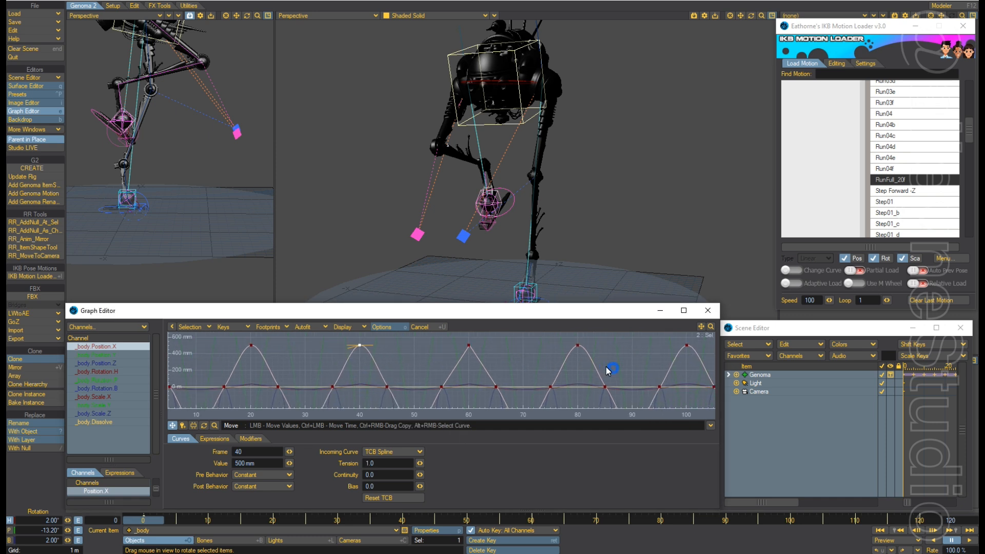
alt+drag(606, 367, 489, 366)
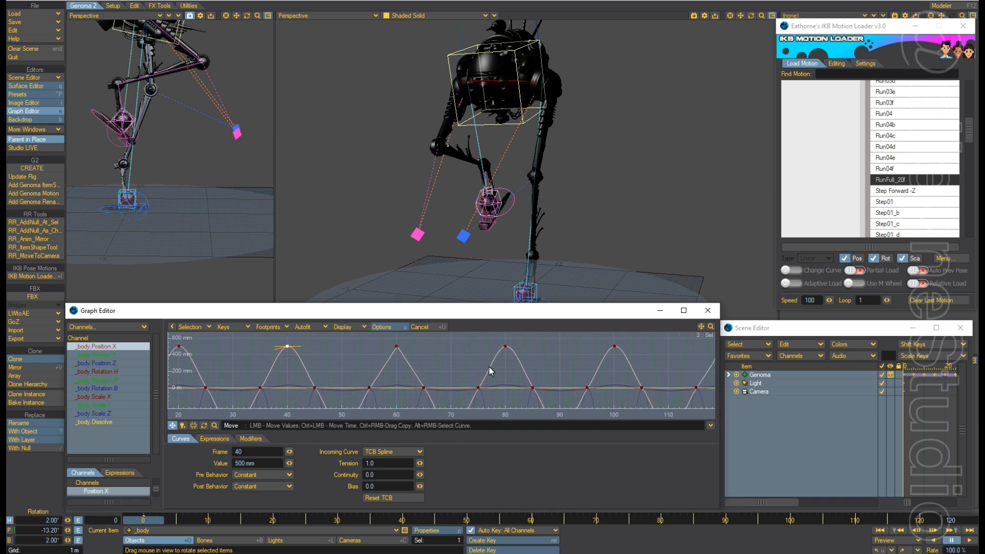
right_click(398, 348)
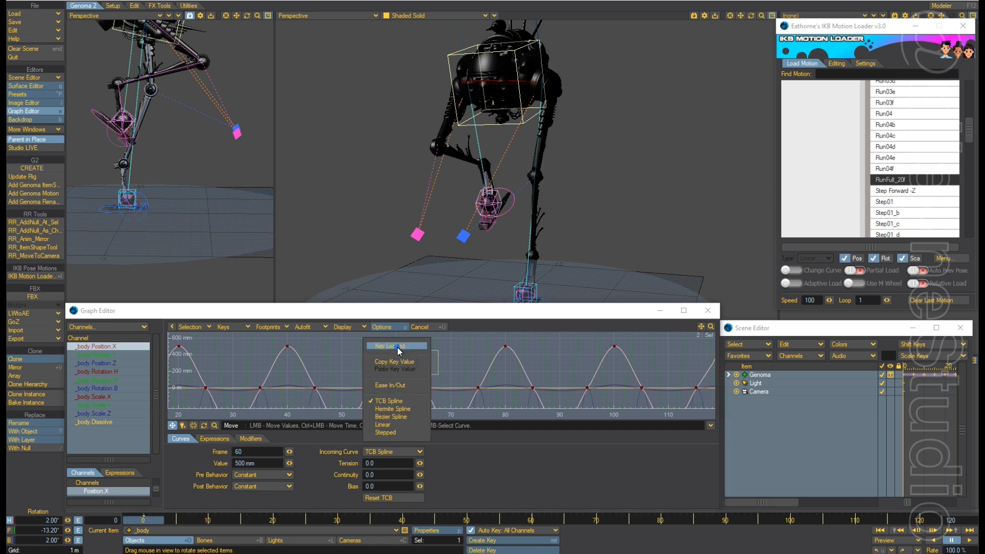
click(390, 386)
Apply Ease In/Out to the last and first _body Position.X keys, at frames 120 and 0.
alt+drag(666, 356, 541, 350)
click(500, 354)
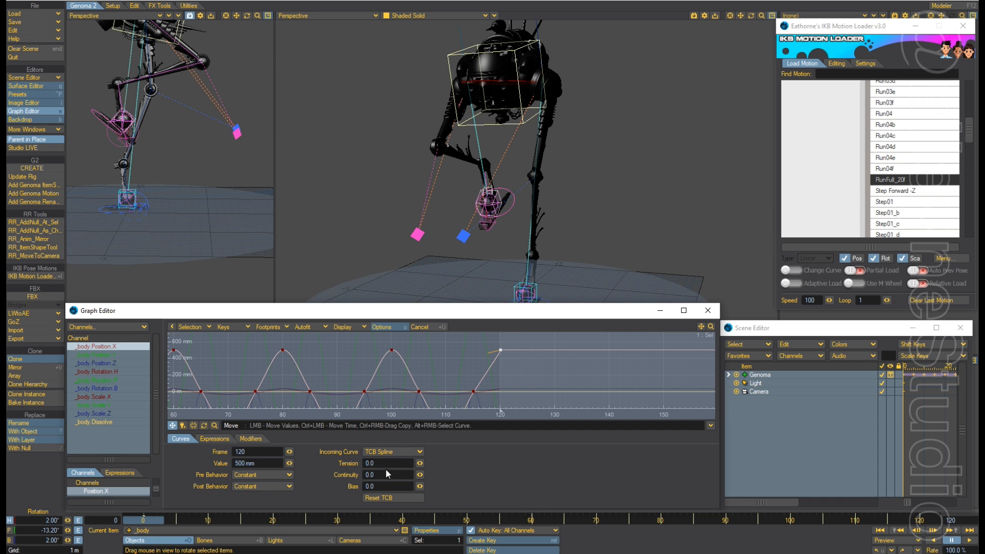
right_click(501, 349)
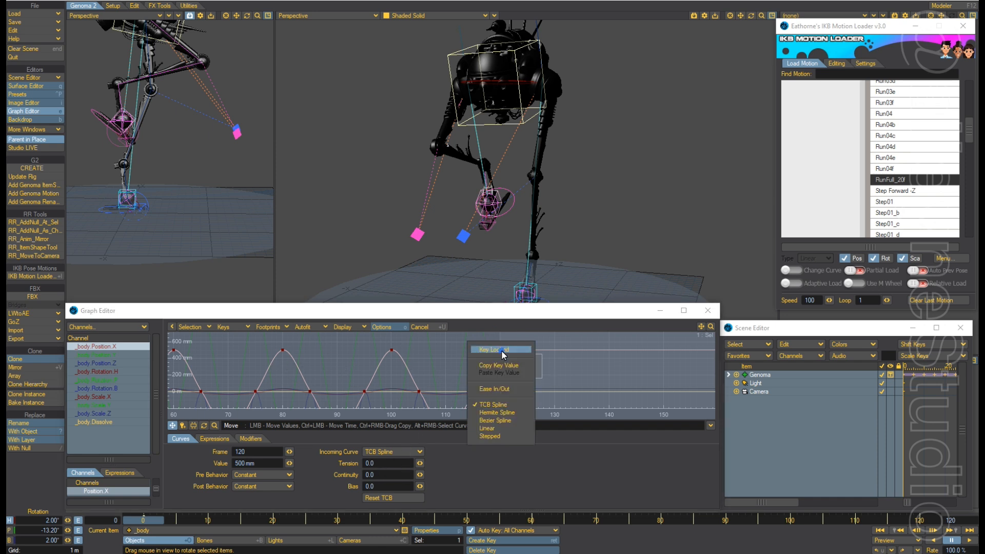
click(497, 390)
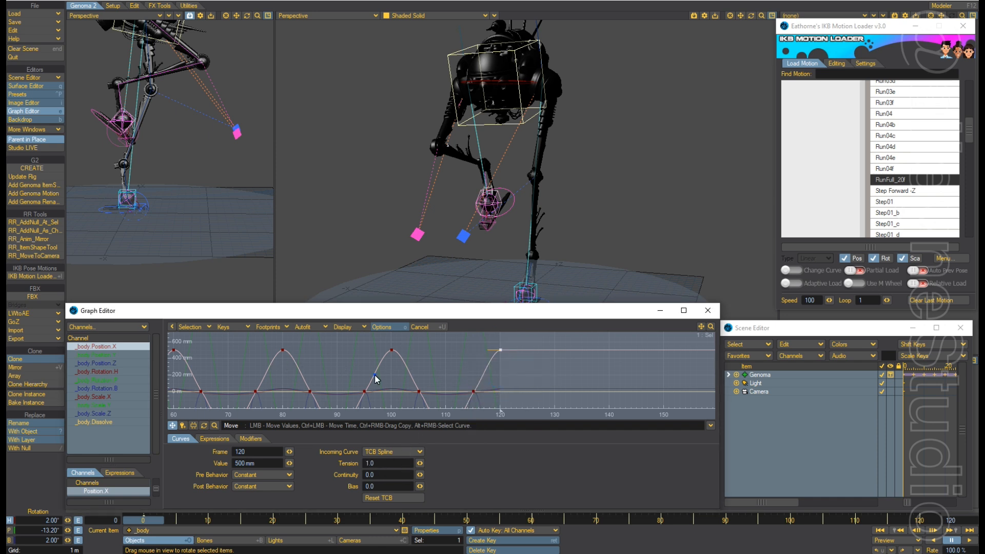
mouse_move(375, 376)
alt+mouse_down()
mouse_move(398, 372)
mouse_move(374, 374)
alt+mouse_up()
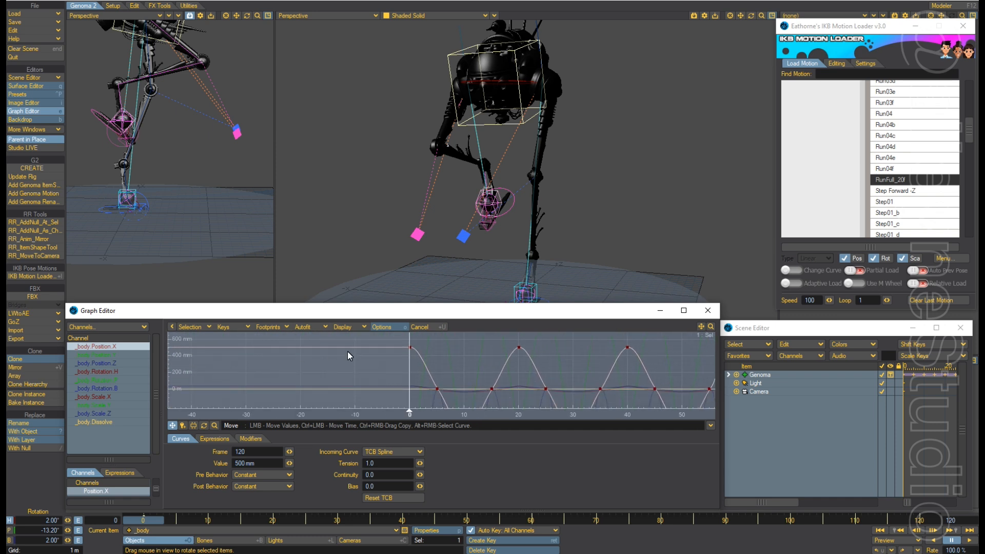
click(410, 347)
right_click(411, 348)
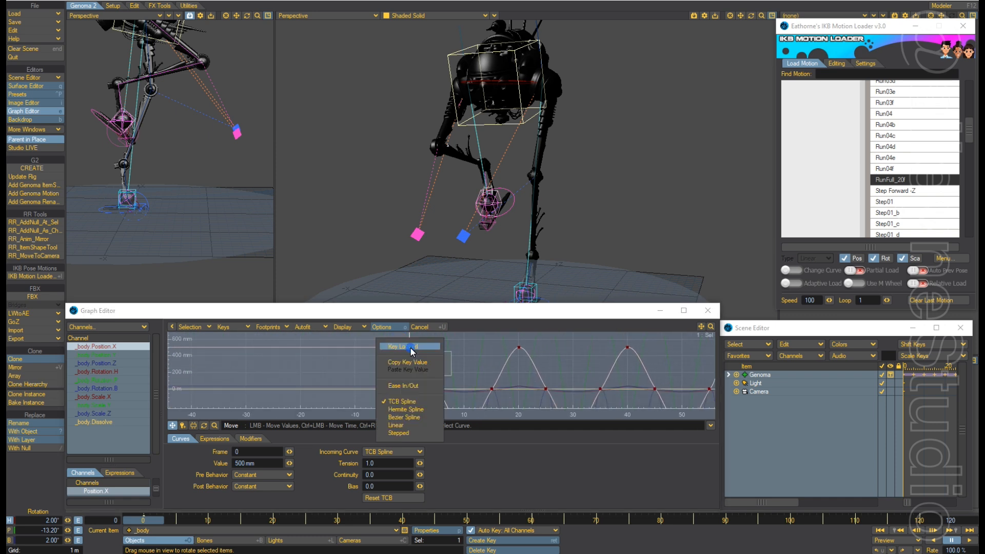
click(405, 386)
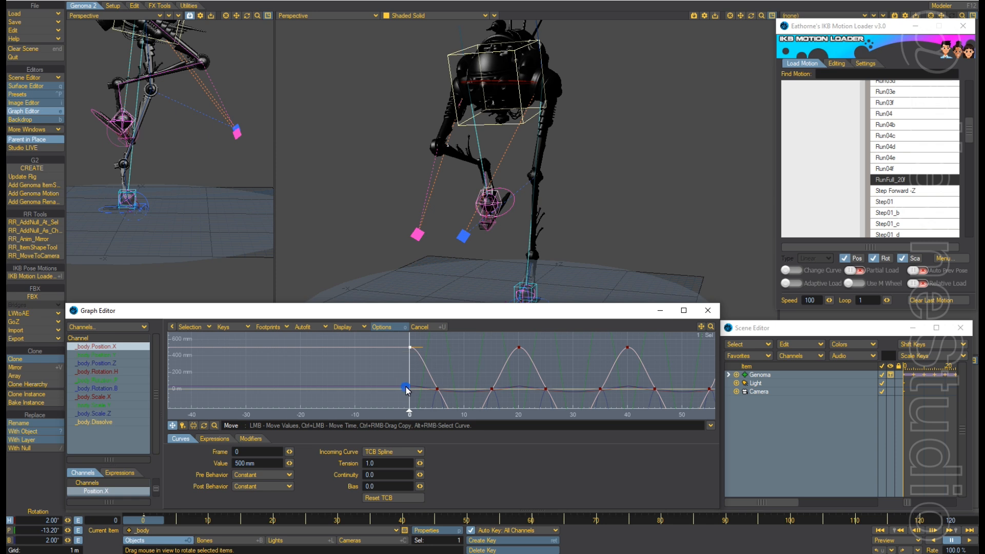
Display the _body curves from Position.Y through Rotation.B together to compare how their repeated cycles join.
click(107, 355)
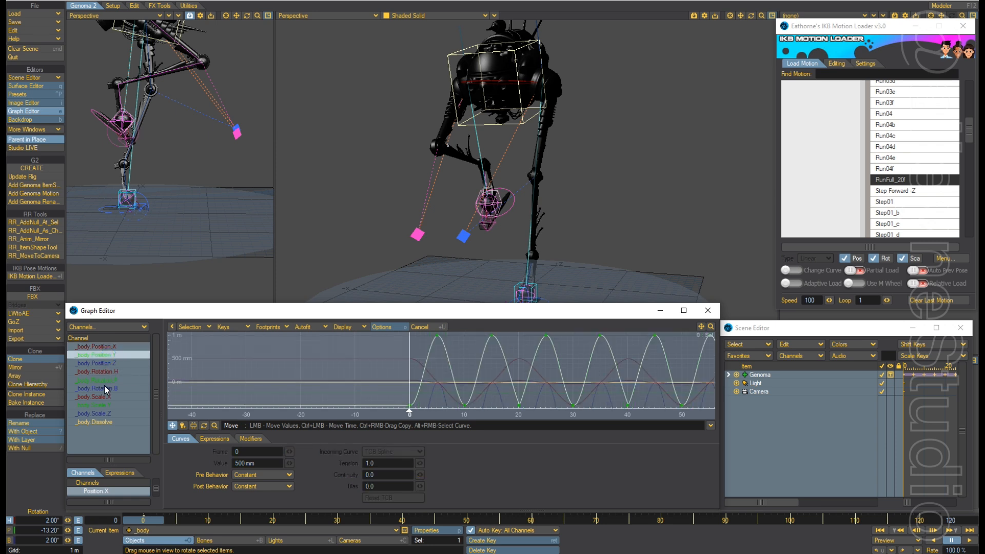
click(104, 385)
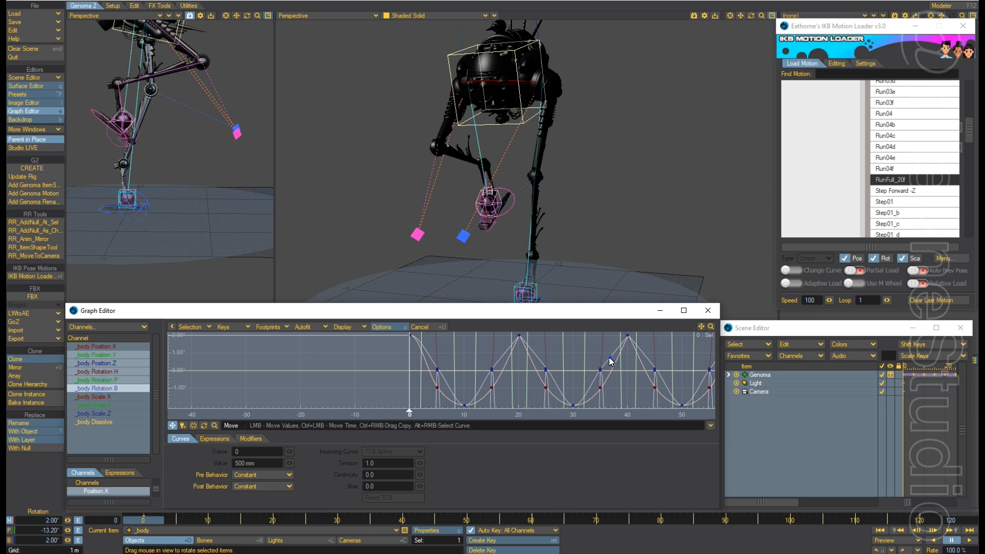
scroll(608, 357, up, 5)
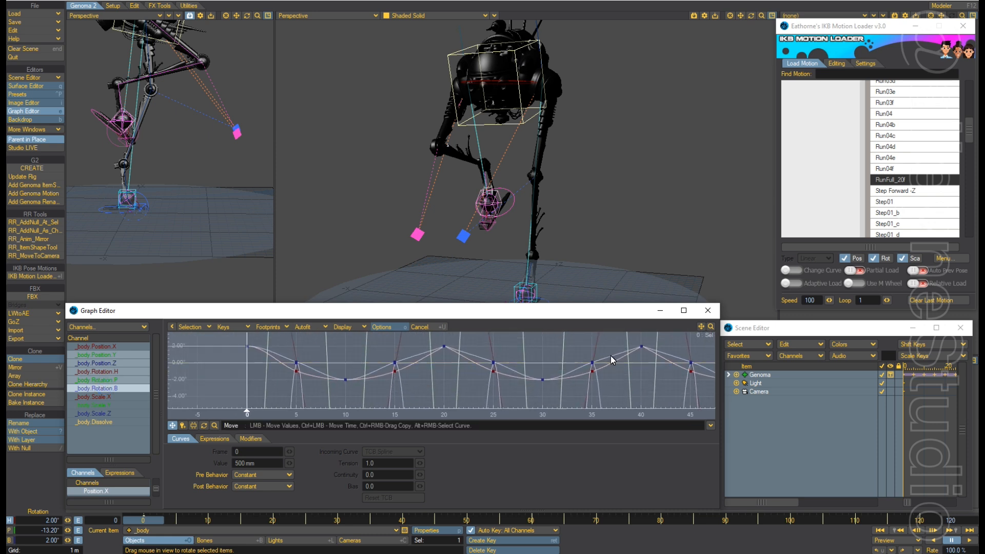
scroll(611, 356, down, 2)
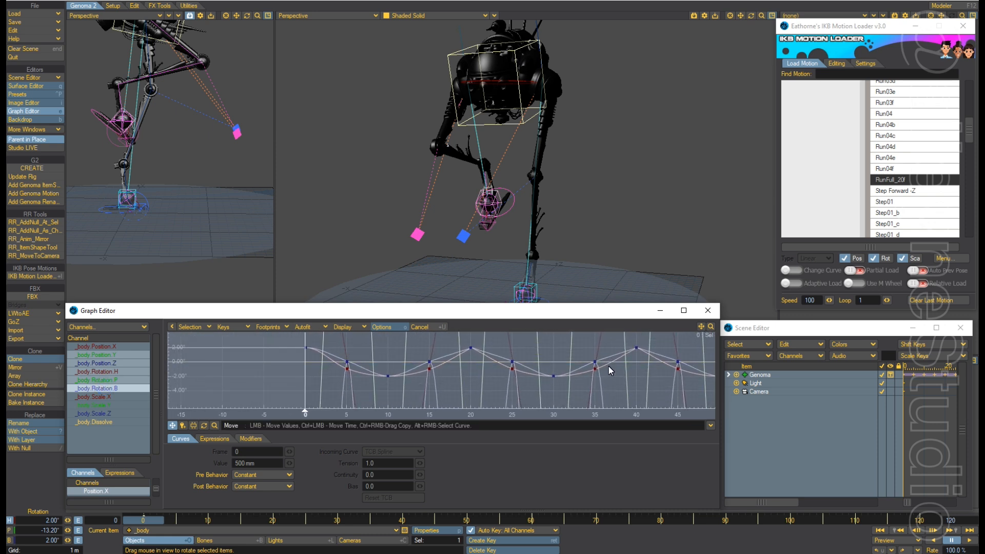
Set Tension to 1.0 on the _body Position.Y keys at frames 0, 20, 40, 60 and 120.
click(120, 356)
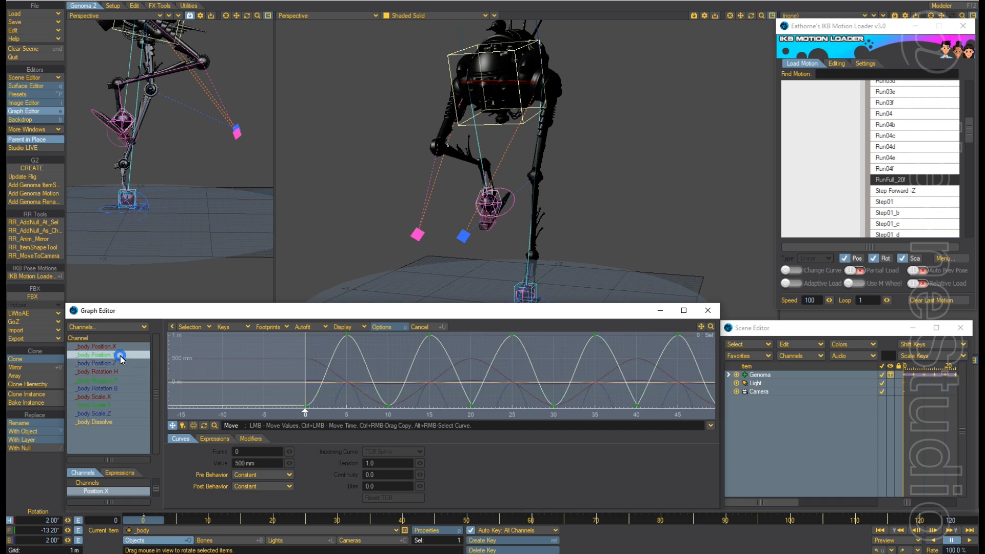
click(503, 389)
click(559, 379)
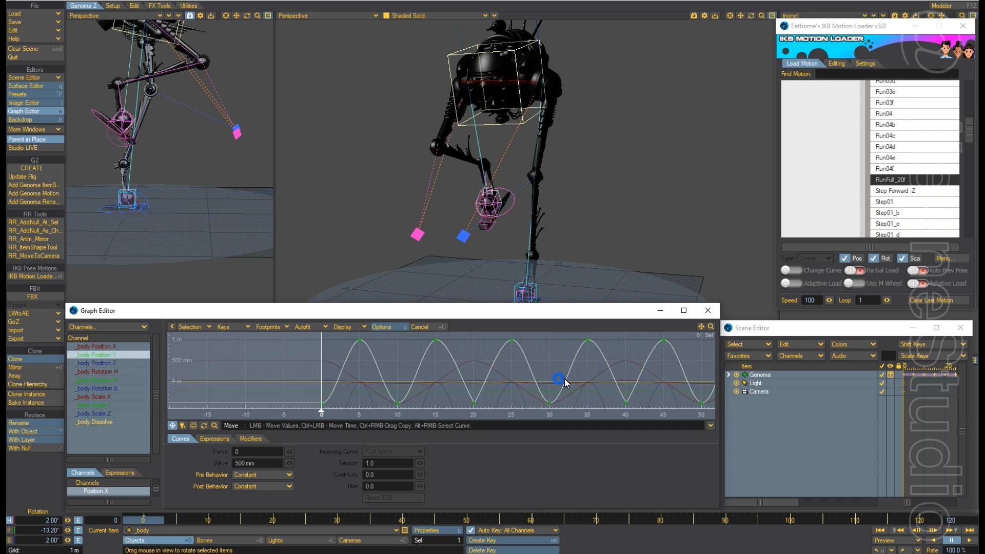
alt+drag(595, 388, 592, 388)
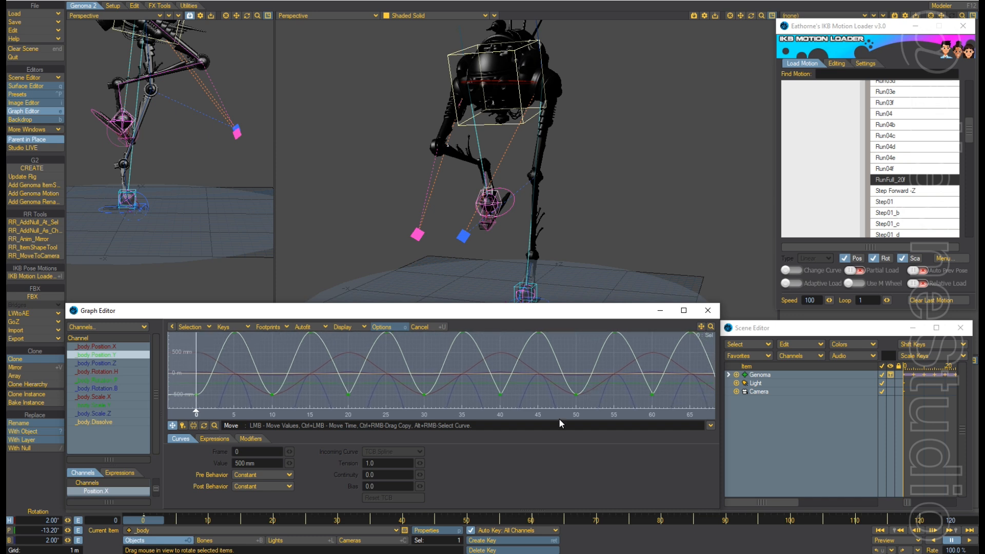
click(348, 394)
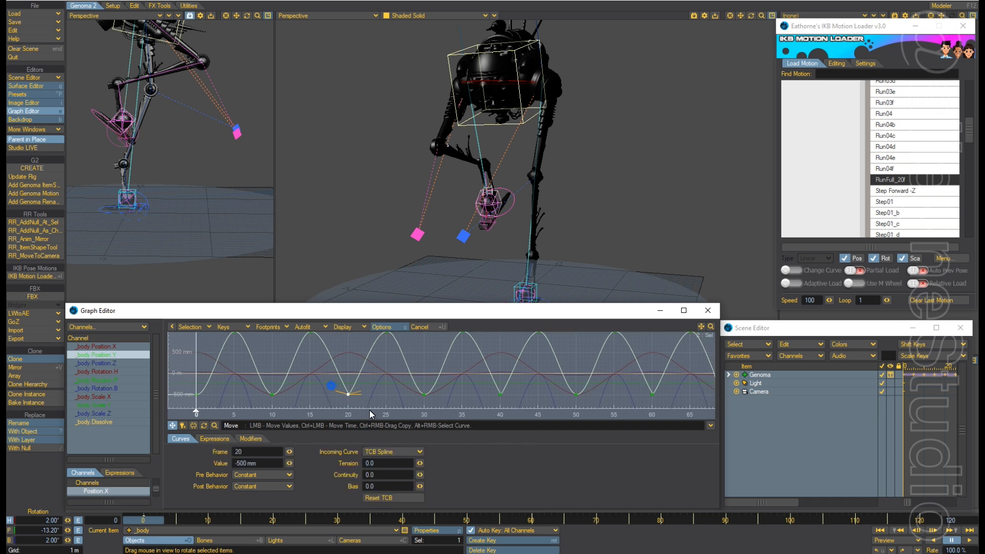
shift+click(499, 394)
alt+drag(671, 385, 671, 384)
shift+right_drag(641, 390, 665, 417)
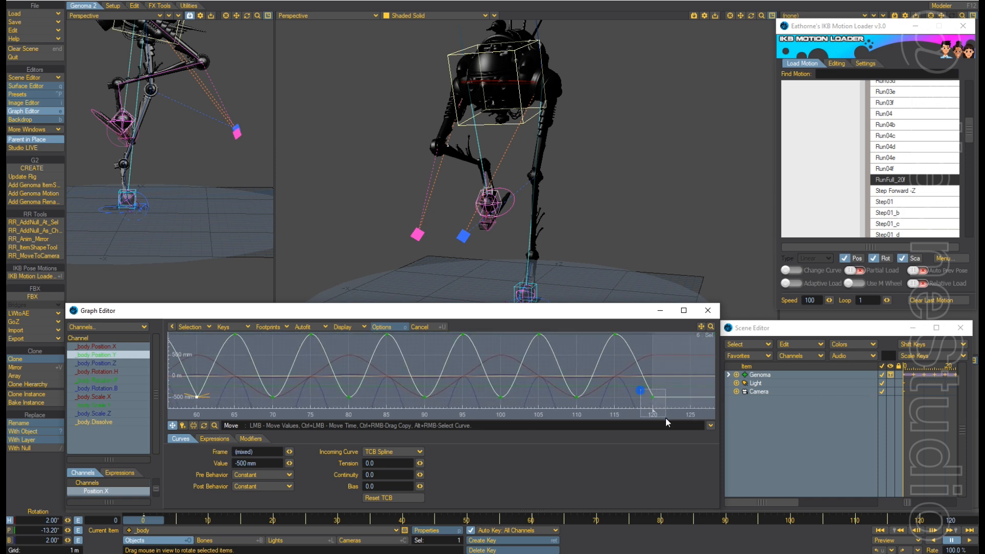
alt+drag(420, 363, 424, 366)
shift+right_drag(216, 387, 237, 405)
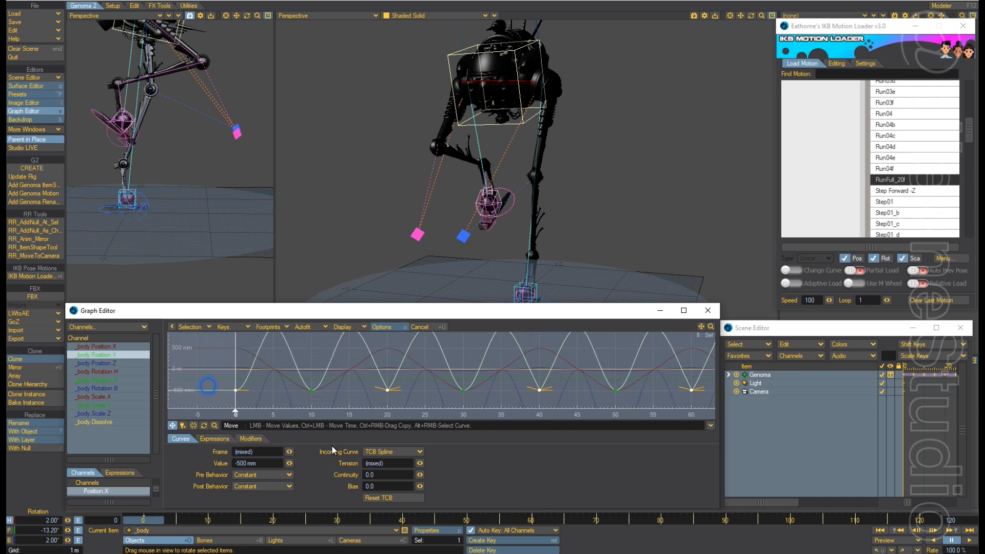
click(392, 464)
text(1)
key(Tab)
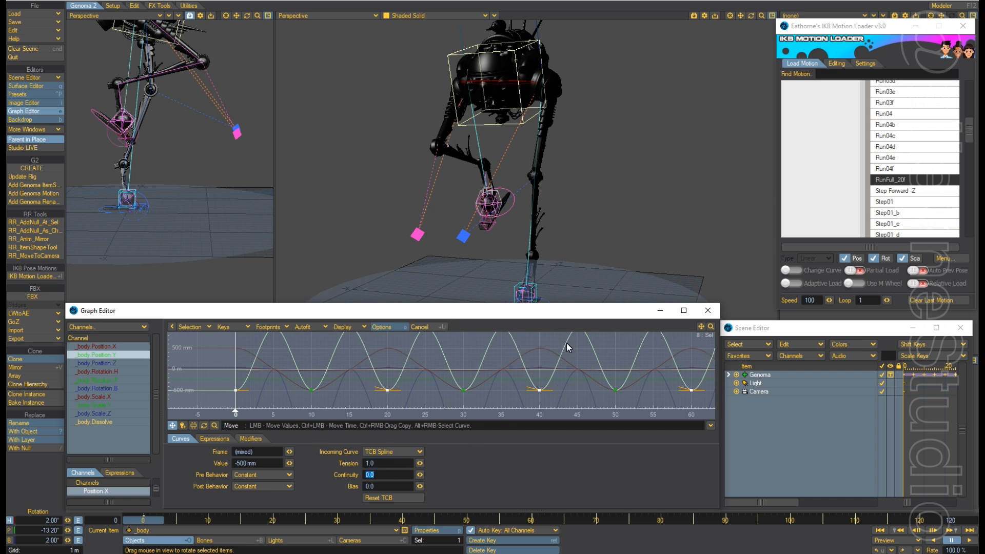
scroll(573, 365, down, 2)
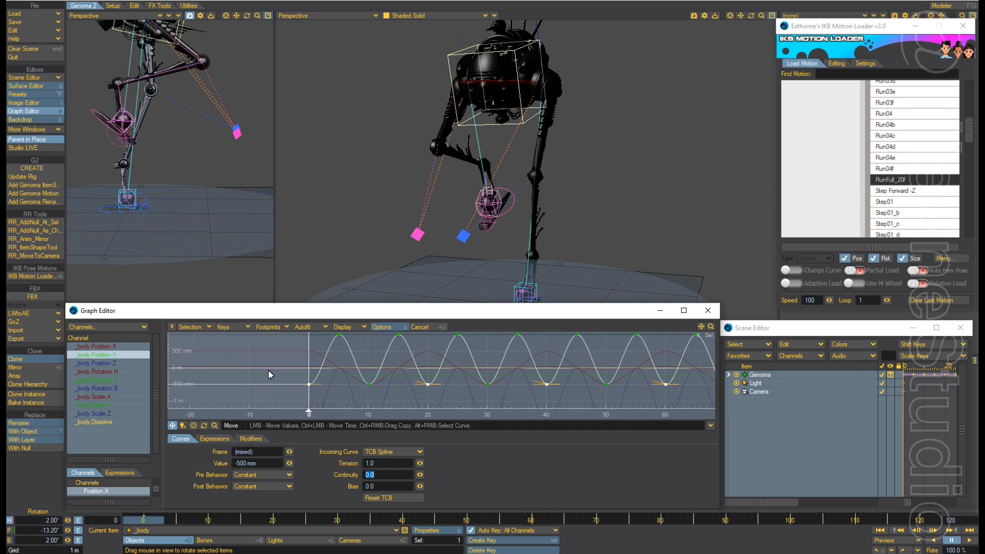
Set Tension to 1.0 on the _body Position.Z keys at frames 0, 40, 60 and 120.
click(105, 363)
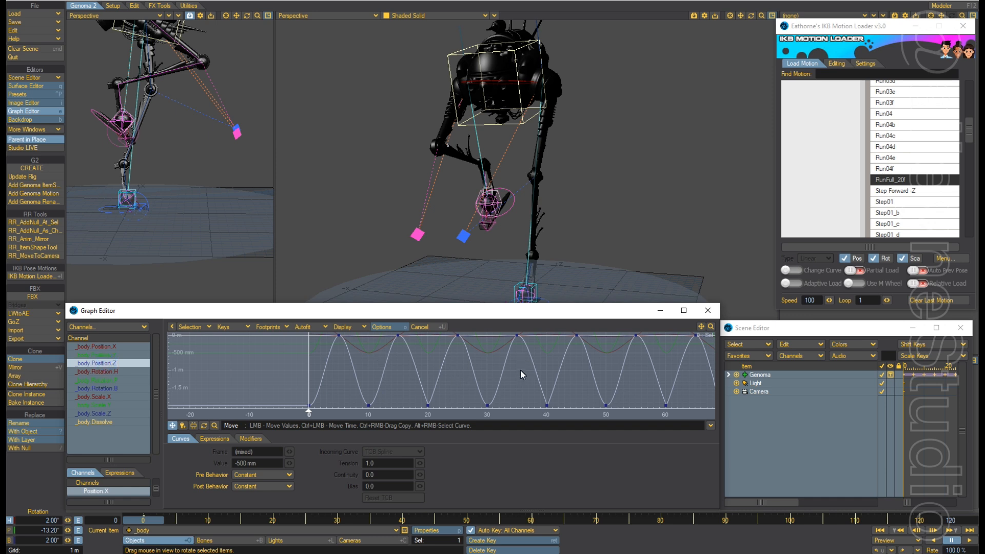
alt+drag(521, 370, 523, 369)
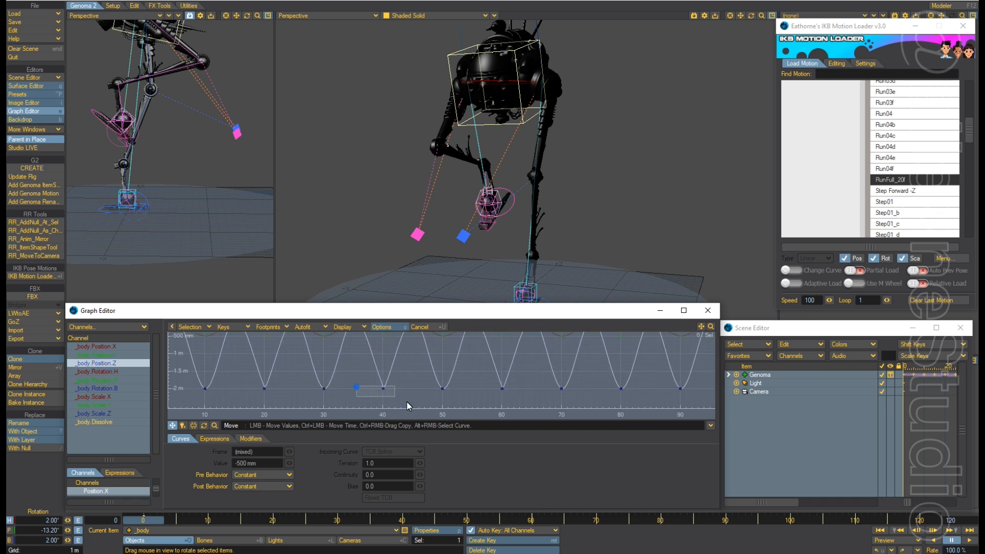
drag(406, 401, 408, 400)
shift+click(502, 388)
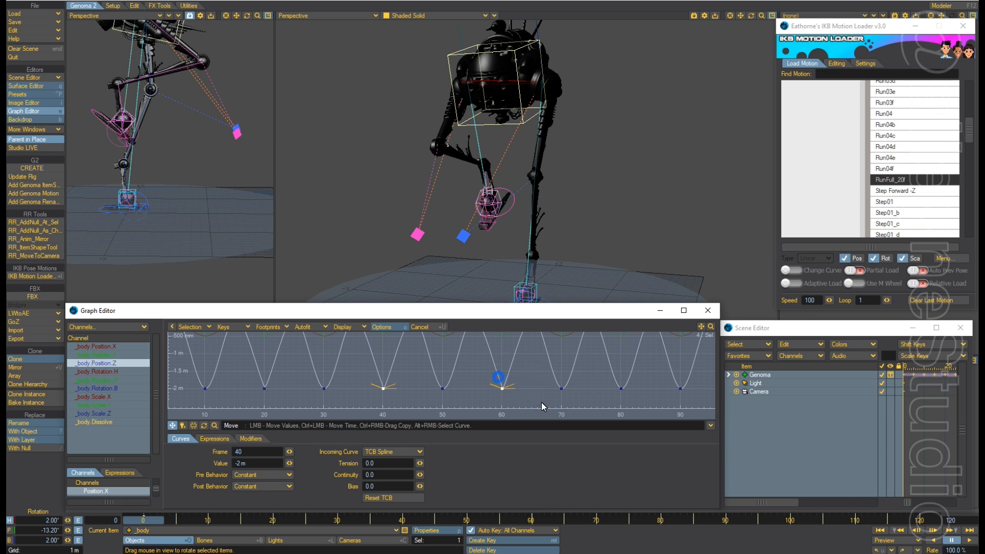
alt+drag(628, 371, 433, 365)
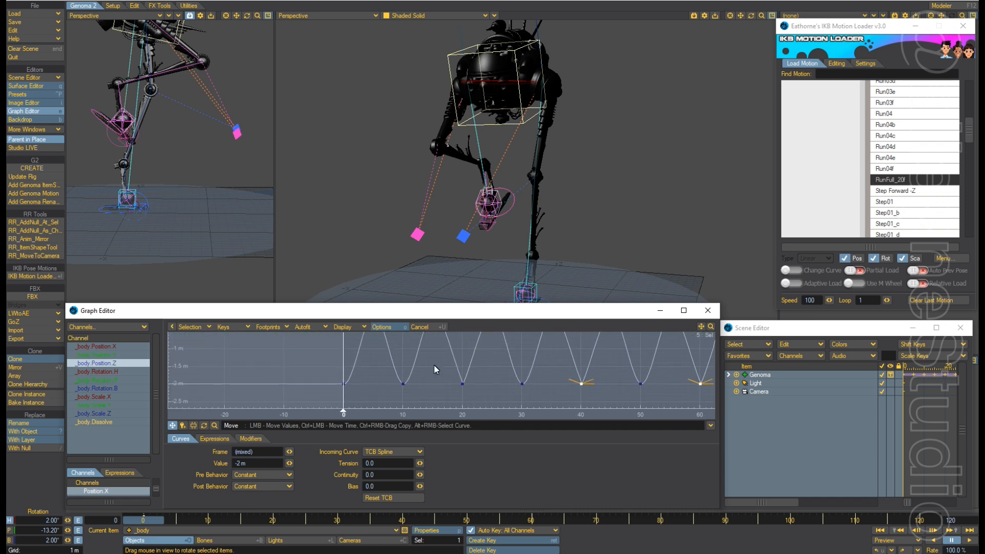
click(342, 382)
click(395, 462)
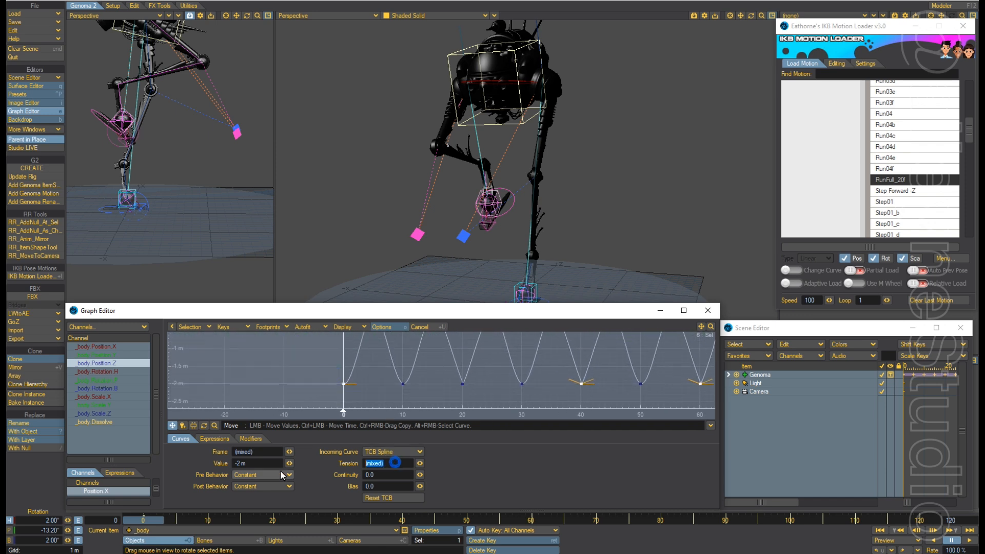
text(1)
key(Tab)
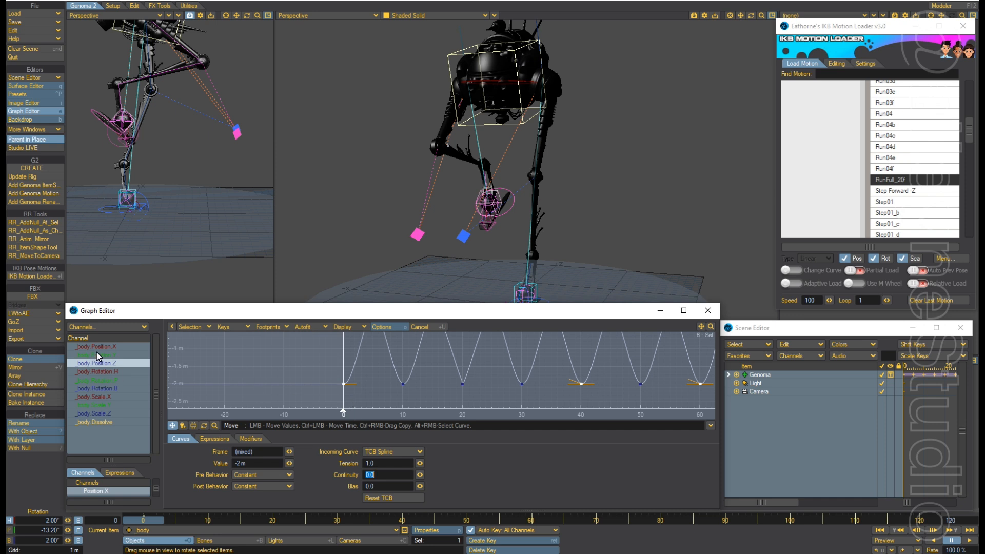
Set Tension to 1.0 on the _body Rotation.H keys at frames 0, 20, 40, 60 and 120.
click(111, 372)
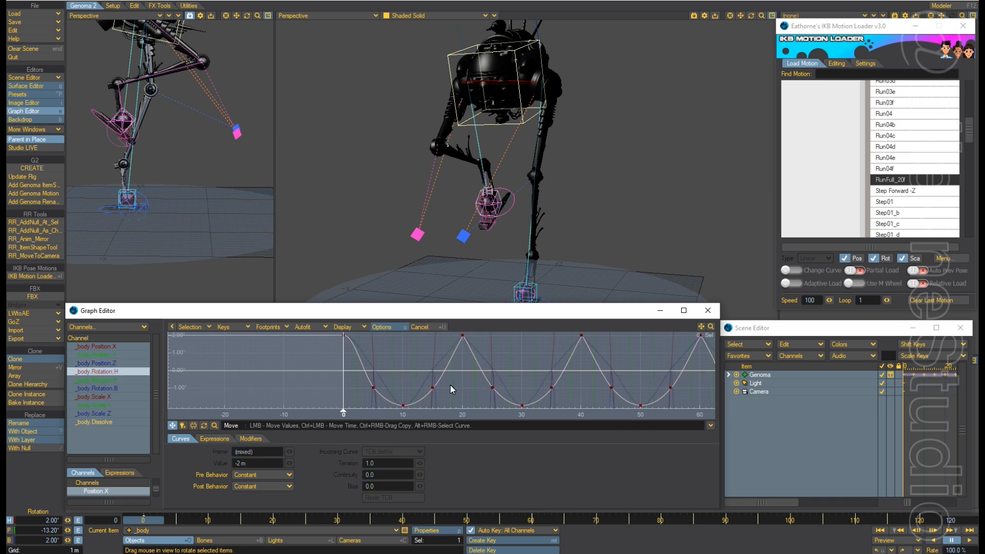
alt+drag(390, 368, 315, 348)
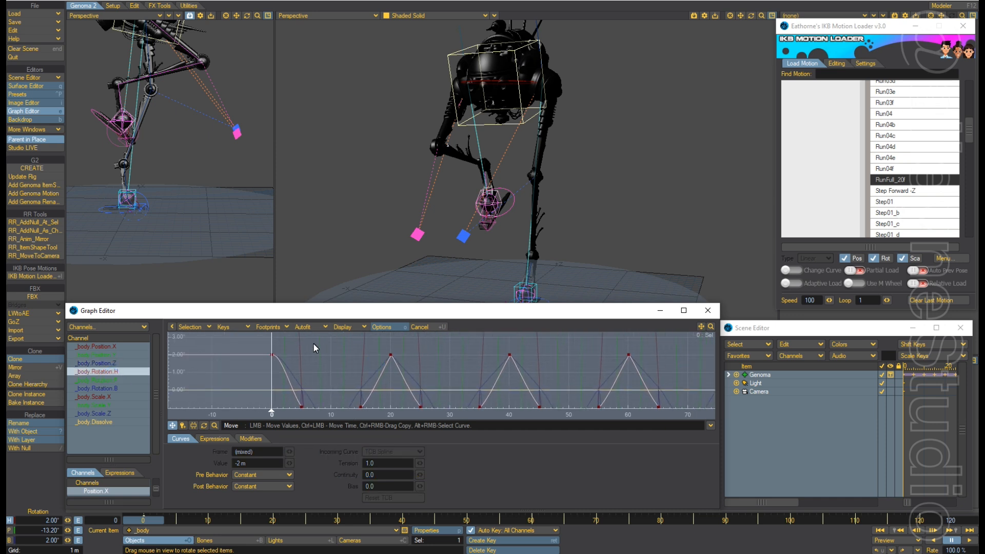
drag(245, 345, 672, 376)
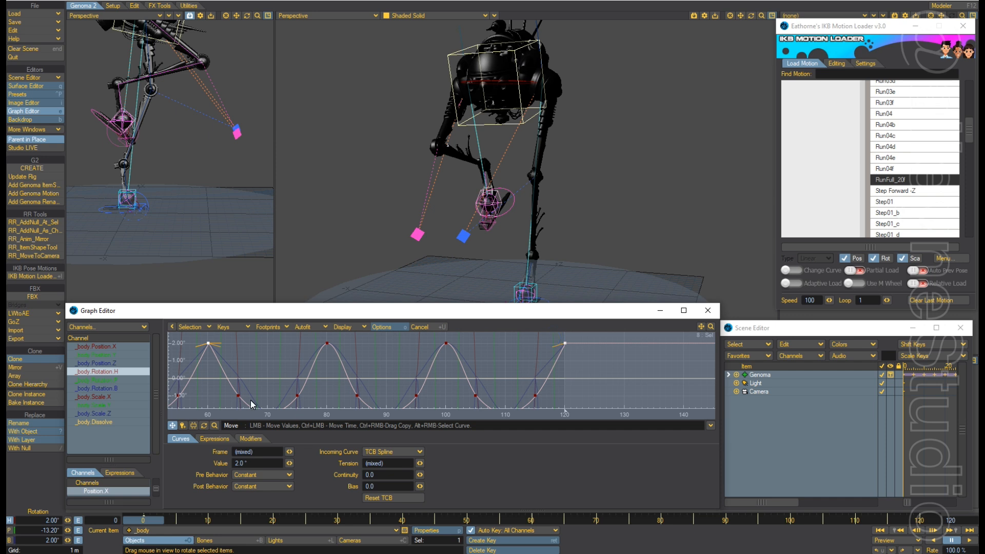
click(394, 463)
text(1)
key(Tab)
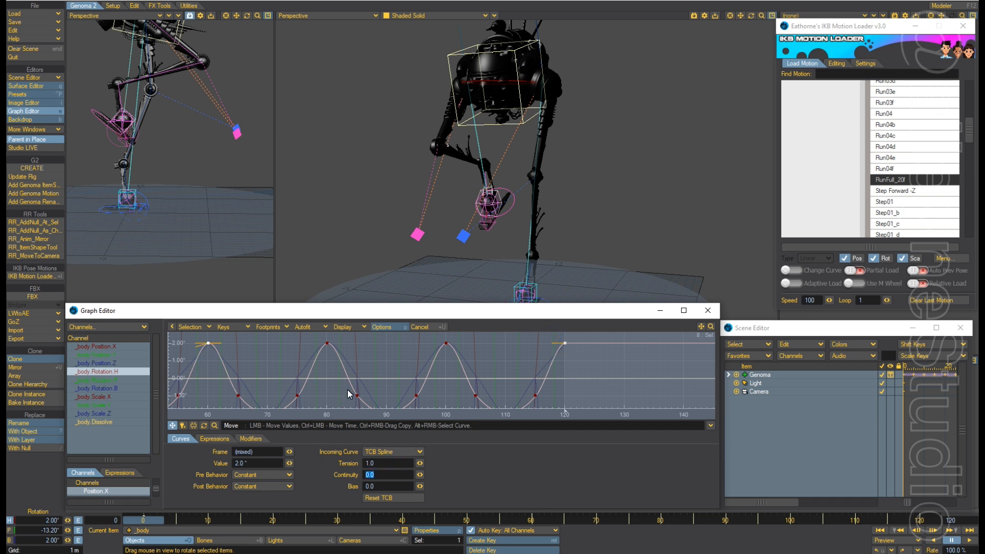
Set Tension to 1.0 on the _body Rotation.B keys at frames 0, 20, 40, 60 and 120.
click(109, 380)
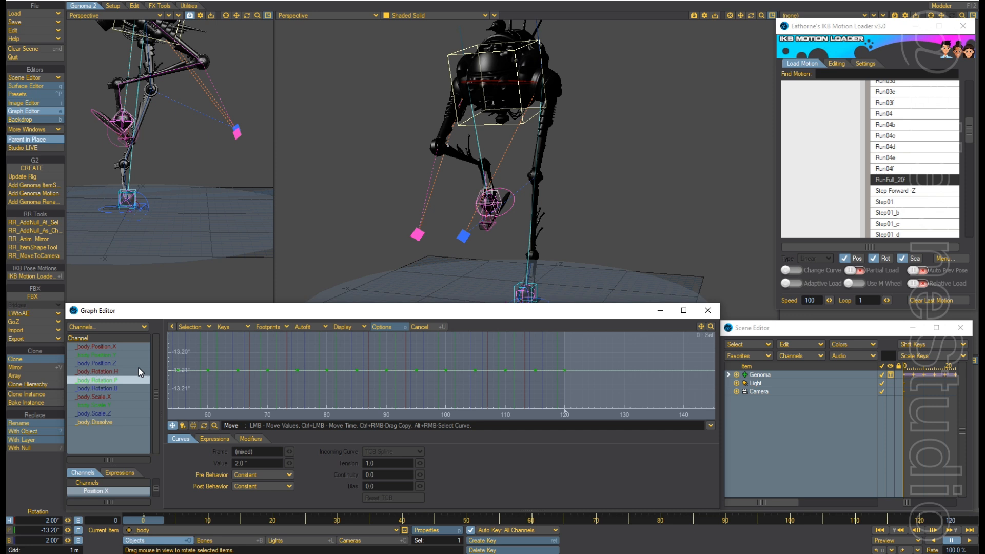
click(109, 387)
mouse_move(306, 372)
alt+mouse_down()
mouse_move(318, 374)
mouse_move(299, 374)
alt+mouse_up()
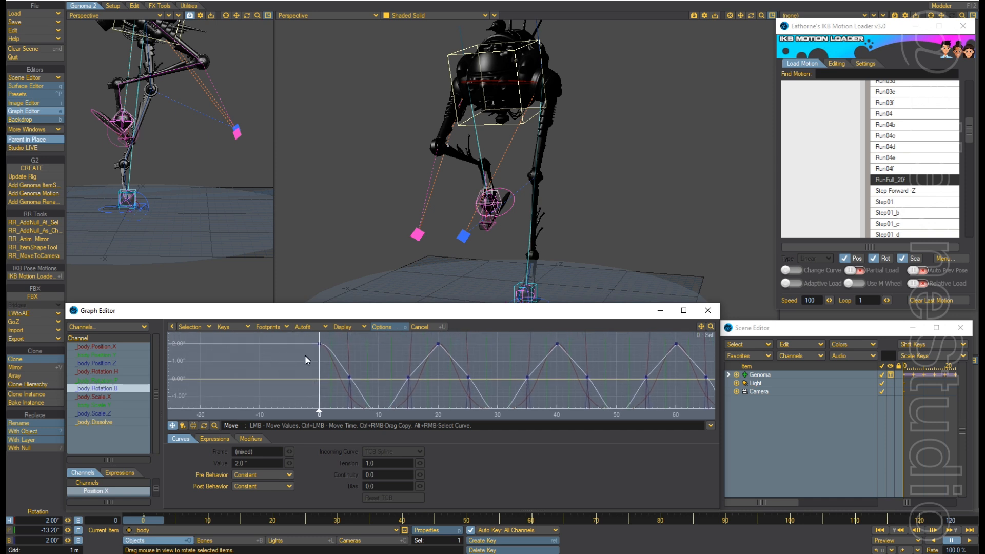
click(318, 343)
alt+drag(396, 359, 328, 411)
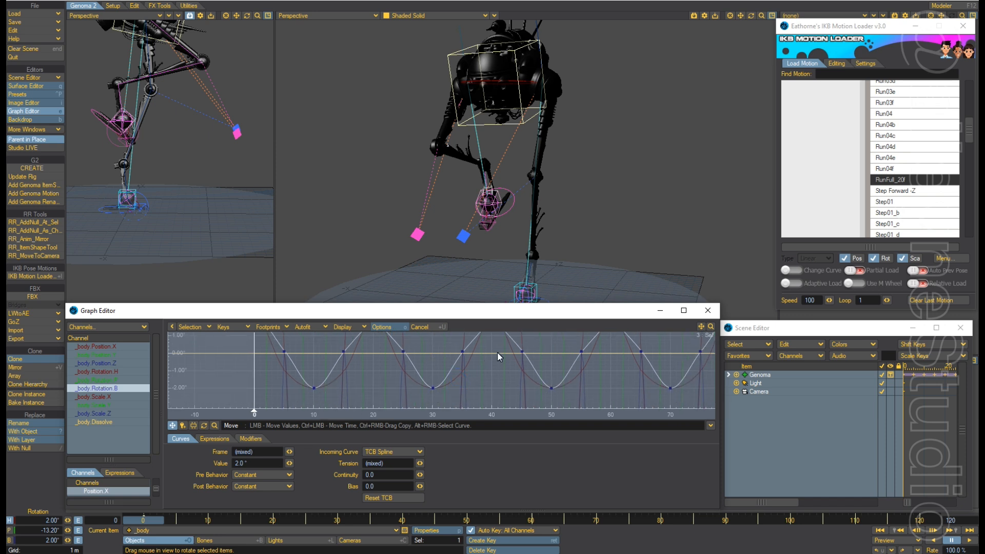
alt+drag(497, 352, 445, 331)
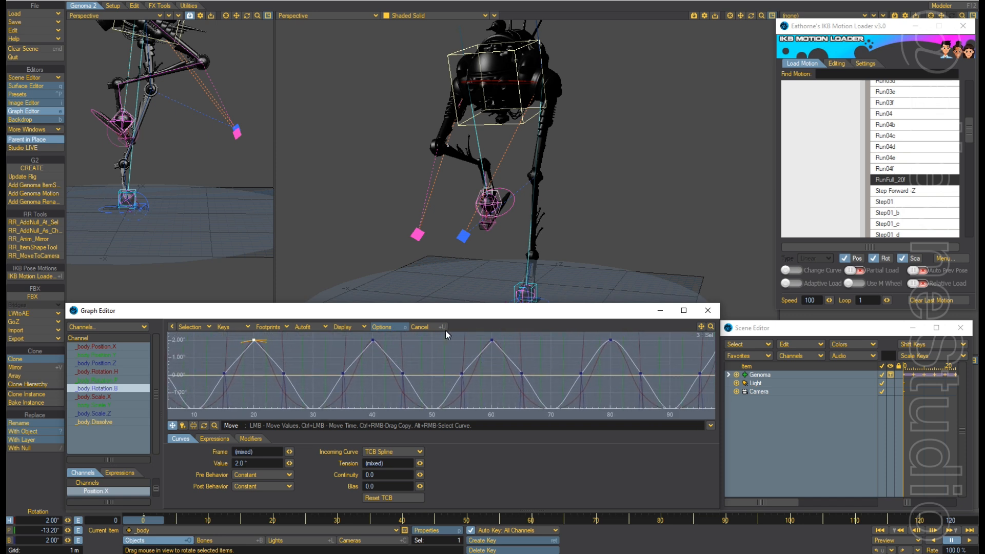
right_drag(355, 337, 595, 361)
alt+drag(596, 362, 645, 350)
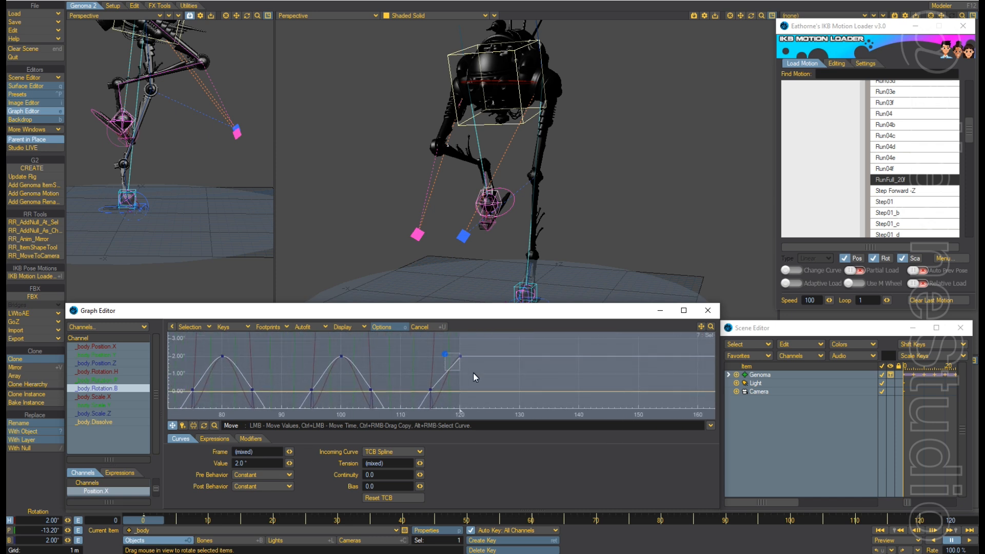
right_drag(473, 373, 483, 379)
alt+drag(423, 382, 419, 383)
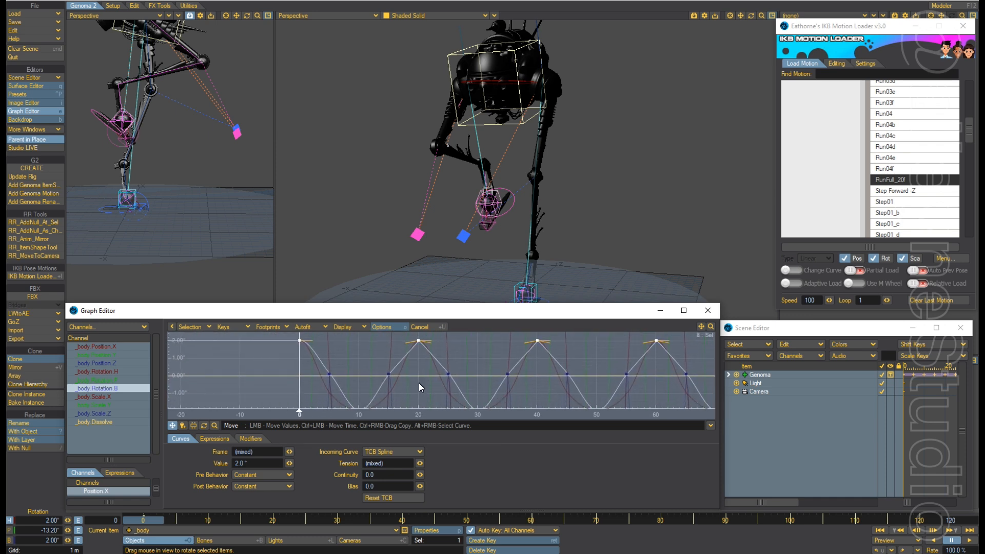
click(401, 462)
text(1)
key(Tab)
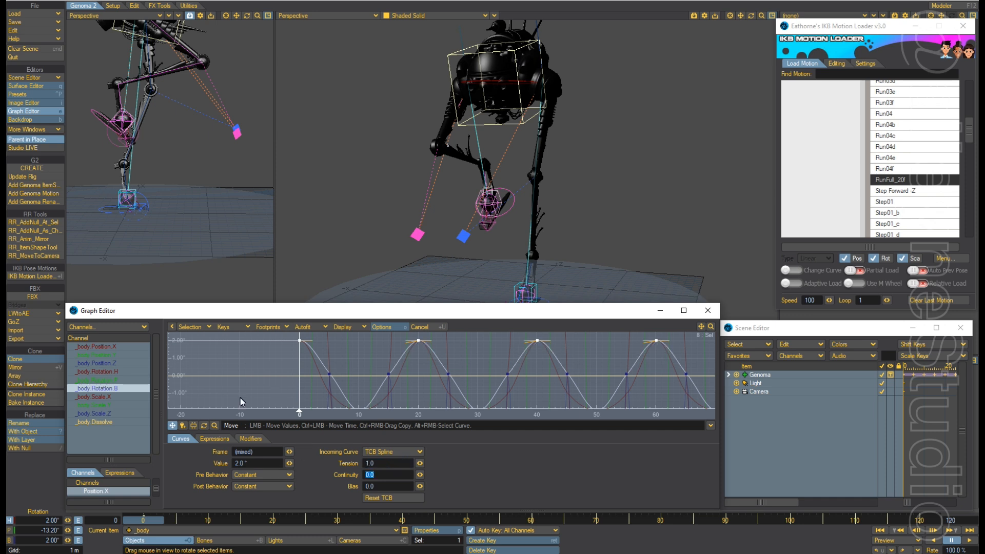
Check the _body Rotation.H curve and play the run animation briefly to review the smoothed motion.
click(117, 371)
alt+drag(461, 354, 468, 363)
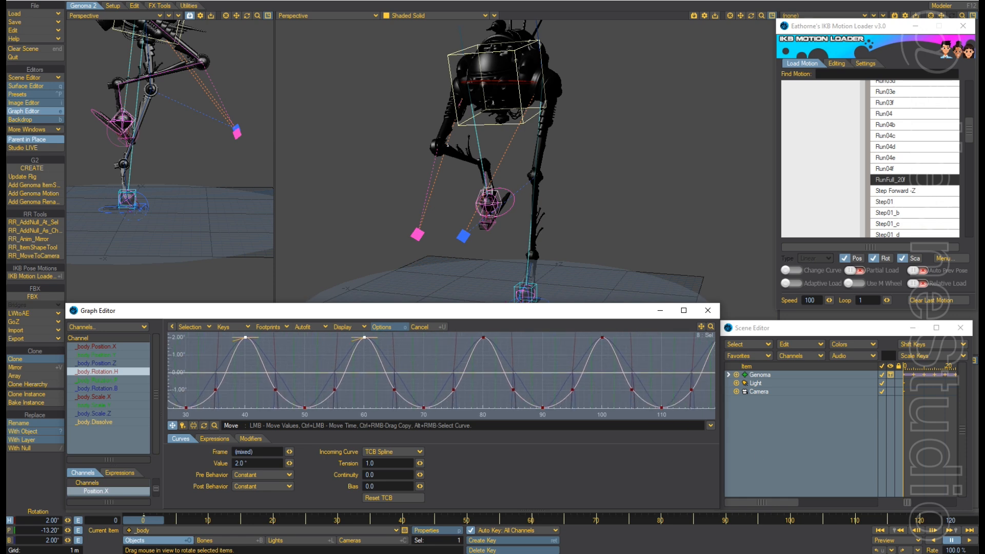
click(969, 542)
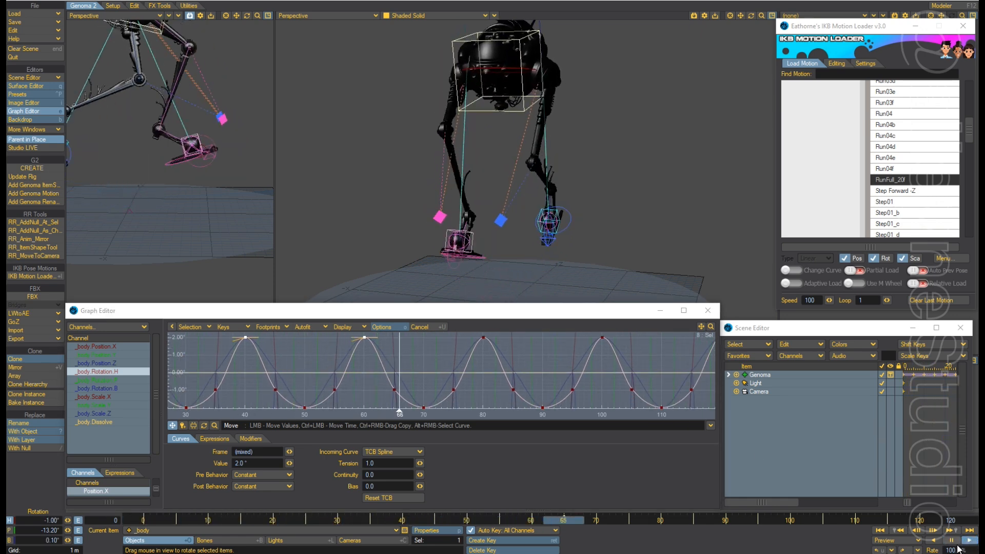
click(952, 540)
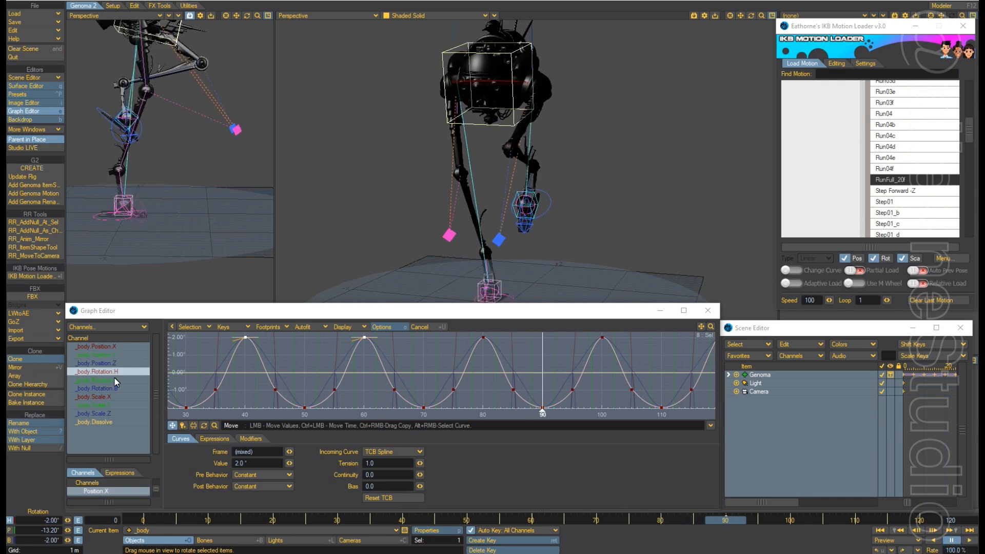
Inspect the _body Position.Z curve along the timeline up to frame 120.
click(103, 363)
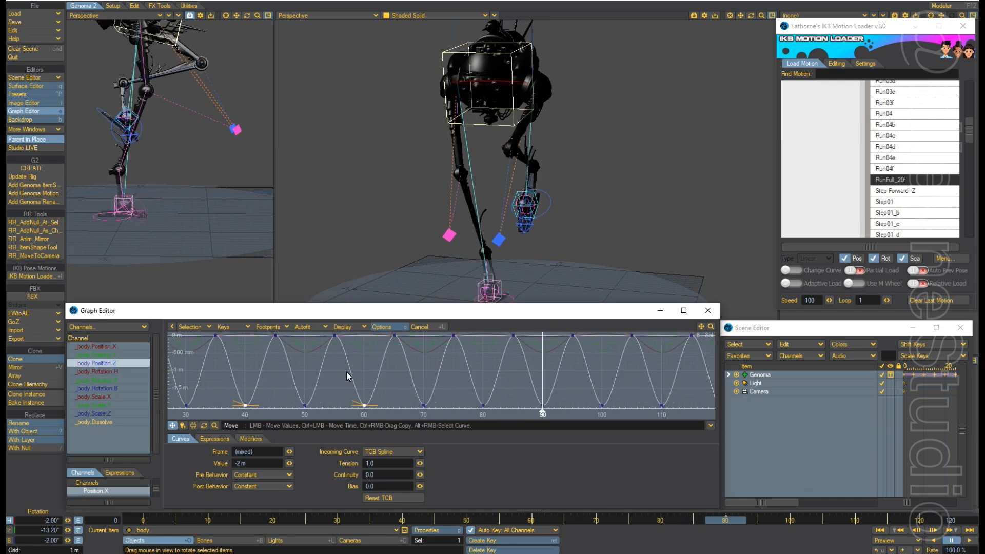
mouse_move(342, 379)
alt+mouse_down()
mouse_move(372, 380)
mouse_move(343, 378)
alt+mouse_up()
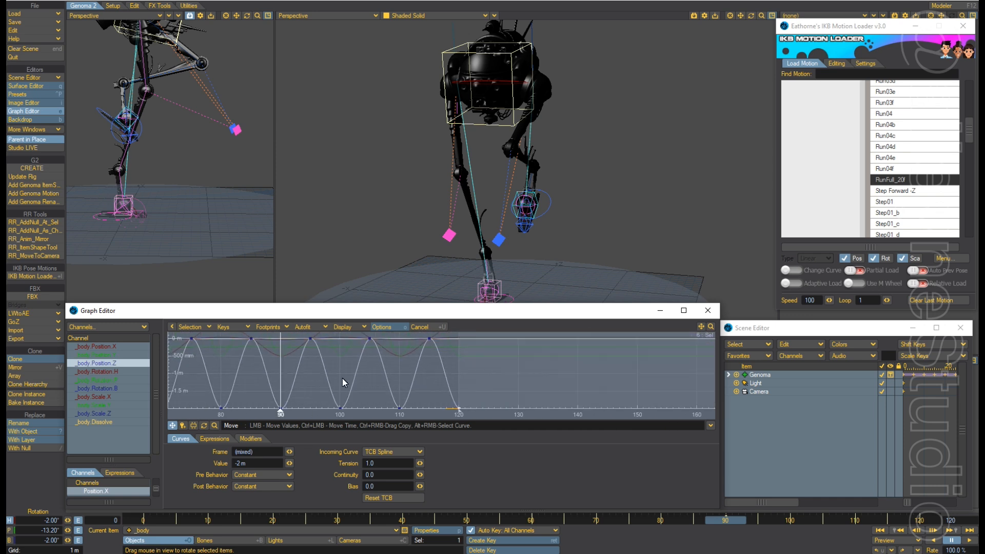
alt+drag(425, 362, 426, 362)
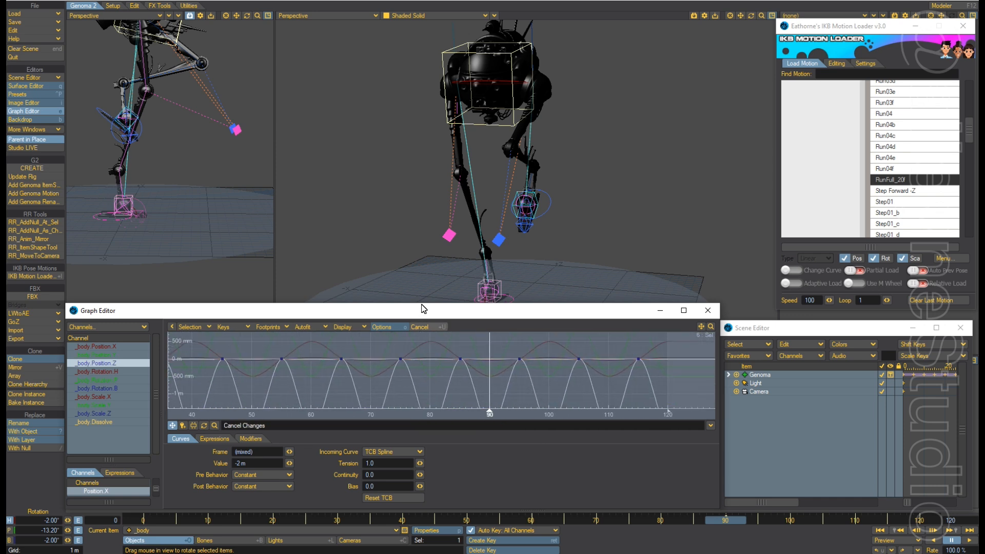
Enlarge the Graph Editor and lower the _body Position.Z key at frame 60 to about -2.026 m during playback.
drag(425, 303, 440, 214)
ctrl+alt+drag(513, 320, 509, 312)
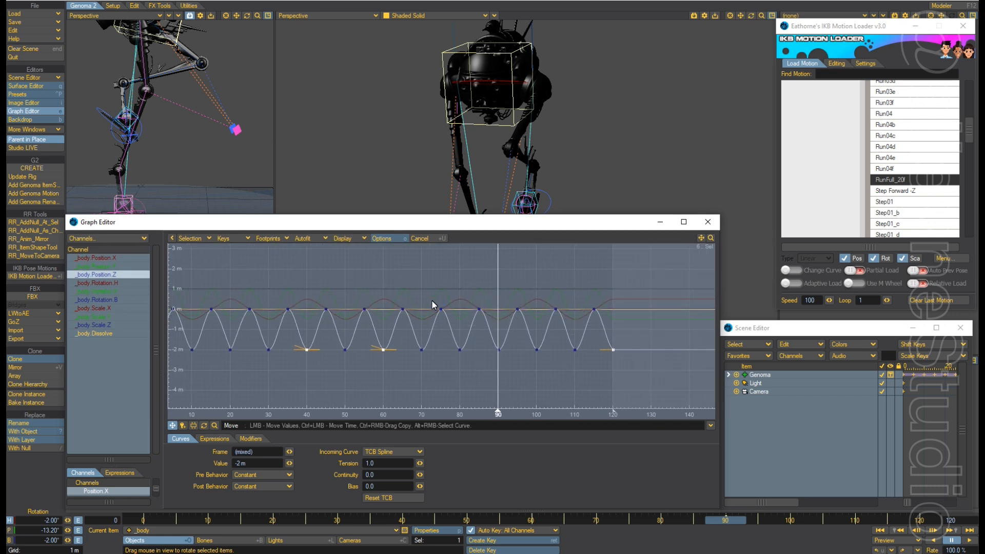
alt+drag(398, 299, 334, 296)
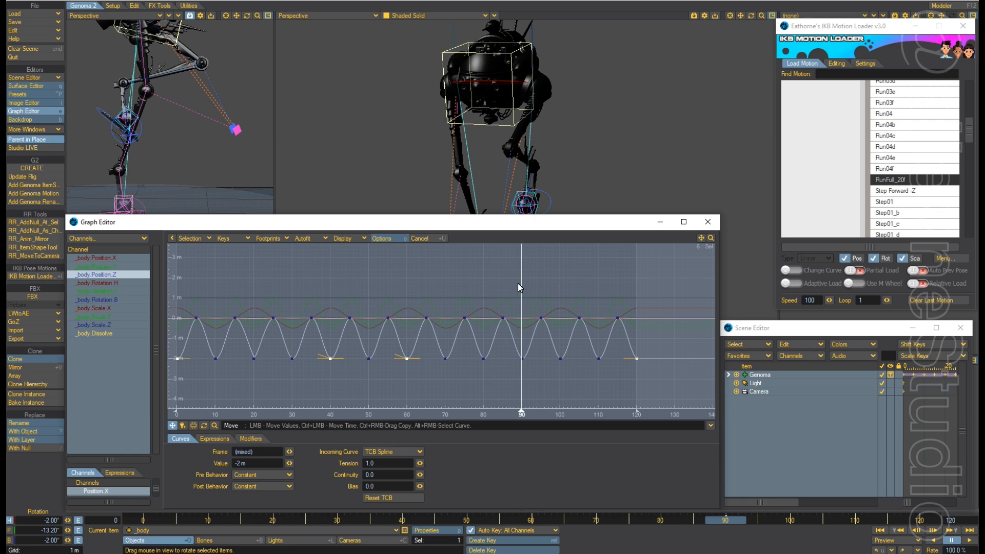
click(969, 541)
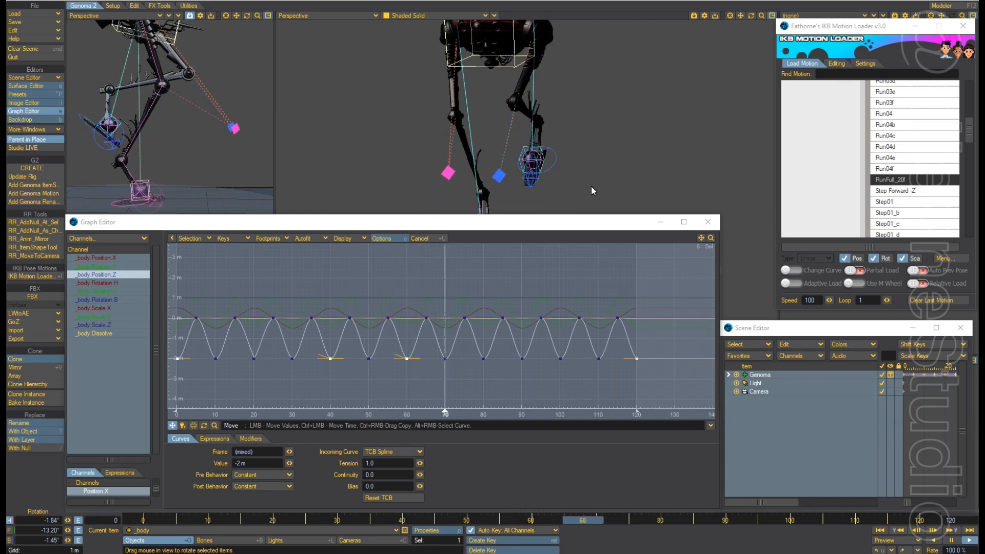
right_drag(398, 345, 426, 375)
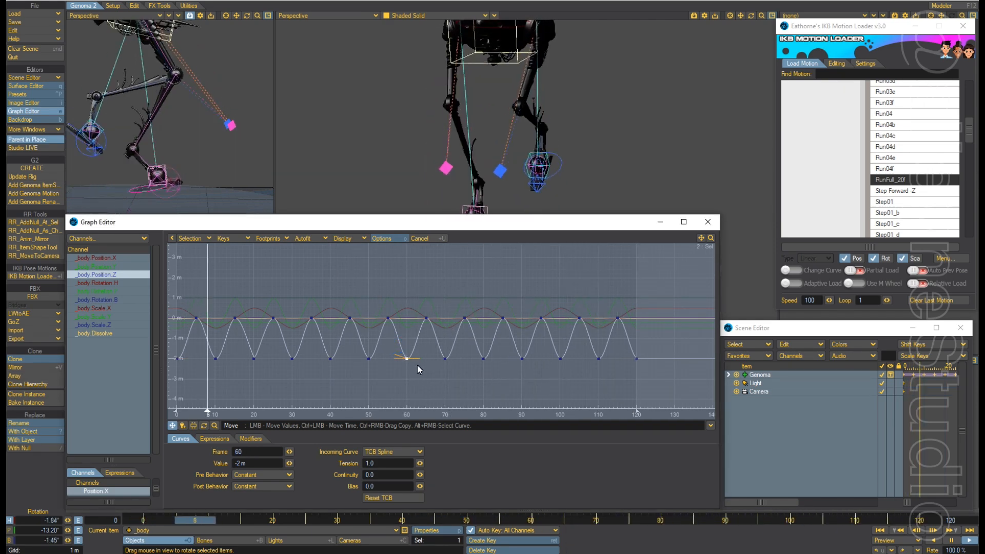
mouse_move(417, 366)
mouse_down()
mouse_move(417, 380)
mouse_move(416, 355)
mouse_move(417, 364)
mouse_up()
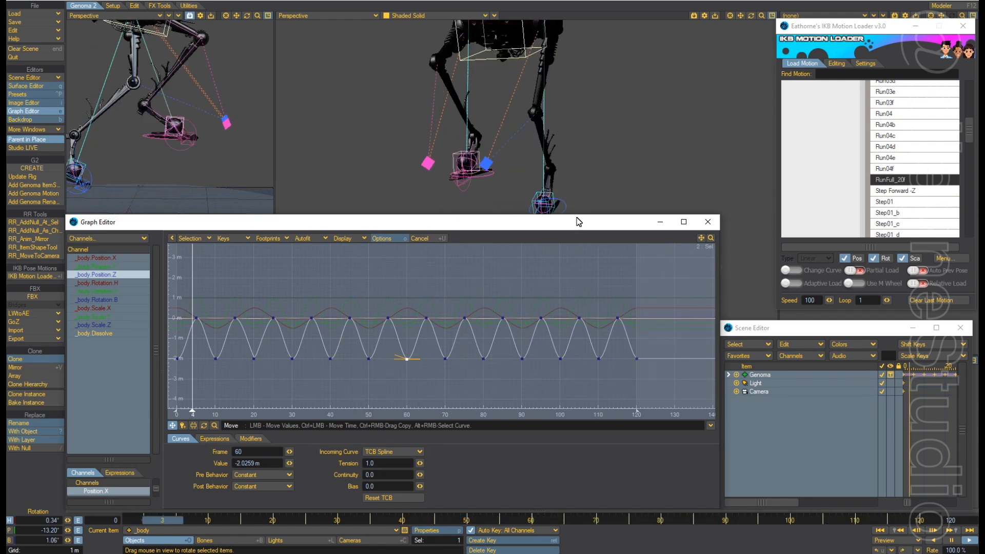
Shrink the Graph Editor, review the playing run from the mech's side, then stop and return to frame 0.
drag(577, 215, 567, 330)
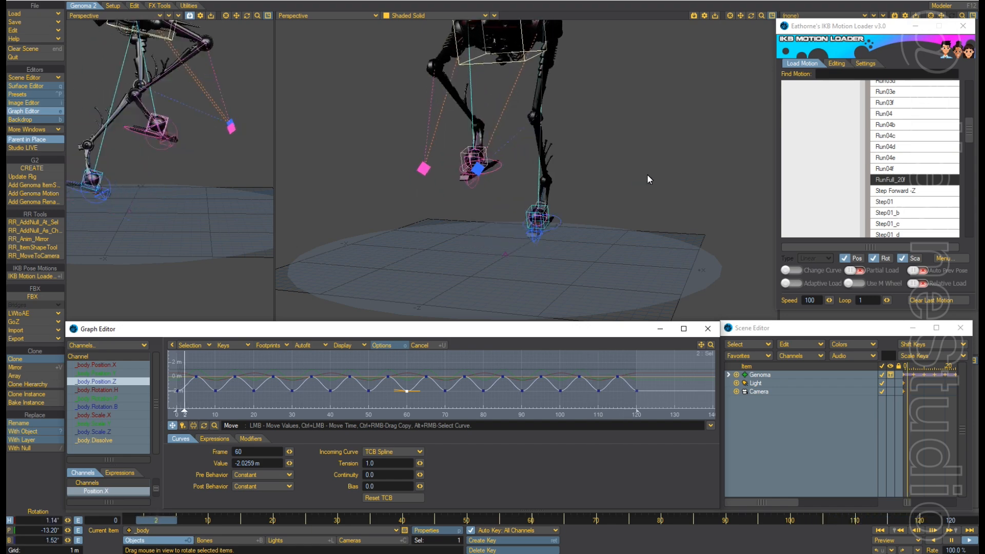
click(625, 181)
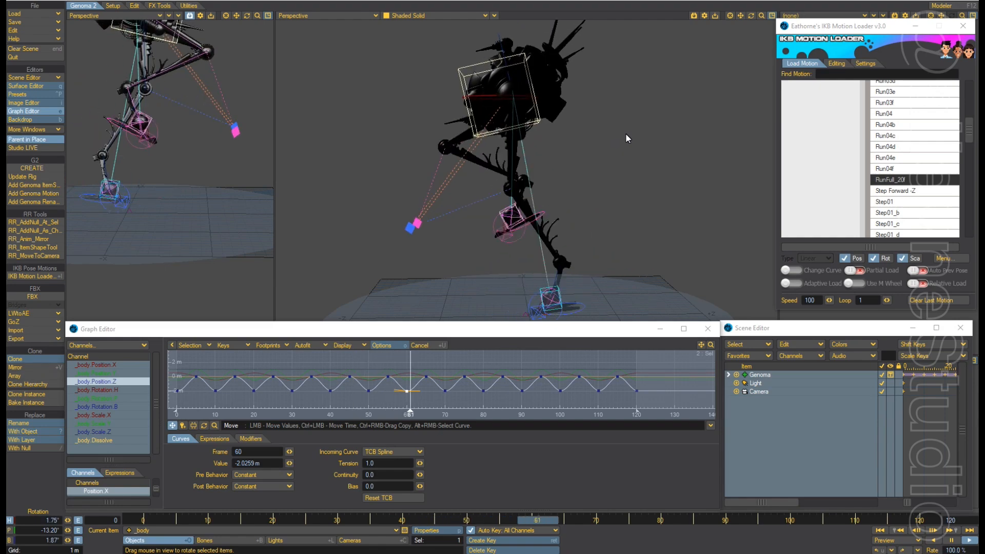
click(950, 540)
click(880, 531)
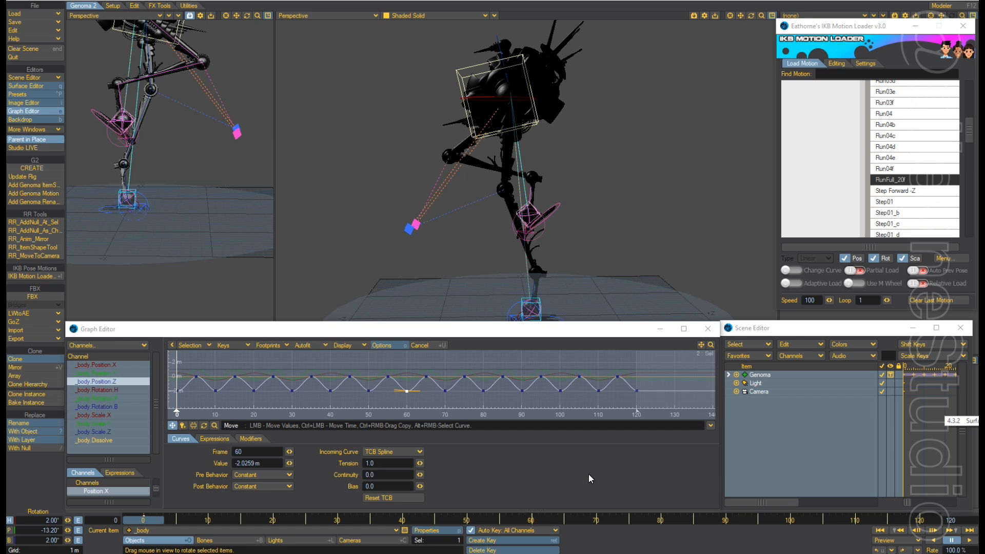
Step frame by frame through the first run cycle, returning to frame 0 to examine the body's movement.
key(Right)
key(Right)
key(Right)
key(Right)
key(Right)
key(Right)
key(Right)
key(Right)
key(Right)
key(Right)
key(Right)
key(Right)
key(Right)
key(Right)
key(Right)
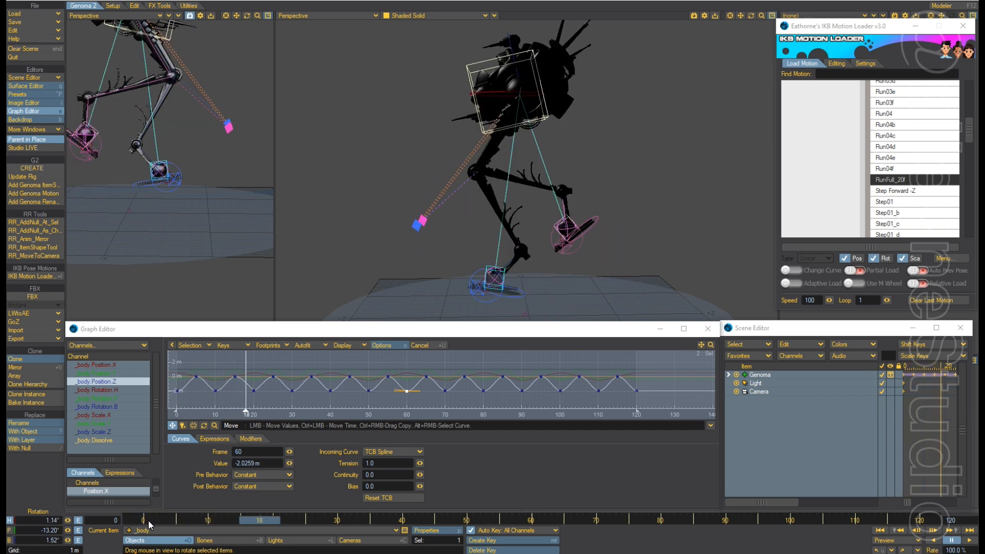
click(149, 523)
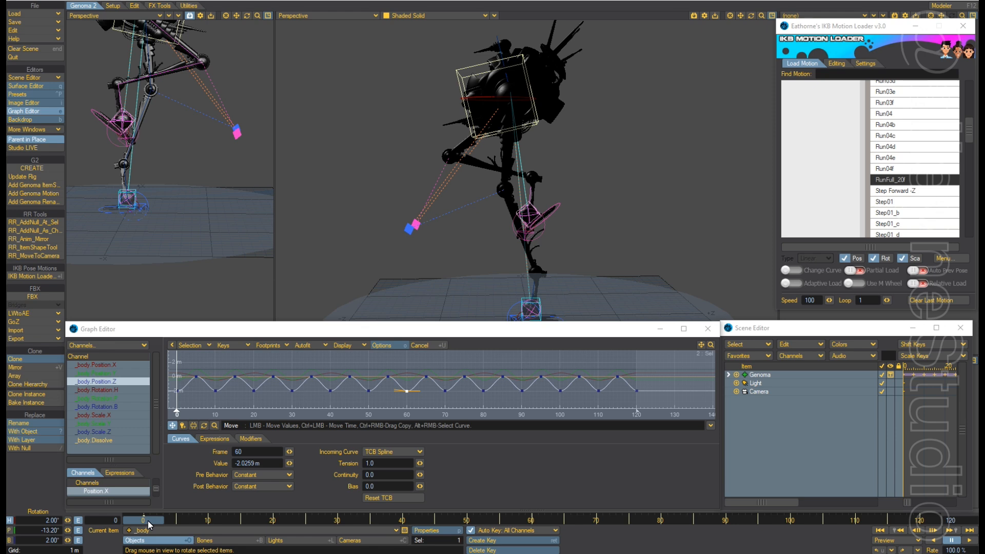
mouse_move(148, 524)
mouse_down()
mouse_move(177, 525)
mouse_move(146, 523)
mouse_up()
key(Right)
key(Right)
drag(156, 521, 153, 523)
Widen the Graph Editor and select the _body Rotation.P keys at frames 0, 10, 20, 30, 40 and 50.
click(123, 398)
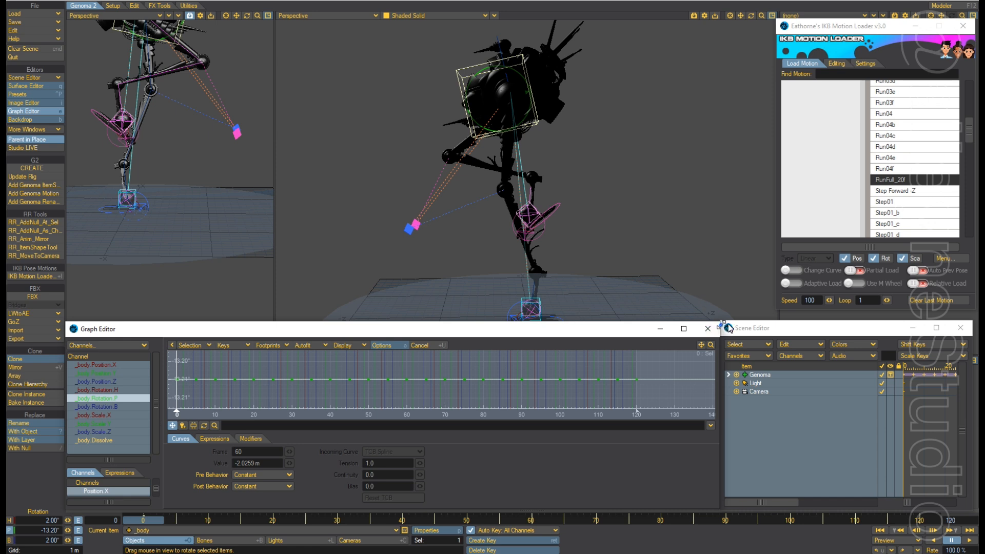
drag(719, 322, 886, 276)
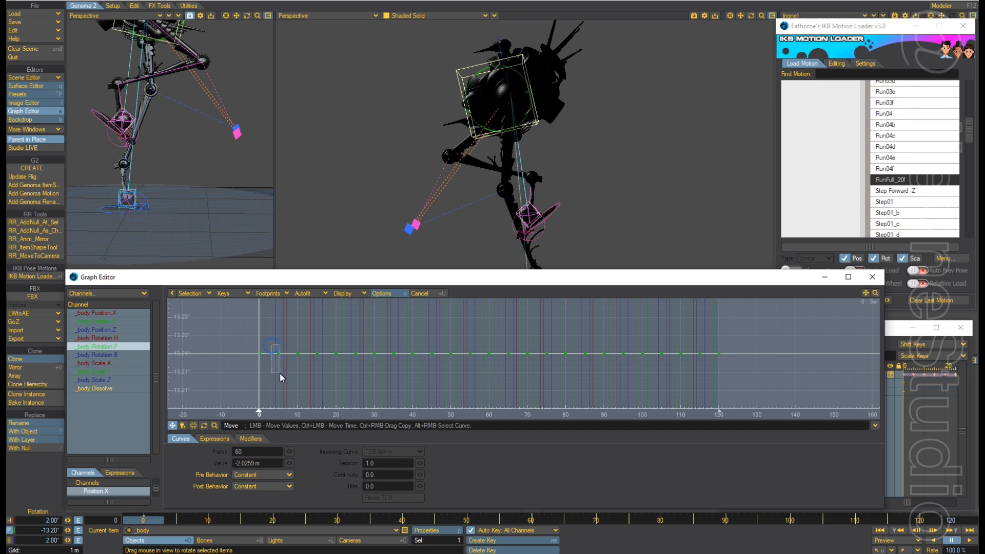
drag(280, 373, 280, 375)
drag(249, 335, 270, 355)
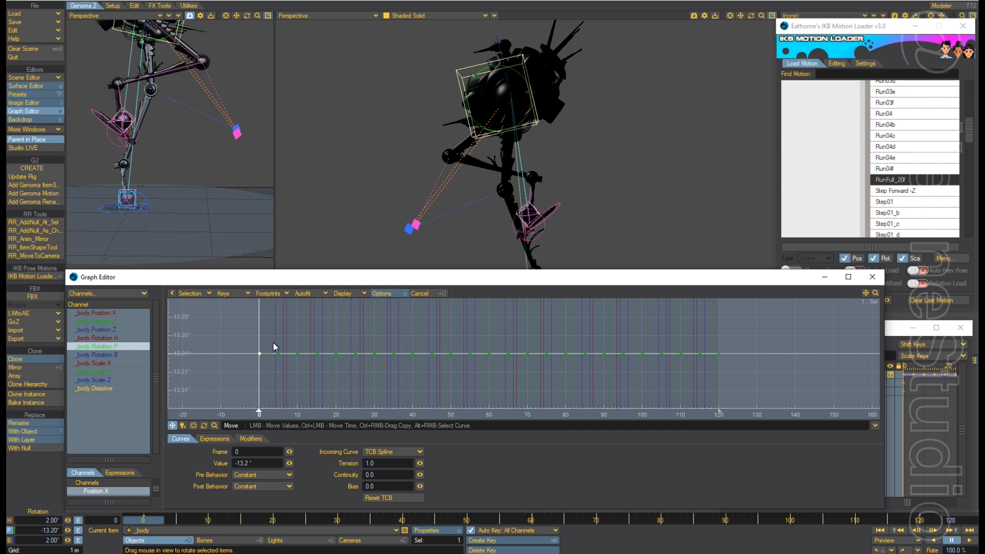
mouse_move(293, 337)
right_down()
mouse_move(303, 365)
mouse_move(348, 368)
mouse_move(367, 355)
mouse_move(410, 362)
mouse_move(426, 376)
mouse_move(441, 350)
right_up()
drag(140, 519, 142, 522)
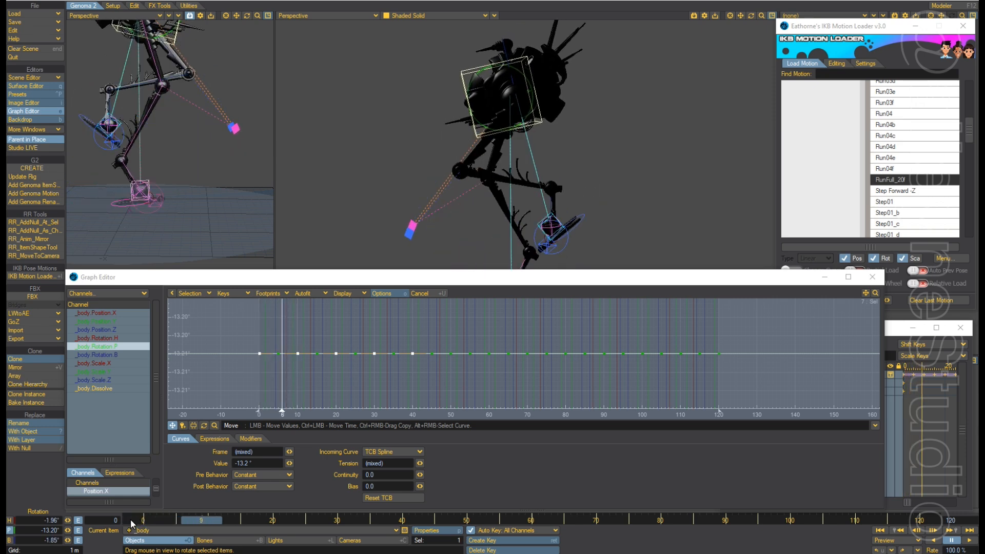
click(139, 523)
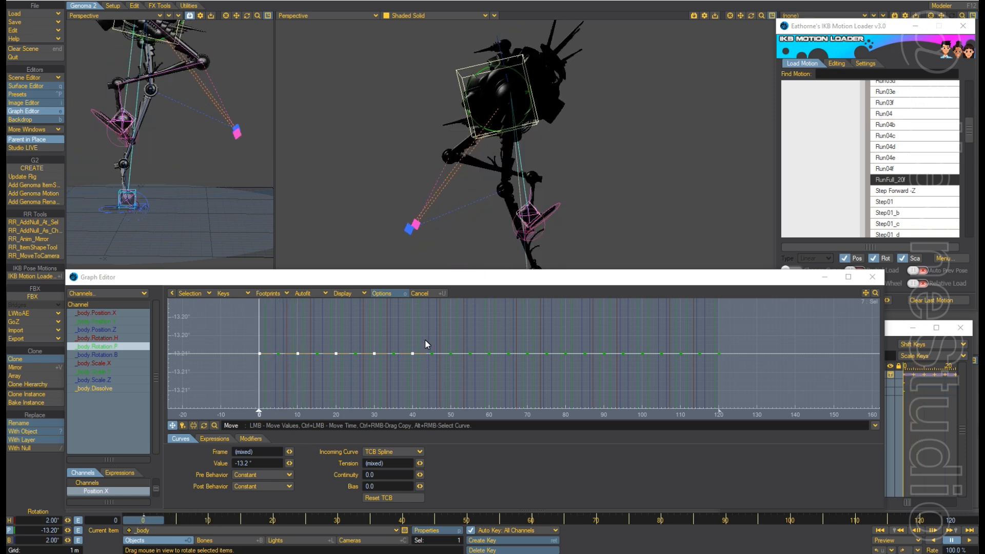
right_drag(445, 345, 463, 379)
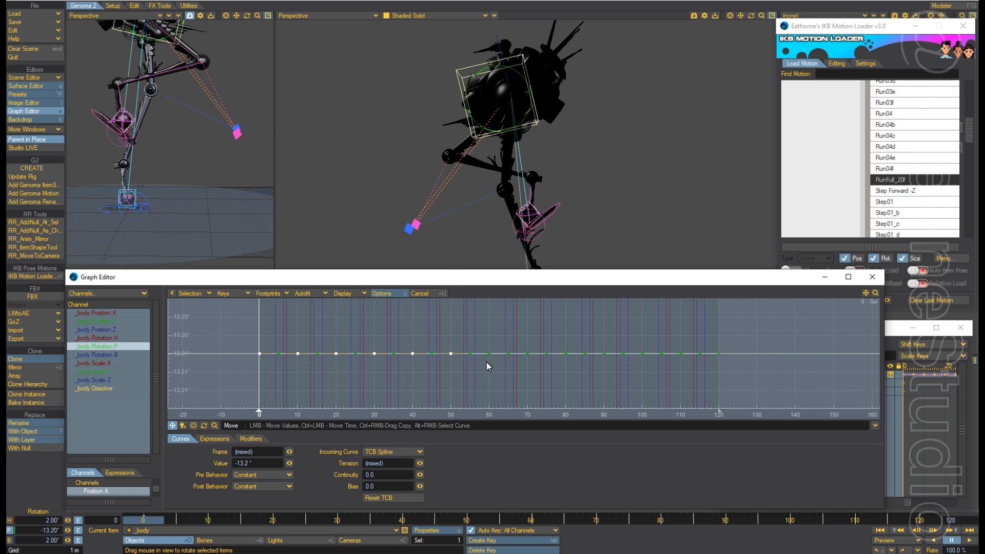
Enable Hide Background Curves in the Graph Editor's display options.
key(o)
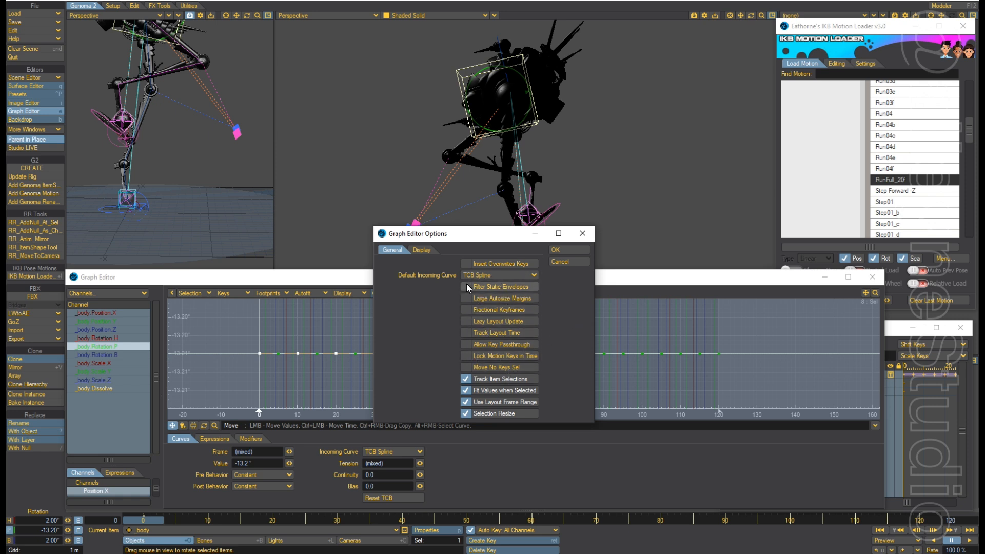
click(421, 250)
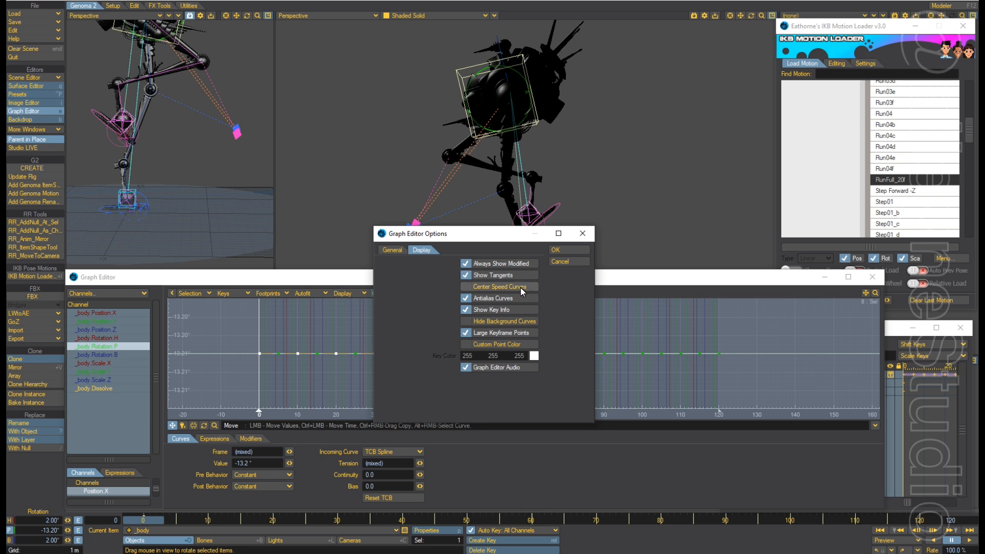
click(466, 321)
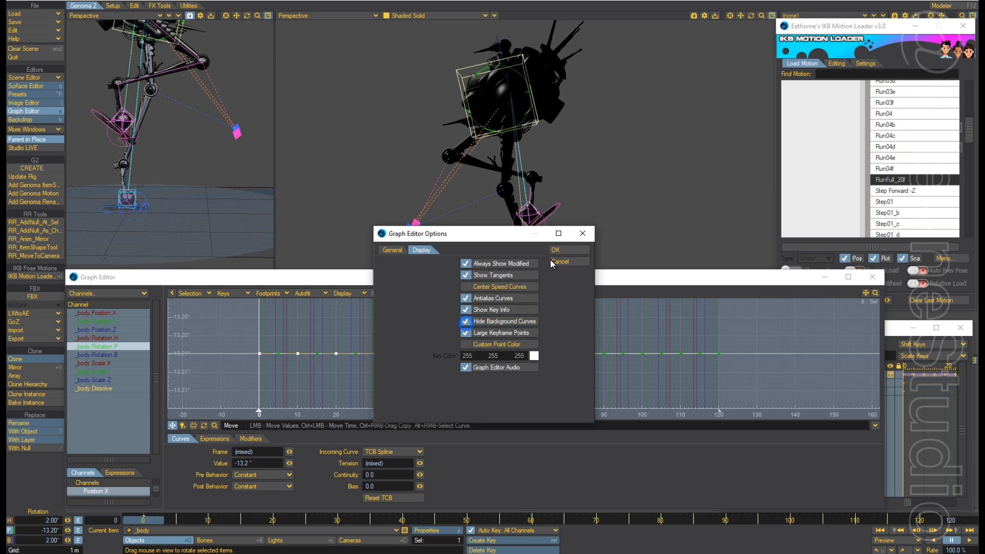
click(558, 253)
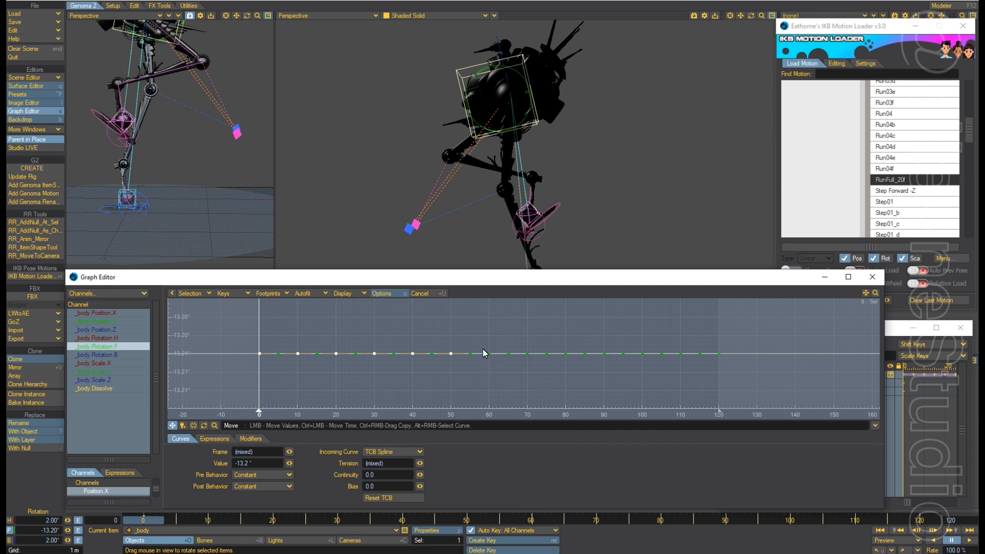
Extend the _body Rotation.P key selection with every tenth frame from 60 to 120, leaving the in-between keys unselected.
shift+right_drag(519, 346, 568, 366)
key(ctrl+z)
mouse_move(584, 355)
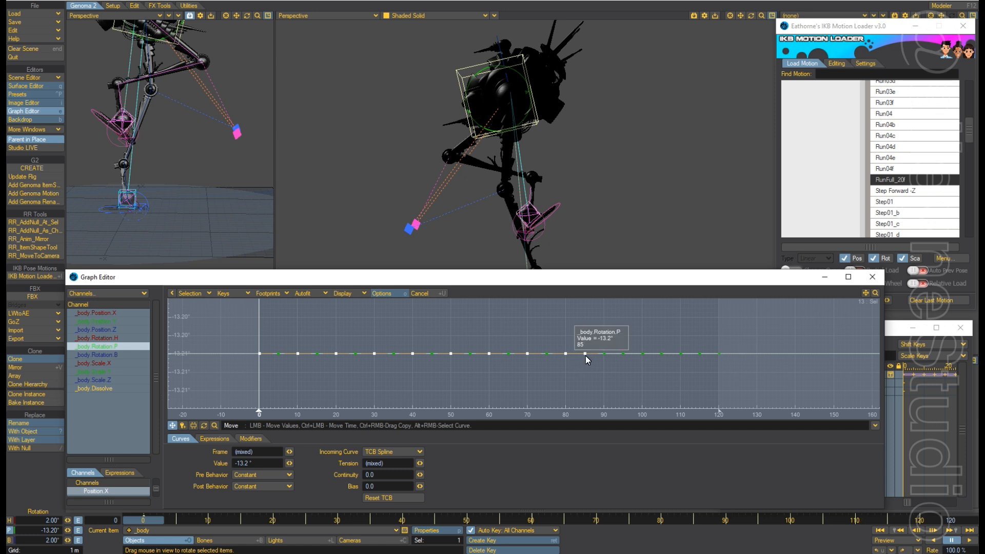
shift+click(585, 355)
shift+click(585, 355)
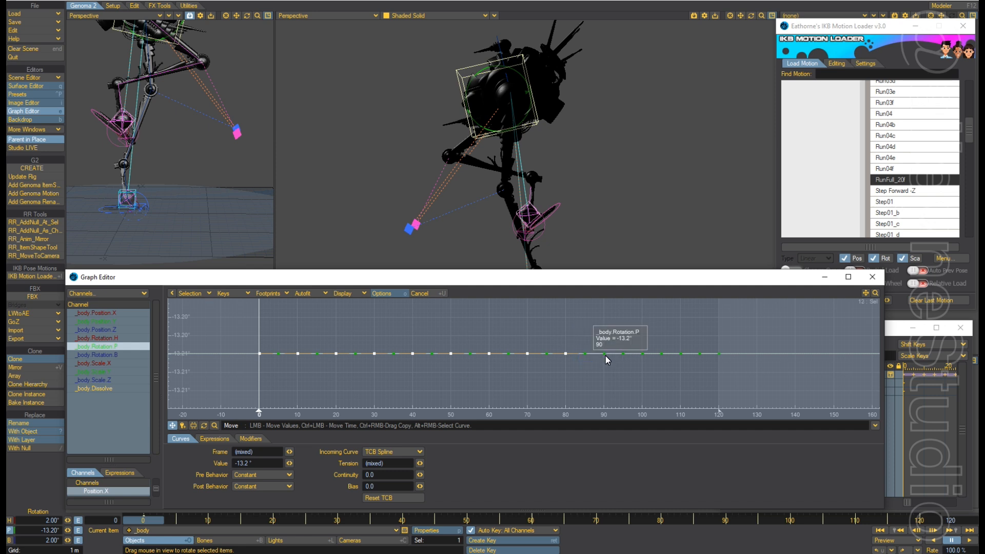
shift+click(605, 355)
shift+click(642, 354)
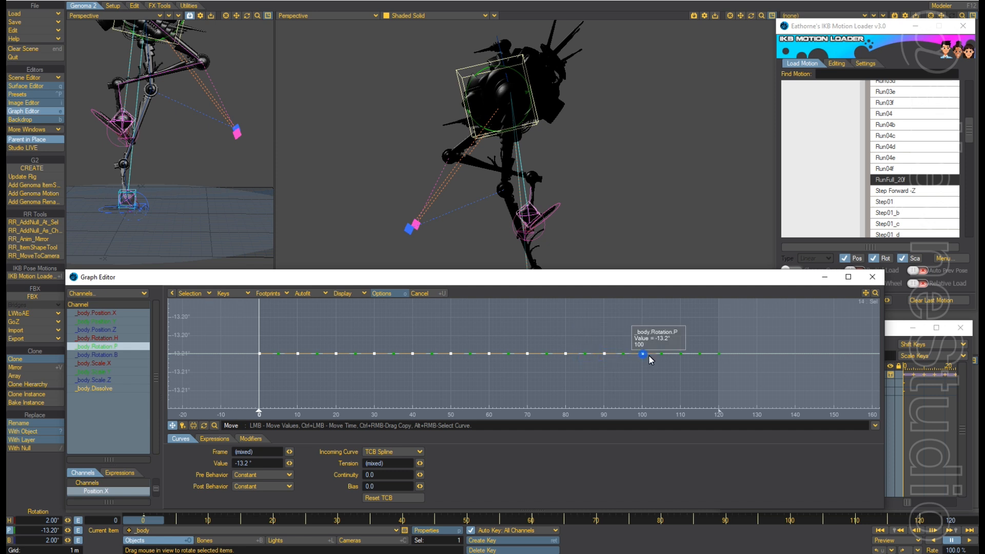
shift+click(681, 354)
shift+click(720, 354)
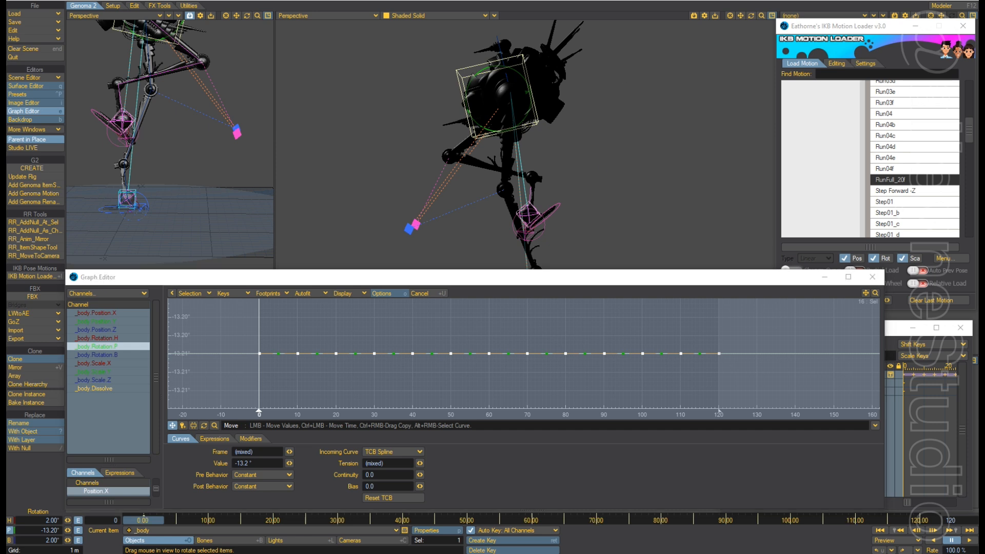
Switch the main viewport to the Right view and frame the mech's body up close.
key(1)
key(3)
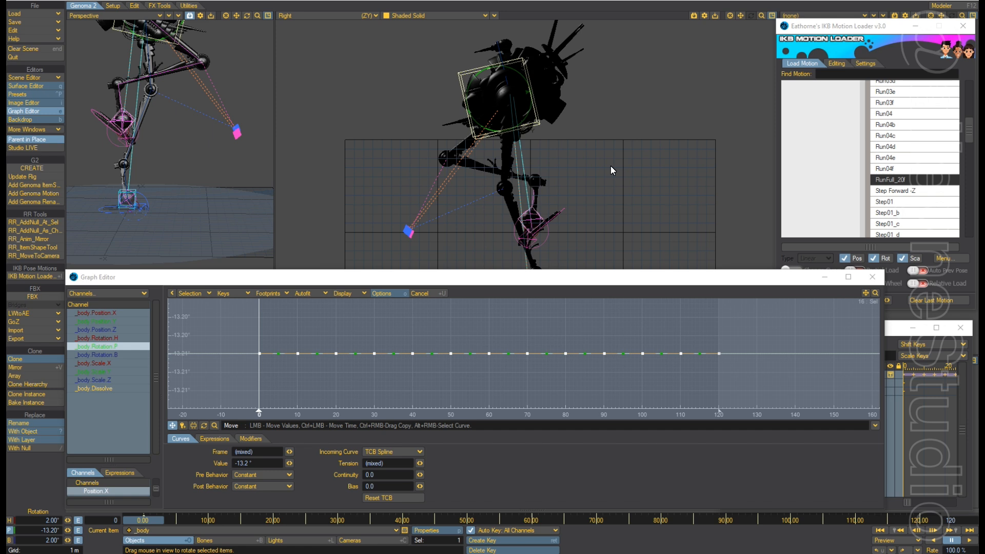
scroll(595, 148, up, 3)
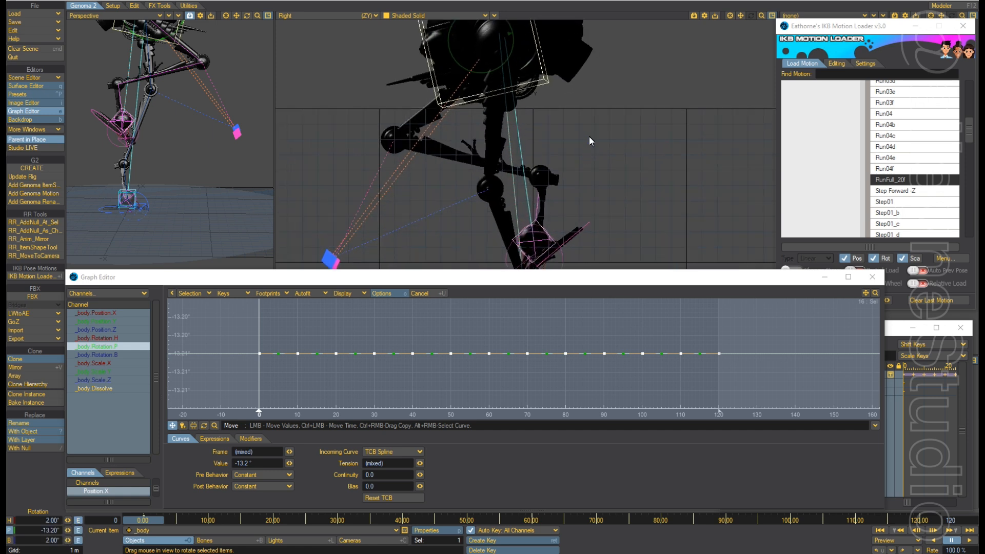
scroll(590, 139, up, 2)
mouse_move(589, 141)
alt+mouse_down()
mouse_move(590, 168)
mouse_move(589, 147)
alt+mouse_up()
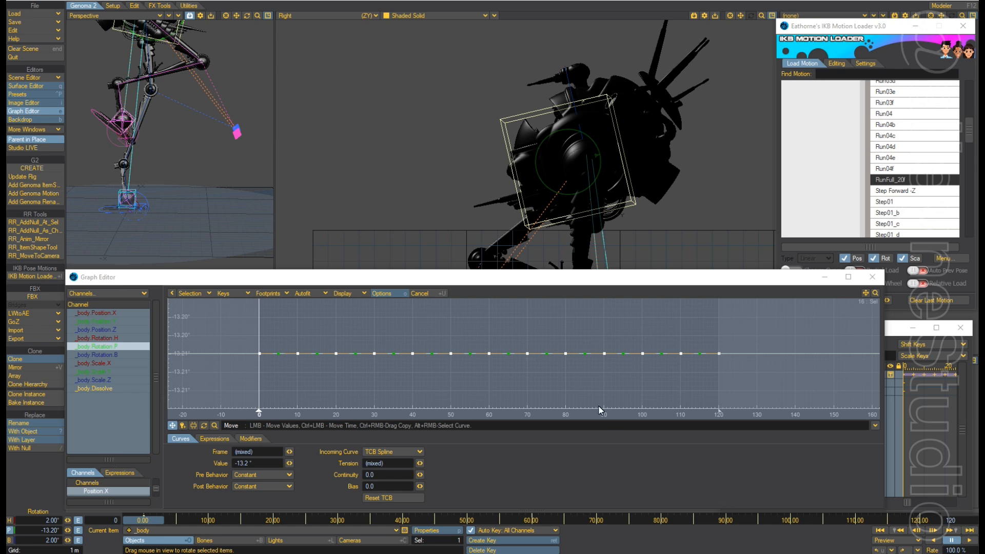
Turn off Fractional Frames in the general preferences.
key(o)
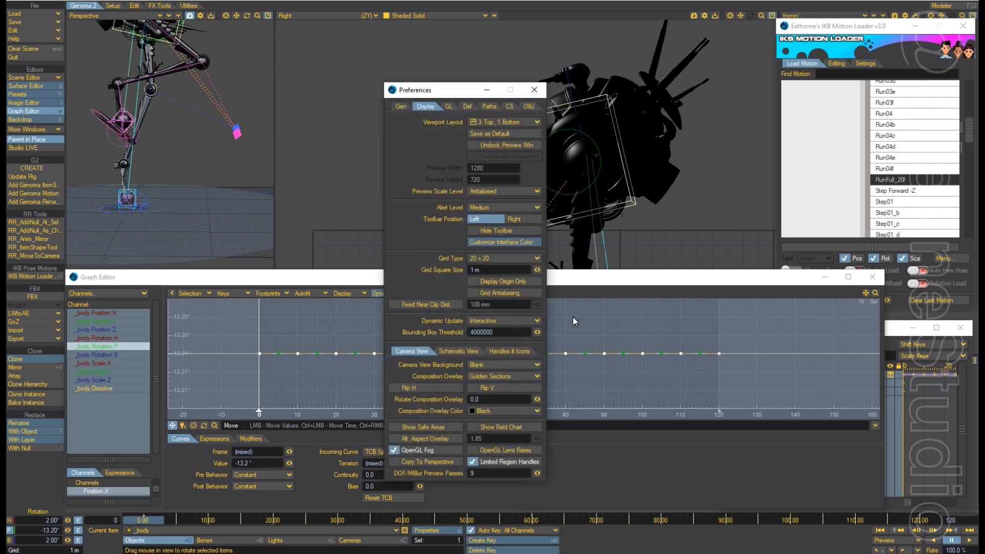
click(402, 106)
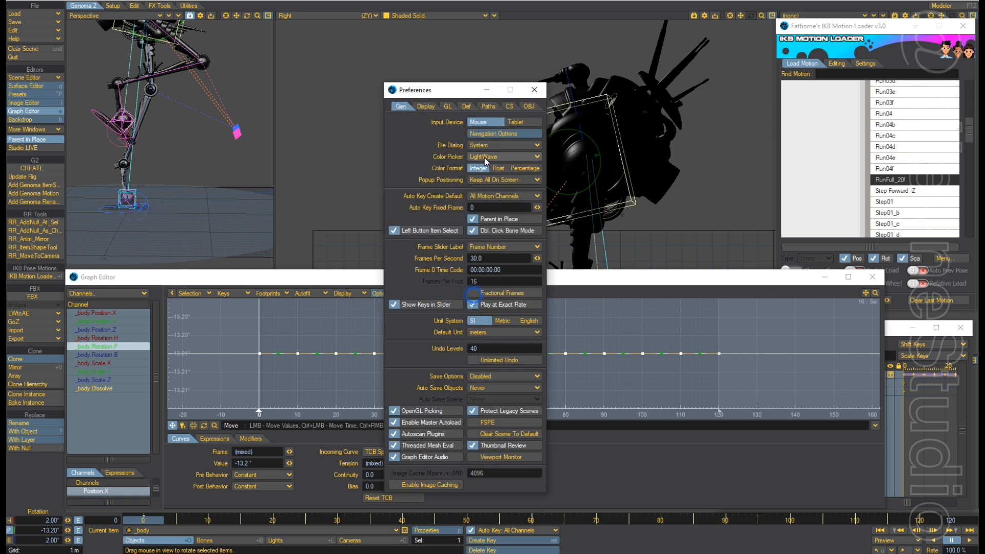
click(534, 90)
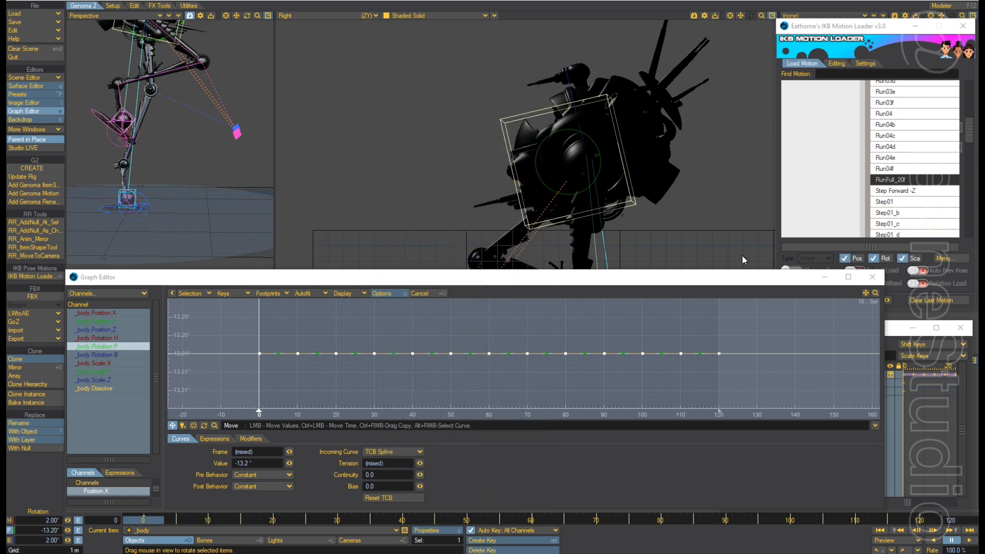
Raise the selected _body Rotation.P keys slightly above the in-between keys during playback, then stop the animation.
click(968, 542)
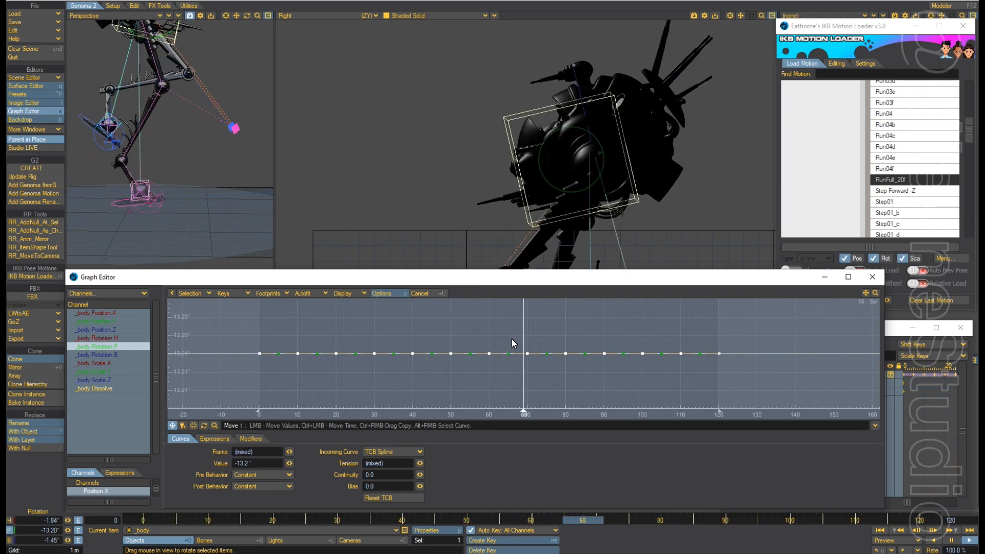
mouse_move(512, 338)
mouse_down()
mouse_move(513, 322)
mouse_move(521, 407)
mouse_move(514, 319)
mouse_up()
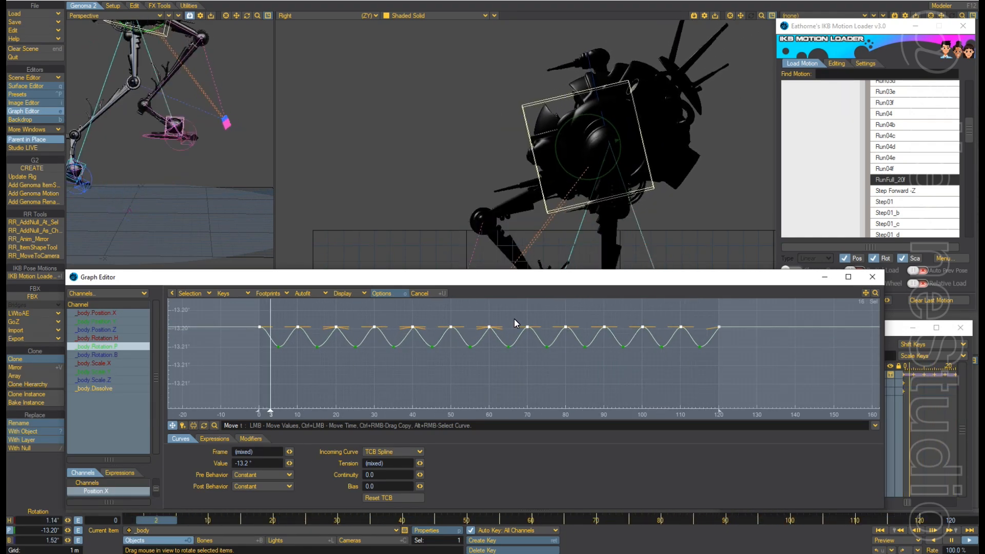
click(951, 540)
Replay the run from frame 0 to review the body's pitch motion, then stop playback.
click(880, 531)
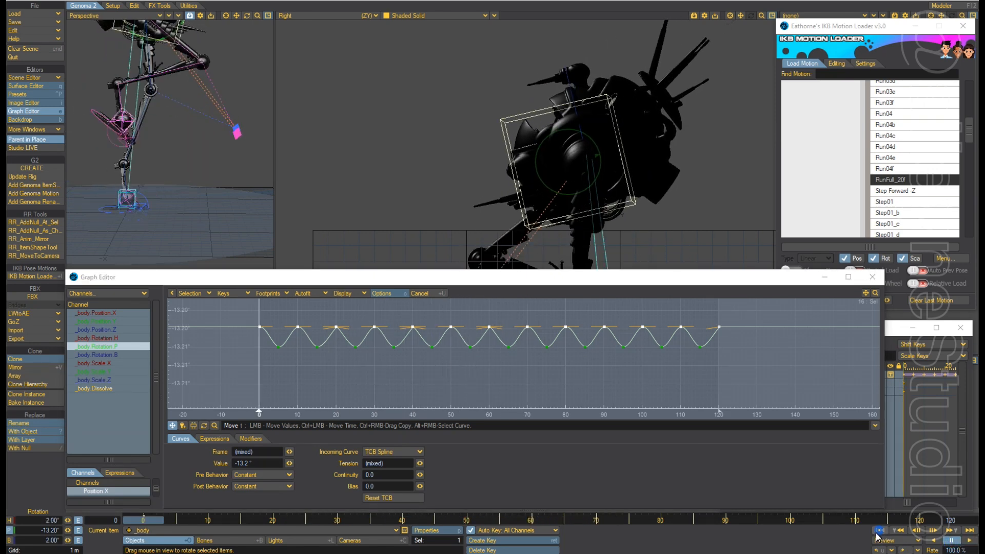
click(970, 541)
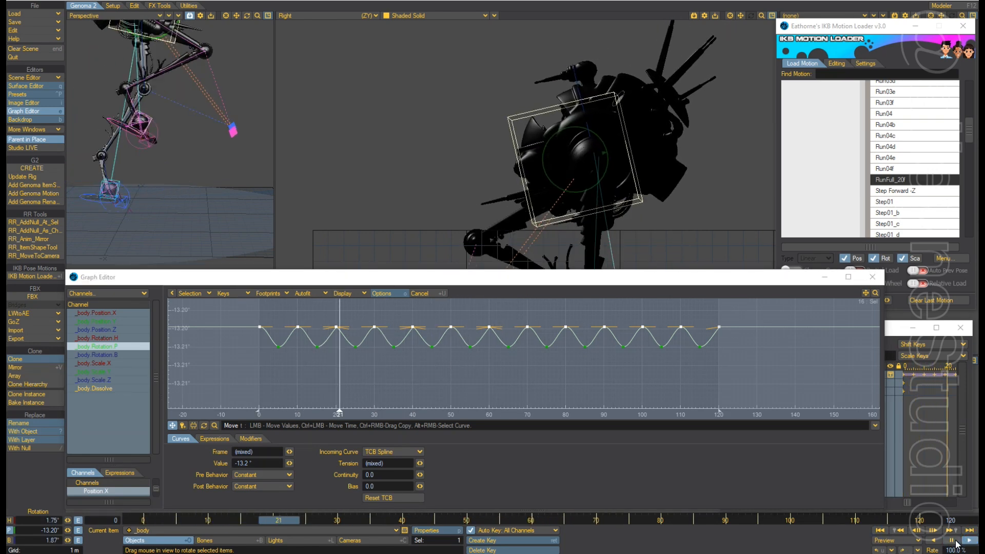
click(951, 540)
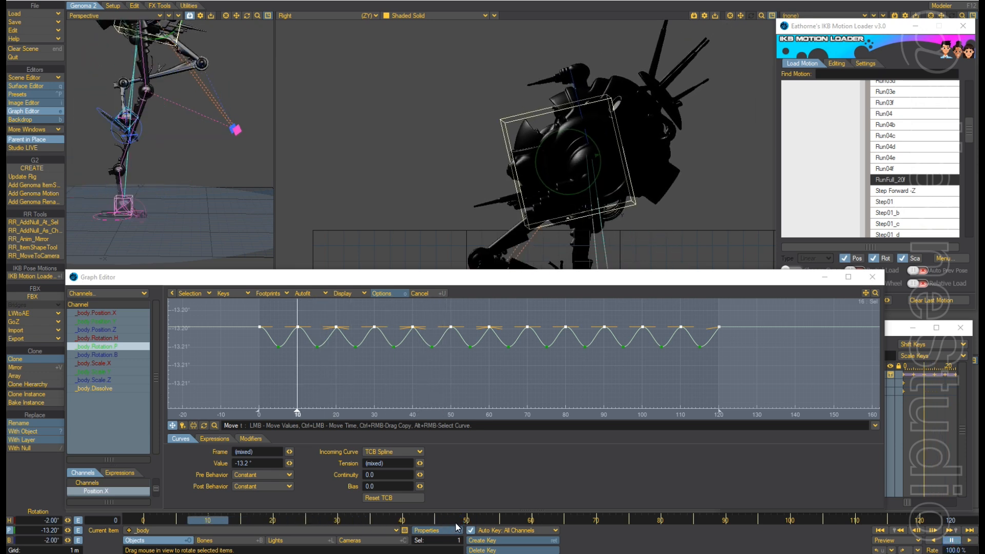
Raise the selected _body Rotation.P keys to about -13.19° with a wider stretch of the curve in view.
key(Left)
key(Left)
key(Left)
key(Left)
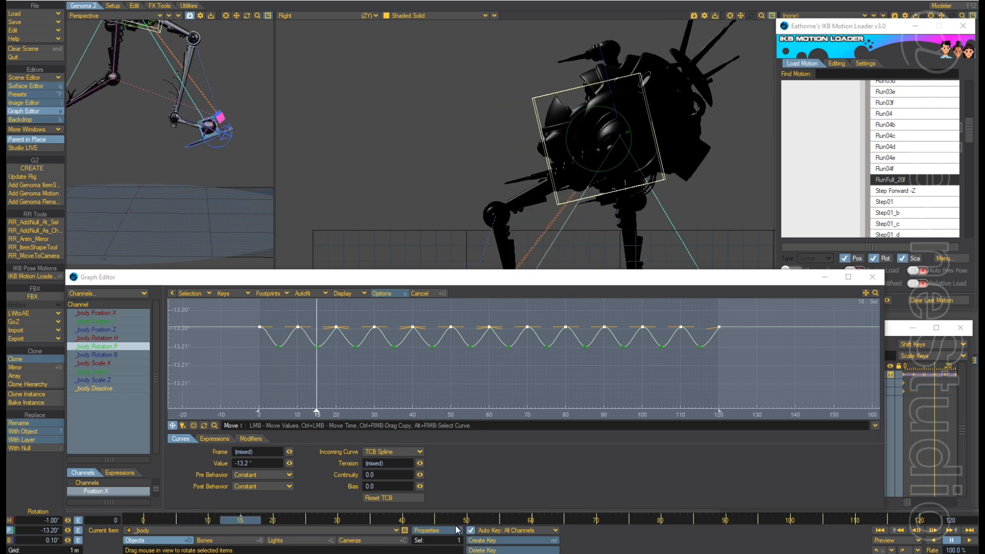
scroll(635, 355, down, 5)
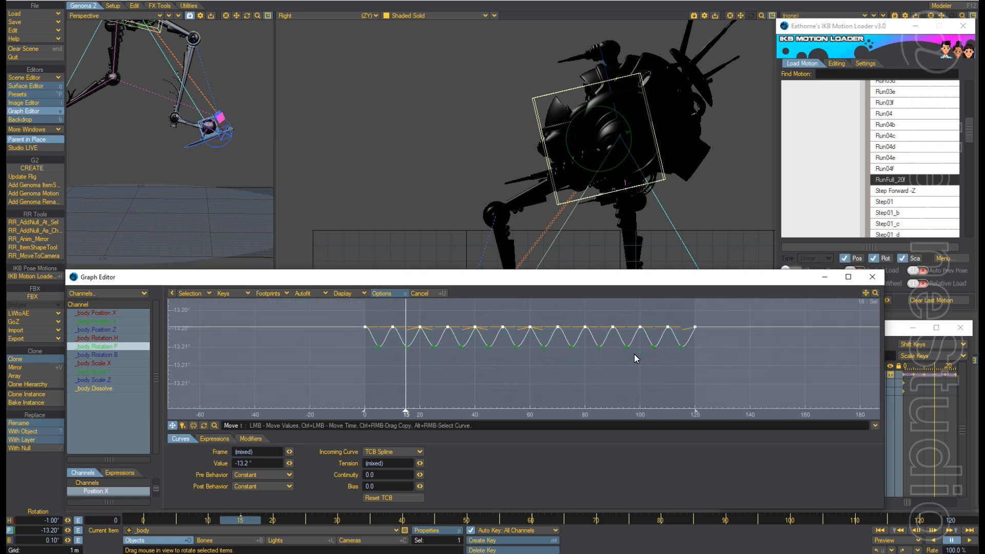
ctrl+alt+drag(634, 358, 634, 358)
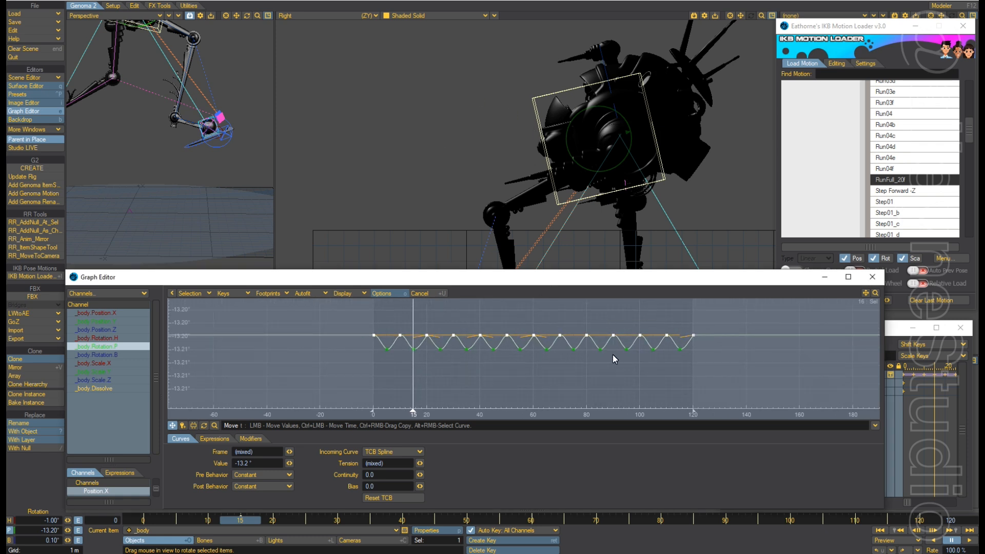
alt+drag(613, 355, 562, 355)
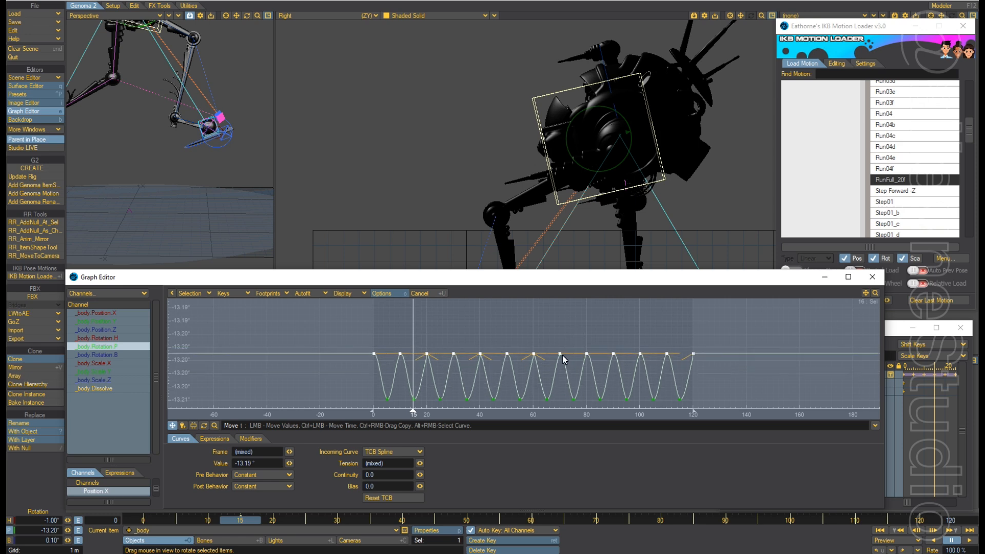
Check the body pitch from frame 15 back to frame 10 and lower the selected Rotation.P keys very slightly.
click(241, 518)
key(Left)
key(Left)
key(Left)
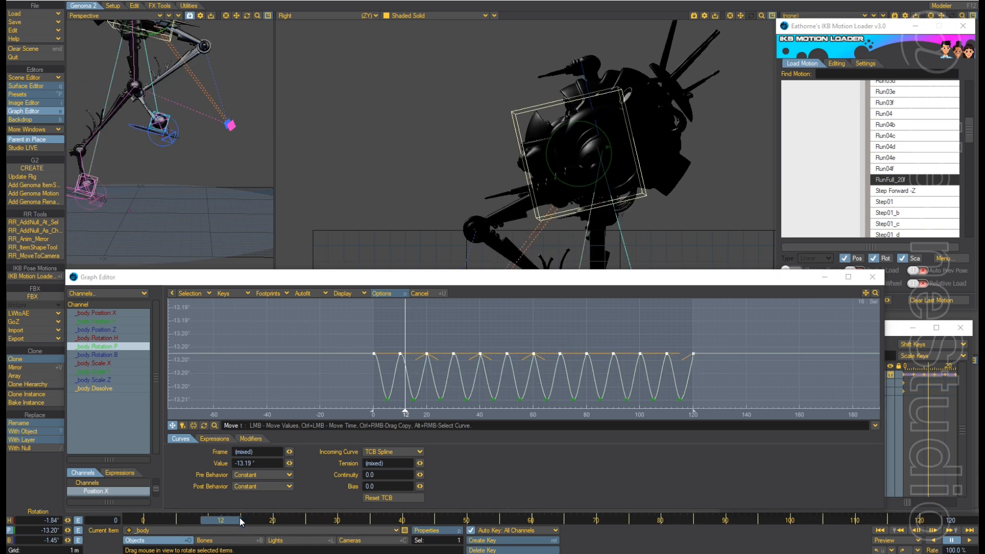
key(Left)
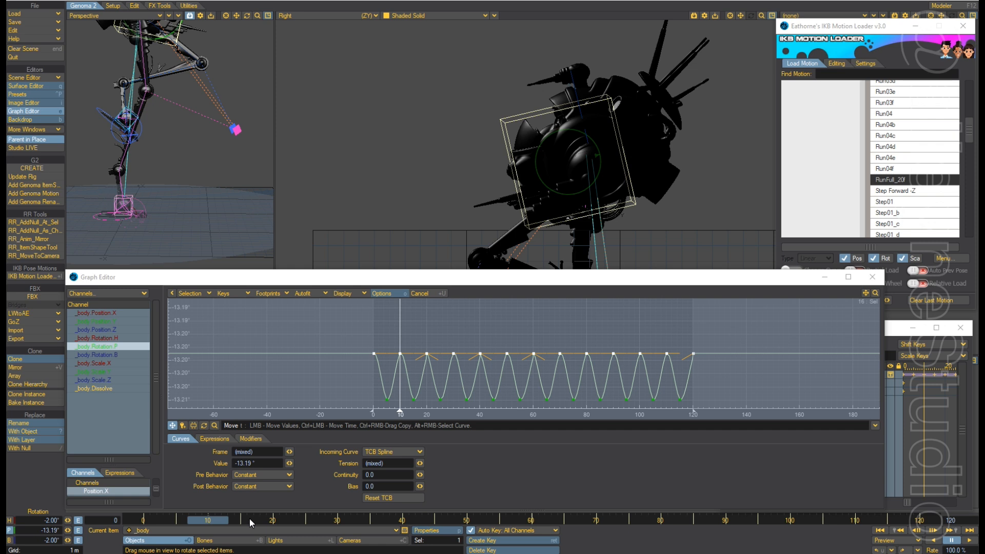
mouse_move(616, 316)
mouse_down()
mouse_move(618, 364)
mouse_move(616, 290)
mouse_move(612, 351)
mouse_move(621, 331)
mouse_up()
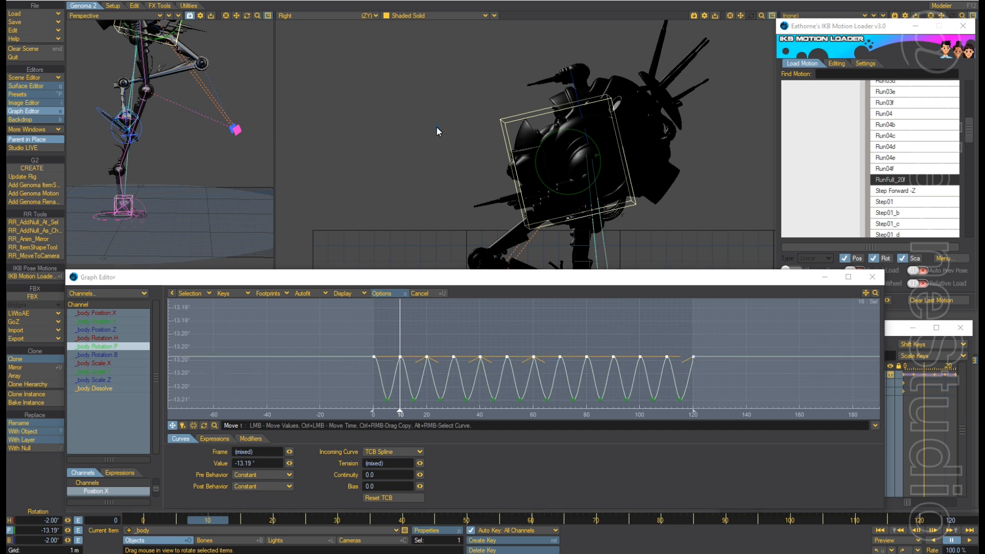
Switch the main viewport to Perspective and examine the mech's body from the front and side.
key(4)
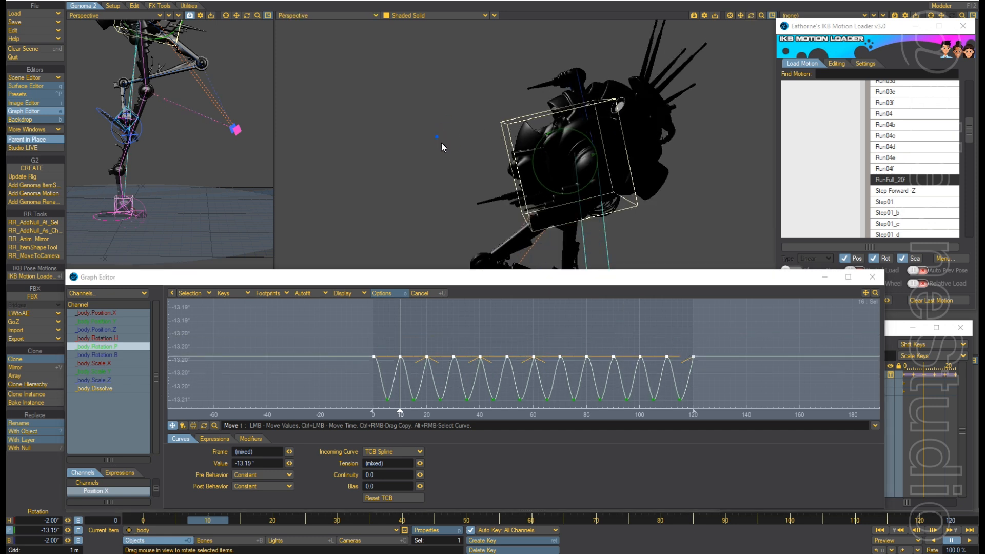
mouse_move(441, 142)
alt+mouse_down()
mouse_move(461, 137)
mouse_move(441, 140)
alt+mouse_up()
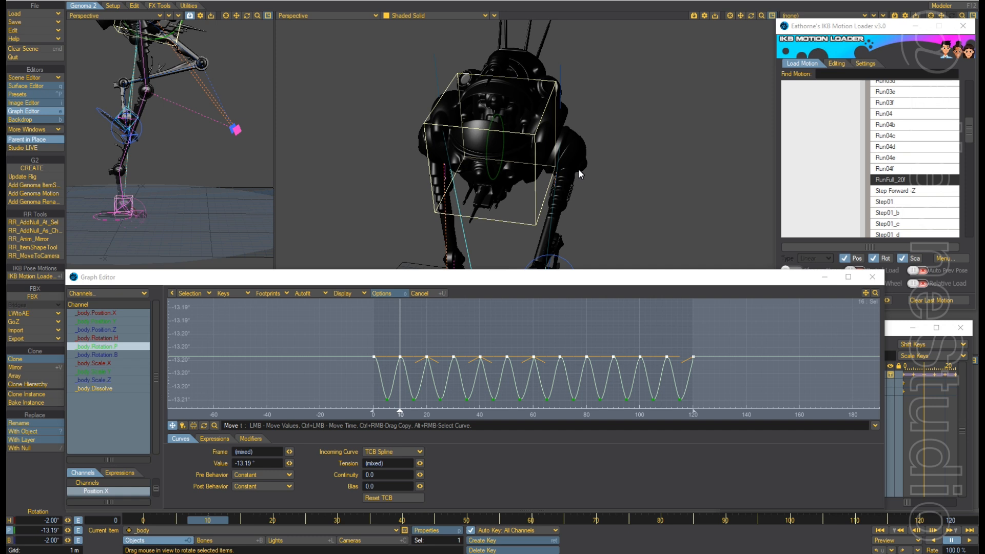
alt+drag(579, 174, 586, 183)
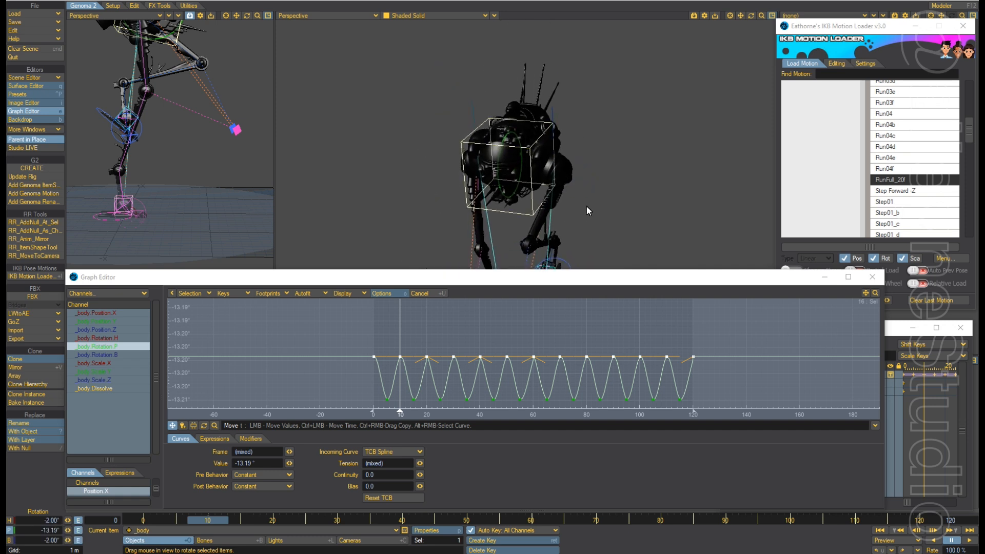
alt+drag(607, 181, 607, 180)
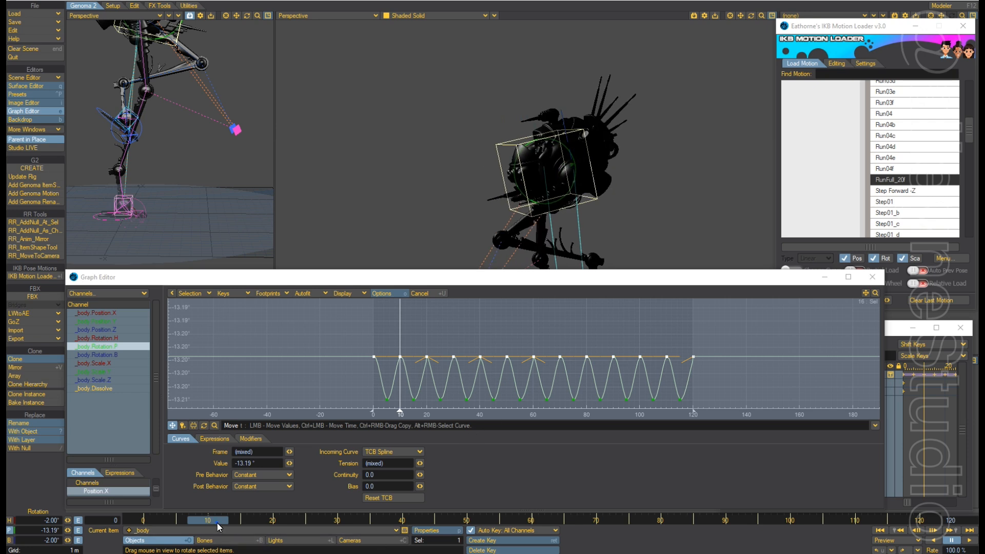
Step back and forth through frames 0 to 23 to examine the body's pitch motion.
mouse_move(217, 522)
mouse_down()
mouse_move(202, 523)
mouse_move(218, 523)
mouse_up()
key(Right)
key(Right)
key(Right)
key(Right)
key(Right)
key(Right)
key(Right)
key(Right)
key(Right)
key(Right)
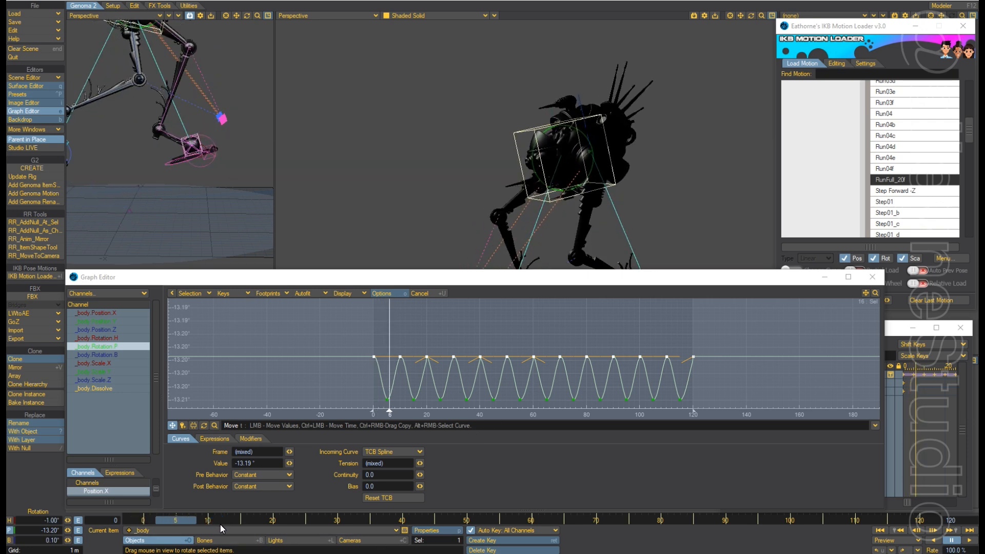
key(Right)
key(Right)
key(Right)
key(Right)
key(Right)
key(Right)
key(Right)
key(Right)
key(Right)
key(Right)
key(Right)
key(Right)
key(Right)
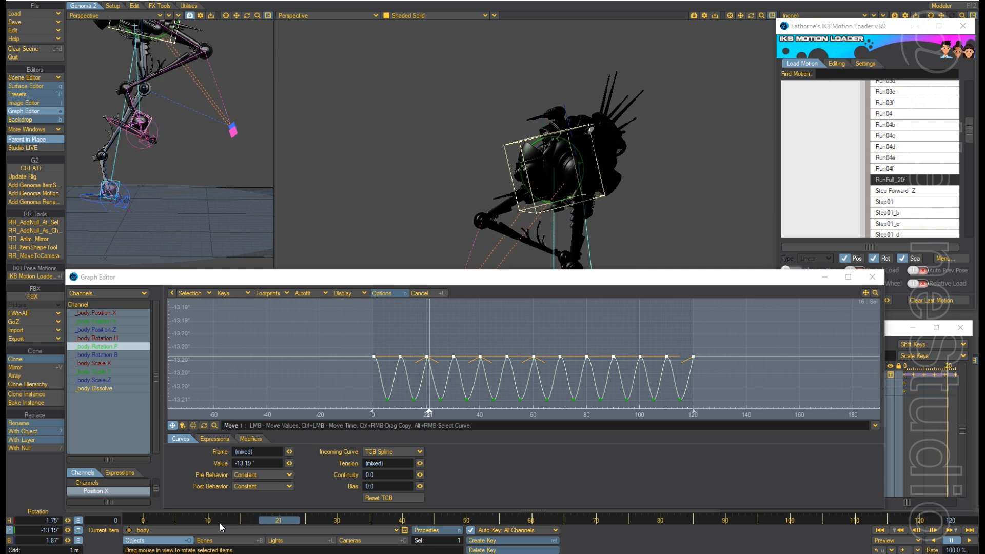
key(Left)
key(Left)
key(Left)
key(Left)
key(Left)
key(Left)
key(Left)
key(Left)
key(Left)
key(Left)
key(Left)
key(Left)
key(Left)
key(Left)
key(Left)
key(Left)
key(Left)
key(Left)
key(Left)
key(Left)
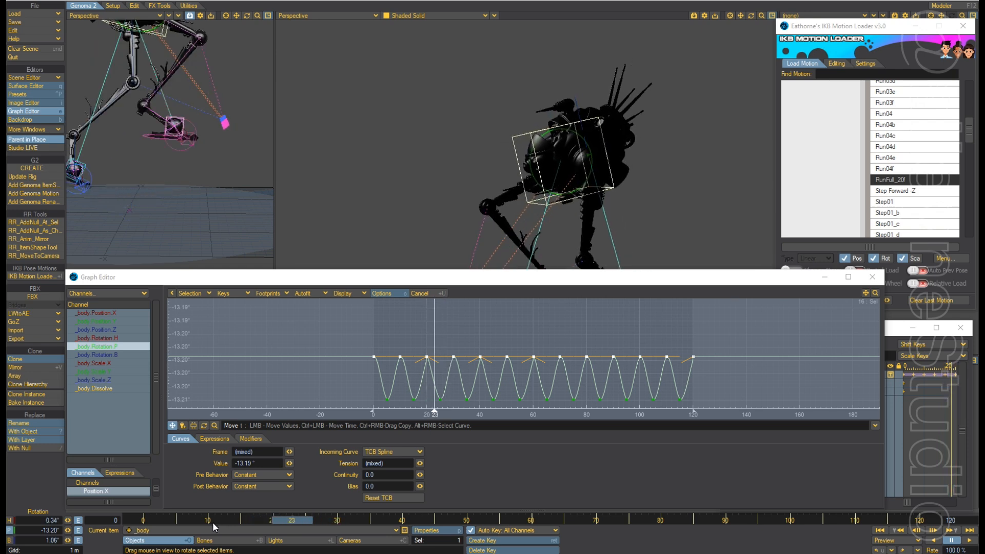
key(Left)
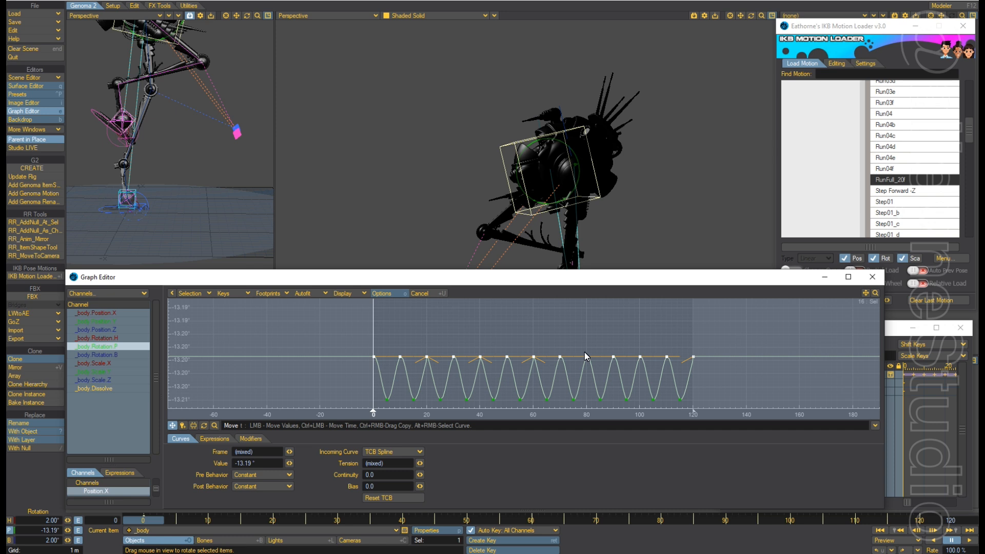
Level the selected _body Rotation.P keys with the in-between keys, check the first few frames and return to frame 0.
drag(602, 346, 612, 337)
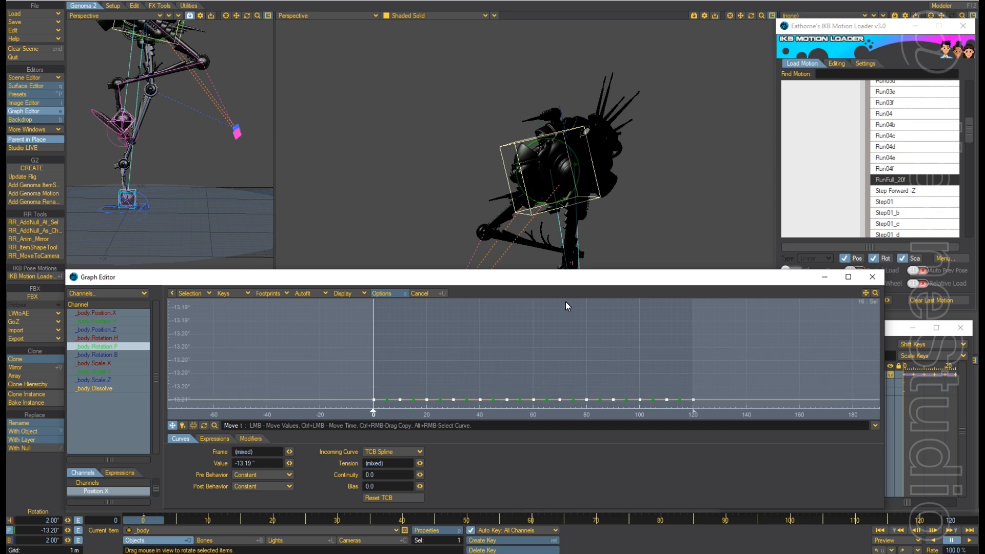
click(152, 523)
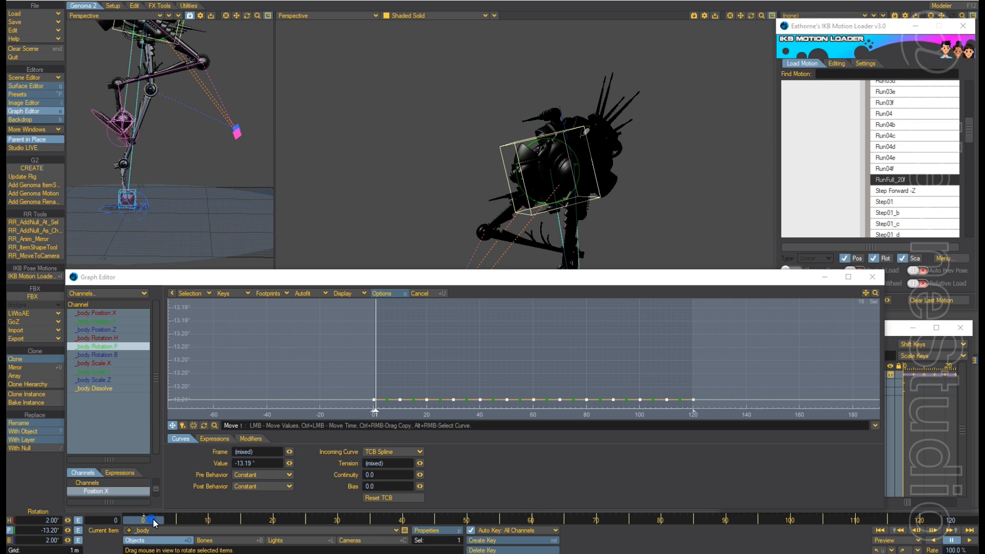
click(552, 276)
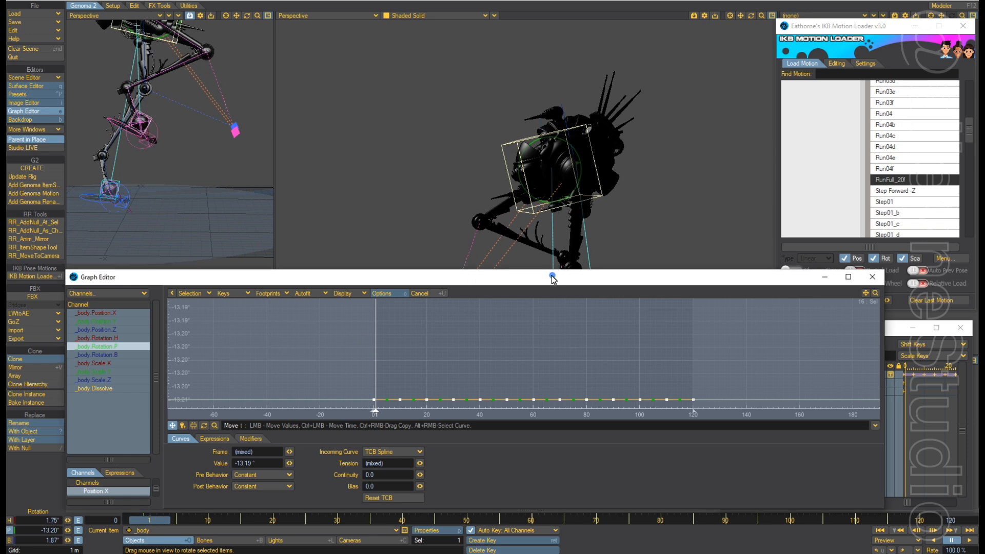
click(149, 519)
key(Right)
key(Right)
key(Right)
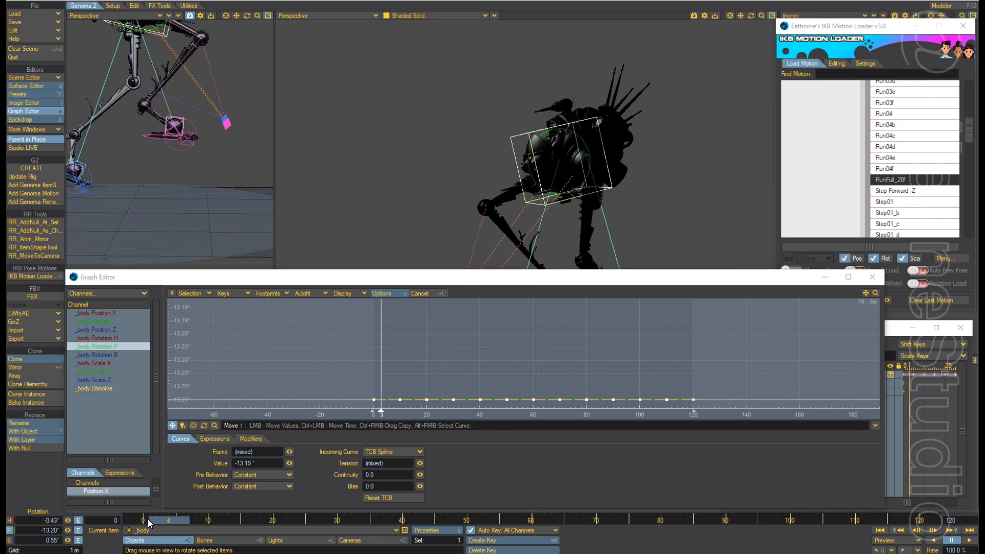
click(147, 521)
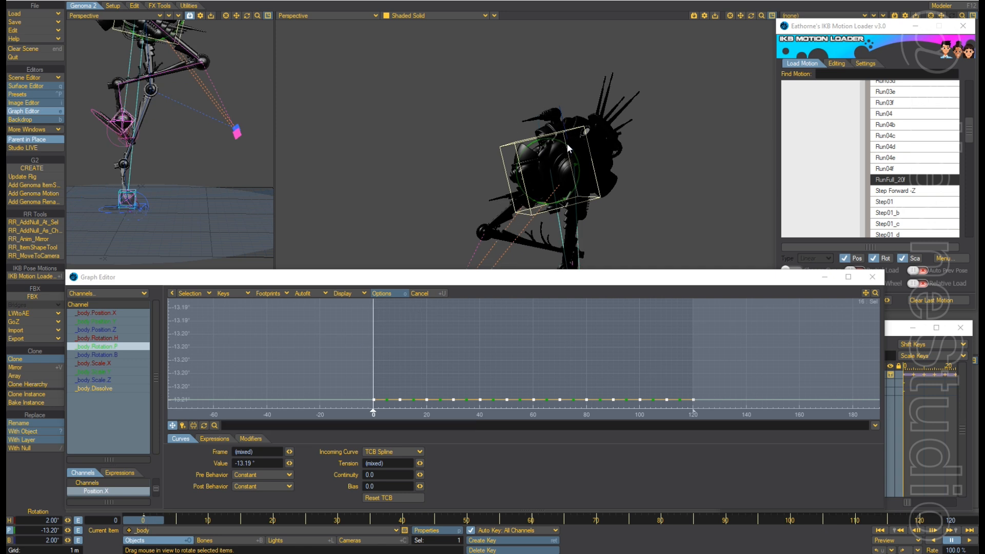
Pitch the _body control at frame 0 and set its P rotation to -10°.
drag(567, 143, 568, 143)
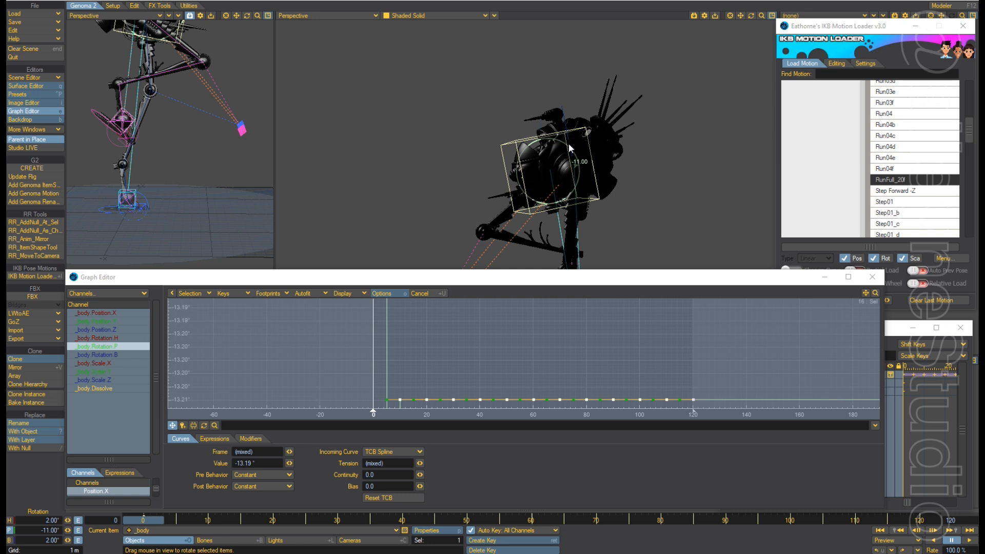
drag(568, 143, 567, 144)
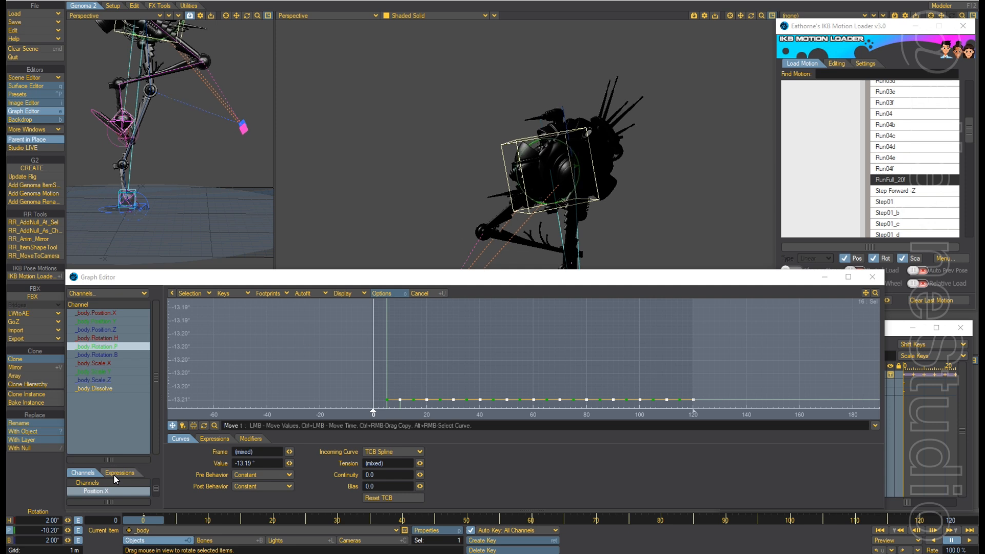
click(45, 533)
text(-10)
key(Tab)
click(562, 280)
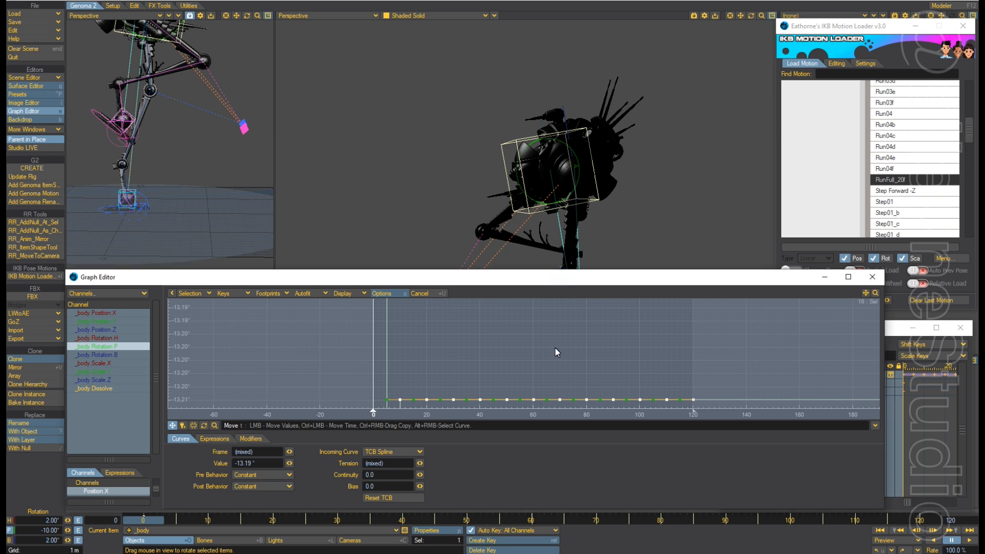
Fit the _body Rotation.P curve in the graph and raise the selected every-tenth-frame keys to -10°, level with the frame 0 key.
key(a)
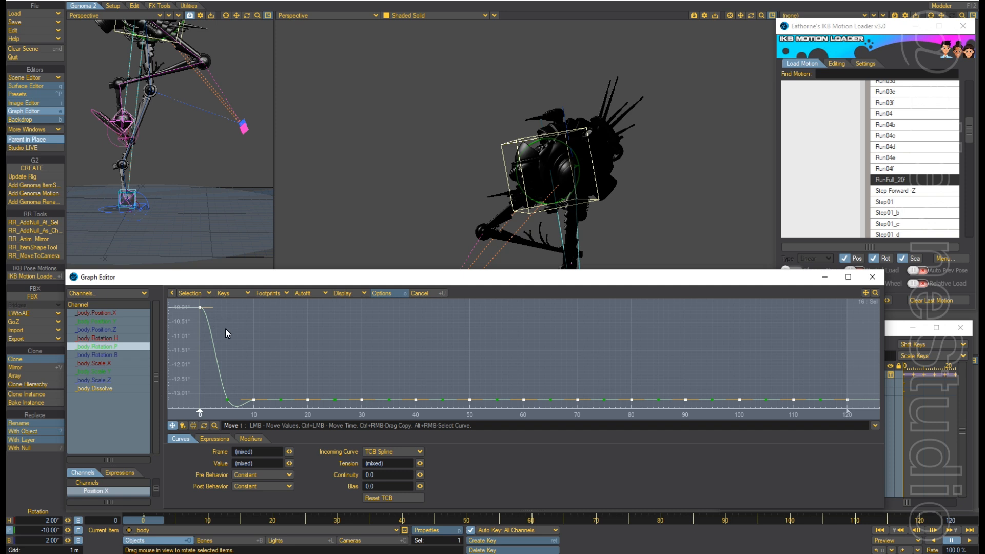
shift+click(199, 308)
click(438, 274)
drag(460, 383, 467, 290)
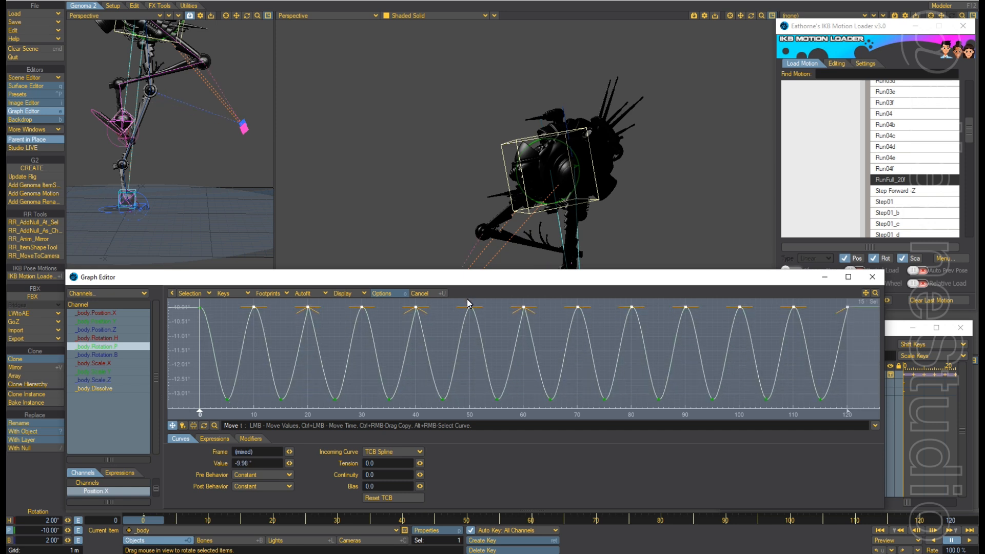
drag(468, 303, 467, 305)
Play the run to review the stronger body pitch, stop it, and scrub to about frame 83 in the Right view.
click(969, 545)
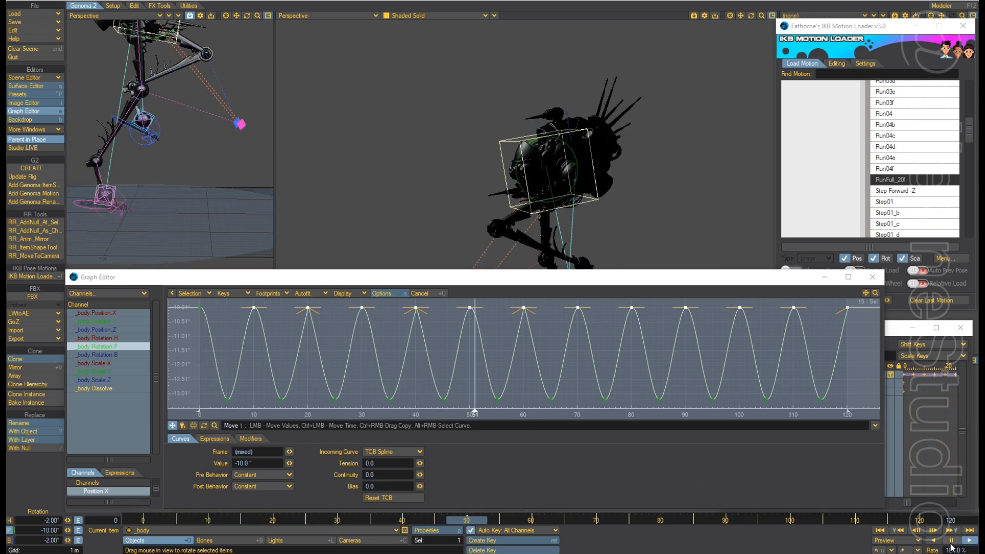
click(950, 542)
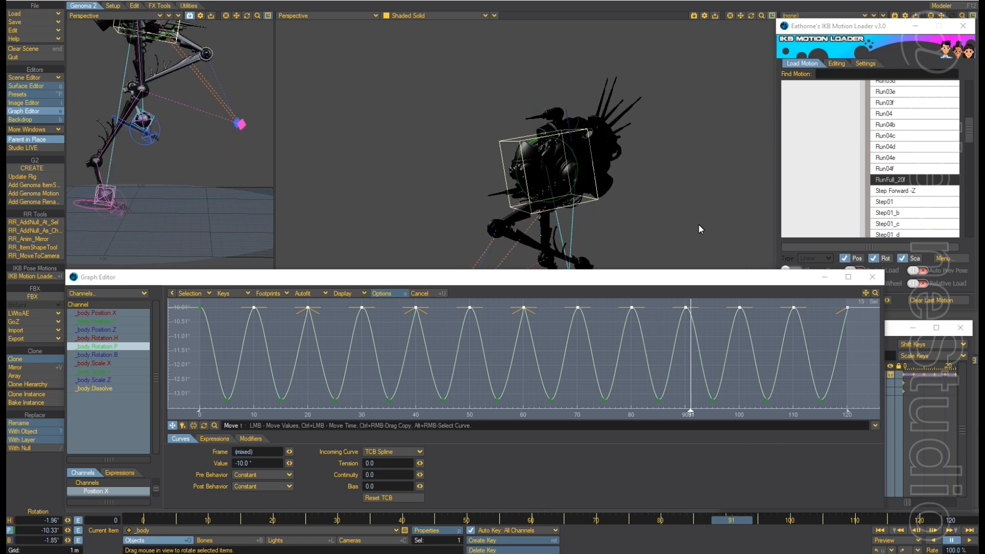
drag(673, 135, 687, 132)
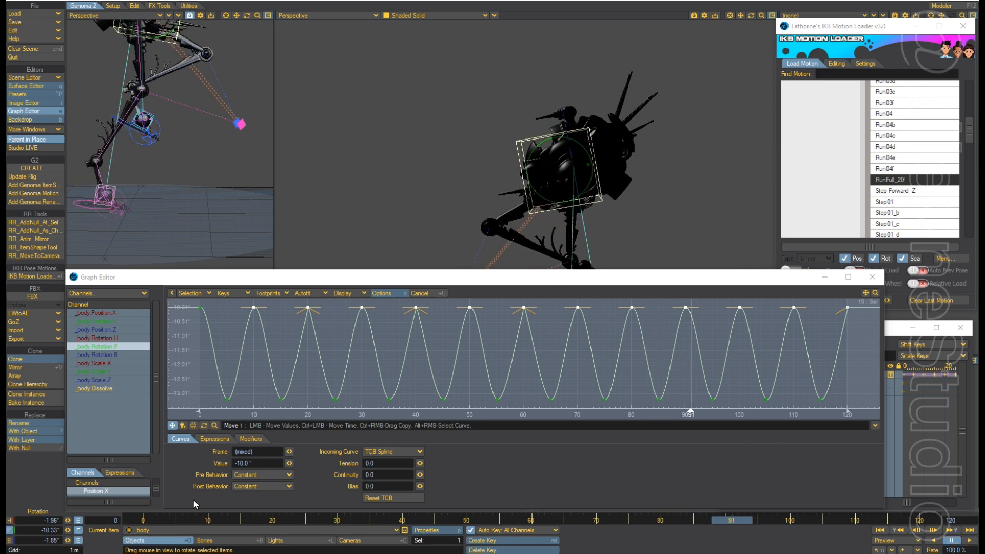
mouse_move(738, 522)
mouse_down()
mouse_move(654, 522)
mouse_move(687, 521)
mouse_up()
key(3)
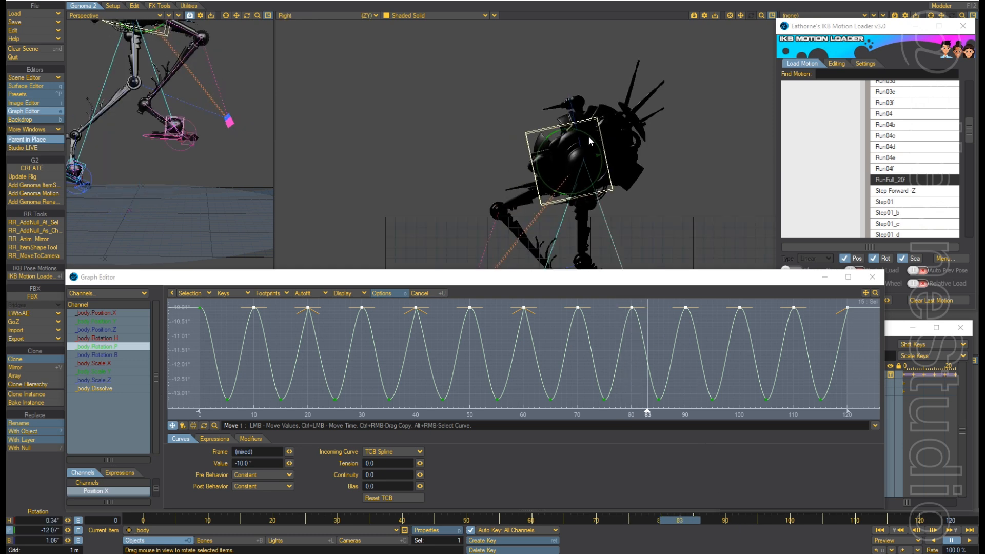
Set the viewport Grid Type to 50 × 50 in the display preferences and close them.
key(o)
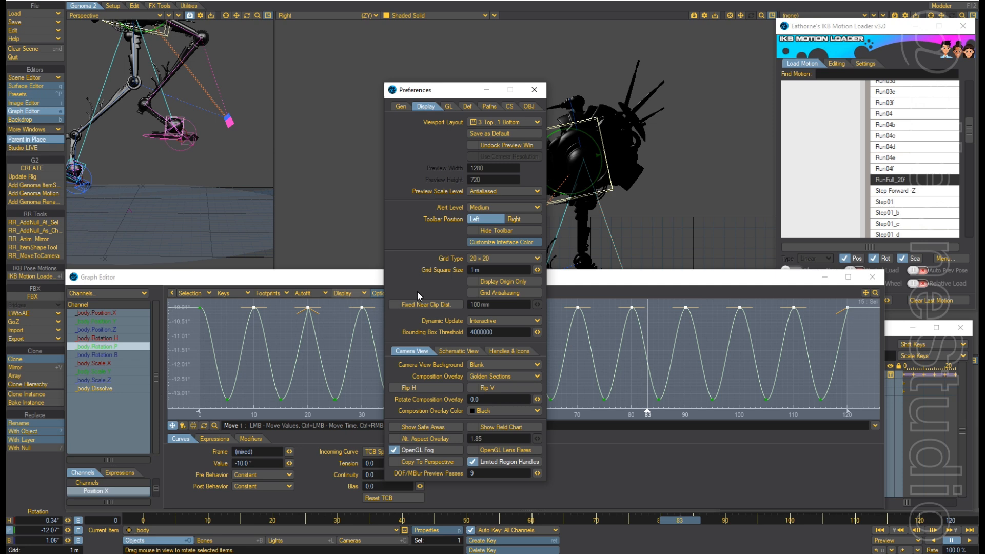
click(491, 258)
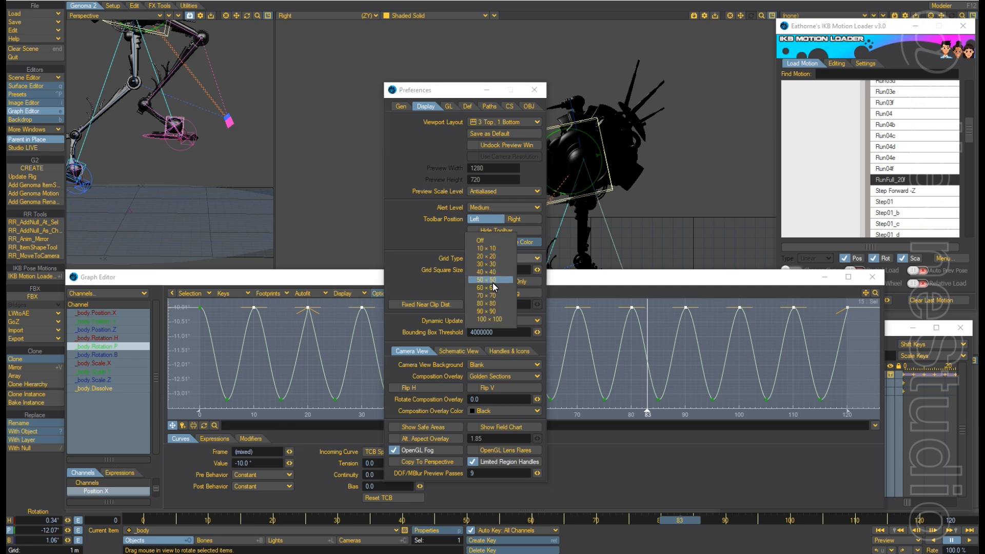
click(492, 282)
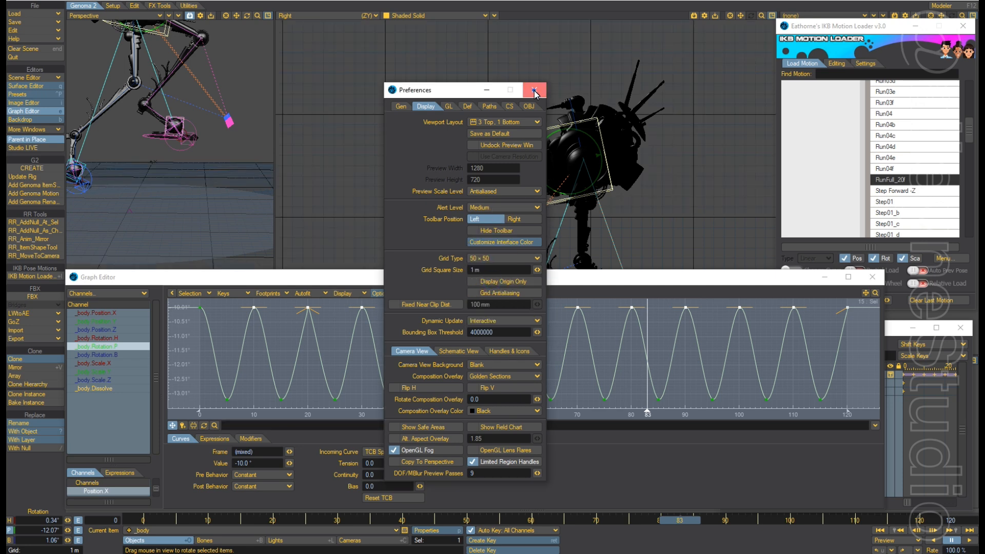
click(534, 89)
Frame the mech's body up close and scrub through the run to check its pitch against the grid, ending at frame 0.
scroll(651, 223, up, 5)
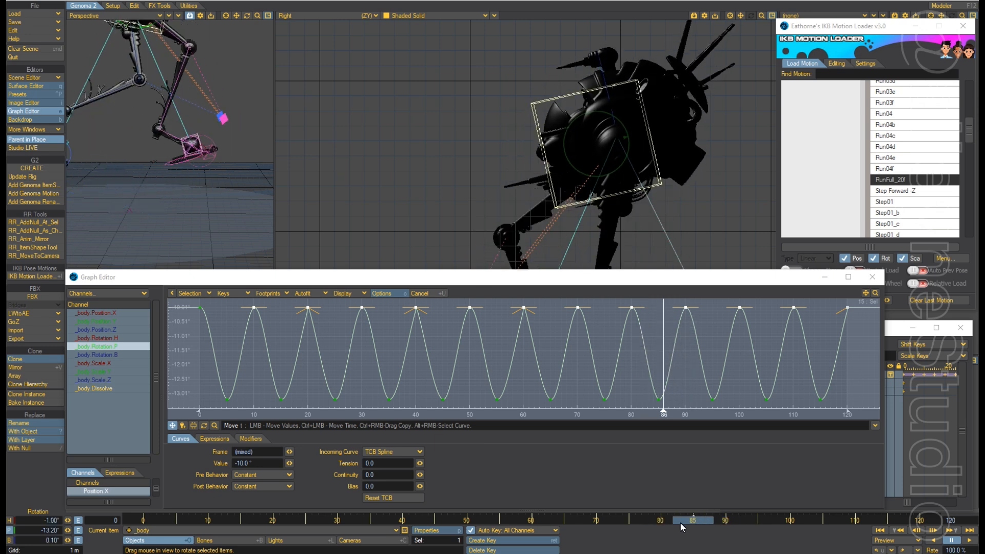
click(679, 522)
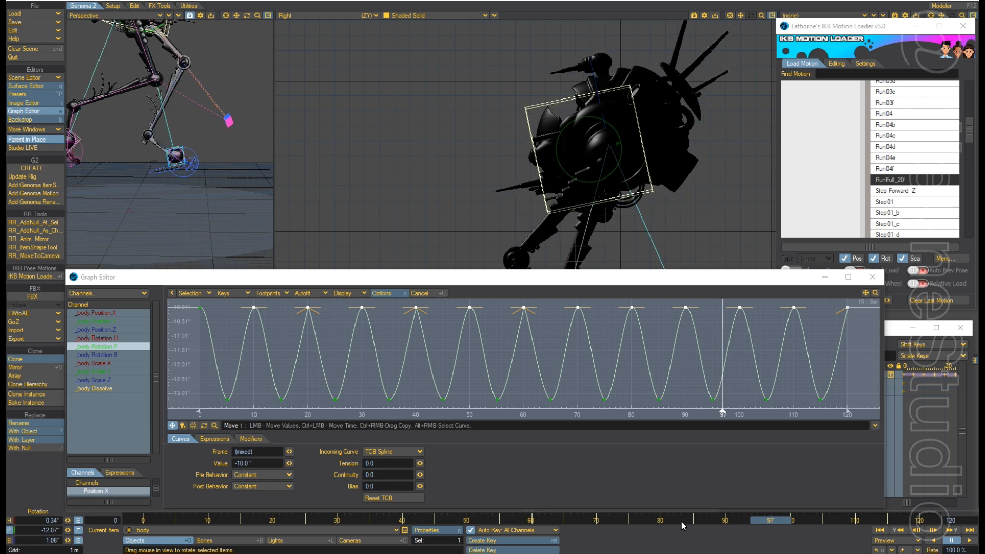
drag(660, 528, 677, 523)
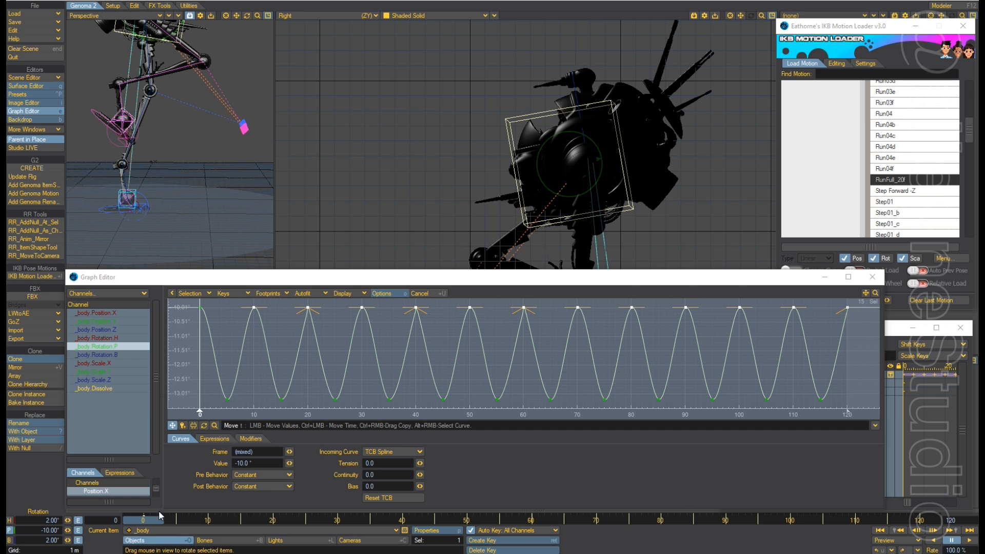
Scrub the run's opening frames to check the body pitch, and frame the whole mech in the Perspective view.
drag(155, 517, 156, 517)
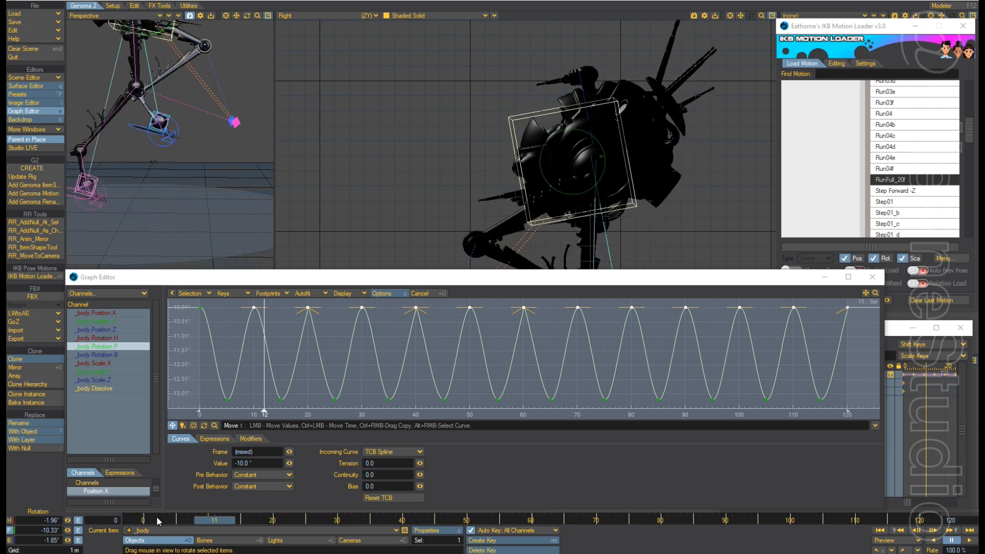
mouse_move(227, 517)
mouse_down()
mouse_move(293, 517)
mouse_move(157, 516)
mouse_up()
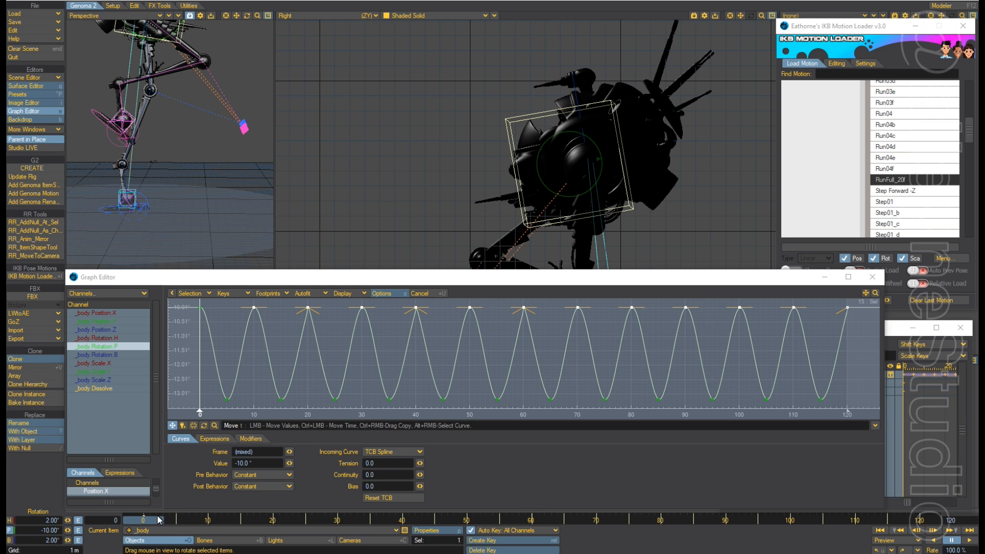
scroll(223, 164, down, 4)
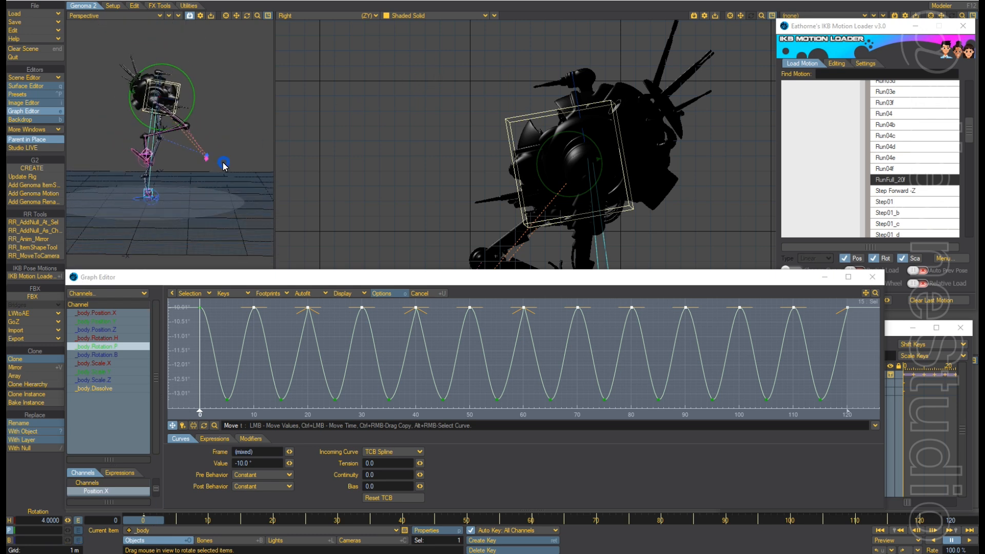
scroll(224, 147, up, 2)
mouse_move(237, 179)
alt+mouse_down()
mouse_move(214, 176)
mouse_move(234, 179)
alt+mouse_up()
alt+drag(264, 113, 257, 242)
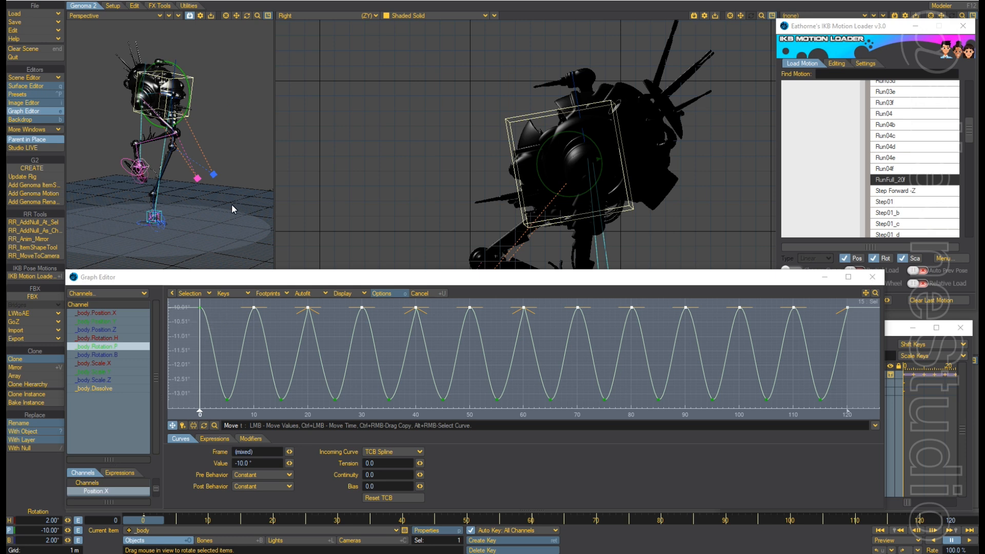
Widen the Perspective viewport to cover most of the viewport area and frame the mech closer in it.
alt+drag(233, 208, 597, 163)
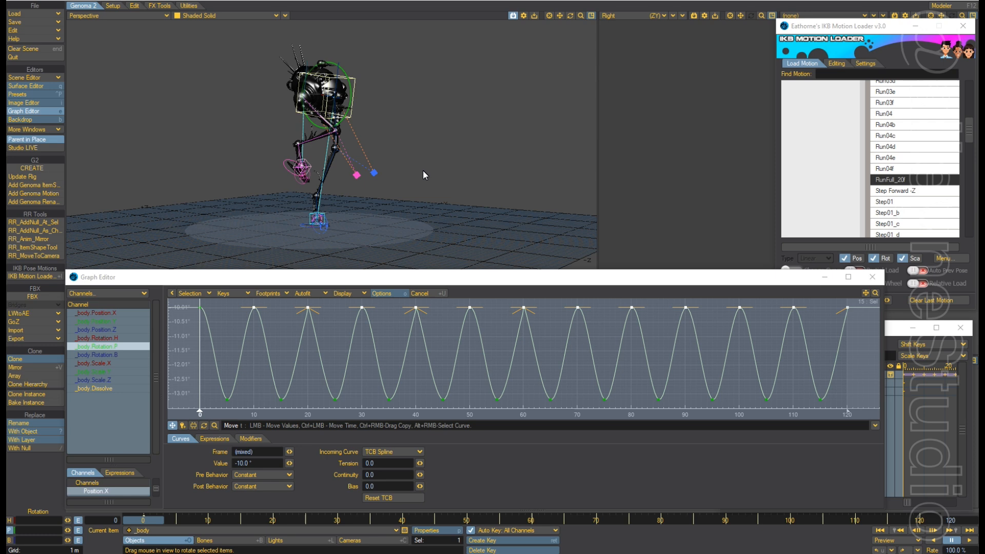
scroll(400, 153, up, 4)
alt+shift+drag(454, 94, 455, 137)
alt+shift+drag(454, 88, 456, 110)
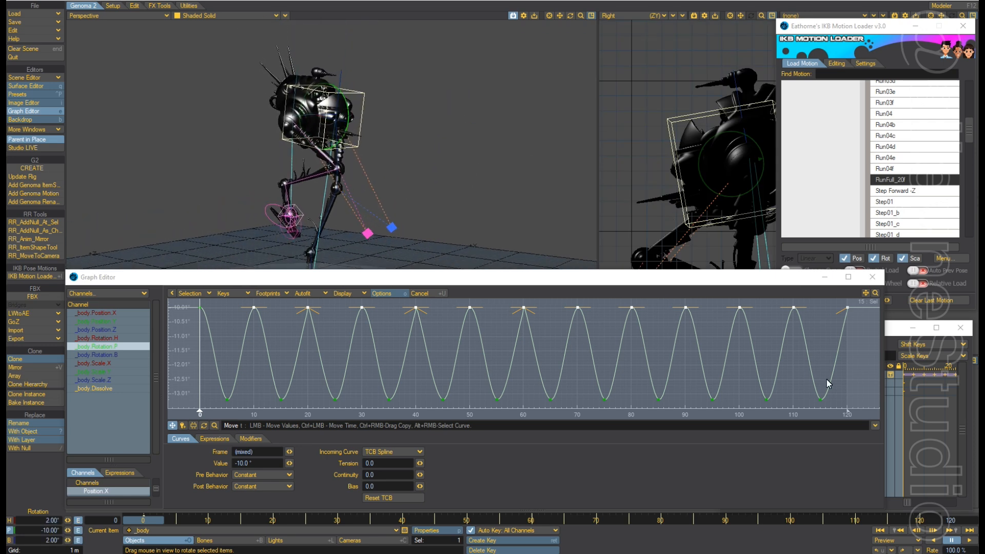
Select the Genoma item and play the run to review the body motion, stopping at about frame 117.
click(890, 331)
click(759, 375)
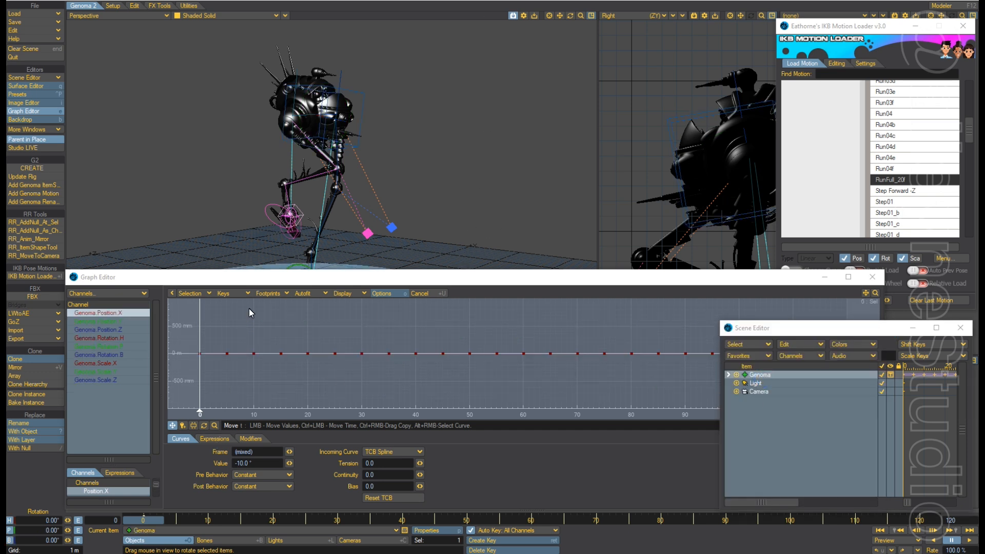
click(968, 541)
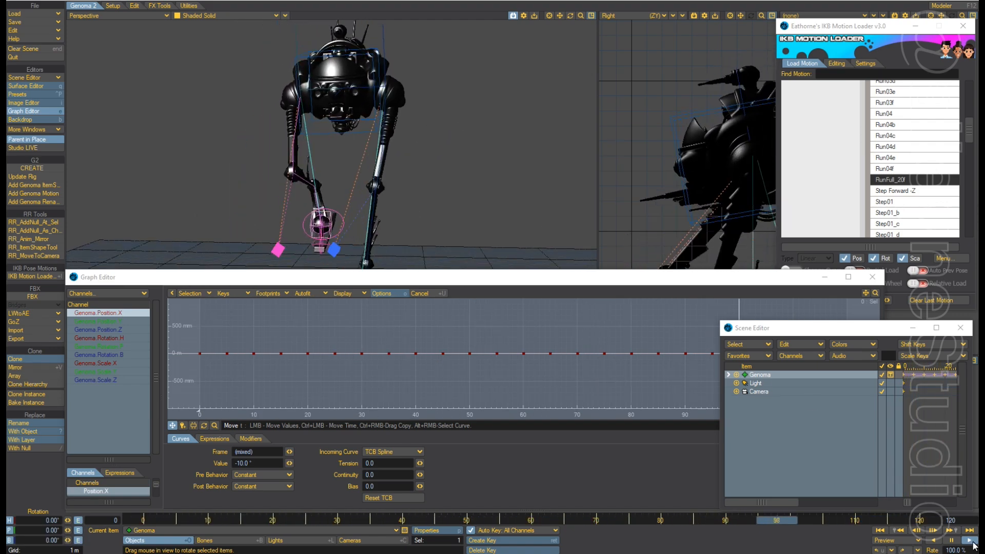
click(951, 541)
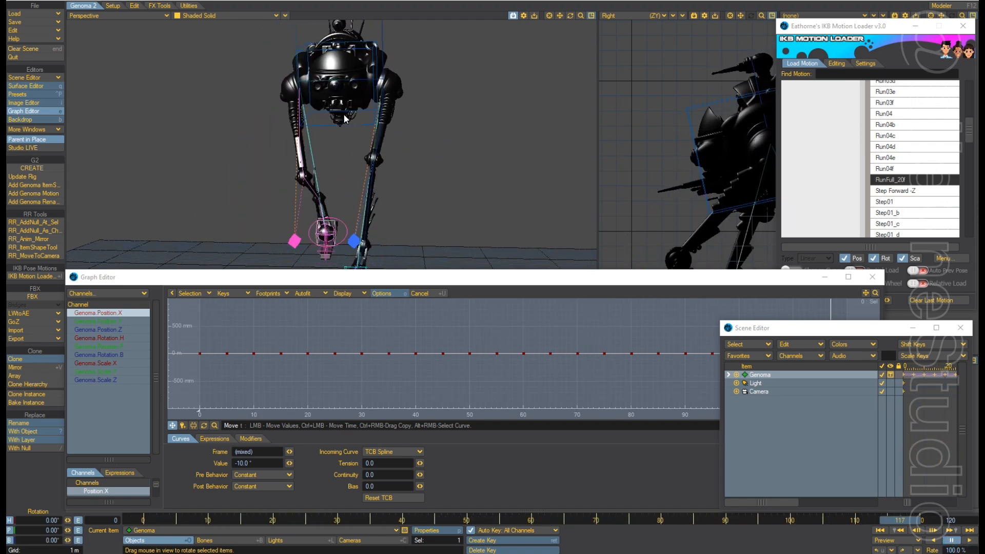
click(351, 127)
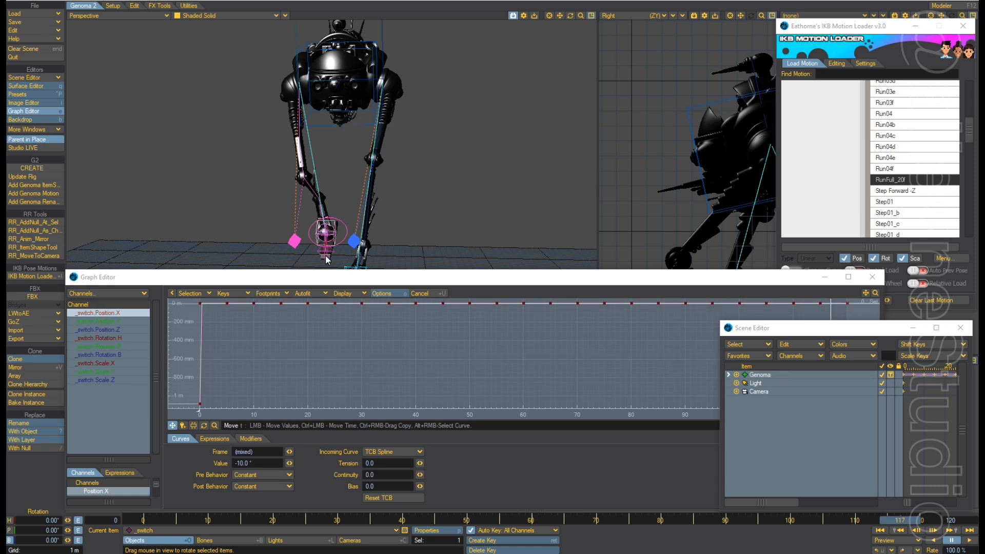
click(117, 348)
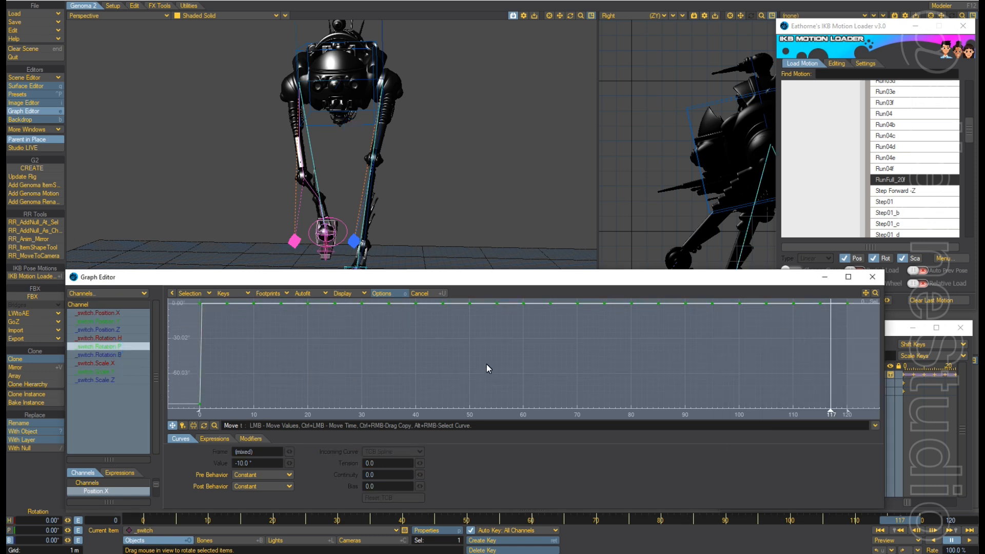
ctrl+alt+drag(508, 349, 512, 350)
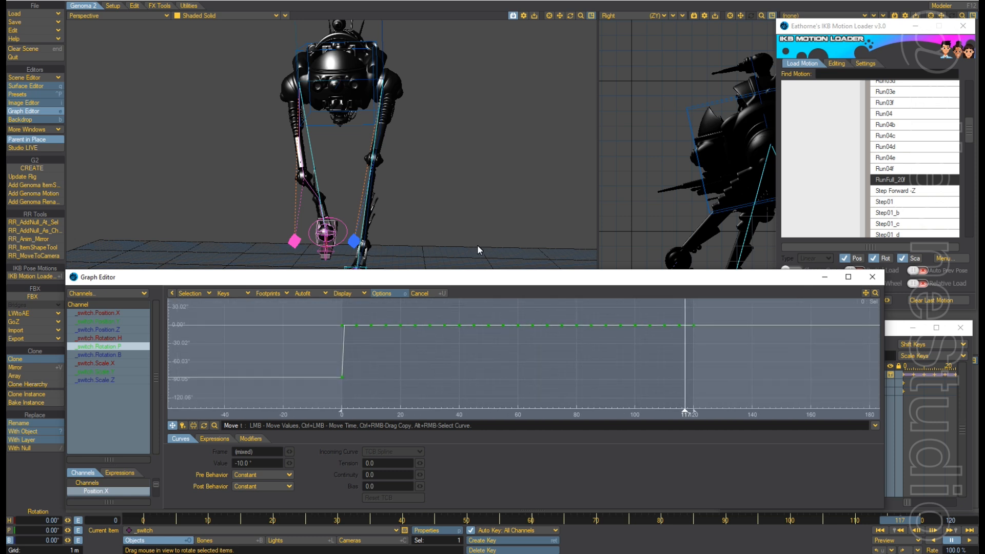
Select _body and check the tension of its Position.X keys at frames 0 and 120.
click(357, 125)
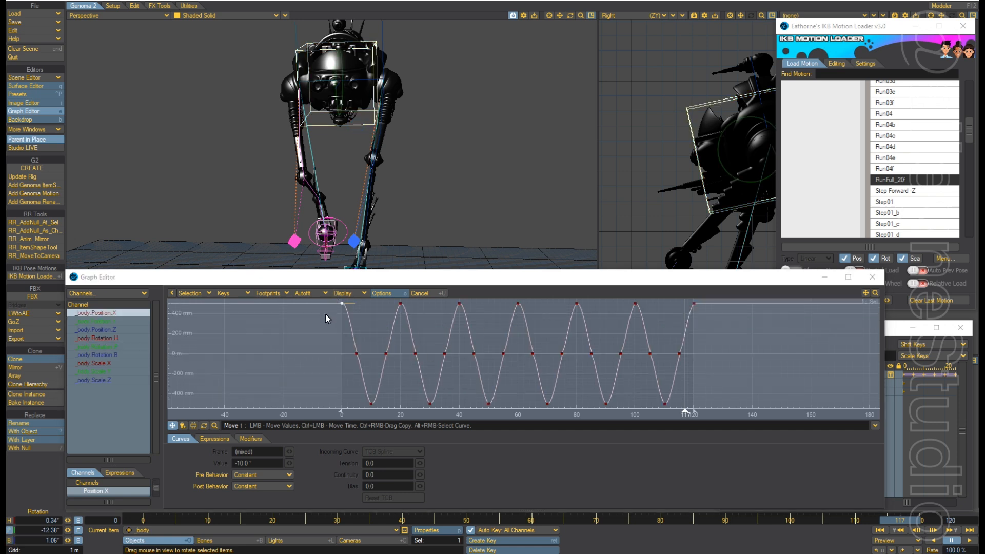
click(347, 319)
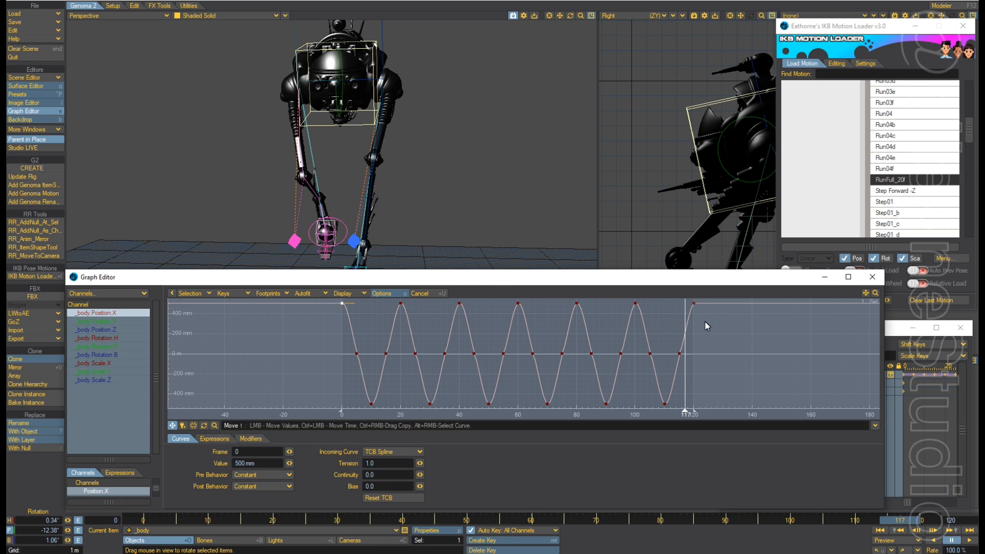
shift+right_drag(705, 322, 684, 299)
Set the tension of the _body Rotation.P keys at frames 0 and 120 to 1.0.
click(114, 347)
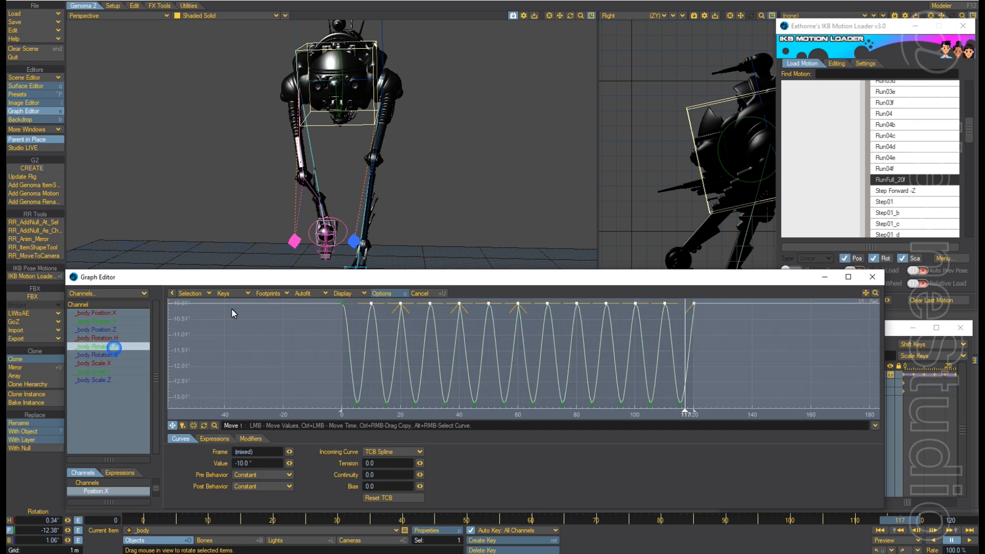
click(342, 303)
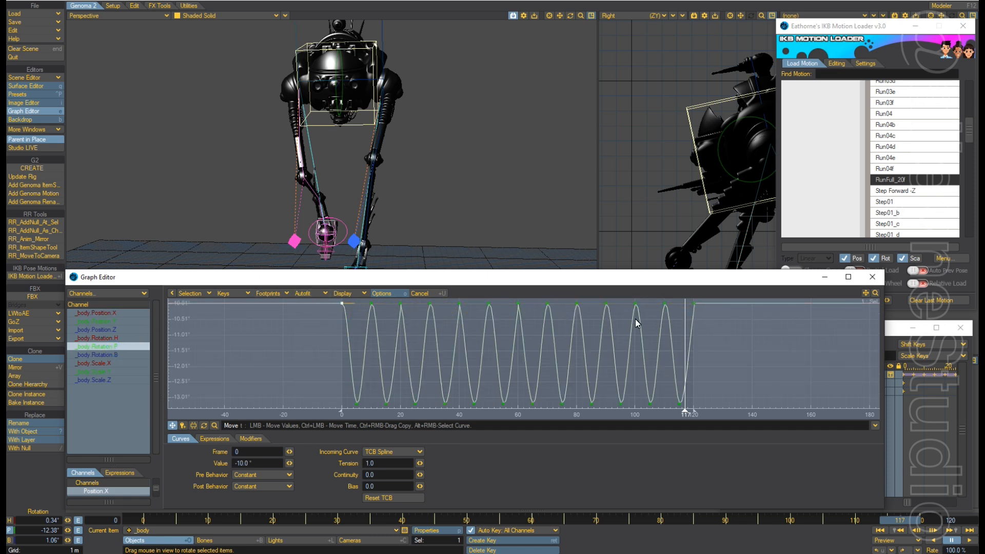
right_drag(693, 301, 682, 298)
click(393, 463)
text(1)
key(Tab)
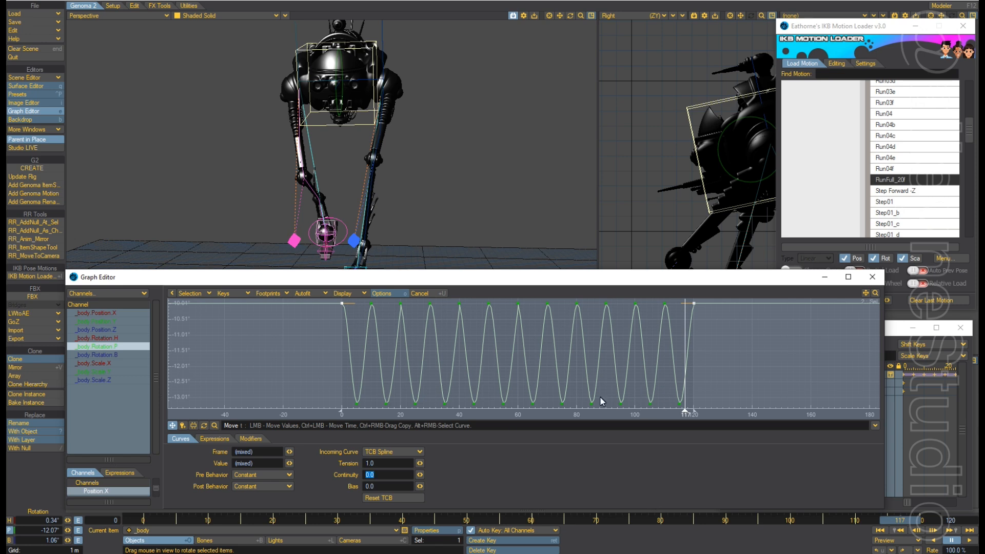
Play the run to check the loop with the new end-key tension, stop it, and return to frame 0.
click(969, 541)
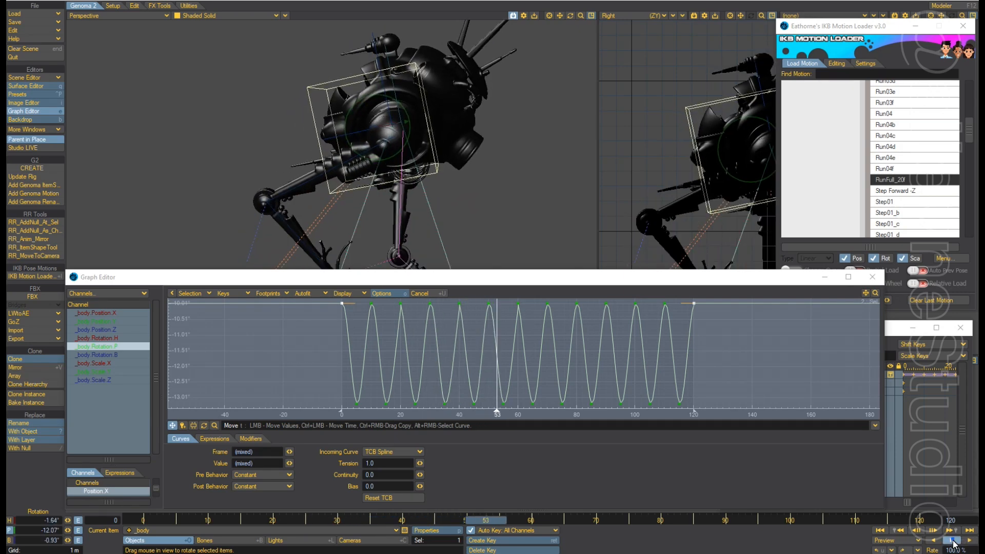
key(space)
click(880, 530)
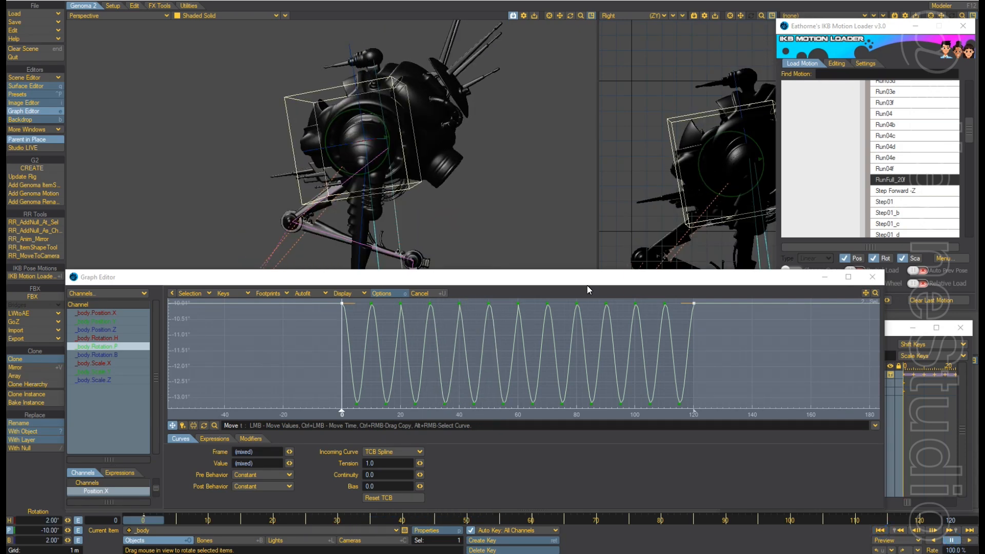
Reduce the Graph Editor's height to uncover the mech's legs in the Perspective view, and select the Genoma item.
alt+drag(478, 192, 478, 192)
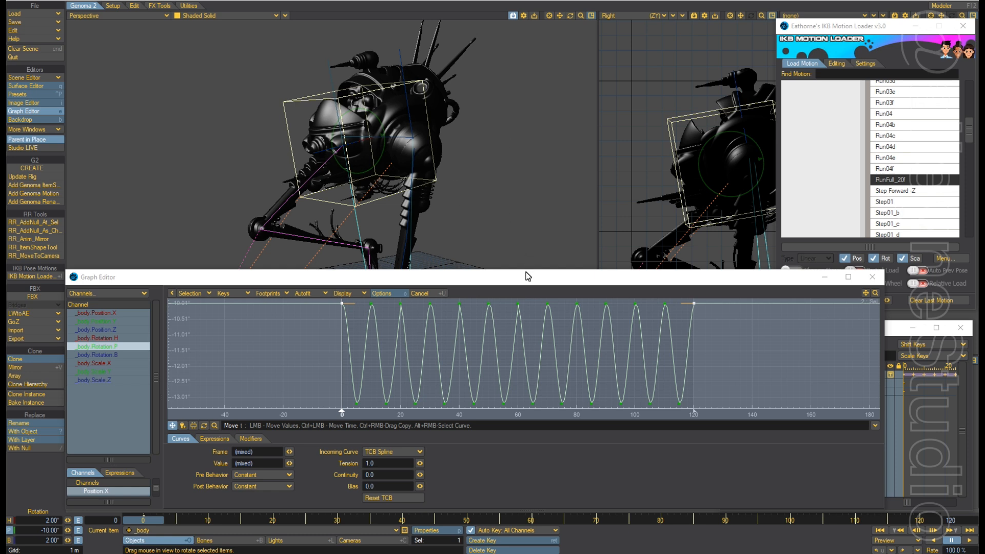
drag(526, 280, 523, 371)
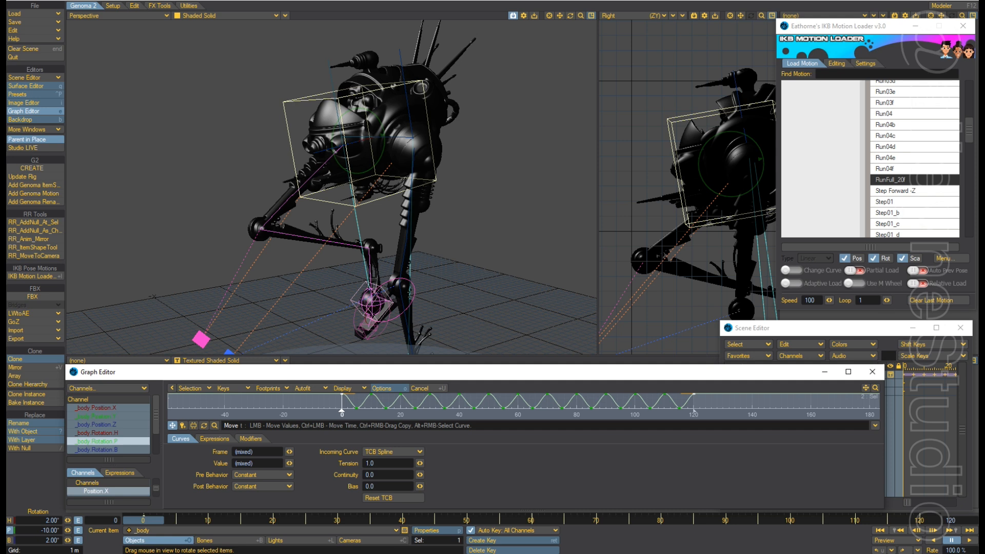
click(953, 265)
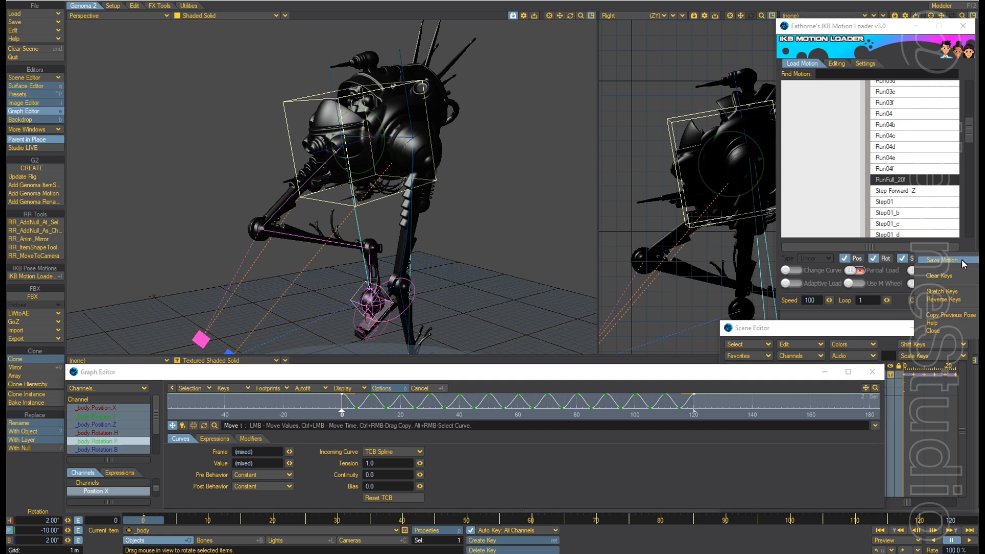
click(946, 275)
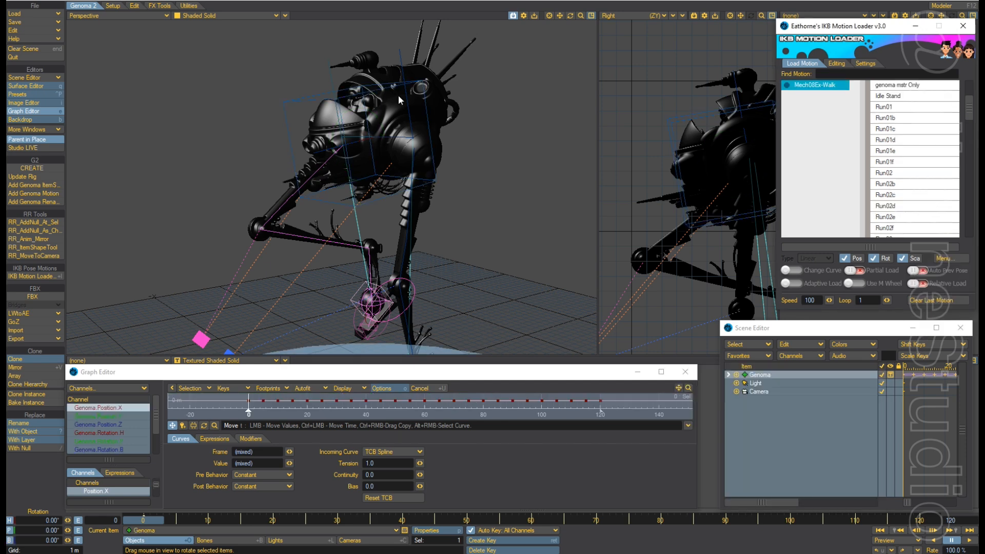
Review the full mech running in the Perspective view, stop playback, and return to frame 0.
scroll(503, 185, down, 3)
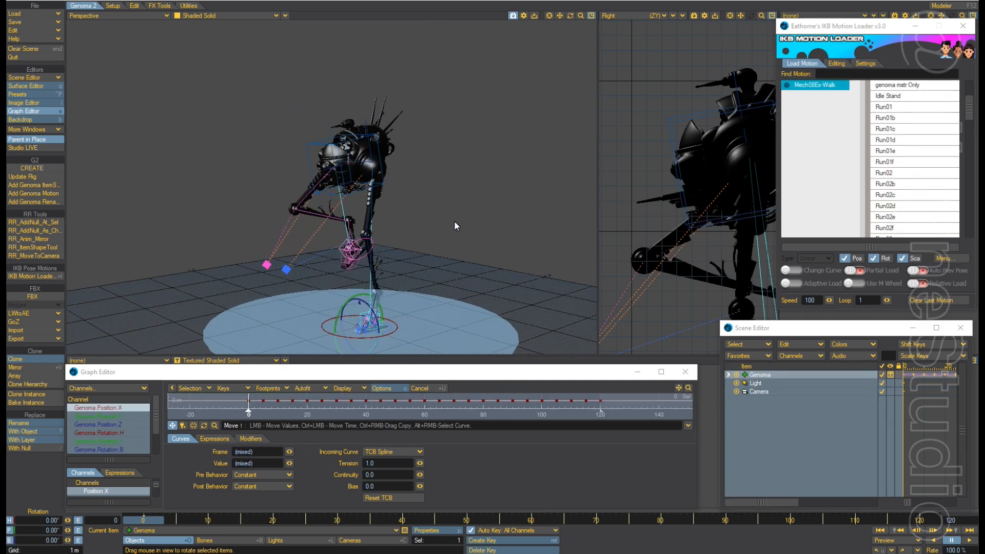
click(969, 541)
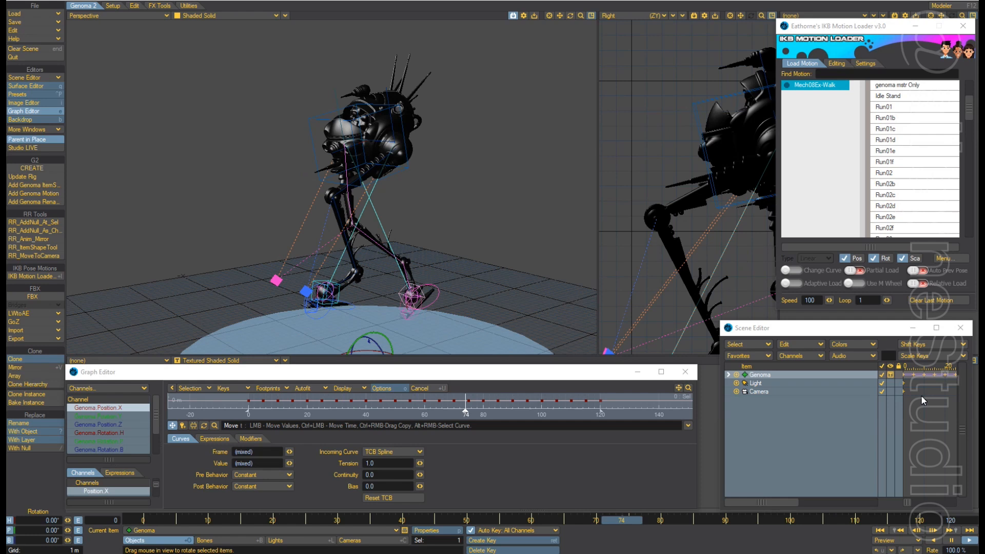
click(951, 540)
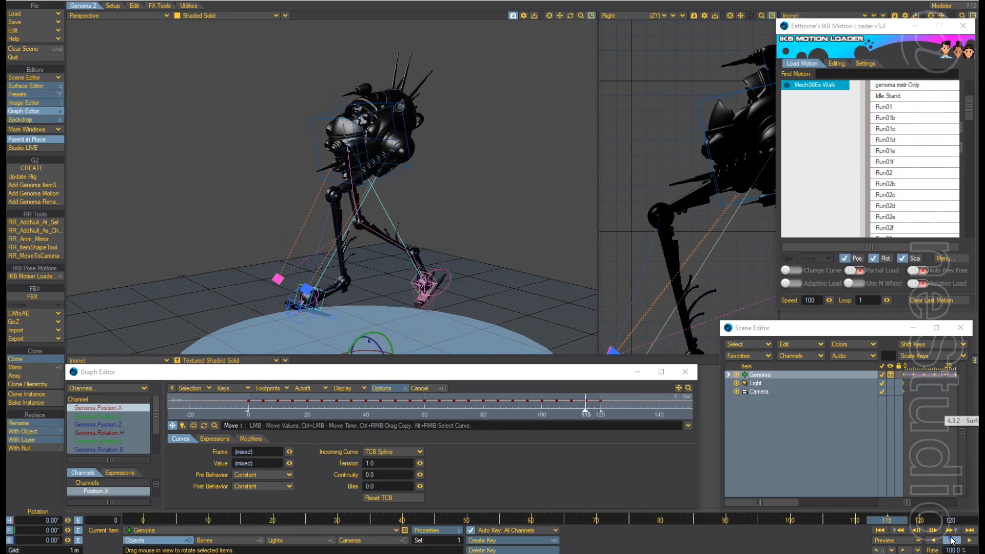
click(880, 531)
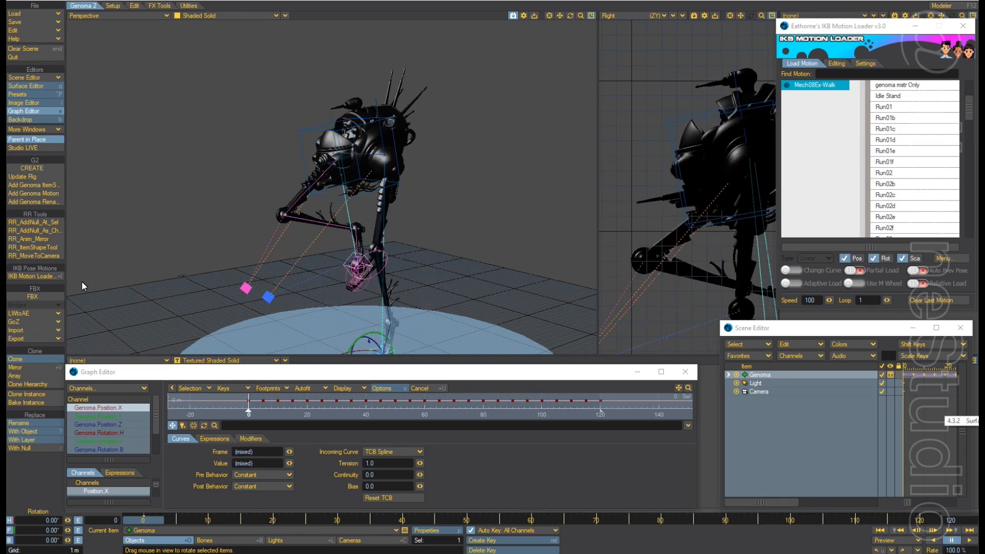
Export a binary FBX201800 file with models, materials, embedded textures and animations, baking motion envelopes from frame 0 to 120.
click(38, 297)
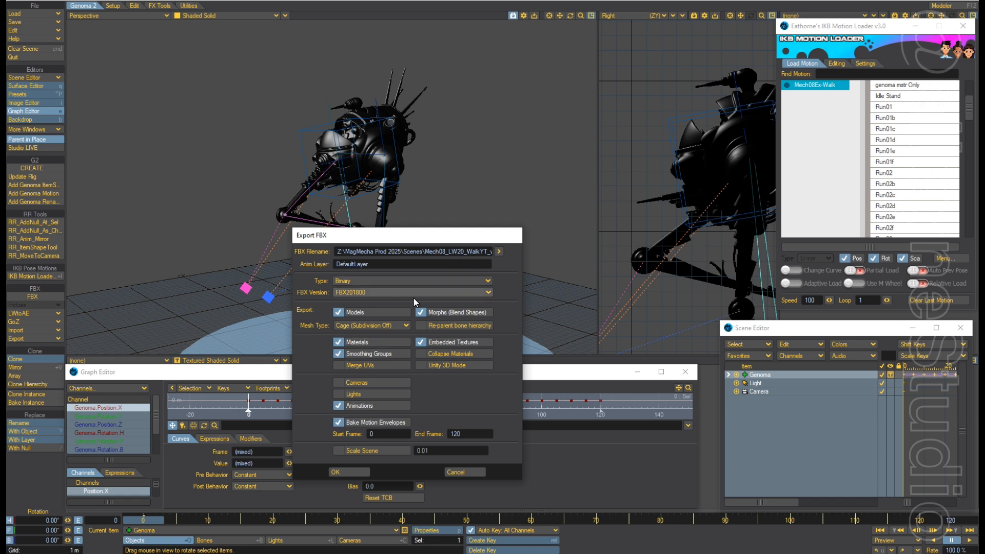
click(349, 471)
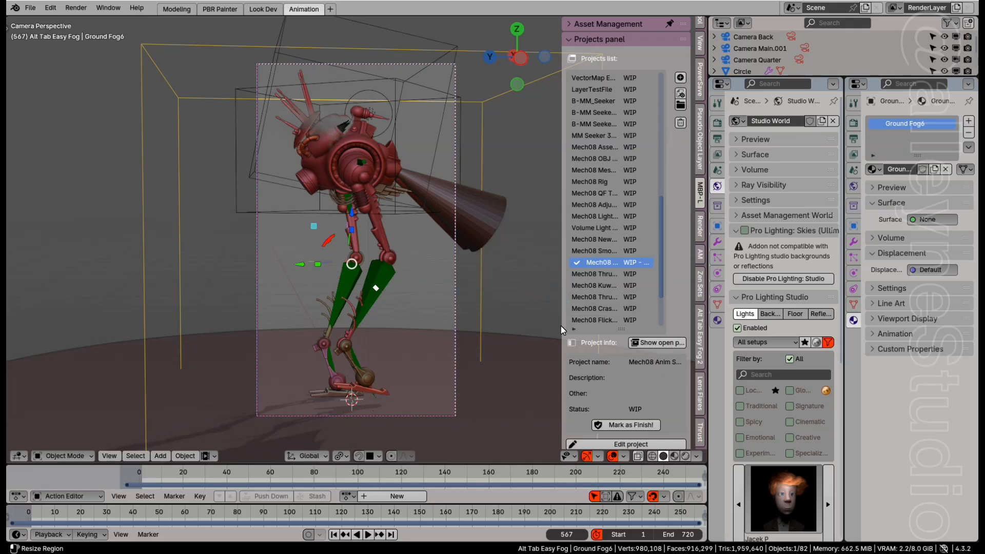
Switch to Blender, hide the 3D viewport's sidebar, and go to frame 1 of the mech animation.
drag(561, 326, 698, 311)
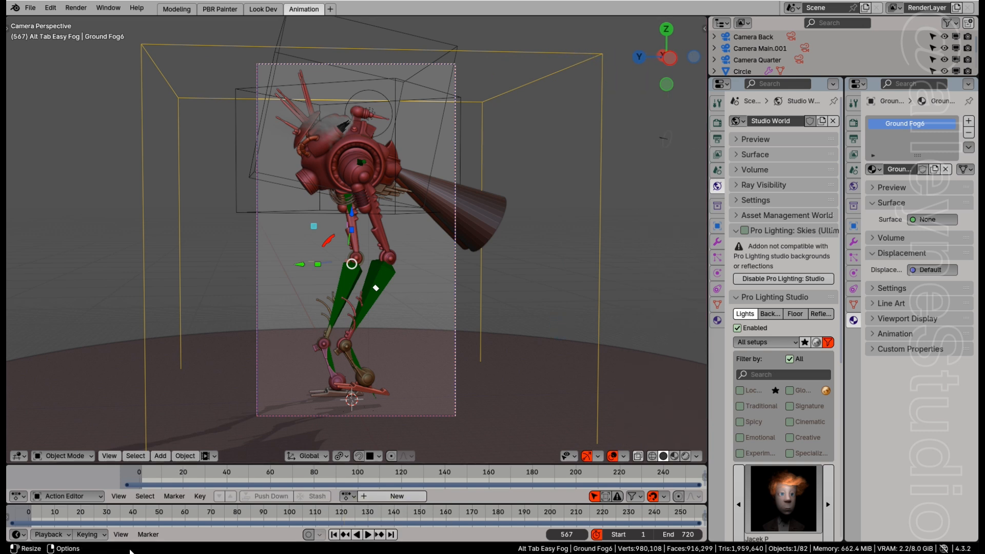
click(48, 534)
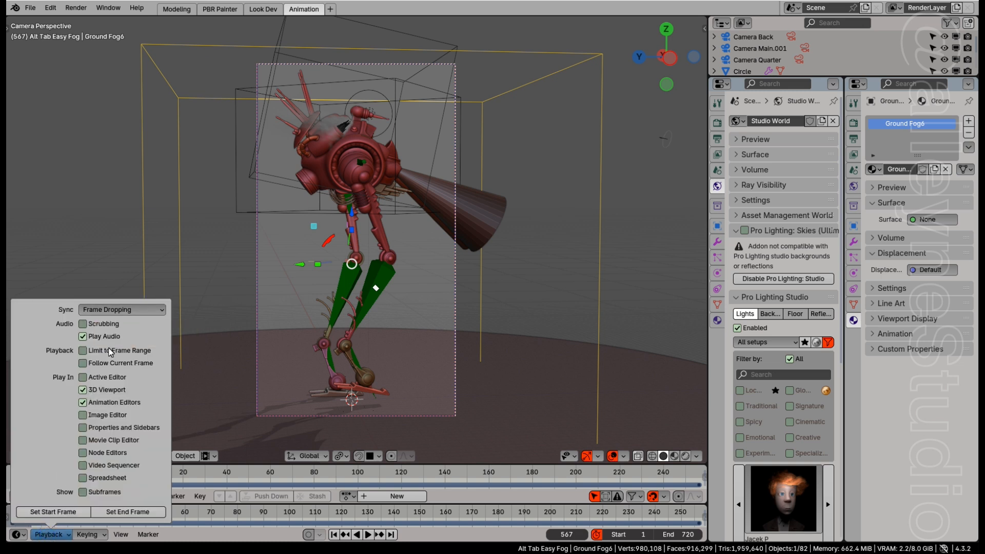
click(334, 535)
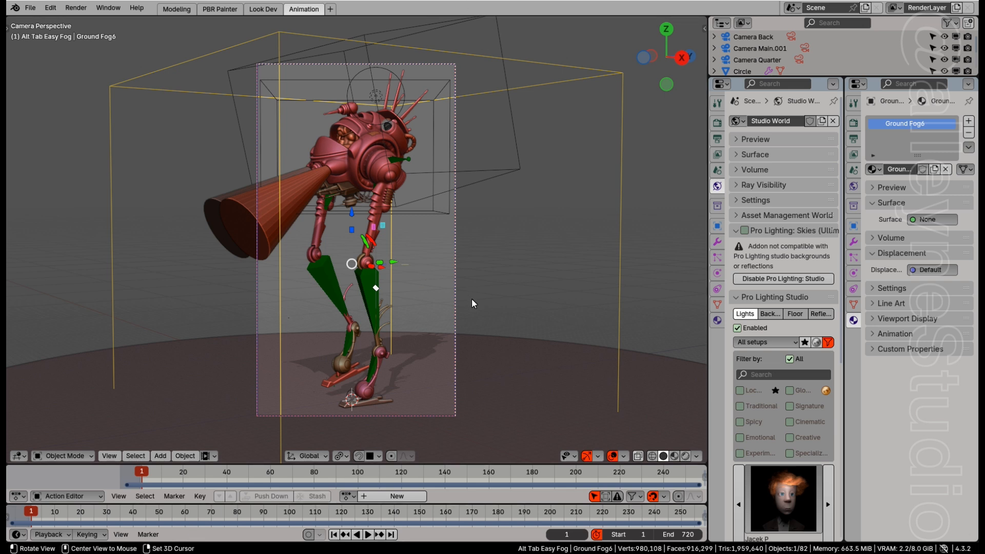
Show the camera view in rendered shading with gizmos hidden, and frame the mech render more closely.
key(shift+z)
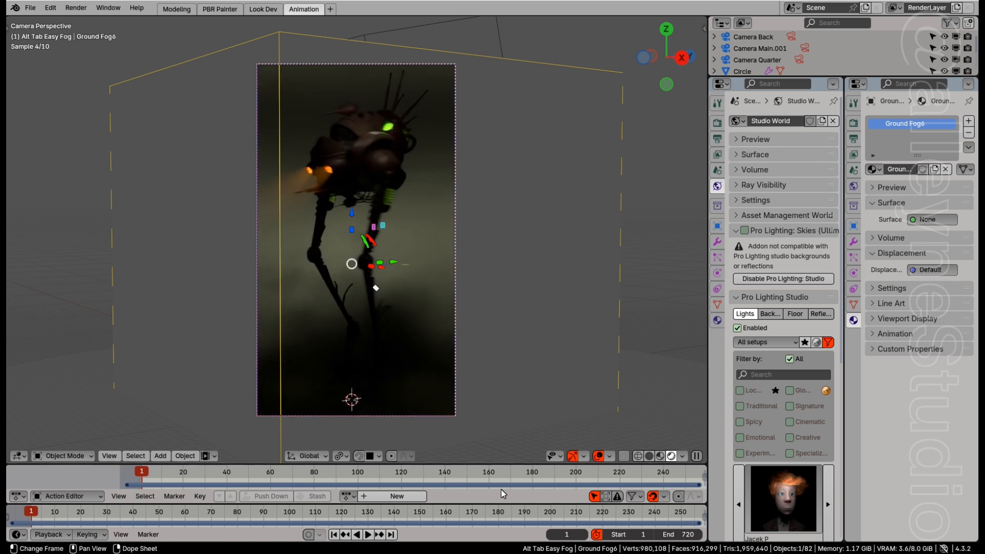
click(572, 456)
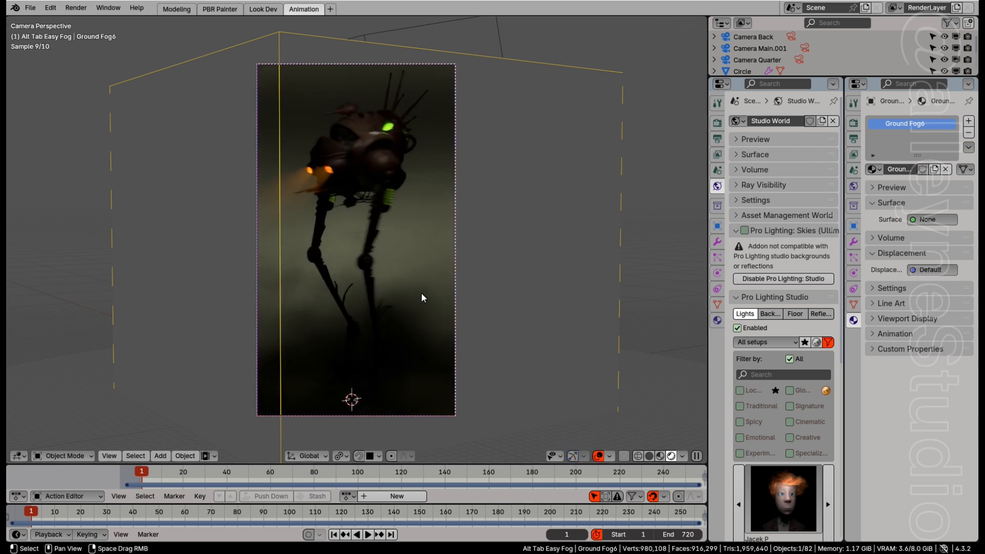
scroll(439, 281, up, 2)
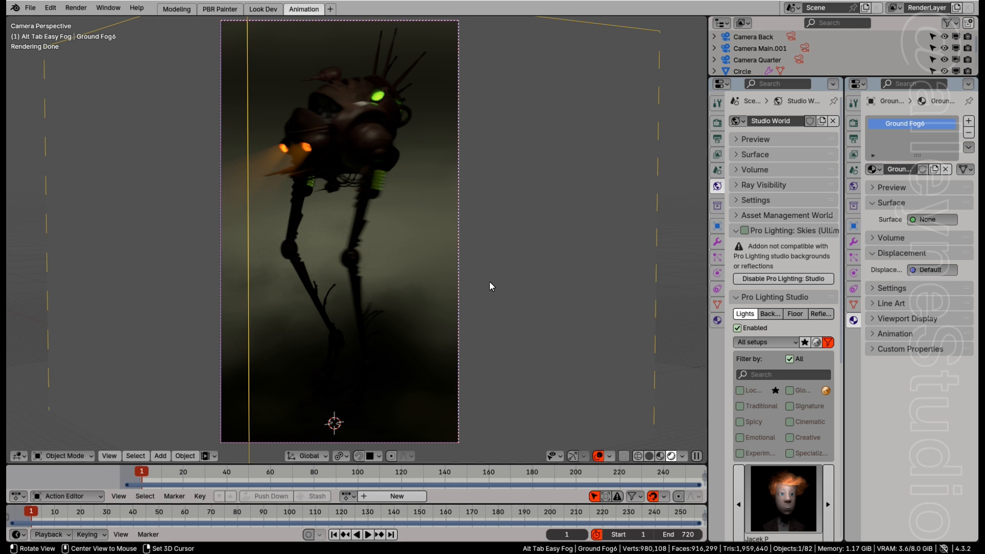
Show the scene in solid shading with a taller Outliner, and select the mech's armature, Armature.001.
key(shift+z)
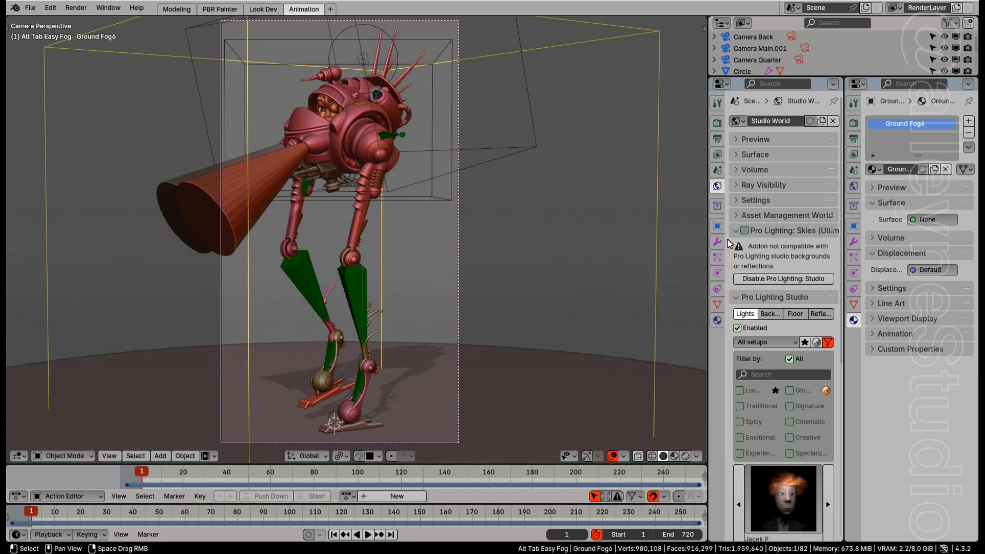
drag(792, 74, 826, 288)
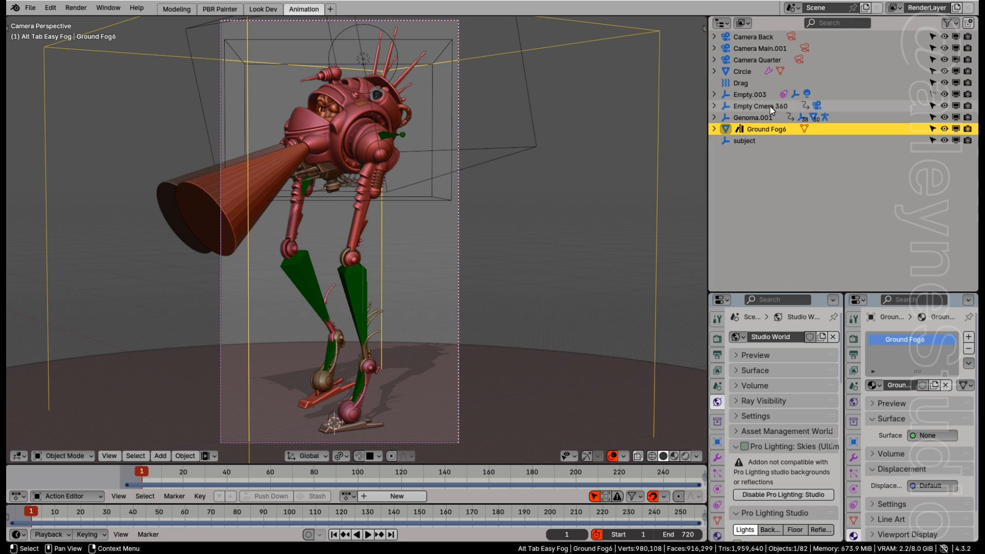
click(750, 118)
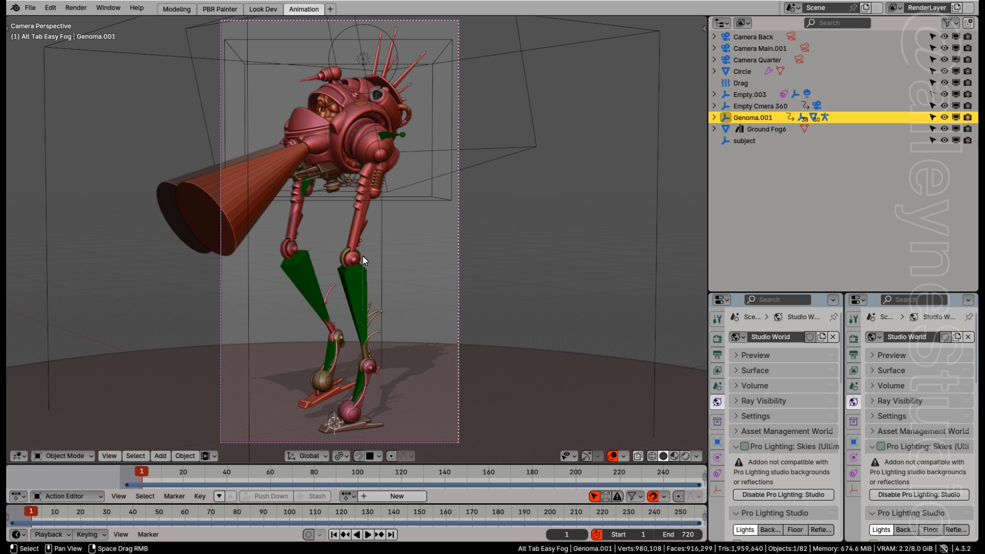
click(352, 286)
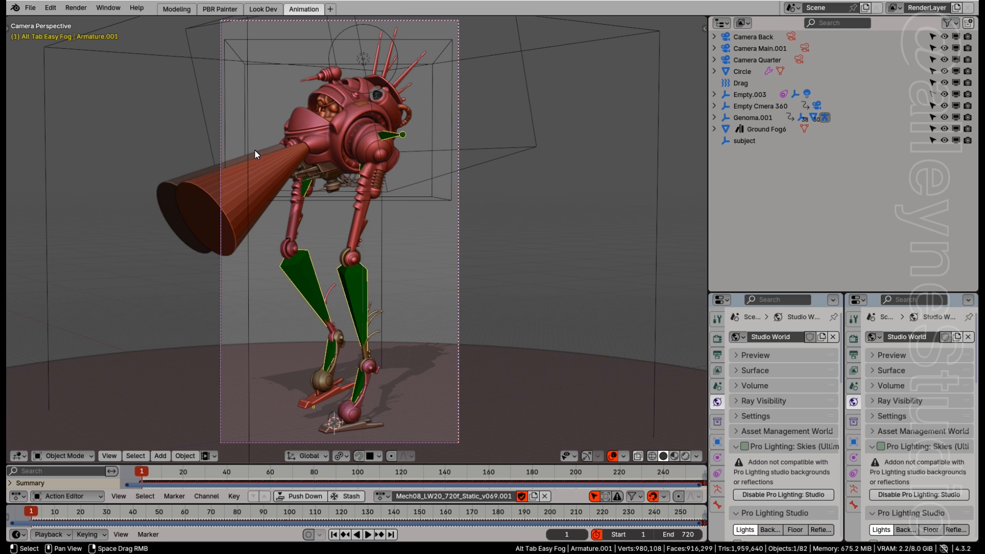
Import Mech08_LW20_WalkYT_v012.fbx with the Better FBX Importer, attaching its animation to the selected armature.
click(29, 8)
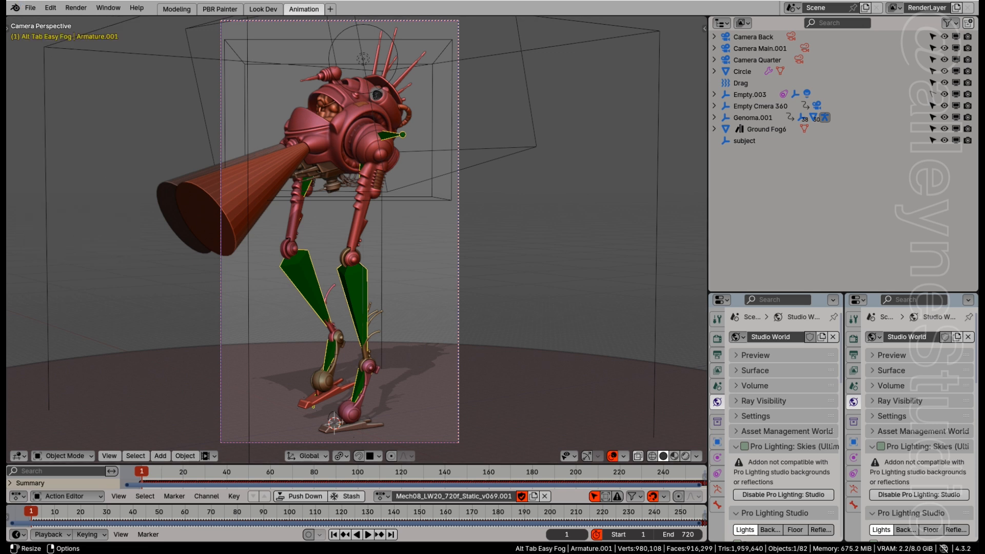
click(30, 8)
mouse_move(76, 166)
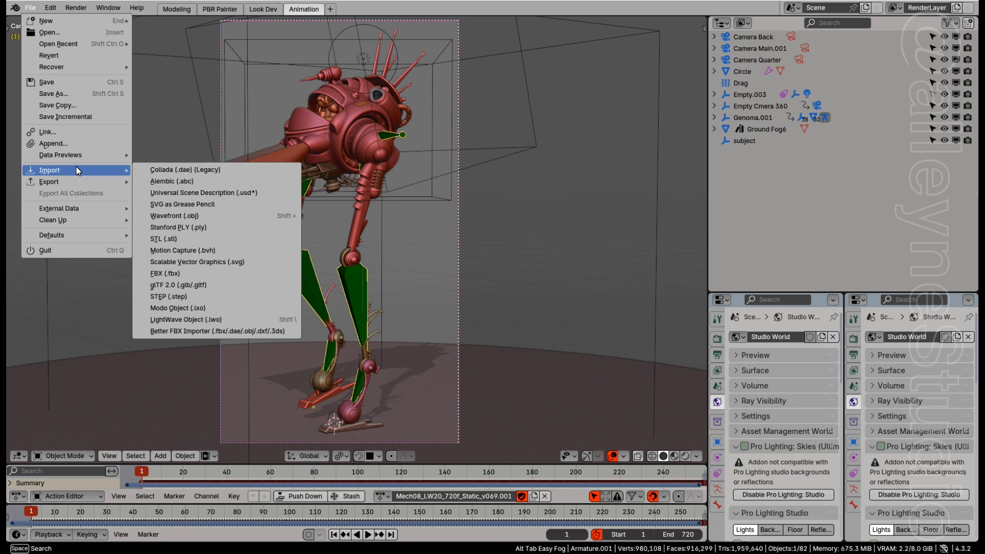
click(210, 330)
scroll(753, 365, down, 6)
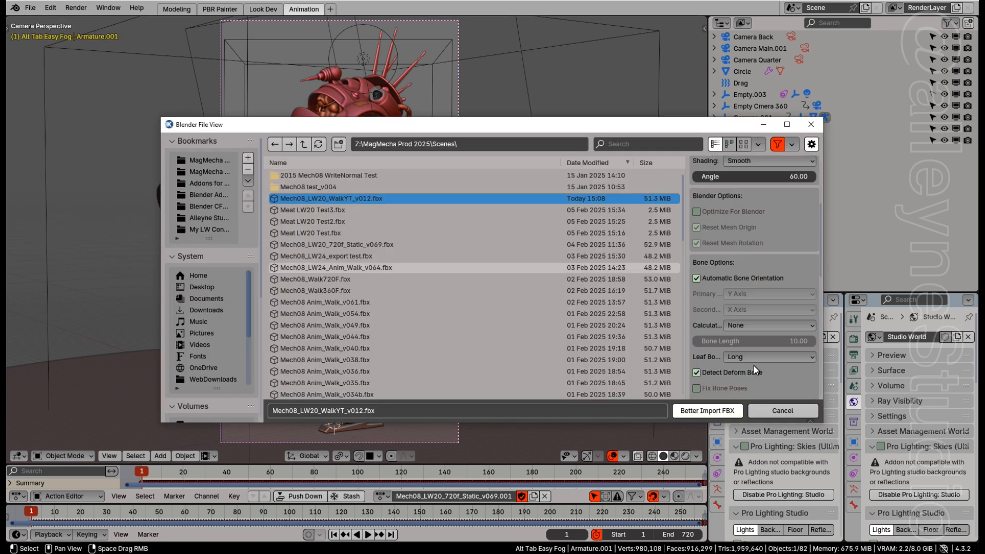
scroll(753, 365, up, 10)
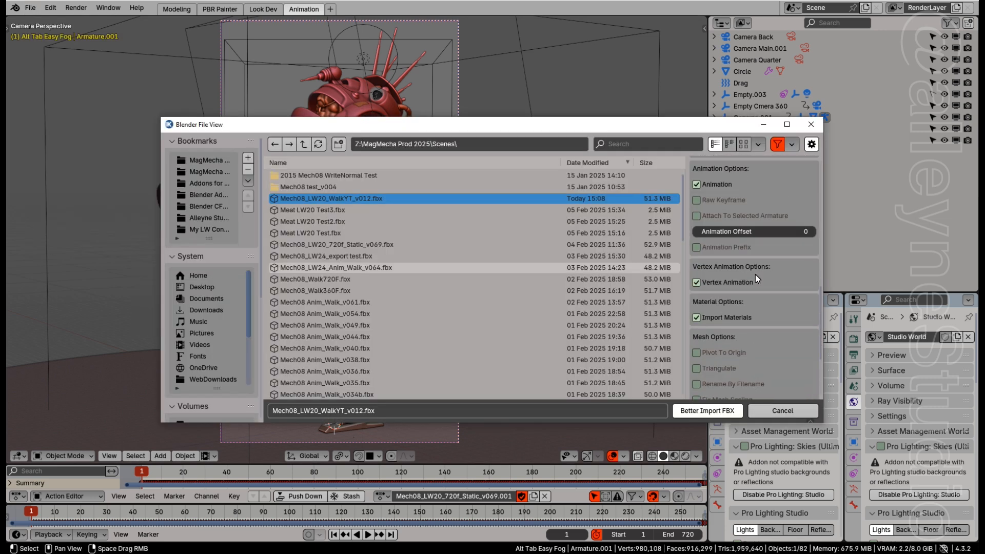
click(697, 219)
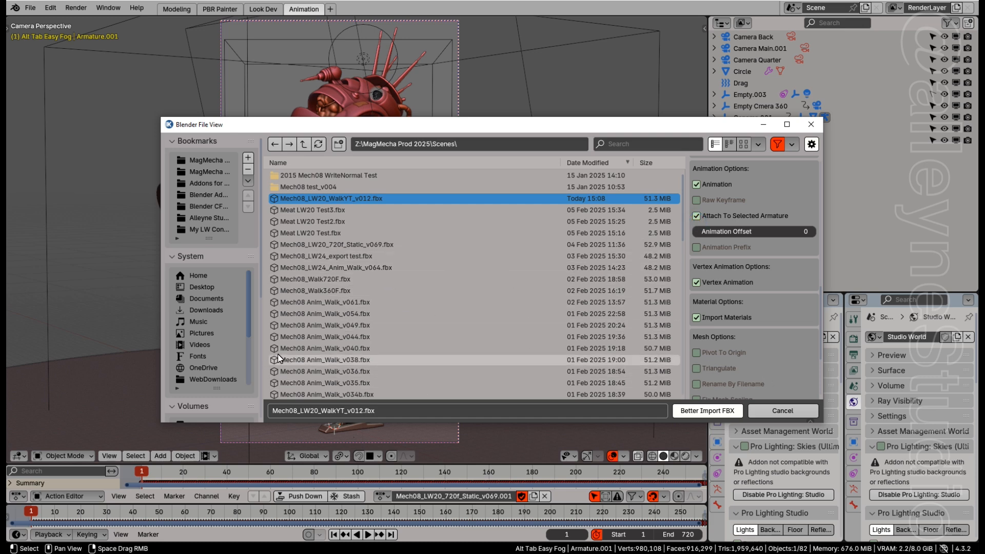
click(718, 413)
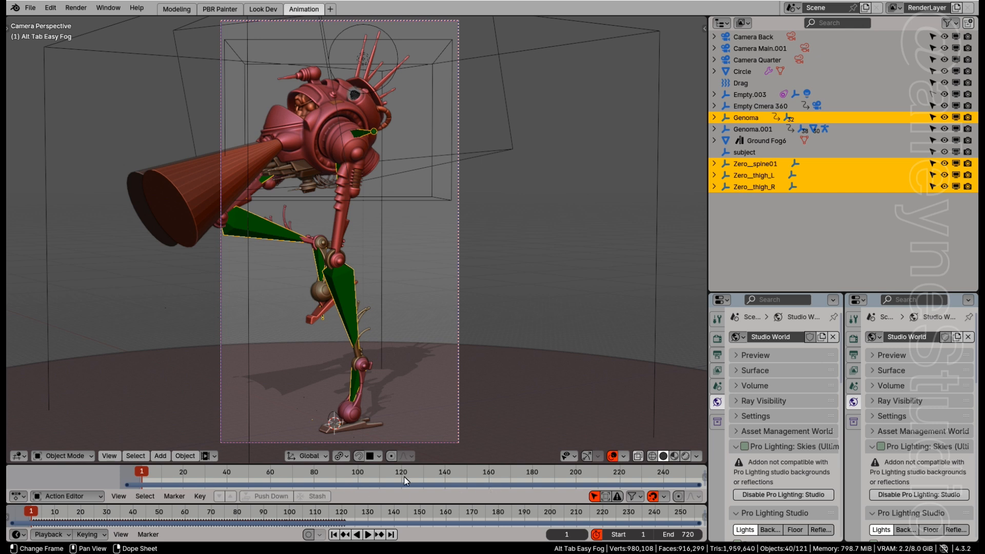
Select the mech's armature again and look through its available actions, keeping the assigned one.
click(341, 285)
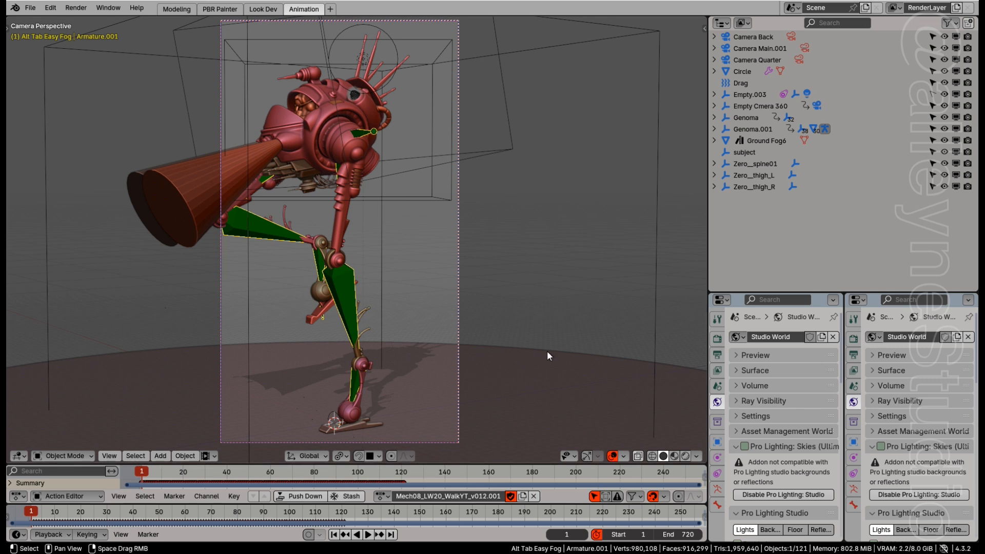
click(386, 496)
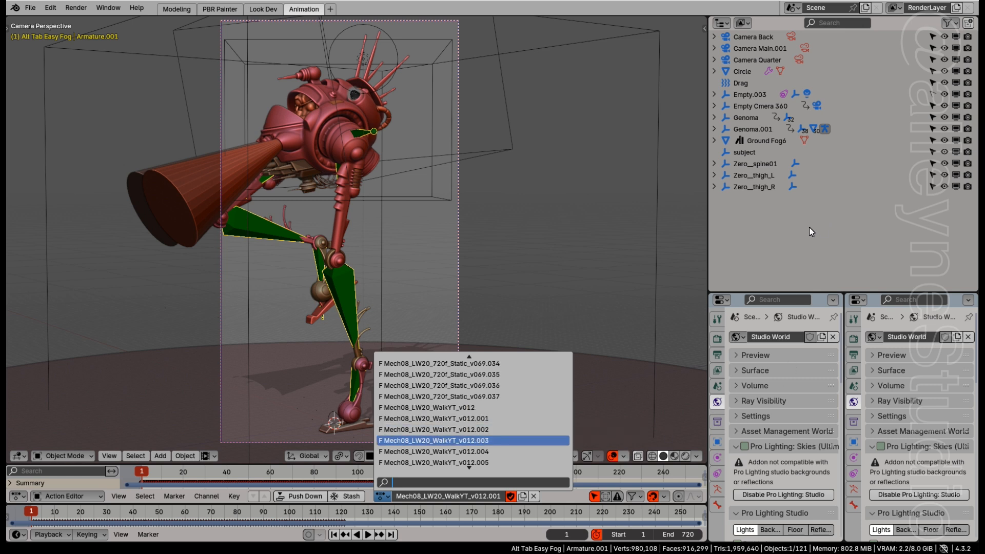
click(810, 263)
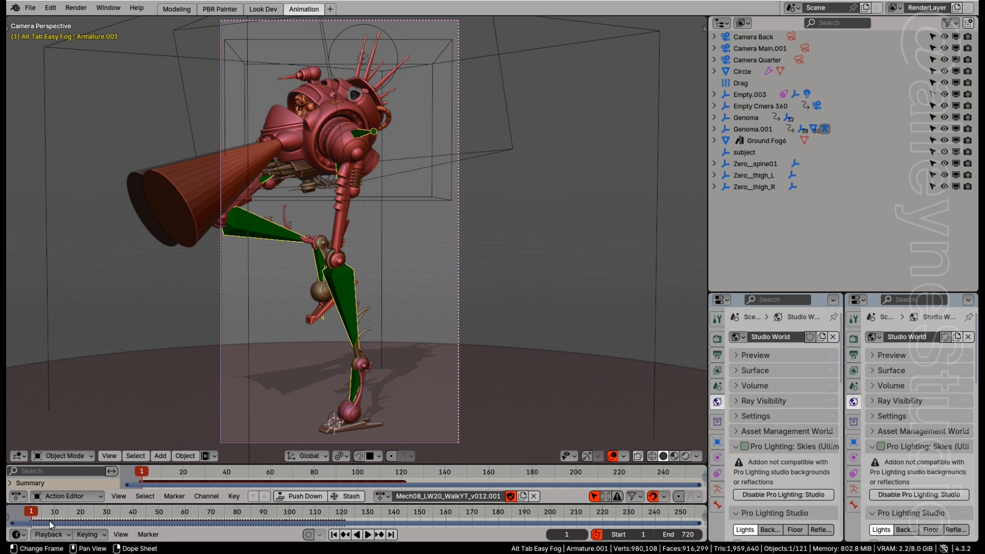
Scrub through the imported run and inspect the full mech in a perspective view outside the camera.
key(space)
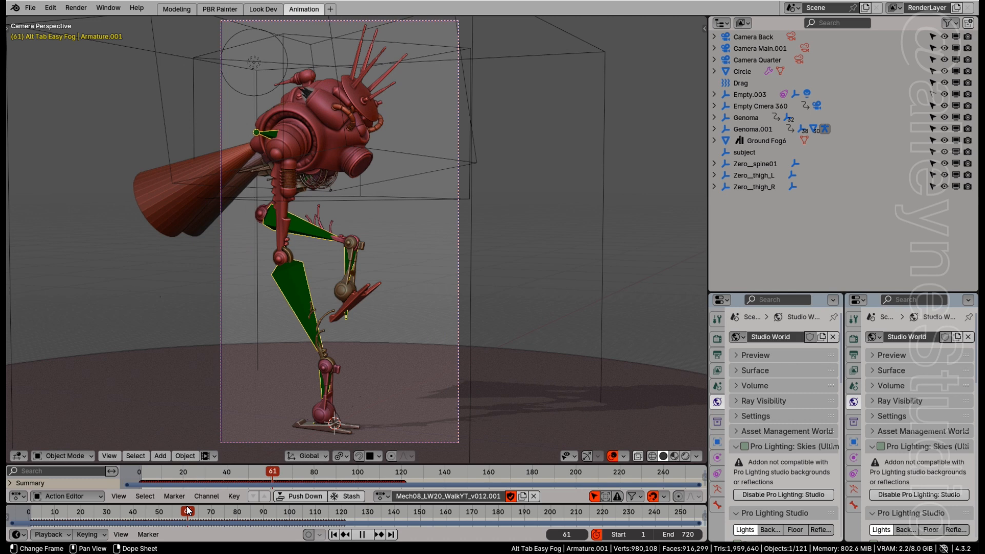
drag(108, 522, 35, 517)
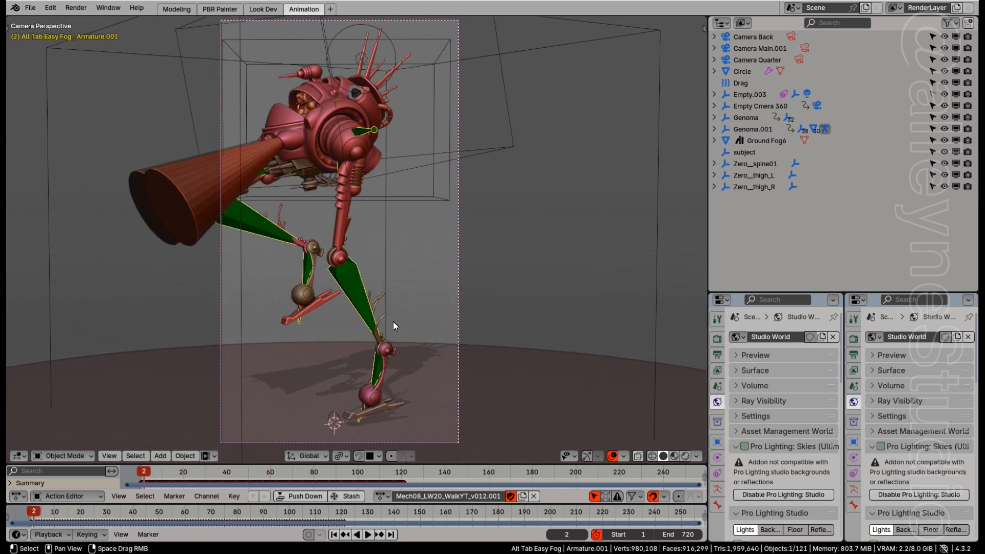
key(KP_0)
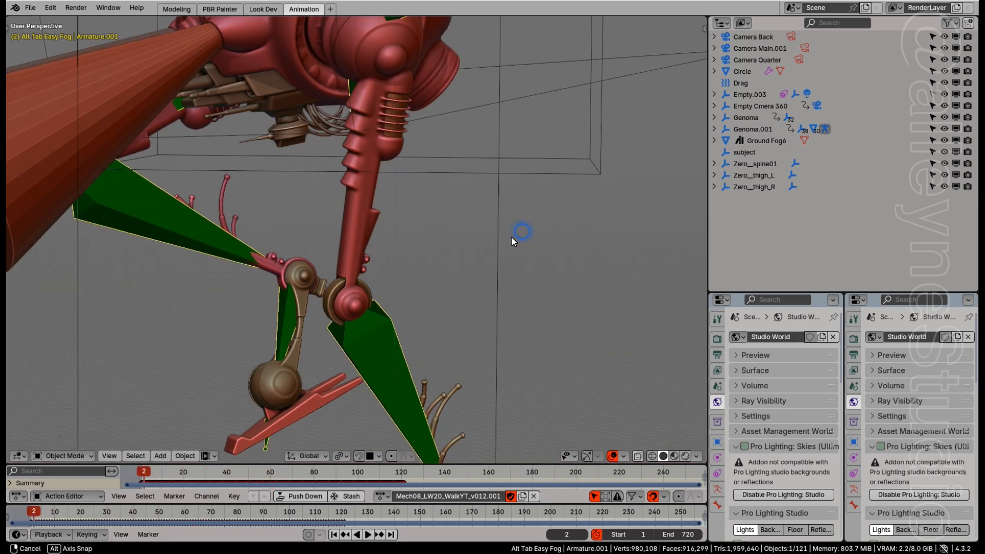
scroll(515, 229, down, 8)
middle_drag(482, 260, 399, 374)
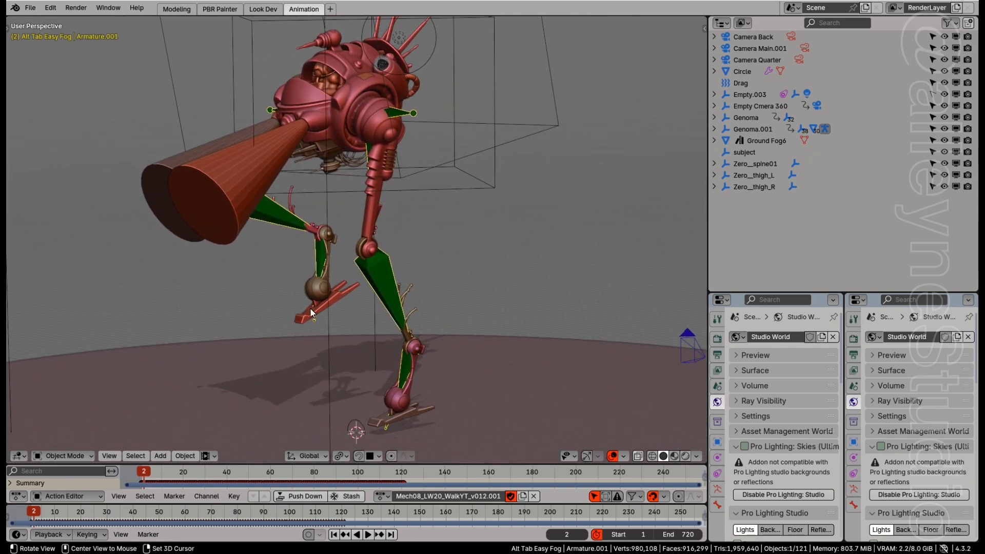
scroll(293, 328, down, 3)
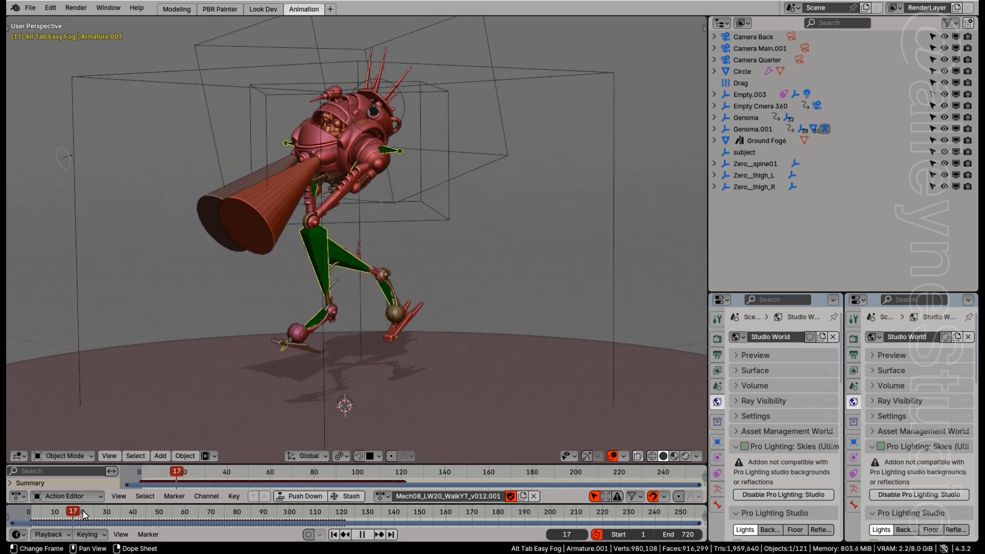
Go back to frame 0 and set the scene's end frame to 120.
click(26, 516)
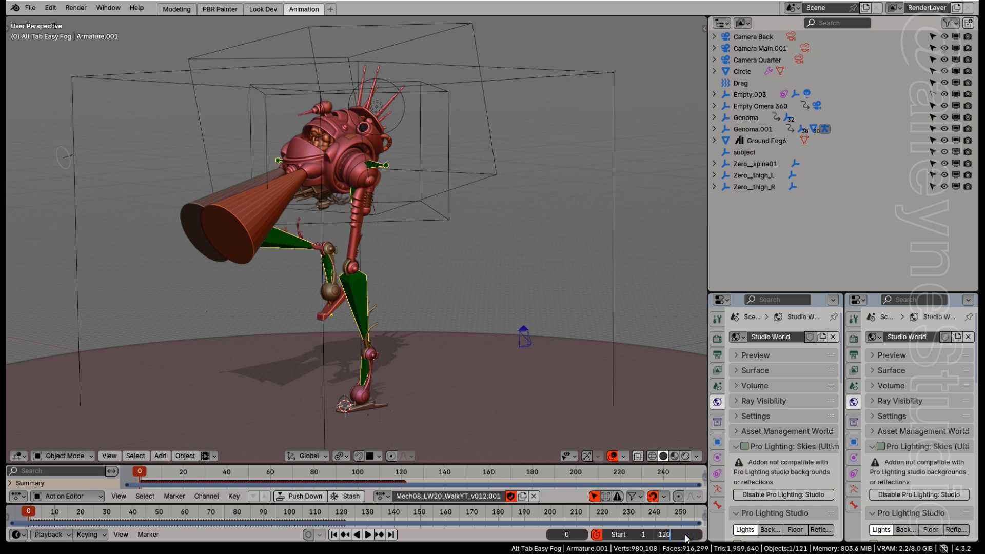
key(Return)
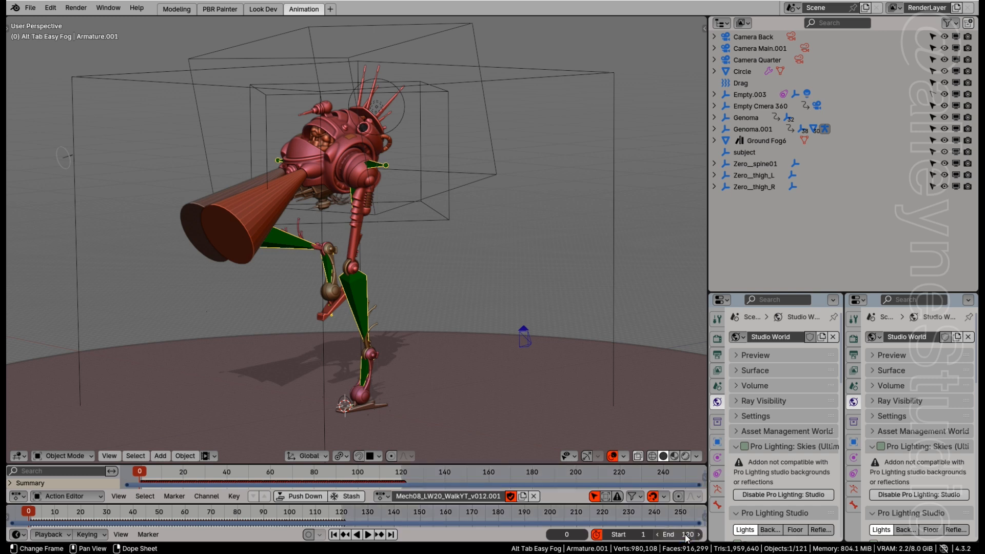
Play the looping run while viewing the mech from several angles, stop playback, return to frame 1 and inspect the legs.
click(369, 535)
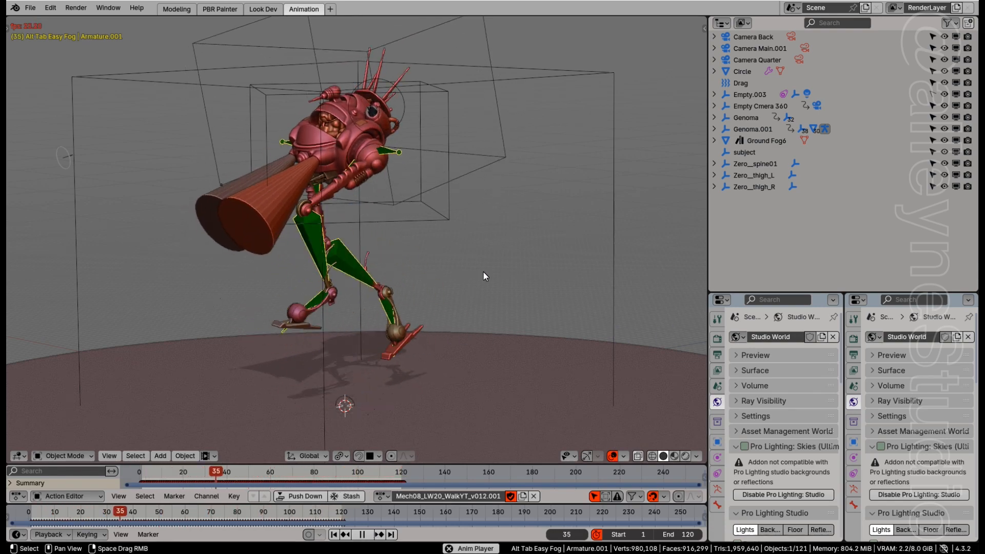
middle_drag(531, 251, 325, 356)
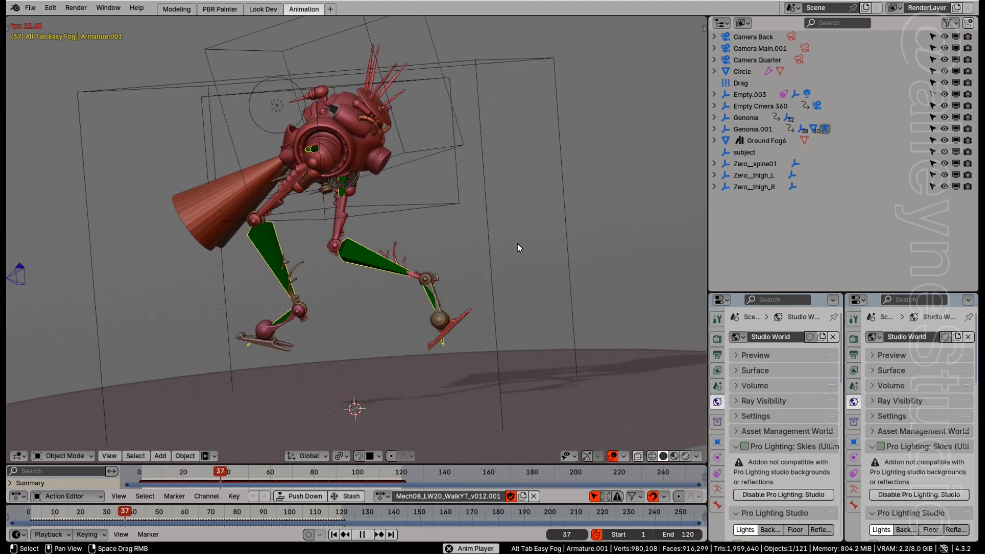
middle_drag(551, 226, 233, 266)
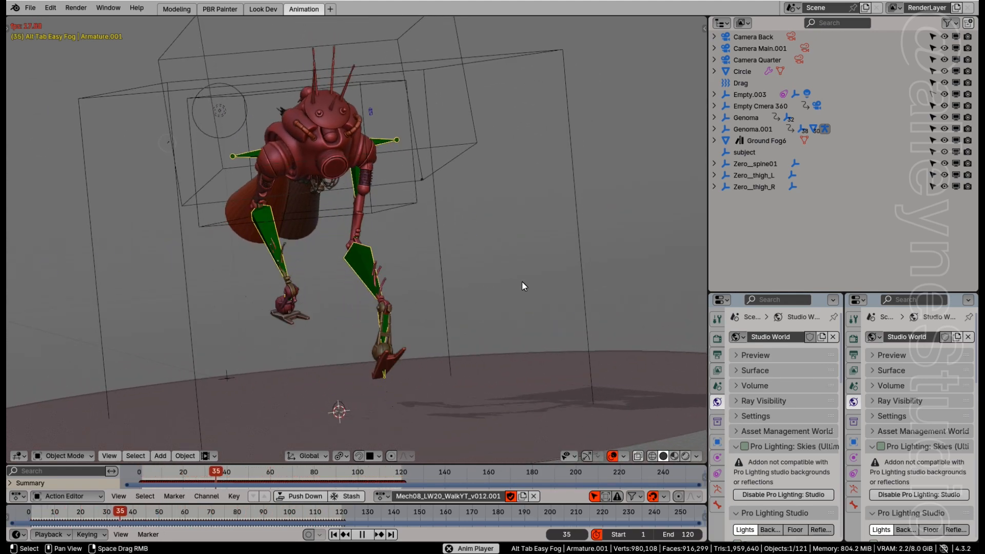
middle_drag(479, 209, 513, 359)
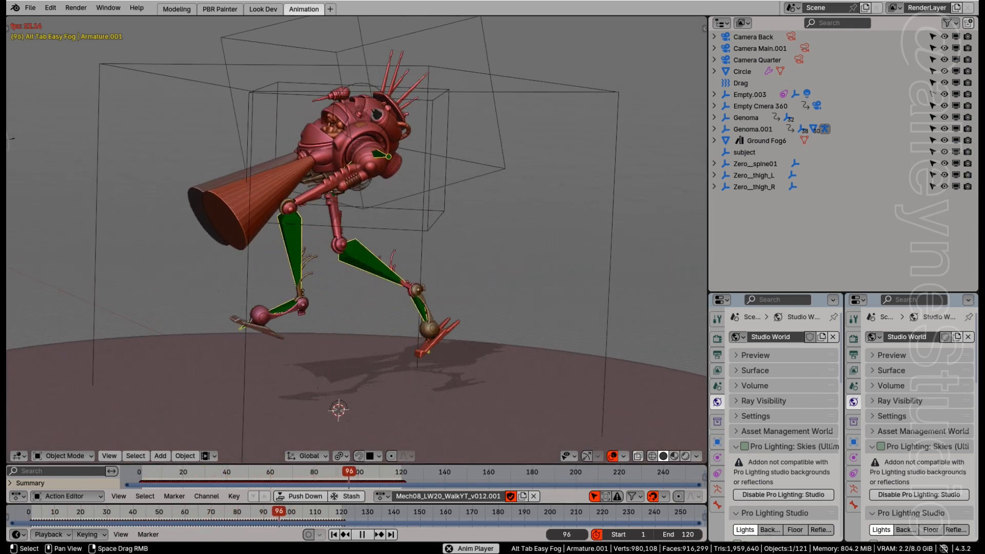
click(362, 534)
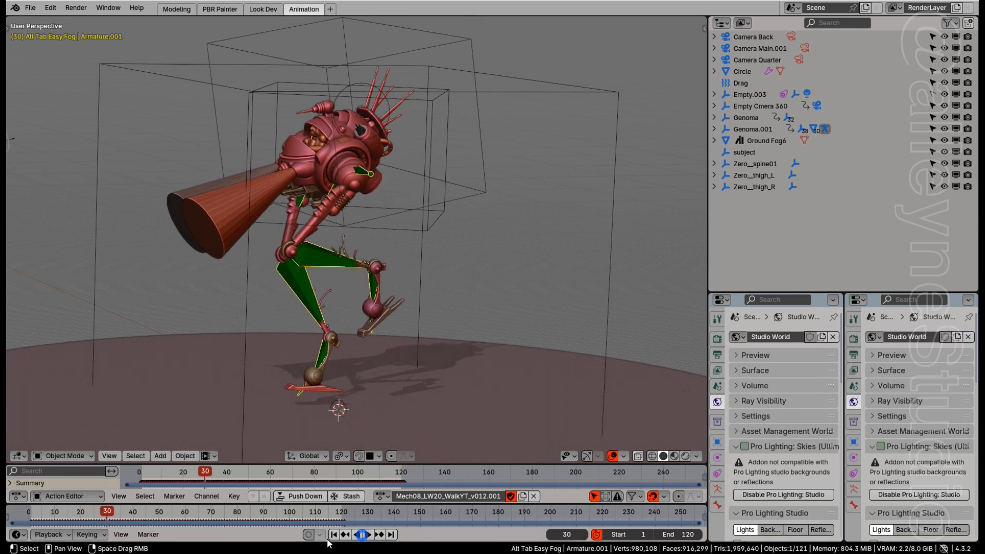
click(334, 534)
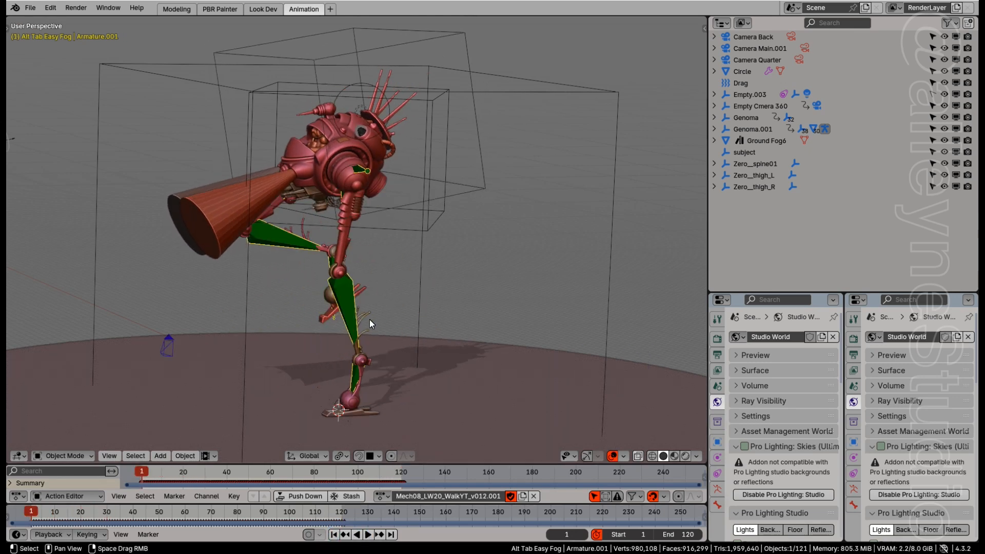
middle_drag(404, 286, 524, 253)
ctrl+shift+middle_drag(520, 217, 508, 229)
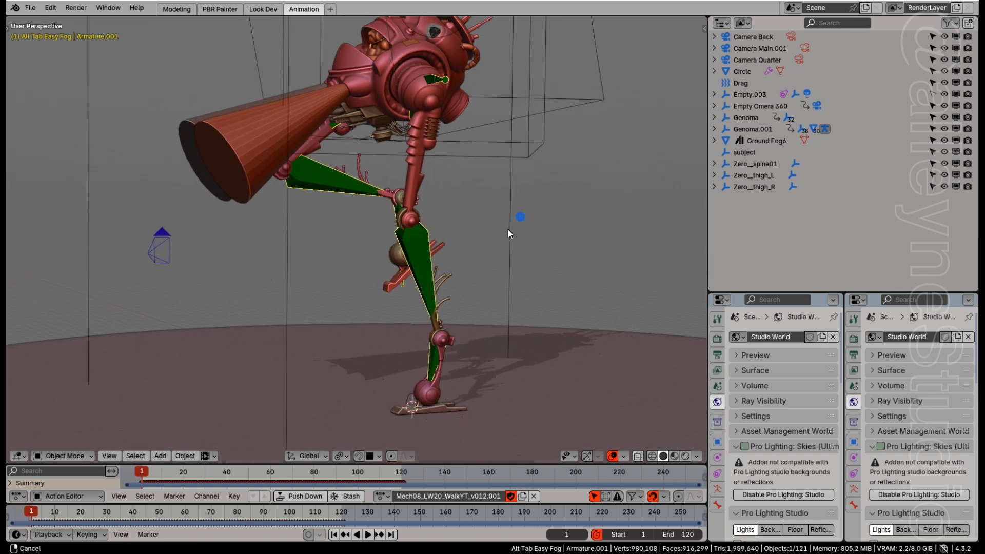